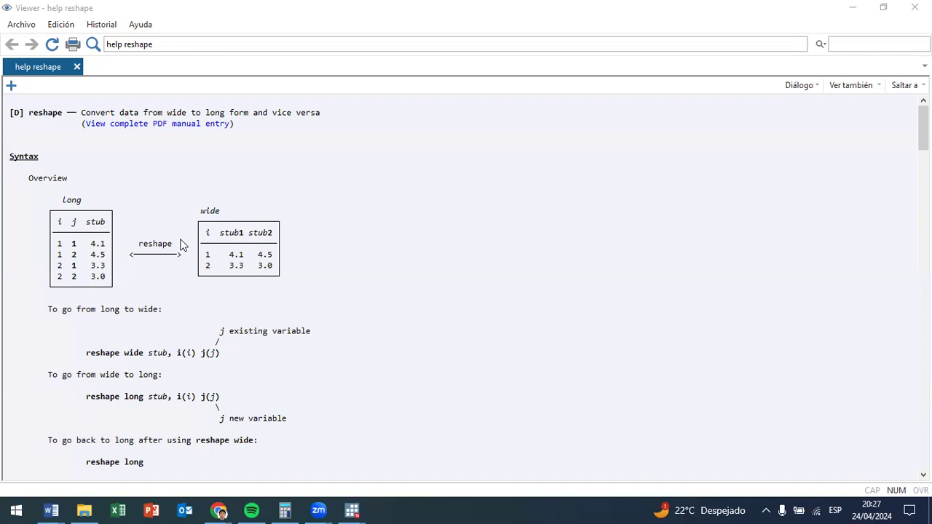
# Examine the i, j and stub values of the long-form example table in the reshape help.
pyautogui.click(57, 245)
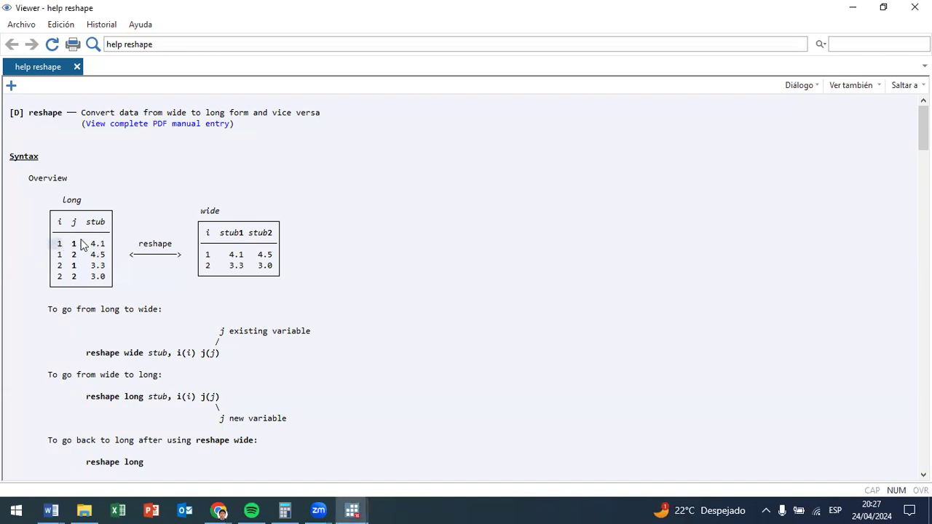
pyautogui.click(80, 246)
pyautogui.moveTo(88, 247); pyautogui.dragTo(105, 248)
pyautogui.click(57, 257)
pyautogui.click(78, 256)
pyautogui.doubleClick(78, 256)
pyautogui.doubleClick(73, 266)
pyautogui.doubleClick(99, 266)
pyautogui.click(61, 280)
pyautogui.doubleClick(72, 277)
# Examine the i, stub1 and stub2 values of the wide-form example table, and close the reshape help.
pyautogui.click(207, 255)
pyautogui.click(233, 254)
pyautogui.click(226, 234)
pyautogui.moveTo(238, 239); pyautogui.dragTo(244, 238)
pyautogui.moveTo(258, 255); pyautogui.dragTo(273, 259)
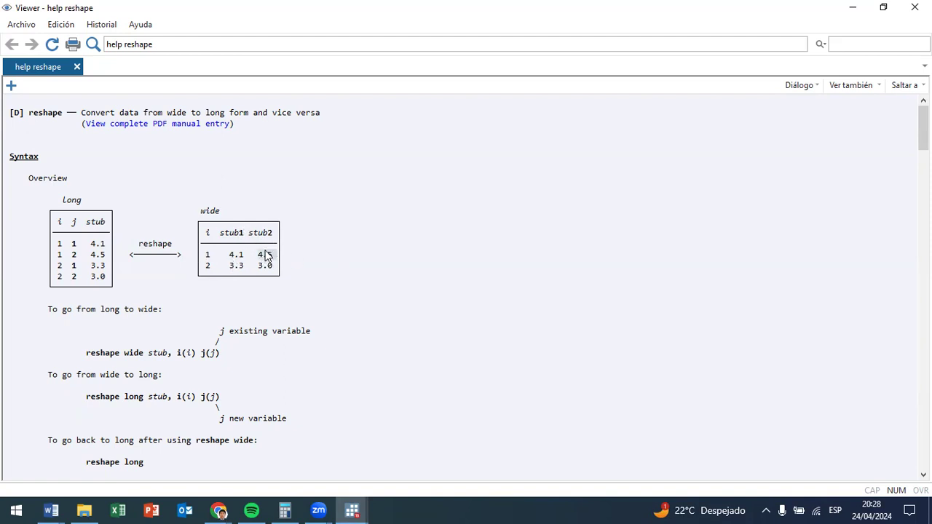
pyautogui.click(270, 235)
pyautogui.moveTo(212, 264); pyautogui.dragTo(239, 266)
pyautogui.moveTo(243, 234); pyautogui.dragTo(239, 234)
pyautogui.doubleClick(267, 267)
pyautogui.click(207, 258)
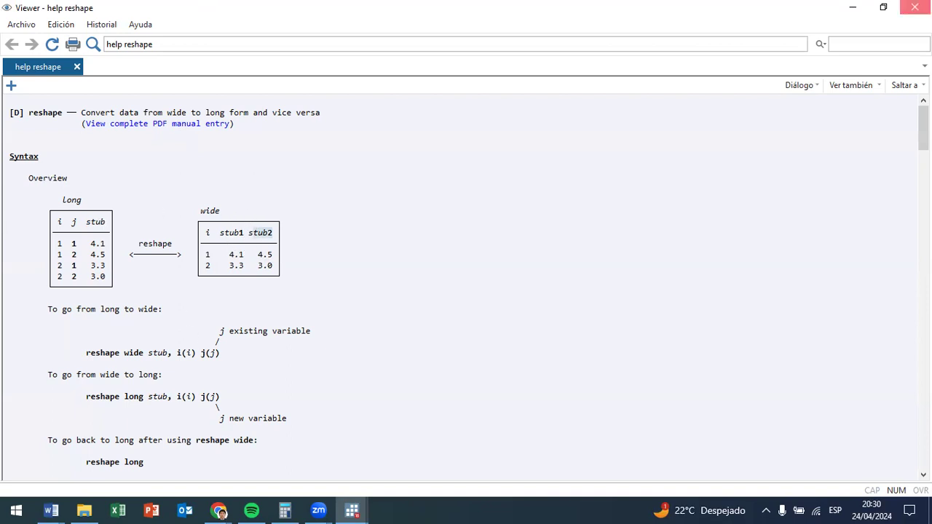
pyautogui.click(914, 7)
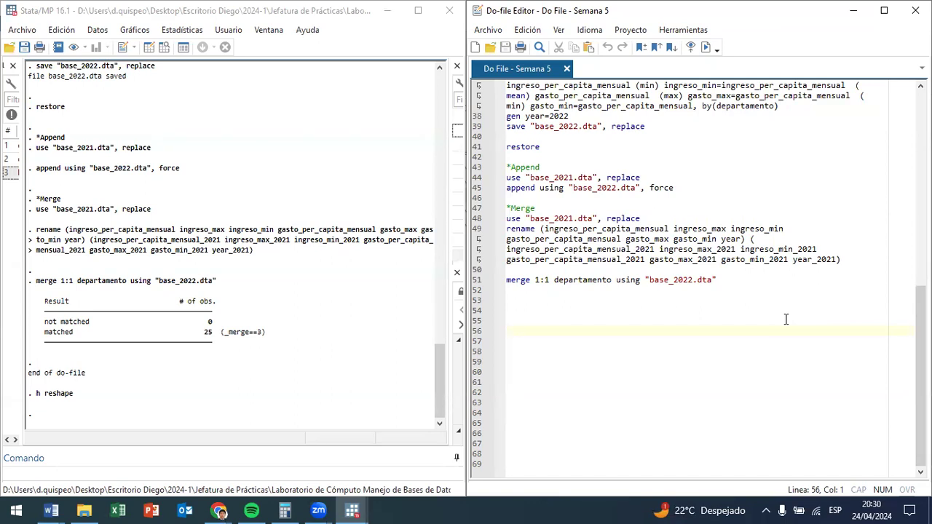
# Add a divider line of asterisks below the merge command in the do-file, removing two blank lines above it.
pyautogui.press('BackSpace')
pyautogui.press('BackSpace')
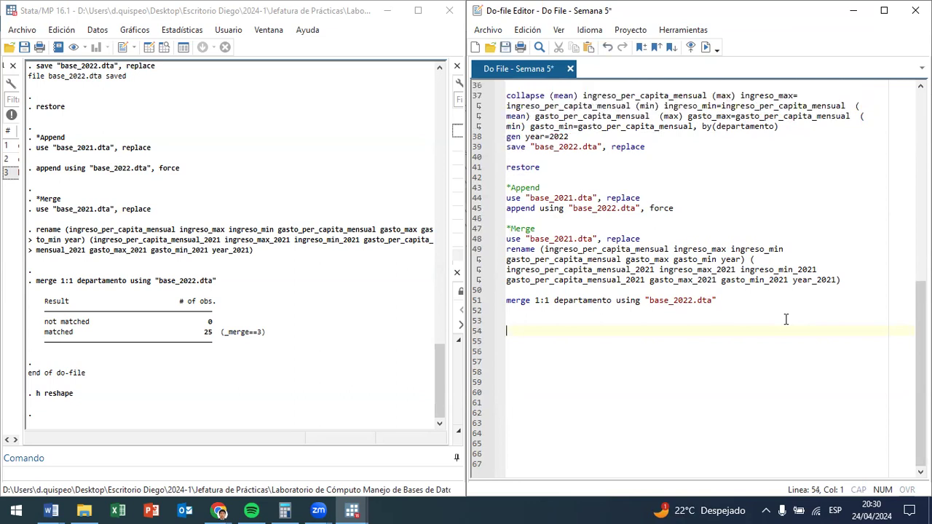
pyautogui.write('*************************************')
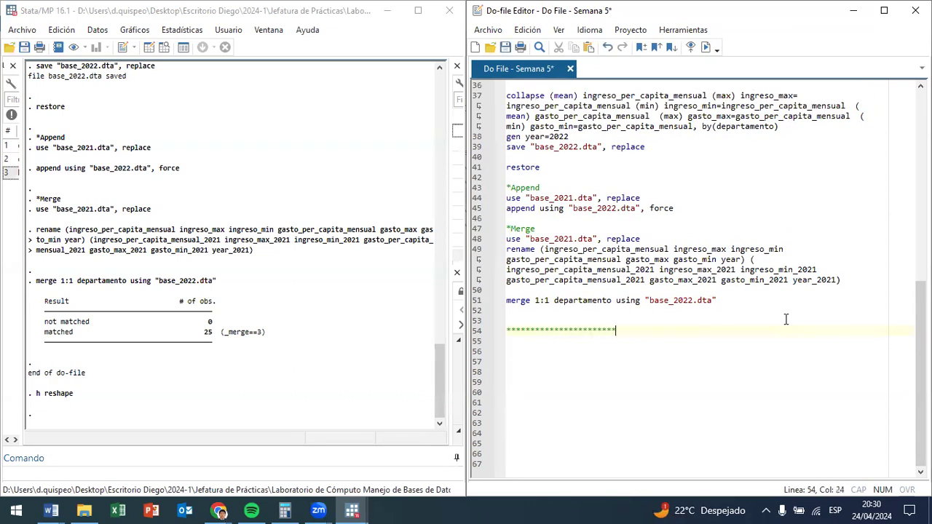
pyautogui.press('Return')
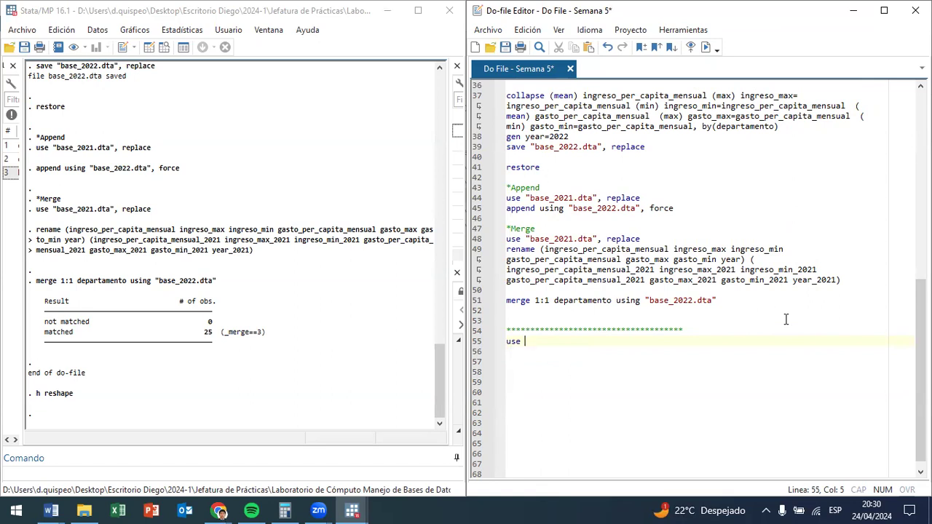
# Write the command "use base_2021.dta, replace" below the asterisk divider and run it.
pyautogui.write('base_2')
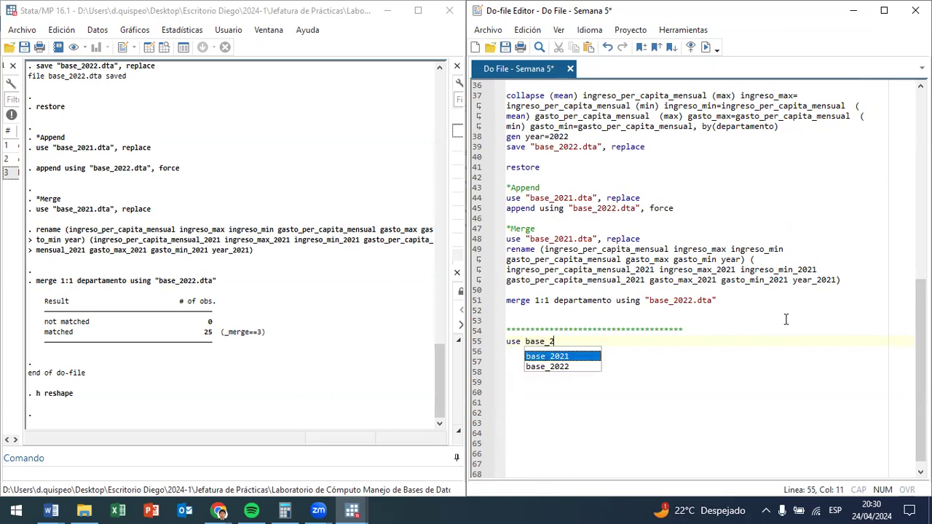
pyautogui.write('021.dta,')
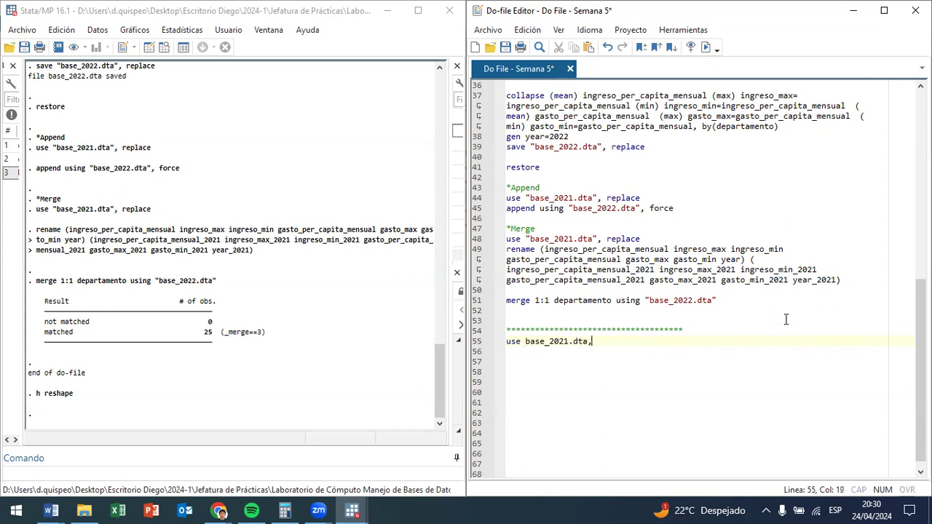
pyautogui.write(' repñac')
pyautogui.press('BackSpace')
pyautogui.press('BackSpace')
pyautogui.press('BackSpace')
pyautogui.write('lac')
pyautogui.hotkey('shift', 'Left')
pyautogui.hotkey('shift', 'Left')
pyautogui.hotkey('shift', 'Left')
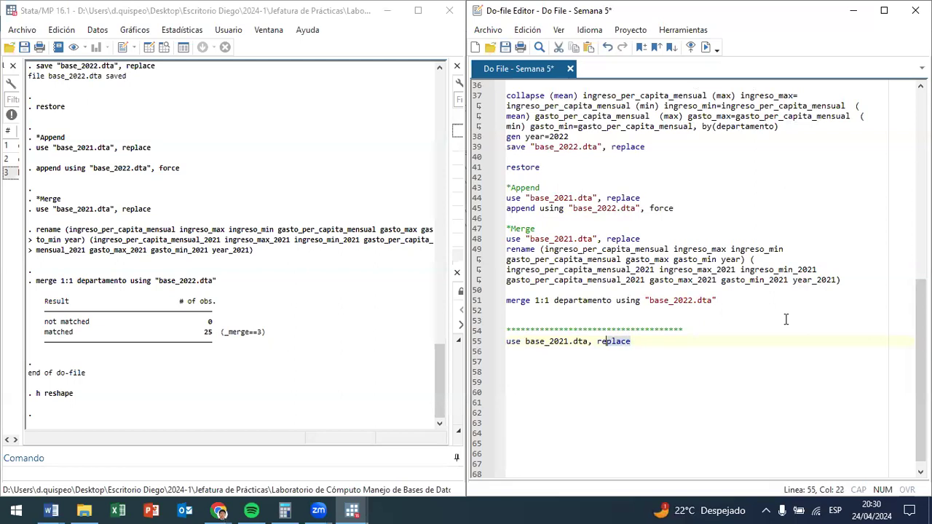
pyautogui.hotkey('ctrl', 'd')
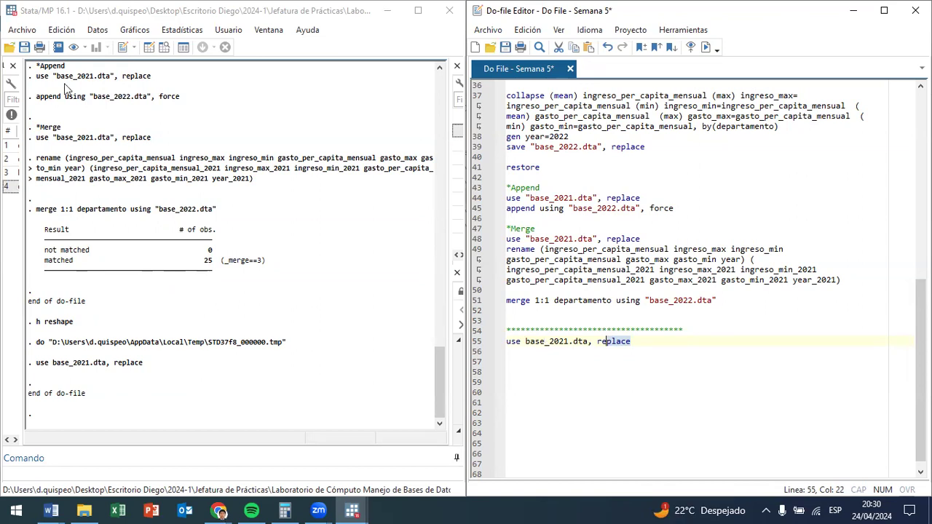
# Browse the loaded 2021 dataset column by column from departamento through gasto_max, and close the data browser.
pyautogui.click(164, 46)
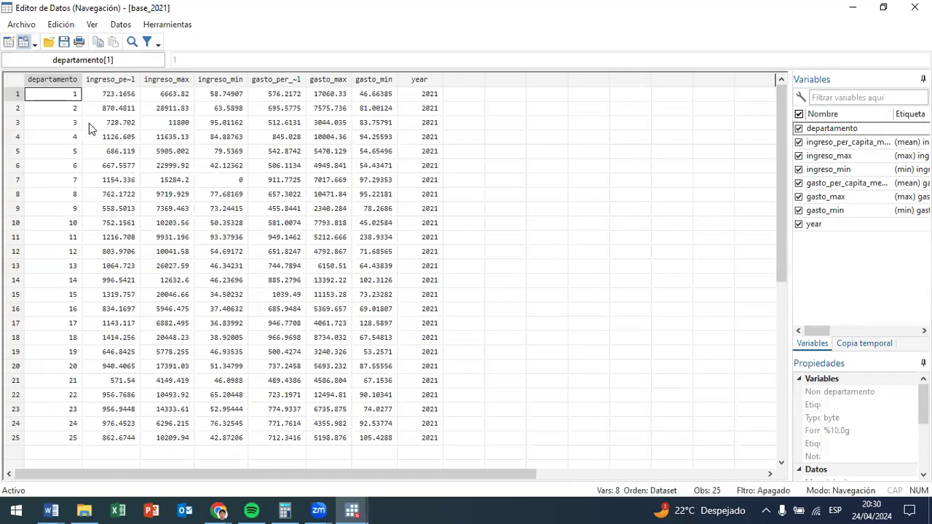
pyautogui.click(51, 78)
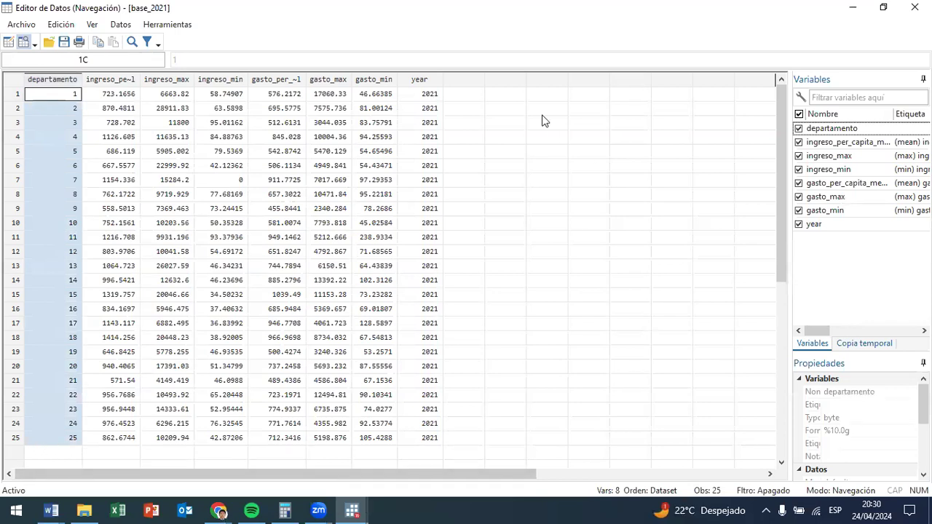
pyautogui.scroll(-2, 859, 408)
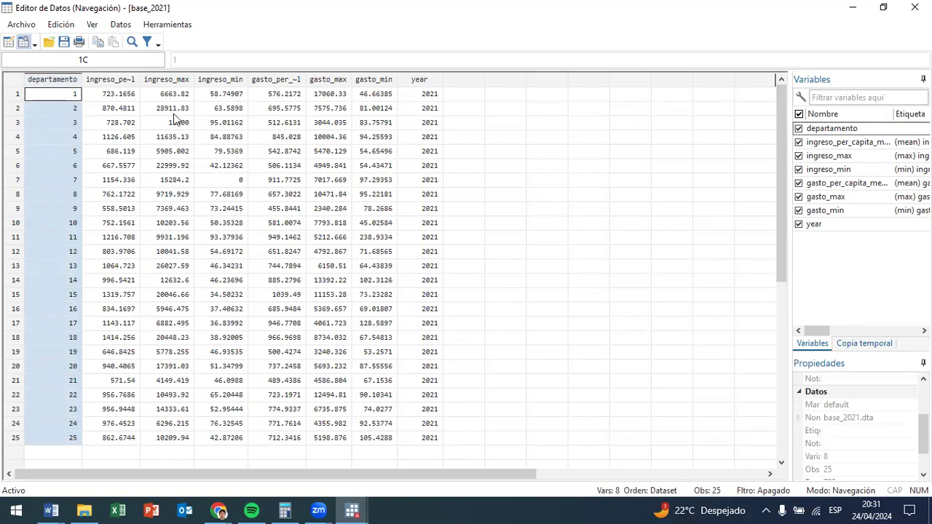
pyautogui.press('Right')
pyautogui.press('Right')
pyautogui.press('Left')
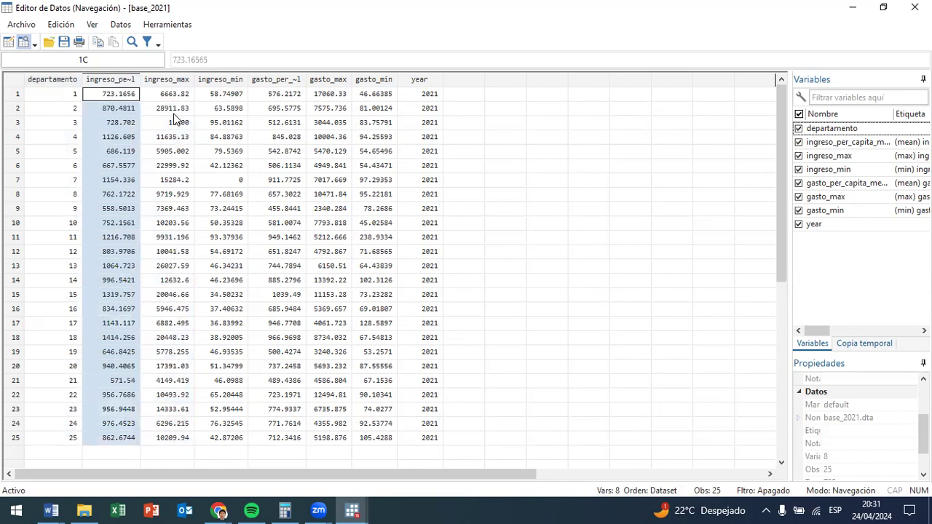
pyautogui.press('Right')
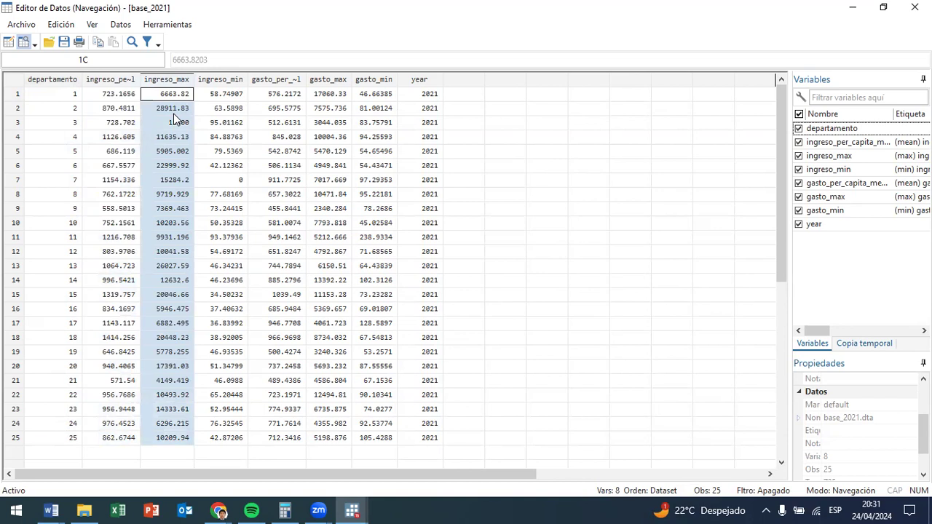
pyautogui.press('Right')
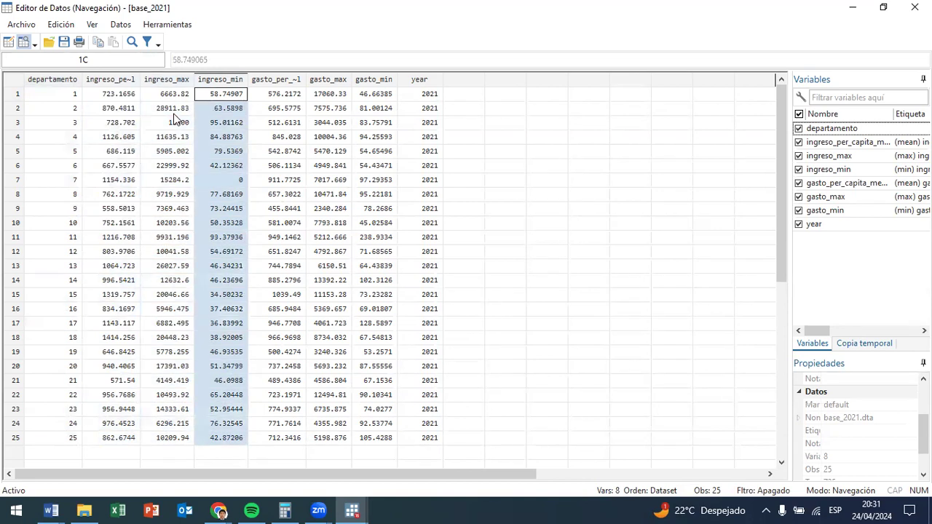
pyautogui.press('Right')
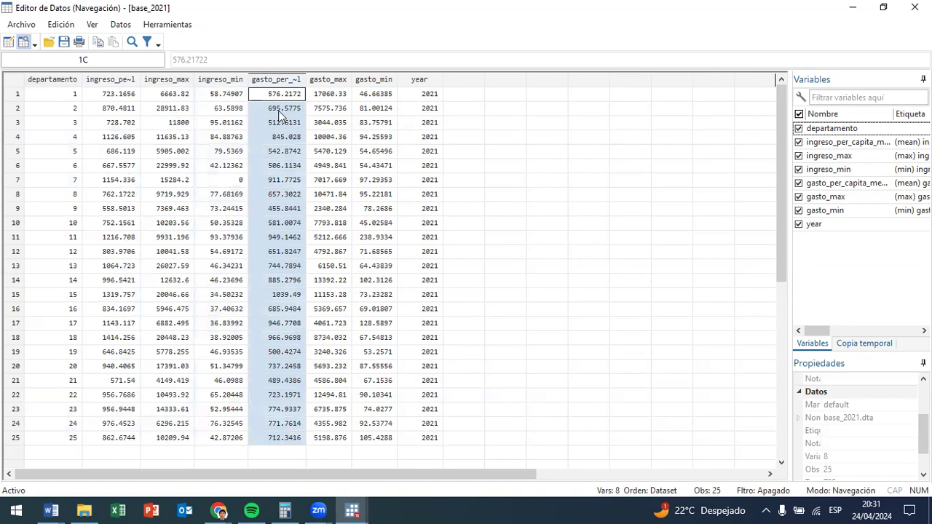
pyautogui.press('Right')
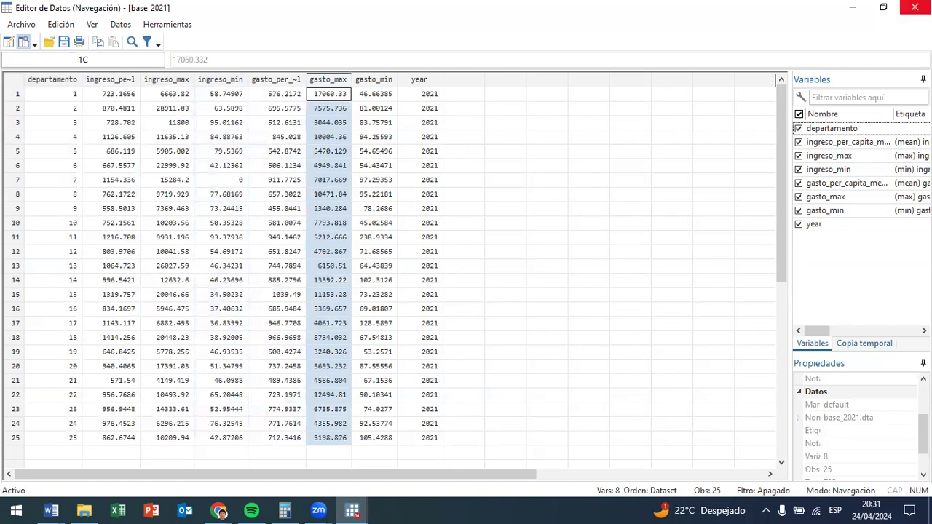
pyautogui.click(914, 7)
# Add the line "append base_2022.dta, replace" below the use command and run it.
pyautogui.click(647, 340)
pyautogui.press('Return')
pyautogui.write('append ')
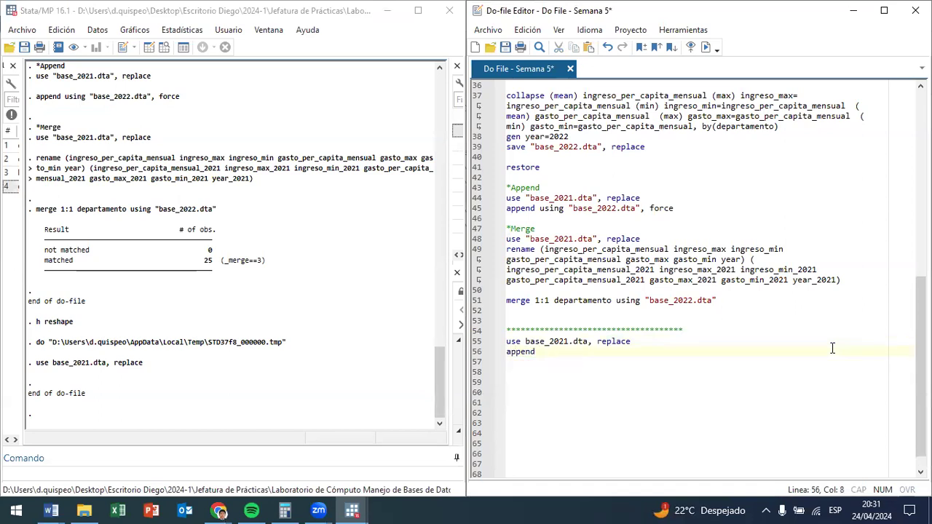
pyautogui.write('base')
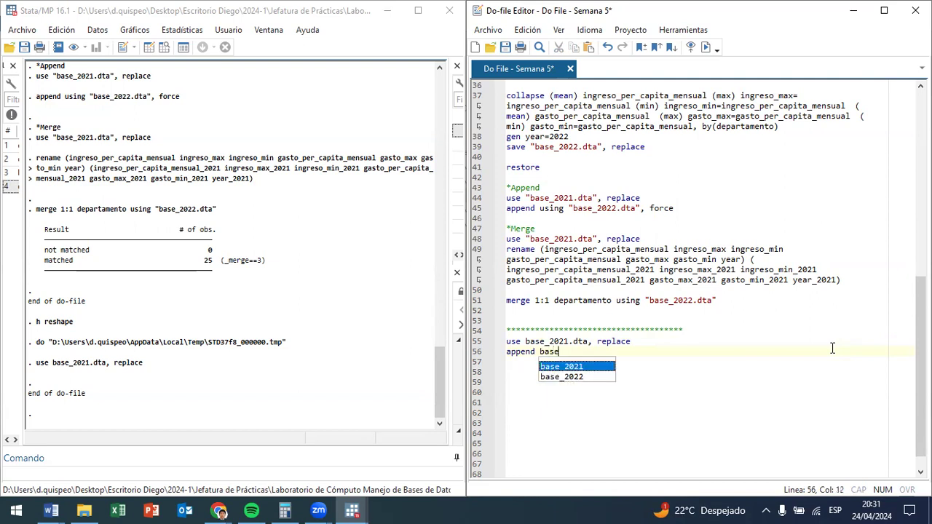
pyautogui.write('_2022')
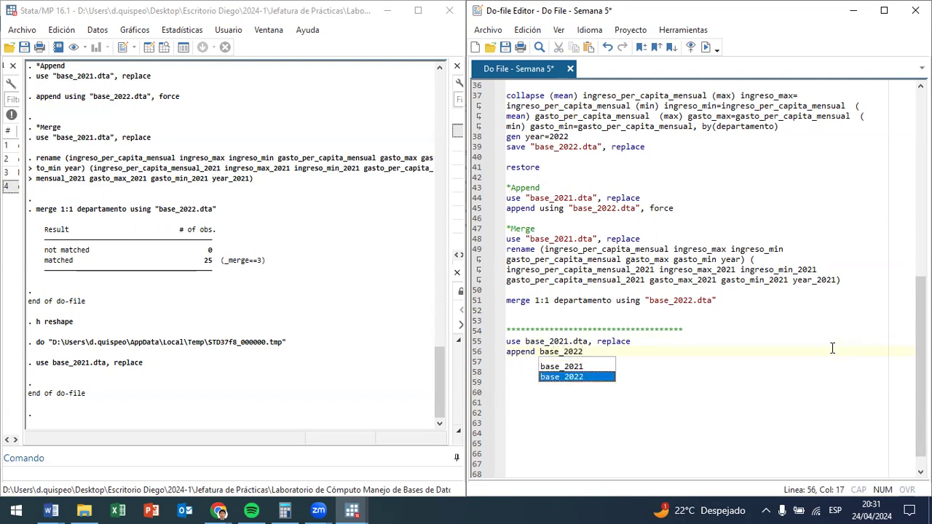
pyautogui.write('.dta, replace')
pyautogui.hotkey('shift', 'Left')
pyautogui.hotkey('shift', 'Left')
pyautogui.hotkey('shift', 'Left')
pyautogui.hotkey('shift', 'Left')
pyautogui.hotkey('shift', 'Left')
pyautogui.hotkey('shift', 'Left')
pyautogui.hotkey('shift', 'Left')
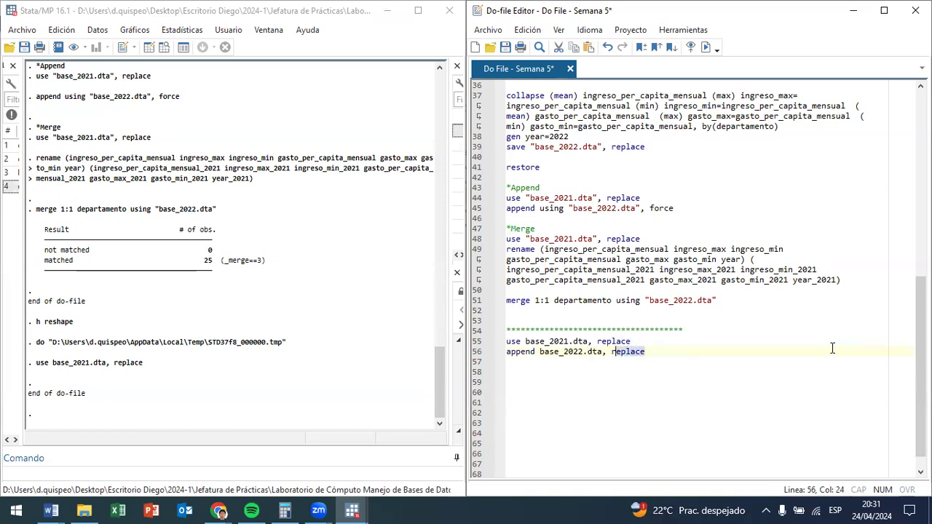
pyautogui.hotkey('ctrl', 'd')
# Insert the keyword using before base_2022.dta in the new append command and run that line again.
pyautogui.click(618, 363)
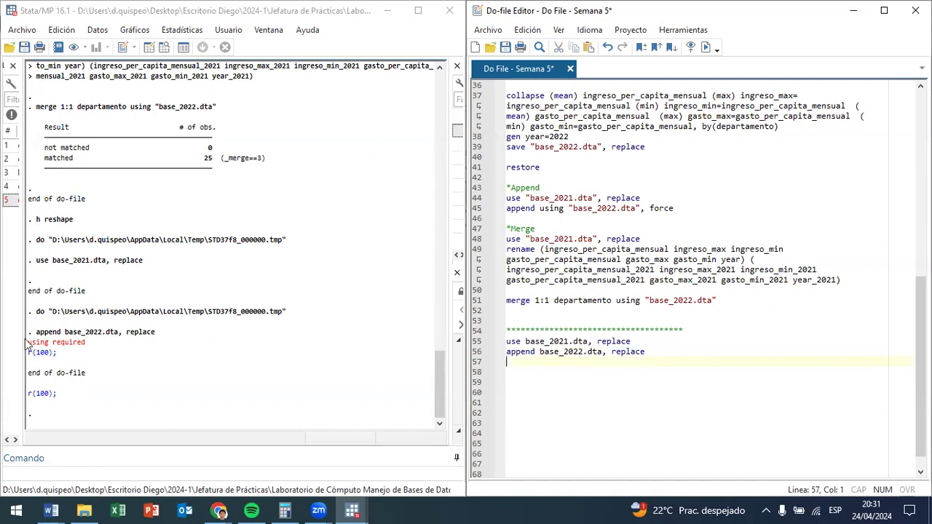
pyautogui.click(104, 339)
pyautogui.moveTo(103, 340); pyautogui.dragTo(90, 347)
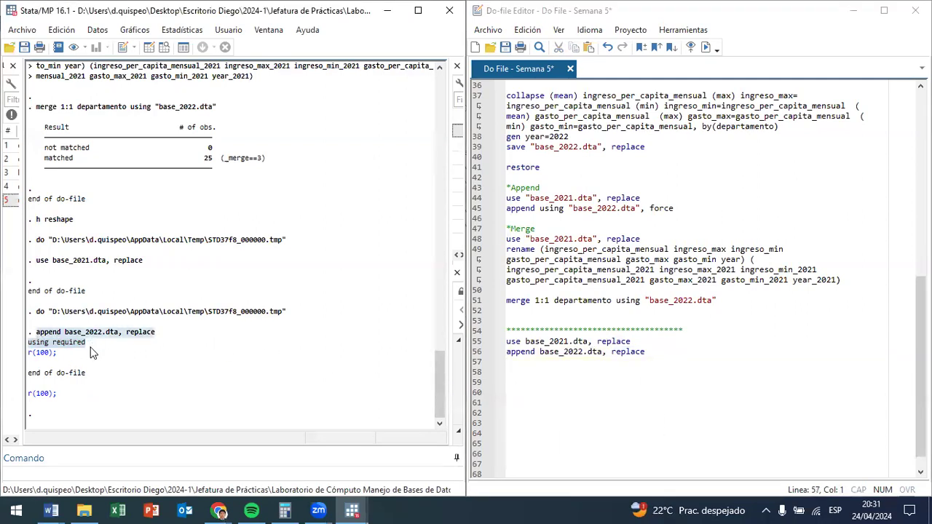
pyautogui.click(90, 341)
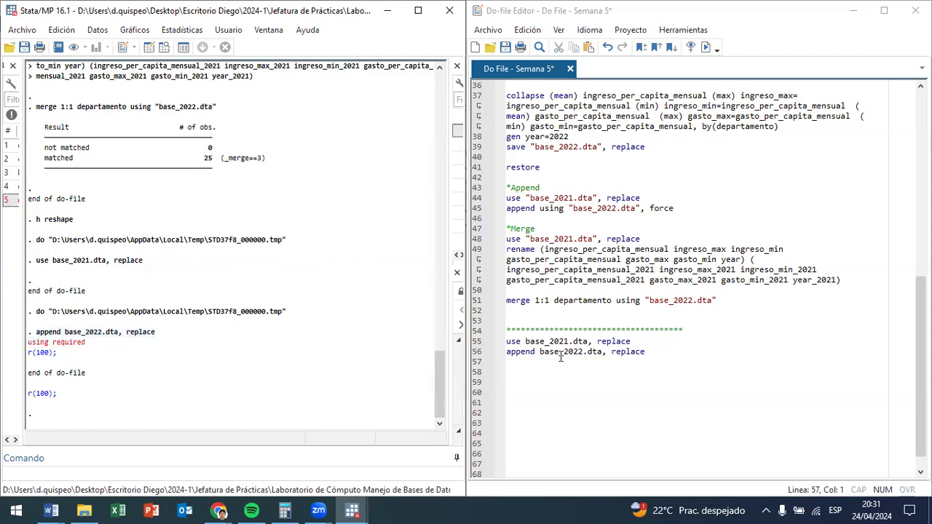
pyautogui.click(540, 351)
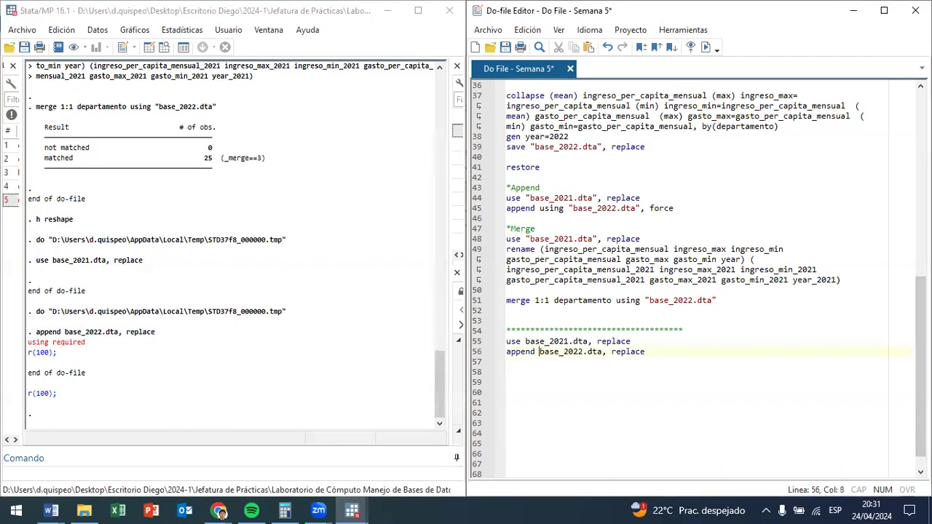
pyautogui.write('using')
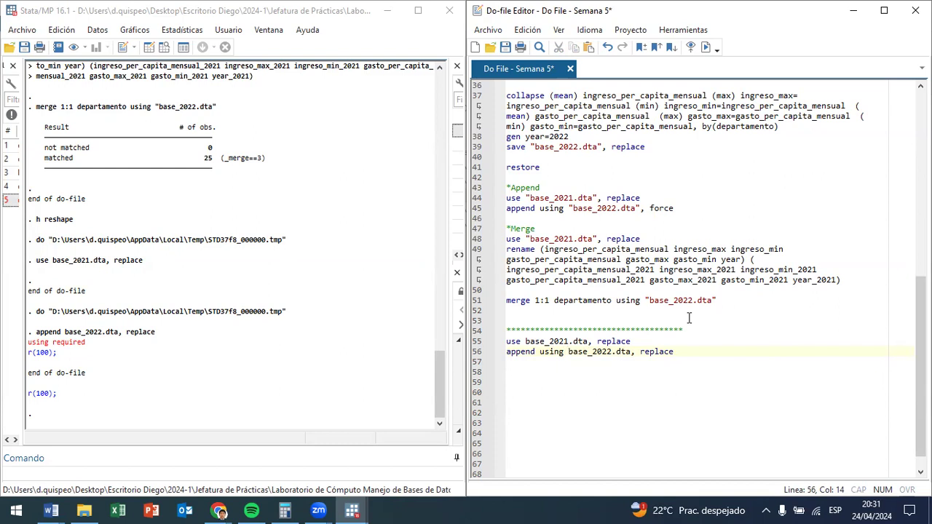
pyautogui.moveTo(632, 341); pyautogui.dragTo(480, 333)
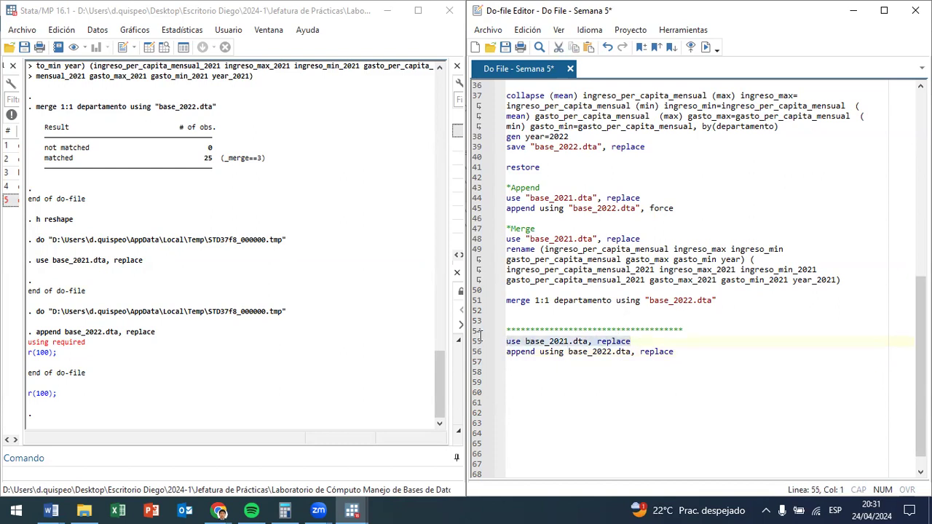
pyautogui.click(567, 353)
pyautogui.doubleClick(566, 352)
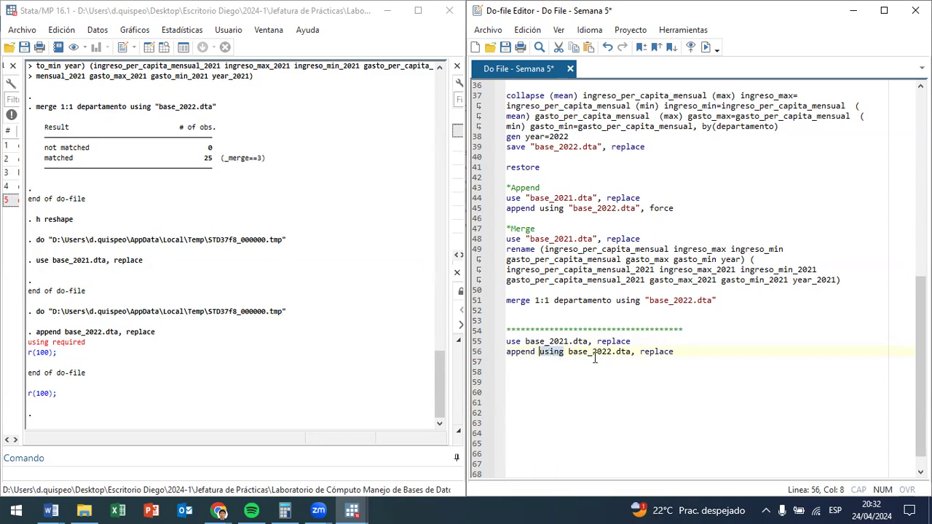
pyautogui.moveTo(631, 351); pyautogui.dragTo(630, 356)
pyautogui.doubleClick(631, 353)
pyautogui.hotkey('ctrl', 'd')
# Change the append command's replace option to force and run the line.
pyautogui.click(699, 360)
pyautogui.click(694, 355)
pyautogui.press('BackSpace')
pyautogui.press('BackSpace')
pyautogui.press('BackSpace')
pyautogui.press('BackSpace')
pyautogui.press('BackSpace')
pyautogui.press('BackSpace')
pyautogui.press('BackSpace')
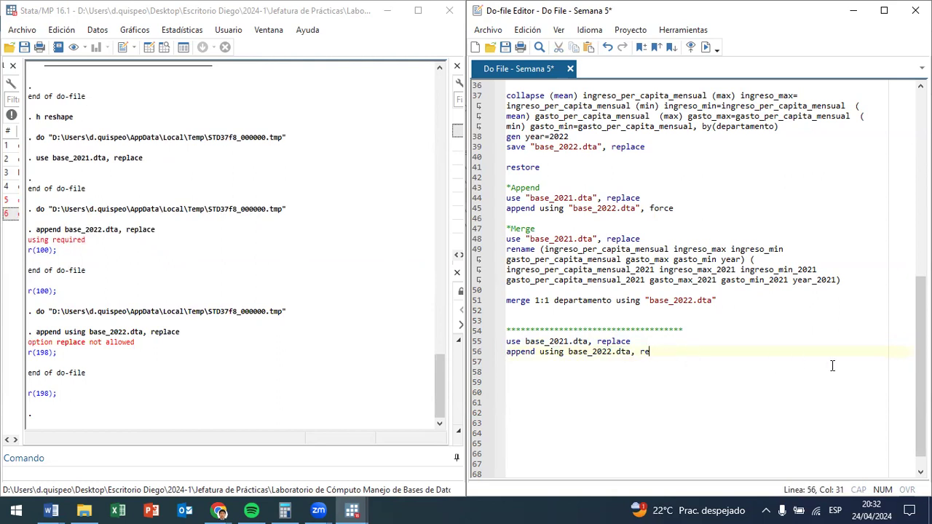
pyautogui.write('forc')
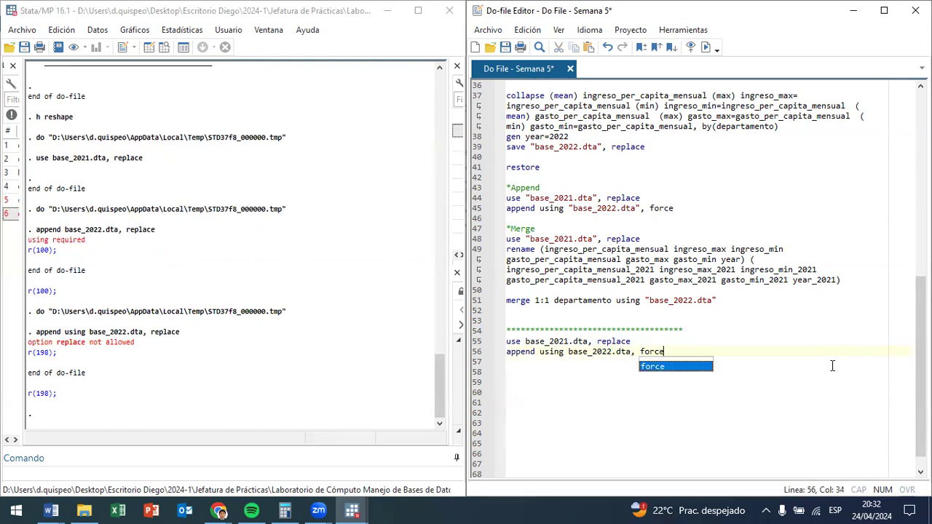
pyautogui.hotkey('ctrl', 'd')
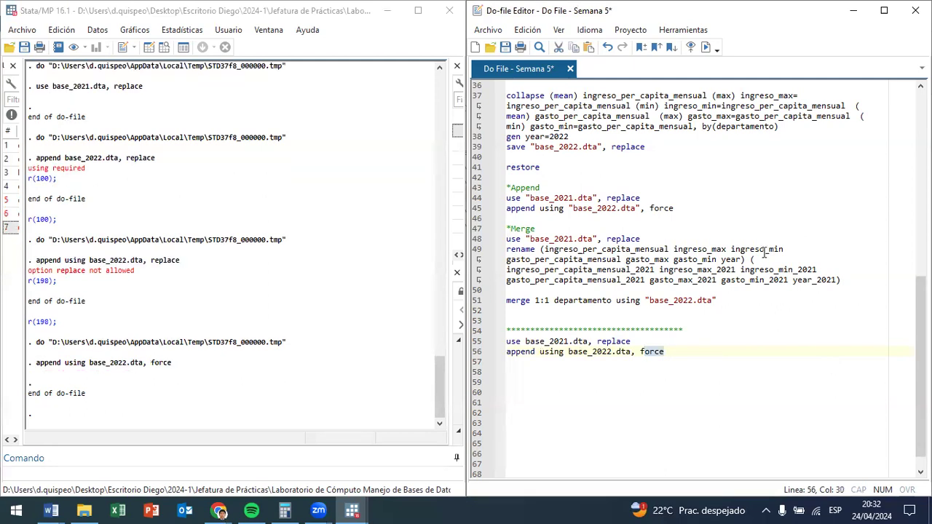
# Browse the appended dataset down to its last row to check the 2021 and 2022 observations.
pyautogui.click(164, 48)
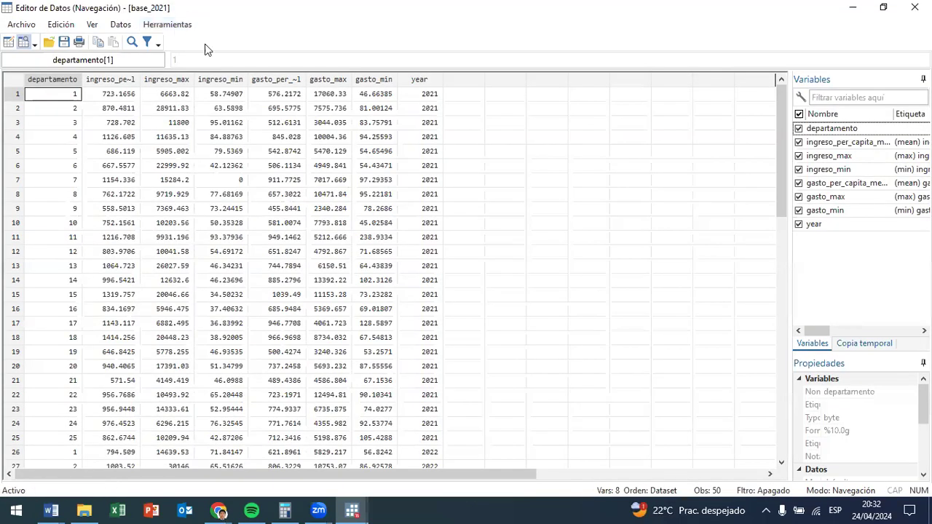
pyautogui.scroll(-11, 182, 251)
pyautogui.scroll(2, 176, 337)
pyautogui.click(22, 414)
pyautogui.scroll(1, 385, 354)
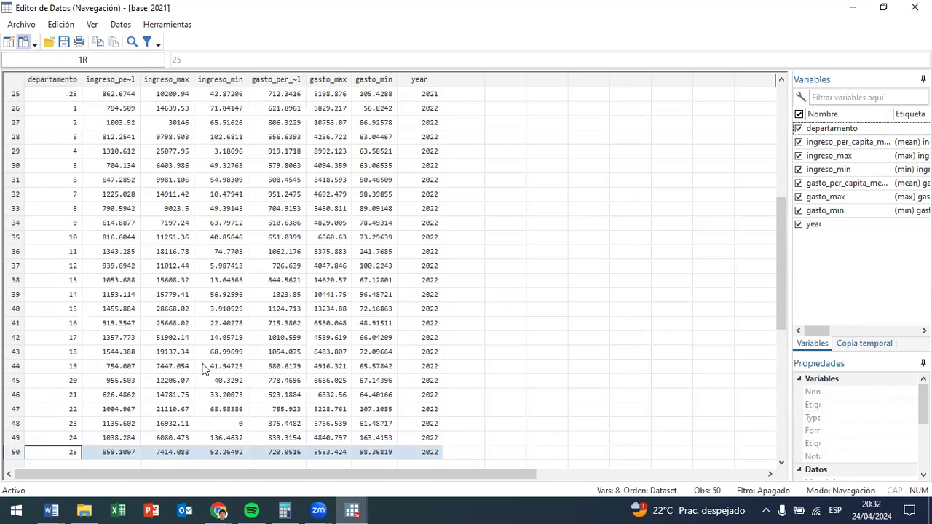
# Examine the 2022 block of rows in the appended dataset and its income and per-capita expense columns.
pyautogui.scroll(2, 26, 251)
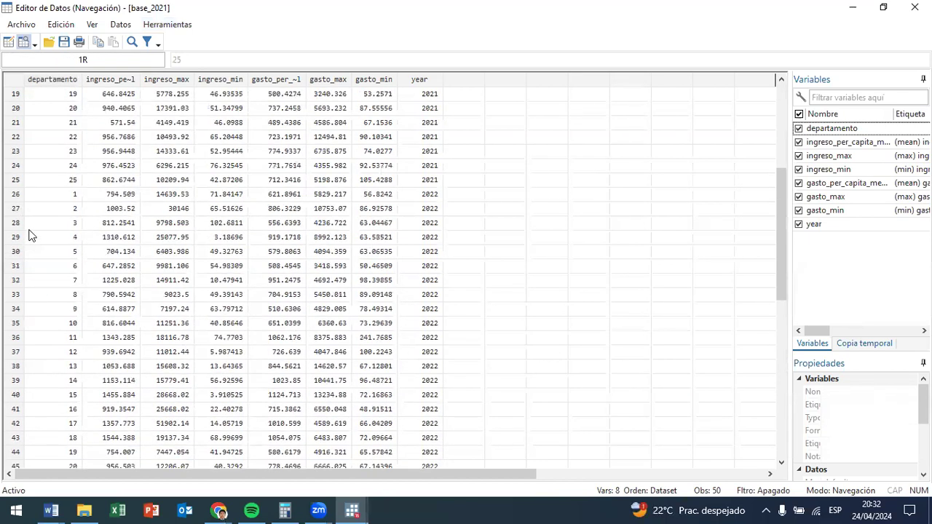
pyautogui.moveTo(19, 196); pyautogui.dragTo(436, 187)
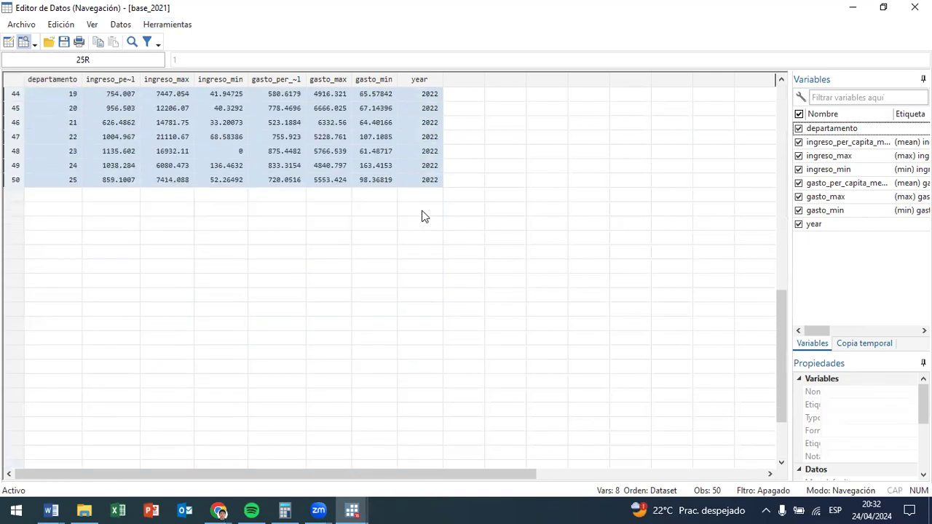
pyautogui.scroll(14, 426, 216)
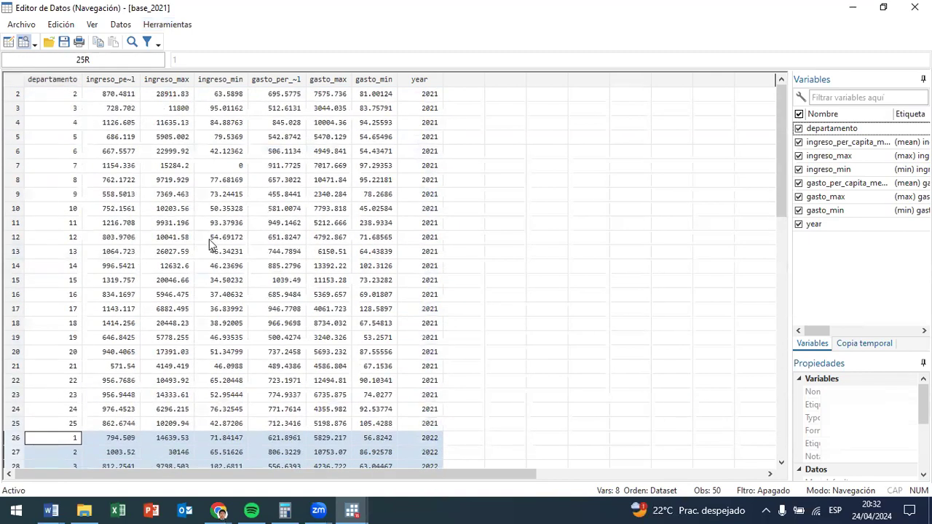
pyautogui.click(85, 79)
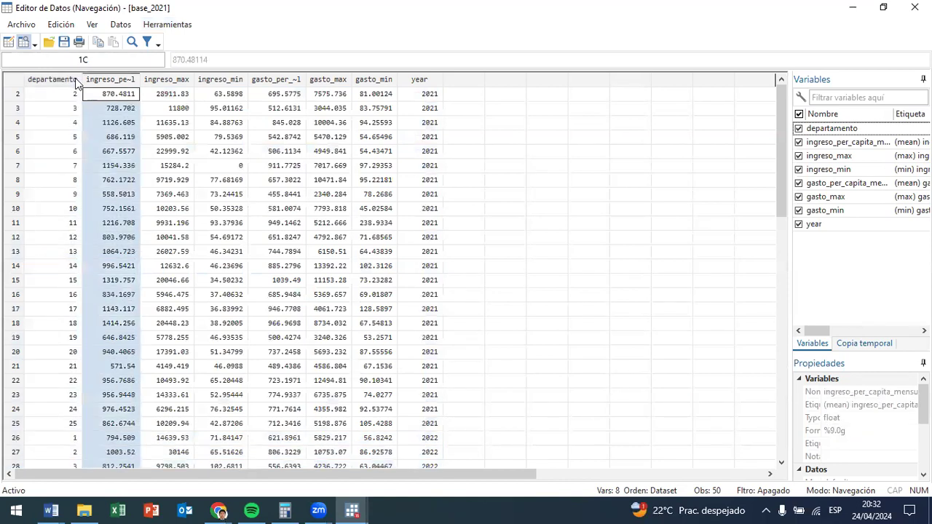
pyautogui.press('Right')
pyautogui.press('Right')
pyautogui.press('Right')
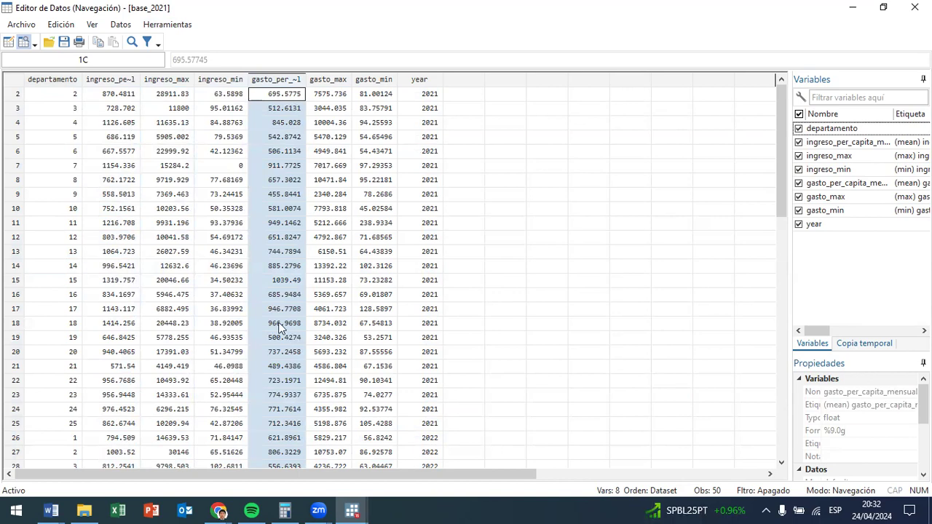
pyautogui.scroll(-4, 278, 328)
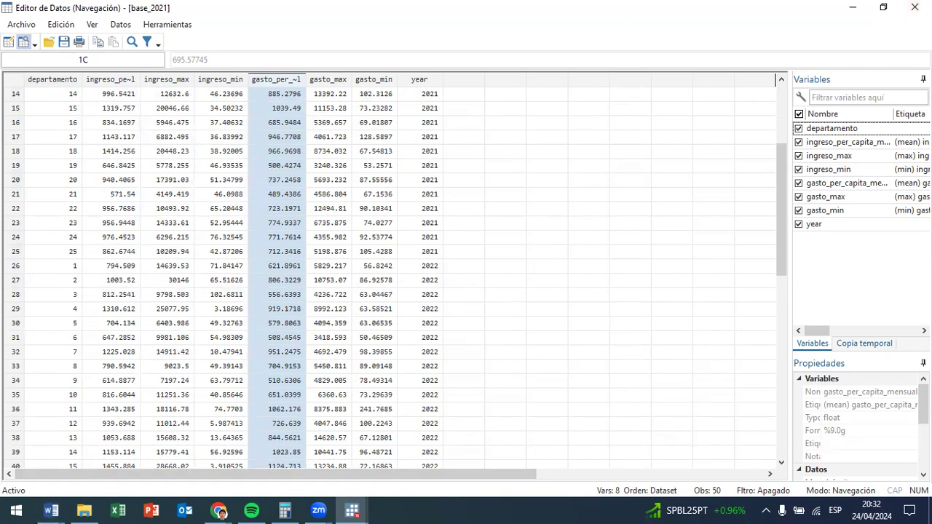
# Add the line "order departamento year" below the append command and run it with the data browser beside the do-file.
pyautogui.hotkey('alt', 'Tab')
pyautogui.press('Return')
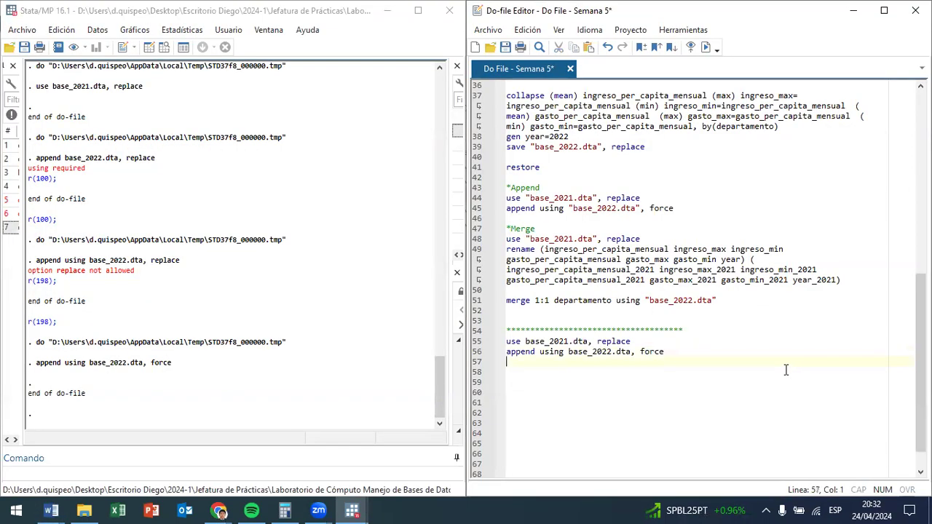
pyautogui.write('order')
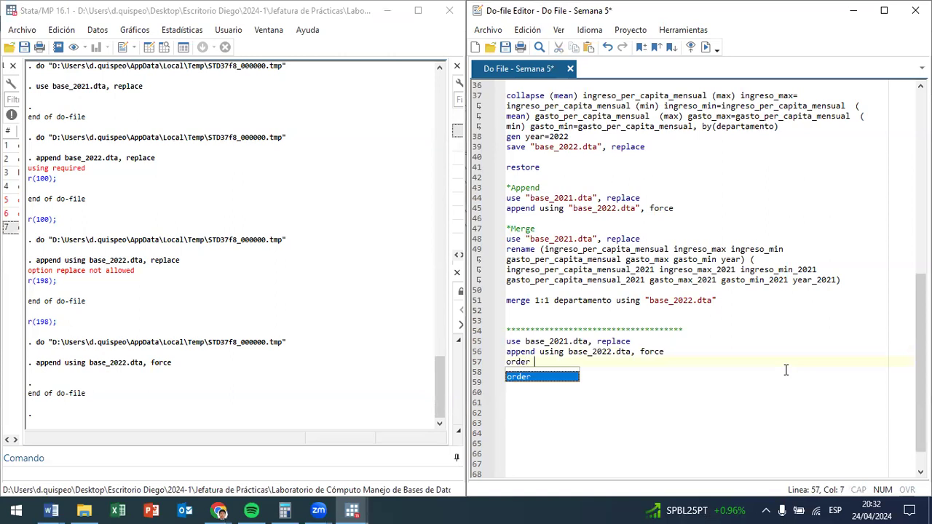
pyautogui.press('Escape')
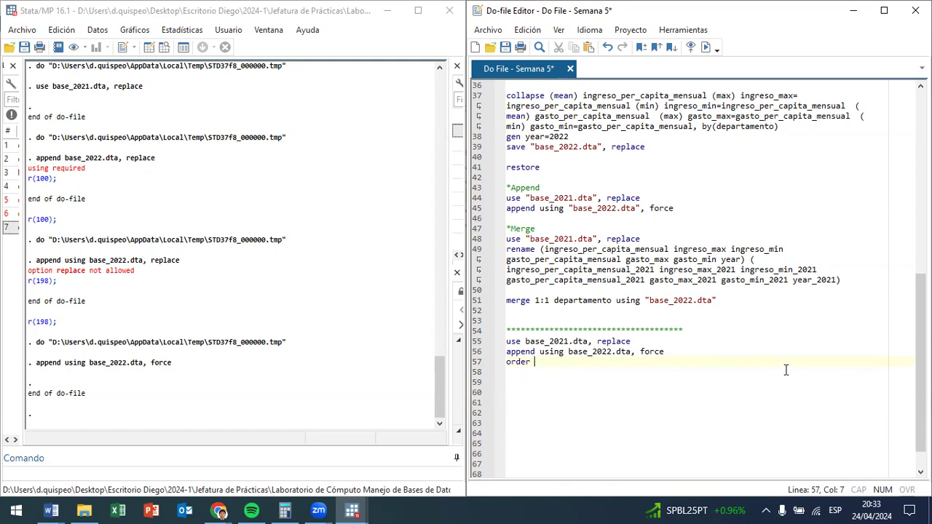
pyautogui.write('depa')
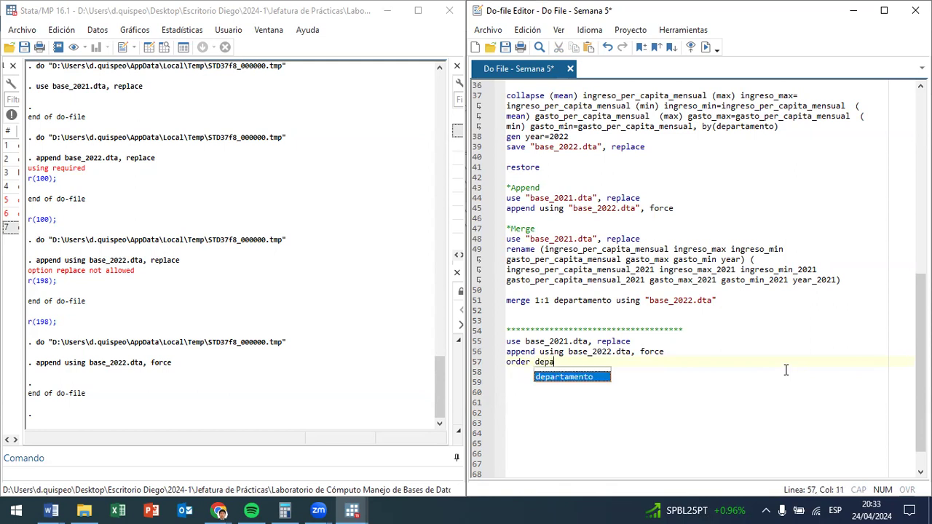
pyautogui.write('rtamento year')
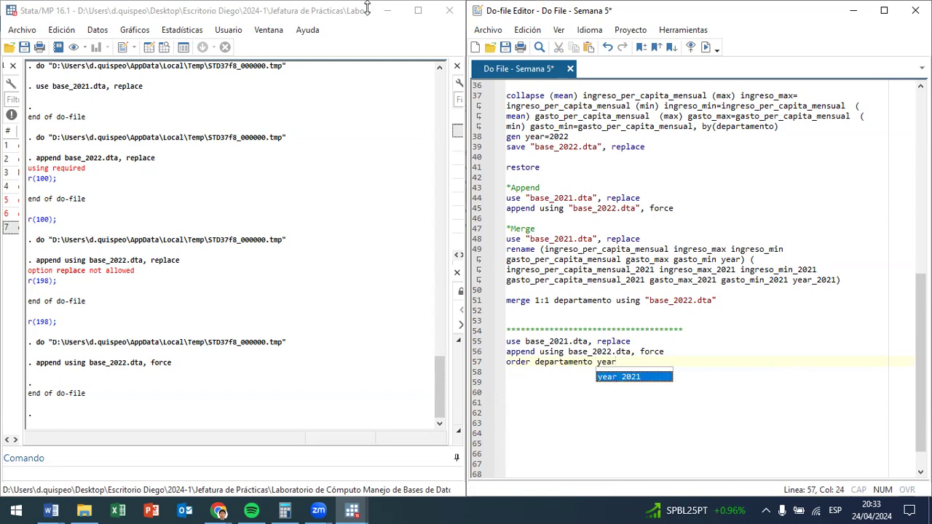
pyautogui.click(166, 47)
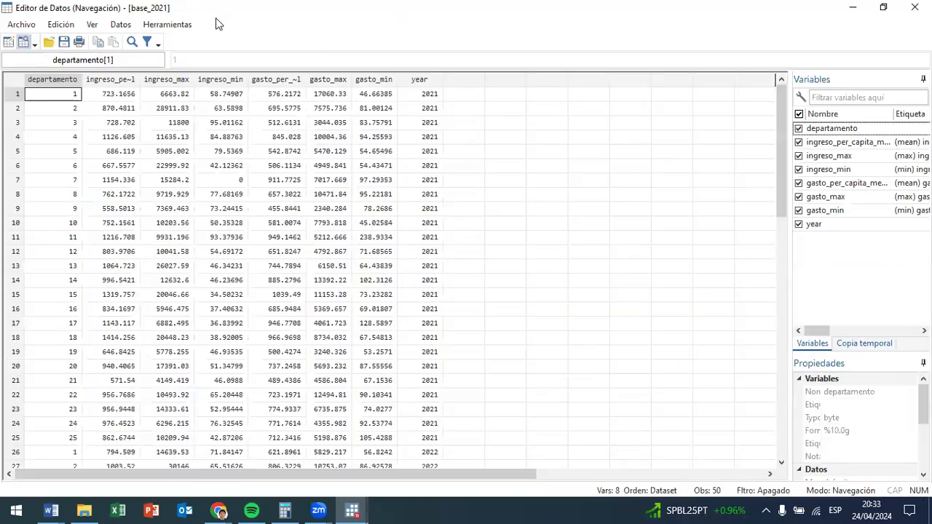
pyautogui.doubleClick(252, 11)
pyautogui.click(597, 362)
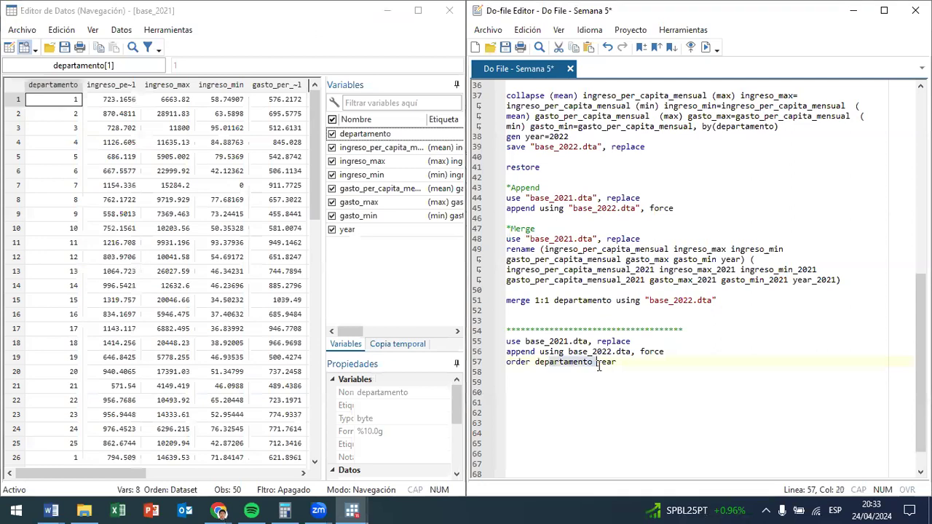
pyautogui.hotkey('ctrl', 'd')
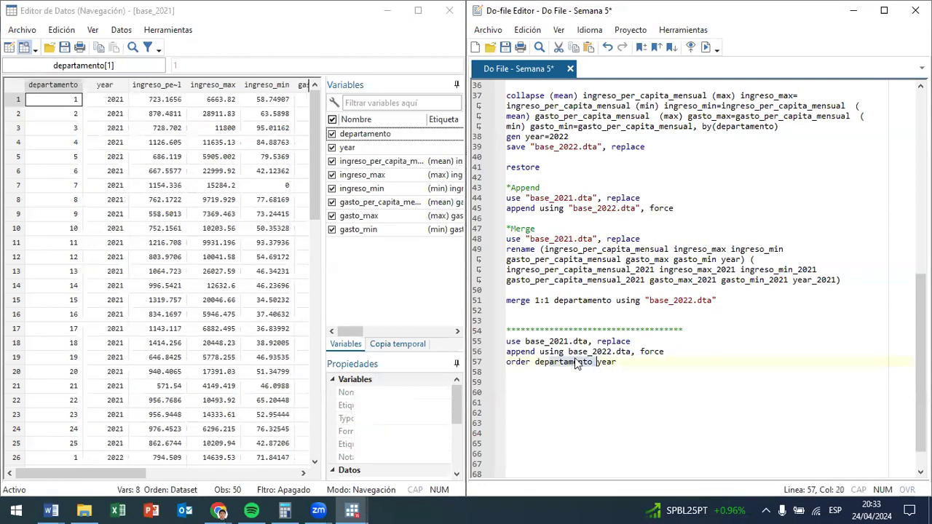
# Widen the data grid and examine the reordered departamento and year columns.
pyautogui.click(129, 115)
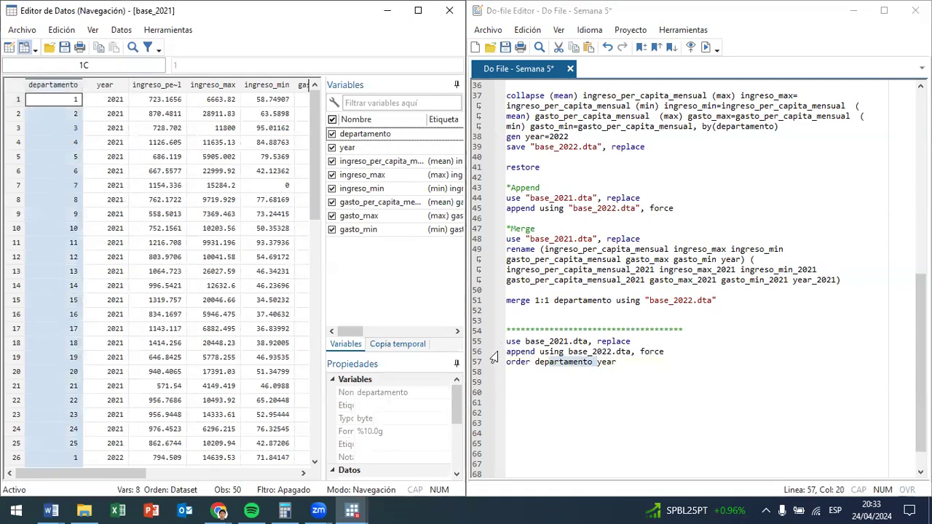
pyautogui.press('Right')
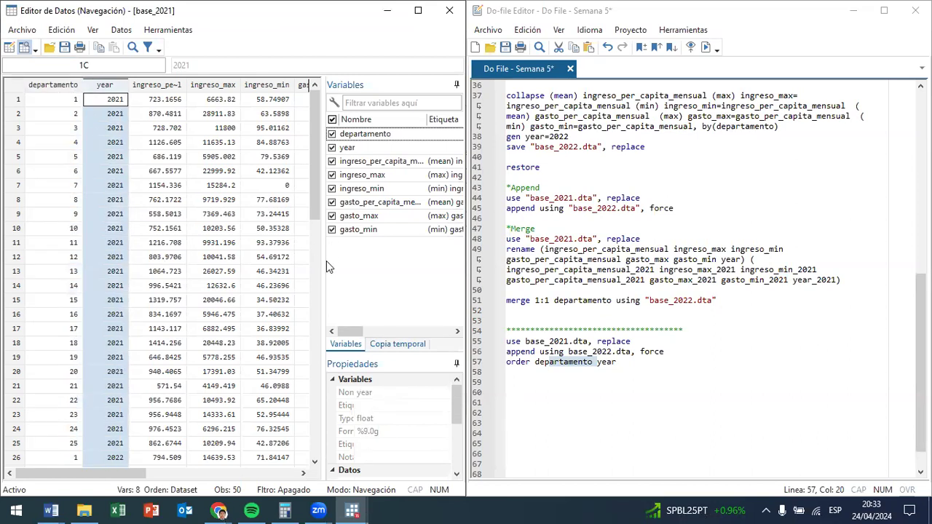
pyautogui.moveTo(324, 263); pyautogui.dragTo(412, 332)
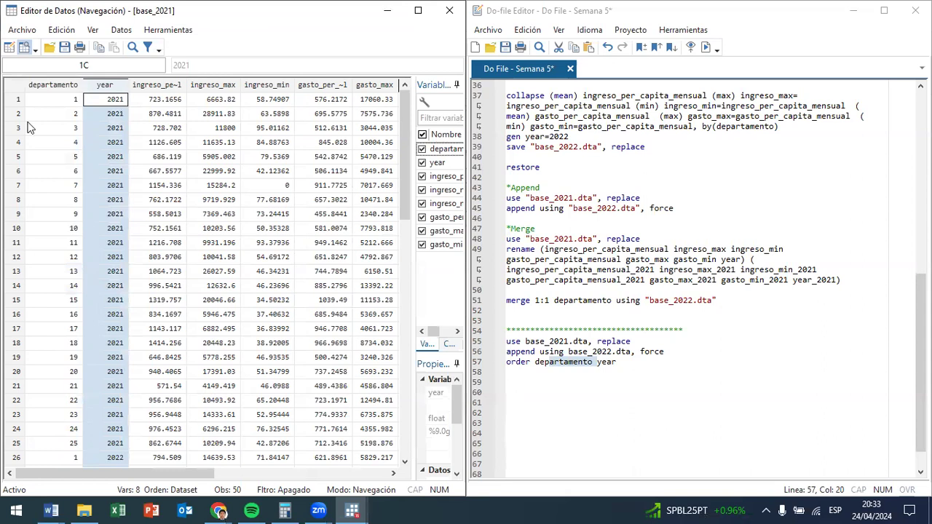
pyautogui.click(51, 86)
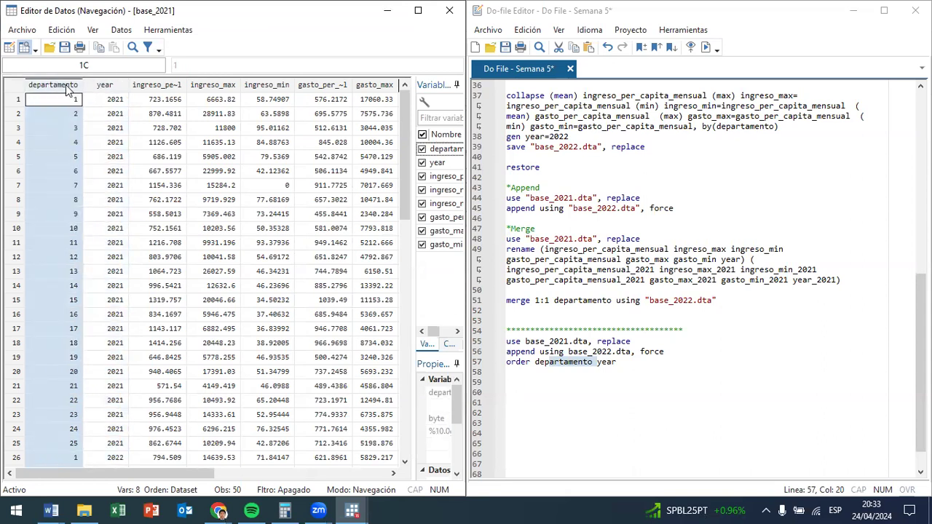
pyautogui.click(107, 86)
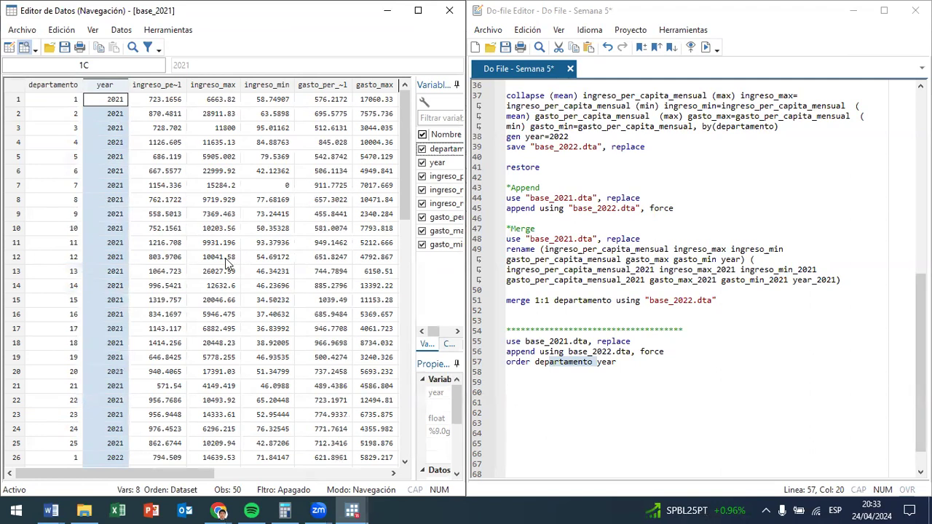
# Enlarge the data browser and examine how the departamento codes repeat across the 2021 and 2022 rows.
pyautogui.click(630, 363)
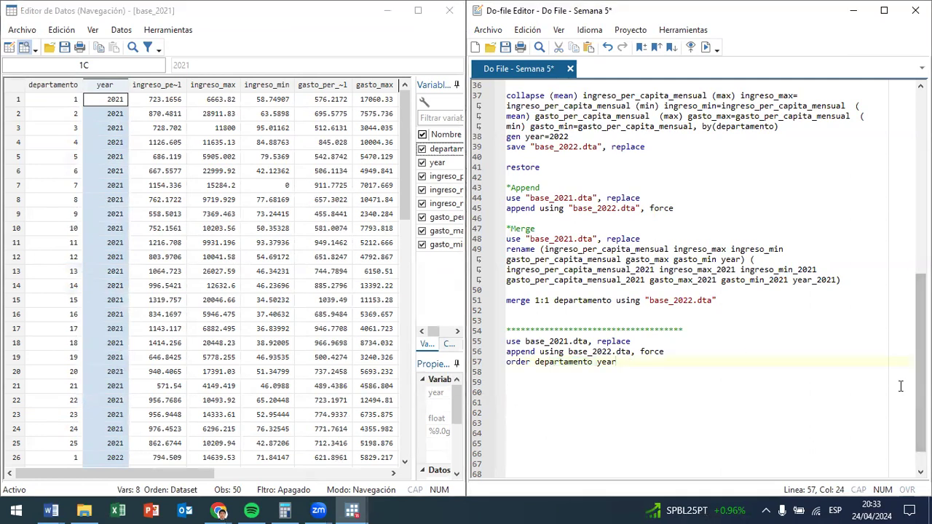
pyautogui.click(429, 10)
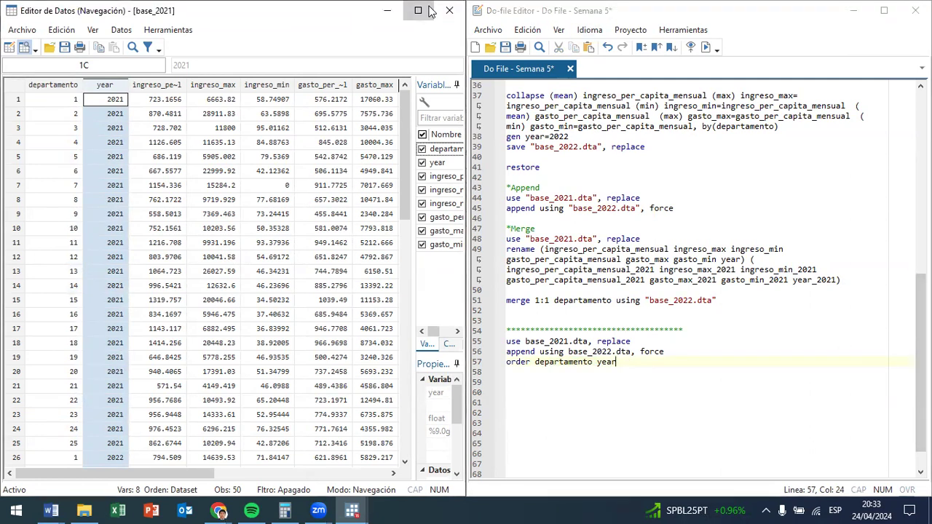
pyautogui.click(428, 11)
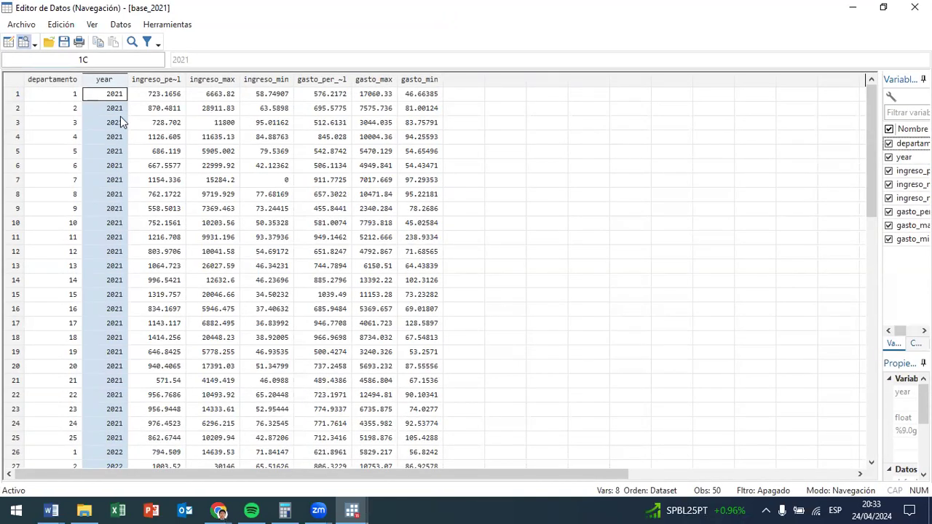
pyautogui.click(73, 81)
pyautogui.click(84, 81)
pyautogui.click(70, 82)
pyautogui.click(85, 81)
pyautogui.click(68, 82)
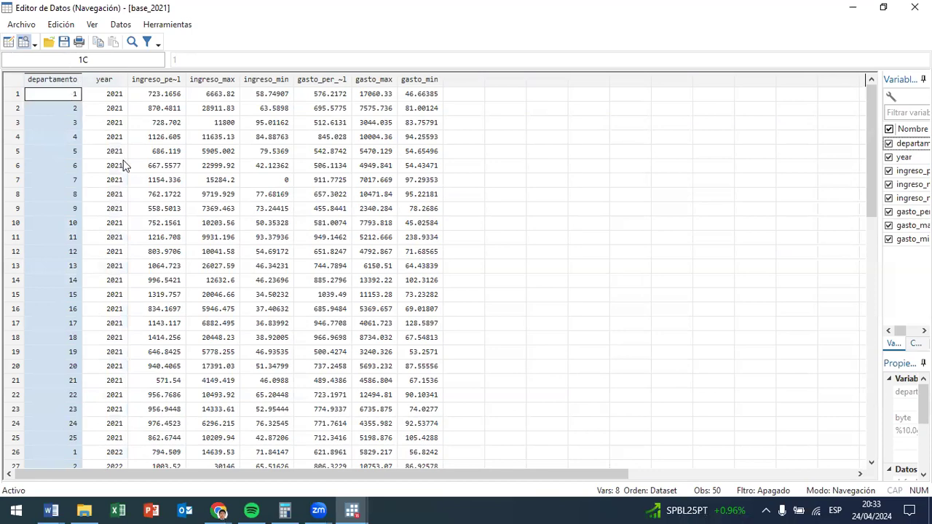
pyautogui.scroll(-9, 124, 165)
pyautogui.scroll(5, 139, 165)
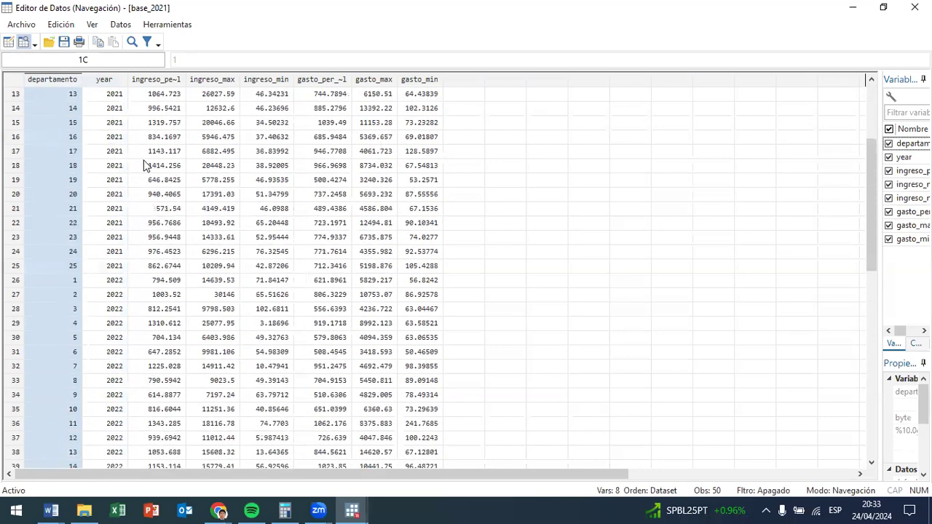
pyautogui.scroll(4, 144, 166)
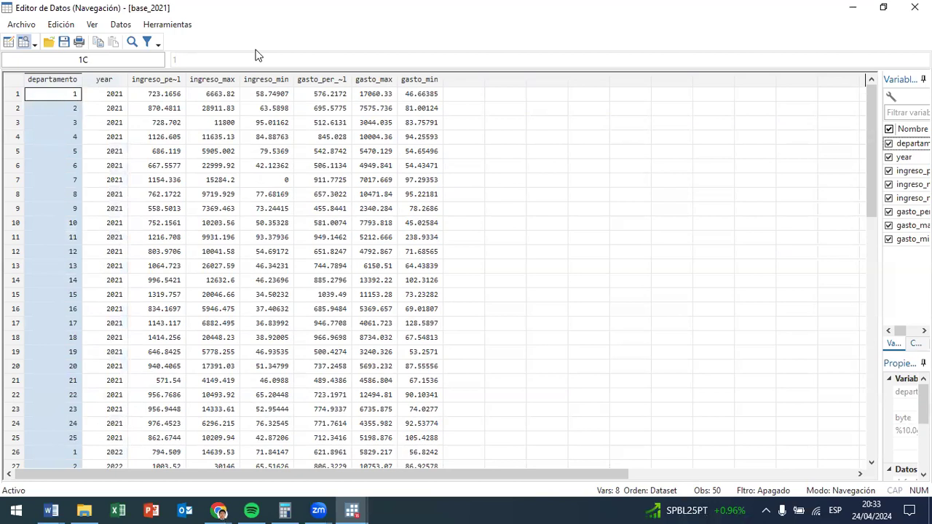
# Restore the side-by-side view and start a "reshape wide" command, leaving one blank line below the order command.
pyautogui.doubleClick(300, 14)
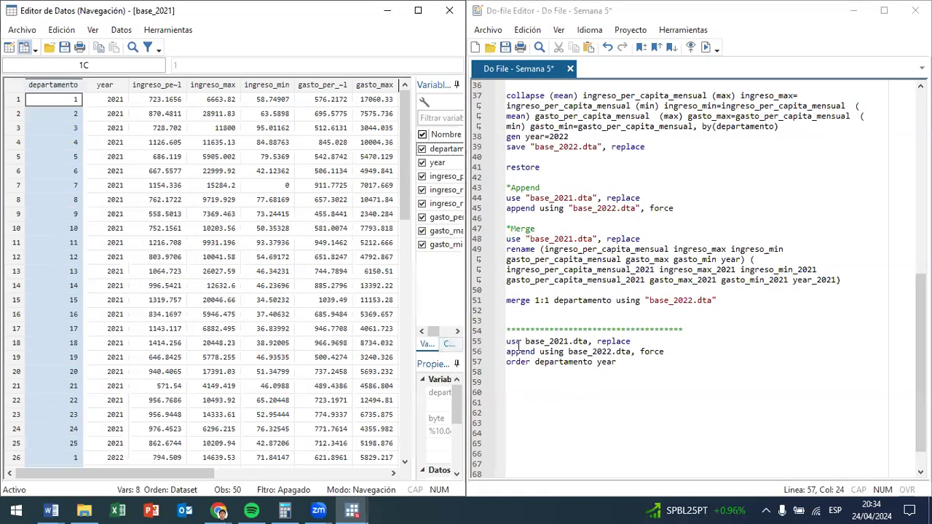
pyautogui.click(618, 358)
pyautogui.press('Return')
pyautogui.press('Return')
pyautogui.write('res')
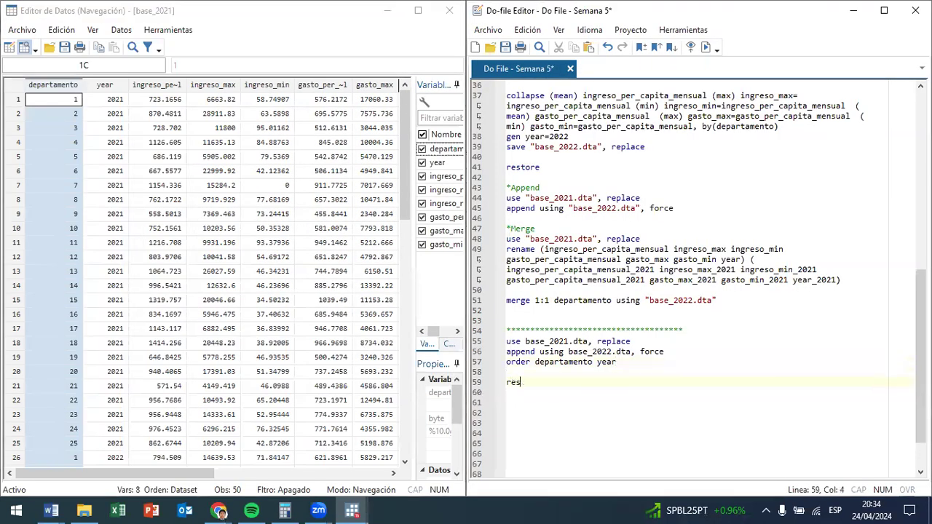
pyautogui.write('hap')
pyautogui.write('wide')
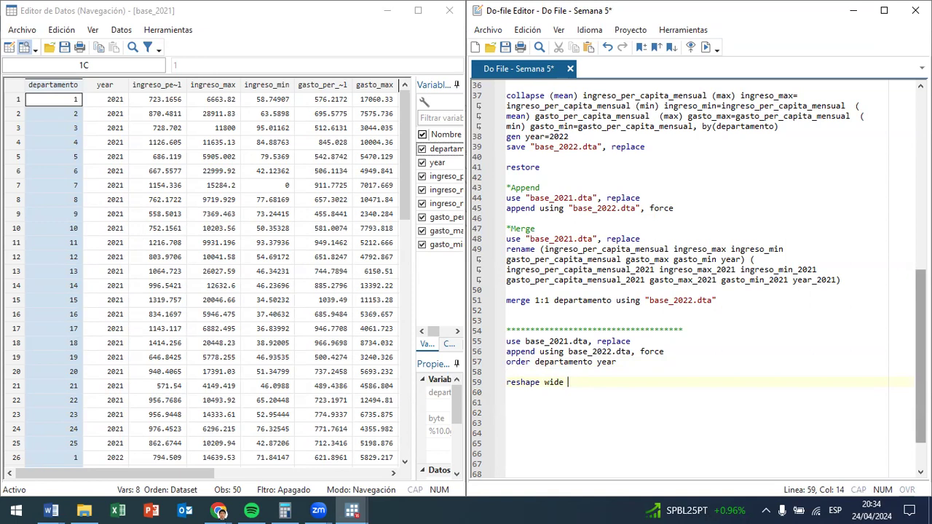
# Close the data browser and insert ingreso_per_capita_mensual, ingreso_max, ingreso_min, gasto_per_capita_mensual and gasto_min from the variable list into the command line.
pyautogui.click(449, 10)
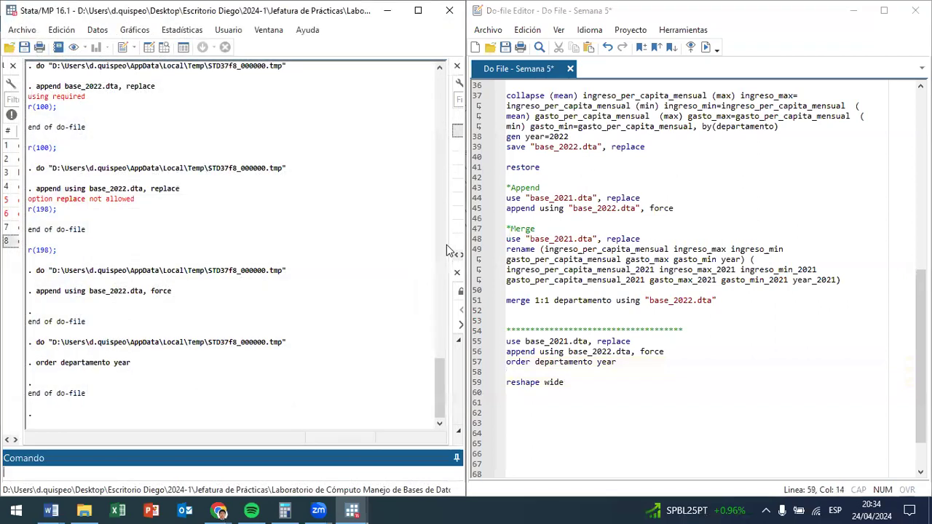
pyautogui.moveTo(446, 245)
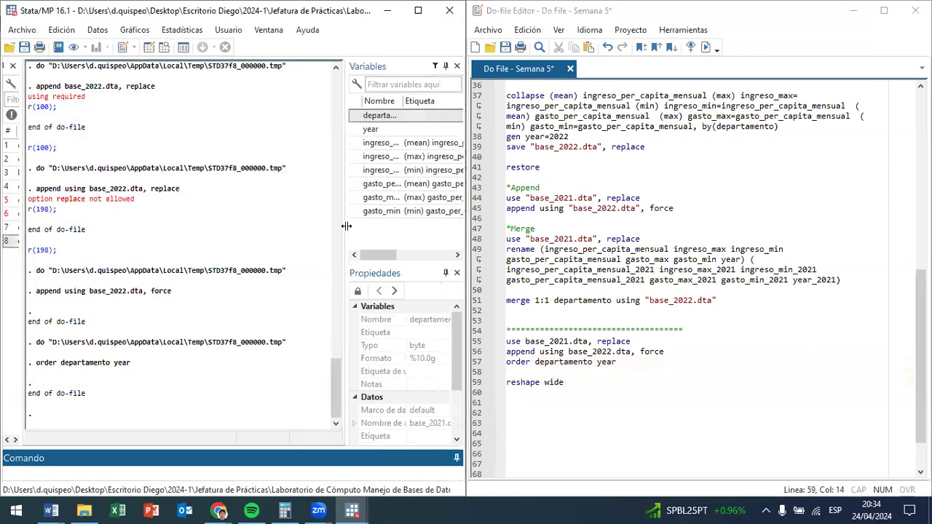
pyautogui.click(355, 143)
pyautogui.click(355, 157)
pyautogui.click(355, 170)
pyautogui.click(355, 183)
pyautogui.click(355, 211)
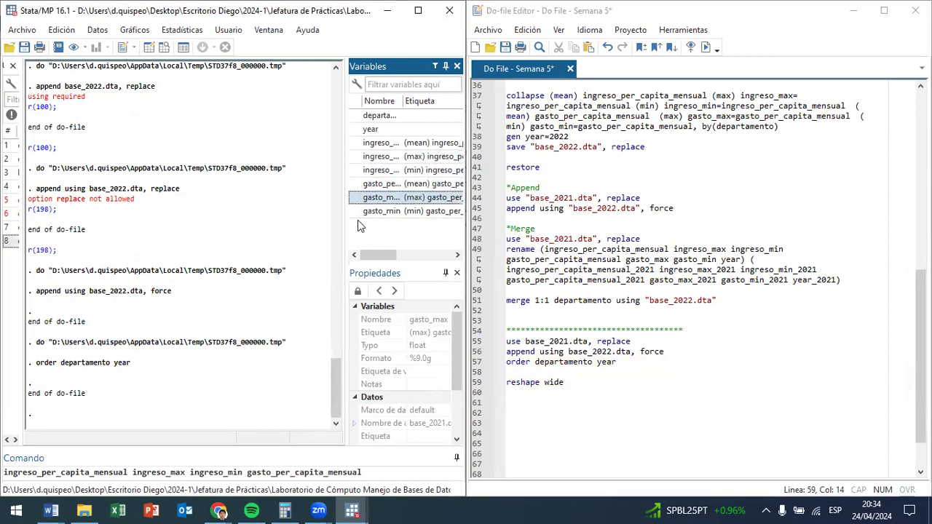
# Copy the collected variable names from the command line to the end of the reshape wide command in the do-file.
pyautogui.moveTo(409, 471); pyautogui.dragTo(5, 471)
pyautogui.hotkey('ctrl', 'c')
pyautogui.click(584, 390)
pyautogui.click(584, 381)
pyautogui.hotkey('ctrl', 'v')
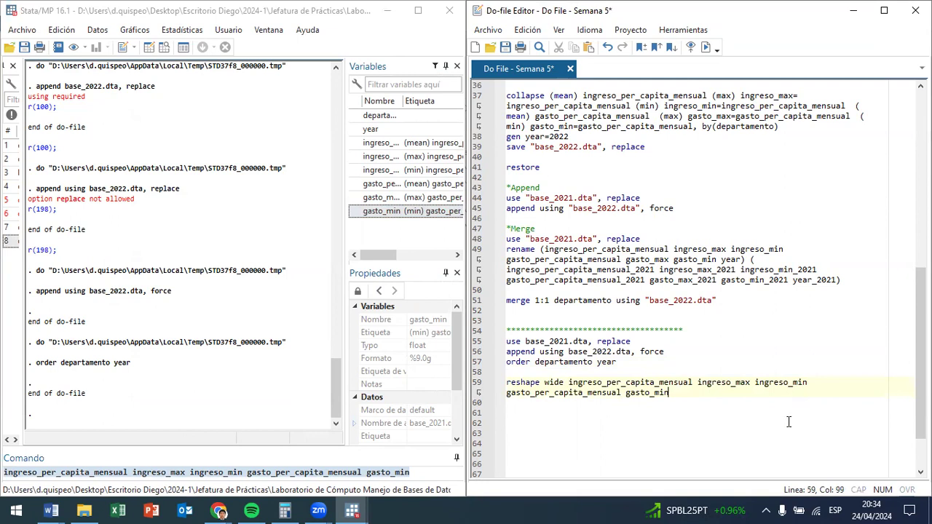
# Complete the reshape wide command in the do-file with the options i(departamento) and j(year).
pyautogui.write(', i')
pyautogui.press('Escape')
pyautogui.write('() j()')
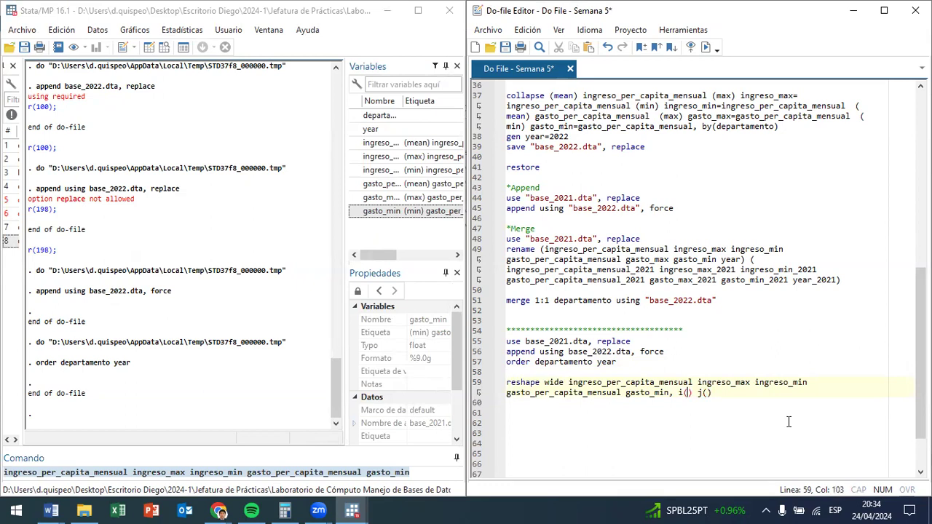
pyautogui.write('departam')
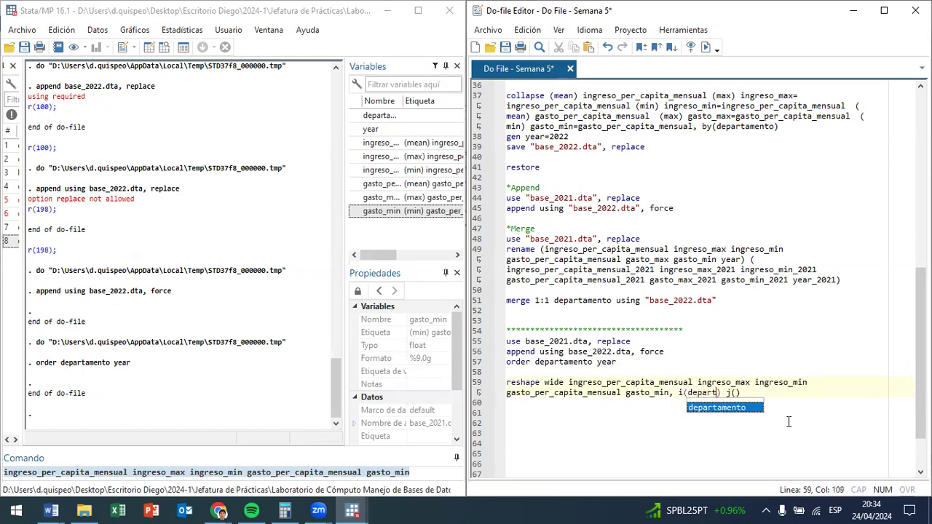
pyautogui.write('ento')
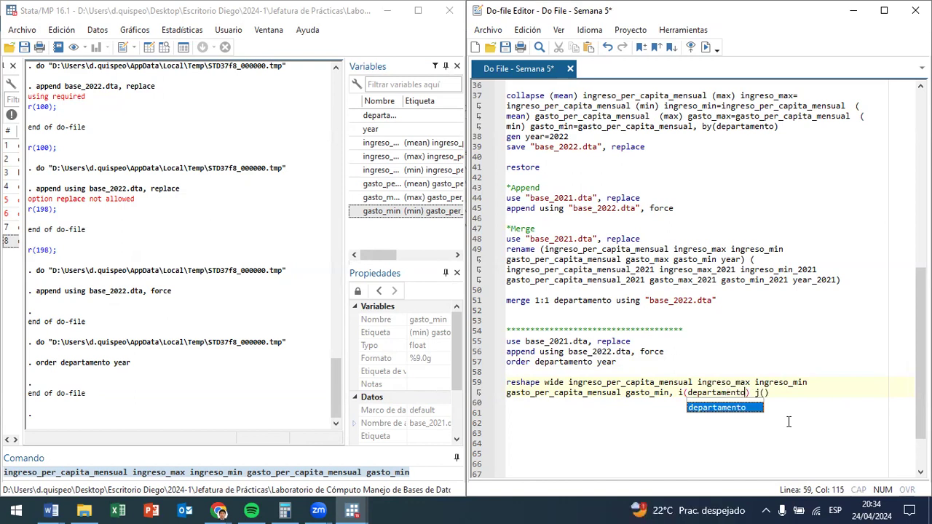
pyautogui.press('Right')
pyautogui.press('Right')
pyautogui.press('Right')
pyautogui.press('Right')
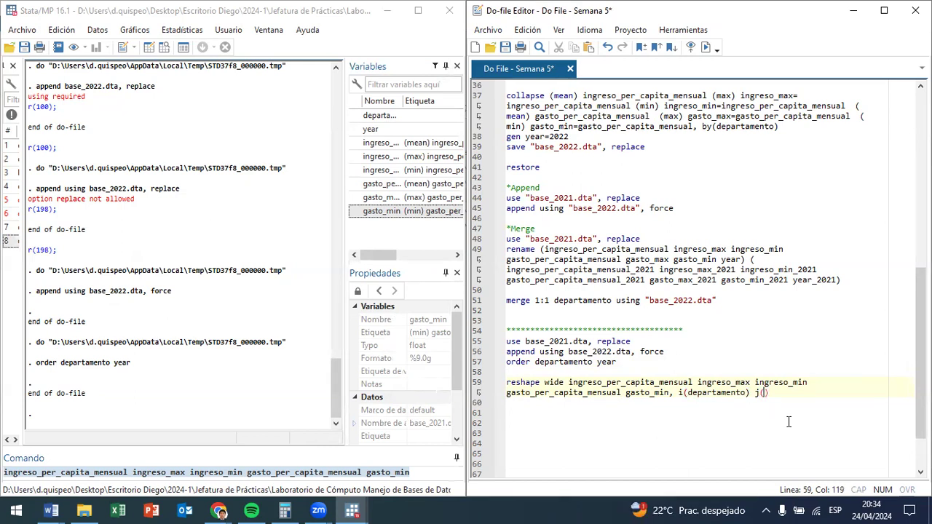
pyautogui.write('year')
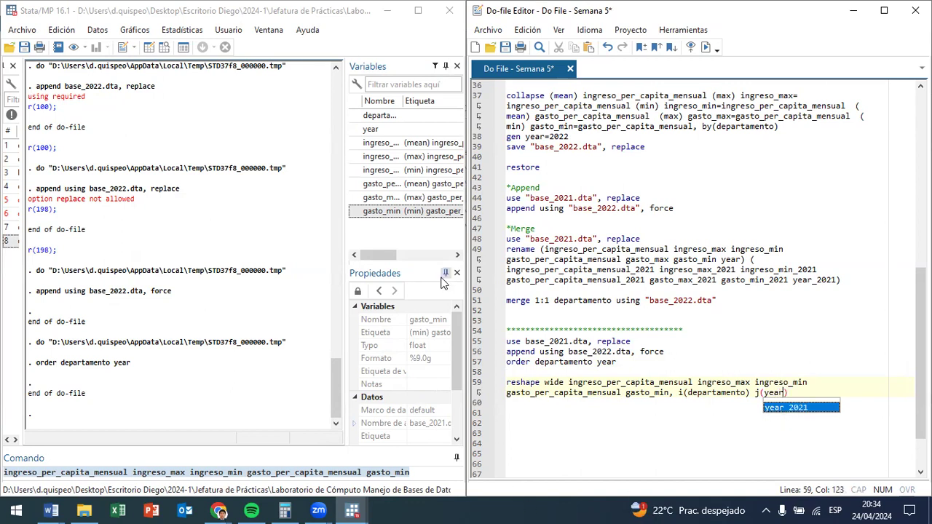
# Open the data browser beside the do-file and examine the departamento and year values across the 2021 and 2022 rows.
pyautogui.click(165, 48)
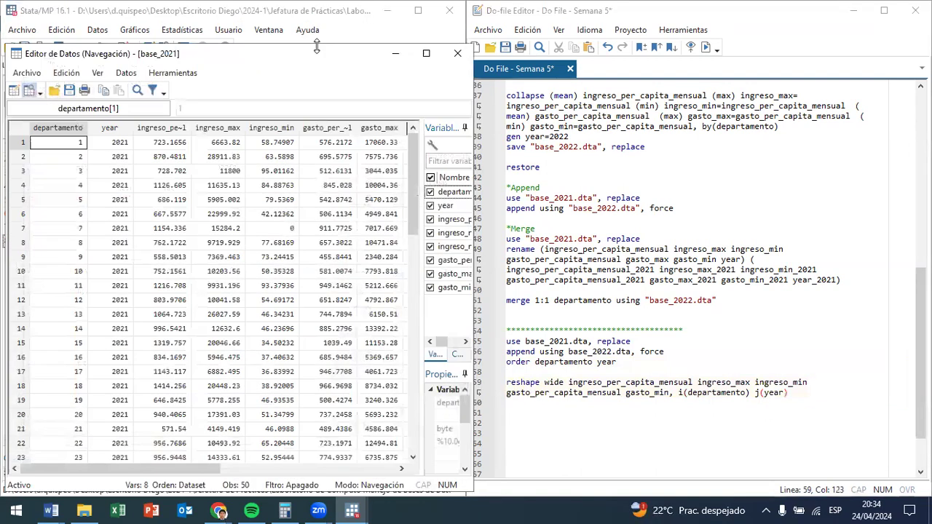
pyautogui.doubleClick(316, 45)
pyautogui.scroll(-9, 78, 370)
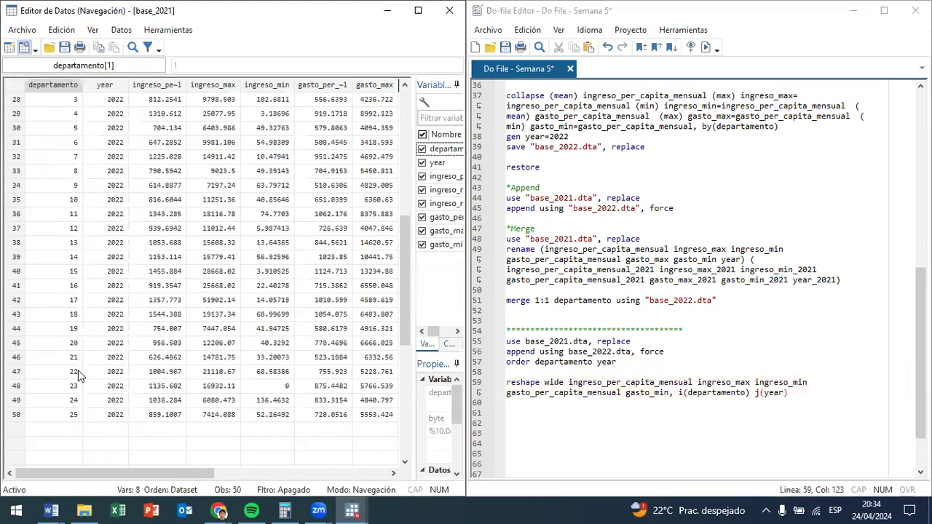
pyautogui.scroll(3, 42, 430)
pyautogui.scroll(-2, 437, 430)
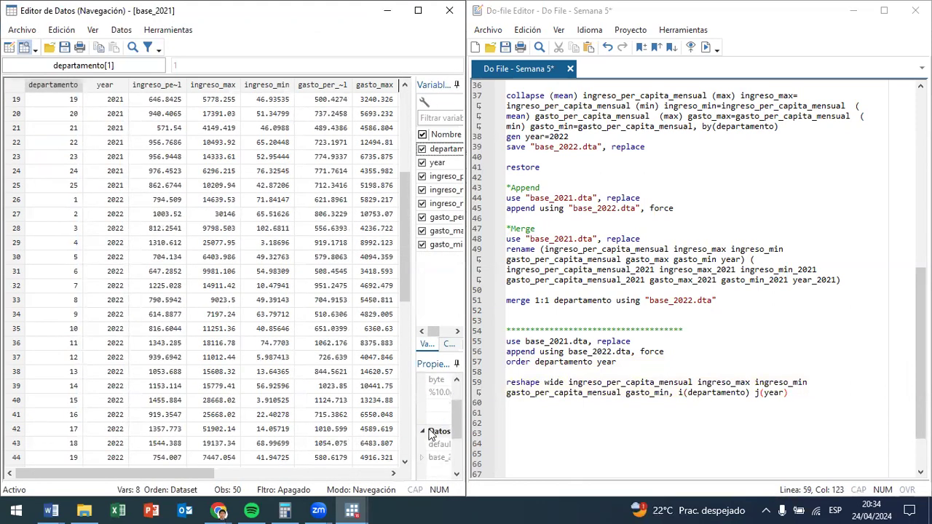
pyautogui.scroll(-3, 430, 446)
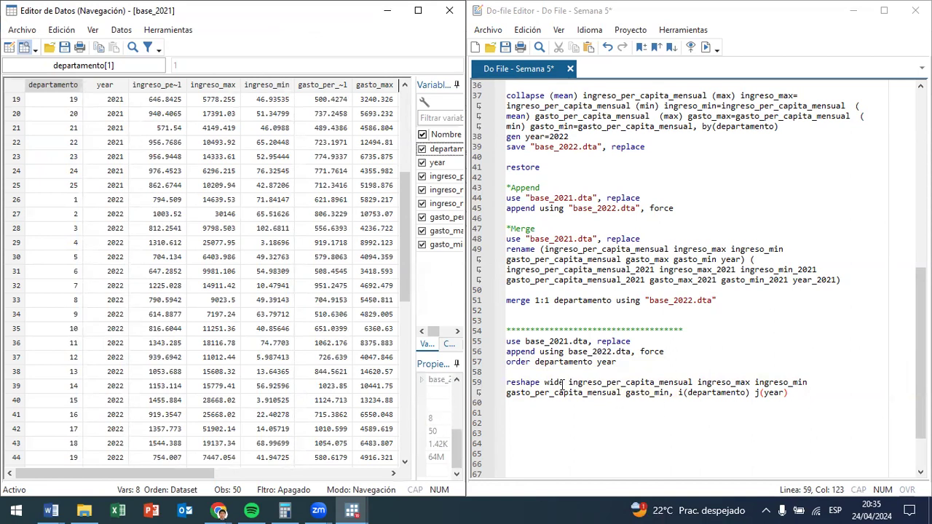
# Run the reshape wide command from the do-file and read its output in the results window.
pyautogui.moveTo(562, 385); pyautogui.dragTo(574, 405)
pyautogui.click(705, 47)
pyautogui.scroll(-2, 316, 370)
pyautogui.scroll(-5, 371, 405)
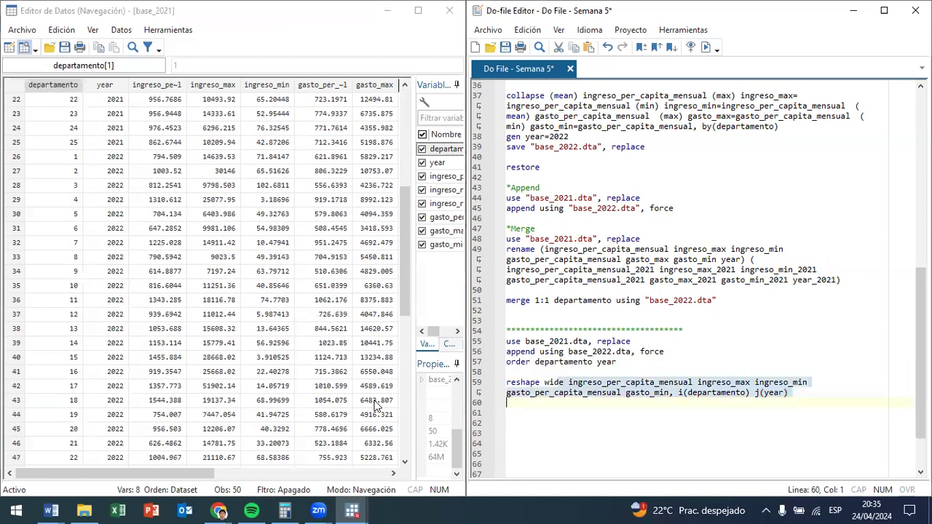
pyautogui.click(262, 470)
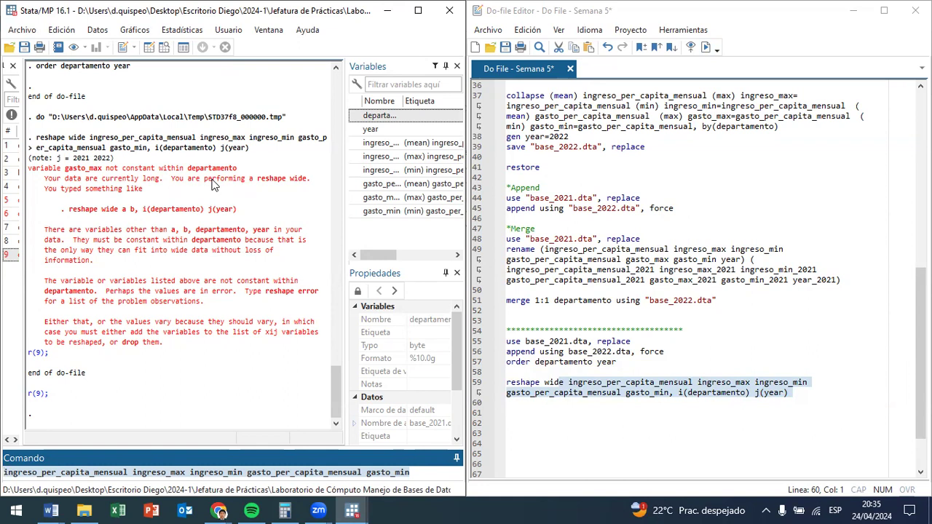
pyautogui.click(148, 188)
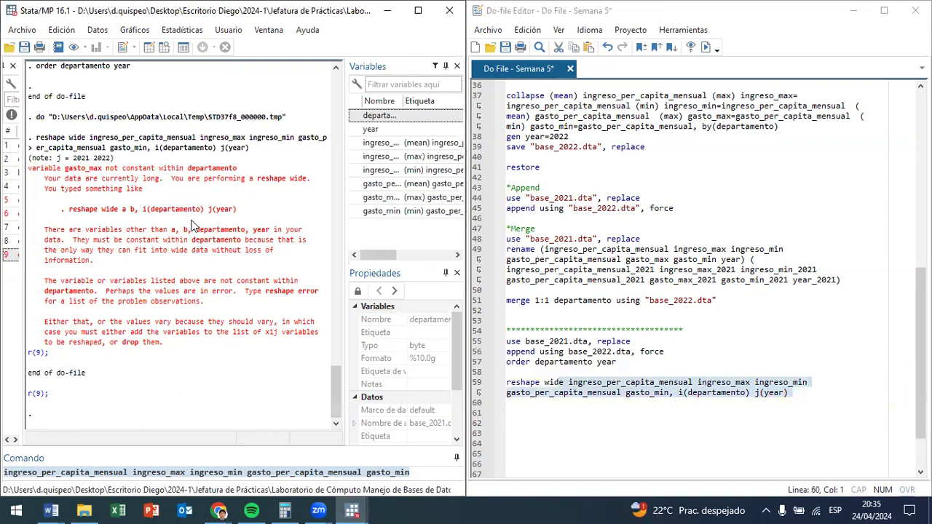
# Close the data browser and widen the variables list and its name column to check the full variable names.
pyautogui.click(165, 48)
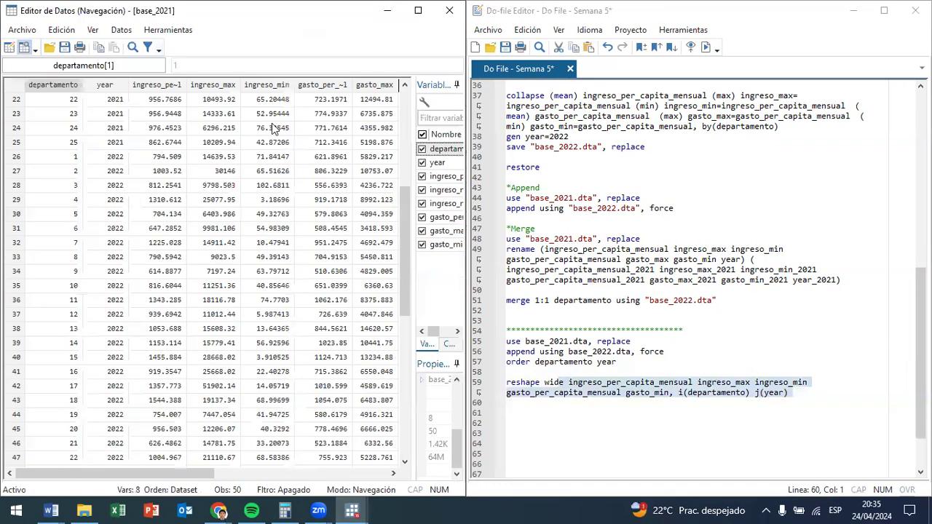
pyautogui.click(449, 10)
pyautogui.moveTo(342, 197); pyautogui.dragTo(217, 201)
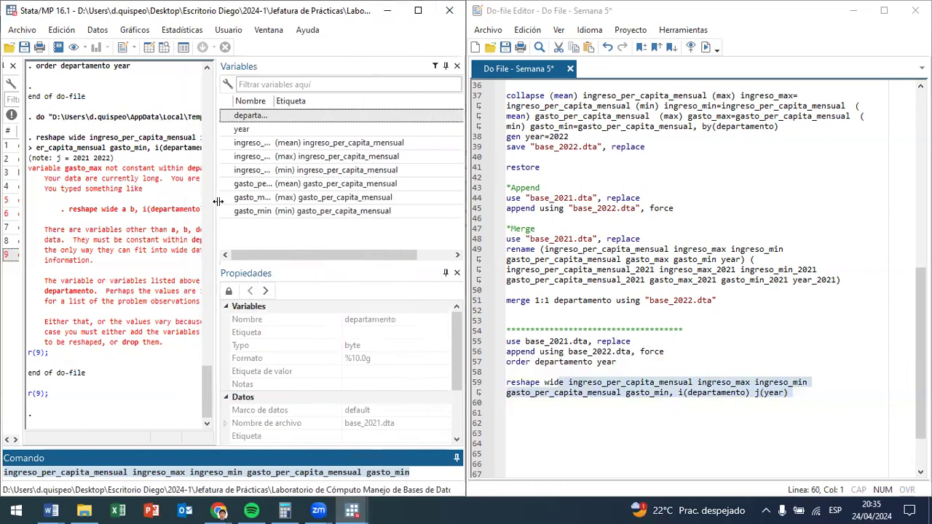
pyautogui.click(266, 116)
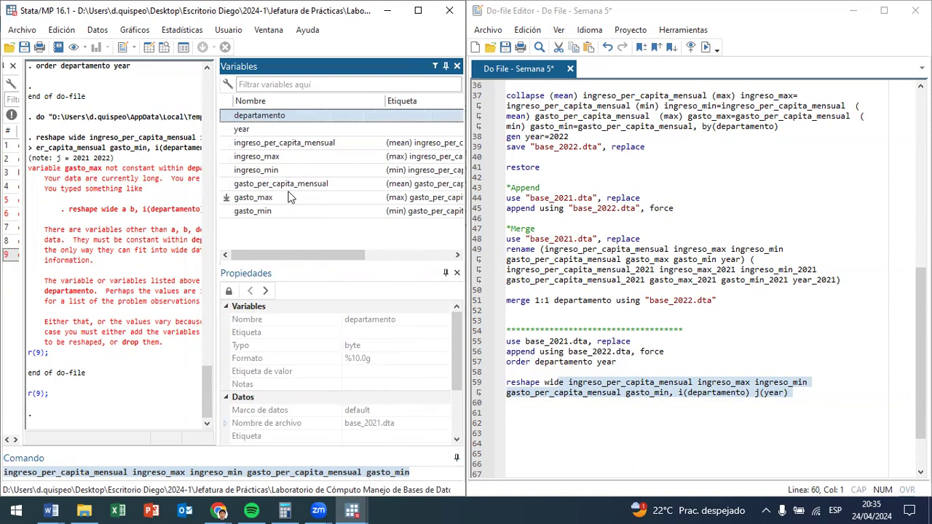
# Run the reshape wide lines again, close the data browser and widen the results area to read the output.
pyautogui.click(166, 47)
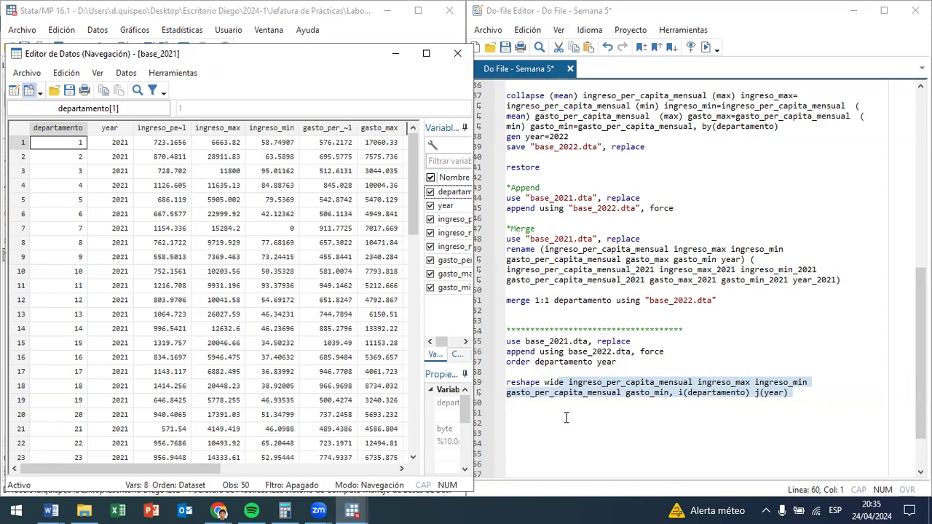
pyautogui.click(568, 383)
pyautogui.keyDown('shift'); pyautogui.click(565, 392); pyautogui.keyUp('shift')
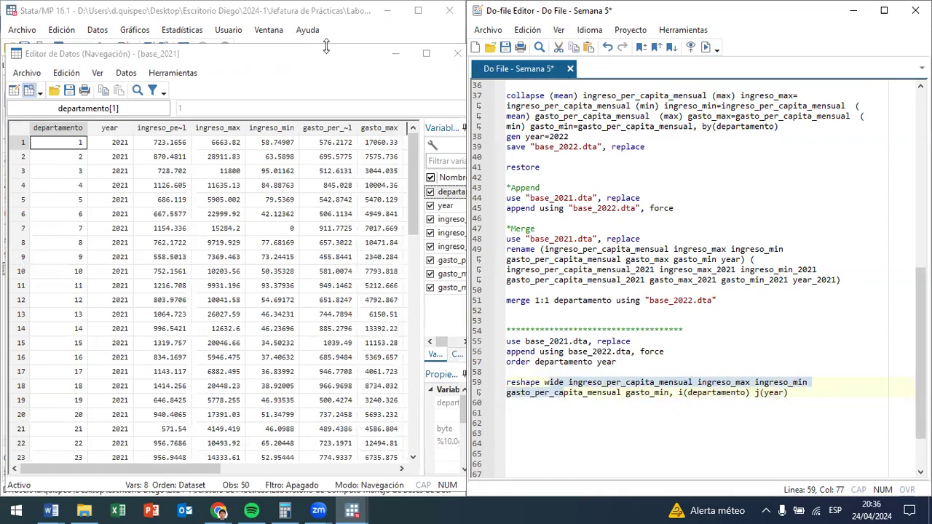
pyautogui.moveTo(324, 53); pyautogui.dragTo(318, 57)
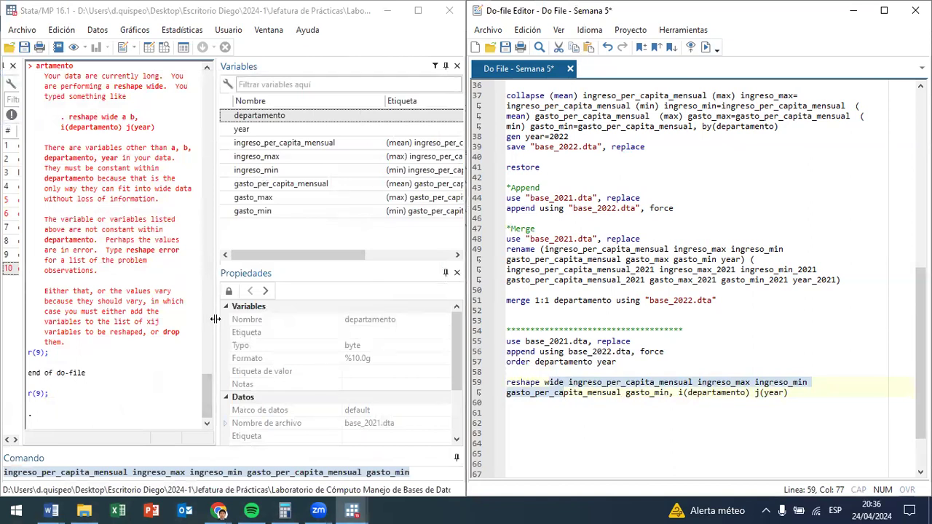
pyautogui.moveTo(215, 318); pyautogui.dragTo(435, 320)
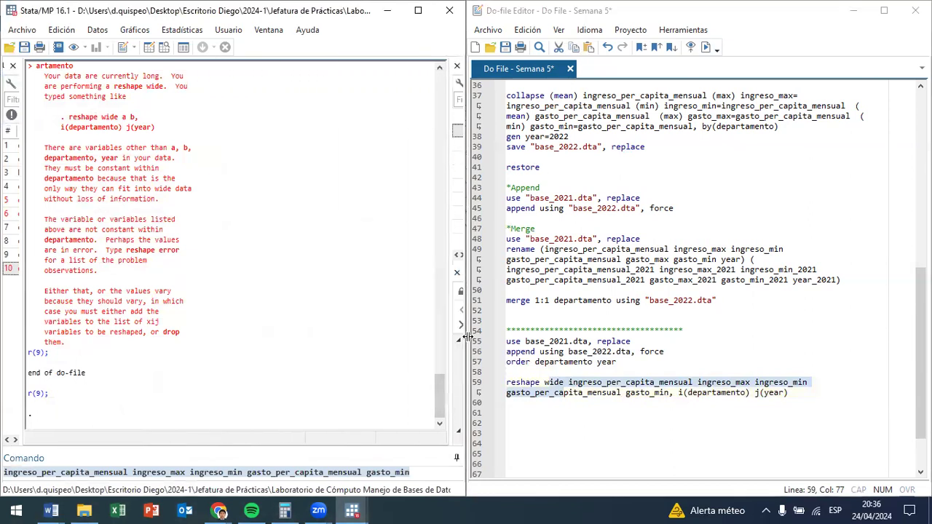
# Reopen the data browser, look over the 2021 and 2022 rows, and close it.
pyautogui.click(409, 474)
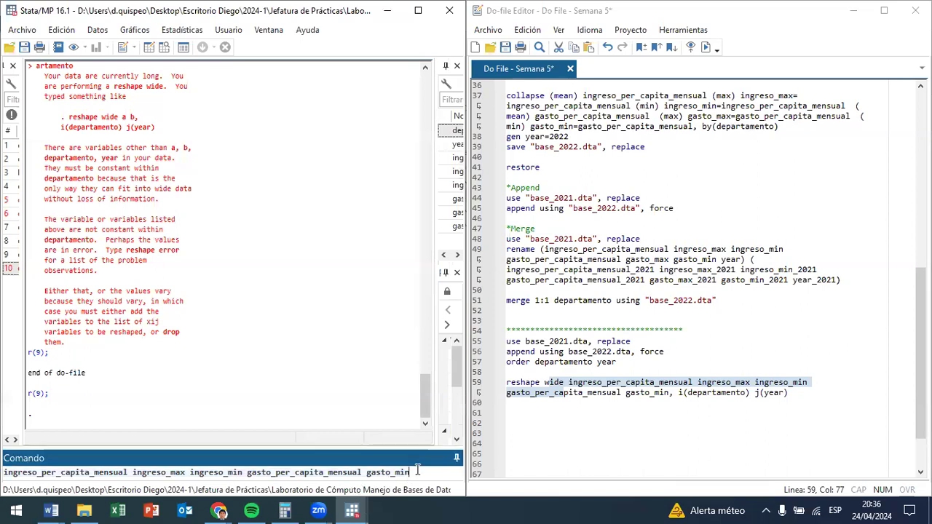
pyautogui.hotkey('ctrl', '8')
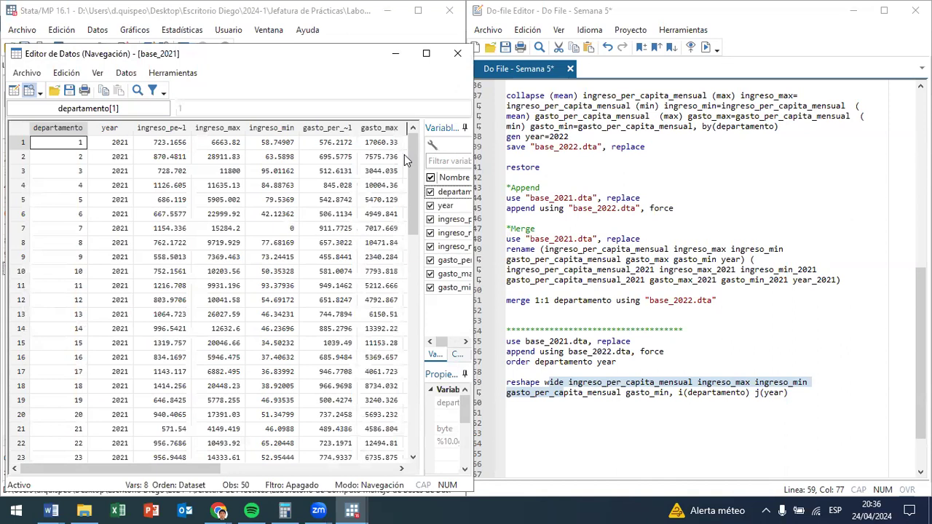
pyautogui.scroll(-5, 342, 304)
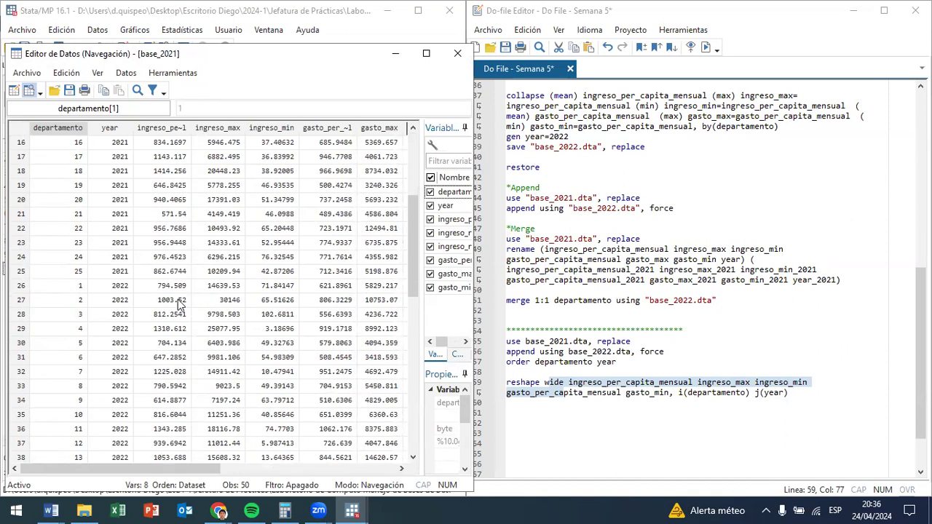
pyautogui.scroll(5, 179, 301)
pyautogui.click(458, 54)
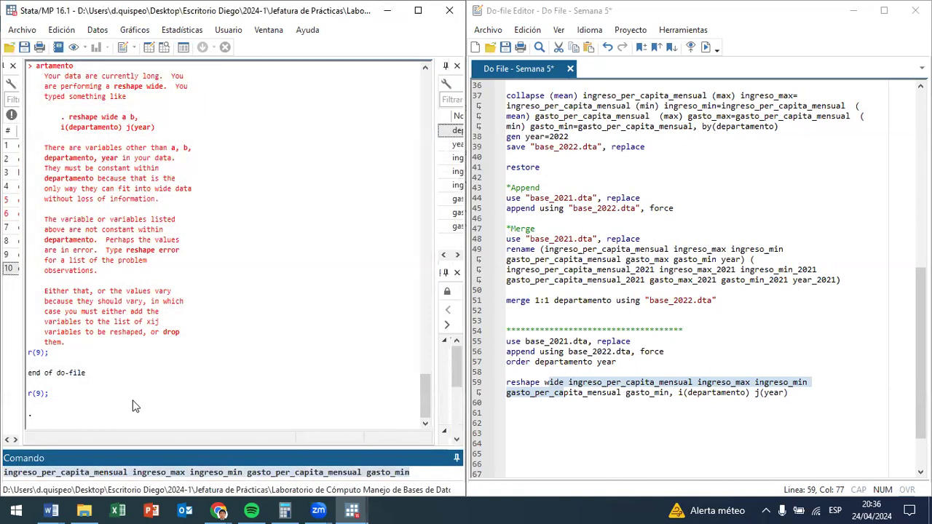
# Open the help page for reshape and read its syntax and option descriptions.
pyautogui.press('Escape')
pyautogui.write('help reshape')
pyautogui.press('Return')
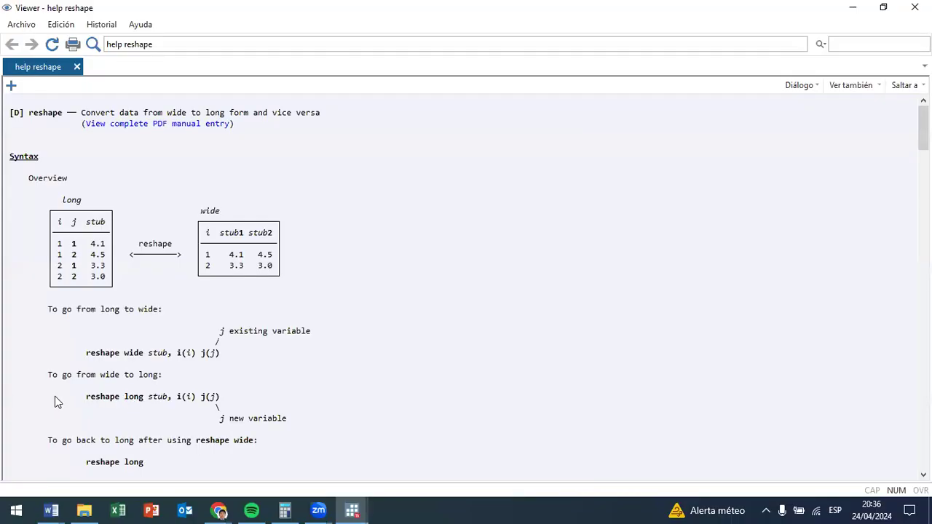
pyautogui.scroll(-9, 54, 396)
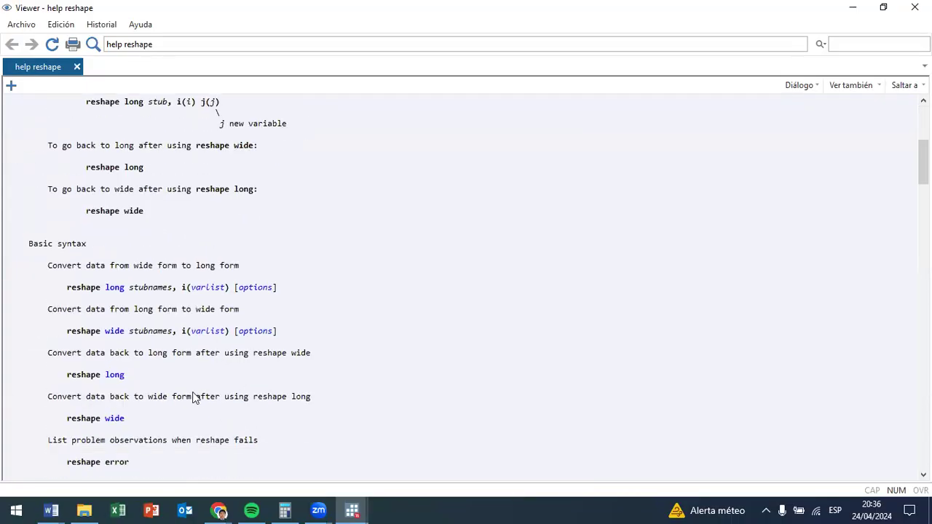
pyautogui.scroll(-3, 195, 398)
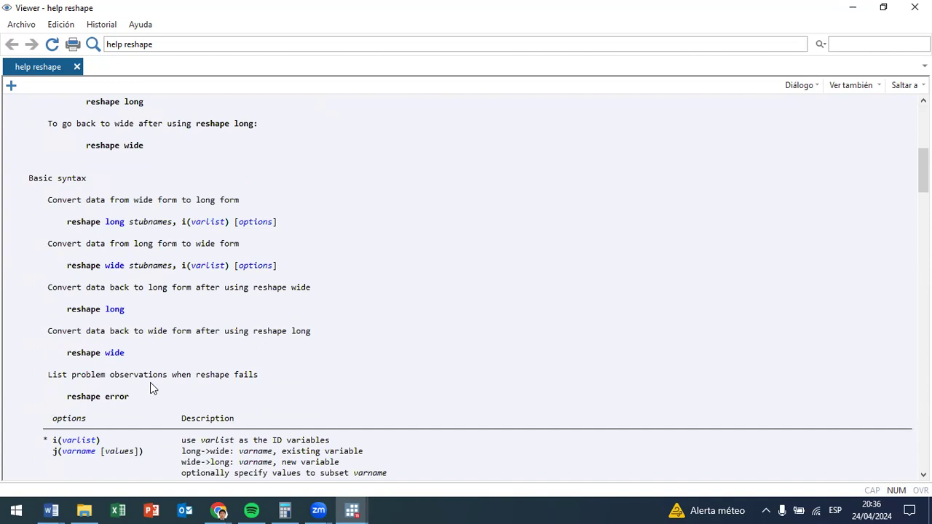
pyautogui.scroll(-6, 151, 392)
pyautogui.scroll(-6, 145, 322)
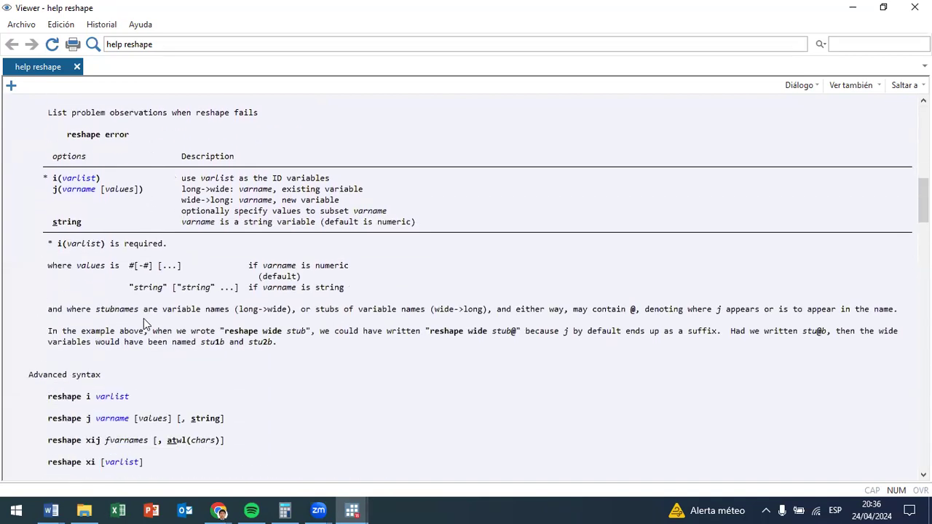
pyautogui.scroll(-9, 143, 322)
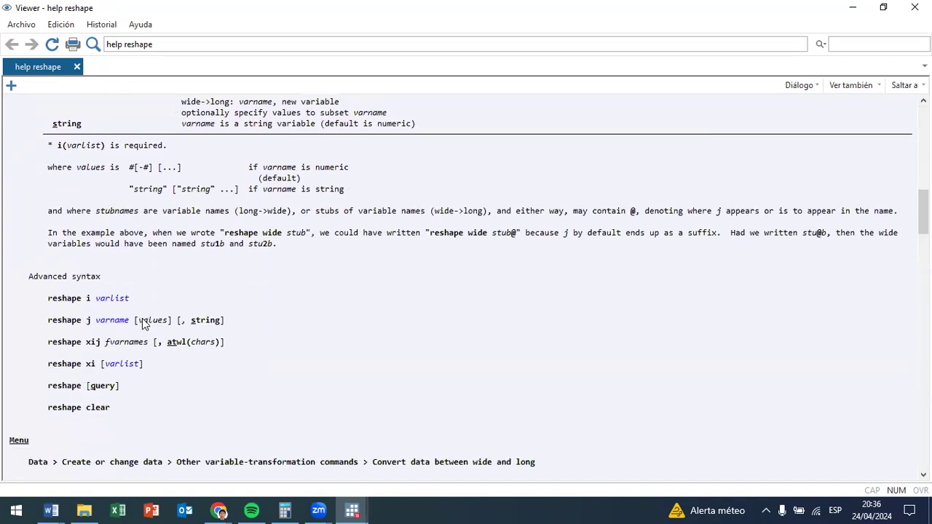
pyautogui.scroll(-19, 143, 324)
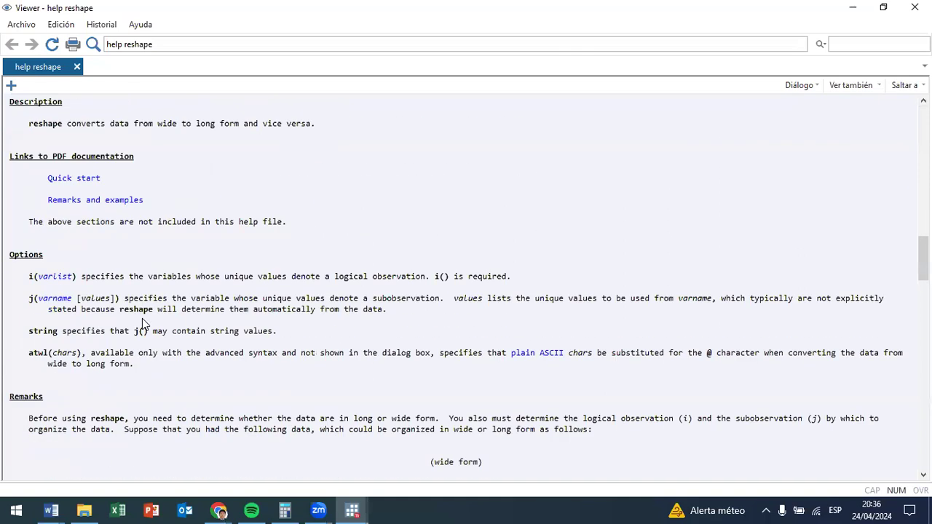
# Read the wide and long form illustration and the worked examples in the reshape help, down to the stored results.
pyautogui.scroll(-20, 142, 318)
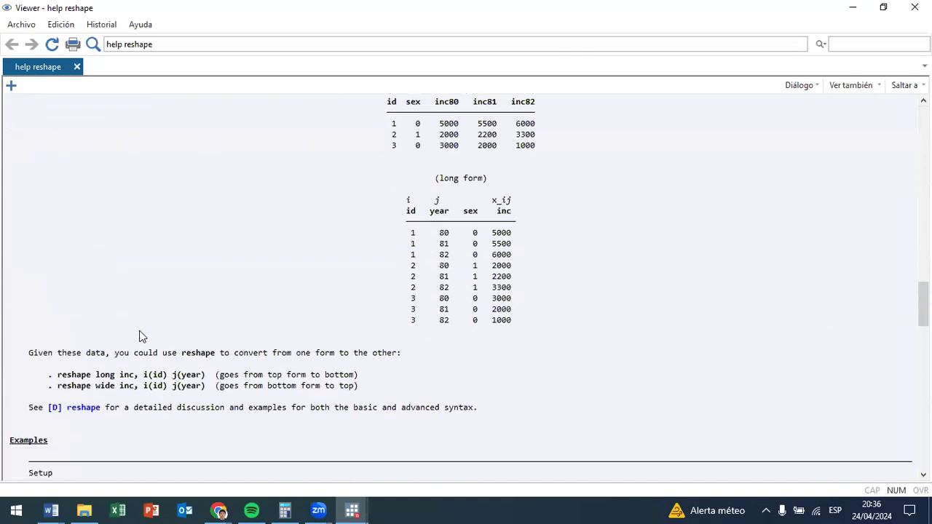
pyautogui.scroll(-3, 151, 390)
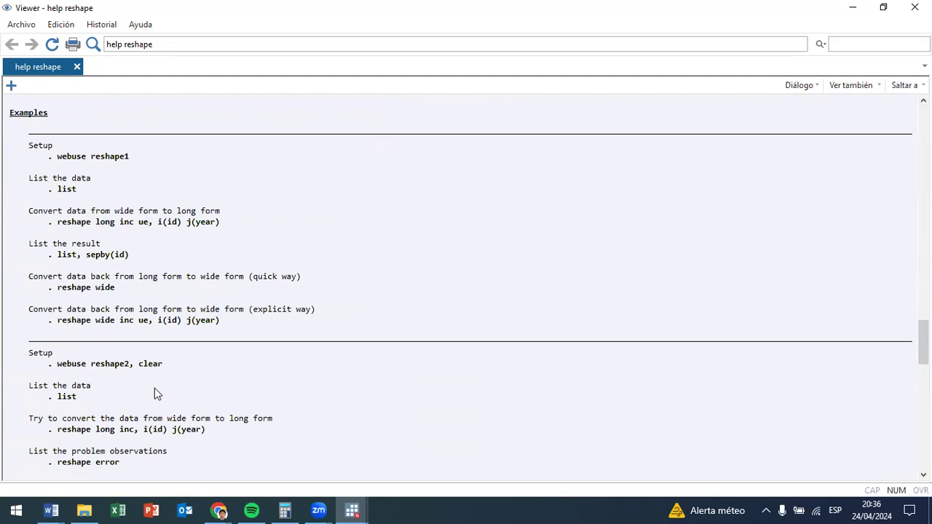
pyautogui.scroll(-3, 155, 390)
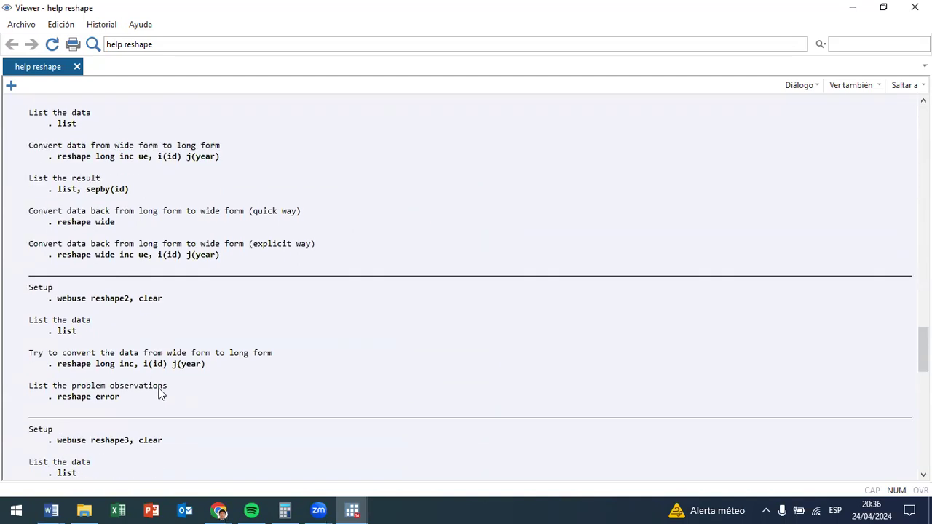
pyautogui.scroll(-1, 159, 393)
pyautogui.scroll(-2, 160, 394)
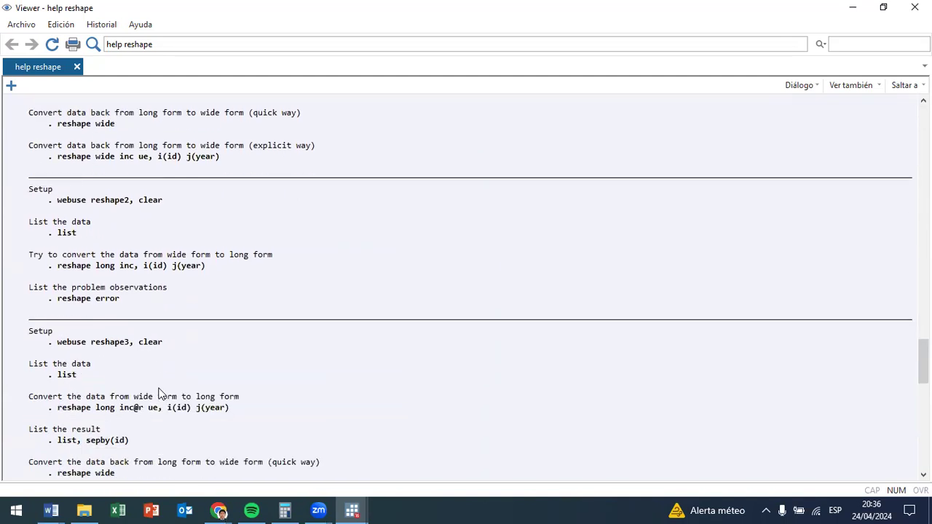
pyautogui.scroll(-12, 159, 393)
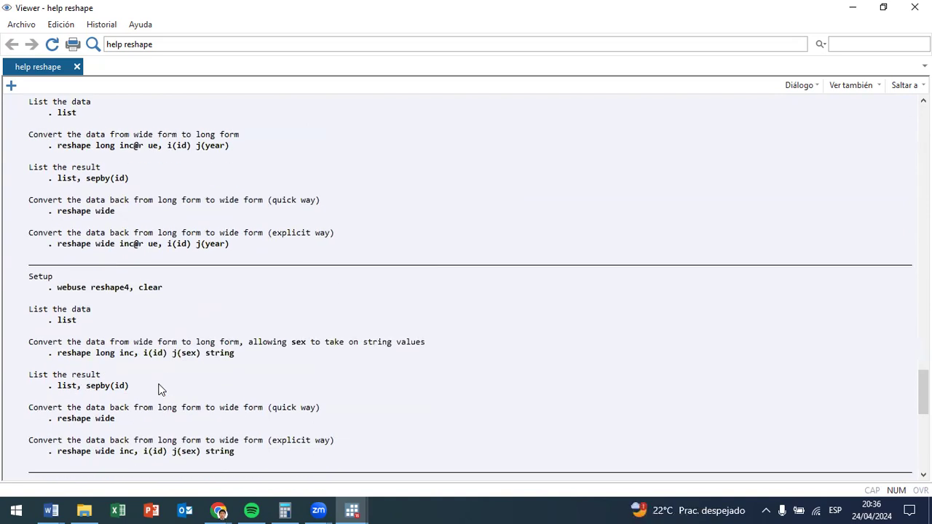
pyautogui.scroll(-10, 161, 390)
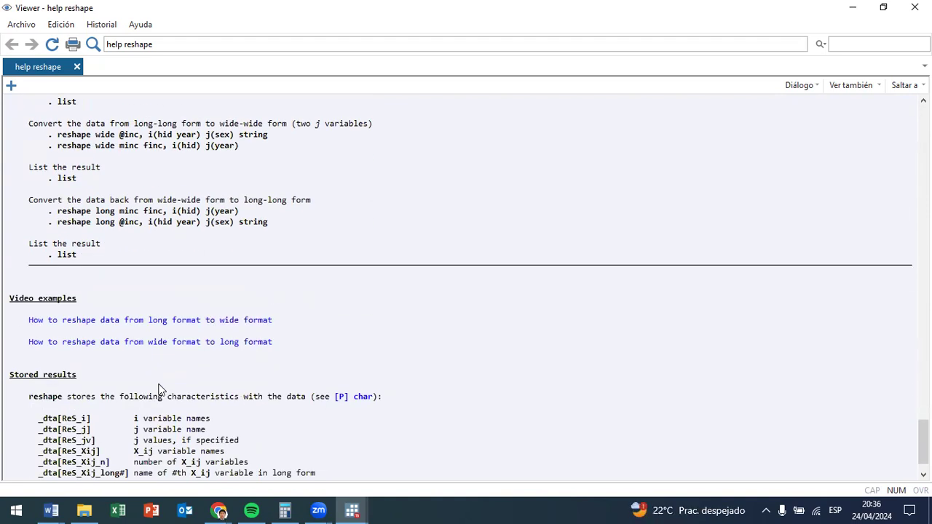
# Close the reshape help, try the reshape wide command with error added after j(year), and remove that option again.
pyautogui.click(914, 7)
pyautogui.click(799, 391)
pyautogui.write('erro')
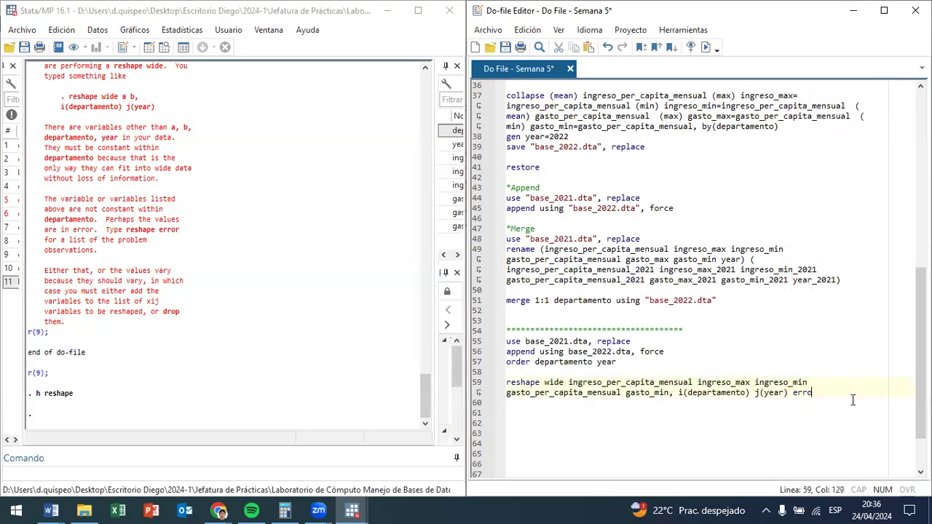
pyautogui.write('r')
pyautogui.hotkey('shift', 'Left')
pyautogui.hotkey('shift', 'Left')
pyautogui.hotkey('shift', 'Left')
pyautogui.hotkey('ctrl', 'd')
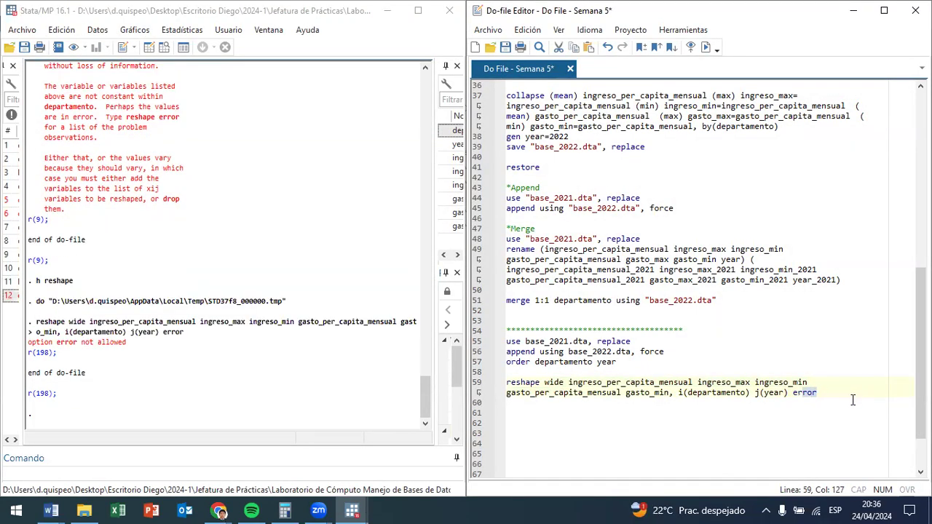
pyautogui.click(837, 394)
pyautogui.press('BackSpace')
pyautogui.press('BackSpace')
pyautogui.press('BackSpace')
pyautogui.press('BackSpace')
pyautogui.press('BackSpace')
pyautogui.press('BackSpace')
# Add a reshape error line below the reshape wide command and run it.
pyautogui.press('Return')
pyautogui.write('r')
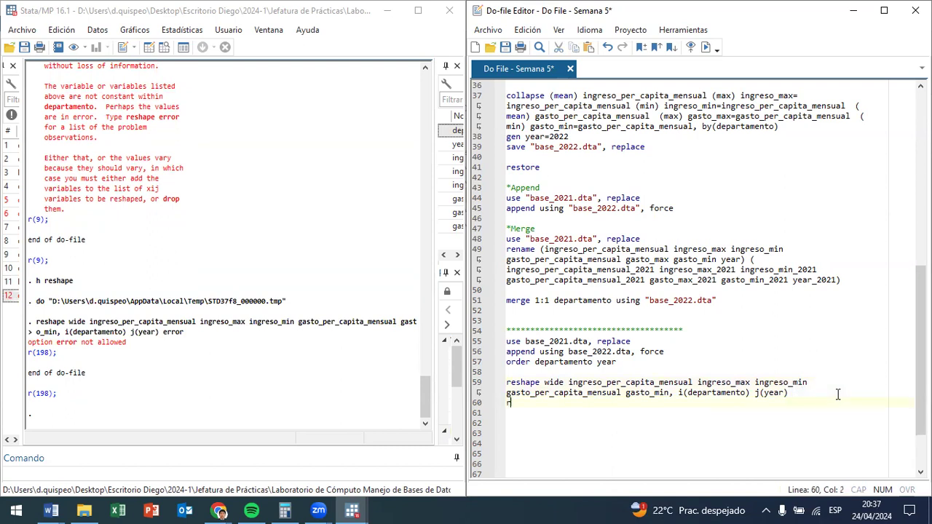
pyautogui.write('eshapeer')
pyautogui.press('BackSpace')
pyautogui.press('BackSpace')
pyautogui.write('er')
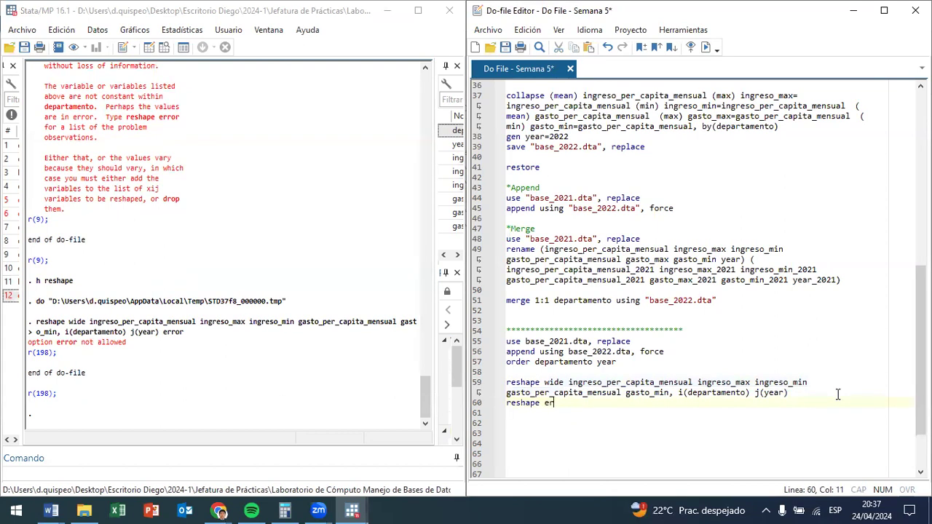
pyautogui.write('r')
pyautogui.hotkey('ctrl', 'd')
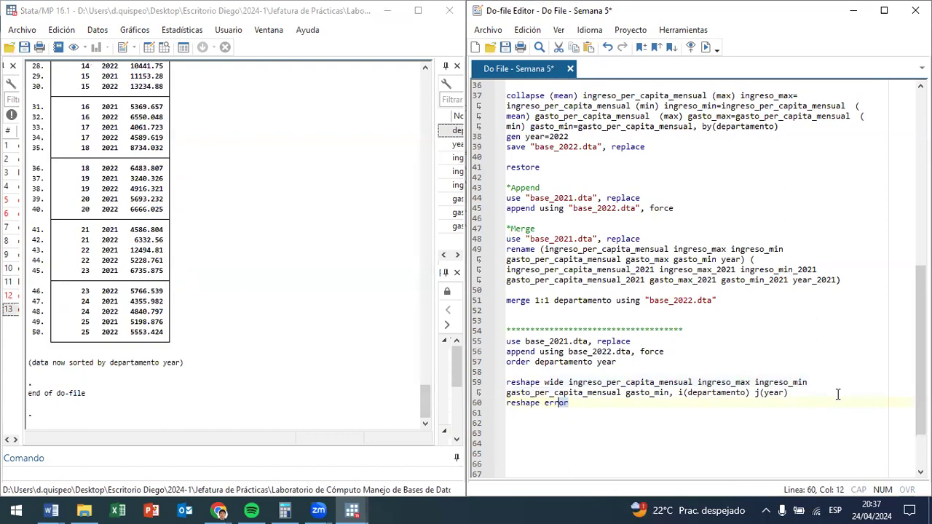
# Read the reshape error report and the earlier error message to identify which variables vary within departamento.
pyautogui.scroll(13, 255, 251)
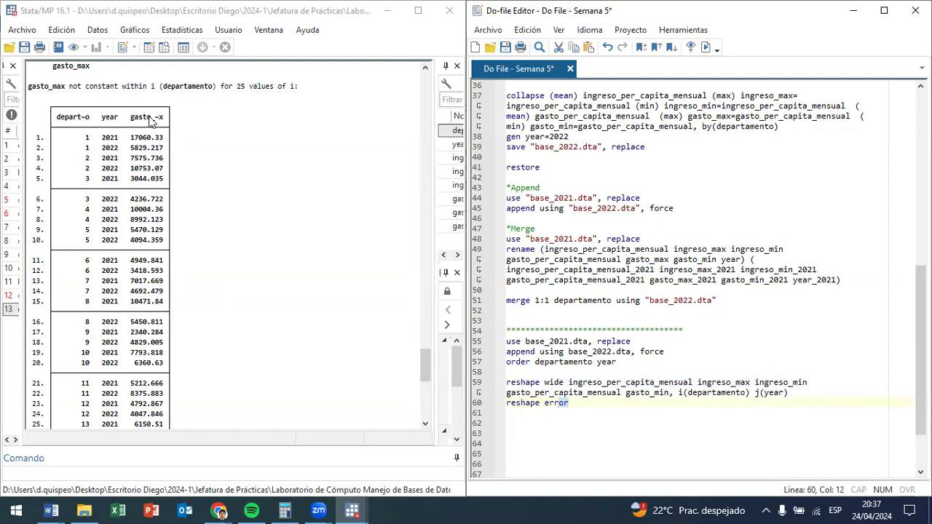
pyautogui.hotkey('ctrl', 'd')
pyautogui.scroll(10, 173, 175)
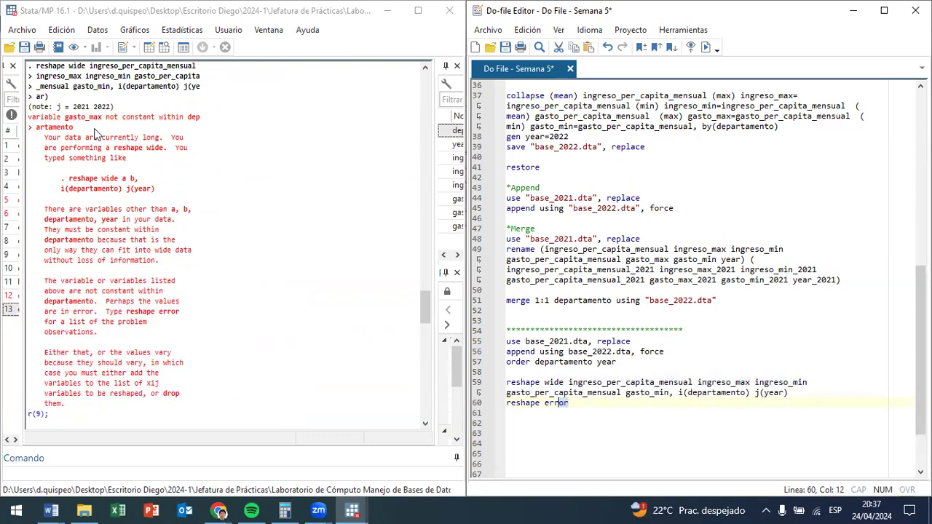
pyautogui.scroll(-10, 201, 364)
pyautogui.scroll(-4, 201, 364)
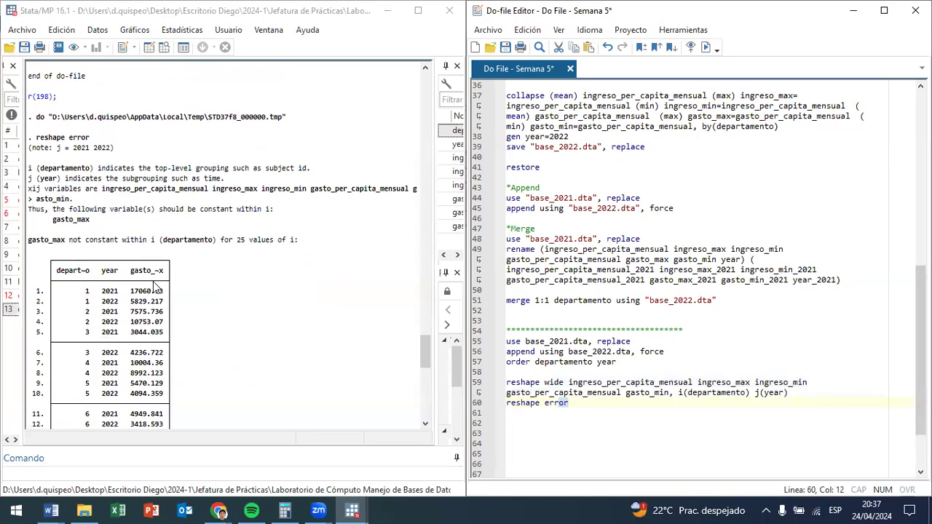
pyautogui.scroll(-2, 155, 286)
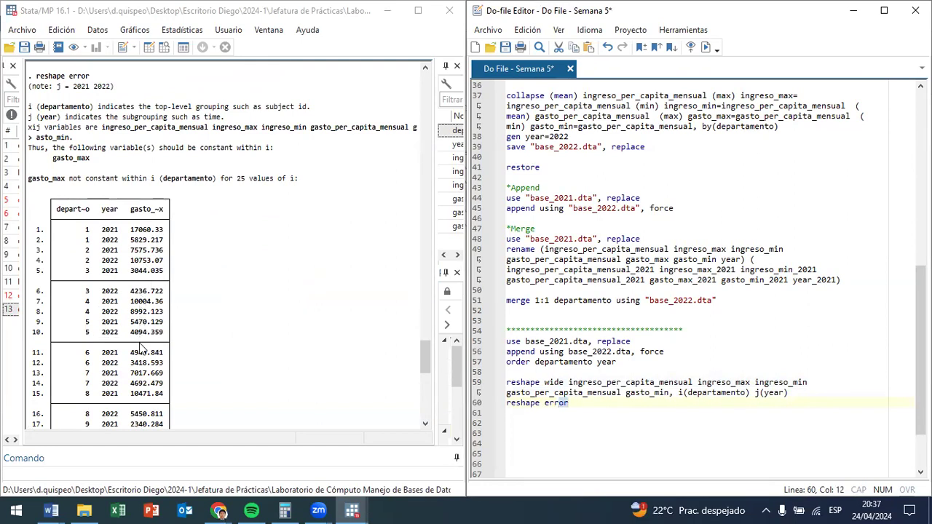
pyautogui.scroll(-4, 142, 346)
pyautogui.scroll(-10, 142, 353)
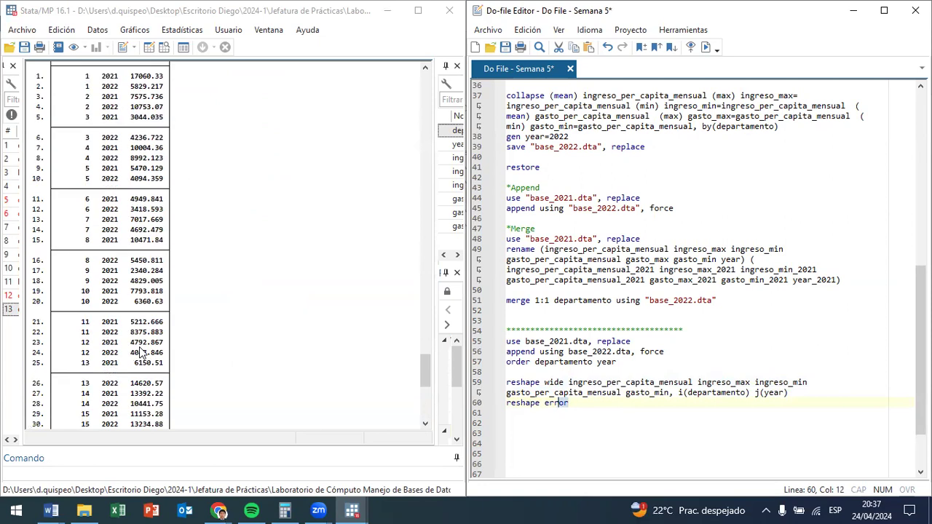
pyautogui.scroll(-1, 151, 375)
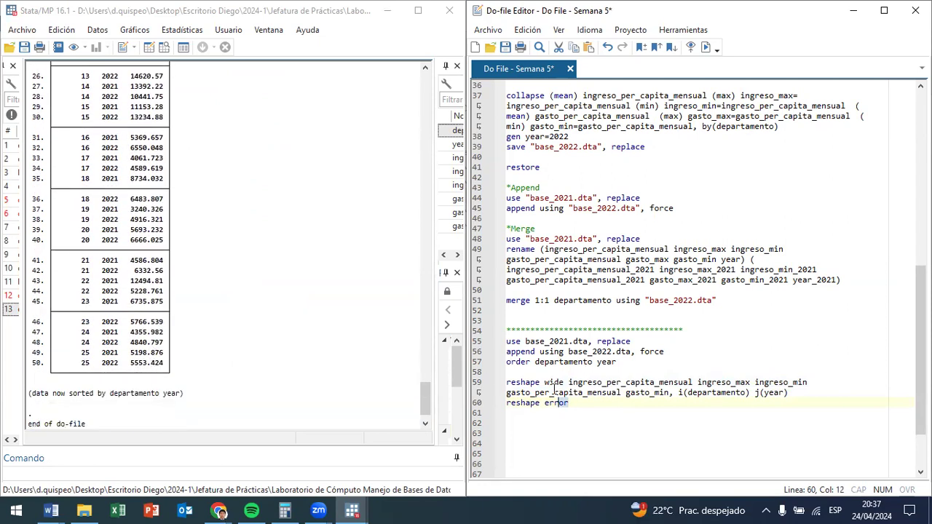
pyautogui.moveTo(544, 382); pyautogui.dragTo(559, 393)
pyautogui.scroll(4, 107, 318)
pyautogui.scroll(11, 116, 309)
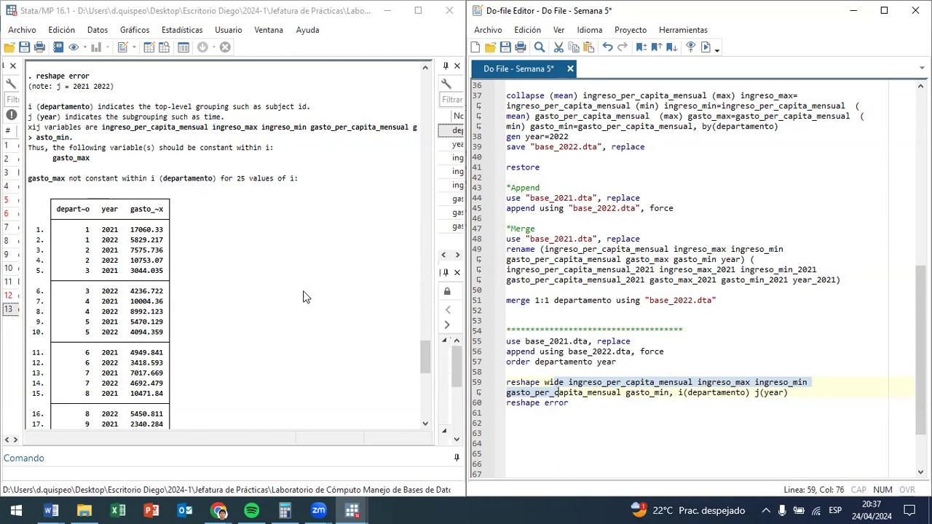
# Add gasto_max before gasto_min in the reshape wide variable list.
pyautogui.click(660, 392)
pyautogui.moveTo(669, 393); pyautogui.dragTo(627, 396)
pyautogui.hotkey('ctrl', 'c')
pyautogui.click(627, 394)
pyautogui.press('Left')
pyautogui.hotkey('ctrl', 'v')
pyautogui.press('BackSpace')
pyautogui.press('BackSpace')
pyautogui.press('BackSpace')
pyautogui.write('ax')
pyautogui.press('BackSpace')
pyautogui.press('BackSpace')
pyautogui.write('max')
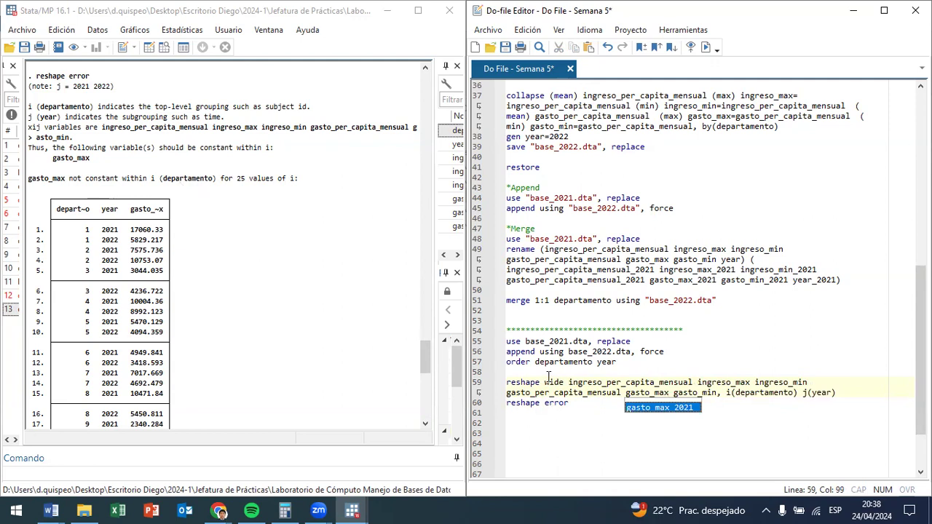
# Run the corrected reshape wide command and delete the reshape error line from the do-file.
pyautogui.moveTo(545, 382); pyautogui.dragTo(546, 394)
pyautogui.hotkey('ctrl', 'd')
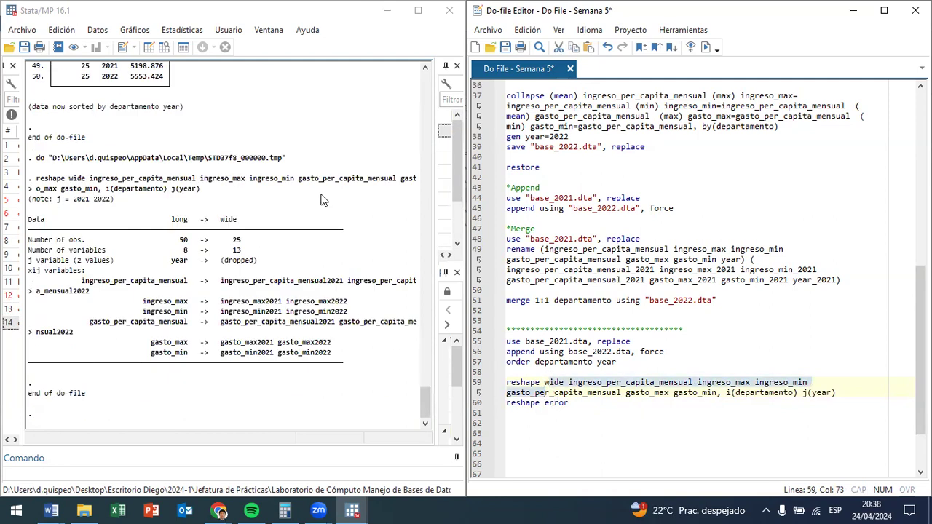
pyautogui.click(586, 409)
pyautogui.moveTo(587, 403); pyautogui.dragTo(480, 408)
pyautogui.press('Delete')
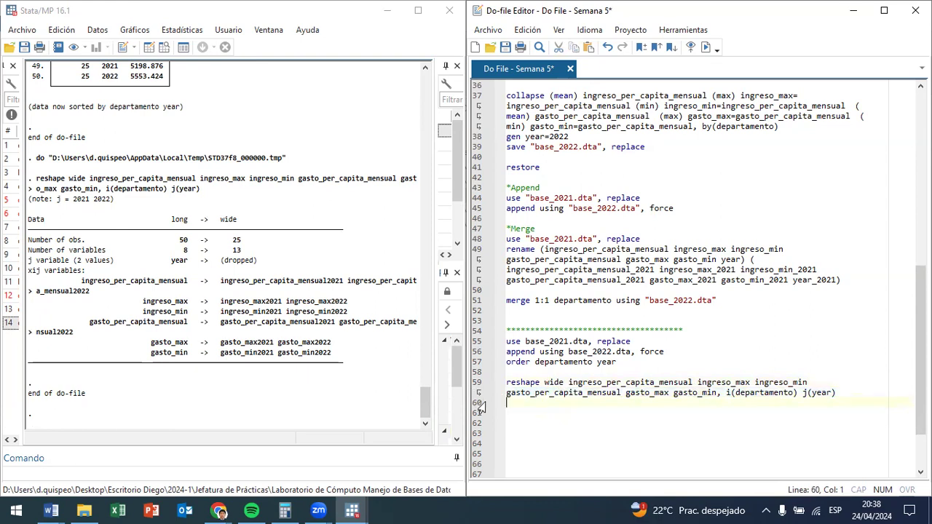
# Open the data browser on the wide dataset, widen its variable list, and check the rows and the variable count.
pyautogui.scroll(1, 480, 407)
pyautogui.click(166, 48)
pyautogui.click(165, 48)
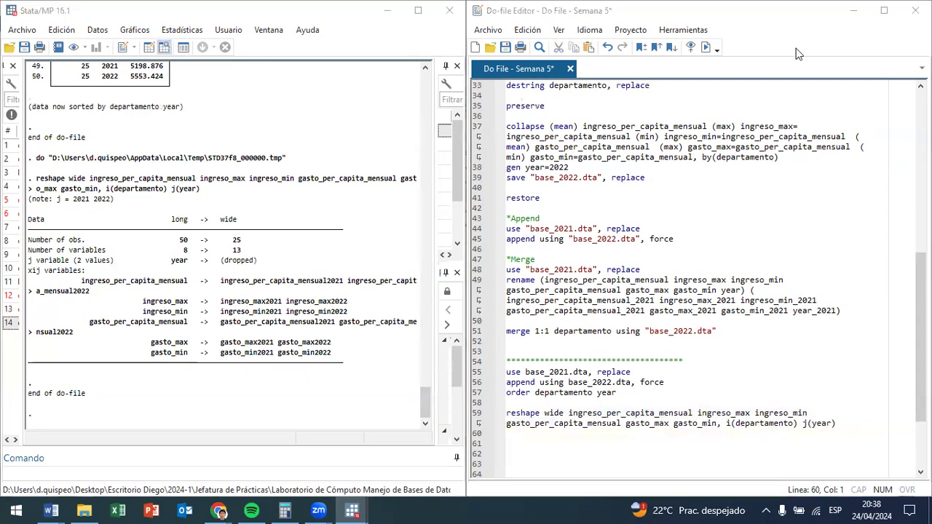
pyautogui.click(426, 53)
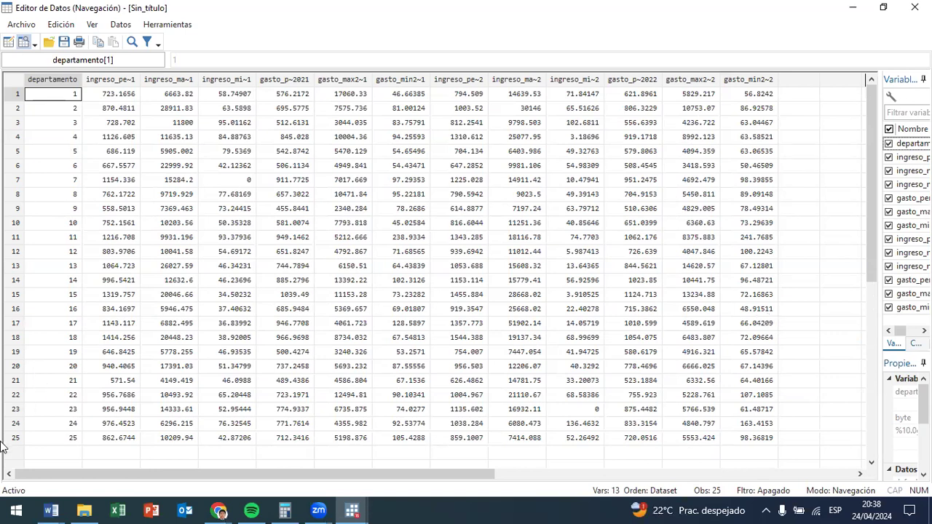
pyautogui.moveTo(13, 438); pyautogui.dragTo(2, 87)
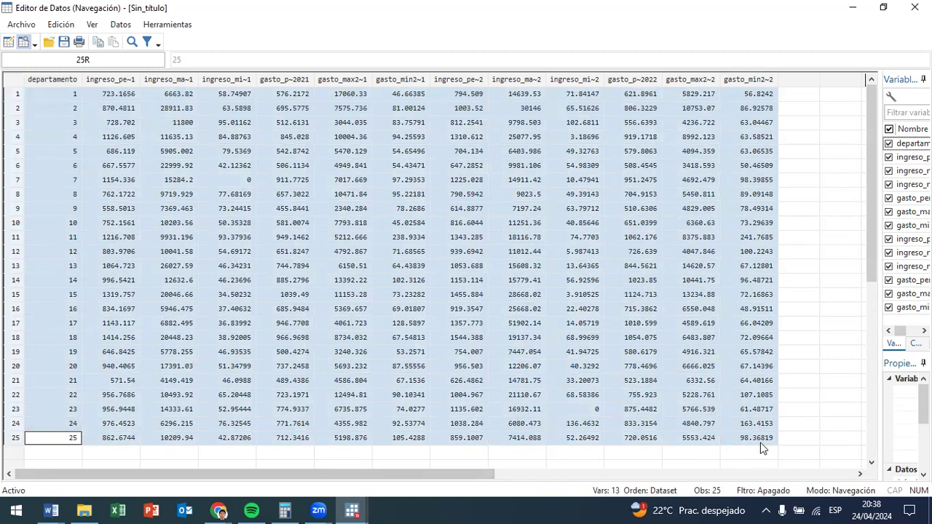
pyautogui.moveTo(880, 371); pyautogui.dragTo(639, 371)
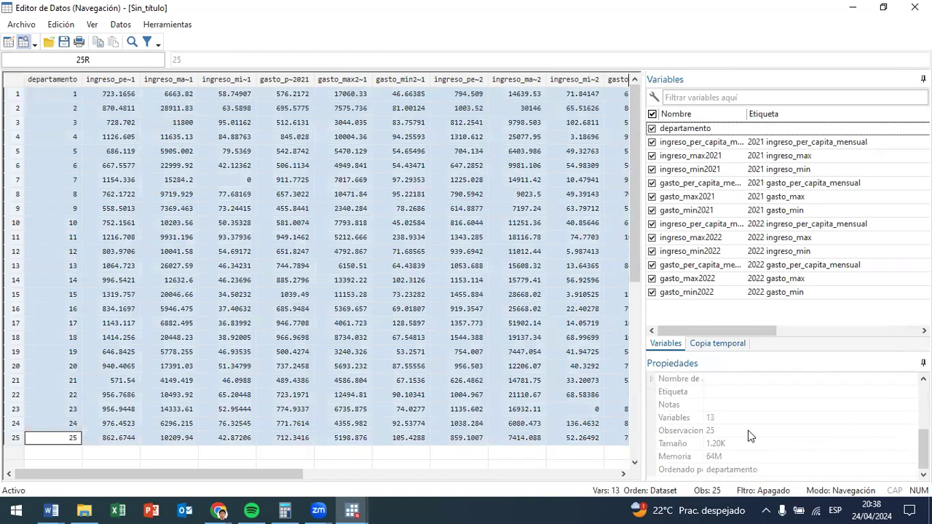
pyautogui.click(718, 418)
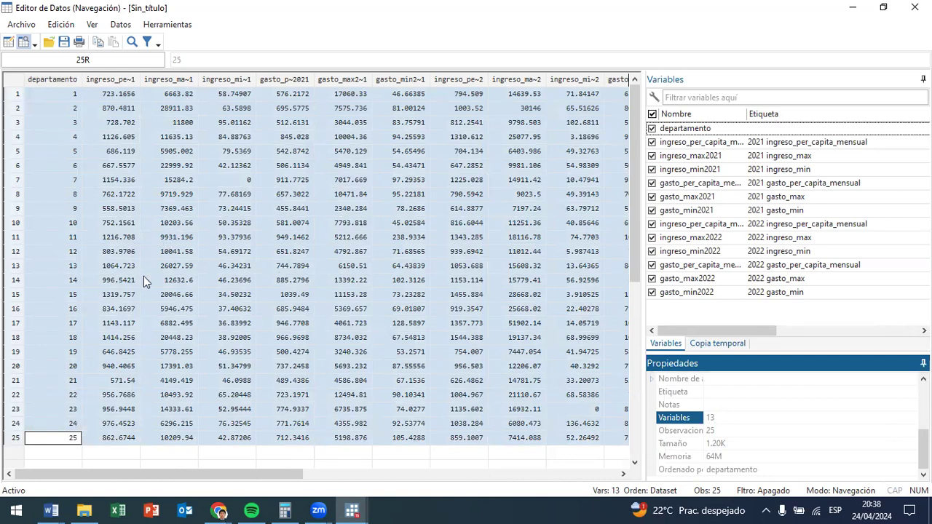
# Look over the rows of individual departamentos and the first 2021 income column.
pyautogui.click(17, 95)
pyautogui.click(18, 109)
pyautogui.click(22, 150)
pyautogui.click(27, 209)
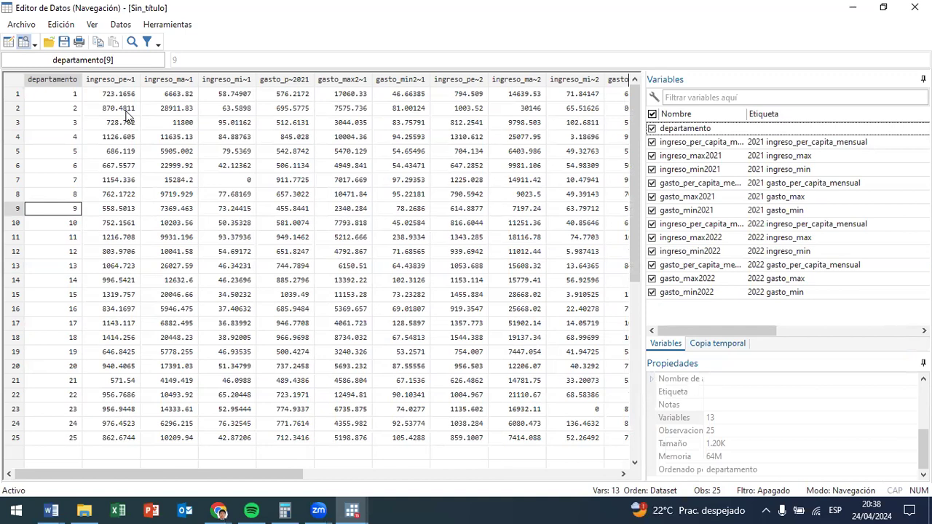
pyautogui.click(109, 79)
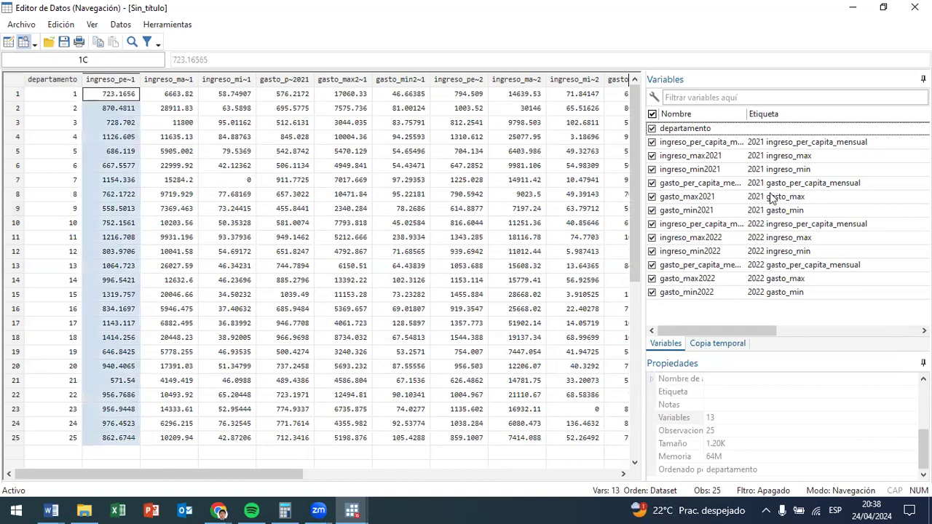
# Show the full variable names, go through the 2021 and 2022 income and expense variables, and close the data browser.
pyautogui.doubleClick(746, 113)
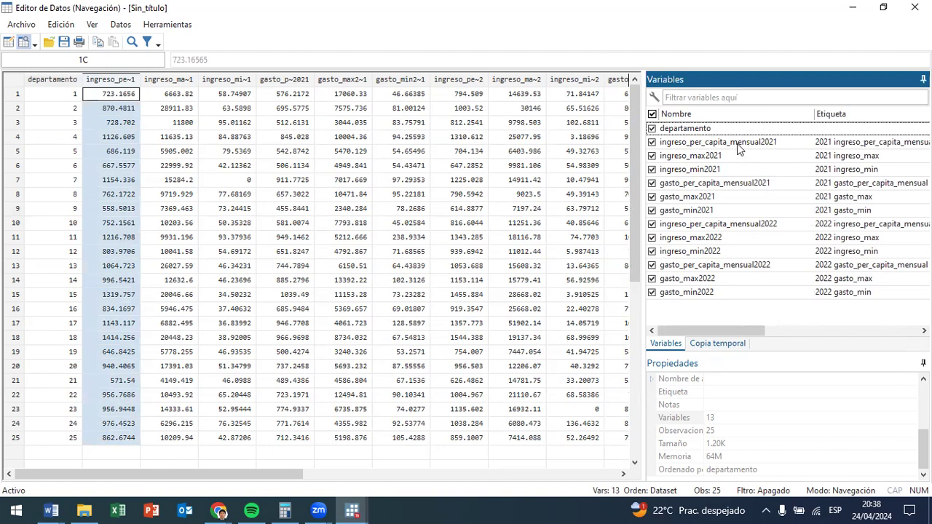
pyautogui.click(697, 144)
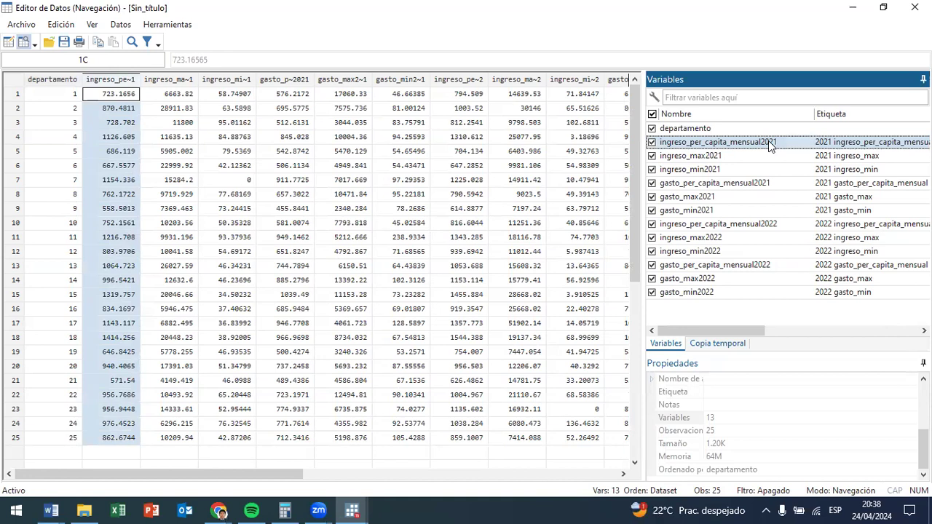
pyautogui.click(713, 156)
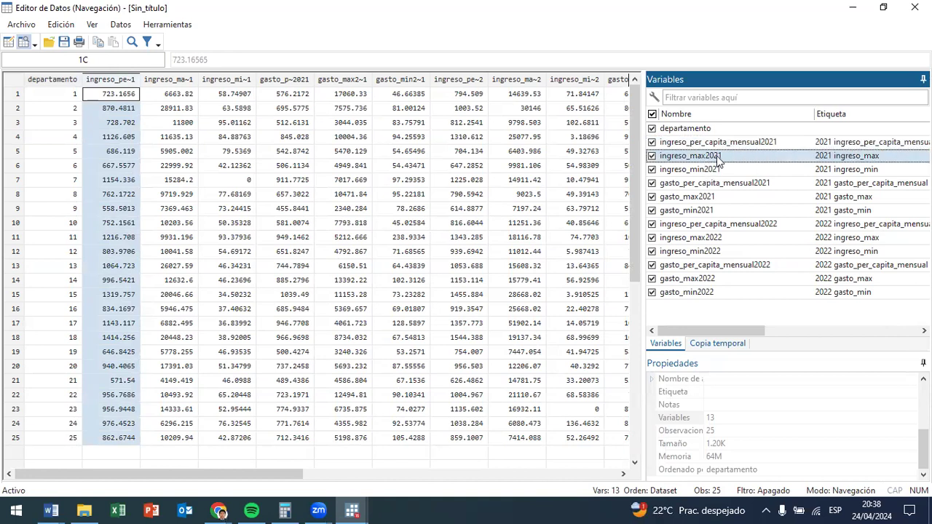
pyautogui.click(712, 170)
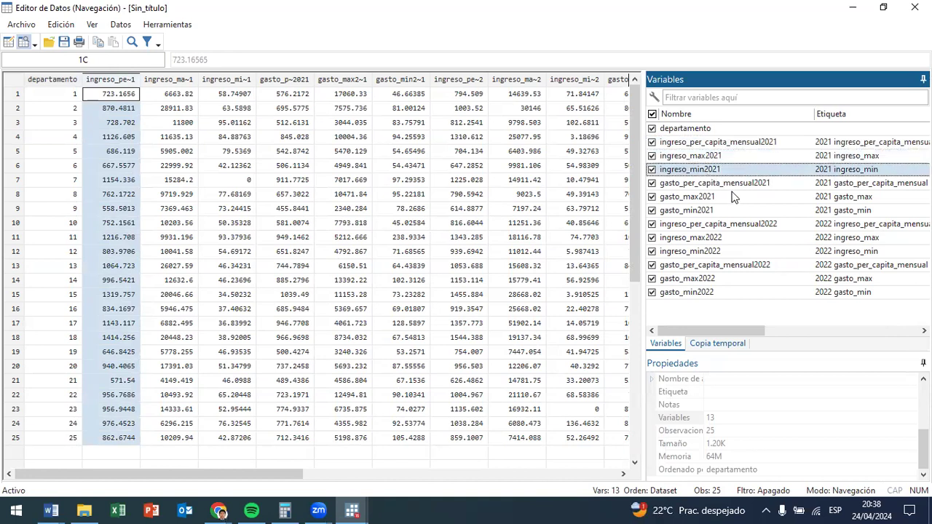
pyautogui.click(732, 185)
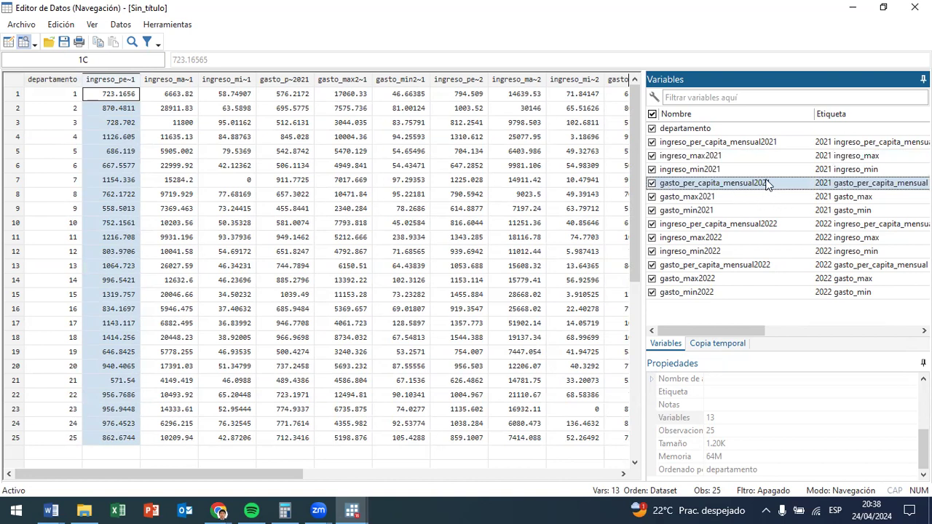
pyautogui.click(695, 198)
pyautogui.click(713, 210)
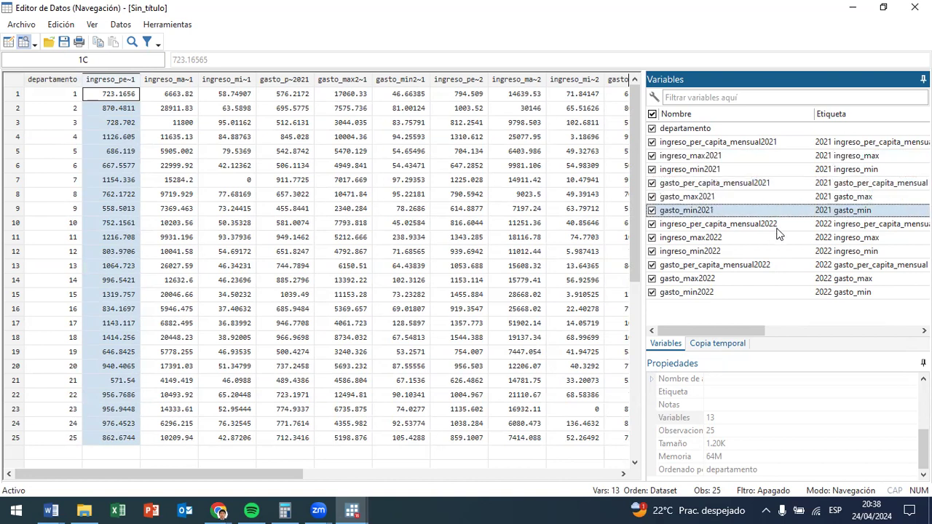
pyautogui.click(776, 226)
pyautogui.click(772, 238)
pyautogui.click(768, 262)
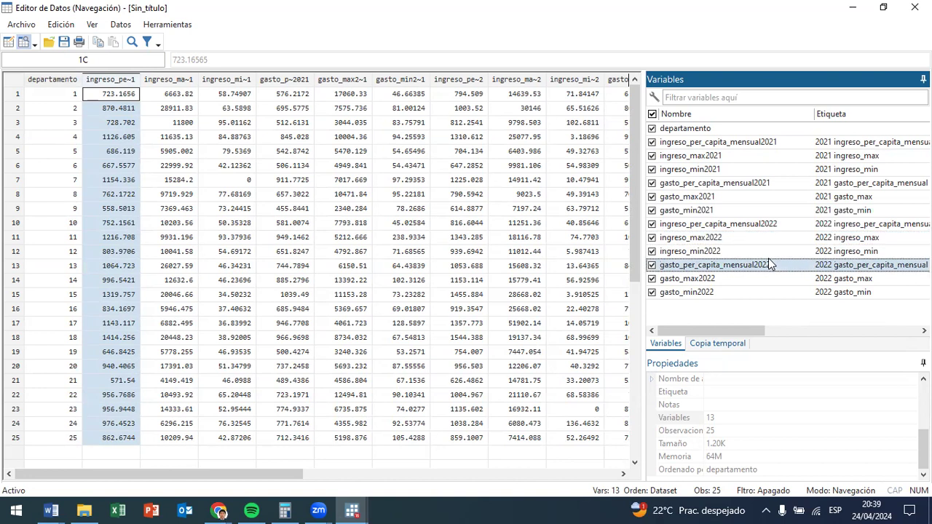
pyautogui.click(710, 281)
pyautogui.click(709, 293)
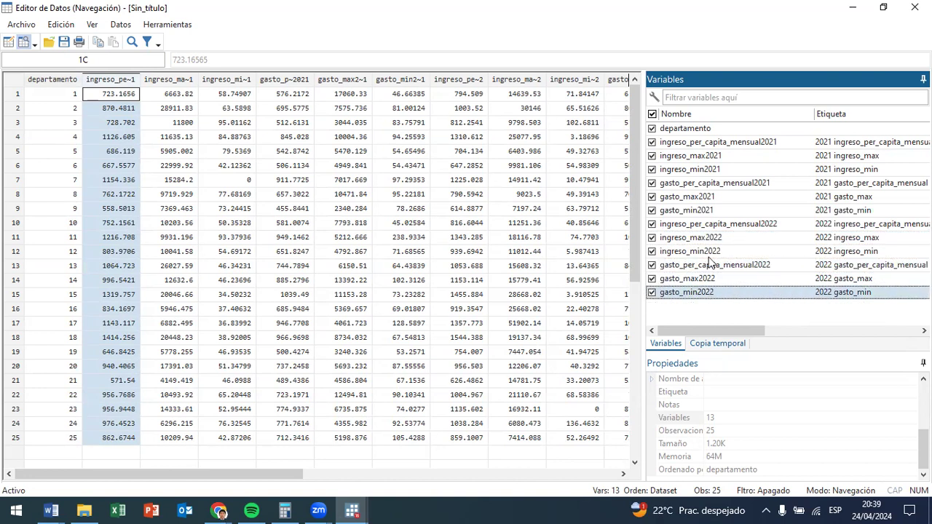
pyautogui.click(483, 327)
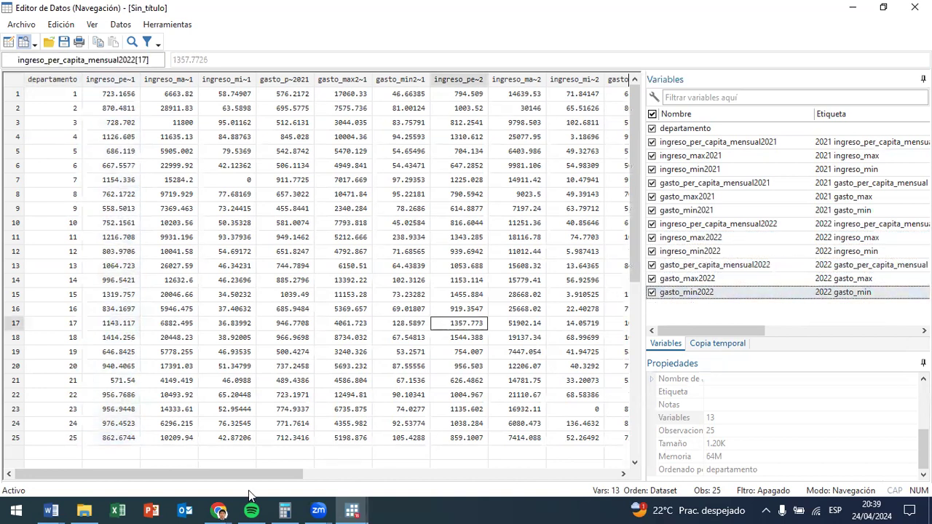
pyautogui.moveTo(262, 473); pyautogui.dragTo(40, 458)
pyautogui.click(914, 8)
# Below the reshape wide command, write a reshape long command with the same income and expense variable list.
pyautogui.click(673, 447)
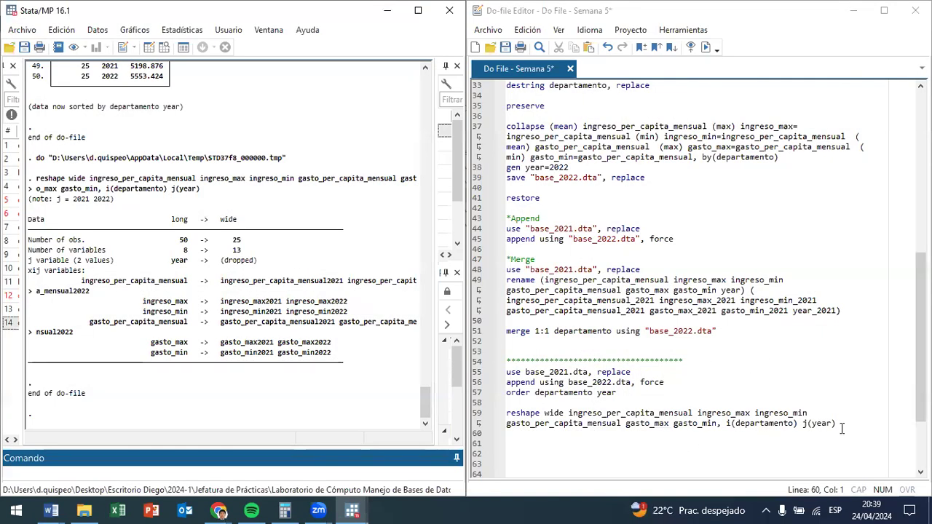
pyautogui.write('r')
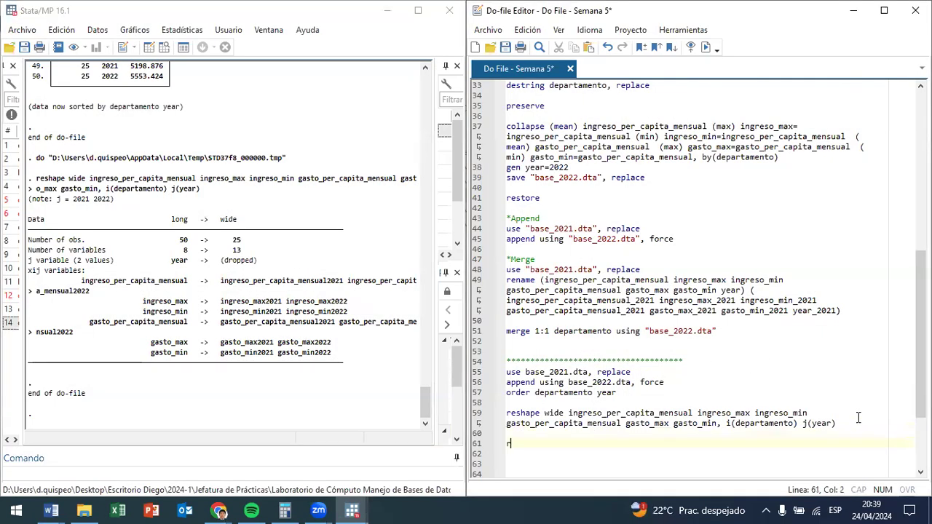
pyautogui.write('eshape long')
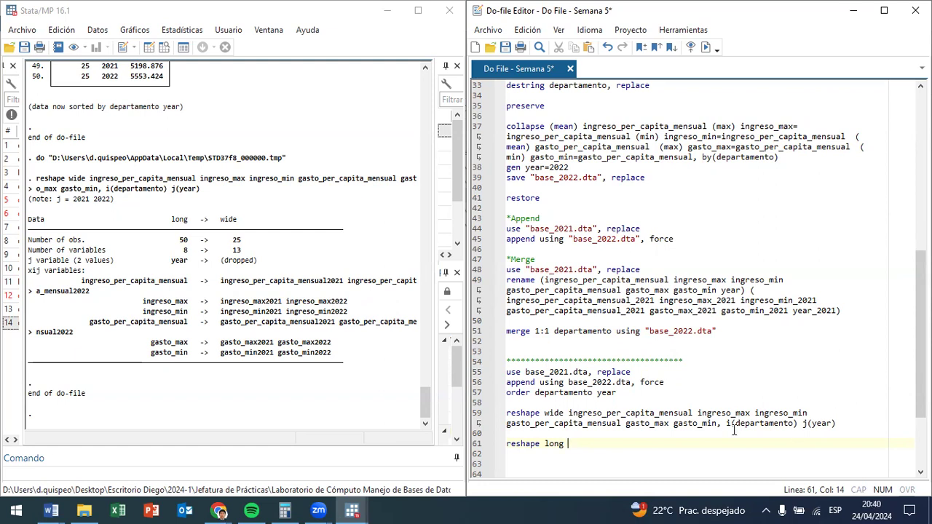
pyautogui.moveTo(719, 423); pyautogui.dragTo(570, 413)
pyautogui.hotkey('ctrl', 'c')
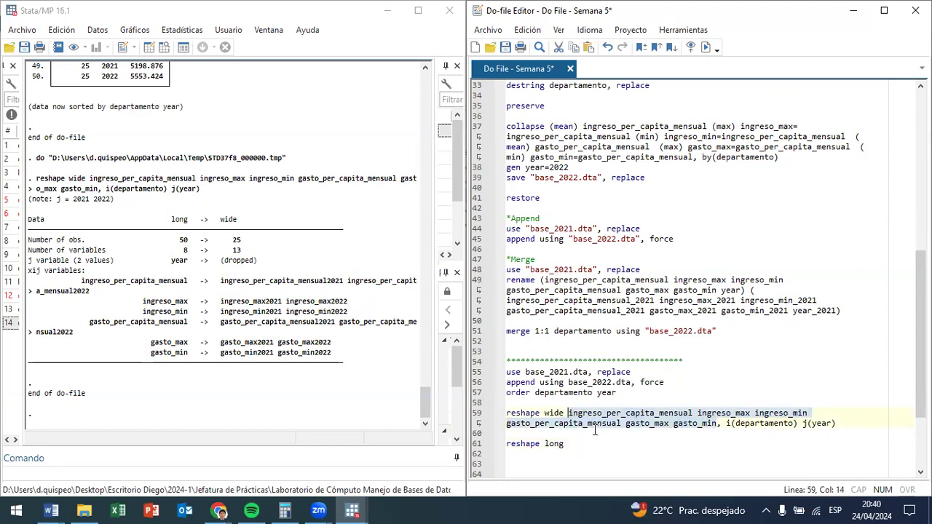
pyautogui.click(585, 443)
pyautogui.hotkey('ctrl', 'v')
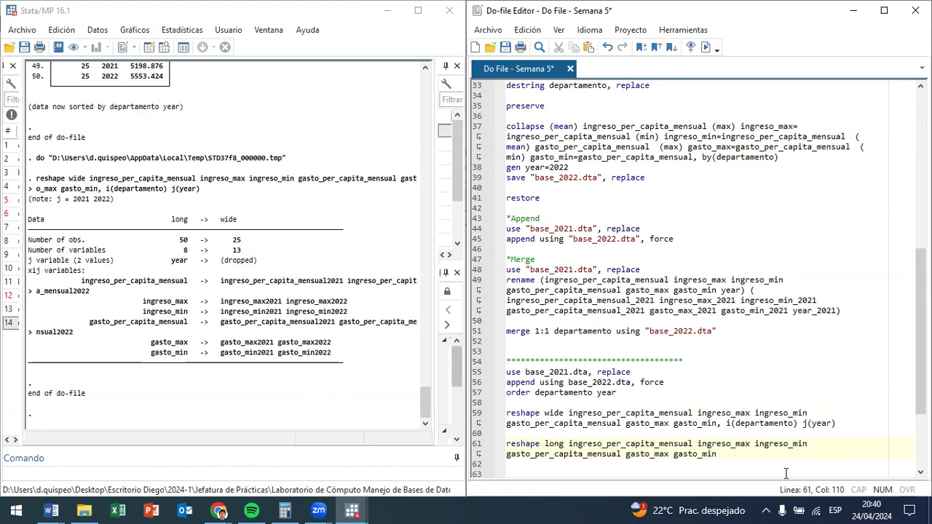
# Complete the reshape long command with the options i(departamento) and j(year).
pyautogui.press('BackSpace')
pyautogui.write(', ')
pyautogui.write('i(')
pyautogui.write('departamen')
pyautogui.write('to)')
pyautogui.write(' j()')
pyautogui.write('year')
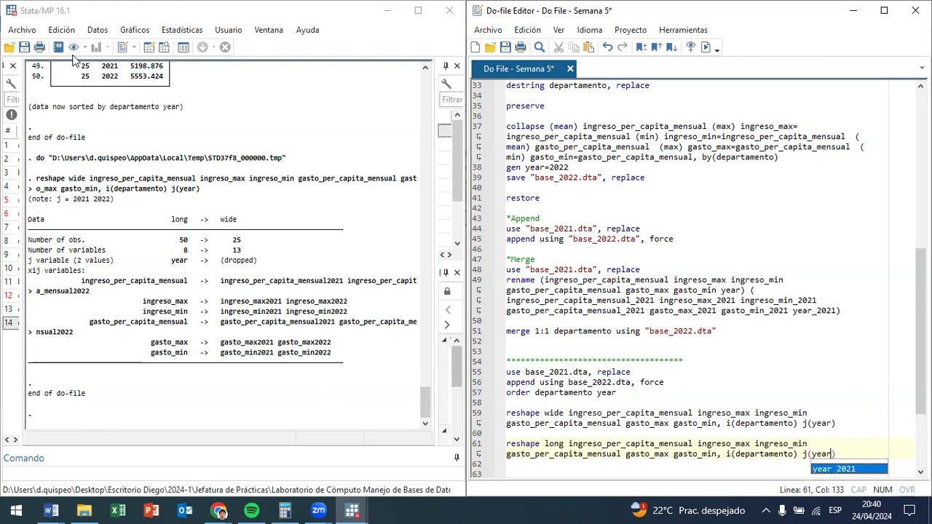
# Look over the wide dataset in the data browser through its 2022 columns, and close the browser.
pyautogui.click(165, 48)
pyautogui.click(166, 47)
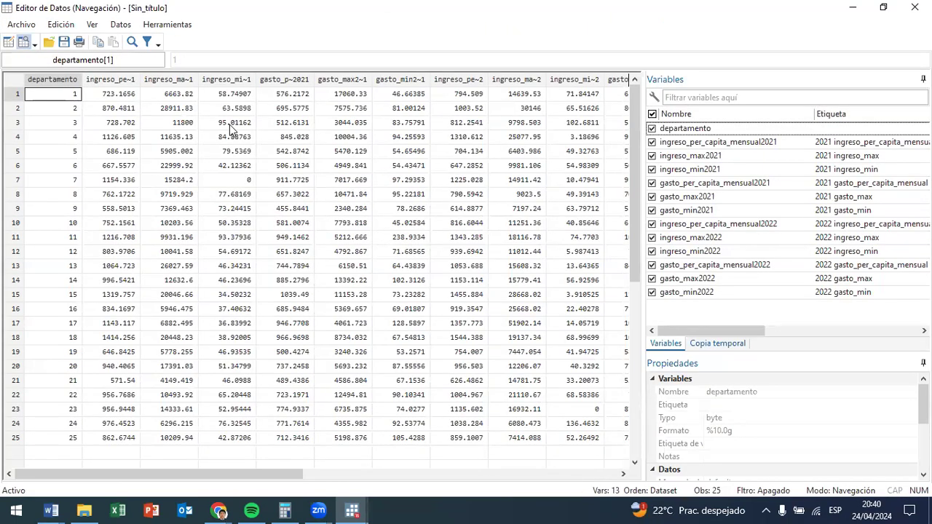
pyautogui.moveTo(254, 473); pyautogui.dragTo(406, 458)
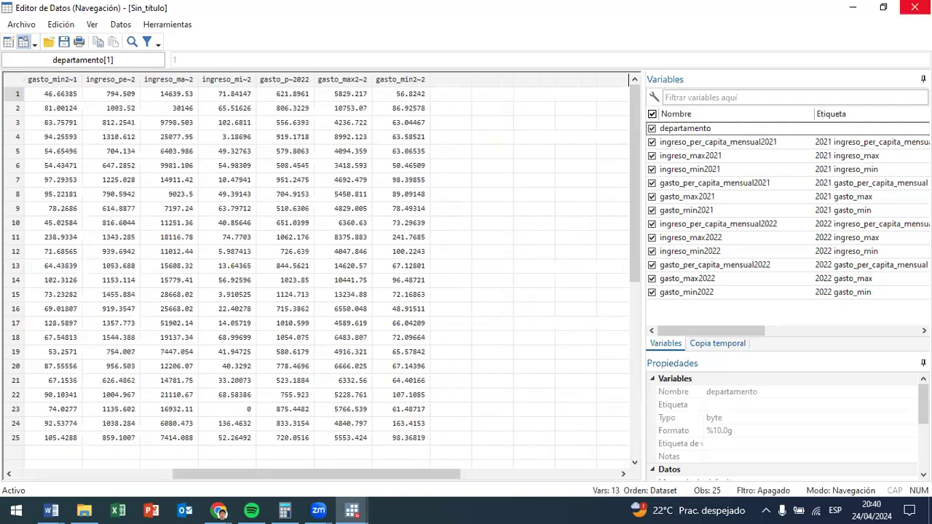
pyautogui.click(914, 7)
# Run the reshape long command from the do-file.
pyautogui.click(803, 453)
pyautogui.moveTo(804, 454); pyautogui.dragTo(837, 453)
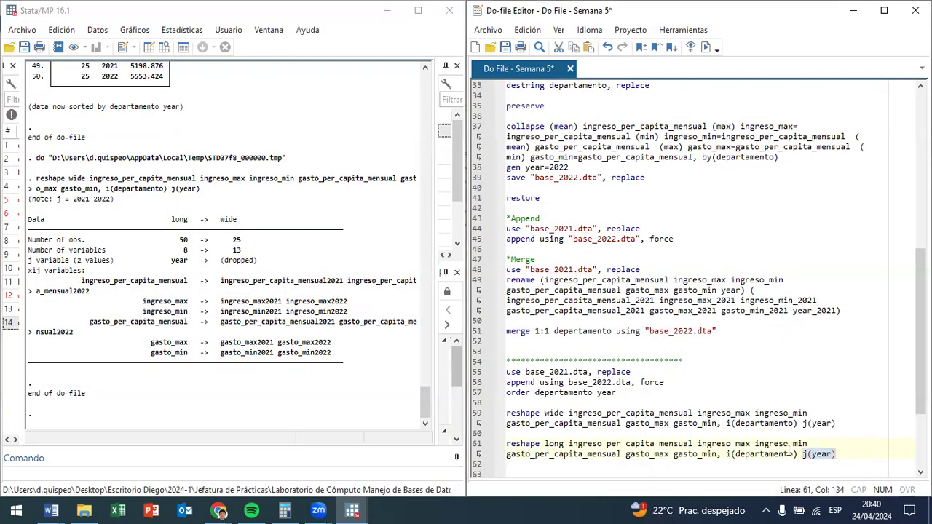
pyautogui.press('Home')
pyautogui.keyDown('shift'); pyautogui.click(675, 454); pyautogui.keyUp('shift')
pyautogui.hotkey('ctrl', 'd')
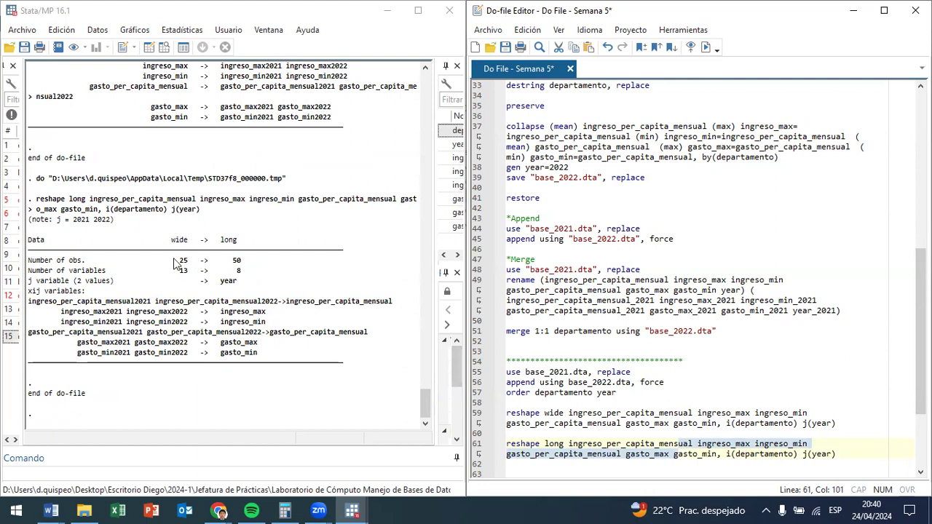
# Compare the observation and variable counts for wide and long in the reshape output.
pyautogui.moveTo(173, 258); pyautogui.dragTo(190, 266)
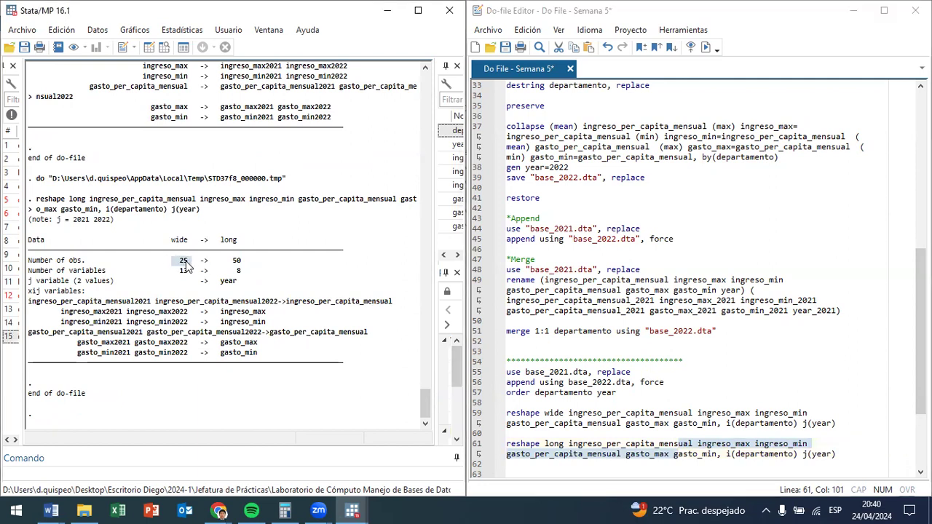
pyautogui.moveTo(229, 258); pyautogui.dragTo(243, 266)
pyautogui.moveTo(171, 267); pyautogui.dragTo(186, 276)
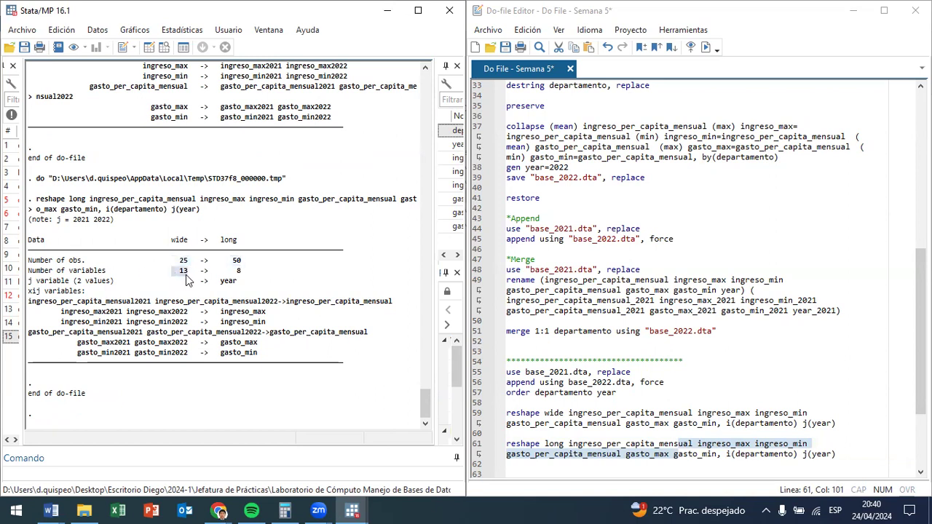
pyautogui.moveTo(231, 266); pyautogui.dragTo(243, 275)
# Open the data browser on the long dataset, examine all departamento-year rows and variables, and close it.
pyautogui.click(165, 47)
pyautogui.scroll(-4, 329, 250)
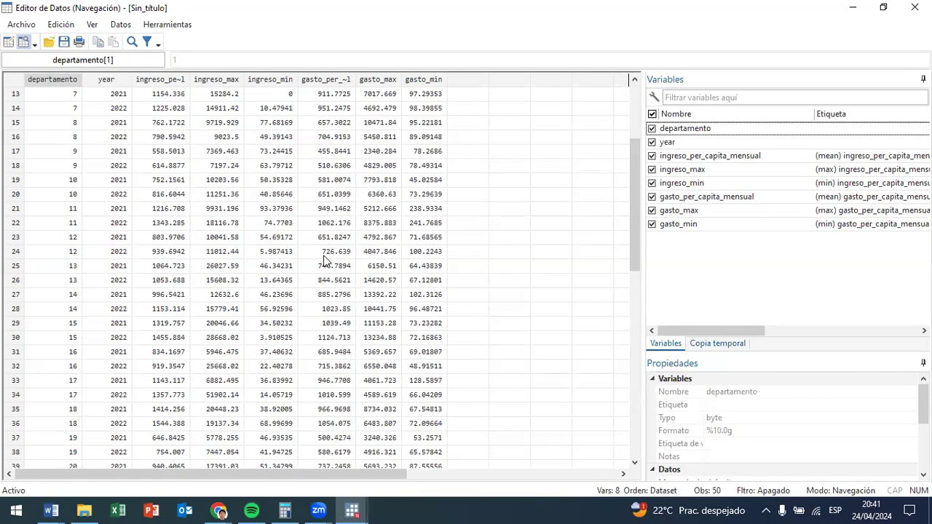
pyautogui.scroll(-8, 285, 226)
pyautogui.scroll(12, 285, 225)
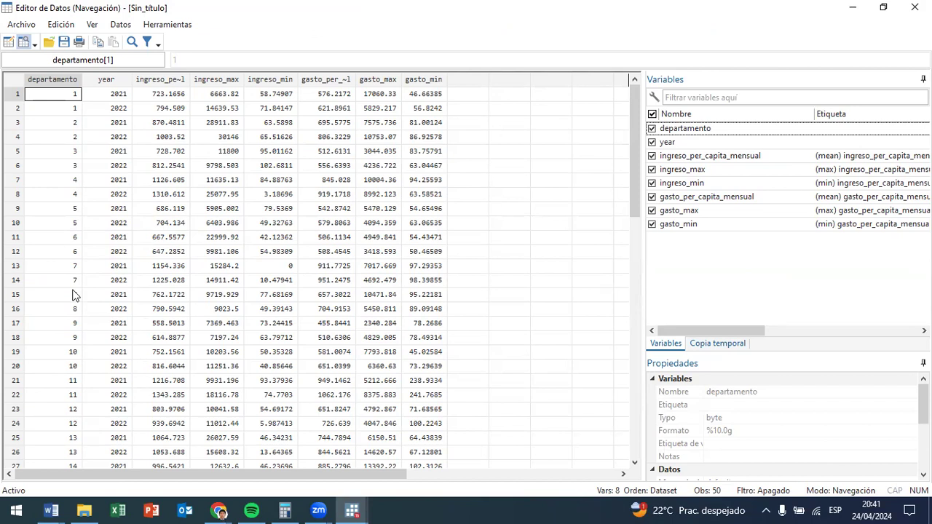
pyautogui.scroll(-10, 69, 320)
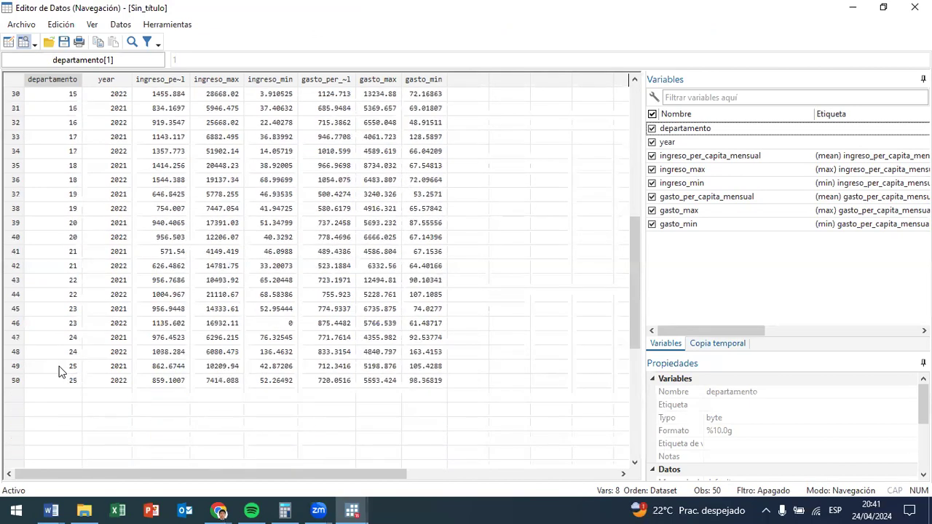
pyautogui.scroll(-2, 64, 367)
pyautogui.moveTo(431, 324); pyautogui.dragTo(6, 9)
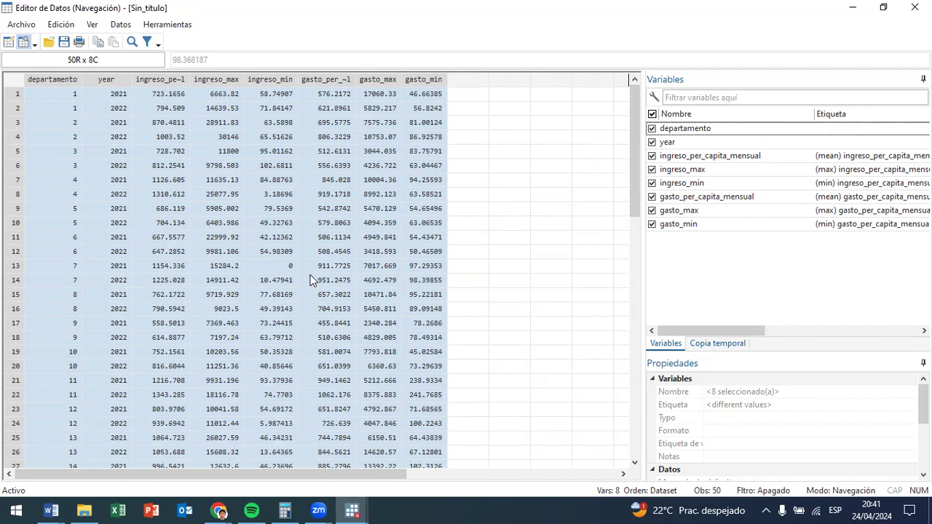
pyautogui.scroll(-10, 240, 229)
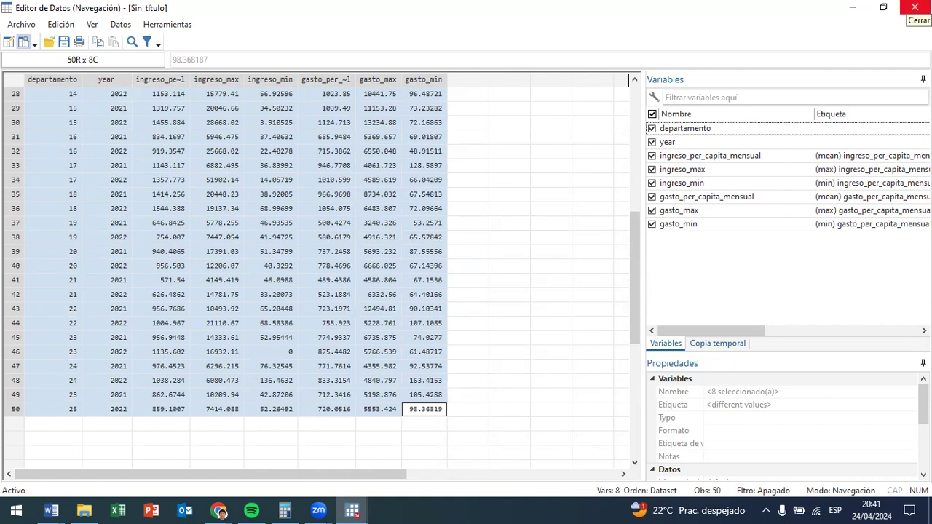
pyautogui.click(914, 7)
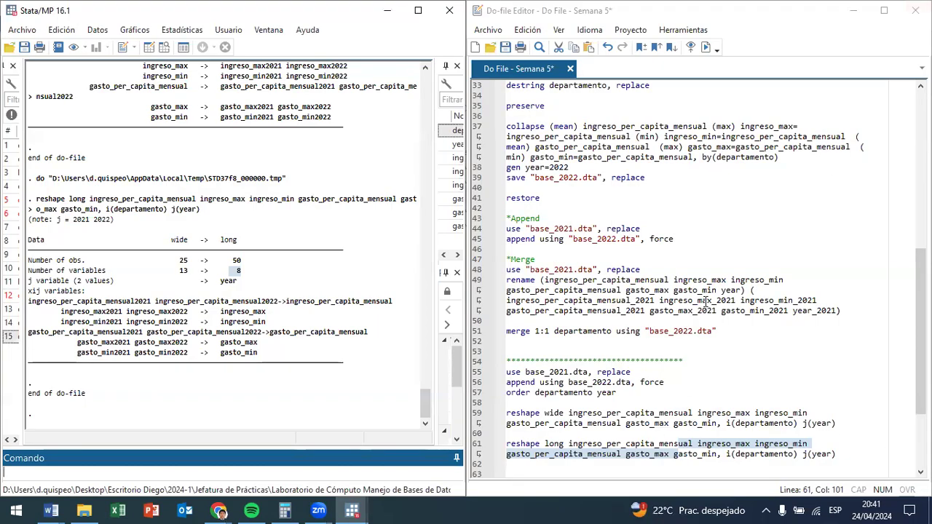
# Add the comment heading "*Preserve y Restore" below the reshape long command in the do-file.
pyautogui.scroll(-4, 708, 298)
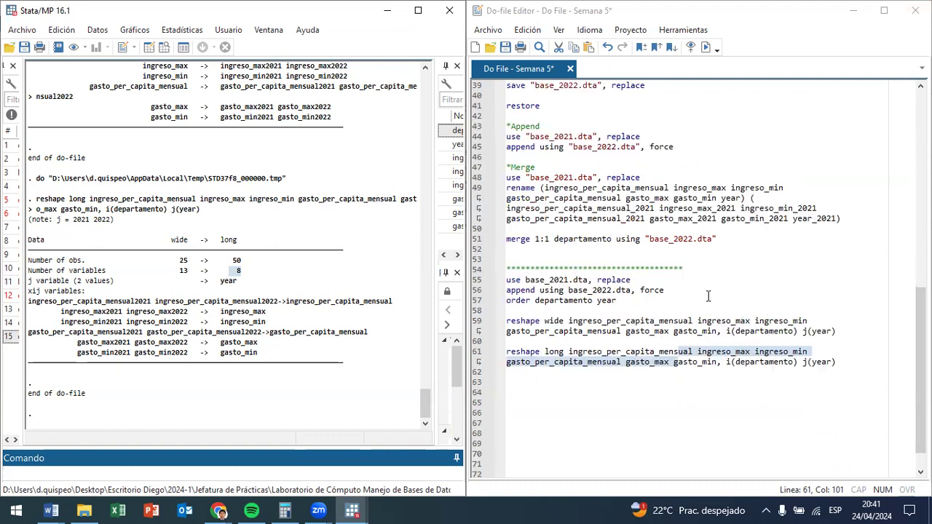
pyautogui.click(850, 318)
pyautogui.press('End')
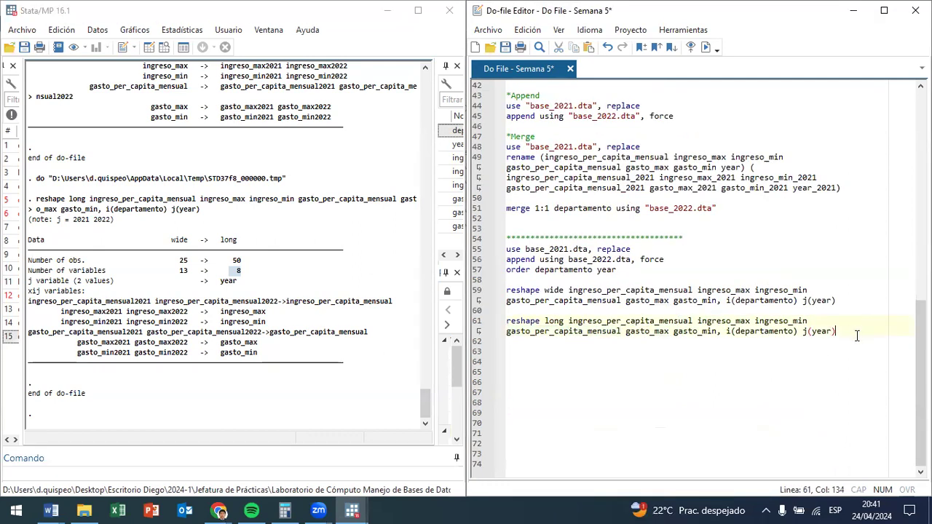
pyautogui.press('Return')
pyautogui.press('Return')
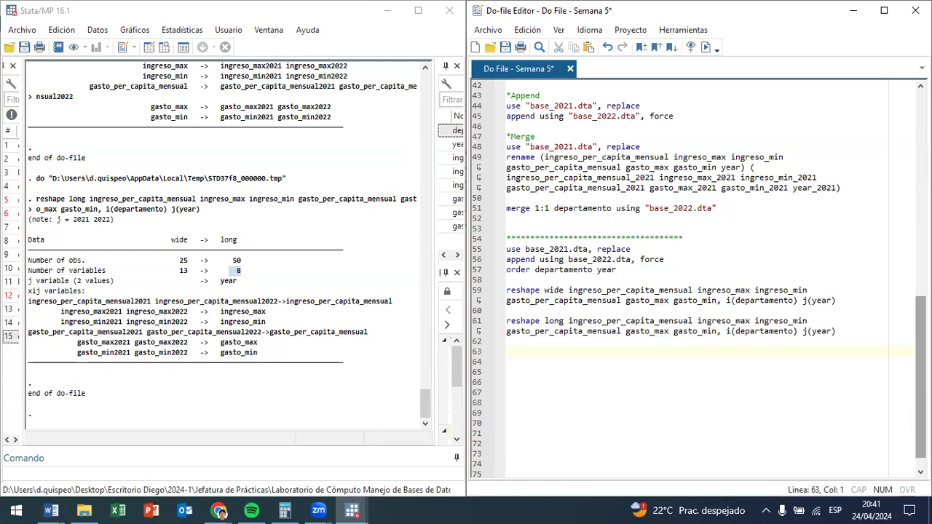
pyautogui.write('*Re')
pyautogui.press('BackSpace')
pyautogui.write('reserve y R')
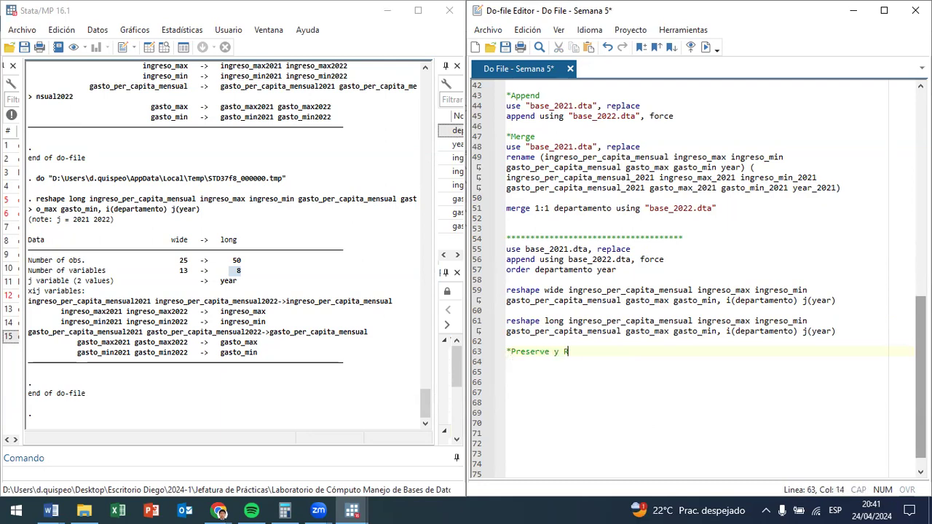
pyautogui.write('estore')
pyautogui.press('Return')
pyautogui.press('Return')
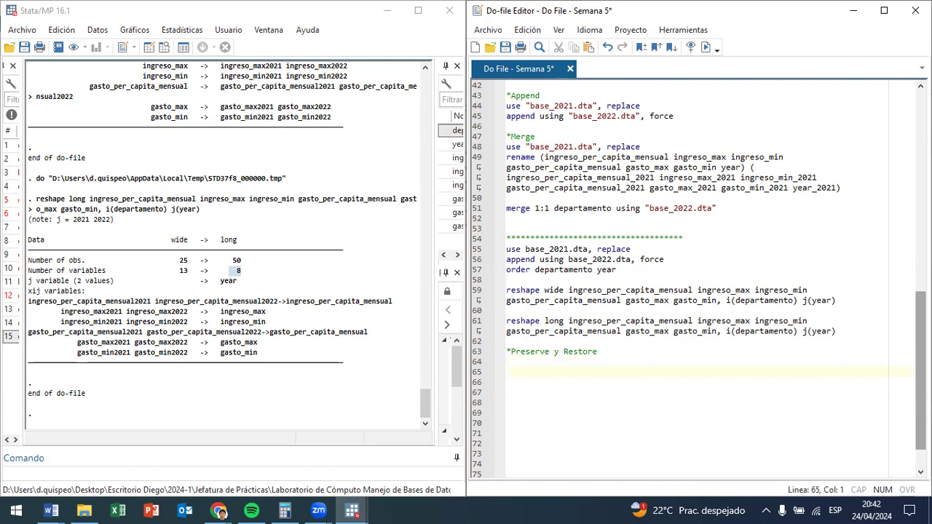
# Add the comment headings "*Duplicates" and "*Merge 1:1" below the preserve and restore heading, separated by blank lines.
pyautogui.write('*Duplicates')
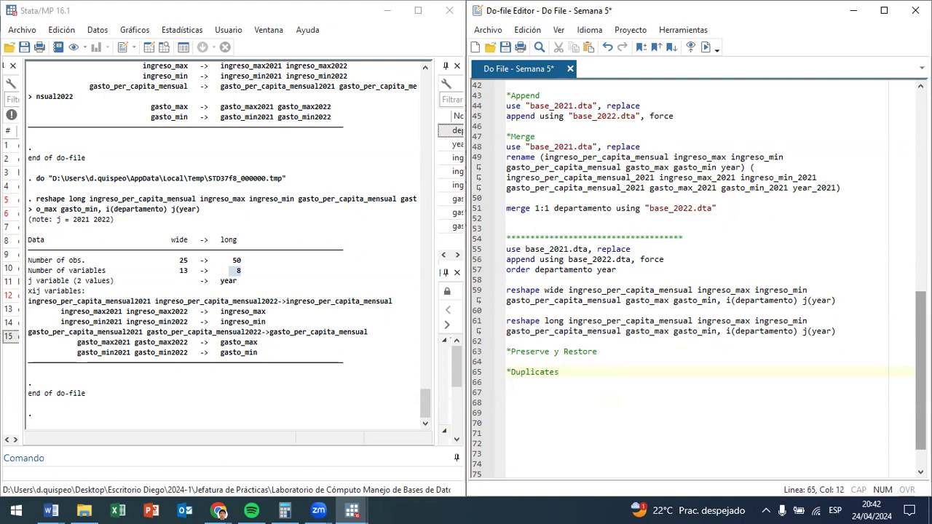
pyautogui.press('Return')
pyautogui.press('Return')
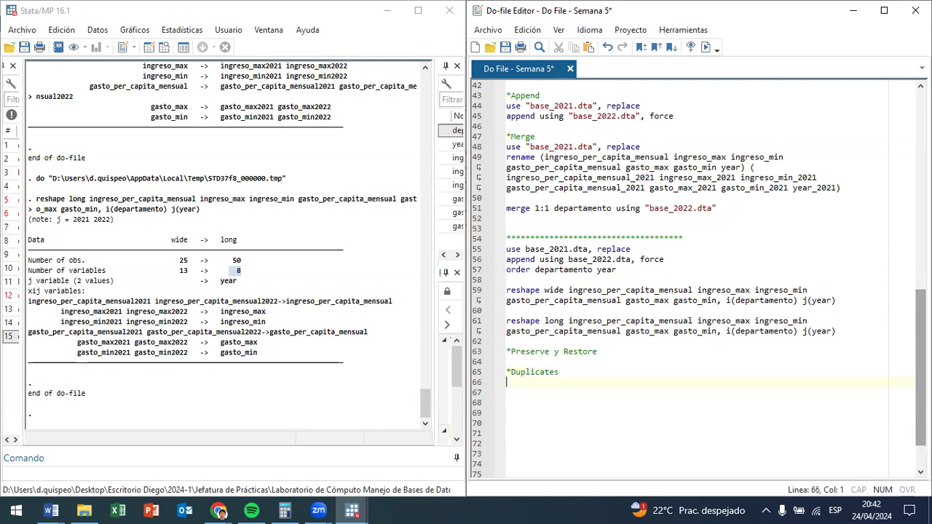
pyautogui.write('*Merge 1:1')
pyautogui.press('Return')
pyautogui.press('Return')
# Add the comment heading "*Merge m:1" below the Merge 1:1 heading, followed by a blank line.
pyautogui.write('*Mege')
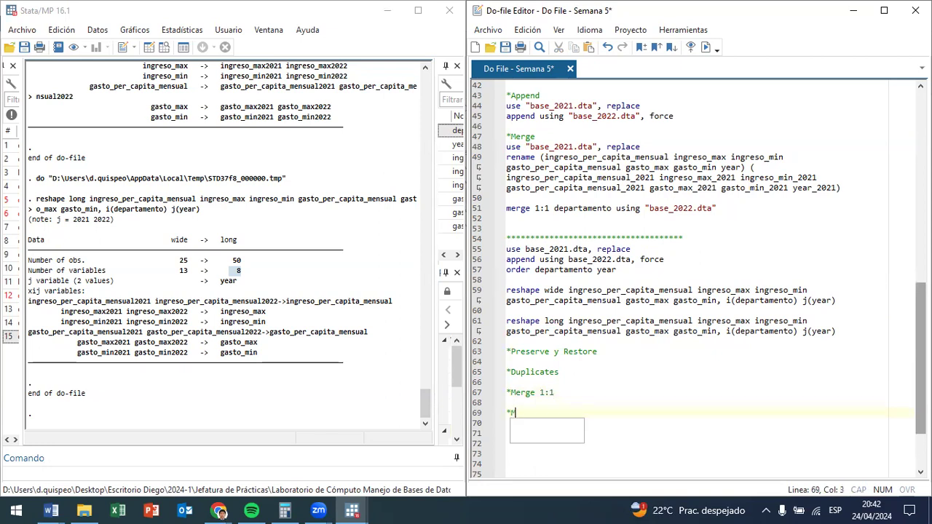
pyautogui.press('BackSpace')
pyautogui.press('BackSpace')
pyautogui.press('BackSpace')
pyautogui.write('rge 1:')
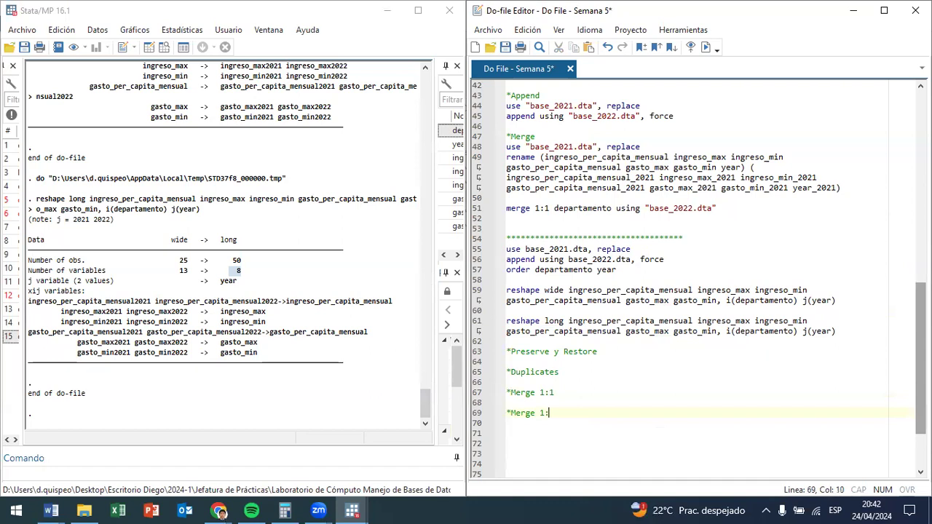
pyautogui.press('BackSpace')
pyautogui.press('BackSpace')
pyautogui.write('m:1')
pyautogui.press('Return')
pyautogui.press('BackSpace')
pyautogui.press('Return')
pyautogui.press('Return')
# Add the comment heading "*Merge 1:m" at the end of the do-file.
pyautogui.write('*')
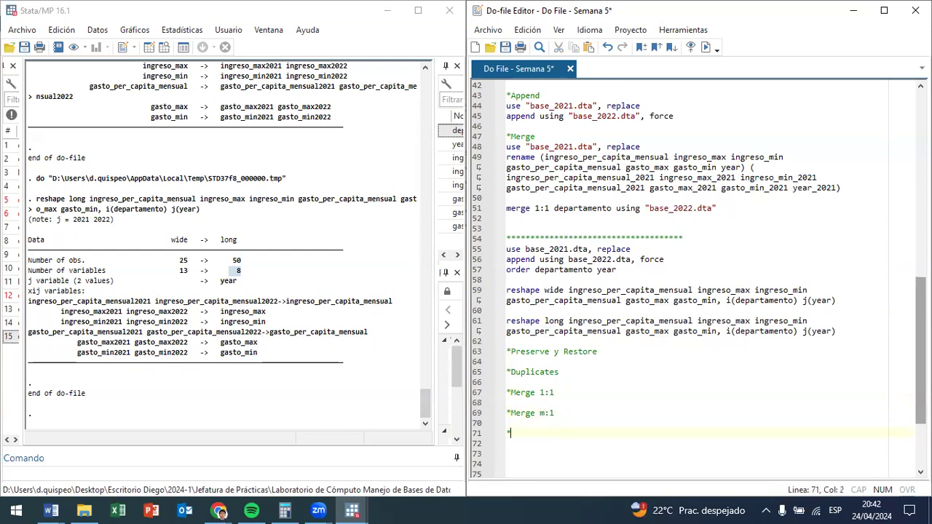
pyautogui.write('Me')
pyautogui.press('BackSpace')
pyautogui.write('erge 1:')
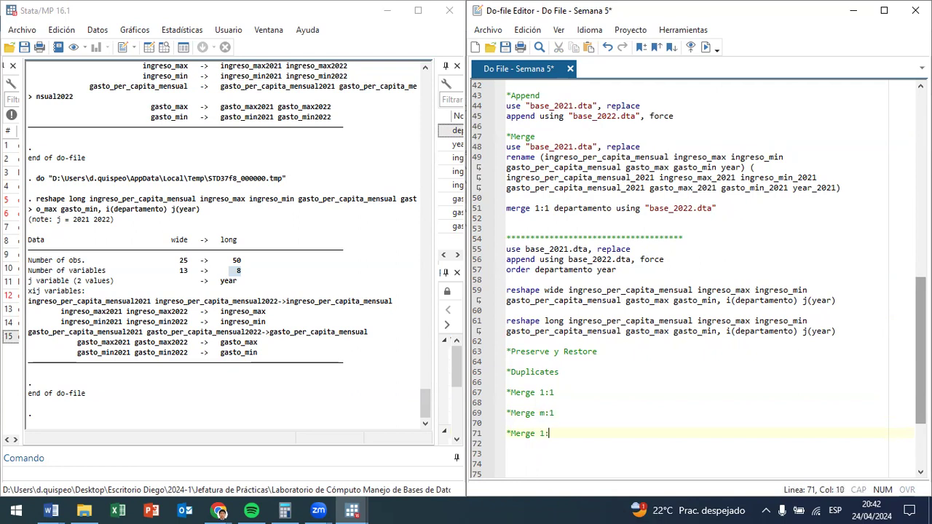
pyautogui.write('m')
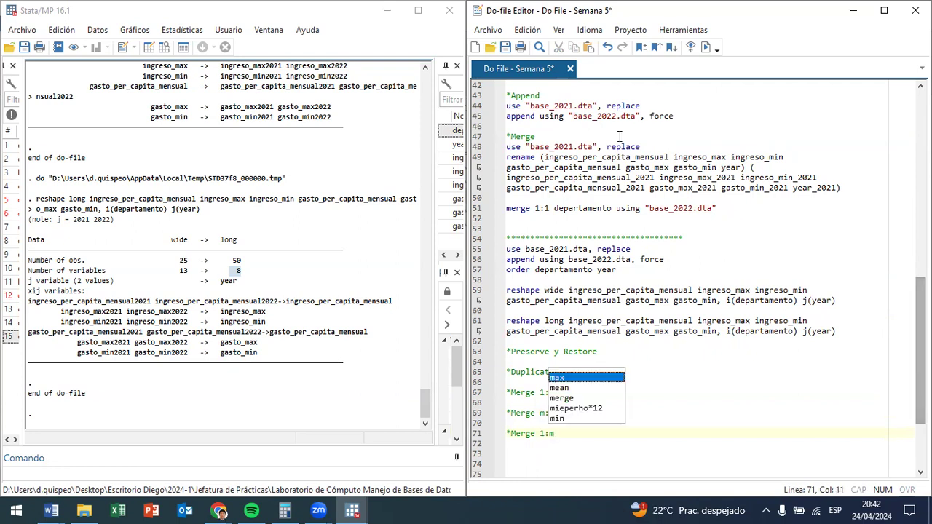
# Write the preserve command directly under the "*Preserve y Restore" heading.
pyautogui.click(612, 351)
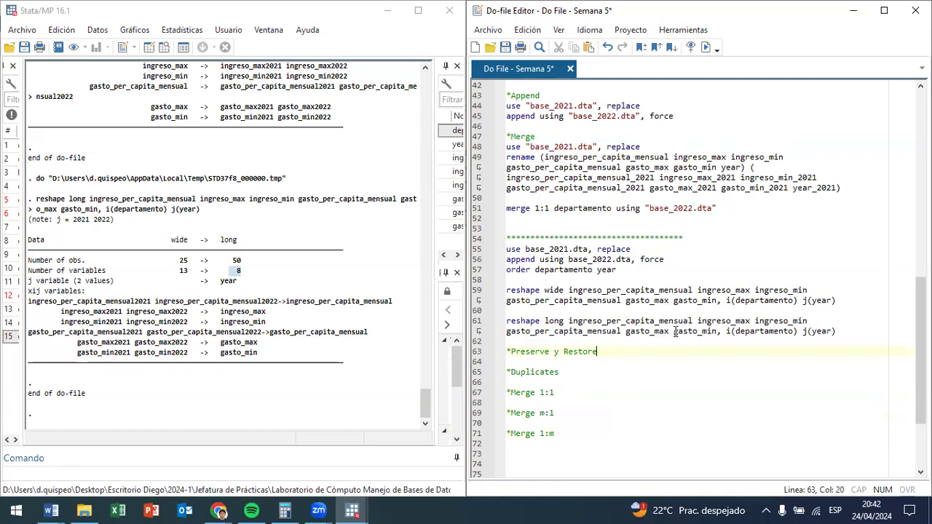
pyautogui.press('Return')
pyautogui.press('Return')
pyautogui.press('BackSpace')
pyautogui.write('res')
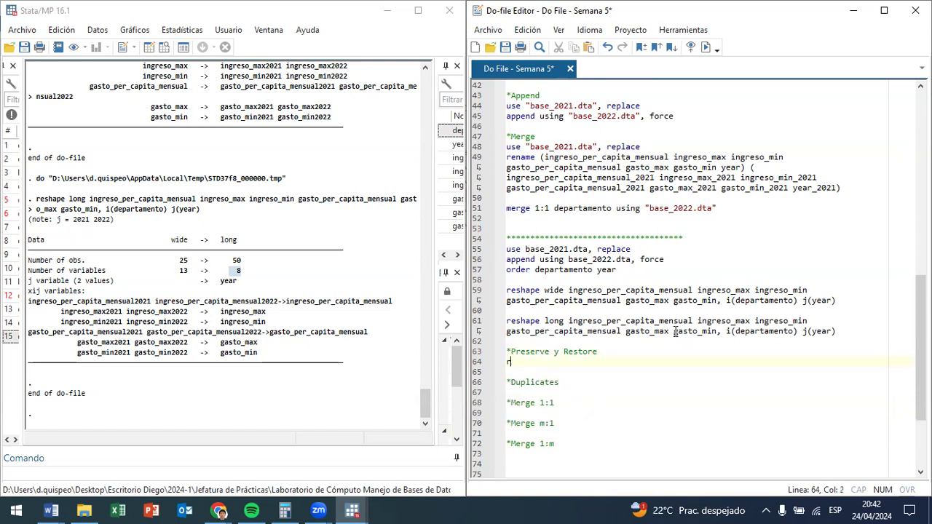
pyautogui.press('BackSpace')
pyautogui.press('BackSpace')
pyautogui.press('BackSpace')
pyautogui.write('pres')
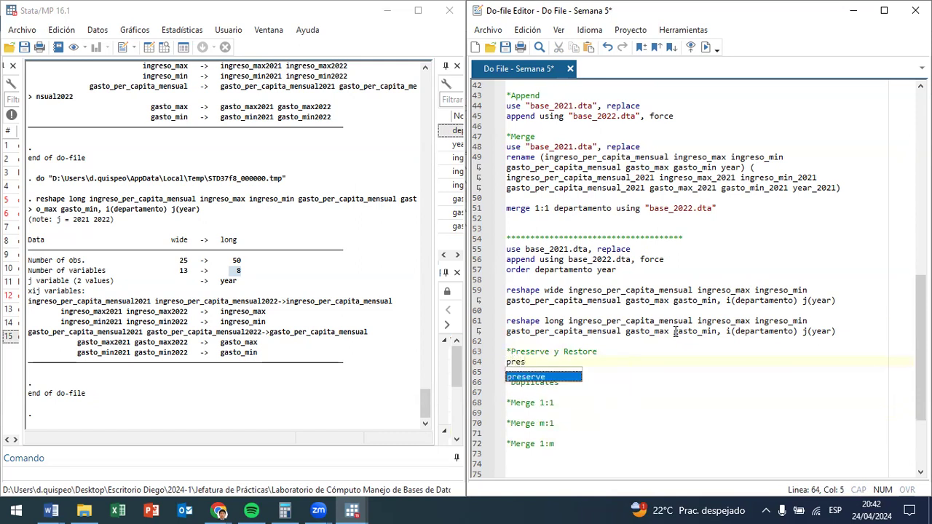
pyautogui.write('erve')
# Add the restore command below preserve, with three blank lines between them for the commands in the block.
pyautogui.press('Return')
pyautogui.press('Return')
pyautogui.press('Return')
pyautogui.write('restores')
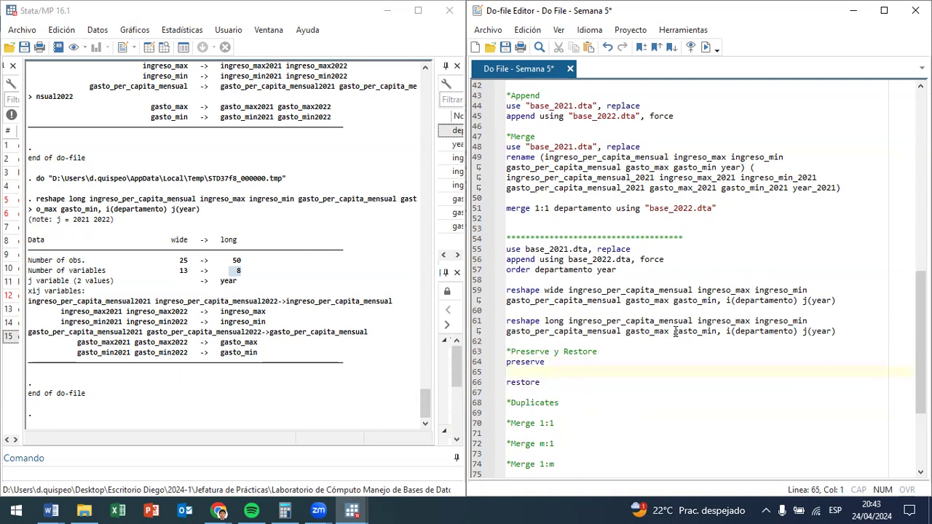
pyautogui.press('Up')
pyautogui.press('Return')
pyautogui.press('Return')
pyautogui.press('Up')
pyautogui.press('Up')
pyautogui.press('Up')
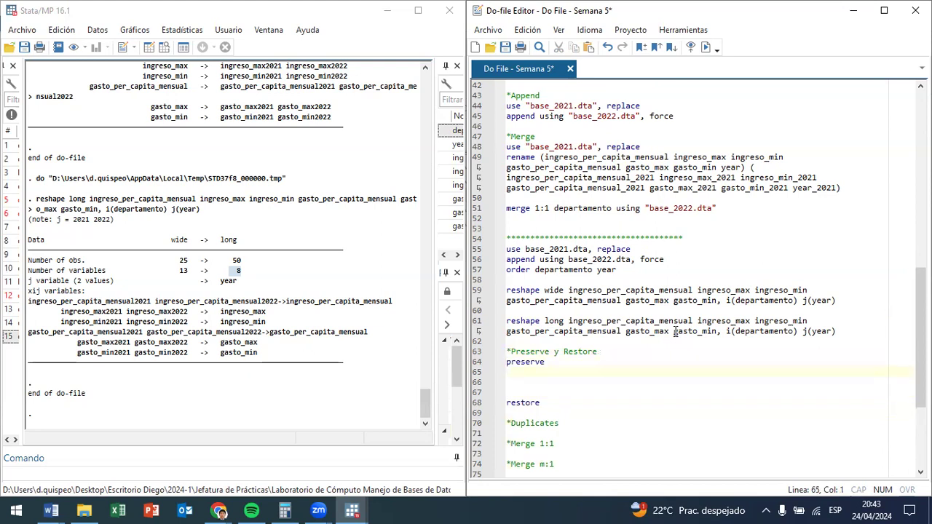
# Browse the dataset beside the do-file and widen its data grid to view the income columns.
pyautogui.hotkey('shift', 'Down')
pyautogui.hotkey('shift', 'Down')
pyautogui.hotkey('shift', 'Up')
pyautogui.hotkey('shift', 'Up')
pyautogui.click(166, 46)
pyautogui.press('super+Left')
pyautogui.click(536, 375)
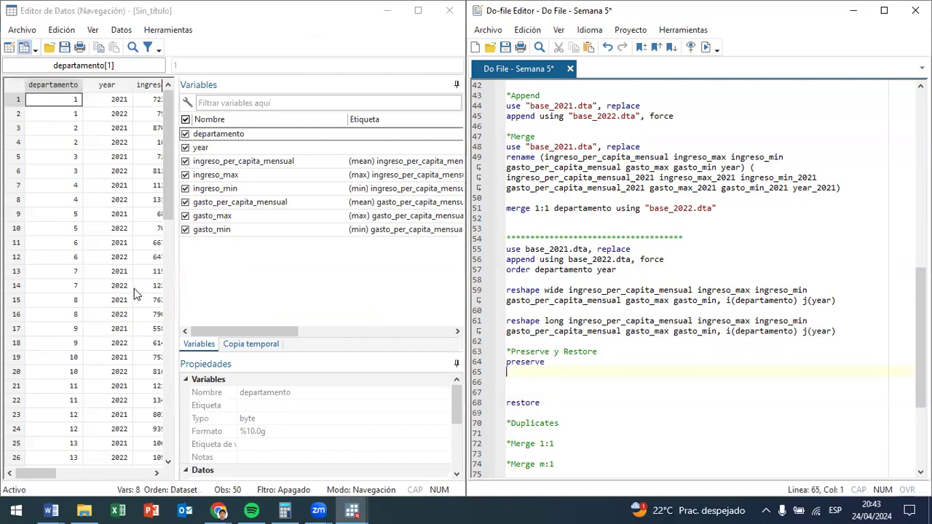
pyautogui.moveTo(175, 285); pyautogui.dragTo(346, 294)
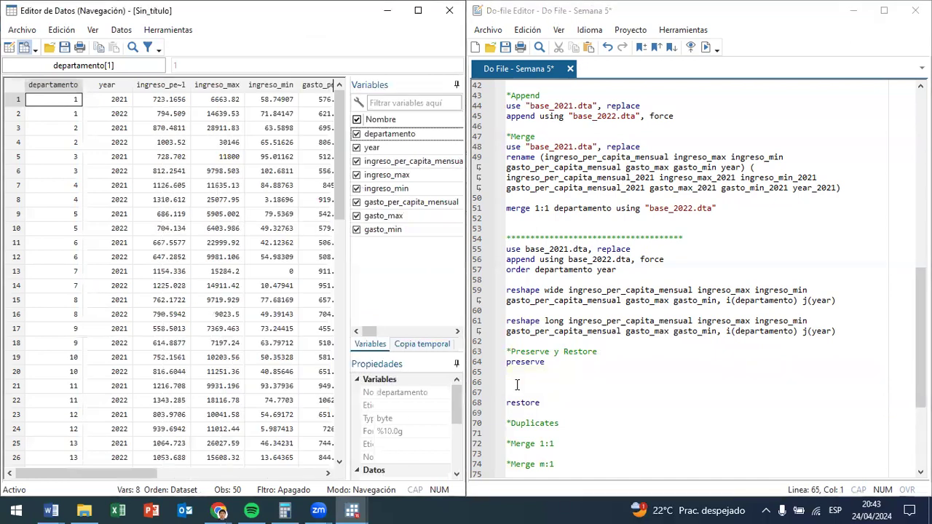
# Write the command "drop if year==2021" on the line directly below preserve.
pyautogui.click(531, 374)
pyautogui.write('de')
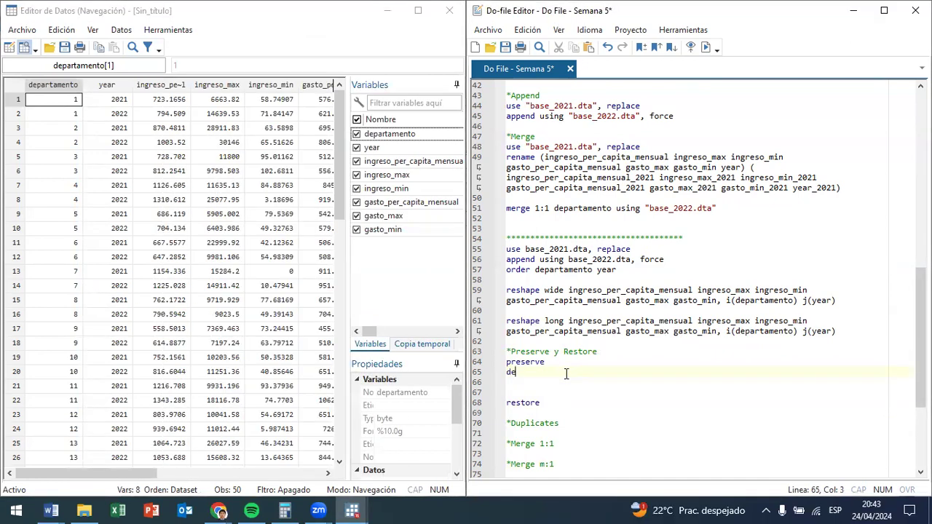
pyautogui.press('BackSpace')
pyautogui.write('rop d')
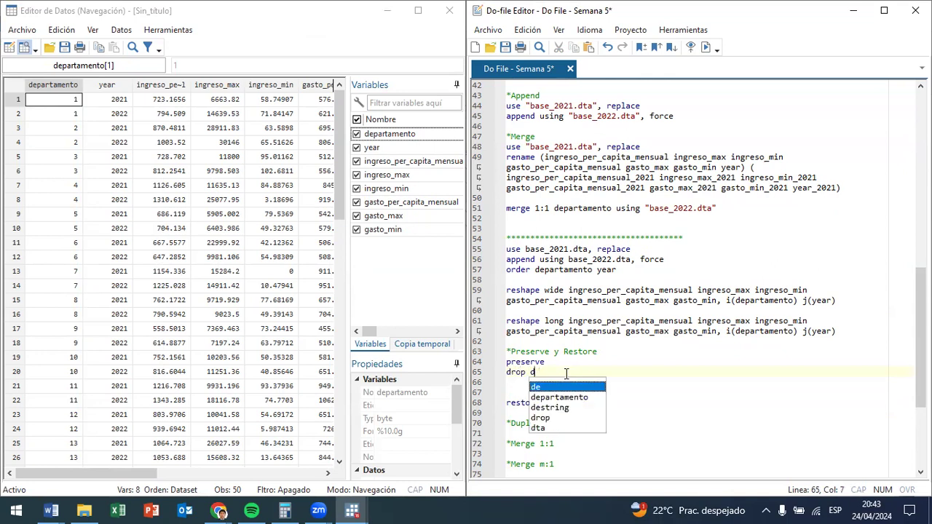
pyautogui.press('BackSpace')
pyautogui.write('pers')
pyautogui.press('BackSpace')
pyautogui.press('BackSpace')
pyautogui.press('BackSpace')
pyautogui.press('BackSpace')
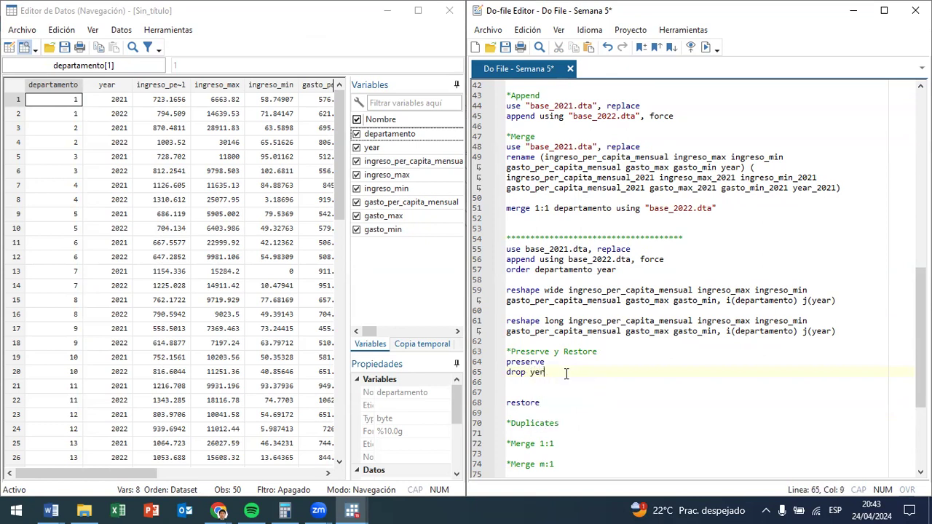
pyautogui.write('if year==2021')
# Run the do-file from its beginning through the drop if year==2021 line and close the data browser.
pyautogui.moveTo(593, 372); pyautogui.dragTo(414, 8)
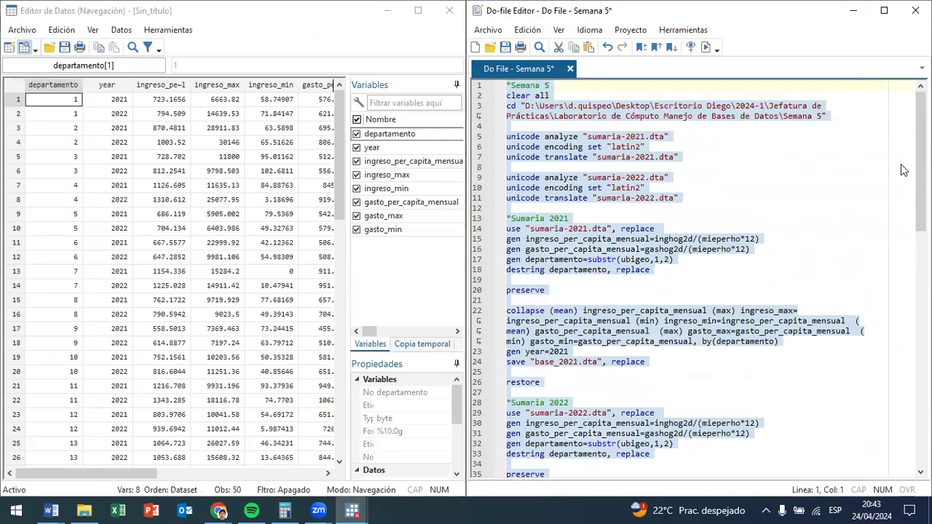
pyautogui.scroll(-2, 903, 170)
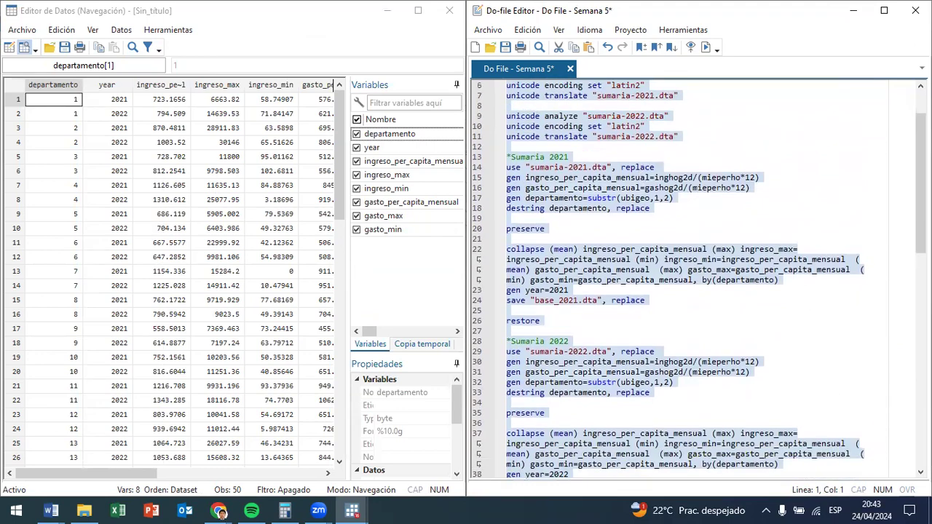
pyautogui.scroll(-13, 699, 276)
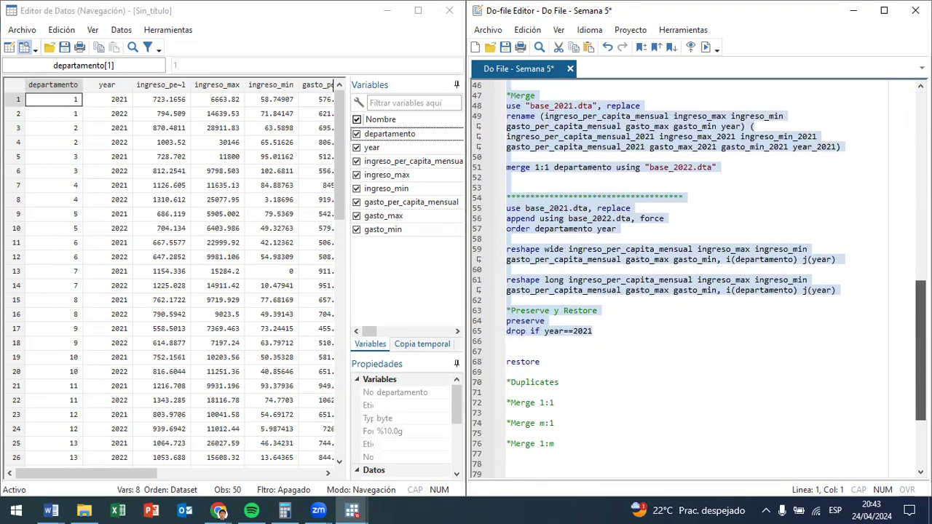
pyautogui.scroll(15, 698, 277)
pyautogui.scroll(-2, 699, 277)
pyautogui.scroll(2, 698, 276)
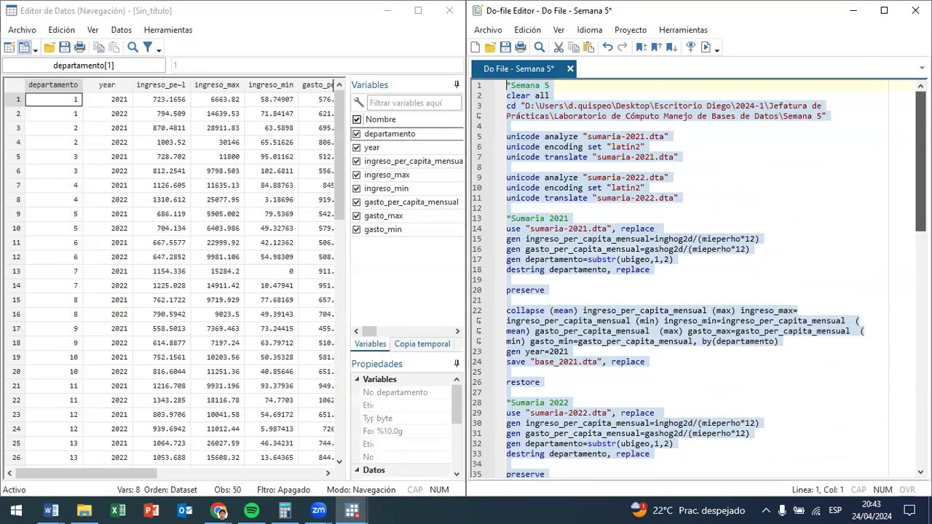
pyautogui.scroll(-7, 559, 348)
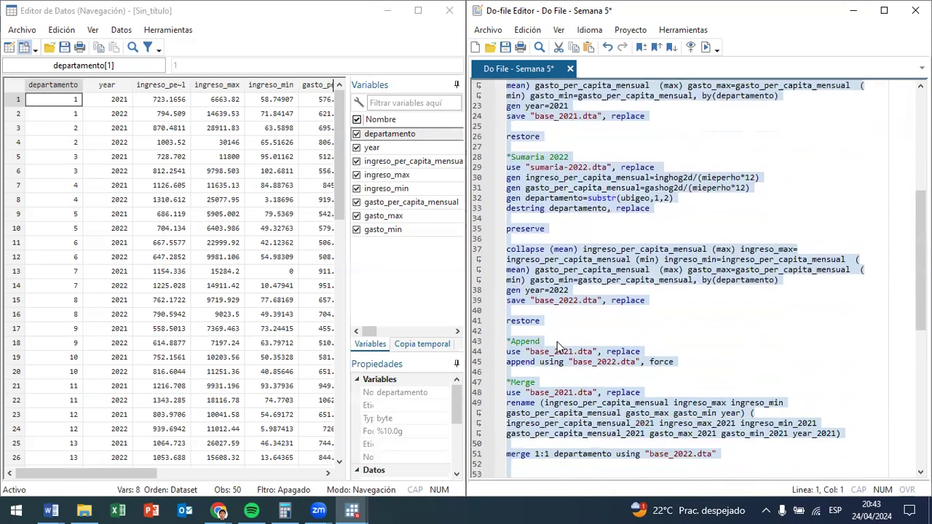
pyautogui.scroll(-9, 559, 348)
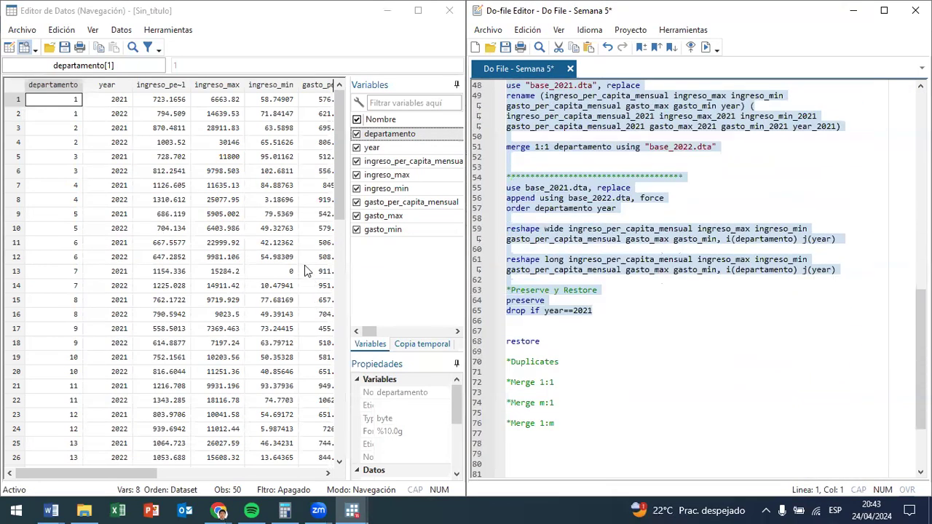
pyautogui.click(454, 9)
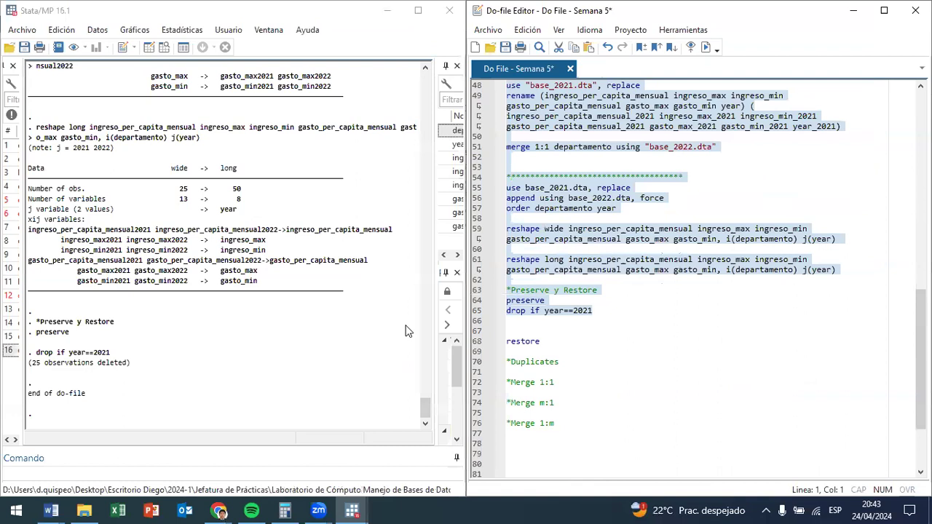
# Examine the drop output and browse the dataset's year column to check which years are still present.
pyautogui.moveTo(131, 367); pyautogui.dragTo(37, 372)
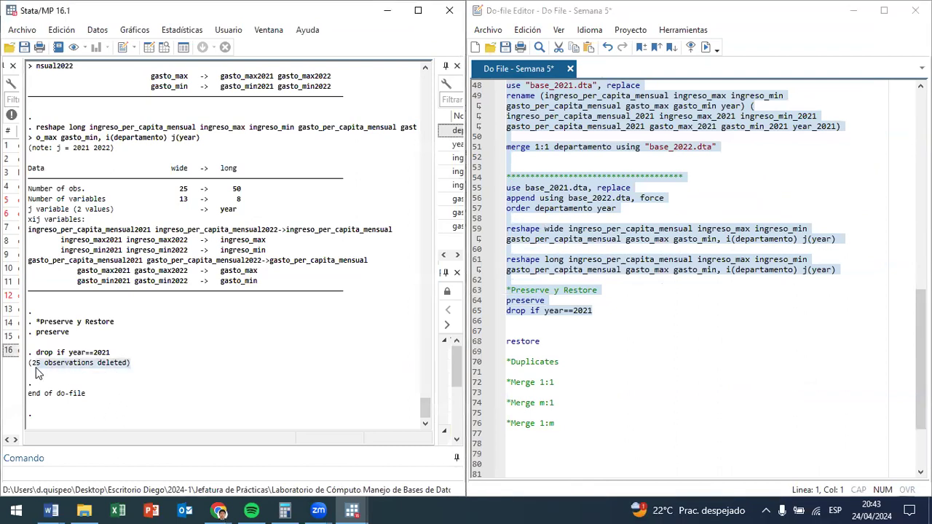
pyautogui.click(166, 47)
pyautogui.moveTo(347, 187); pyautogui.dragTo(348, 342)
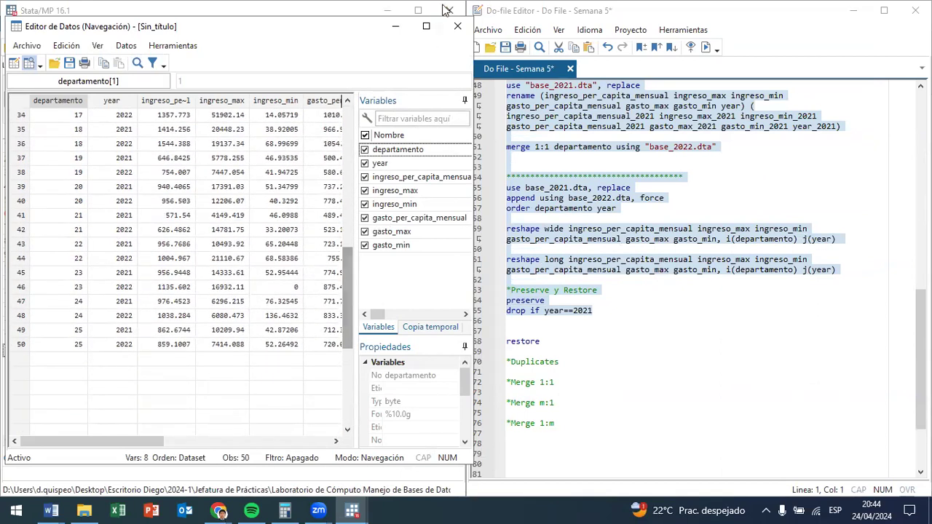
pyautogui.click(457, 26)
pyautogui.click(550, 279)
pyautogui.moveTo(549, 178); pyautogui.dragTo(567, 313)
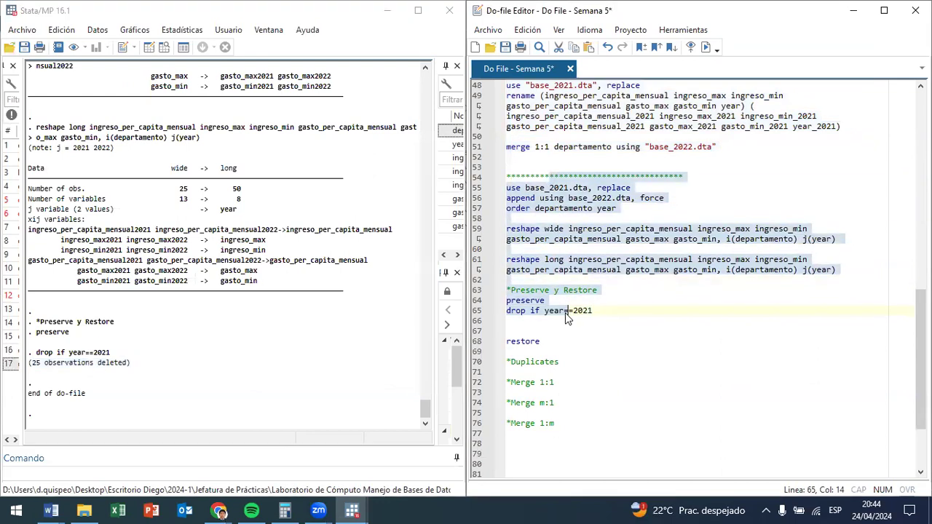
pyautogui.click(167, 51)
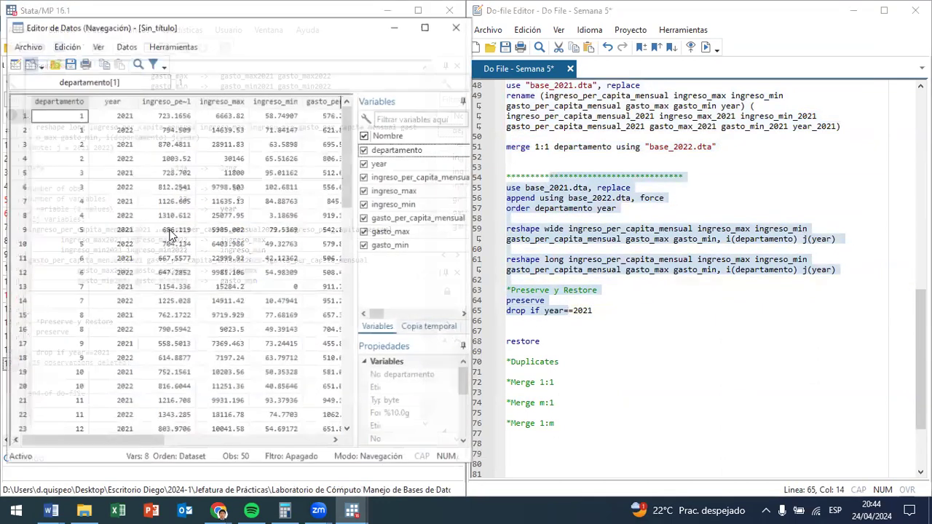
pyautogui.scroll(-9, 172, 265)
pyautogui.scroll(9, 175, 266)
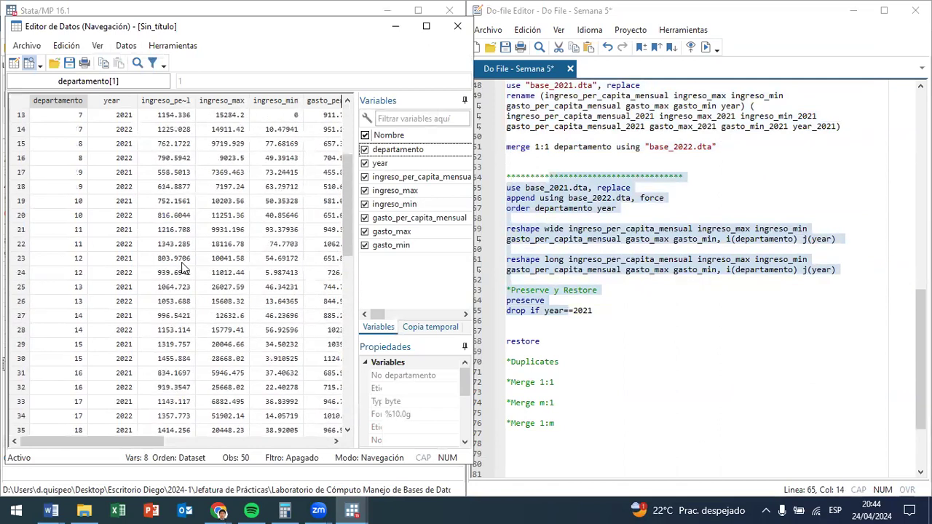
pyautogui.click(457, 26)
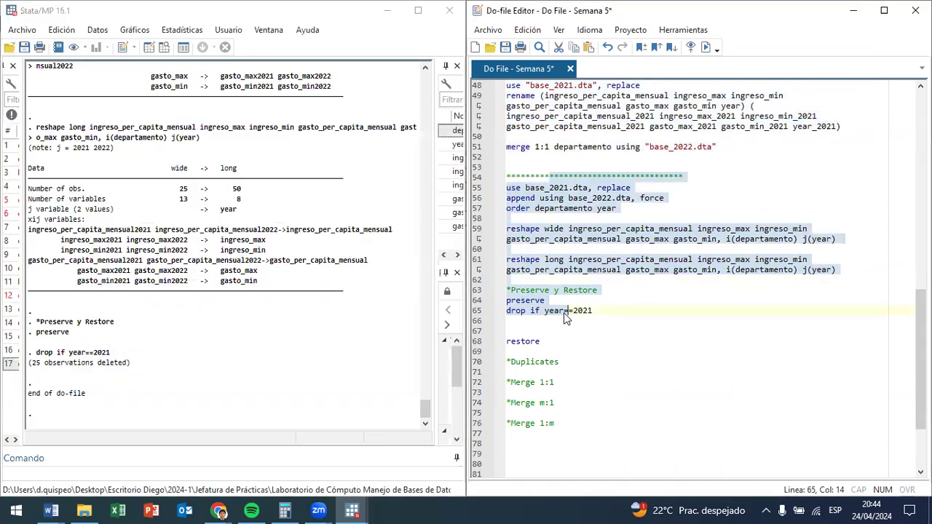
# Run only the drop if year==2021 line and browse the remaining observations.
pyautogui.click(567, 310)
pyautogui.click(166, 48)
pyautogui.scroll(3, 274, 258)
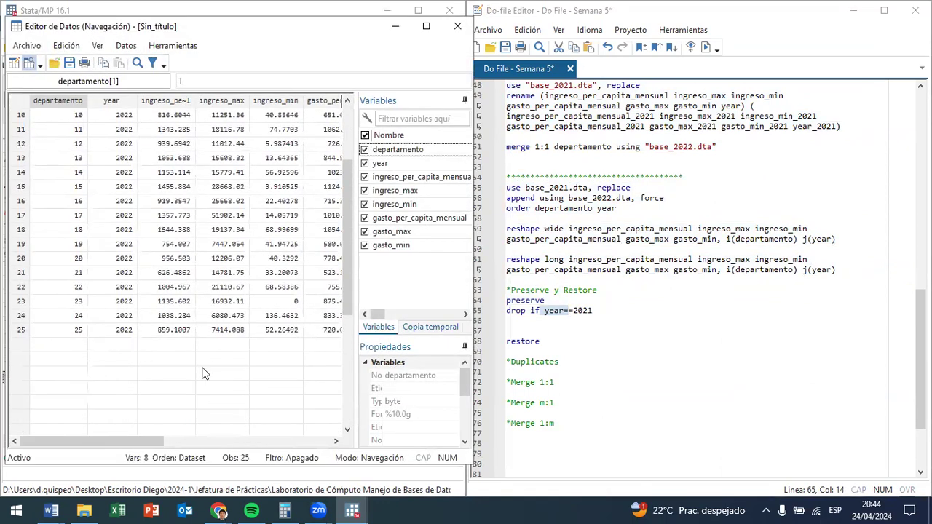
pyautogui.scroll(3, 206, 374)
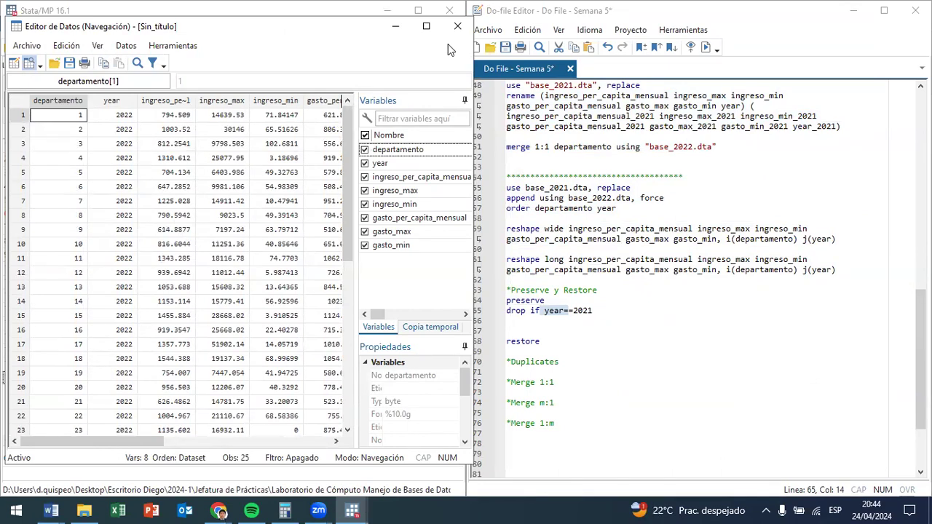
pyautogui.click(457, 26)
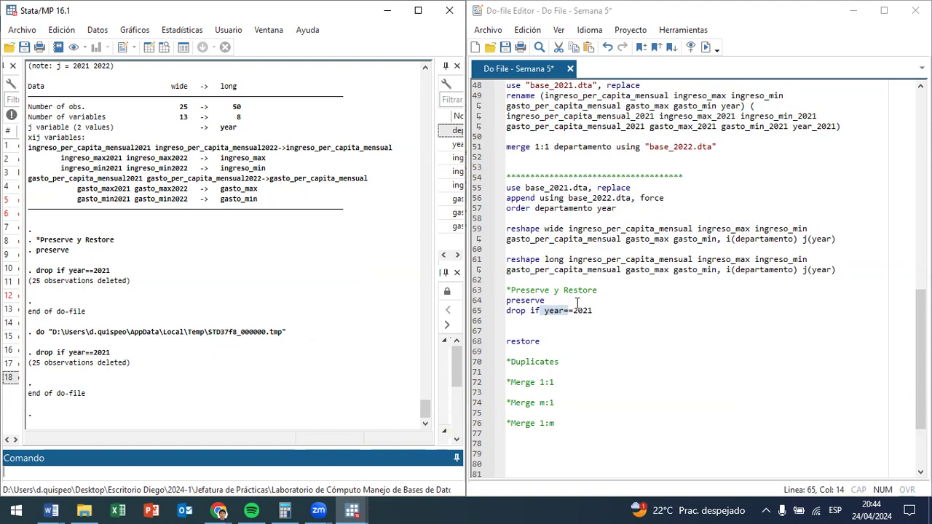
# Try to run the restore command on its own, separately from preserve.
pyautogui.moveTo(593, 311); pyautogui.dragTo(509, 306)
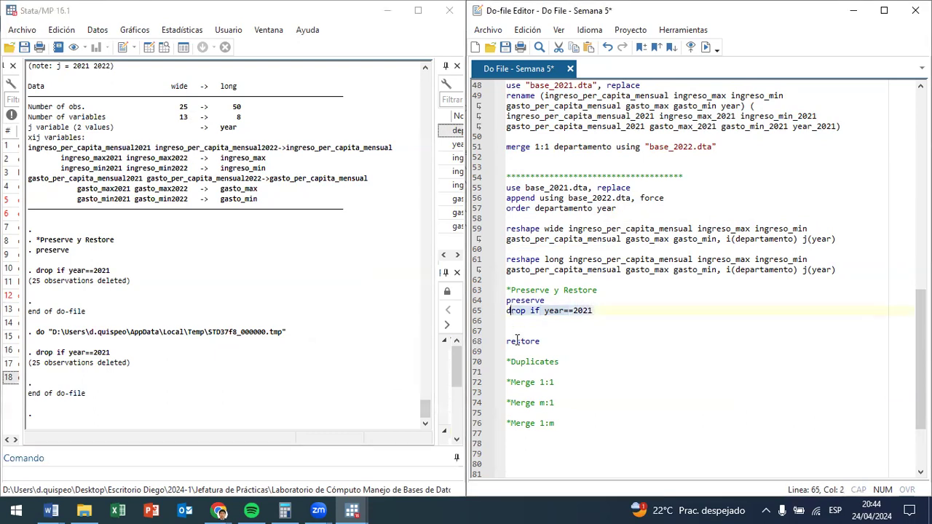
pyautogui.moveTo(517, 341); pyautogui.dragTo(540, 341)
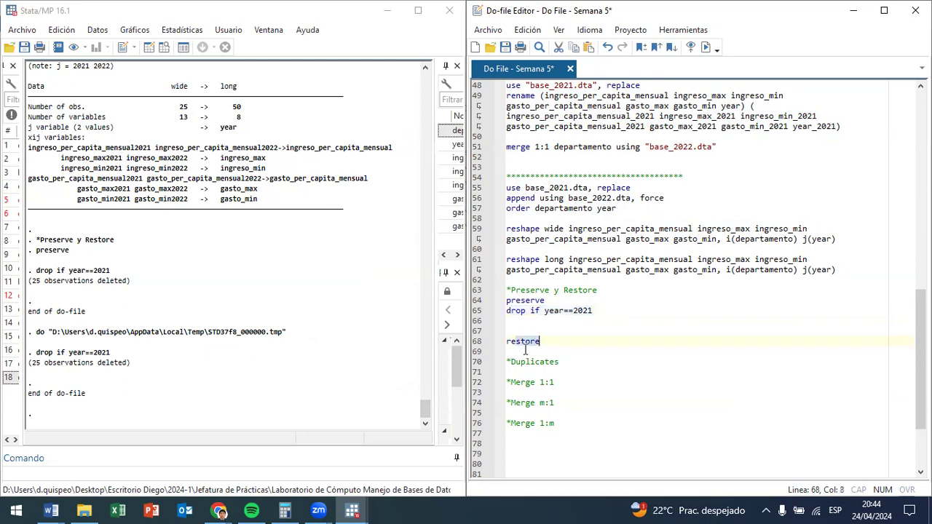
pyautogui.hotkey('ctrl', 'd')
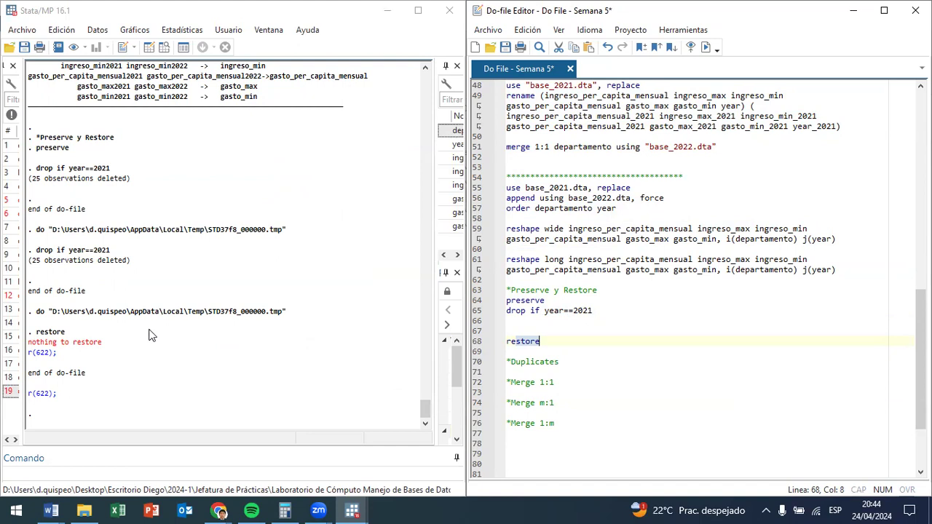
pyautogui.click(111, 341)
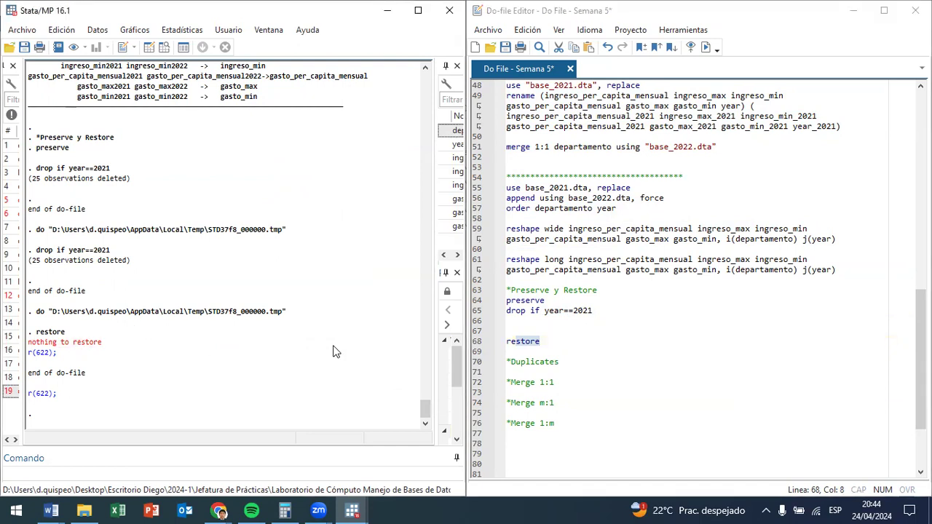
pyautogui.click(591, 361)
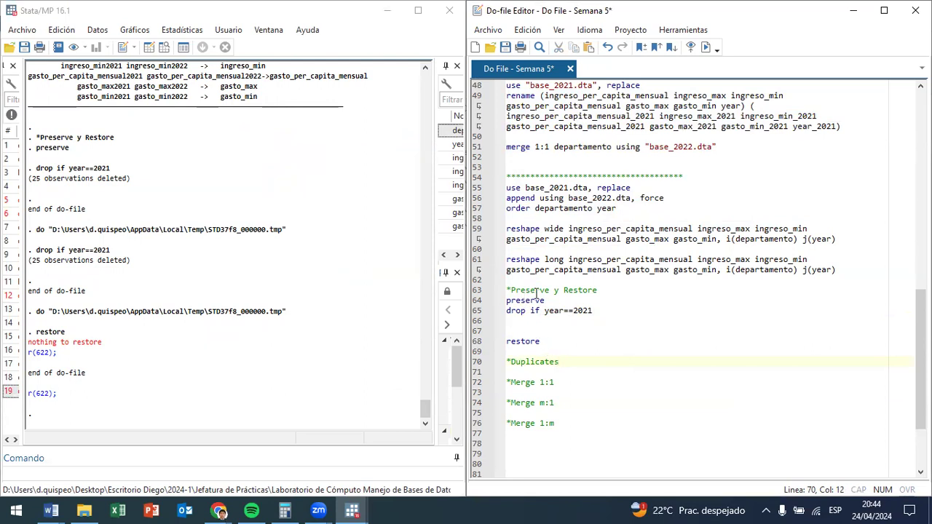
# Run the commands from use base_2021.dta through restore together in one execution.
pyautogui.moveTo(540, 340); pyautogui.dragTo(488, 187)
pyautogui.hotkey('ctrl', 'd')
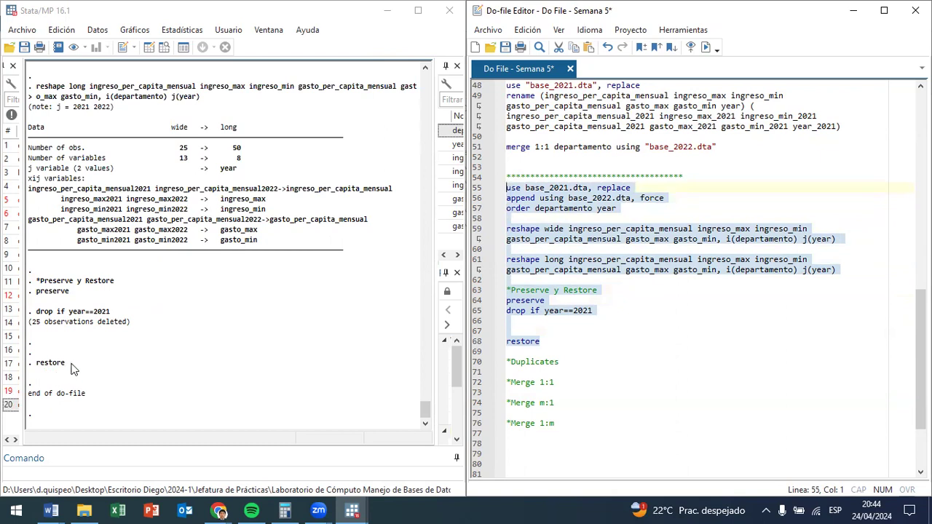
pyautogui.click(556, 318)
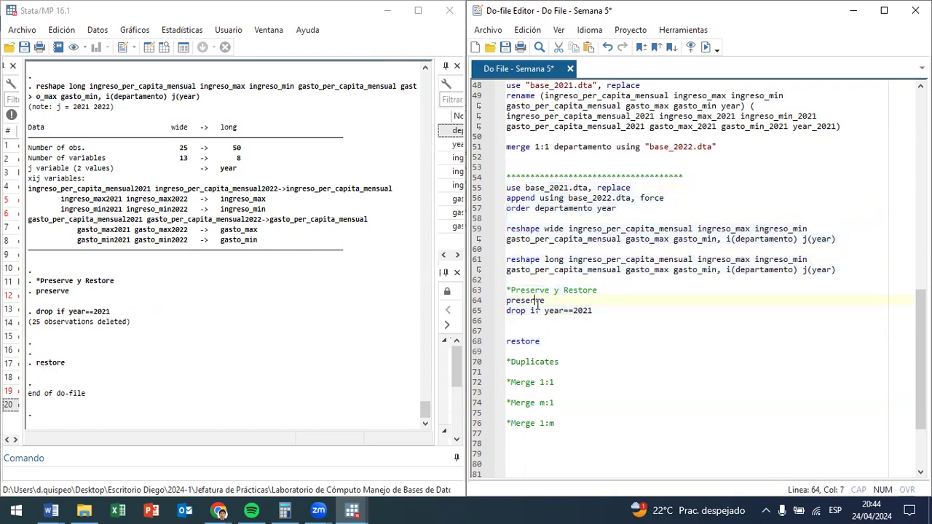
# Try running preserve, drop if year==2021 and restore as three separate executions.
pyautogui.click(489, 302)
pyautogui.hotkey('ctrl', 'd')
pyautogui.click(523, 310)
pyautogui.tripleClick(523, 310)
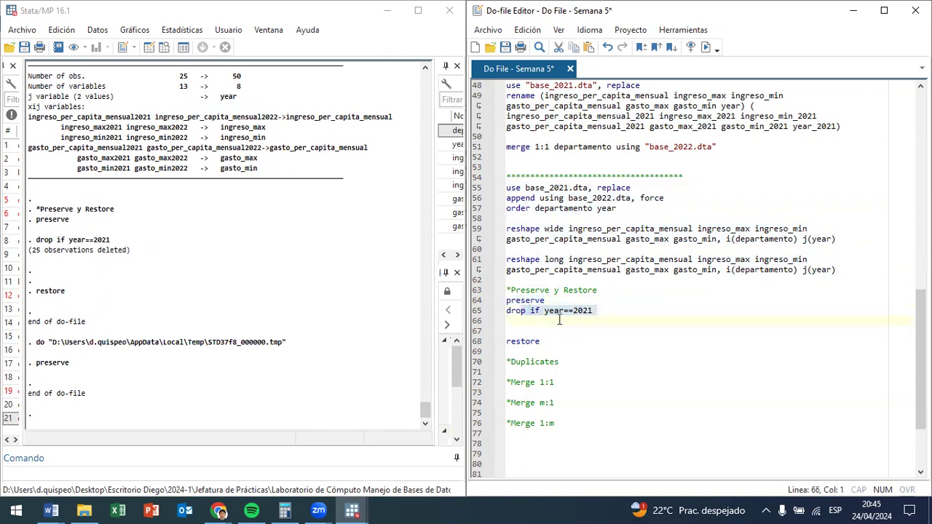
pyautogui.hotkey('ctrl', 'd')
pyautogui.moveTo(507, 341); pyautogui.dragTo(542, 340)
pyautogui.hotkey('ctrl', 'd')
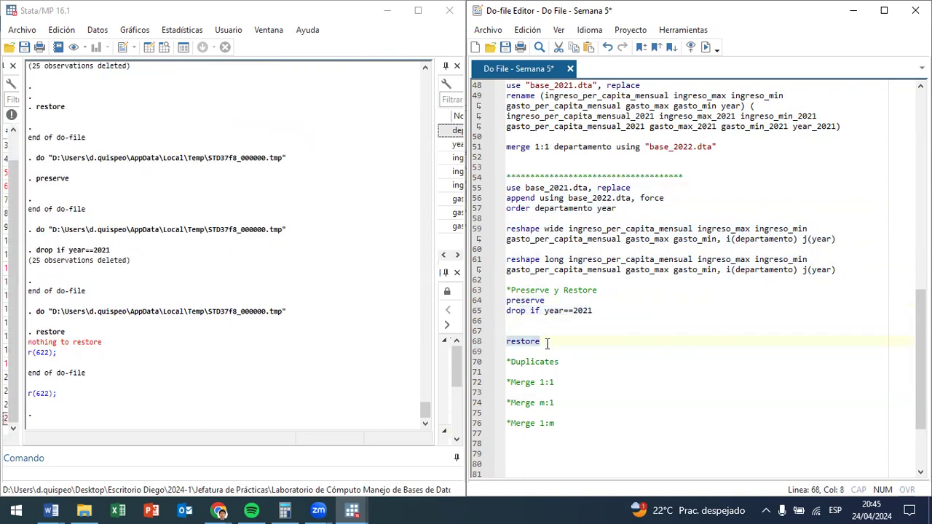
# Rerun the whole reshape and preserve/restore block, starting at use base_2021.dta, as a single selection.
pyautogui.click(544, 340)
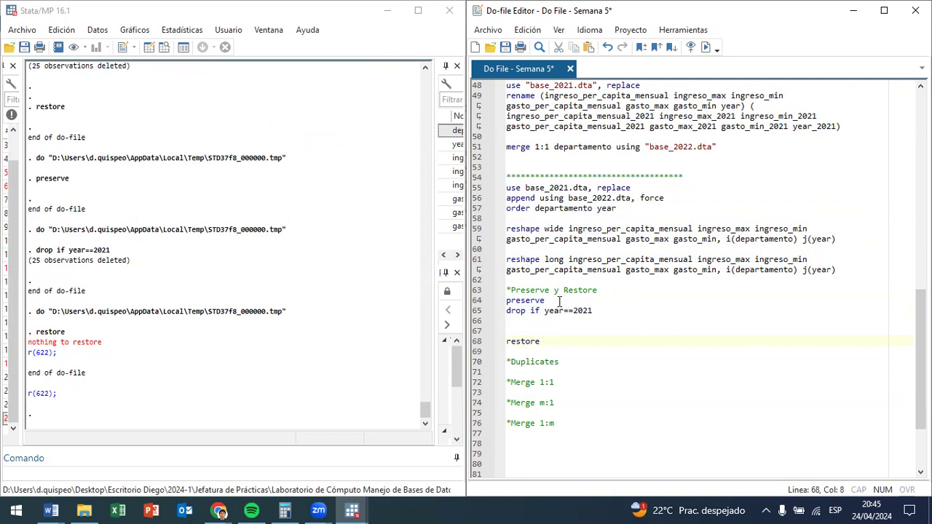
pyautogui.tripleClick(533, 291)
pyautogui.click(523, 300)
pyautogui.moveTo(532, 301); pyautogui.dragTo(553, 342)
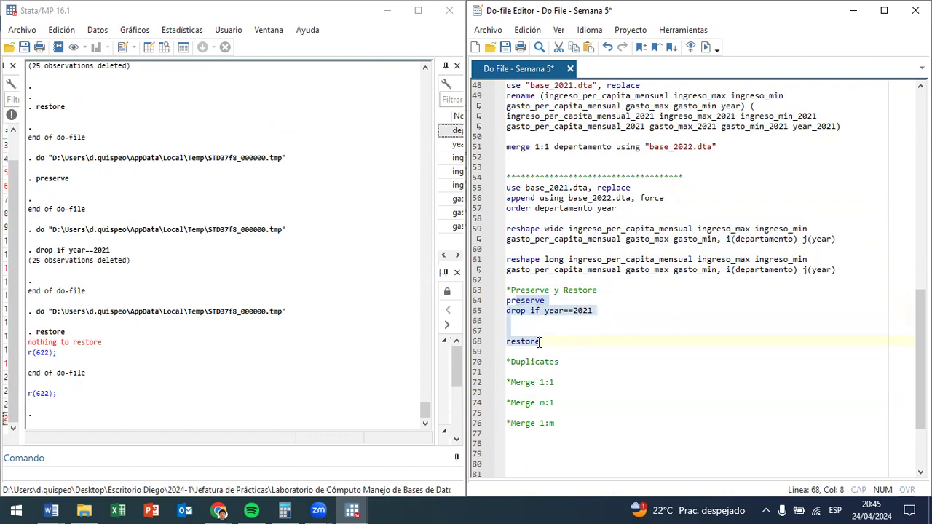
pyautogui.moveTo(549, 341); pyautogui.dragTo(499, 188)
pyautogui.hotkey('ctrl', 'd')
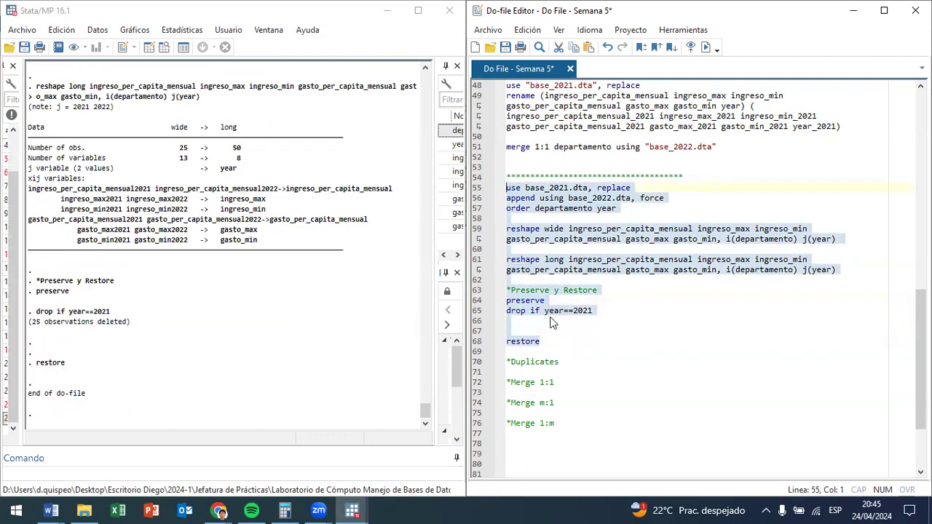
# Replace everything below drop if year==2021 in the do-file with save base_1.dta, replace followed by restore, leaving no blank line between.
pyautogui.click(529, 319)
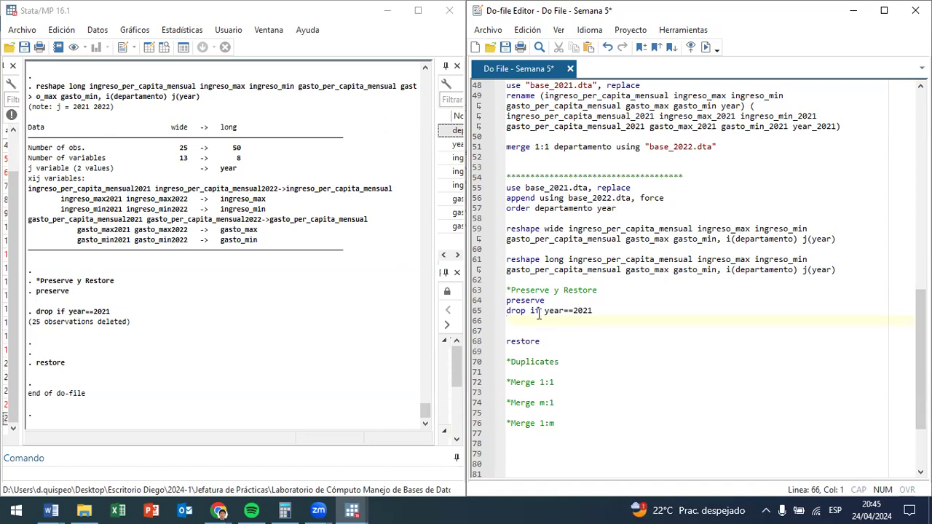
pyautogui.moveTo(528, 329); pyautogui.dragTo(646, 436)
pyautogui.press('BackSpace')
pyautogui.write('save')
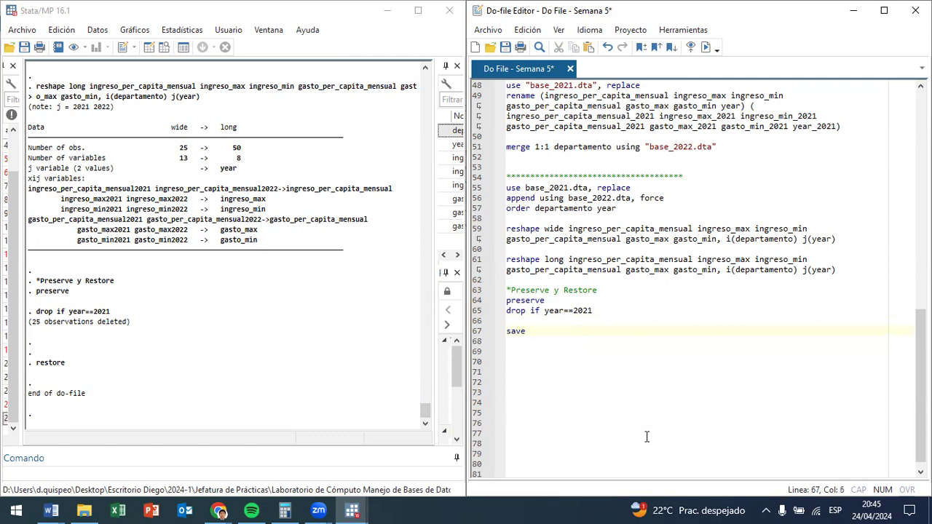
pyautogui.write(' base')
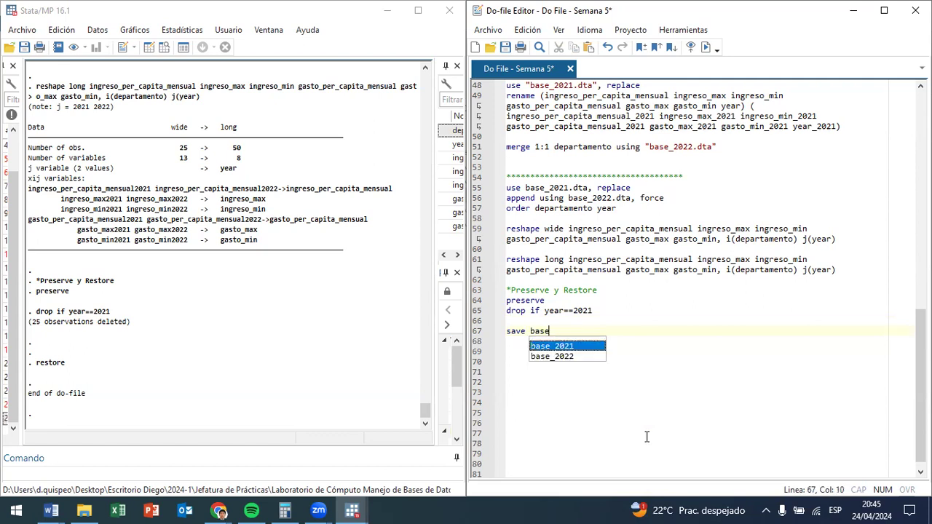
pyautogui.write('_1')
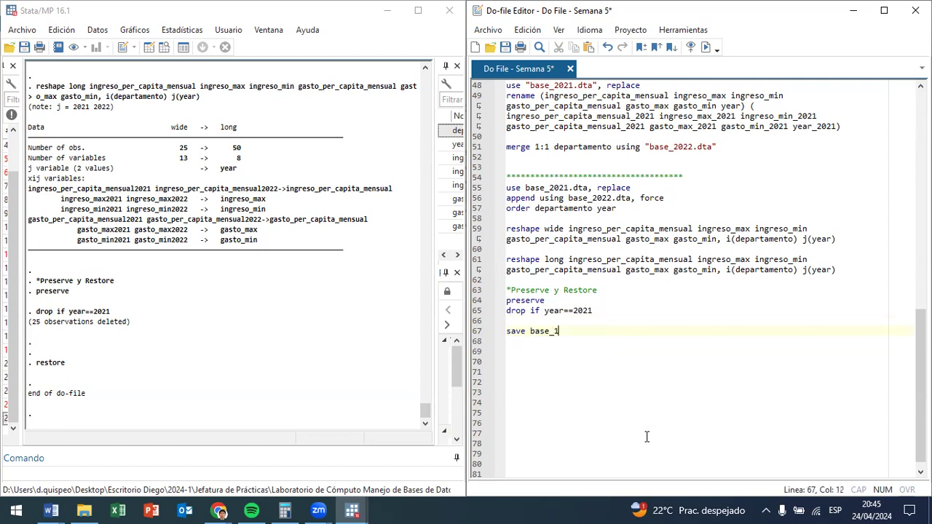
pyautogui.write('.dta, replace')
pyautogui.press('Return')
pyautogui.write('restore')
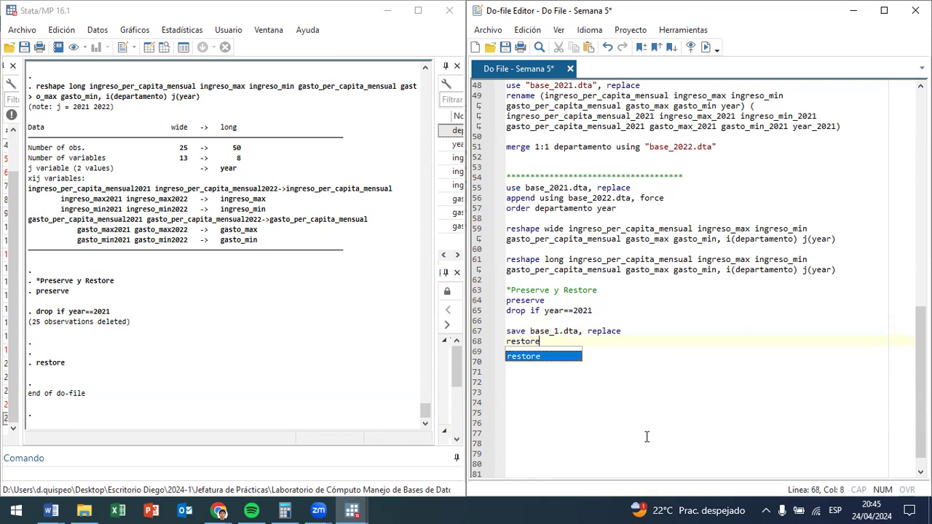
pyautogui.click(502, 320)
pyautogui.press('BackSpace')
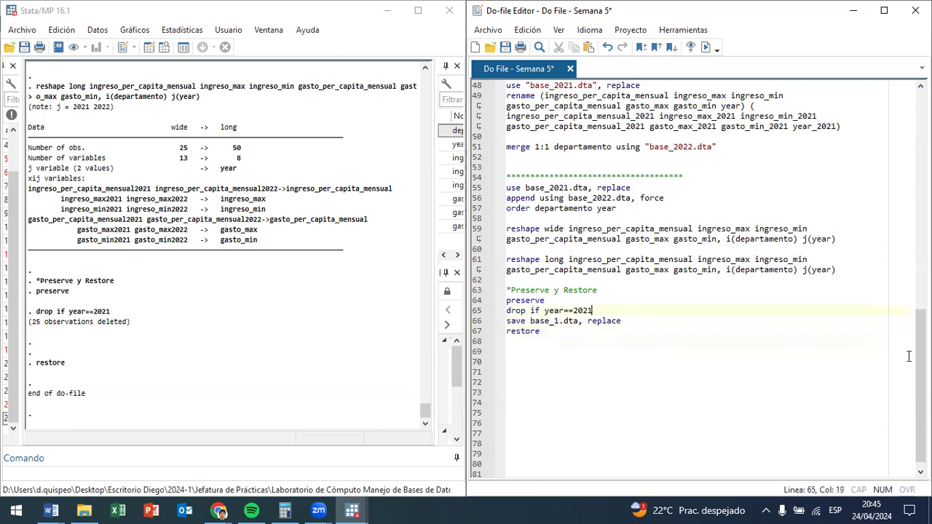
# Run the block from use base_2021.dta through restore as one selection and browse the resulting dataset.
pyautogui.moveTo(540, 331); pyautogui.dragTo(506, 188)
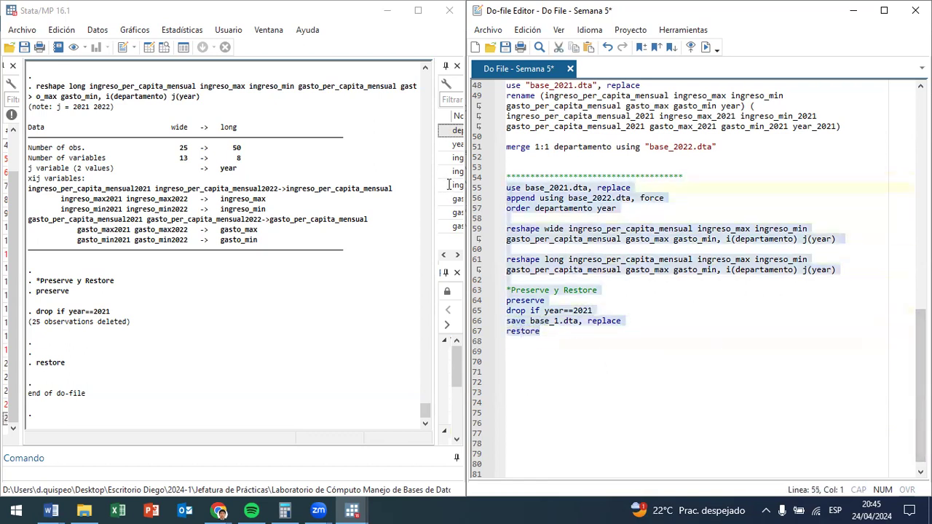
pyautogui.hotkey('ctrl', 'd')
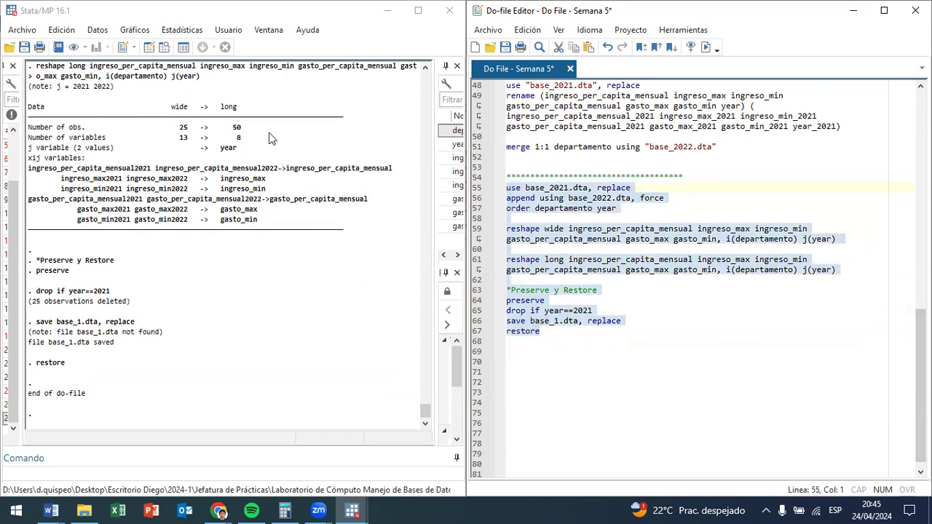
pyautogui.click(173, 48)
pyautogui.scroll(-14, 276, 339)
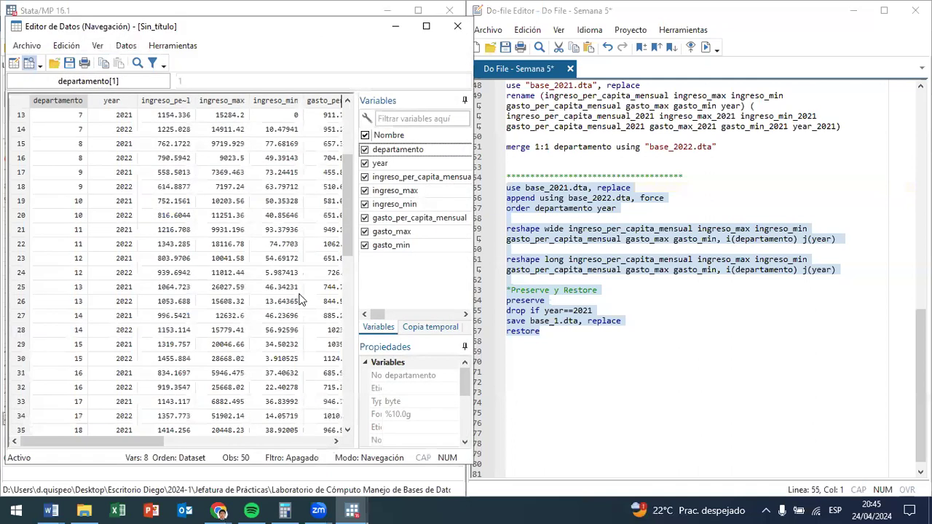
pyautogui.scroll(13, 146, 291)
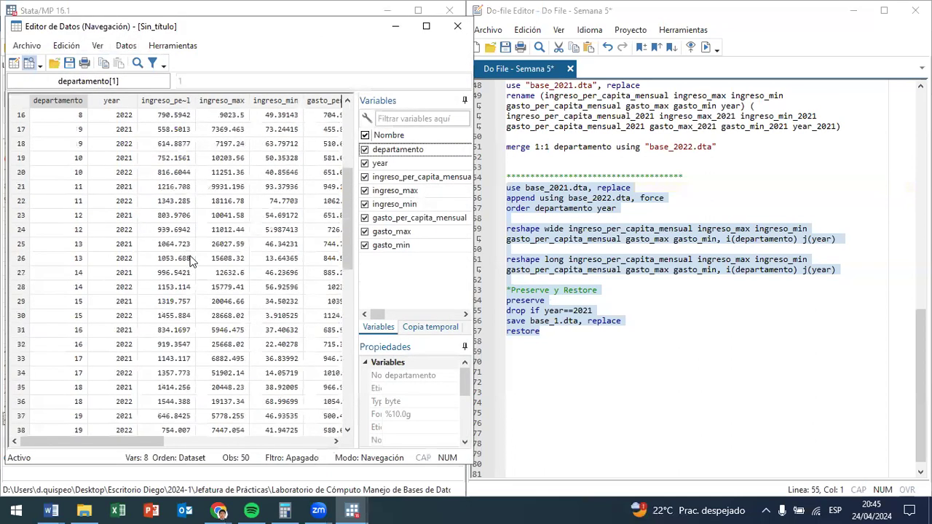
pyautogui.click(457, 27)
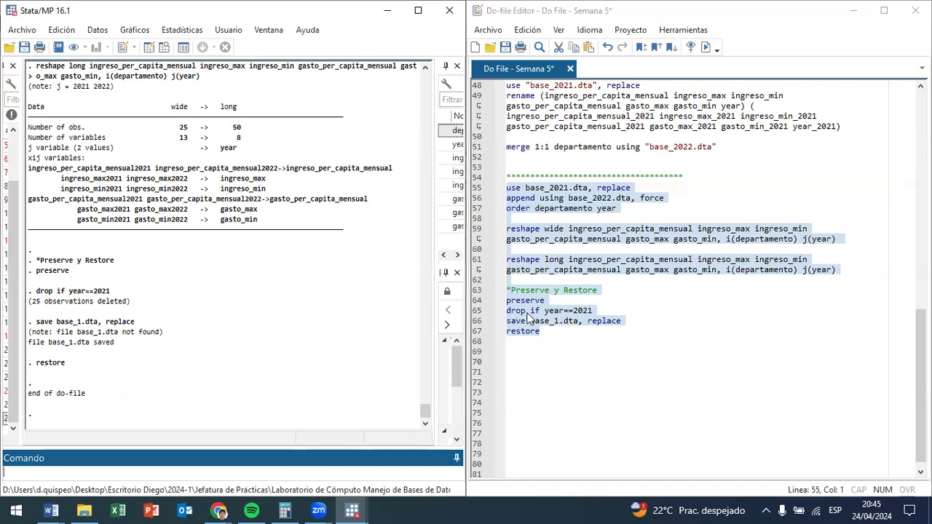
# Open base_1 from the Semana 5 folder in File Explorer with Stata 16 and check the year values of its observations.
pyautogui.click(98, 509)
pyautogui.doubleClick(226, 169)
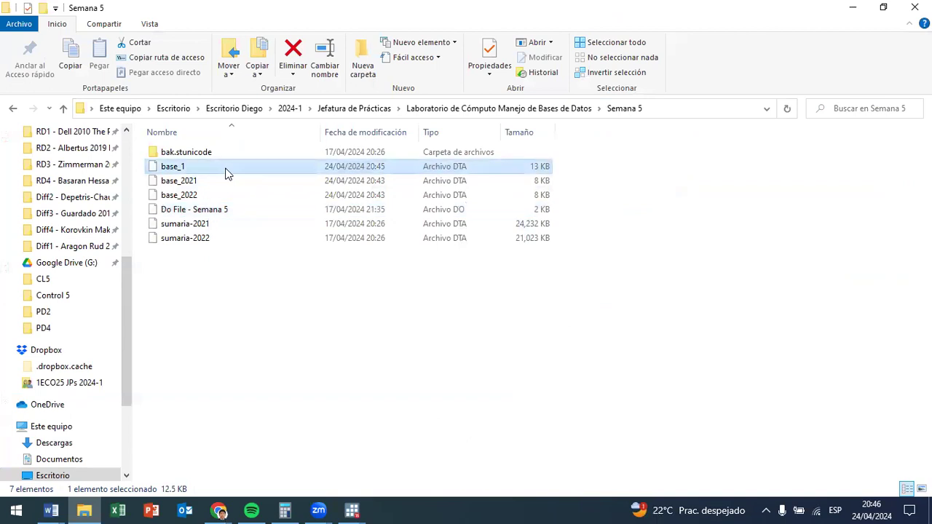
pyautogui.click(488, 314)
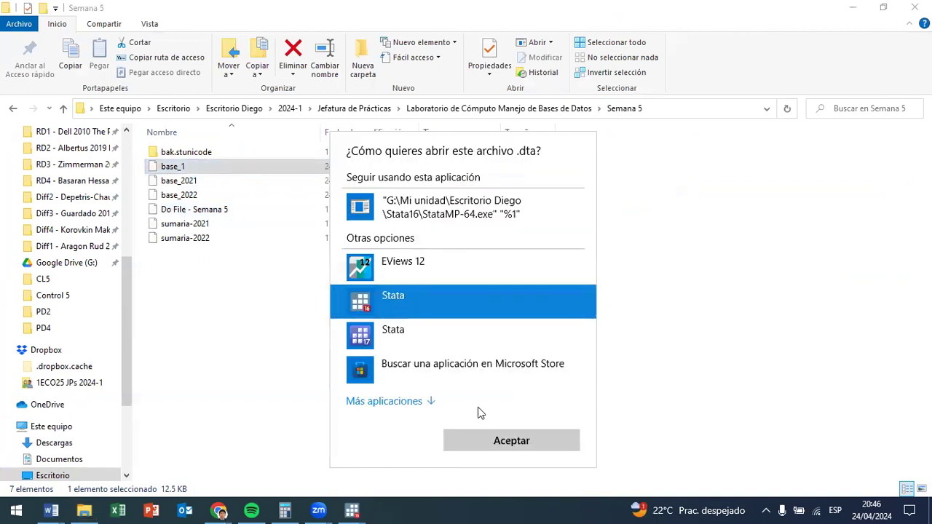
pyautogui.click(501, 441)
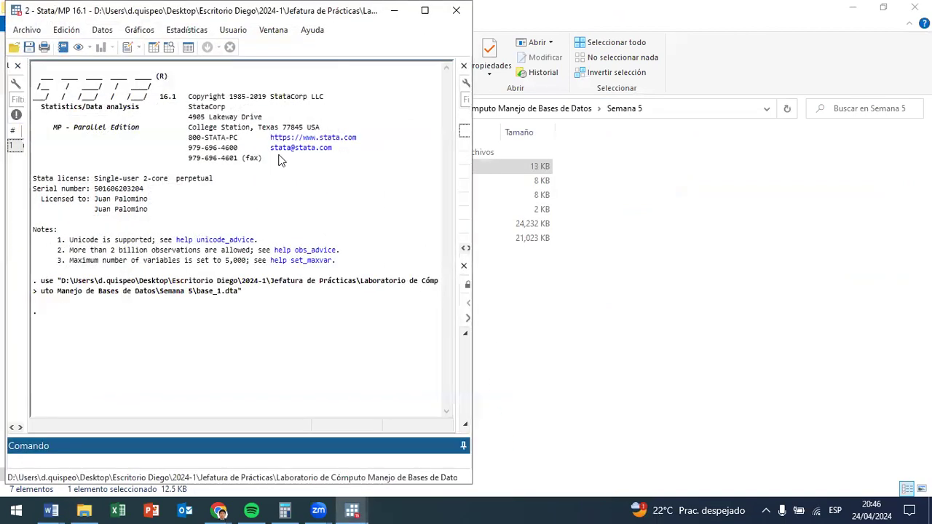
pyautogui.click(171, 48)
pyautogui.scroll(-4, 196, 169)
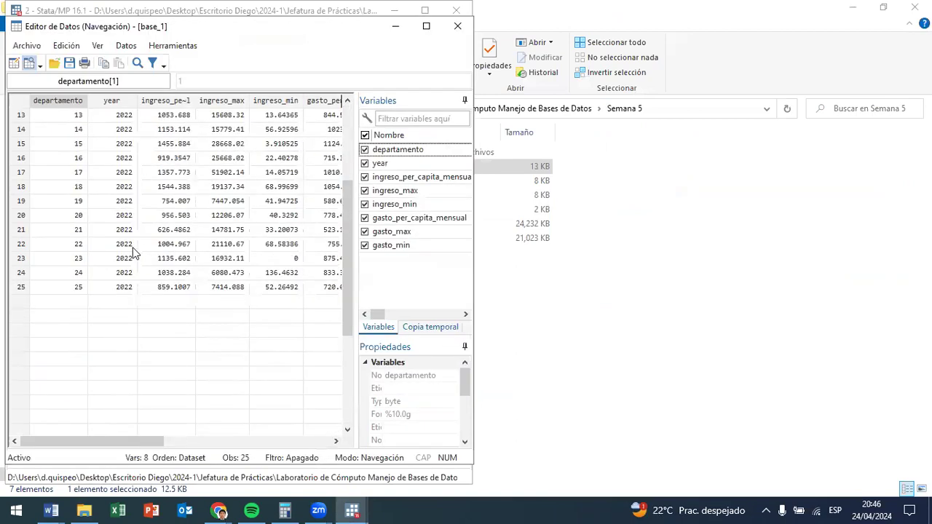
pyautogui.moveTo(125, 288); pyautogui.dragTo(117, 11)
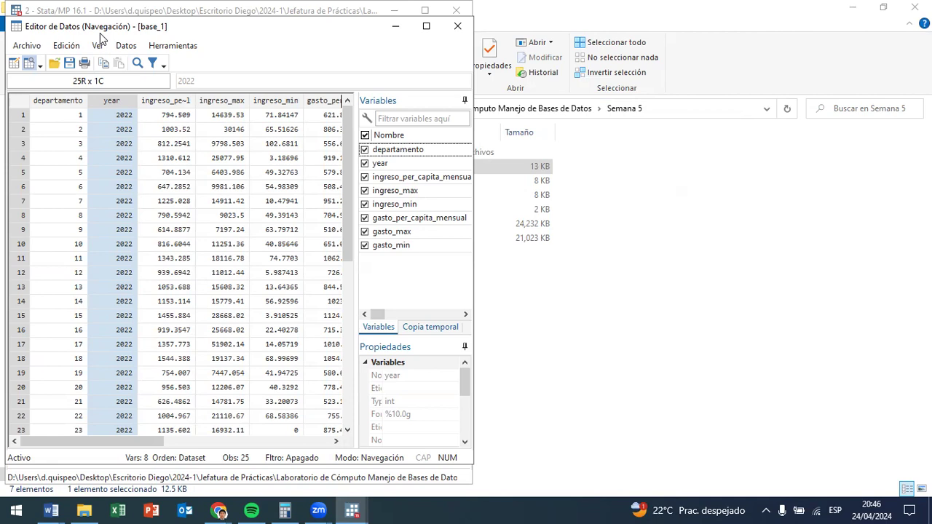
pyautogui.click(864, 9)
pyautogui.click(396, 26)
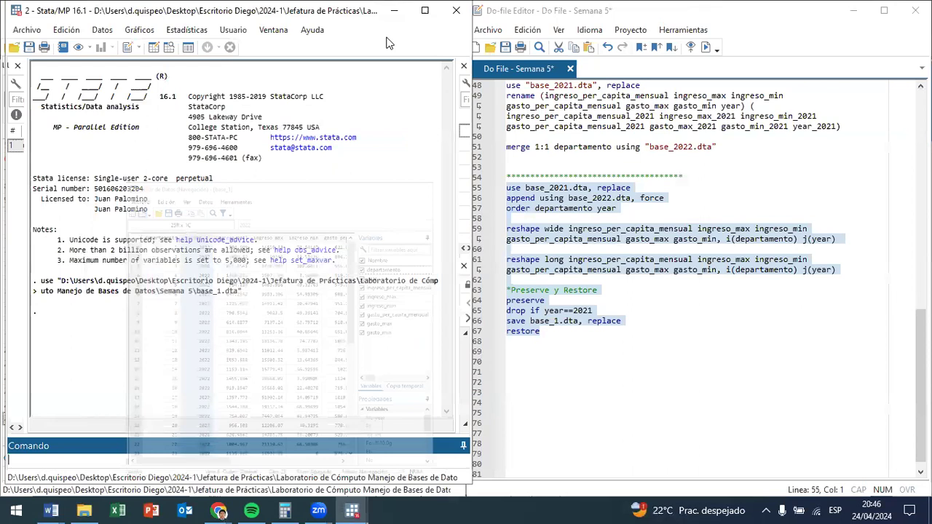
# Add a *Duplicates comment below restore with the command help duplicates under it, and run that command.
pyautogui.click(580, 340)
pyautogui.scroll(1, 580, 341)
pyautogui.scroll(1, 580, 341)
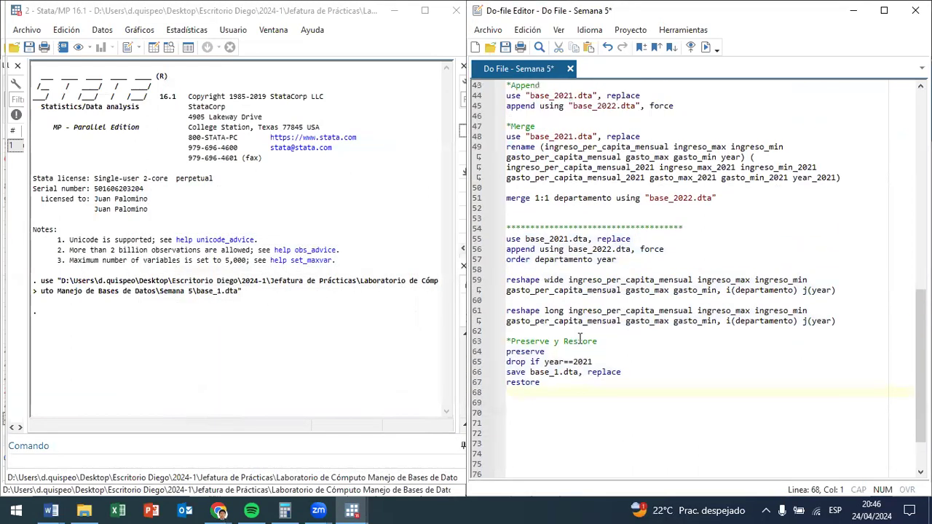
pyautogui.scroll(-2, 580, 340)
pyautogui.click(580, 339)
pyautogui.write('*')
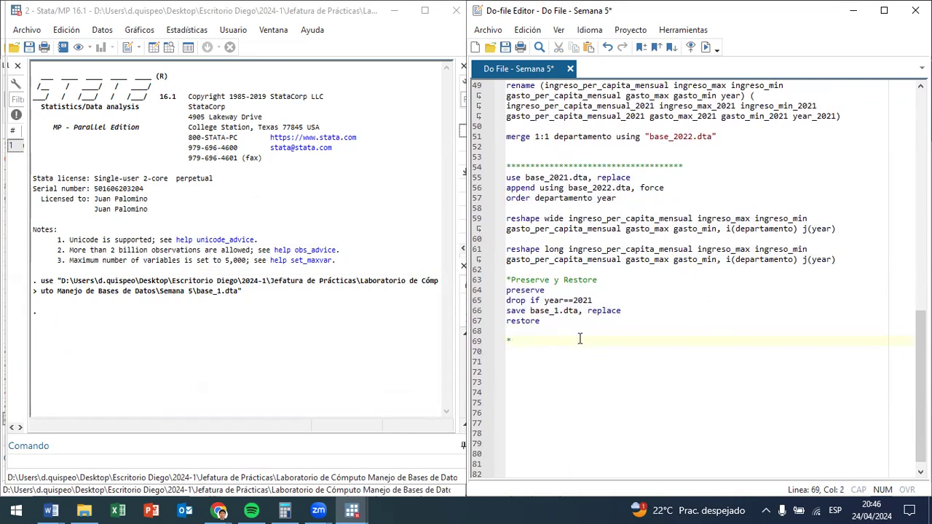
pyautogui.write('Duplicates')
pyautogui.press('Return')
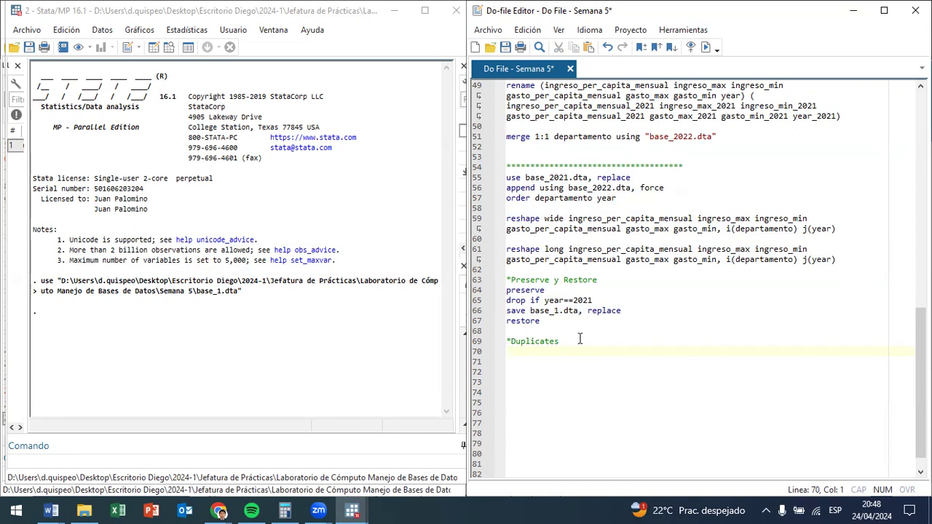
pyautogui.write('help duplicates')
pyautogui.hotkey('ctrl', 'd')
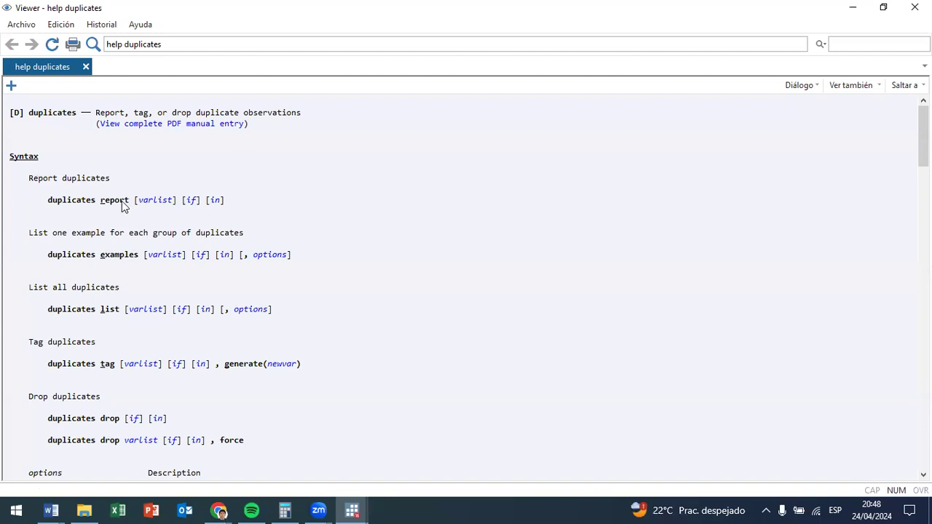
# Examine the help syntax for duplicates report, examples, list, tag with generate(newvar), and drop with the force option.
pyautogui.moveTo(97, 203); pyautogui.dragTo(42, 208)
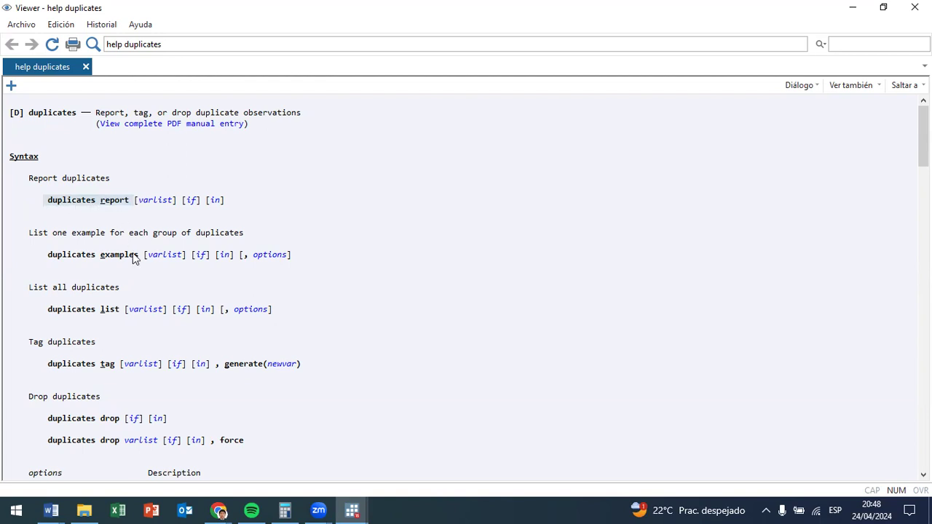
pyautogui.moveTo(138, 259); pyautogui.dragTo(47, 251)
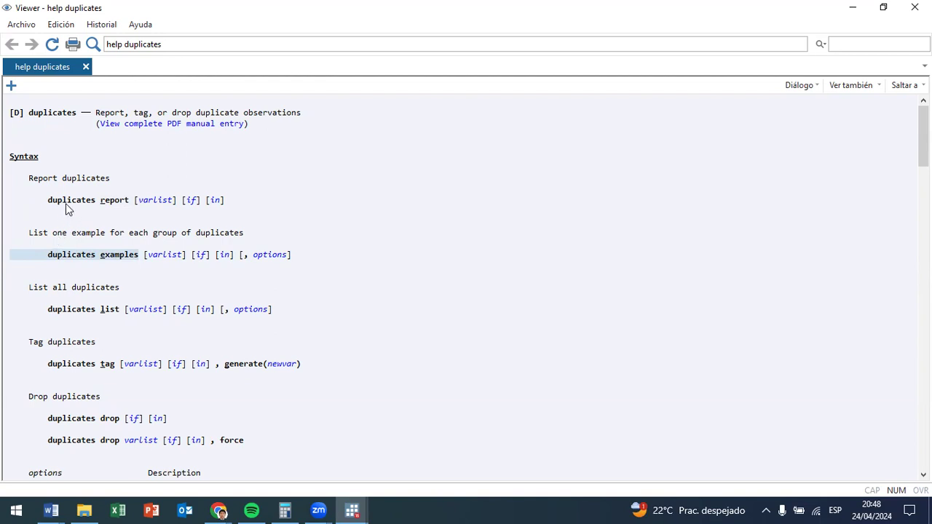
pyautogui.click(113, 315)
pyautogui.moveTo(117, 312); pyautogui.dragTo(47, 311)
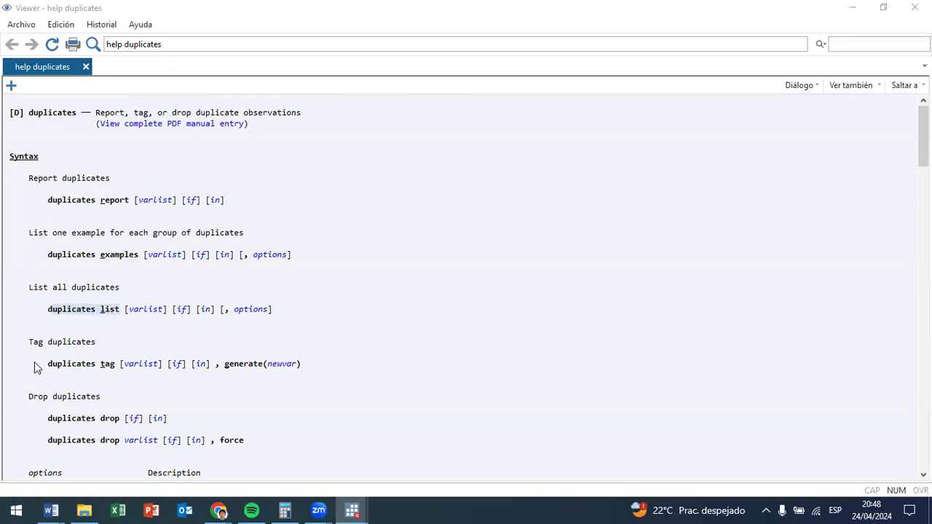
pyautogui.moveTo(34, 362); pyautogui.dragTo(111, 370)
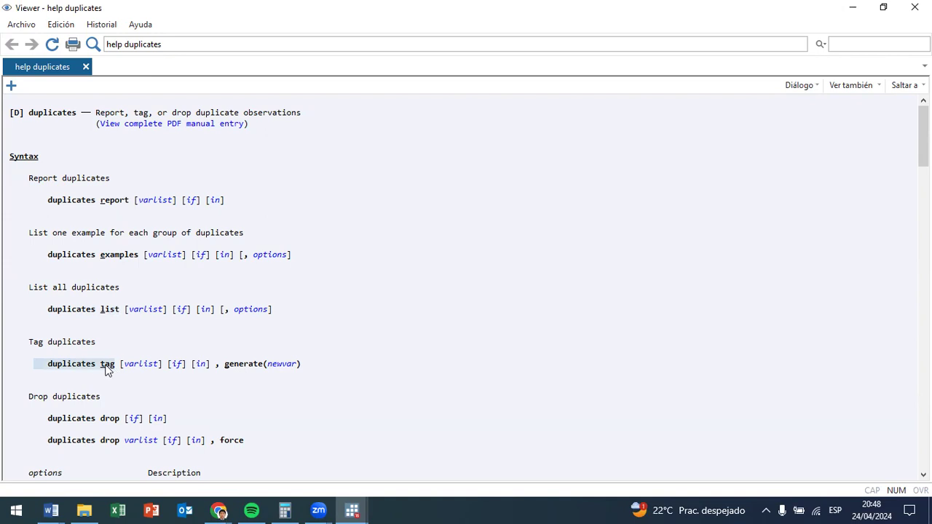
pyautogui.moveTo(234, 369); pyautogui.dragTo(298, 373)
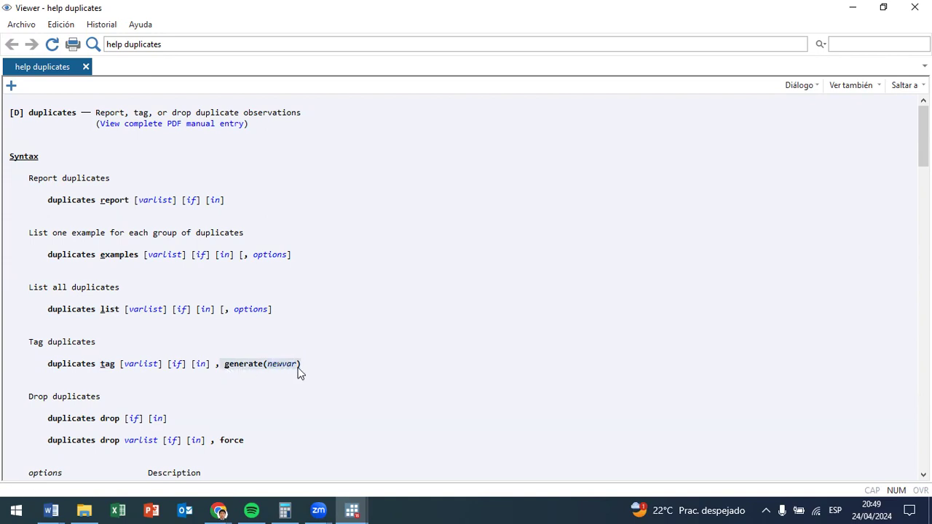
pyautogui.scroll(-4, 305, 372)
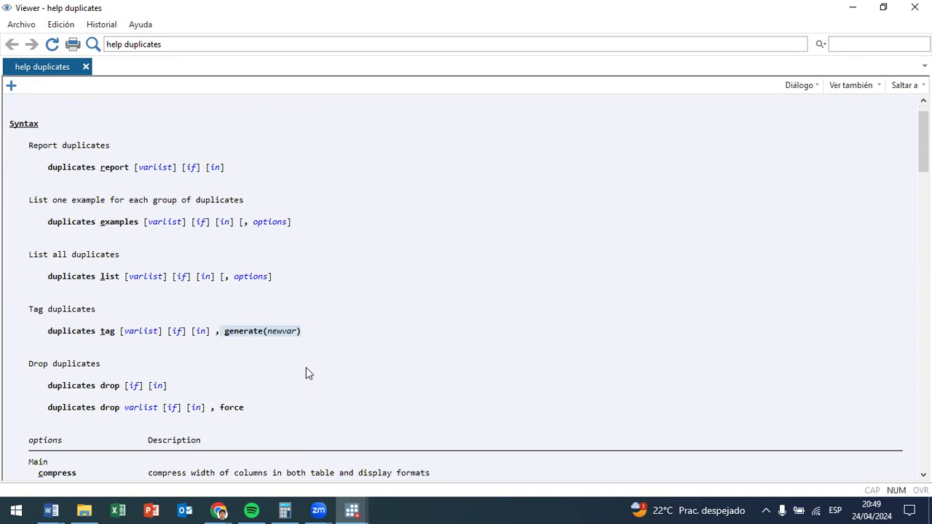
pyautogui.moveTo(45, 286); pyautogui.dragTo(117, 290)
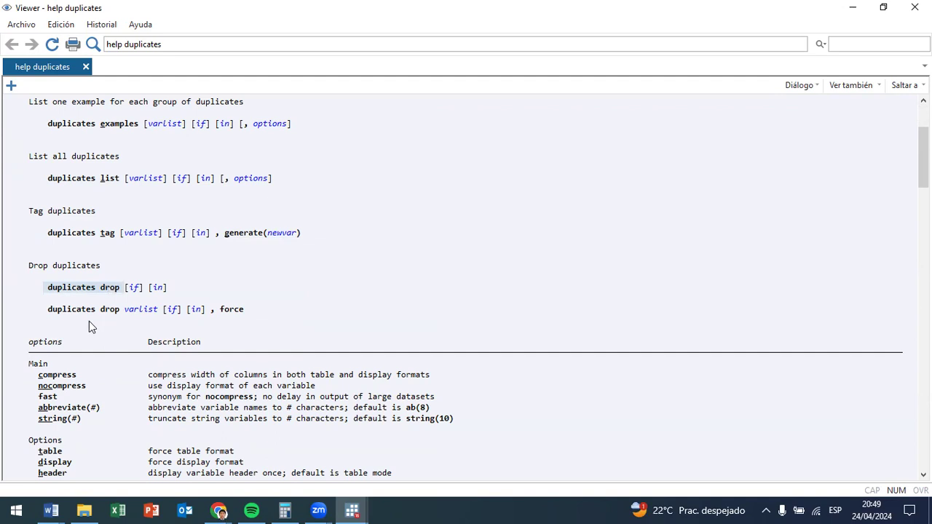
pyautogui.click(234, 319)
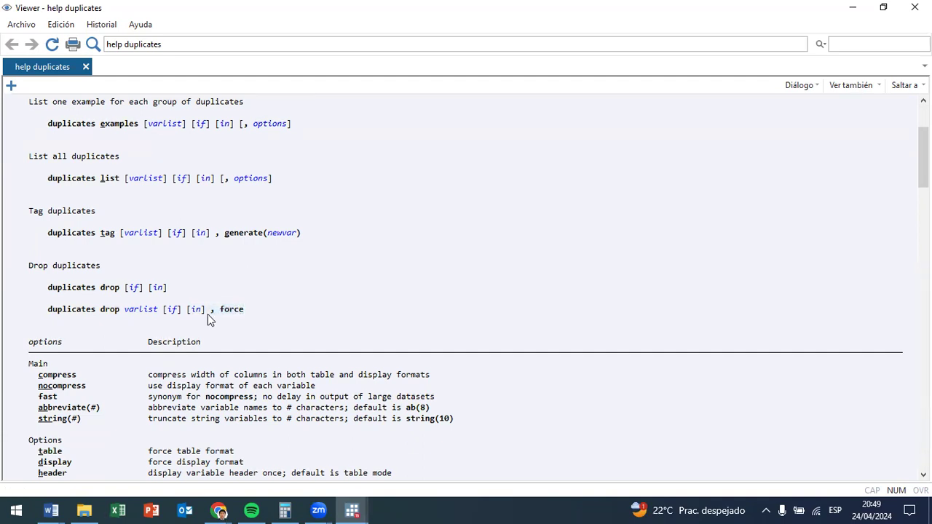
pyautogui.moveTo(244, 312); pyautogui.dragTo(213, 317)
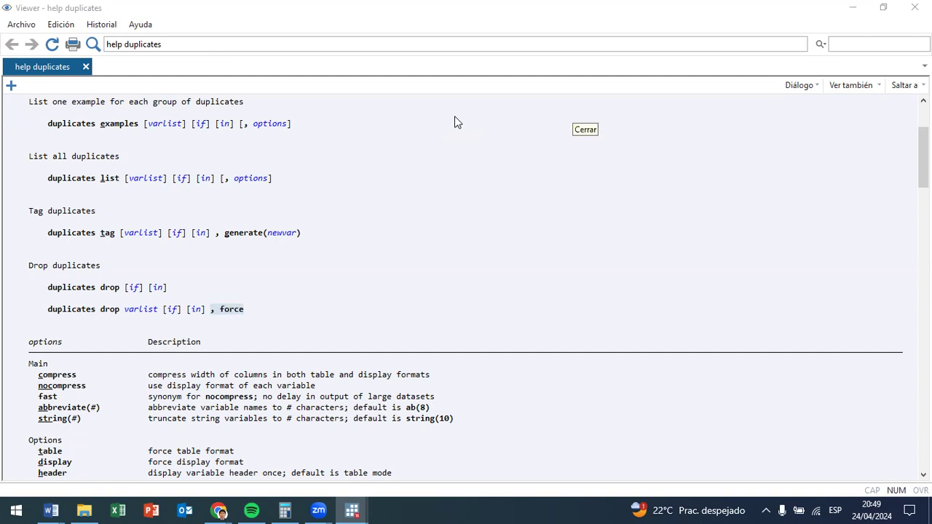
pyautogui.click(850, 8)
# Insert a slash before base_1.dta in the save command and enclose the file path in double quotes.
pyautogui.click(531, 310)
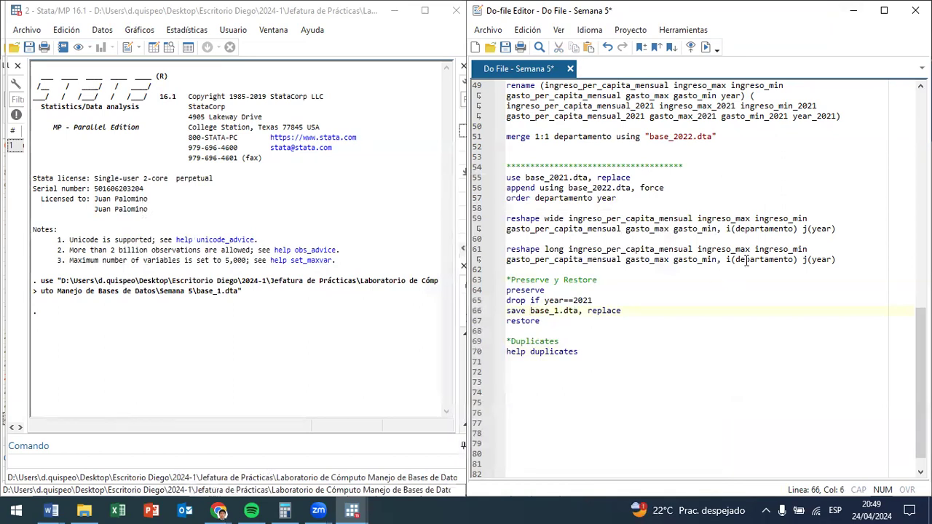
pyautogui.write('"/')
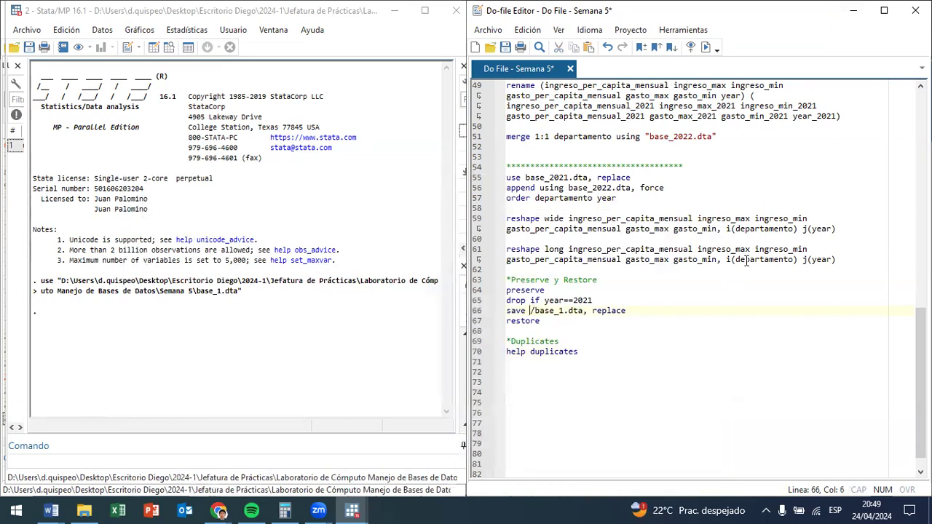
pyautogui.press('Right')
pyautogui.press('Right')
pyautogui.press('Right')
pyautogui.press('Right')
pyautogui.press('Right')
pyautogui.press('Right')
pyautogui.press('Right')
pyautogui.press('Right')
pyautogui.press('Right')
pyautogui.press('Right')
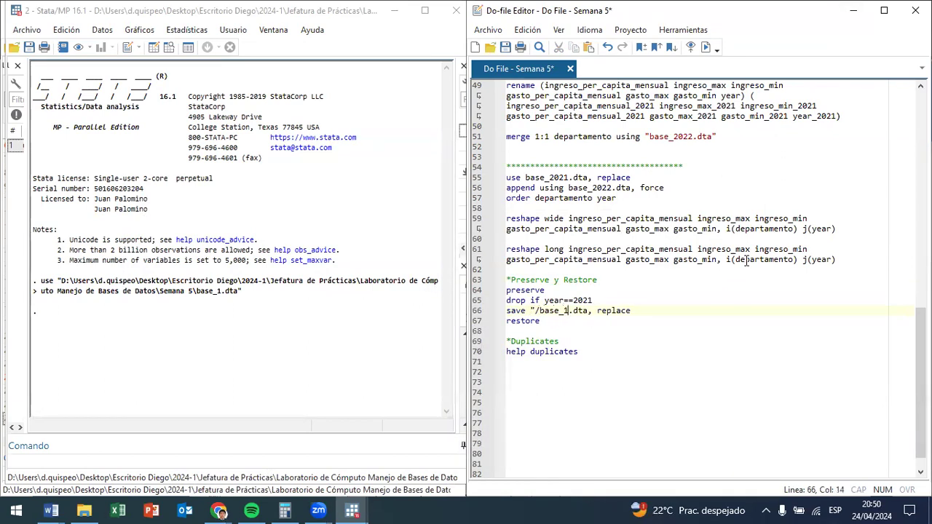
pyautogui.write('"')
# Copy the path of the folder containing 2024-1 in File Explorer and insert it before /base_1.dta in the save command.
pyautogui.click(83, 510)
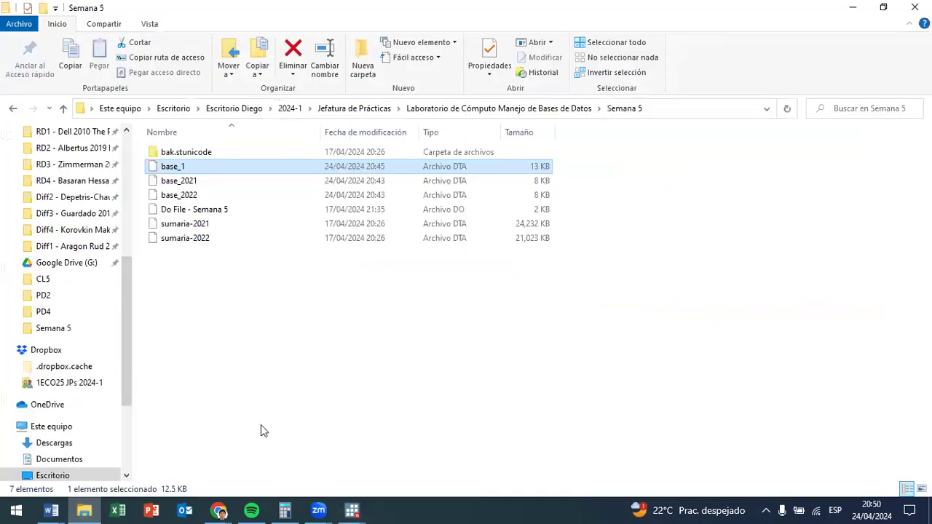
pyautogui.click(237, 110)
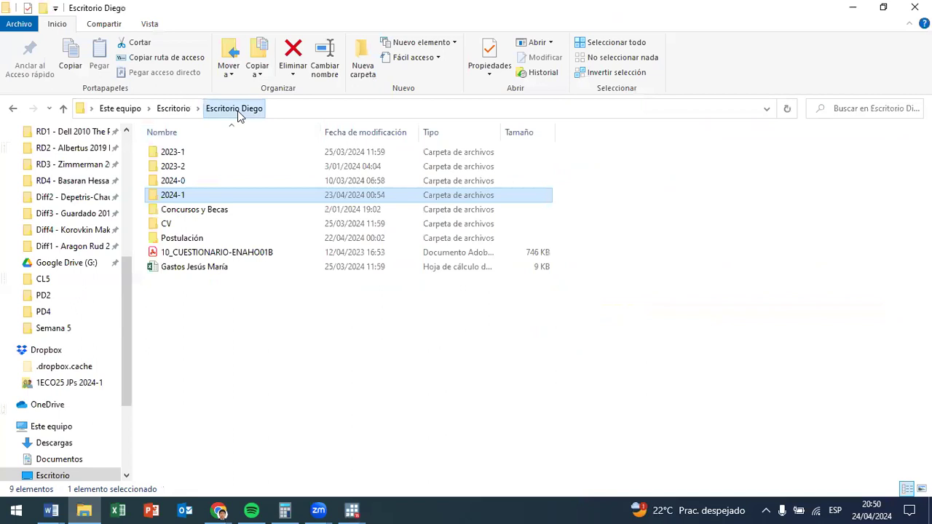
pyautogui.click(304, 112)
pyautogui.hotkey('ctrl', 'c')
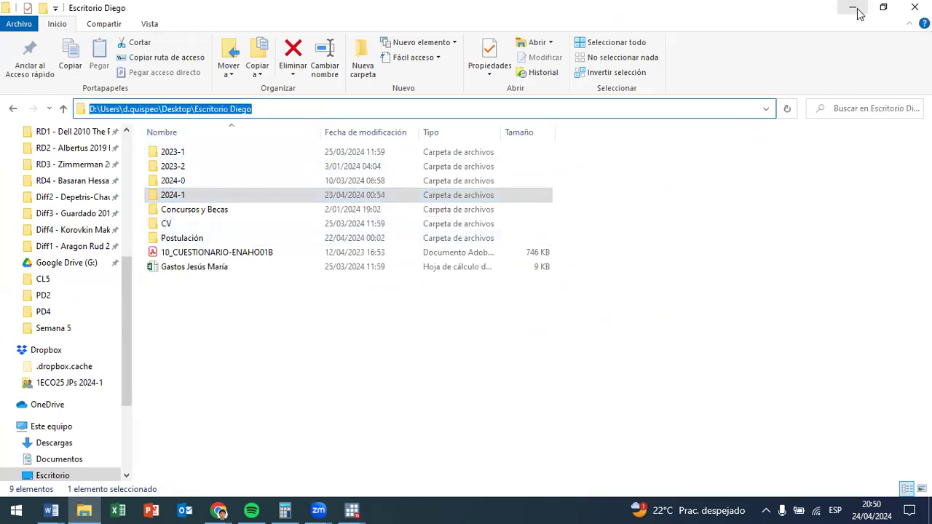
pyautogui.click(853, 9)
pyautogui.click(534, 310)
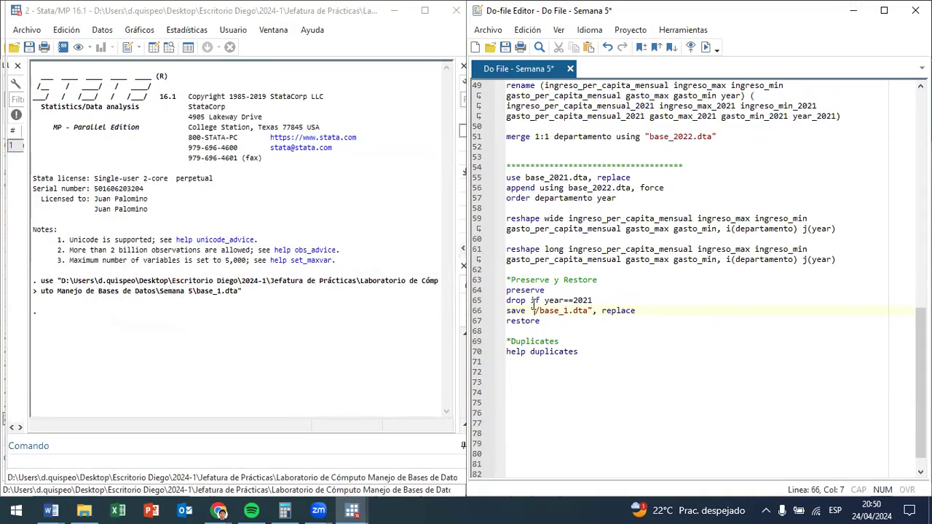
pyautogui.hotkey('ctrl', 'v')
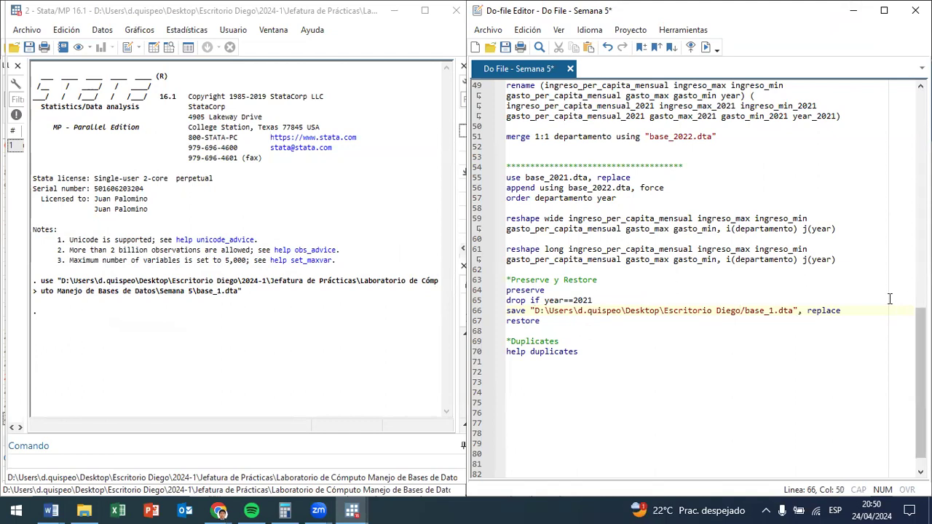
# Remove the folder path and slash from the save command so that it reads save "base_1.dta", replace.
pyautogui.moveTo(746, 311); pyautogui.dragTo(532, 313)
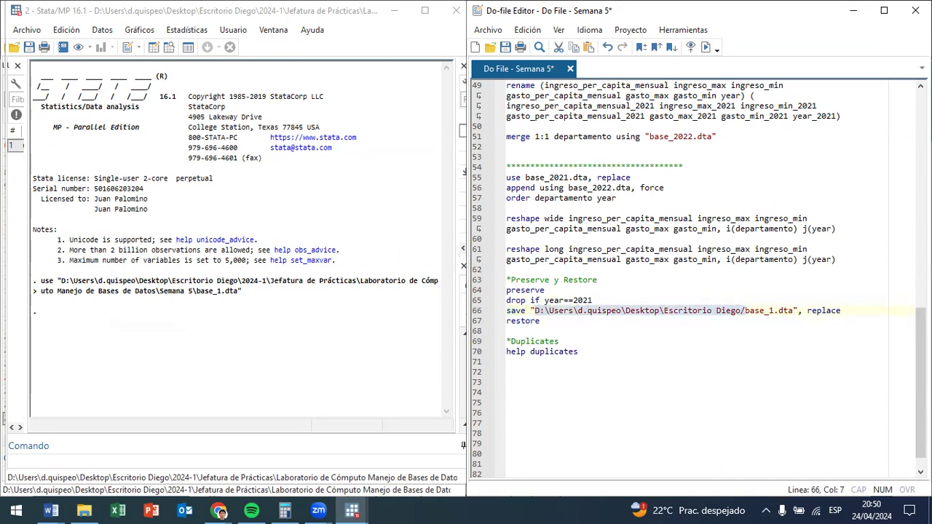
pyautogui.press('BackSpace')
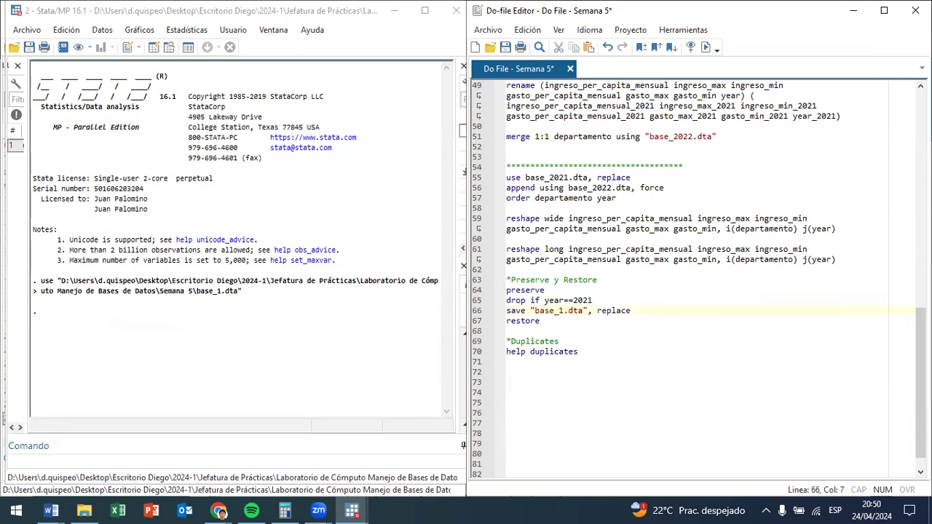
# Add the command duplicates report departamento below help duplicates and run it.
pyautogui.click(622, 348)
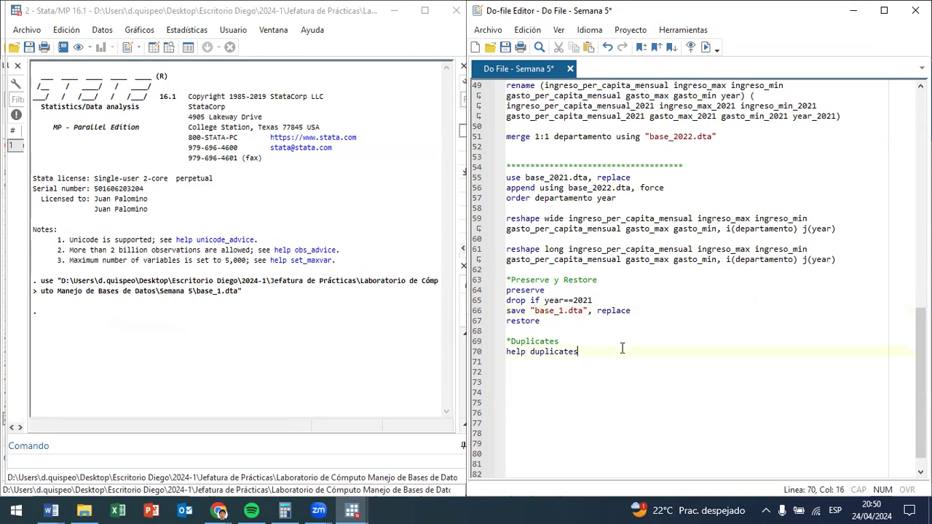
pyautogui.press('Return')
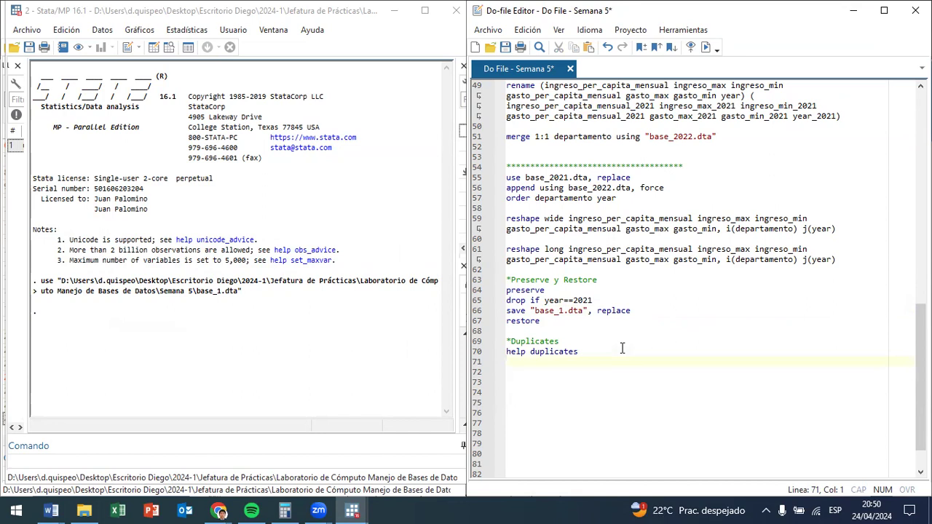
pyautogui.write('dupl')
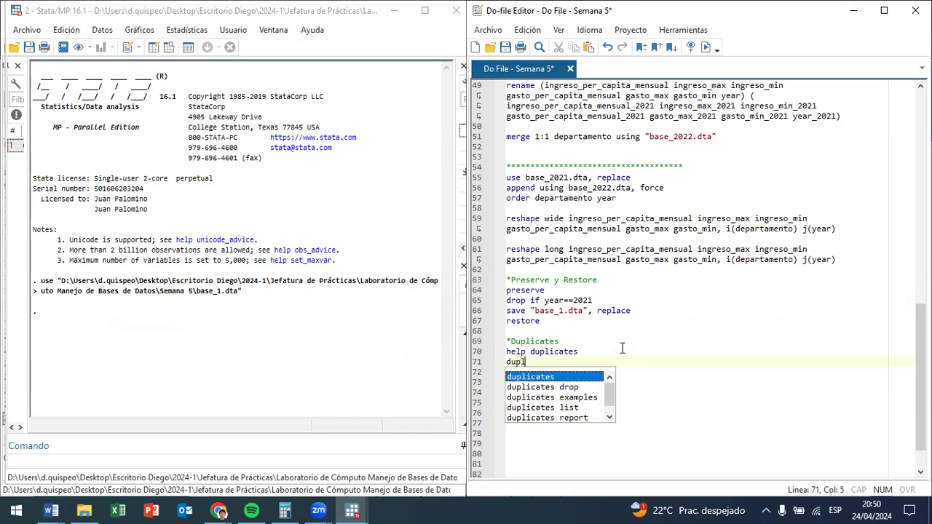
pyautogui.write('icate')
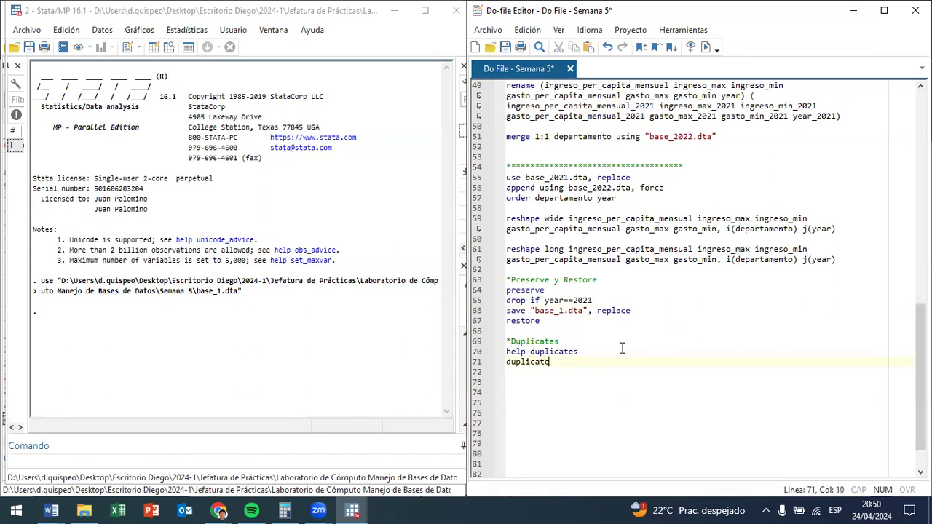
pyautogui.write('s repor')
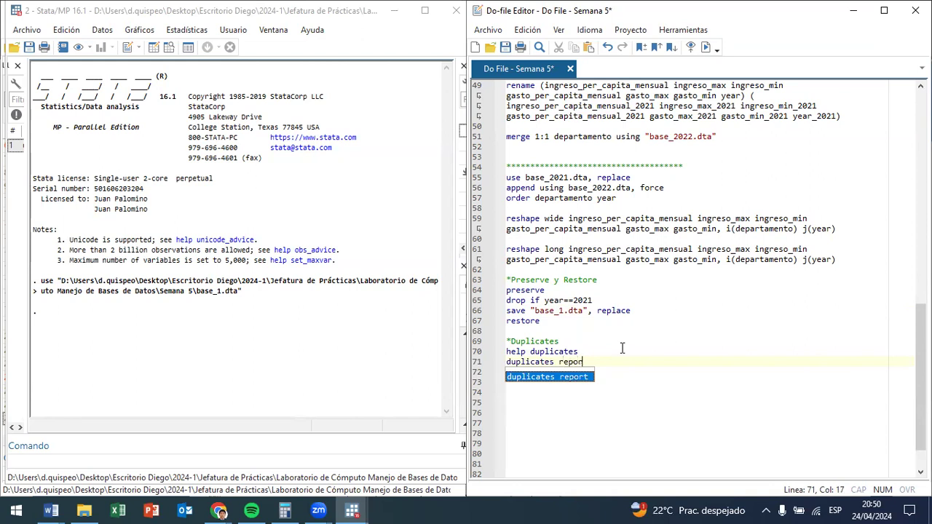
pyautogui.write('t')
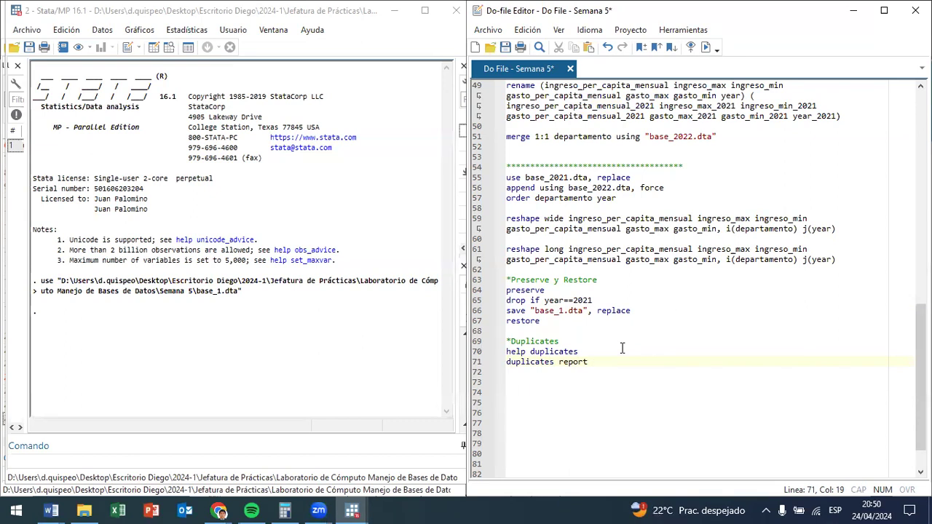
pyautogui.write('de')
pyautogui.write('art')
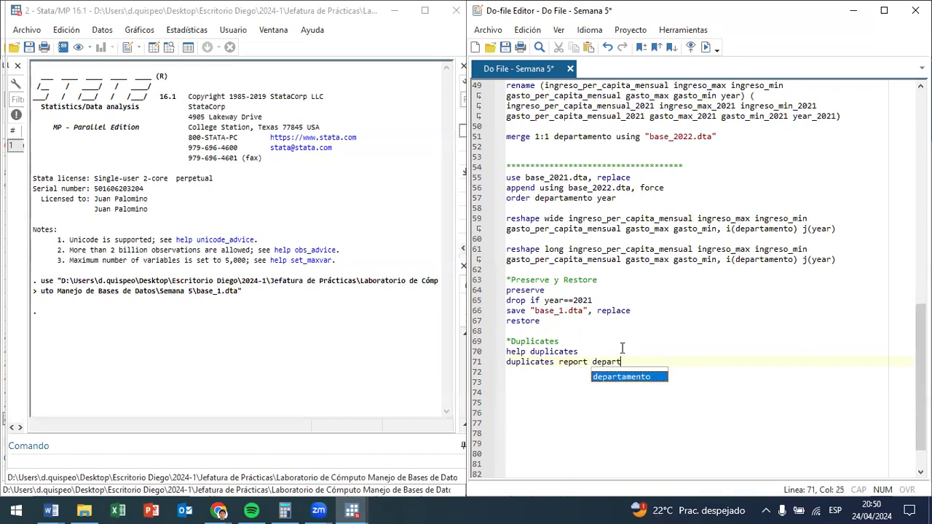
pyautogui.write('amento')
pyautogui.click(569, 362)
pyautogui.moveTo(570, 362); pyautogui.dragTo(596, 362)
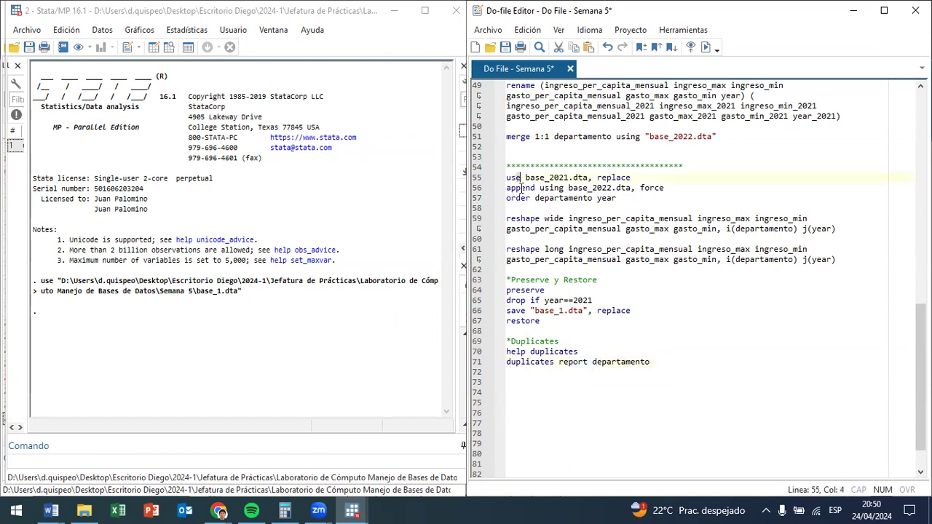
# Switch to the Stata window holding the report output and examine its copies, observations and surplus figures for departamento.
pyautogui.moveTo(512, 177); pyautogui.dragTo(544, 357)
pyautogui.click(351, 510)
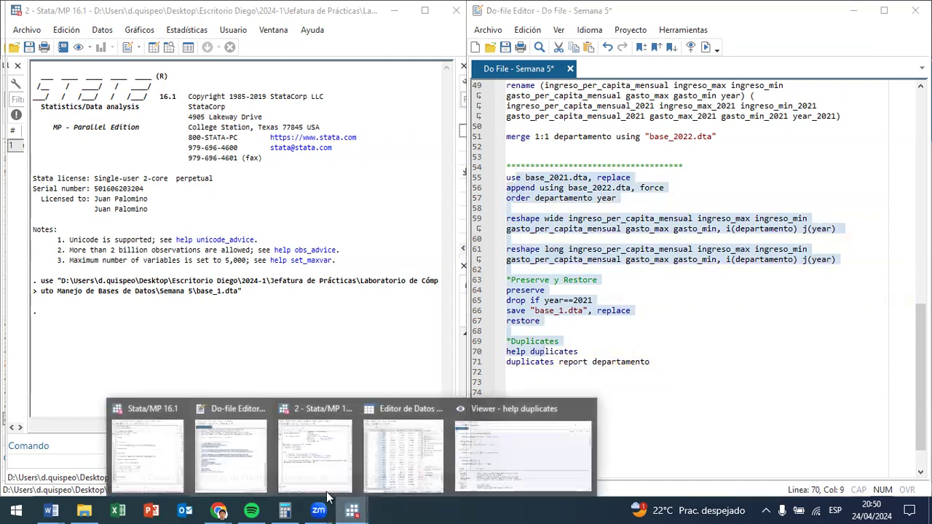
pyautogui.click(155, 458)
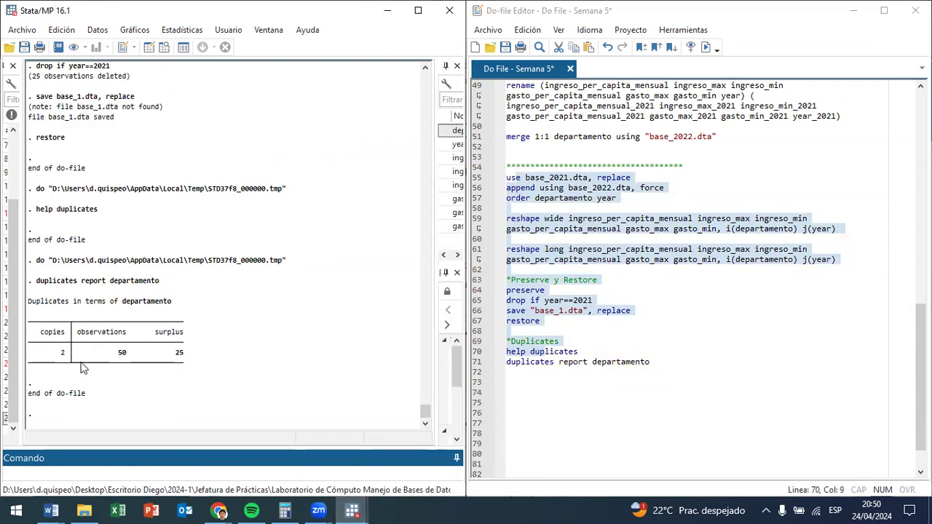
pyautogui.moveTo(60, 357); pyautogui.dragTo(70, 364)
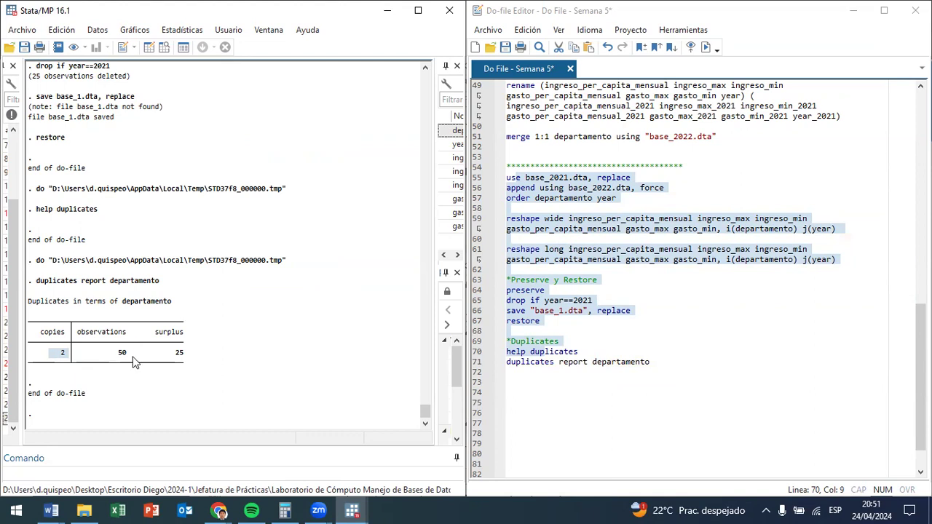
pyautogui.tripleClick(180, 354)
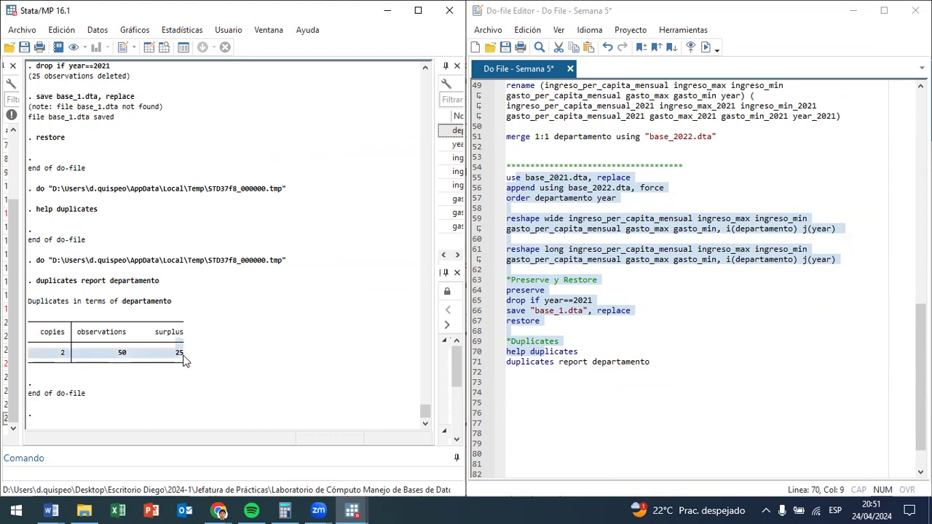
pyautogui.doubleClick(182, 357)
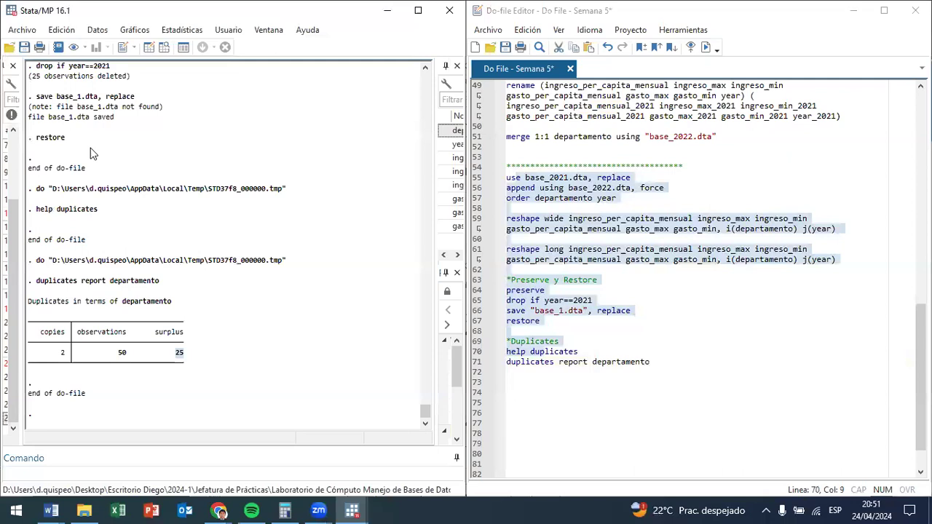
# Browse the dataset and compare the departamento and year values of the first observations to see how each departamento repeats.
pyautogui.click(163, 46)
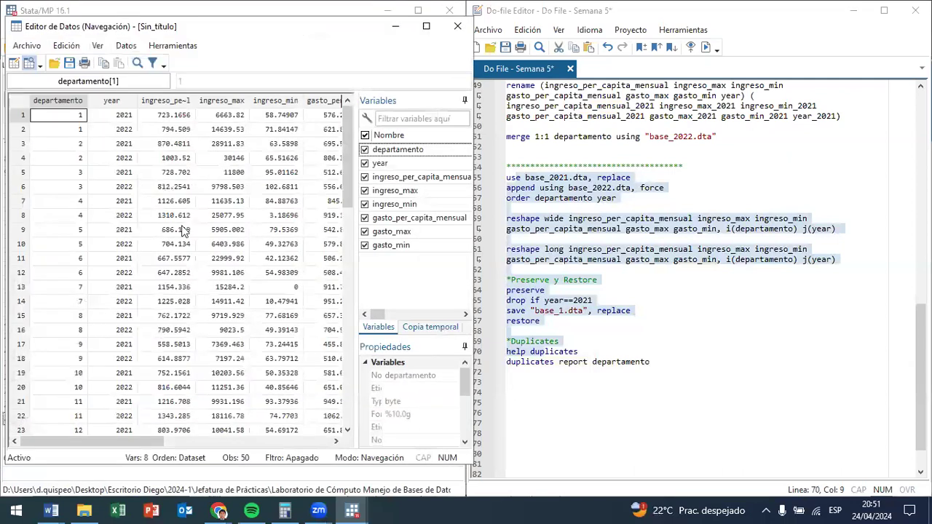
pyautogui.moveTo(82, 116); pyautogui.dragTo(98, 117)
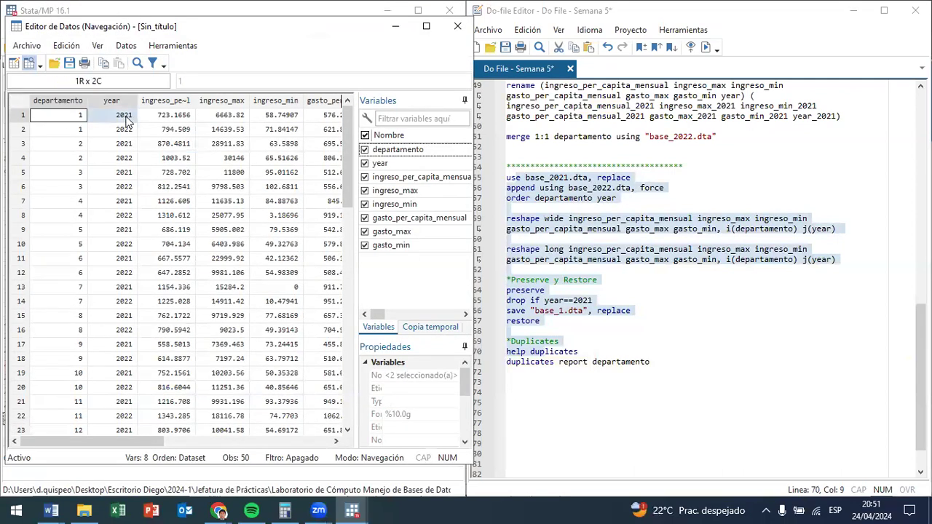
pyautogui.click(71, 118)
pyautogui.press('Right')
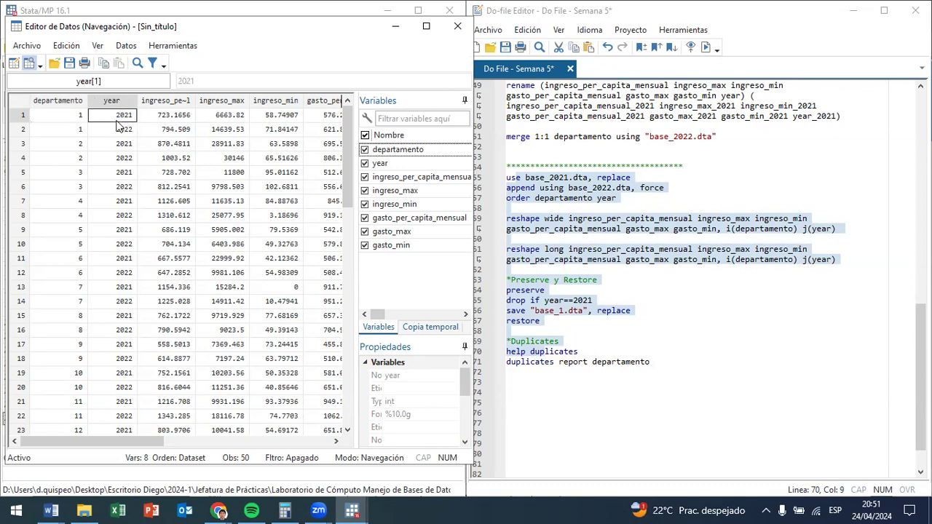
pyautogui.scroll(-2, 78, 187)
pyautogui.scroll(2, 79, 195)
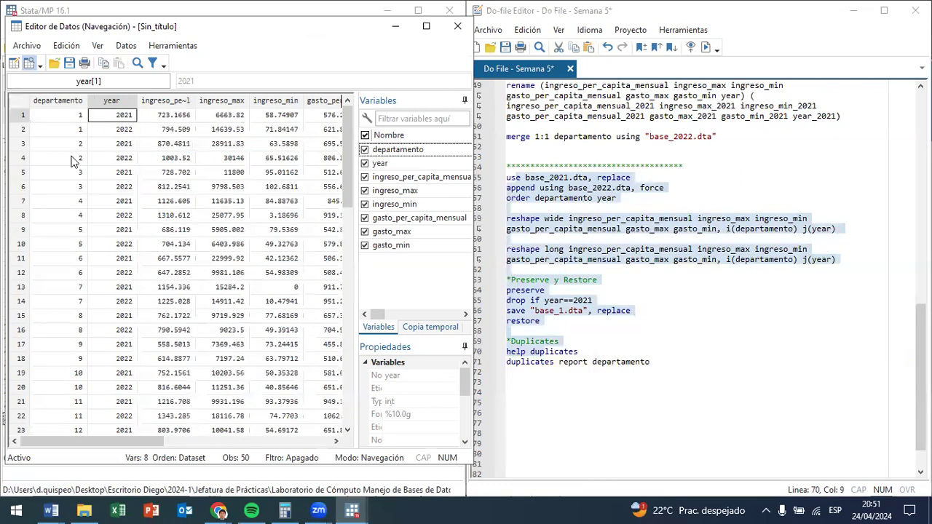
pyautogui.click(77, 117)
pyautogui.click(125, 120)
pyautogui.scroll(-5, 106, 315)
pyautogui.scroll(5, 115, 269)
pyautogui.click(134, 136)
pyautogui.click(107, 144)
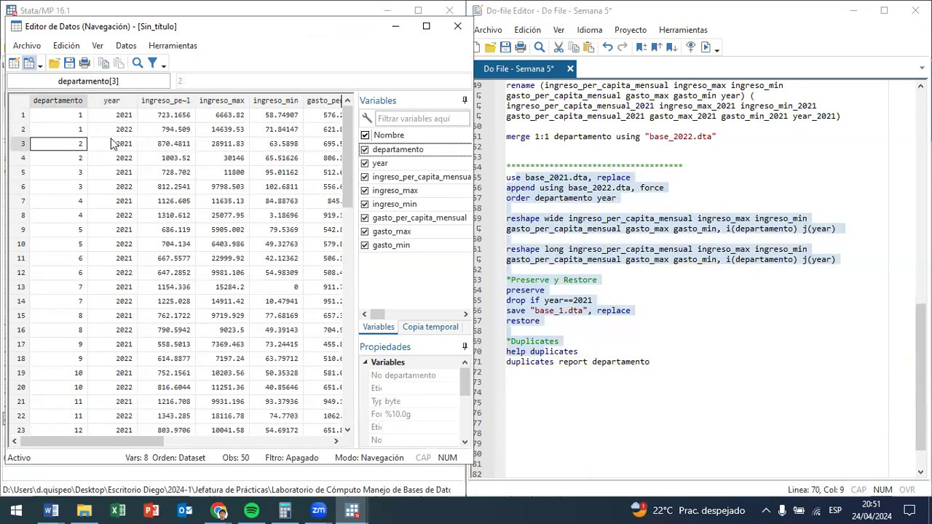
pyautogui.click(112, 144)
pyautogui.click(109, 160)
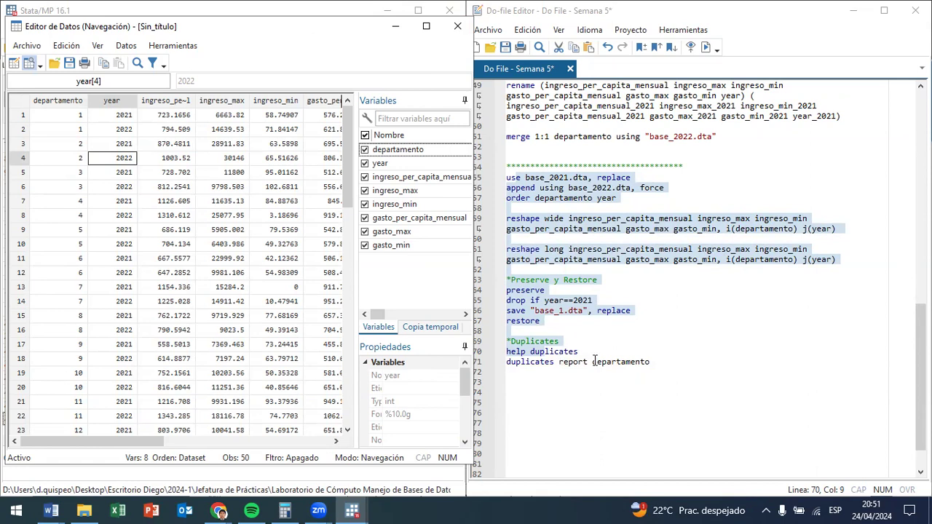
# Add year to the duplicates report departamento command, close the data browser and run the extended command.
pyautogui.click(709, 362)
pyautogui.write('yaer')
pyautogui.press('BackSpace')
pyautogui.press('BackSpace')
pyautogui.press('BackSpace')
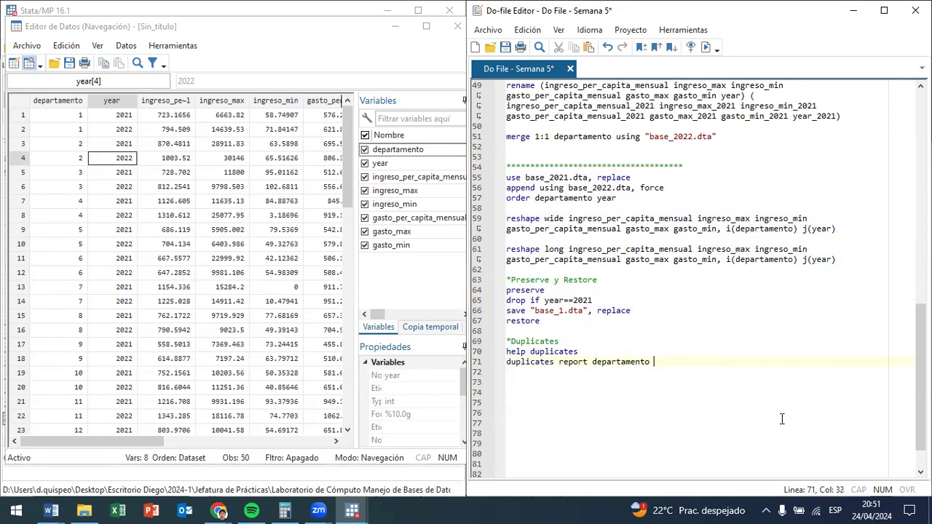
pyautogui.write('ear')
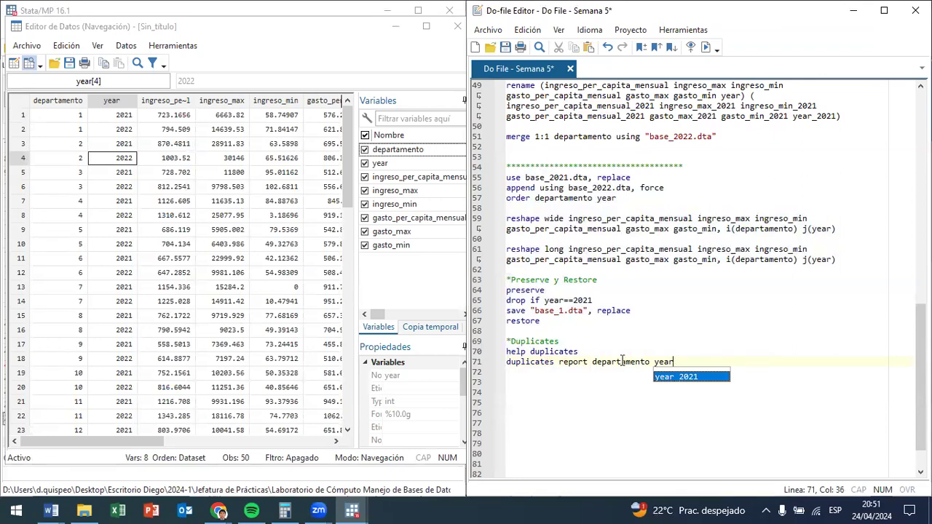
pyautogui.moveTo(594, 362); pyautogui.dragTo(698, 358)
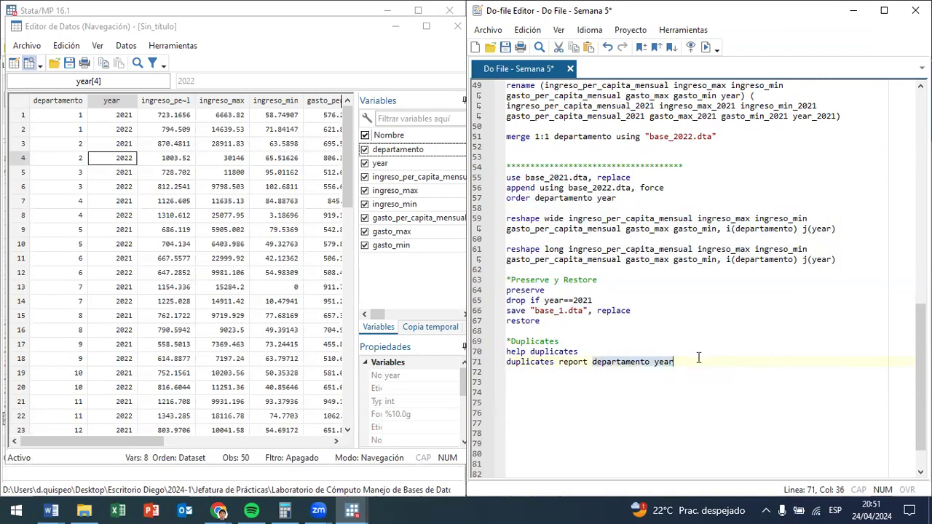
pyautogui.hotkey('ctrl', 'd')
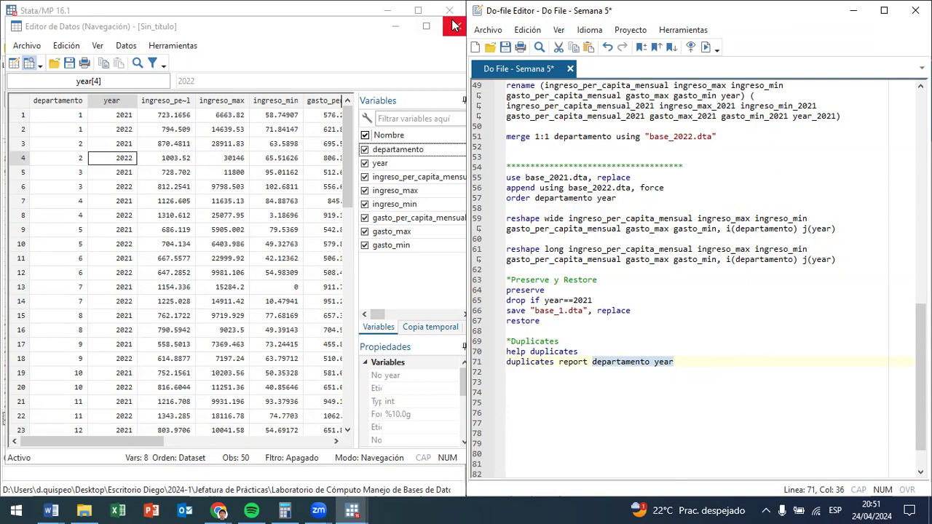
pyautogui.moveTo(508, 362); pyautogui.dragTo(588, 361)
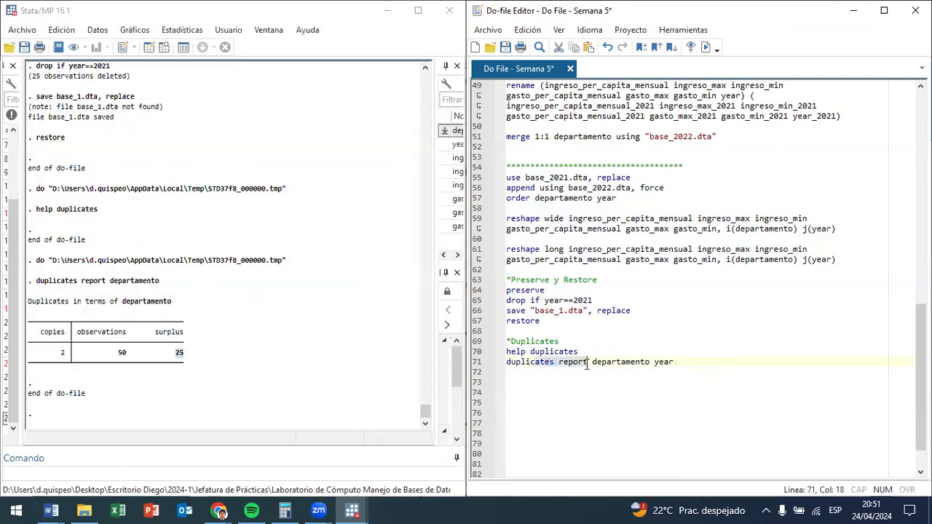
pyautogui.hotkey('ctrl', 'd')
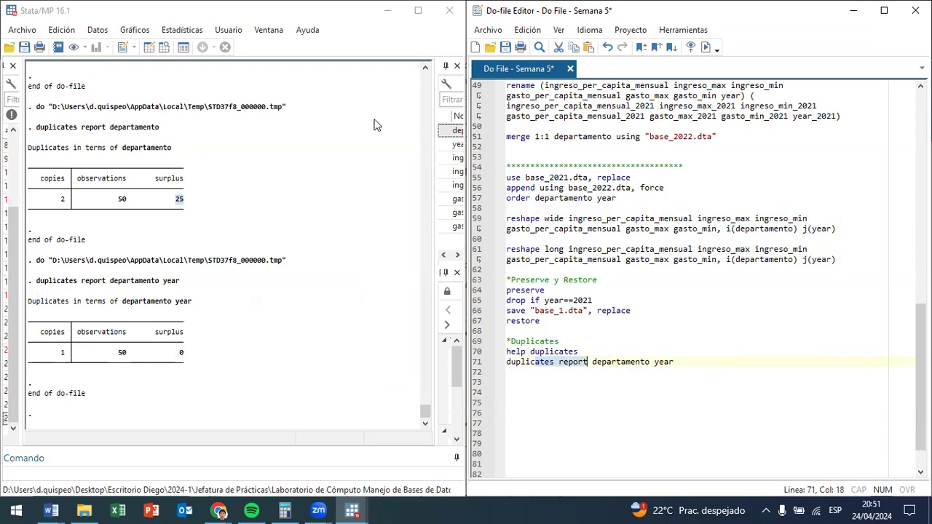
pyautogui.click(440, 161)
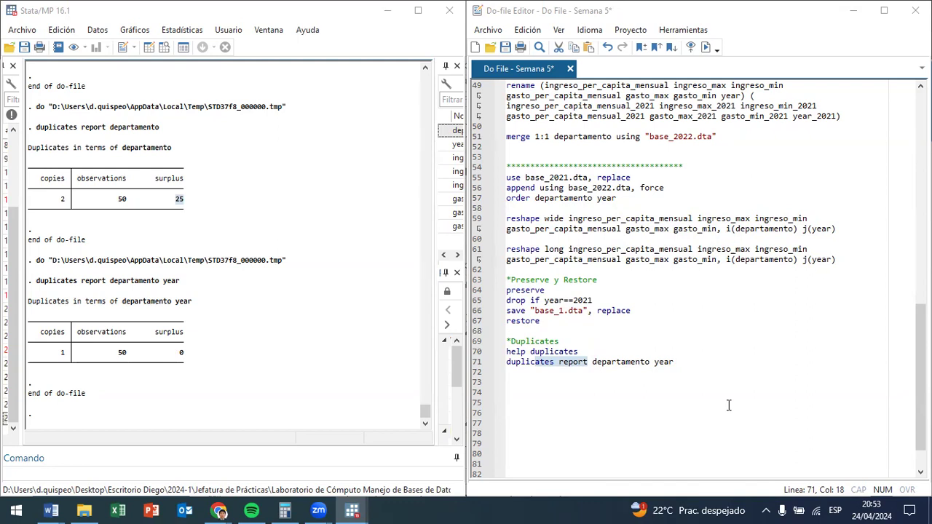
# Start a new command, duplicates list, on the line below duplicates report departamento year.
pyautogui.click(725, 362)
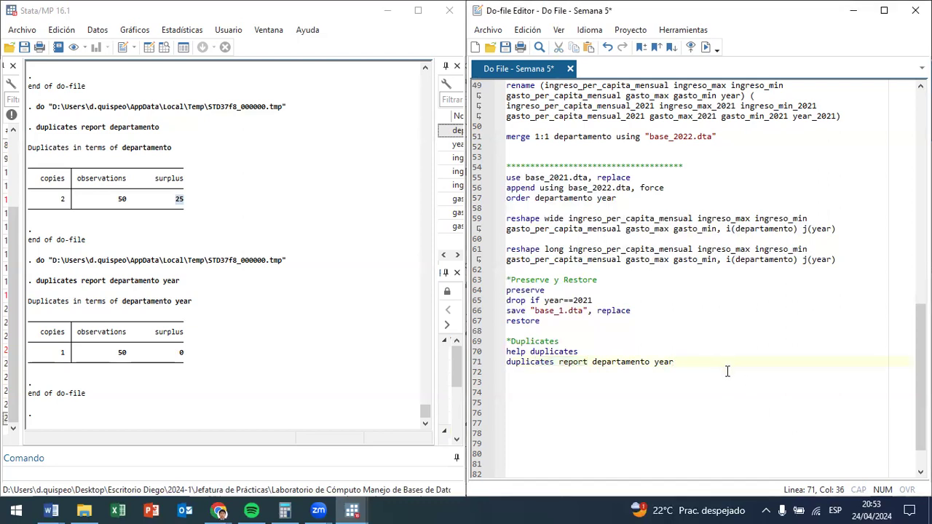
pyautogui.press('Return')
pyautogui.write('d')
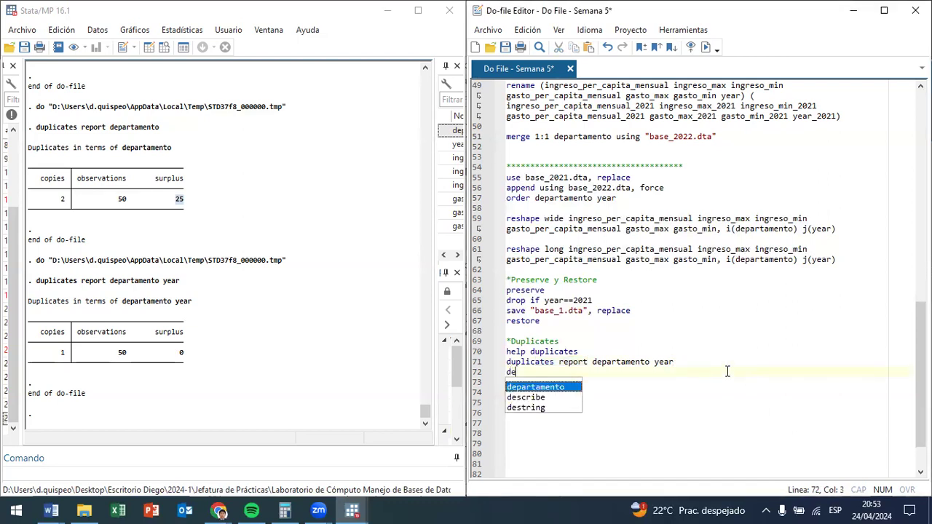
pyautogui.write('uplicates ')
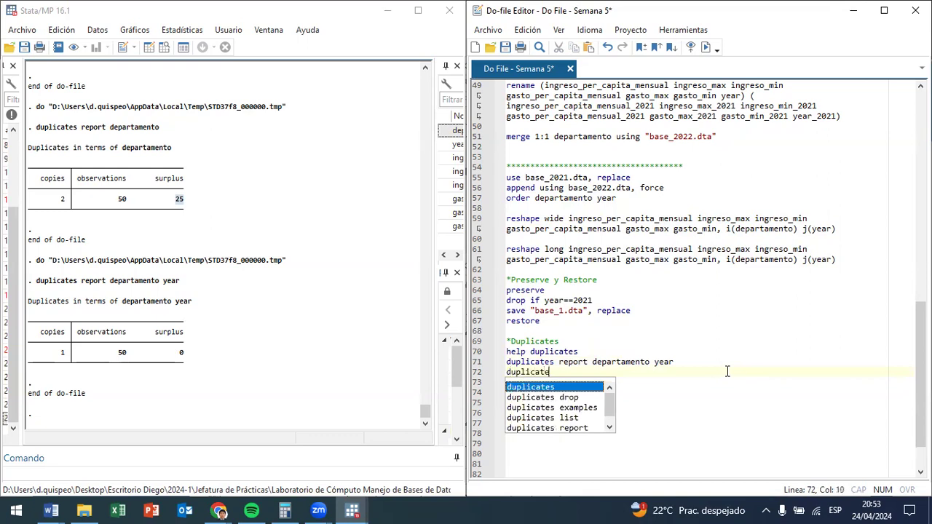
pyautogui.write('tag')
pyautogui.press('BackSpace')
pyautogui.press('BackSpace')
pyautogui.press('BackSpace')
pyautogui.press('BackSpace')
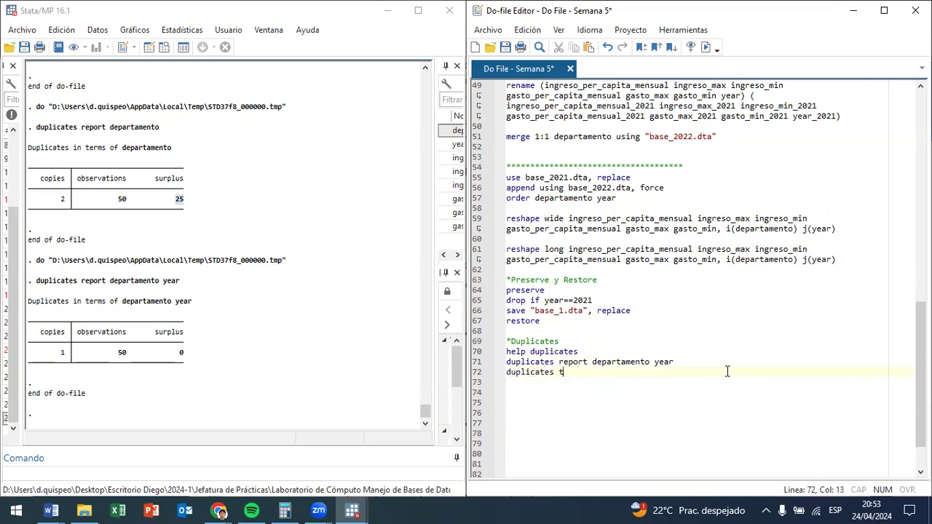
pyautogui.write('list')
# Copy departamento year from the report command onto the duplicates list line, run it and highlight the result message.
pyautogui.moveTo(674, 362); pyautogui.dragTo(592, 359)
pyautogui.hotkey('ctrl', 'c')
pyautogui.click(599, 372)
pyautogui.hotkey('ctrl', 'v')
pyautogui.moveTo(665, 372); pyautogui.dragTo(569, 366)
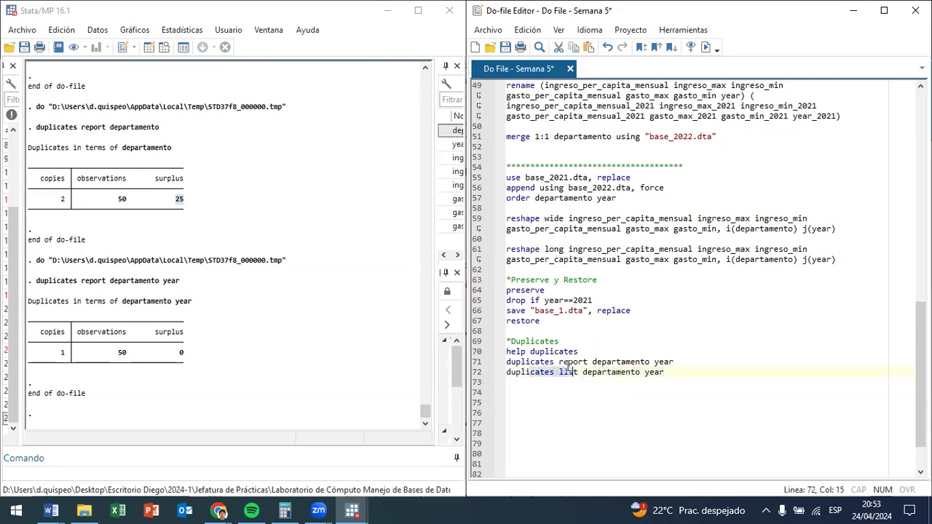
pyautogui.hotkey('ctrl', 'd')
pyautogui.moveTo(155, 362); pyautogui.dragTo(3, 356)
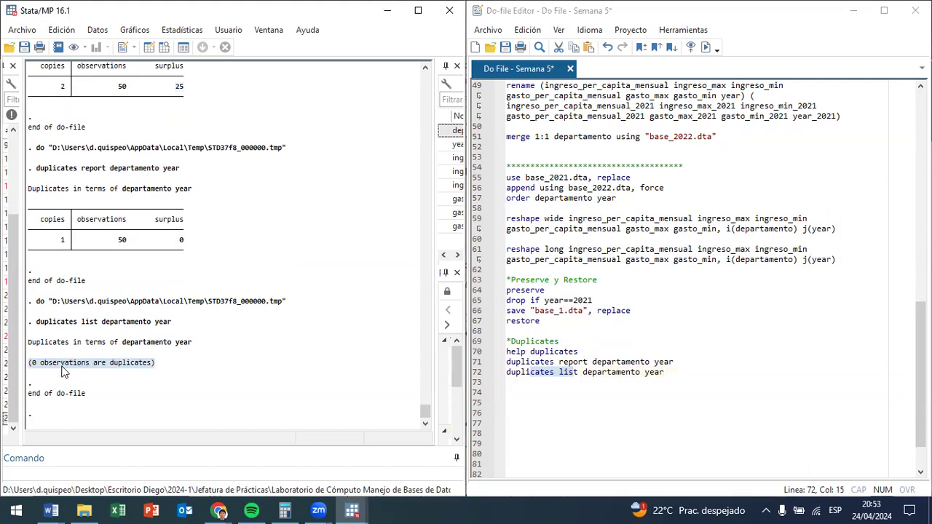
# Add the command duplicates tag departamento year, generate(d) below the duplicates list line.
pyautogui.click(707, 364)
pyautogui.click(681, 372)
pyautogui.press('Return')
pyautogui.write('dup')
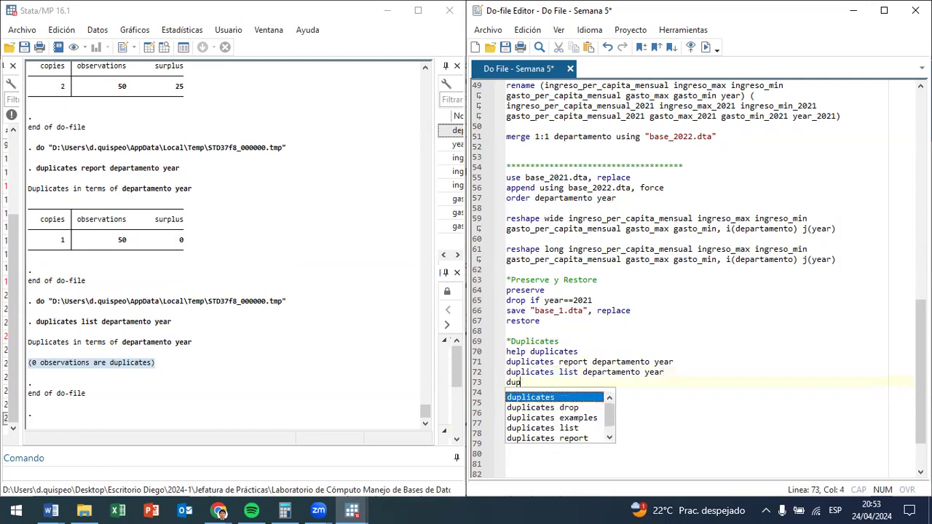
pyautogui.write('licates tag')
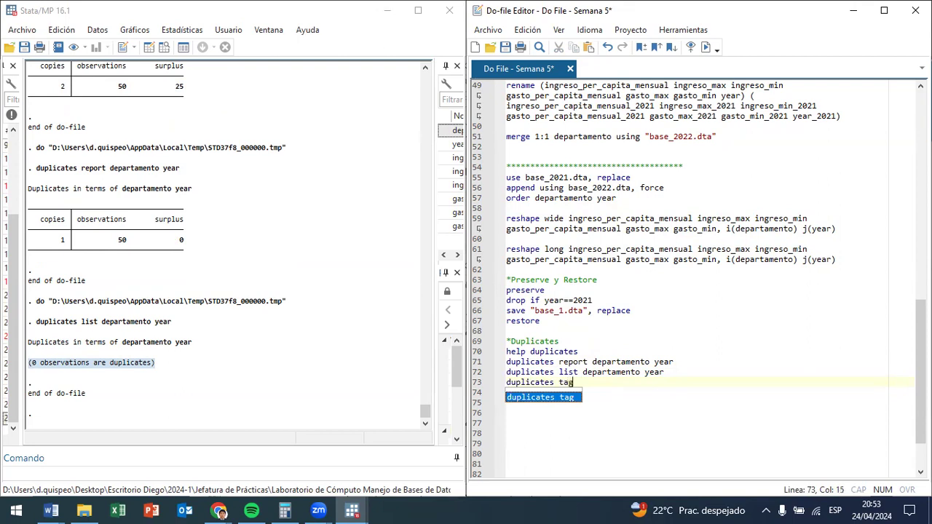
pyautogui.hotkey('ctrl', 'v')
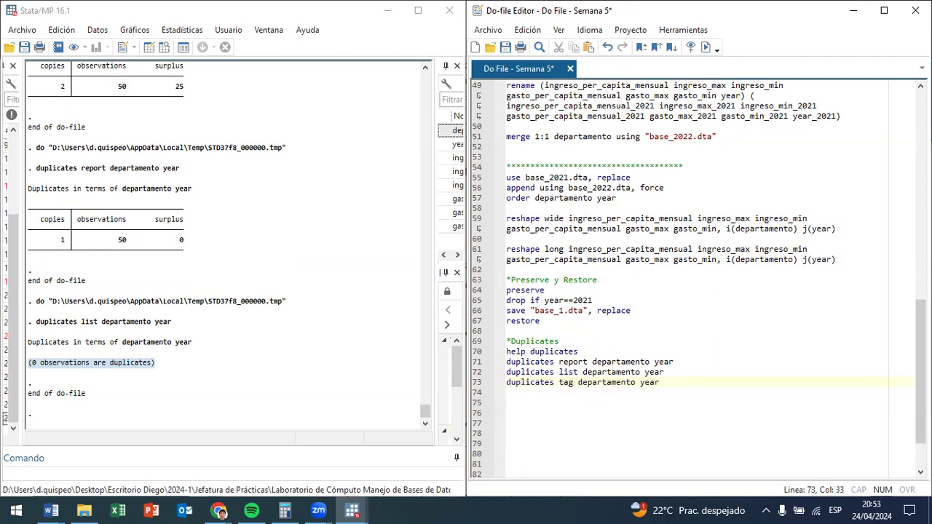
pyautogui.write(', ge')
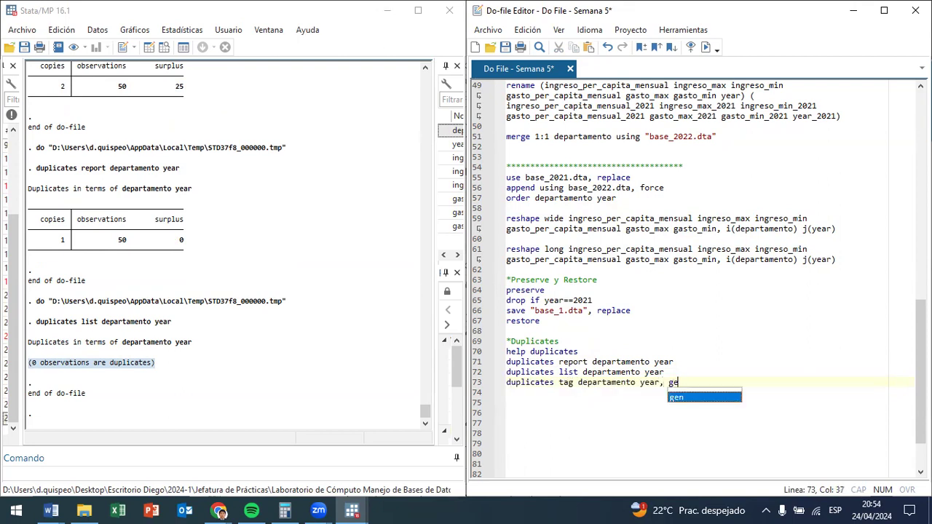
pyautogui.write('nerate(')
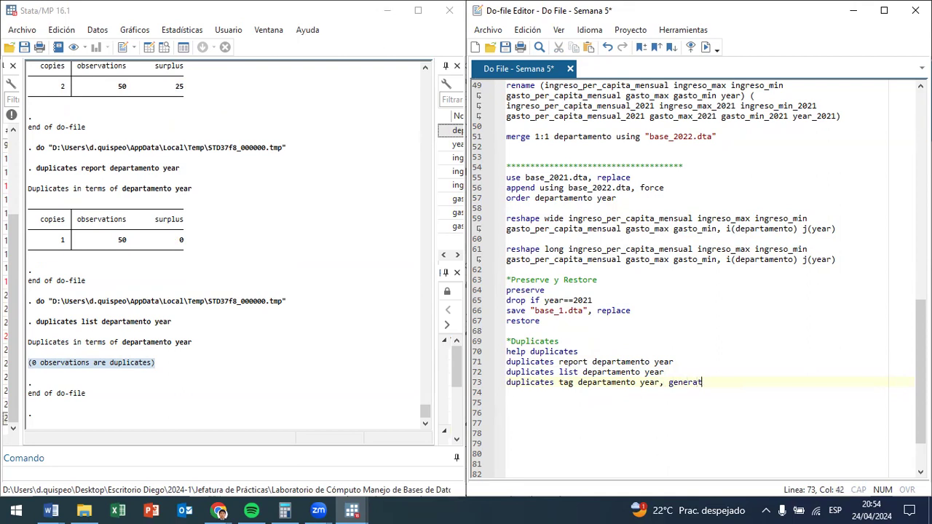
pyautogui.write('d')
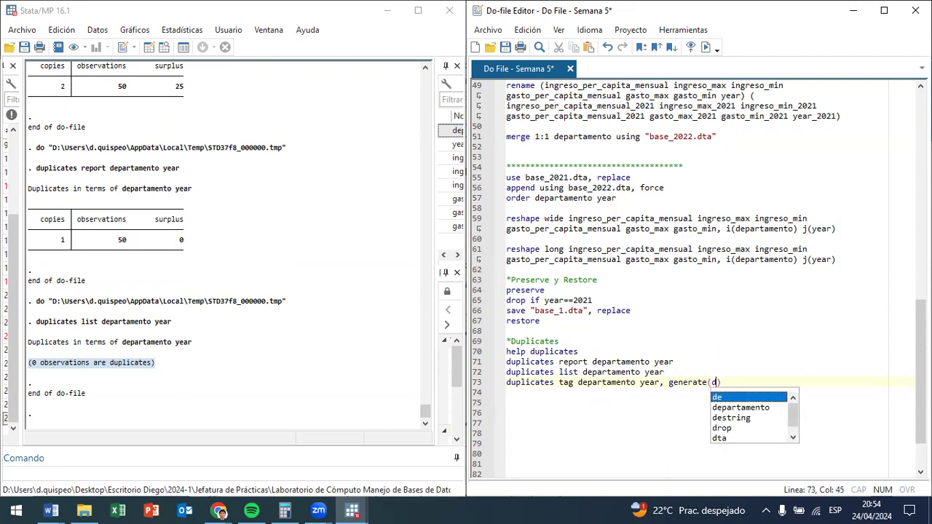
# Run the duplicates tag command and browse the dataset in a maximized window to show the new variable d.
pyautogui.moveTo(553, 385); pyautogui.dragTo(605, 383)
pyautogui.hotkey('ctrl', 'd')
pyautogui.click(164, 47)
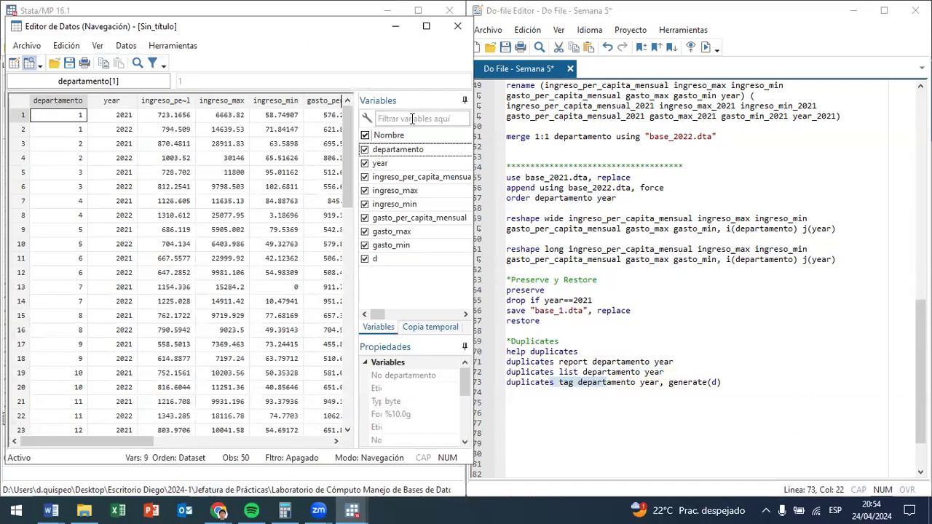
pyautogui.click(437, 29)
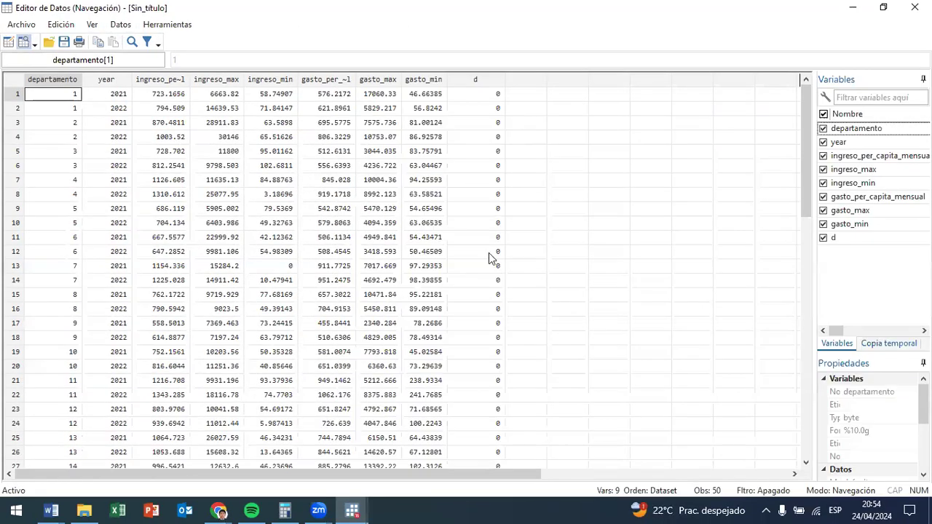
# Examine variable d across all observations in the data browser, including the row for departamento 7 in 2021, and close the browser.
pyautogui.click(489, 222)
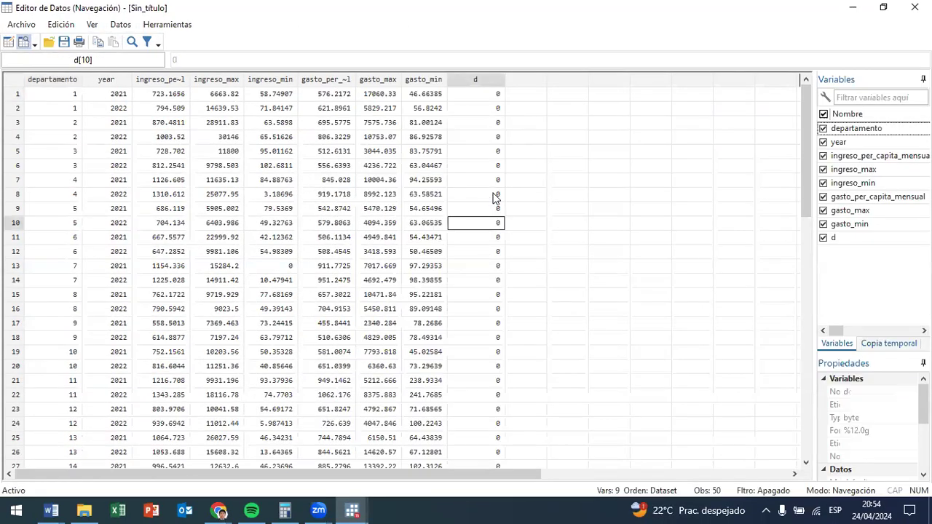
pyautogui.click(489, 195)
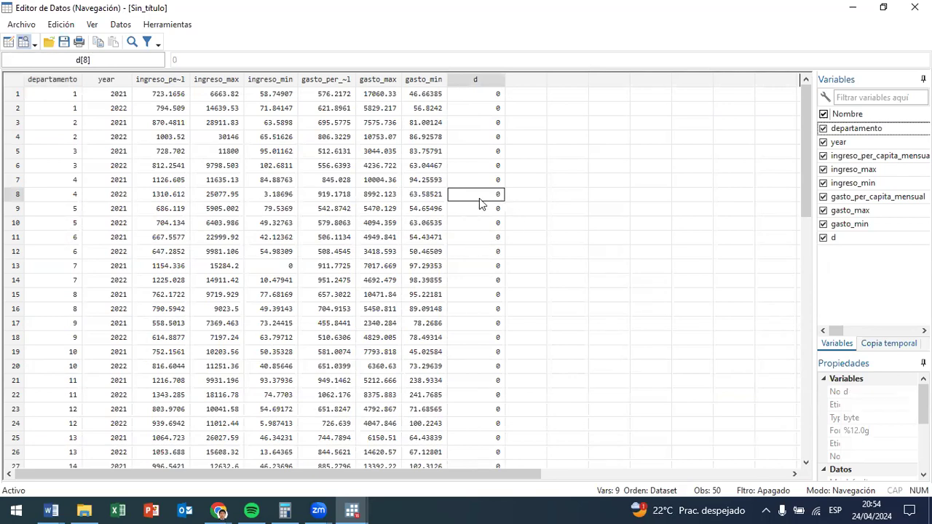
pyautogui.click(495, 169)
pyautogui.scroll(-13, 492, 240)
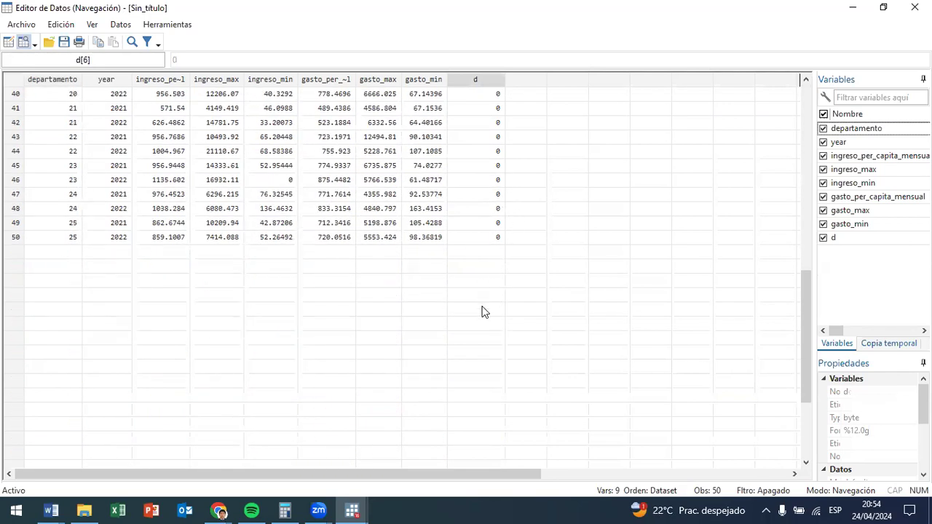
pyautogui.scroll(13, 487, 320)
pyautogui.scroll(-1, 487, 333)
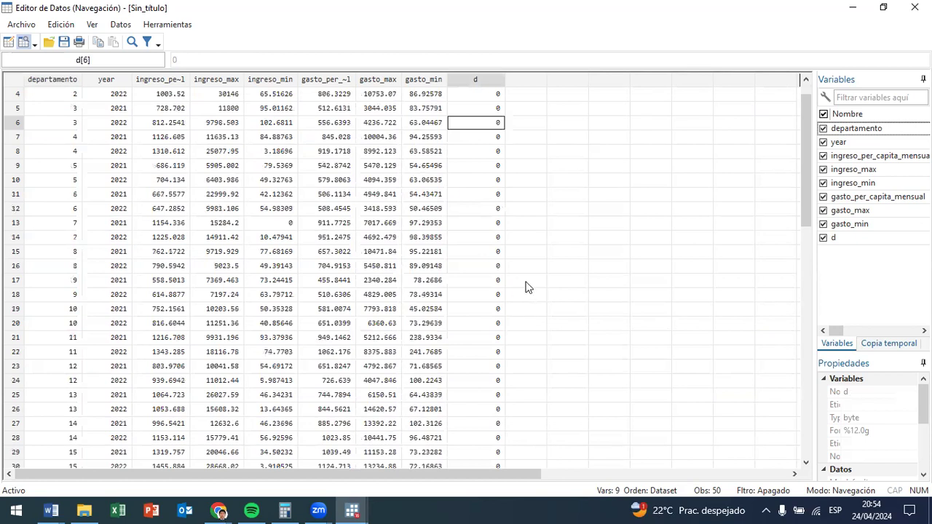
pyautogui.click(78, 223)
pyautogui.moveTo(78, 221); pyautogui.dragTo(128, 224)
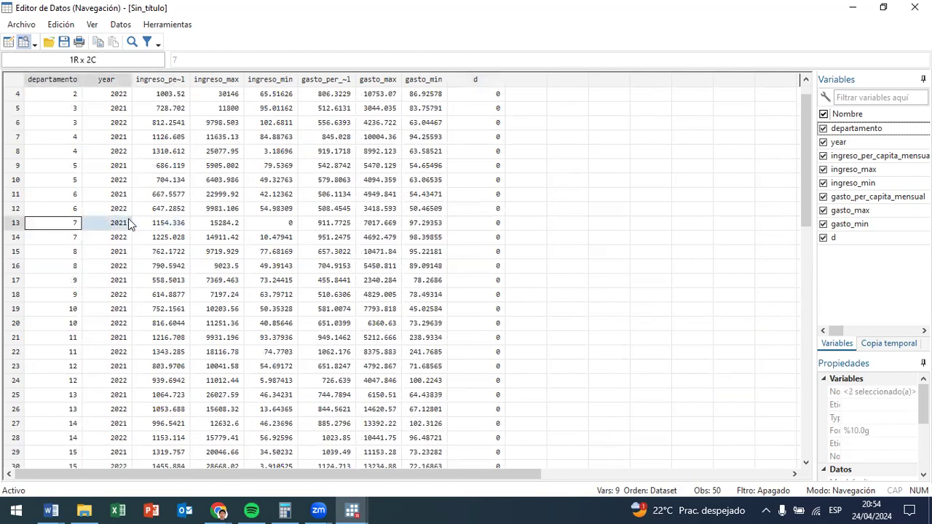
pyautogui.scroll(1, 495, 182)
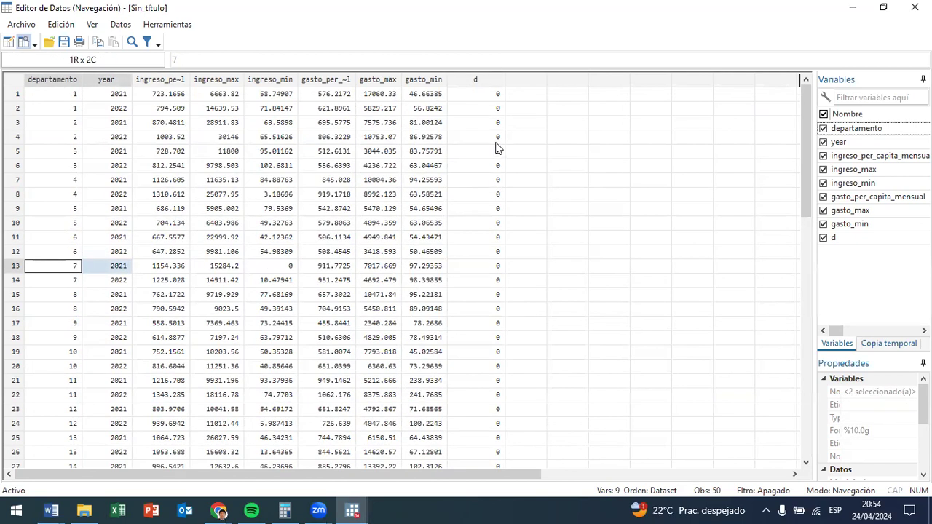
pyautogui.click(495, 142)
pyautogui.click(492, 239)
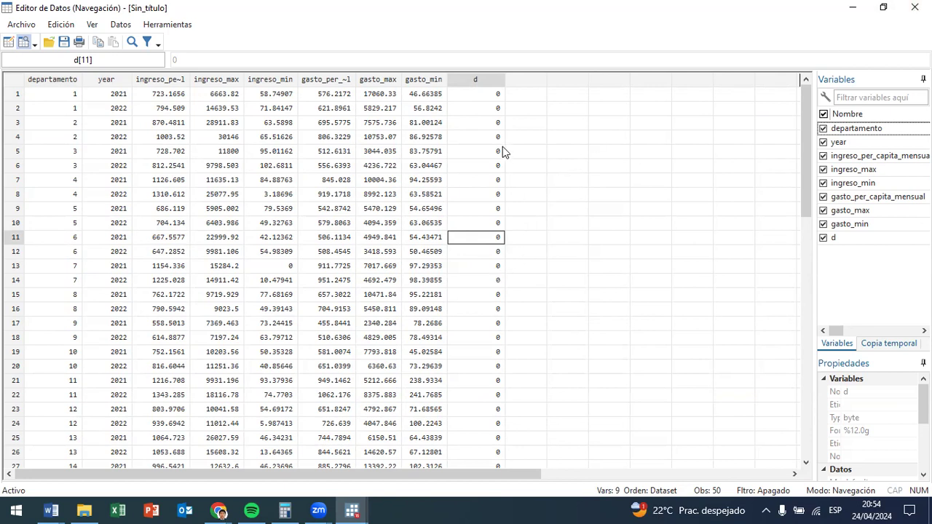
pyautogui.scroll(-10, 476, 455)
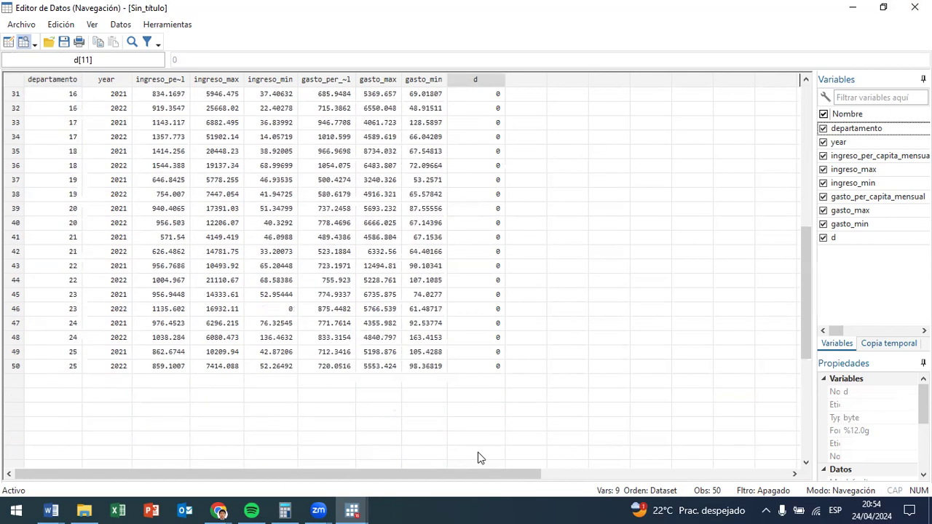
pyautogui.scroll(-1, 477, 457)
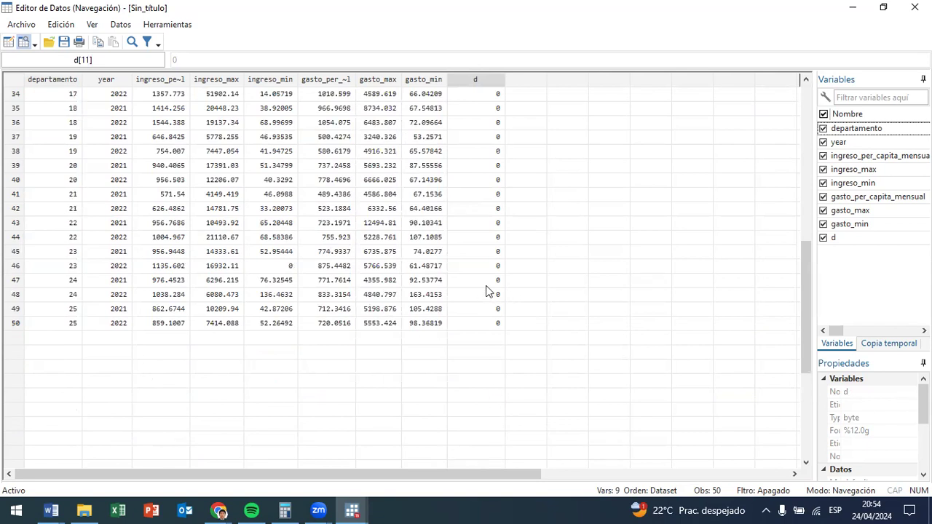
pyautogui.click(915, 7)
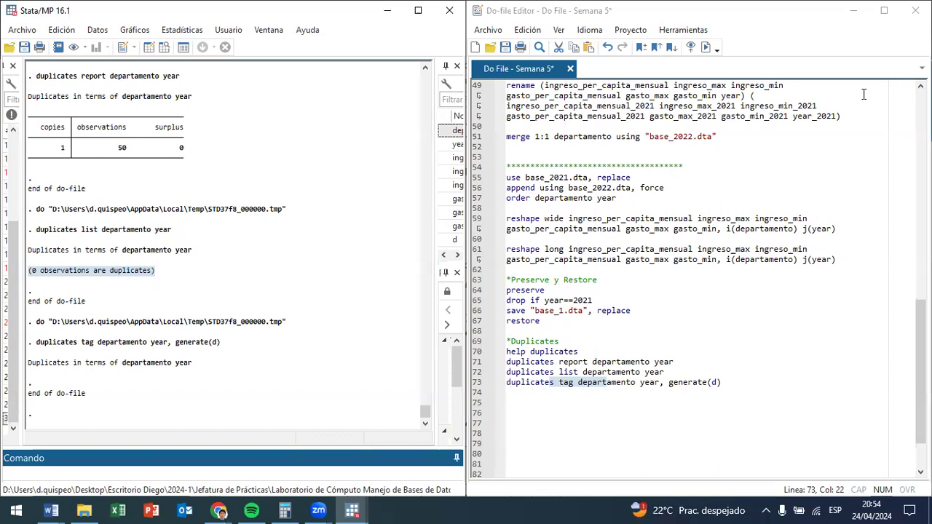
# Add the line "duplicates drop departamento year, force" below the duplicates tag command in the do-file.
pyautogui.click(734, 382)
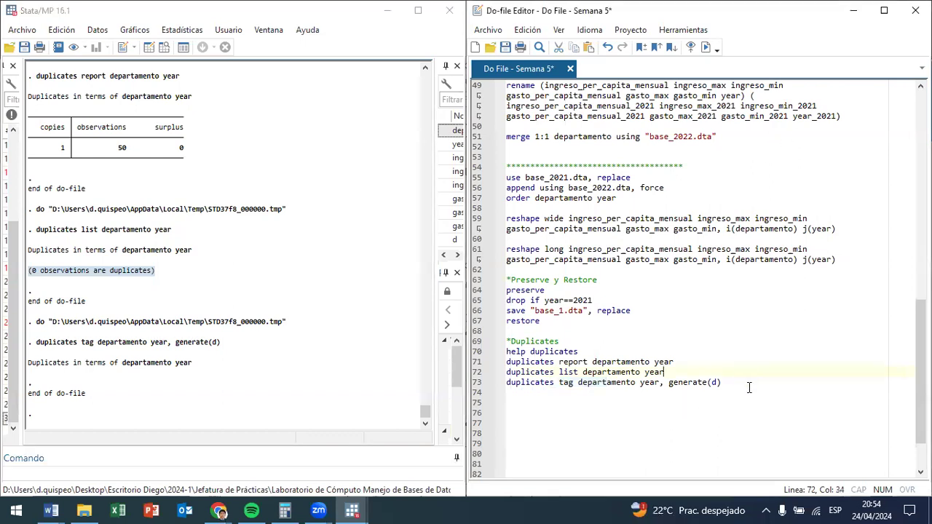
pyautogui.press('Return')
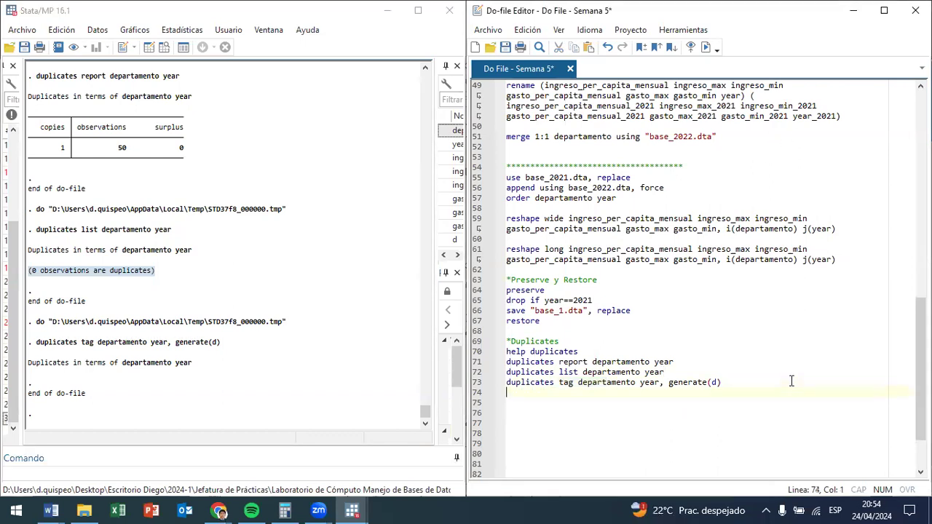
pyautogui.write('dupli')
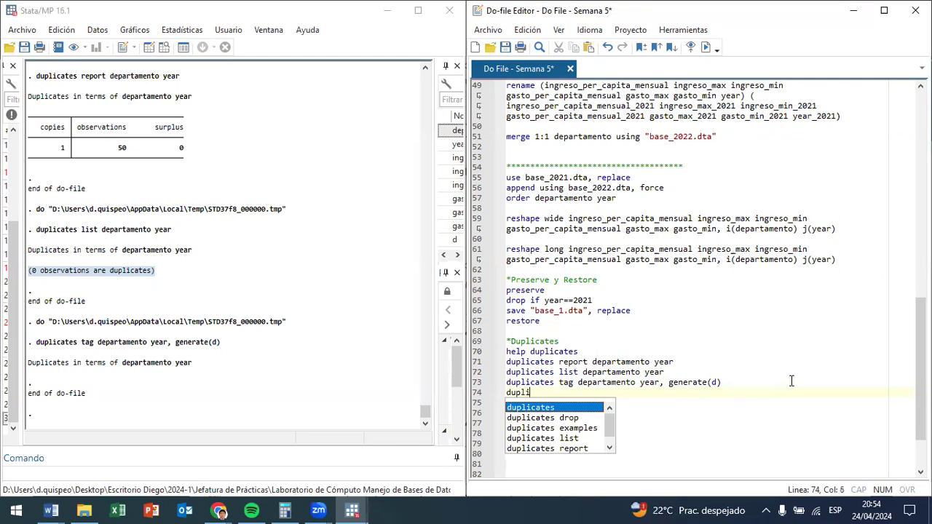
pyautogui.write('cated drop')
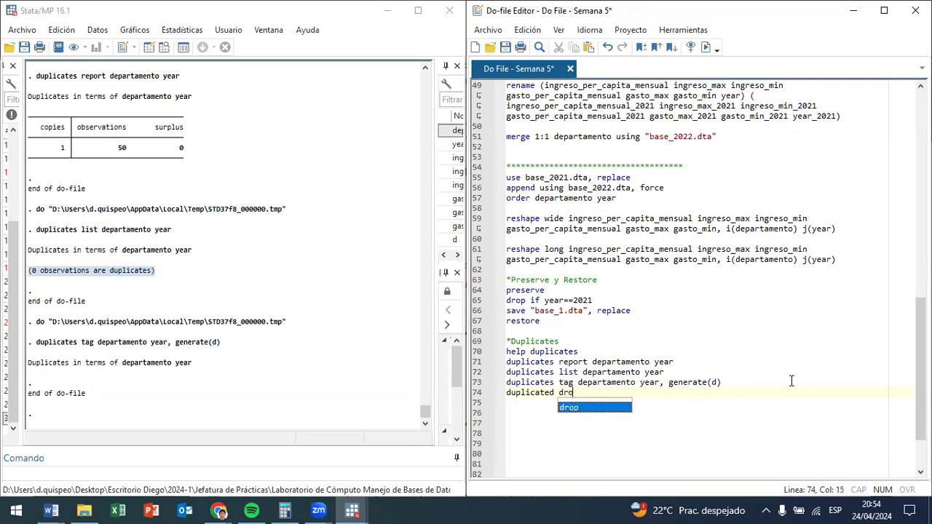
pyautogui.hotkey('ctrl', 'Left')
pyautogui.press('Left')
pyautogui.press('BackSpace')
pyautogui.write('s')
pyautogui.press('Right')
pyautogui.press('Right')
pyautogui.press('Right')
pyautogui.press('Right')
pyautogui.write('departamento year')
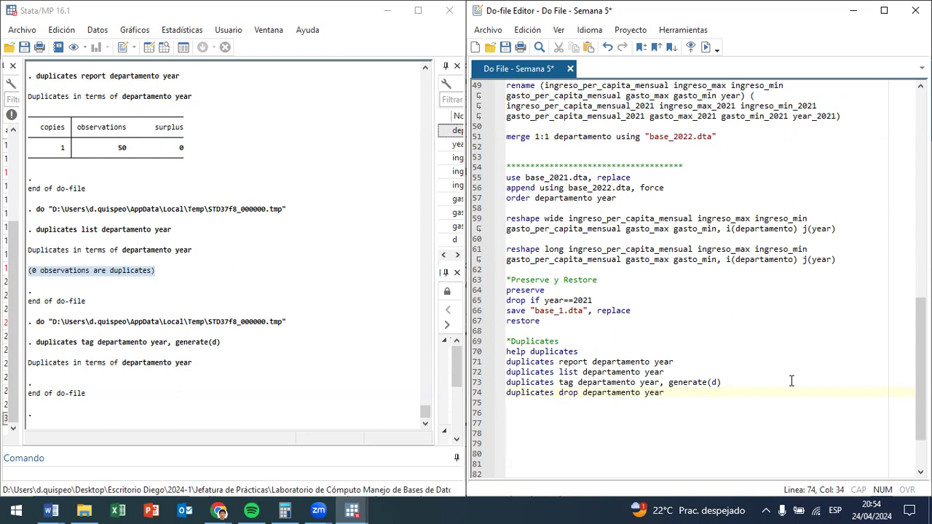
pyautogui.write(', force')
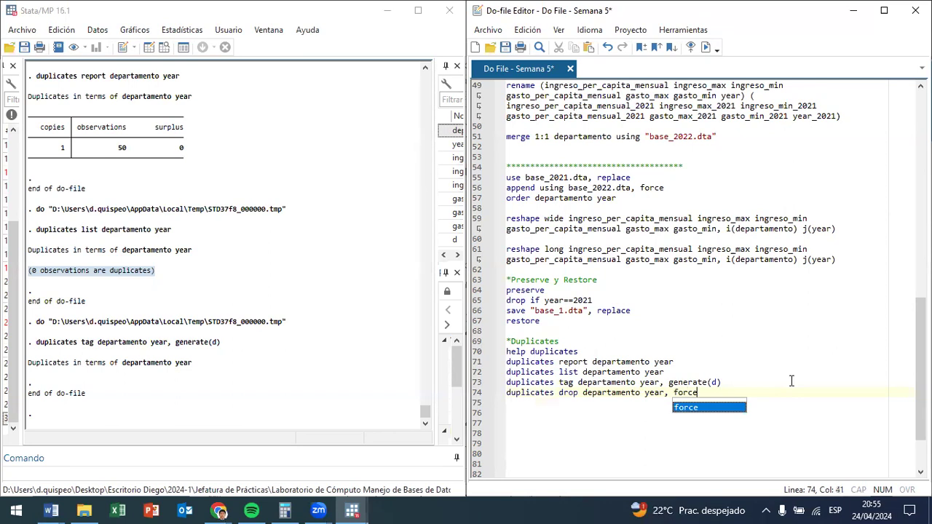
# Run only the duplicates drop line of the do-file and highlight its outcome message in the results.
pyautogui.hotkey('shift', 'Left')
pyautogui.hotkey('shift', 'Left')
pyautogui.hotkey('shift', 'Left')
pyautogui.hotkey('shift', 'Left')
pyautogui.hotkey('shift', 'Left')
pyautogui.hotkey('shift', 'Left')
pyautogui.hotkey('shift', 'Left')
pyautogui.hotkey('shift', 'Left')
pyautogui.hotkey('shift', 'Left')
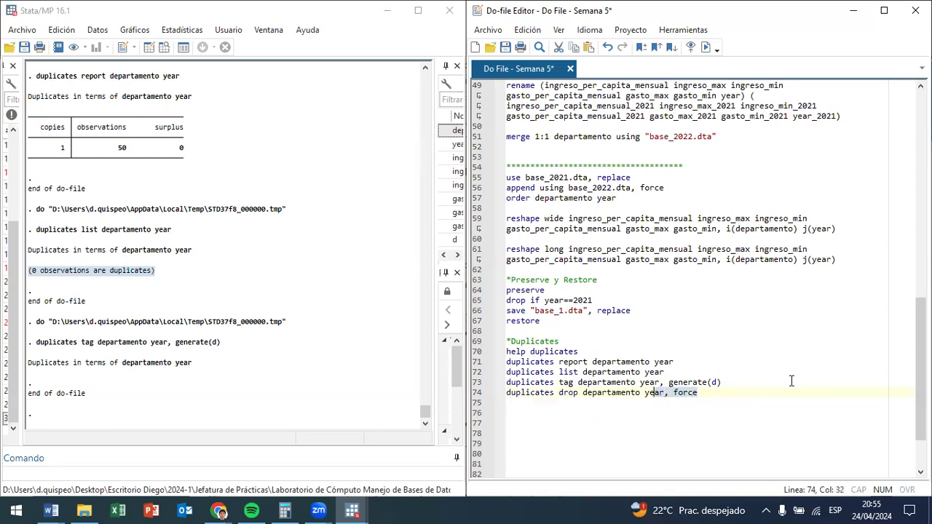
pyautogui.hotkey('ctrl', 'd')
pyautogui.moveTo(192, 338); pyautogui.dragTo(156, 363)
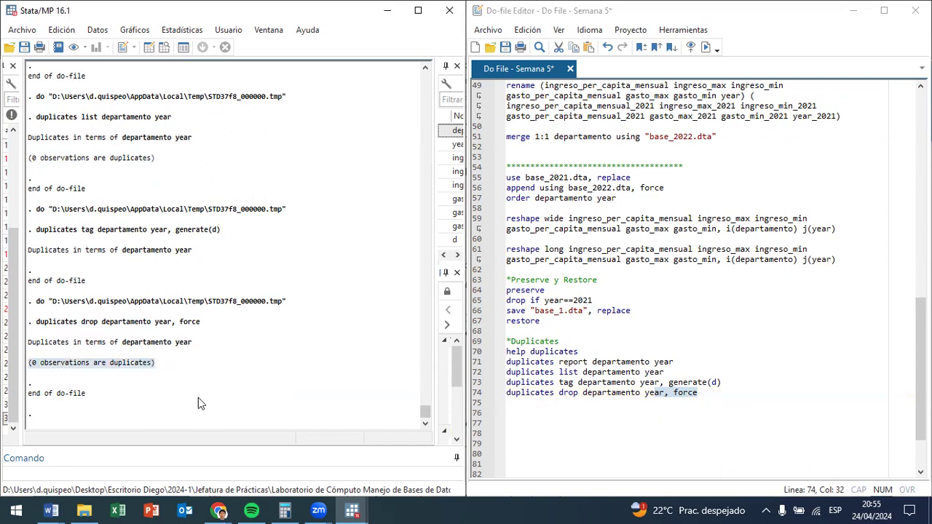
# Start a fresh line in the do-file below the duplicates drop command, leaving one blank line between.
pyautogui.click(746, 403)
pyautogui.click(709, 390)
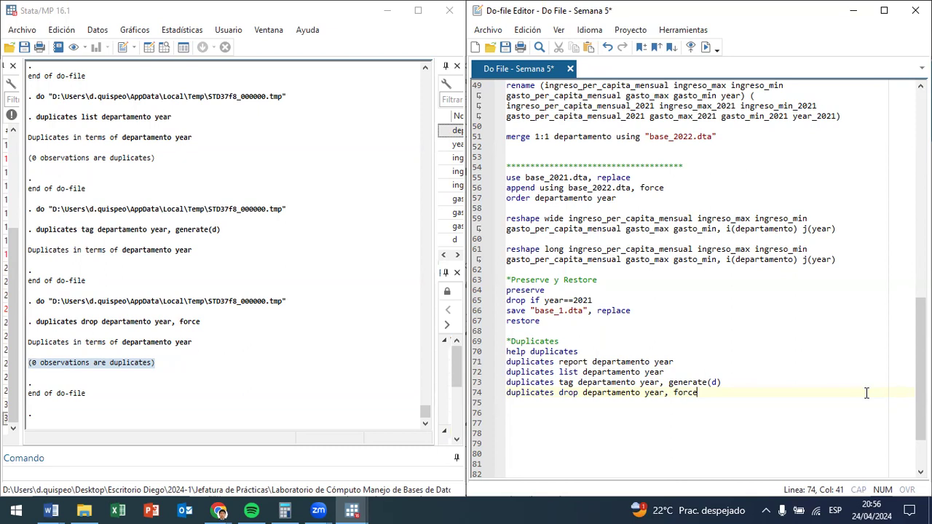
pyautogui.press('Return')
pyautogui.press('Return')
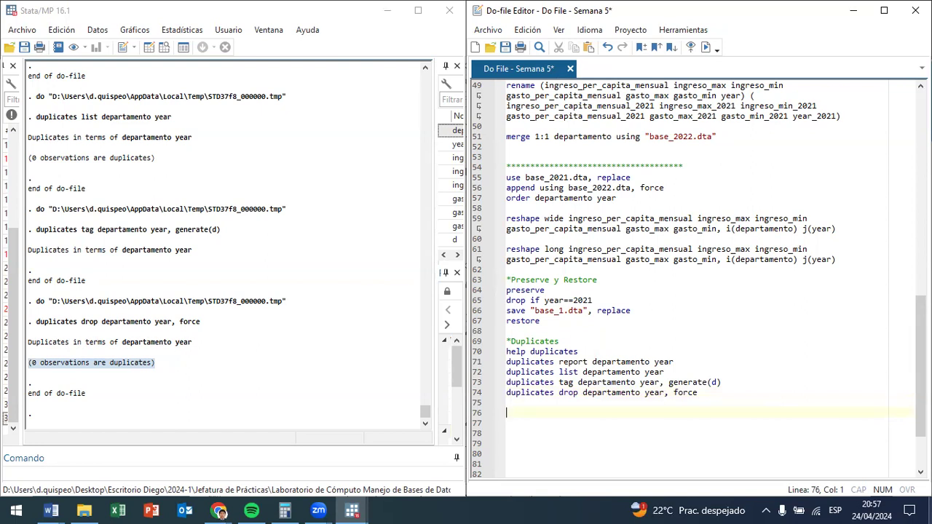
# Switch to the Chrome window with Control 4 and search Google for "inei microdatos" in a new tab.
pyautogui.click(229, 508)
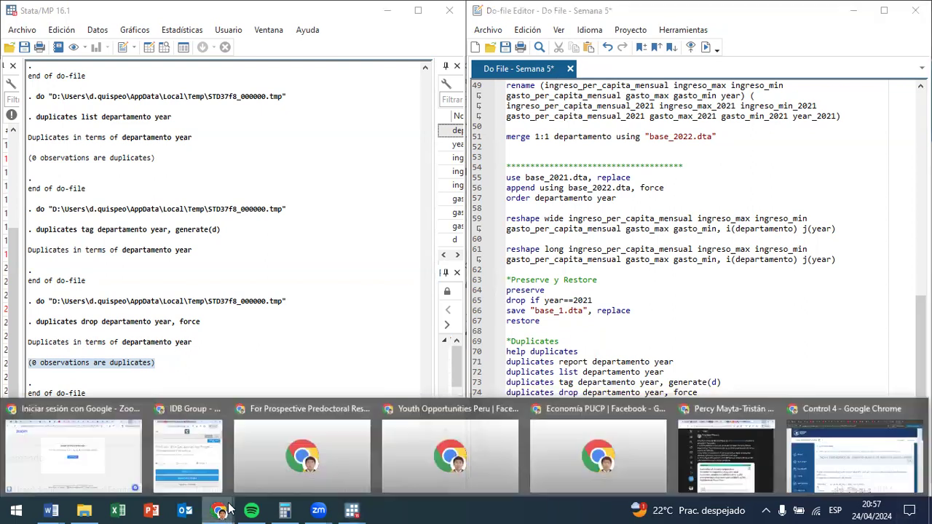
pyautogui.click(853, 455)
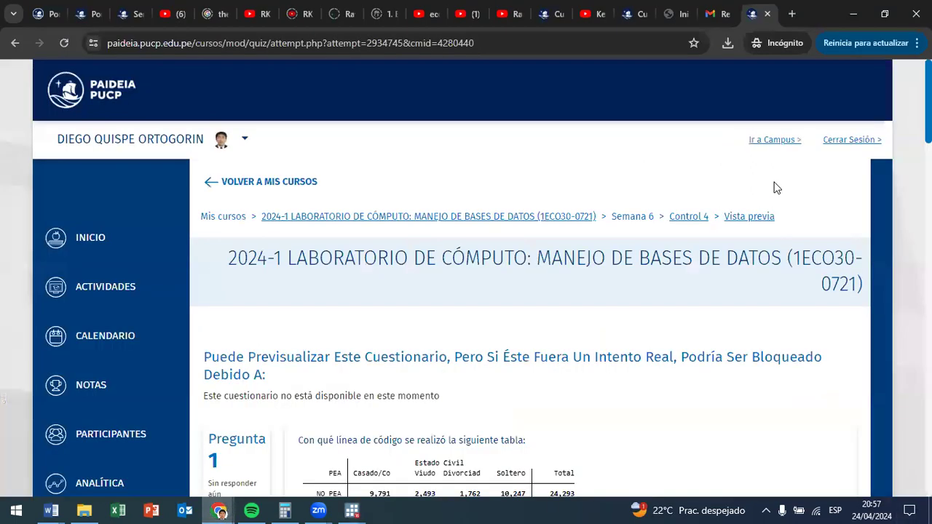
pyautogui.click(786, 7)
pyautogui.write('inei m')
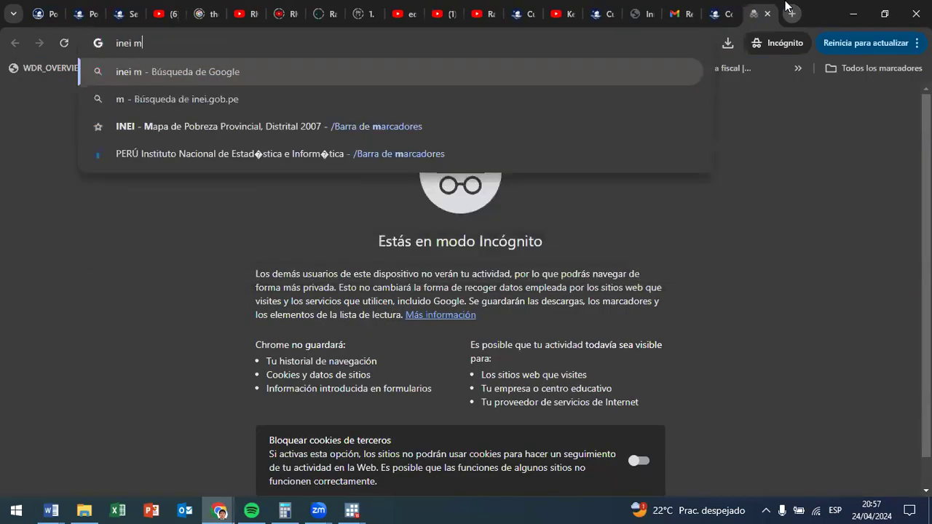
pyautogui.write('icrodatos')
pyautogui.press('Return')
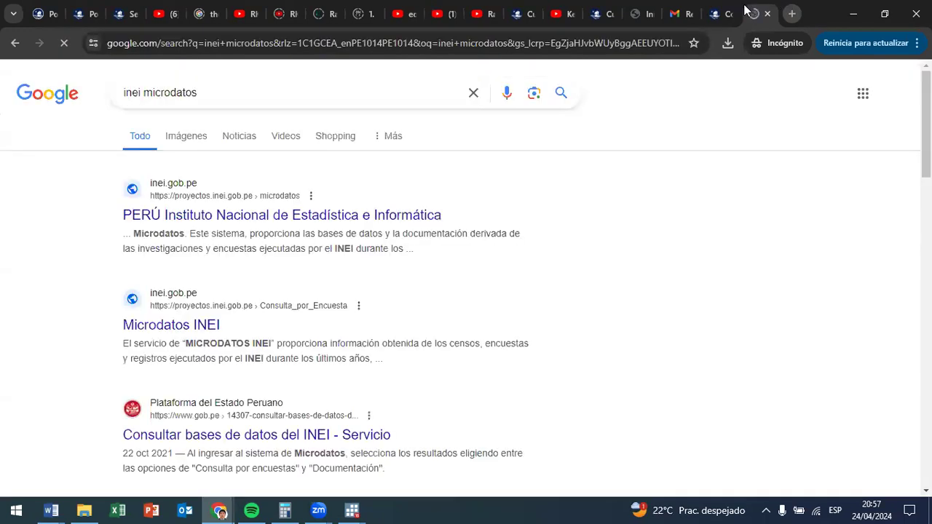
# Open the INEI Microdatos survey query and choose ENAHO Metodología ACTUALIZADA with Condiciones de Vida y Pobreza - ENAHO.
pyautogui.click(339, 207)
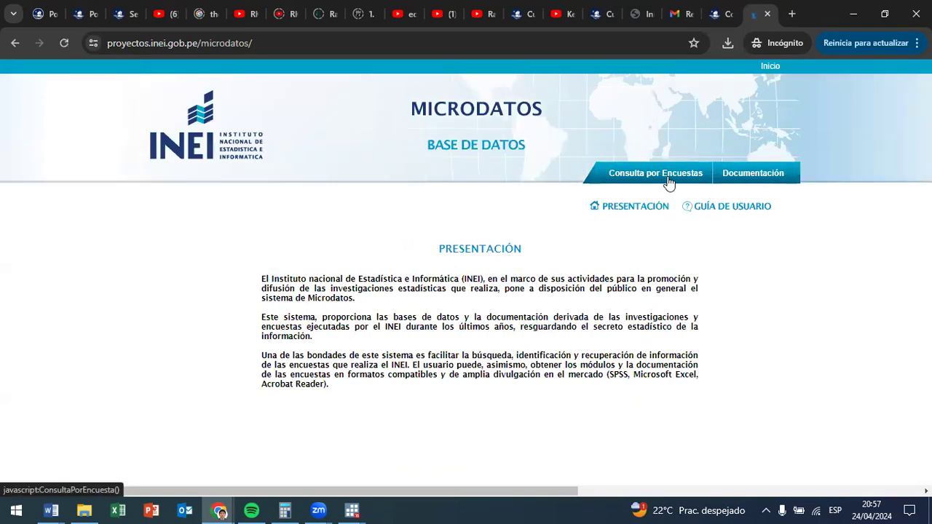
pyautogui.click(669, 181)
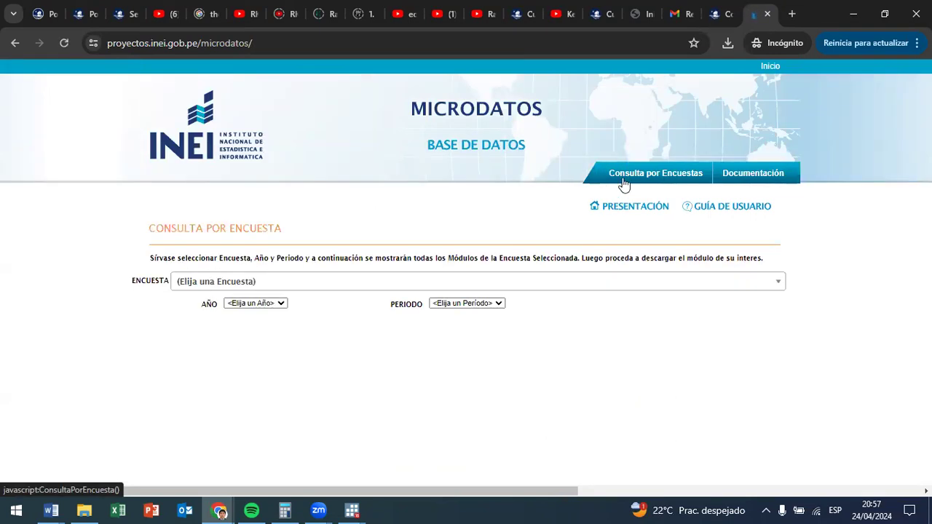
pyautogui.click(626, 288)
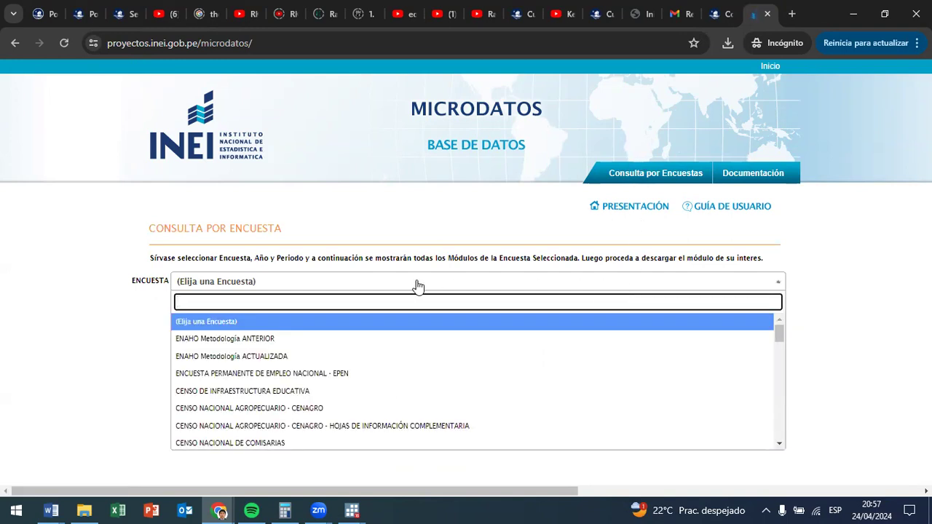
pyautogui.click(348, 356)
pyautogui.click(281, 297)
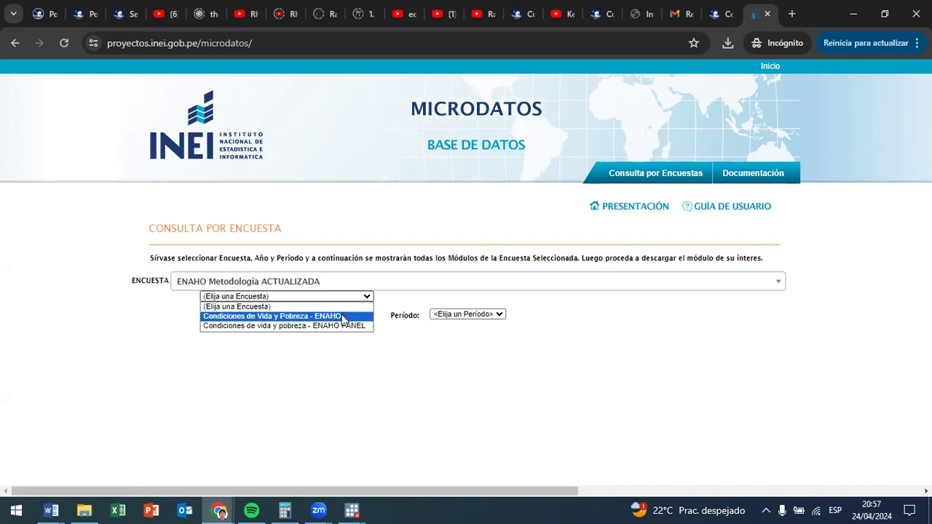
pyautogui.click(343, 318)
# Set the survey year to 2023 and check which periods are offered.
pyautogui.click(284, 315)
pyautogui.click(270, 318)
pyautogui.click(271, 317)
pyautogui.click(277, 315)
pyautogui.click(278, 315)
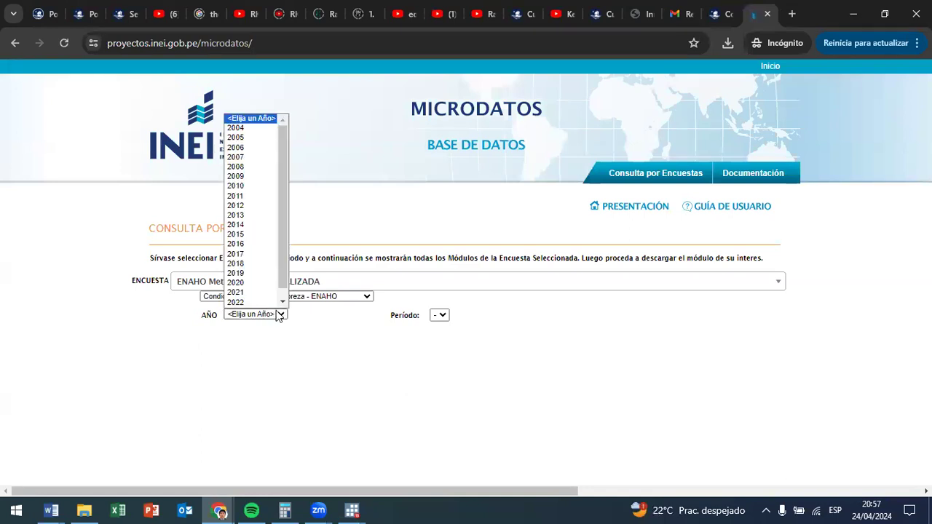
pyautogui.click(269, 305)
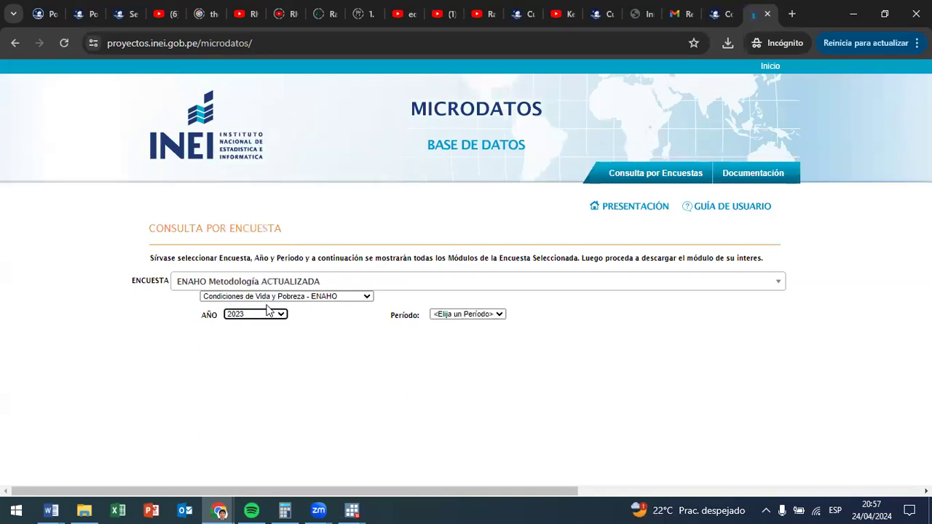
pyautogui.click(488, 315)
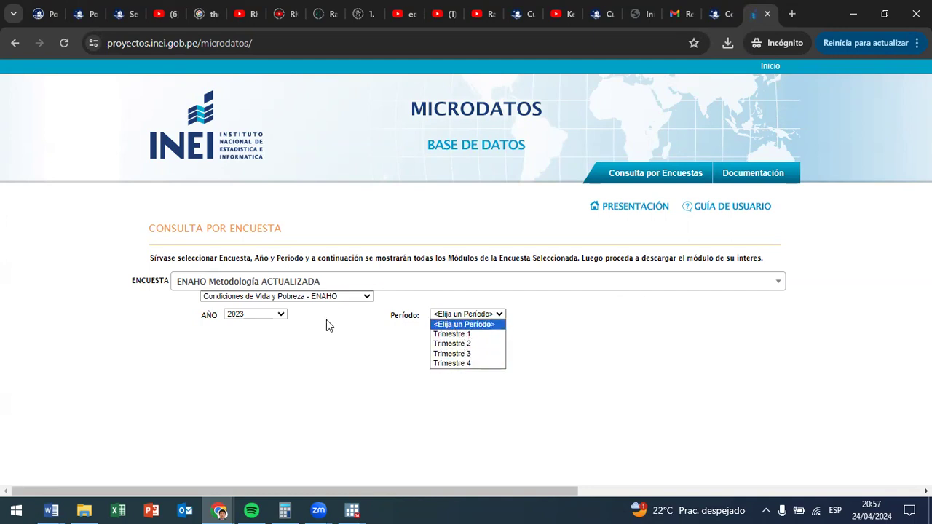
# Set the survey year to 2022 and the period to Anual - (Ene-Dic).
pyautogui.click(278, 316)
pyautogui.click(262, 297)
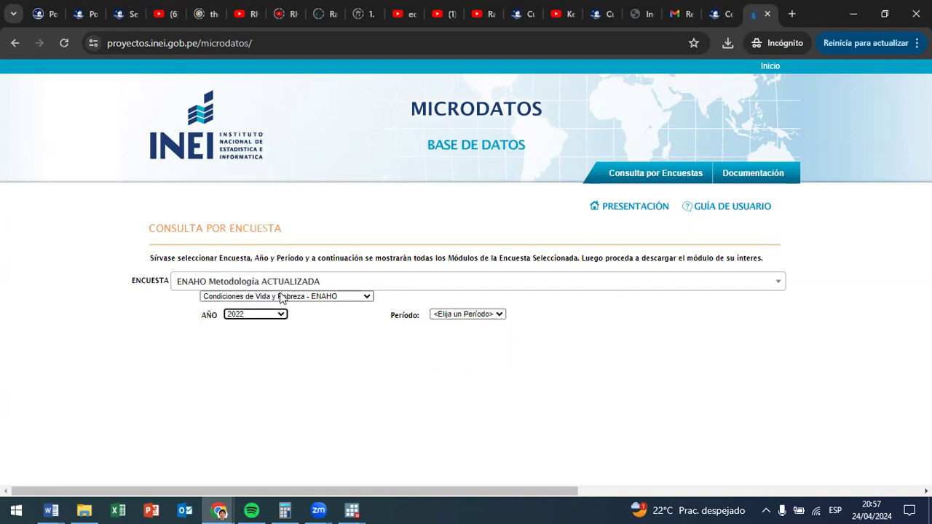
pyautogui.click(469, 314)
pyautogui.click(466, 335)
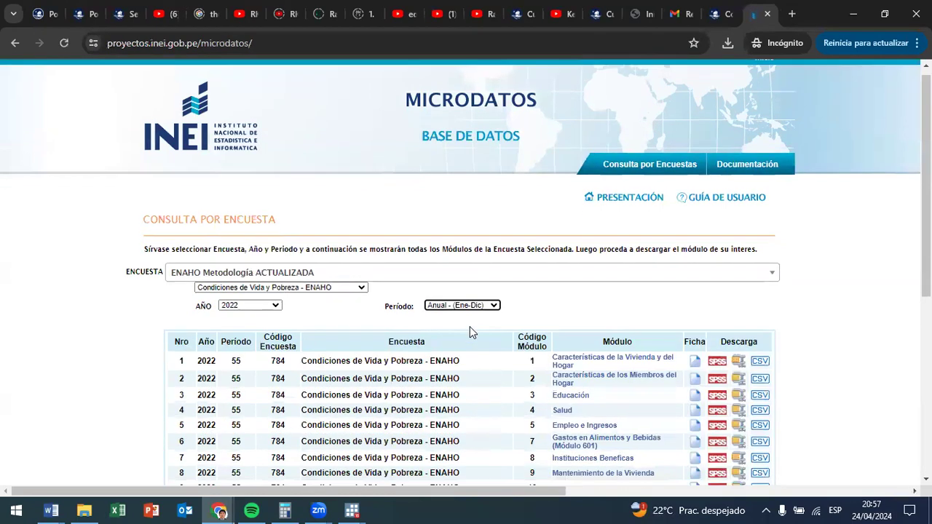
# Download the STATA archive of module 34, Sumarias (Variables Calculadas), from the 2022 module list.
pyautogui.scroll(-4, 469, 326)
pyautogui.scroll(2, 684, 300)
pyautogui.scroll(-3, 712, 315)
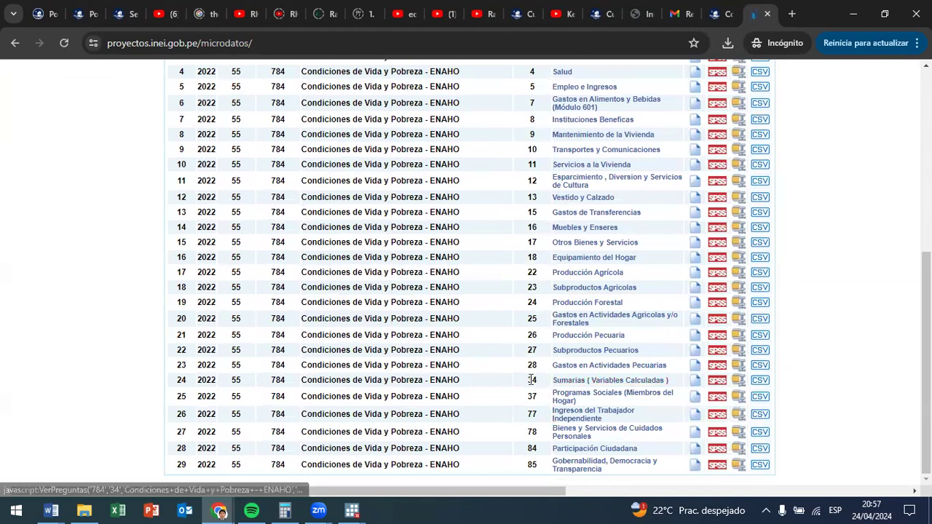
pyautogui.moveTo(575, 383); pyautogui.dragTo(741, 382)
pyautogui.click(741, 382)
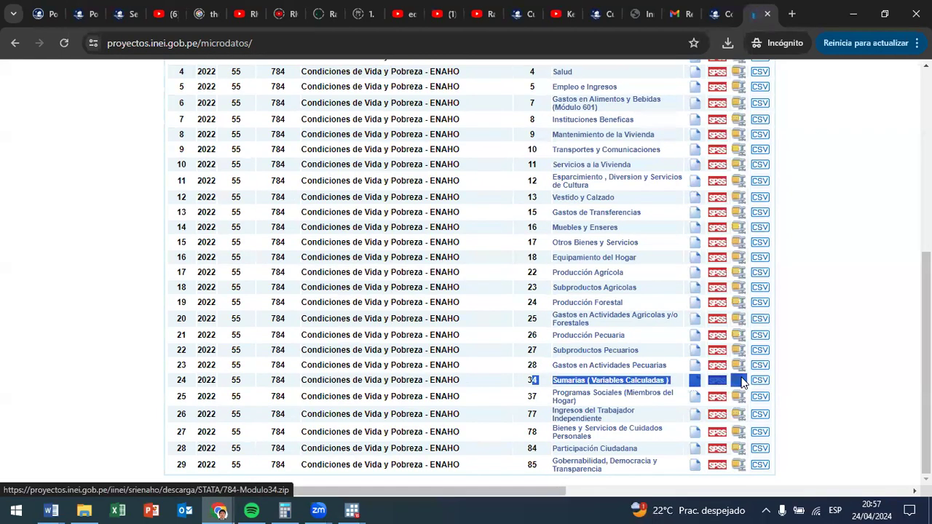
# Save the module 34 archive, and download the STATA archive of module 1, Características de la Vivienda y del Hogar.
pyautogui.click(588, 471)
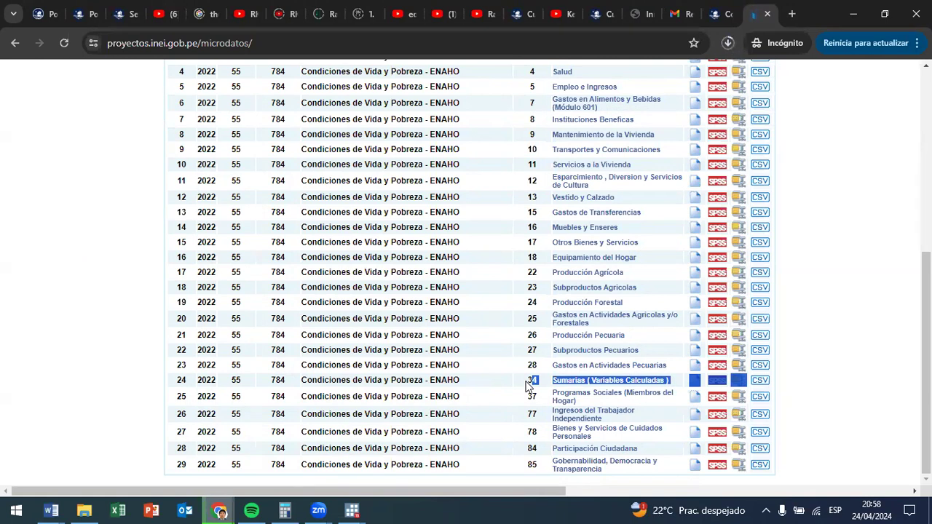
pyautogui.scroll(2, 477, 249)
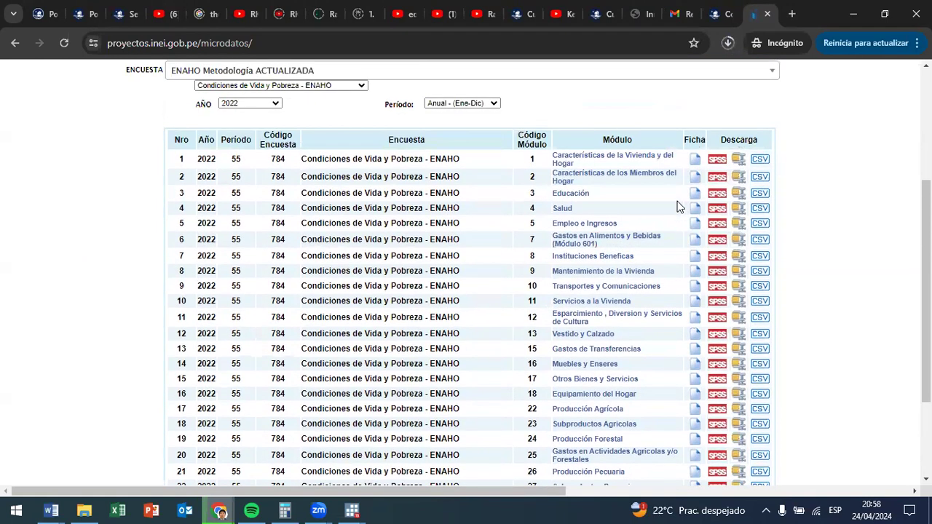
pyautogui.click(737, 163)
pyautogui.click(612, 470)
# Download the STATA archive of module 5, Empleo e Ingresos, from the 2022 module list as 784-Modulo05.
pyautogui.scroll(-2, 696, 275)
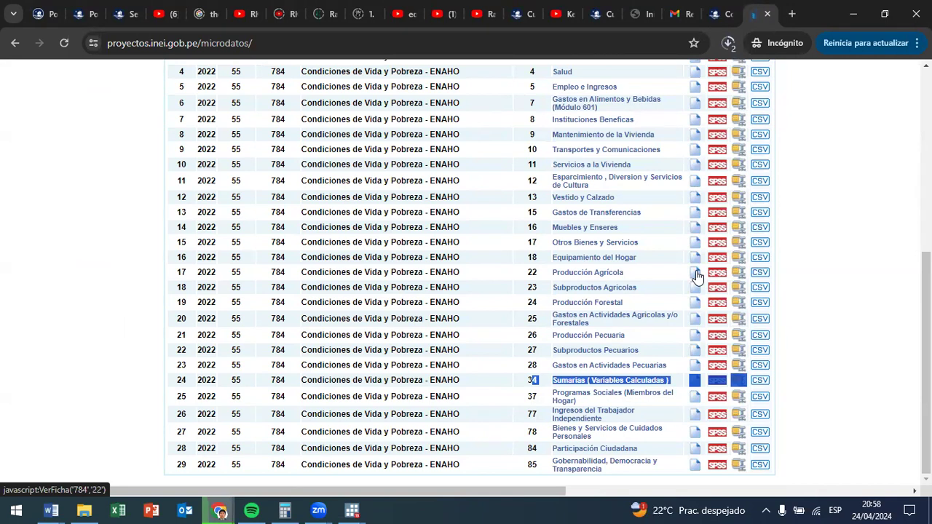
pyautogui.scroll(2, 684, 200)
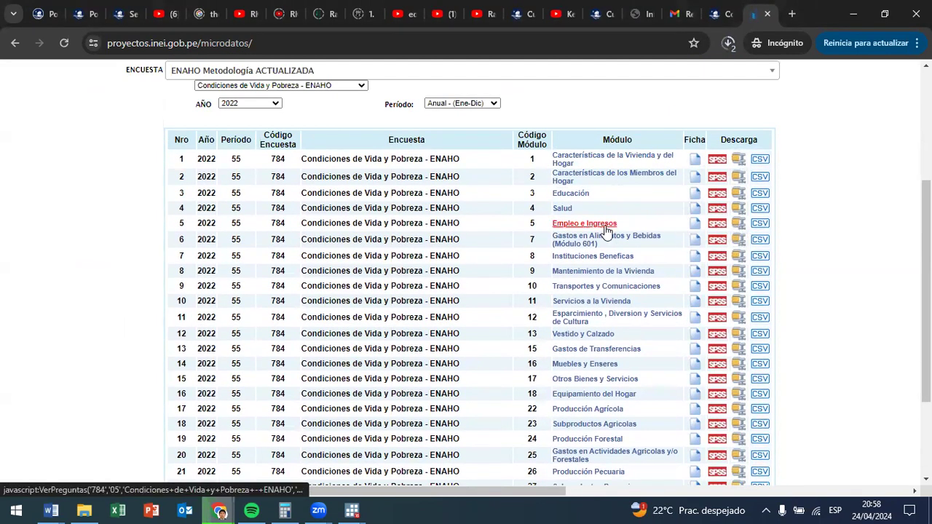
pyautogui.click(735, 233)
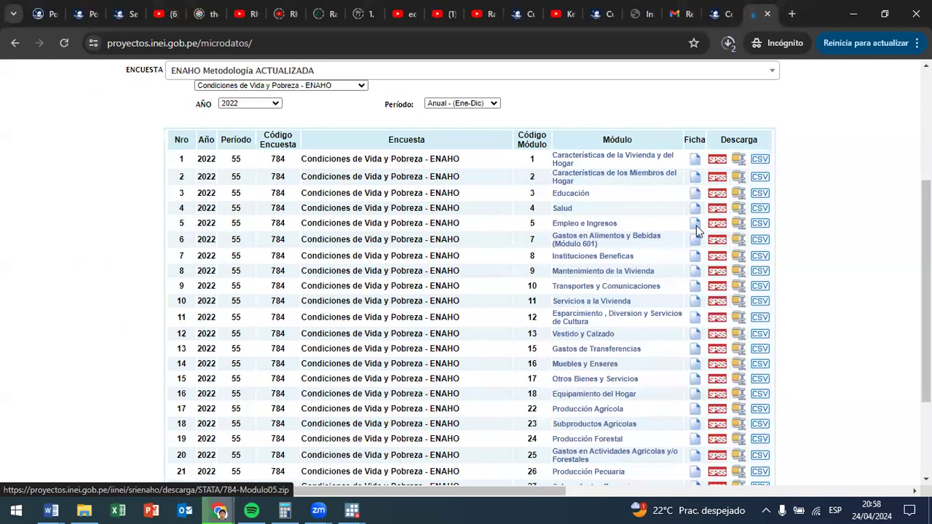
pyautogui.click(588, 471)
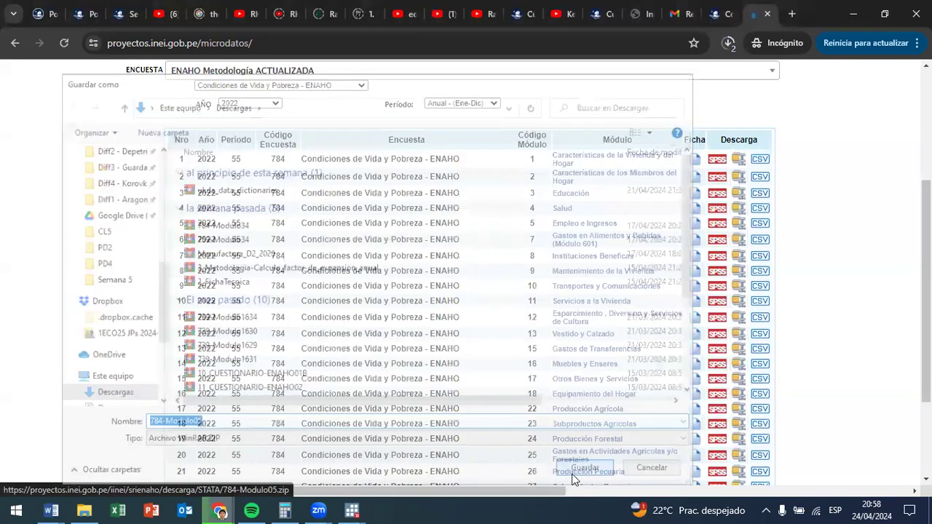
# Switch to File Explorer and open 2024-1 > Jefatura de Prácticas > Laboratorio de Cómputo Manejo de Bases de Datos > Semana 5.
pyautogui.click(84, 510)
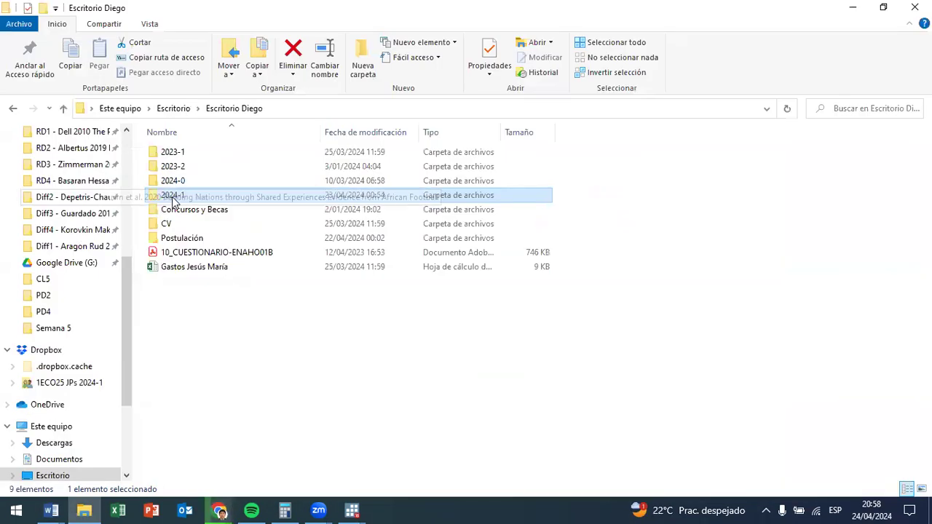
pyautogui.doubleClick(172, 196)
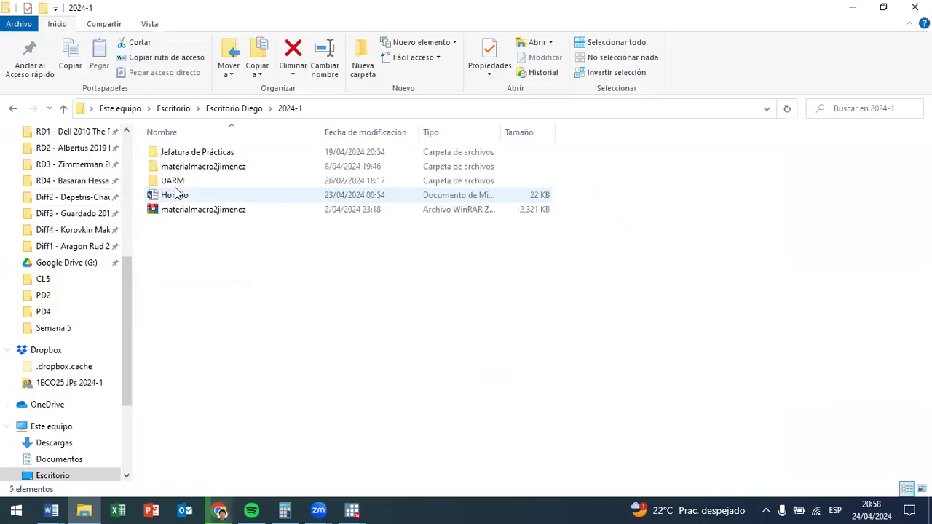
pyautogui.click(191, 166)
pyautogui.click(191, 155)
pyautogui.doubleClick(191, 156)
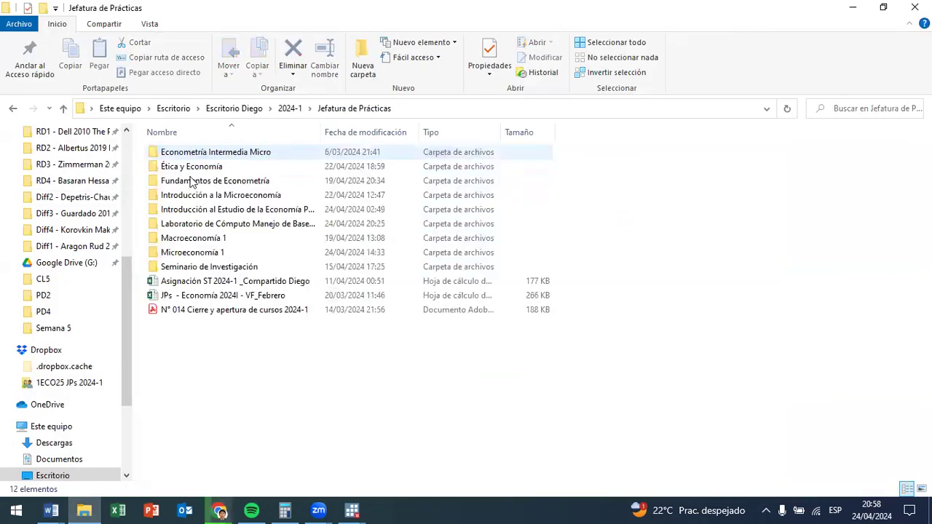
pyautogui.doubleClick(192, 223)
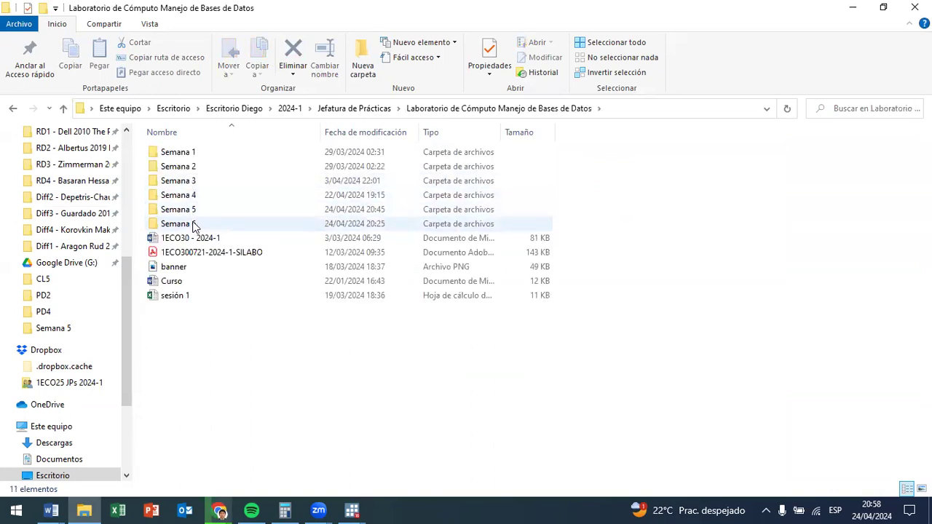
pyautogui.doubleClick(197, 209)
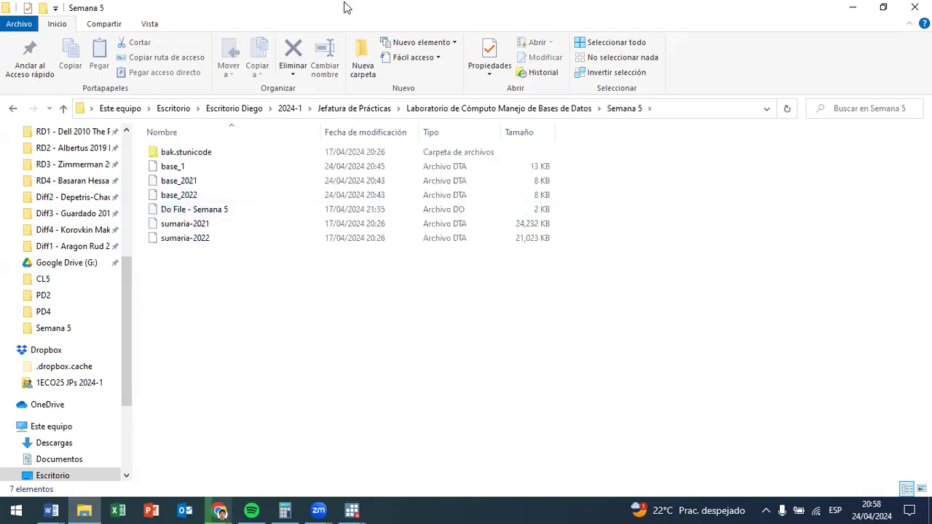
# Dock the Semana 5 folder window to half of the screen and check the progress of the module downloads in the browser.
pyautogui.press('super+Left')
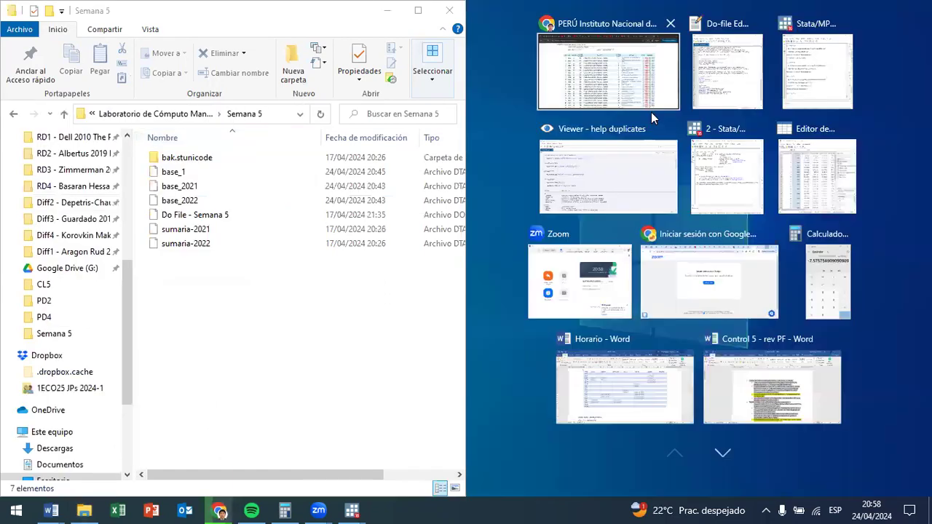
pyautogui.click(650, 112)
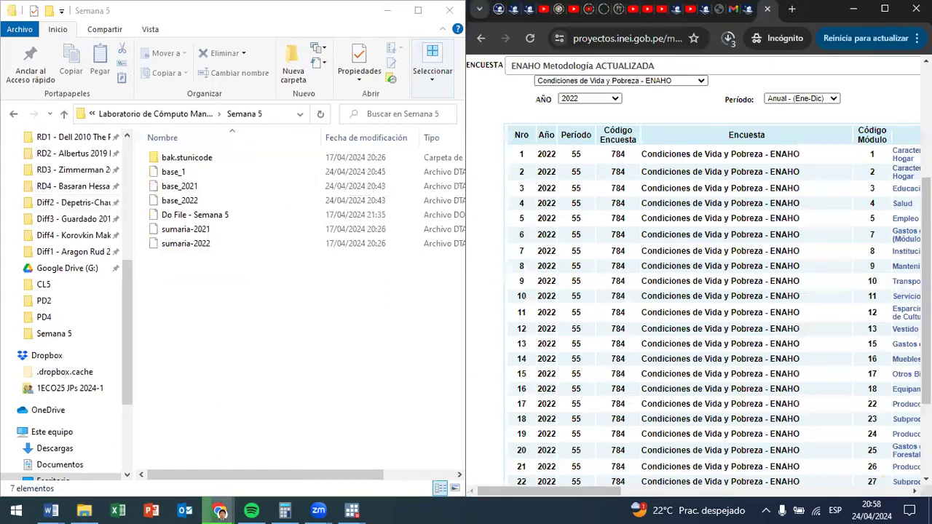
pyautogui.click(885, 9)
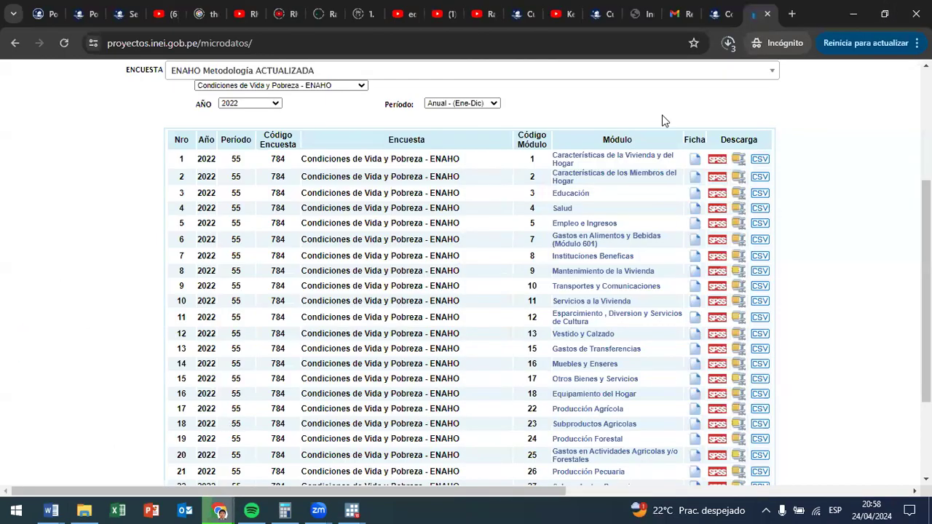
pyautogui.click(728, 43)
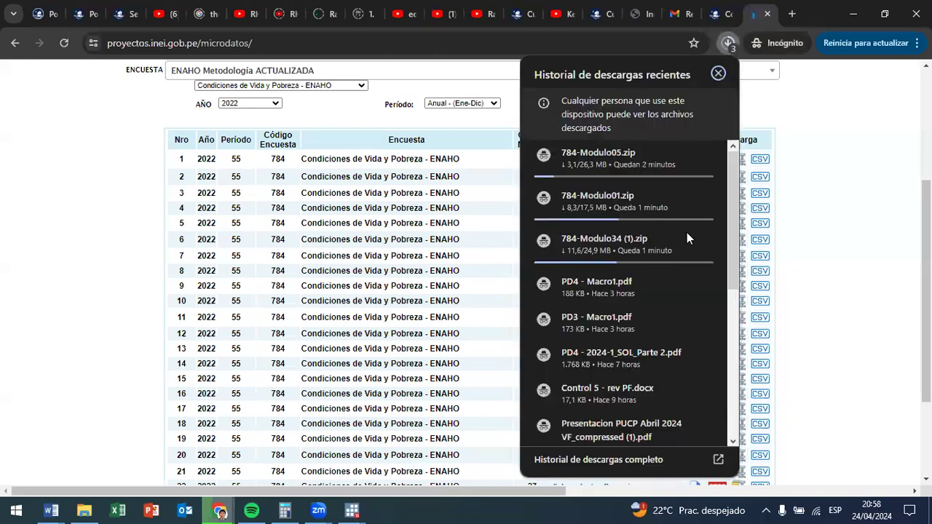
pyautogui.moveTo(687, 234)
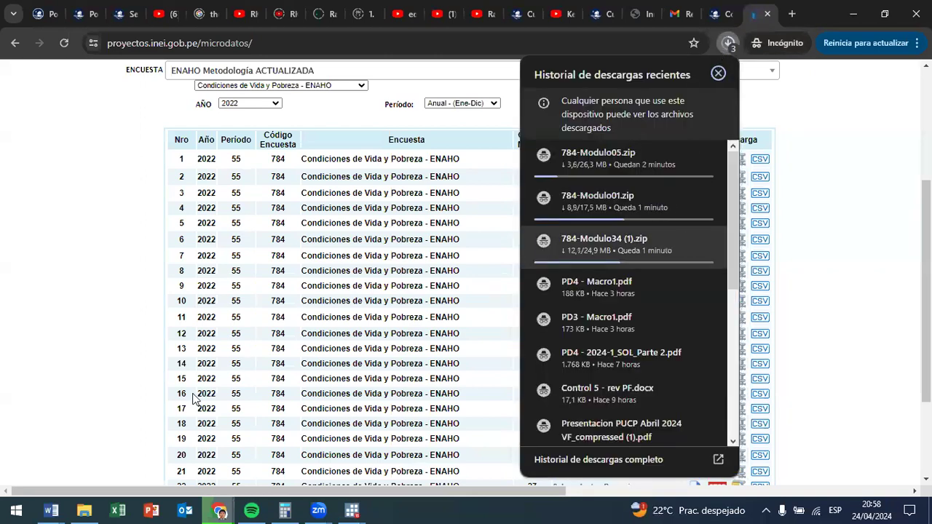
# Place the INEI browser window side by side with the Semana 5 folder window.
pyautogui.click(84, 509)
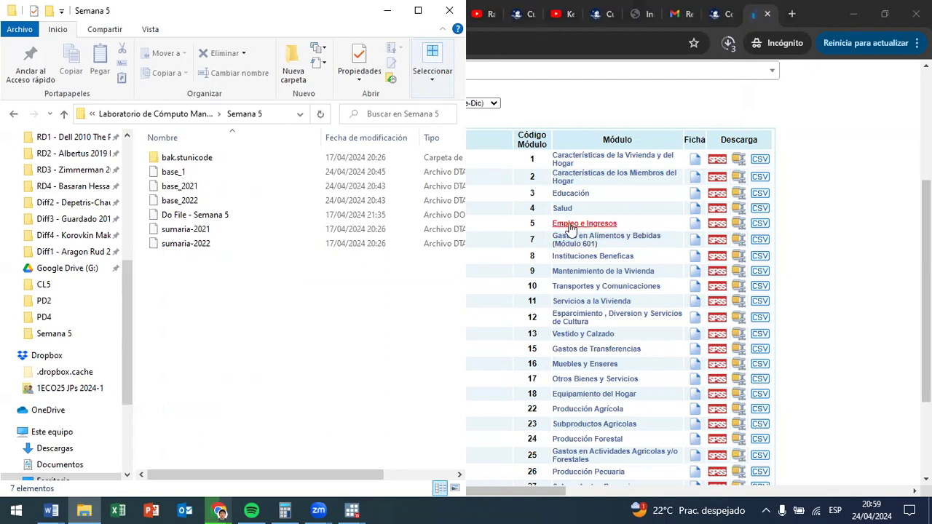
pyautogui.click(727, 43)
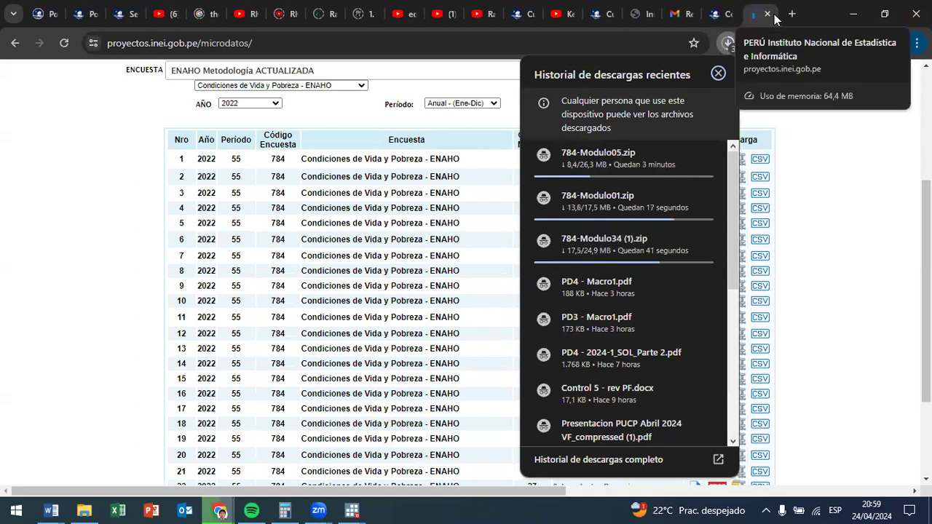
pyautogui.click(817, 13)
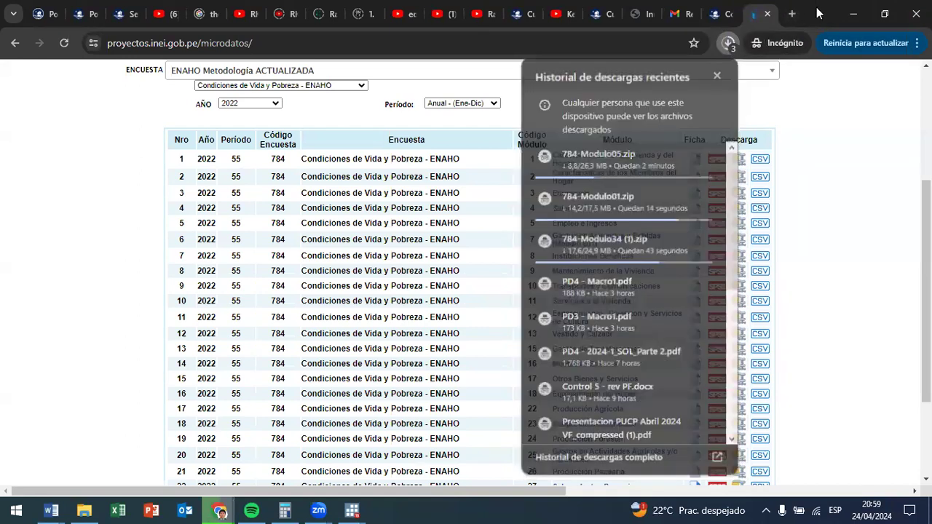
pyautogui.press('super+Right')
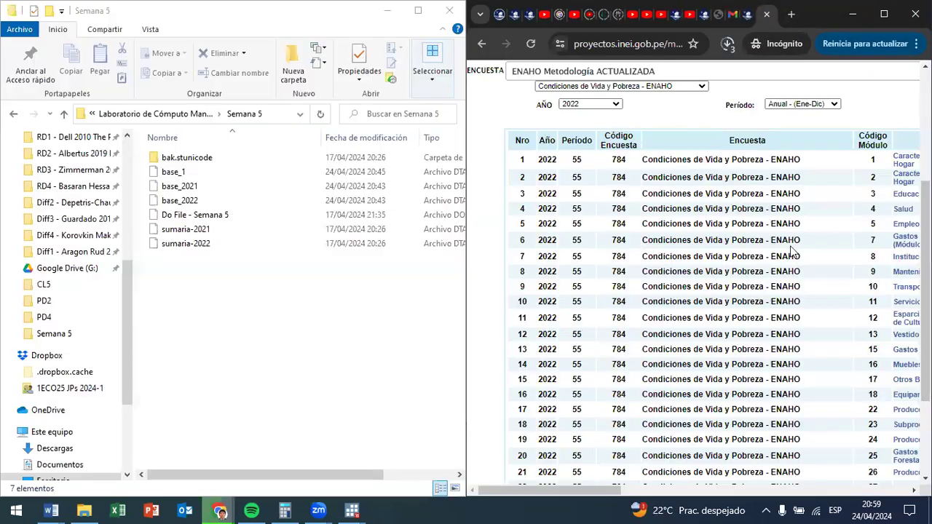
# Extract enaho01-2022-100.dta from the downloaded 784-Modulo01.zip into the Semana 5 folder and close the archive.
pyautogui.click(722, 46)
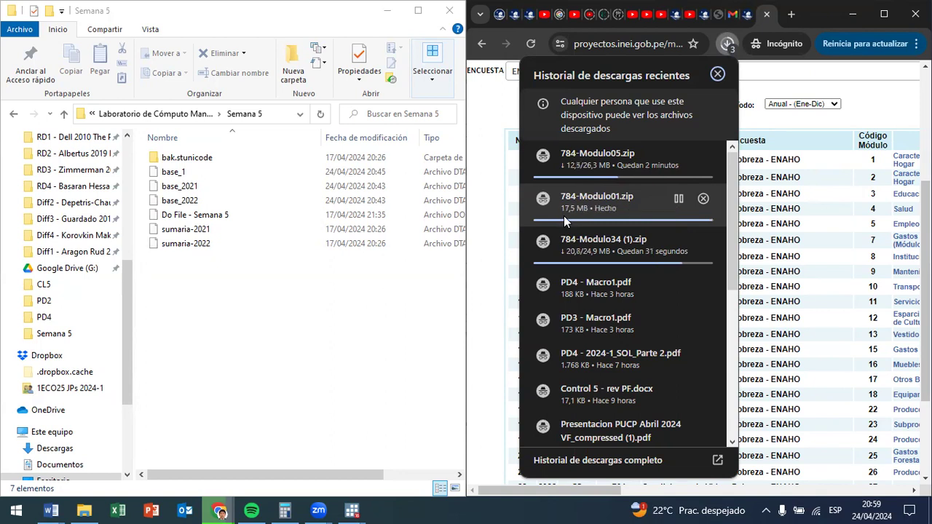
pyautogui.click(589, 201)
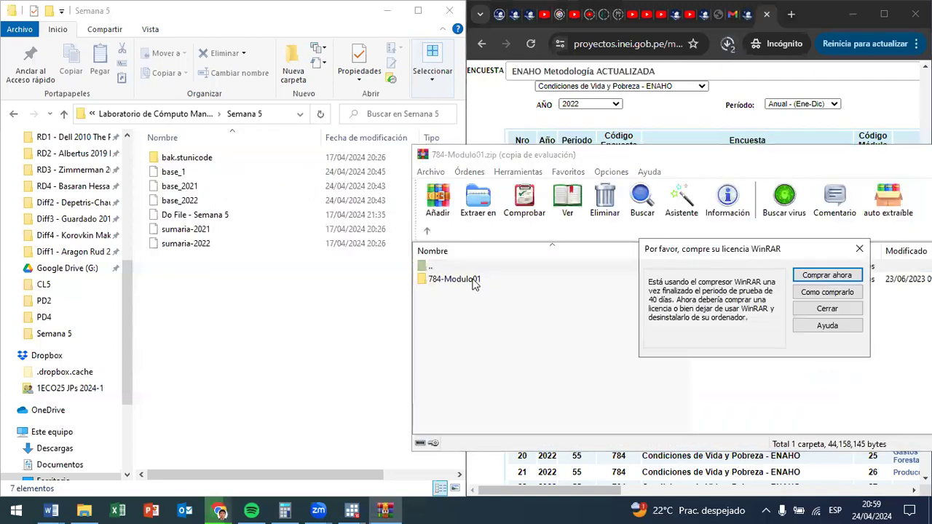
pyautogui.press('Escape')
pyautogui.doubleClick(553, 279)
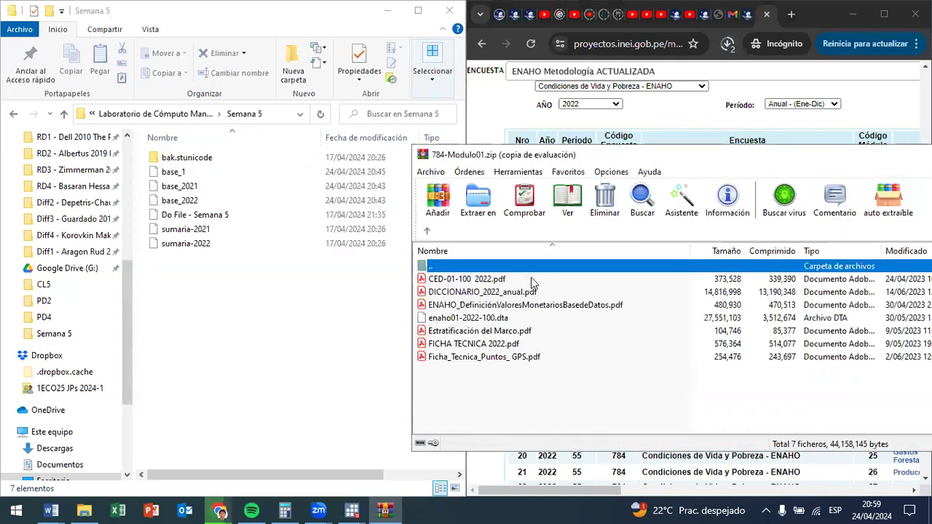
pyautogui.click(502, 318)
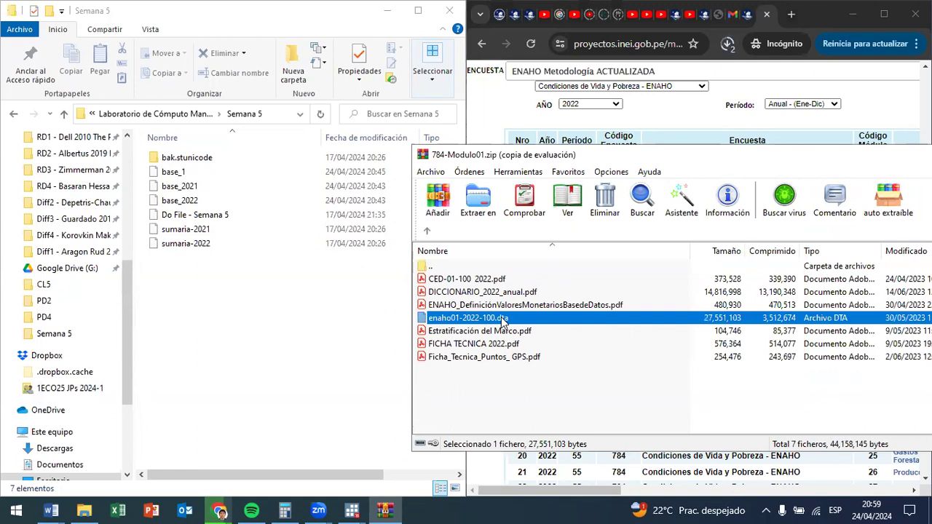
pyautogui.moveTo(502, 318); pyautogui.dragTo(304, 345)
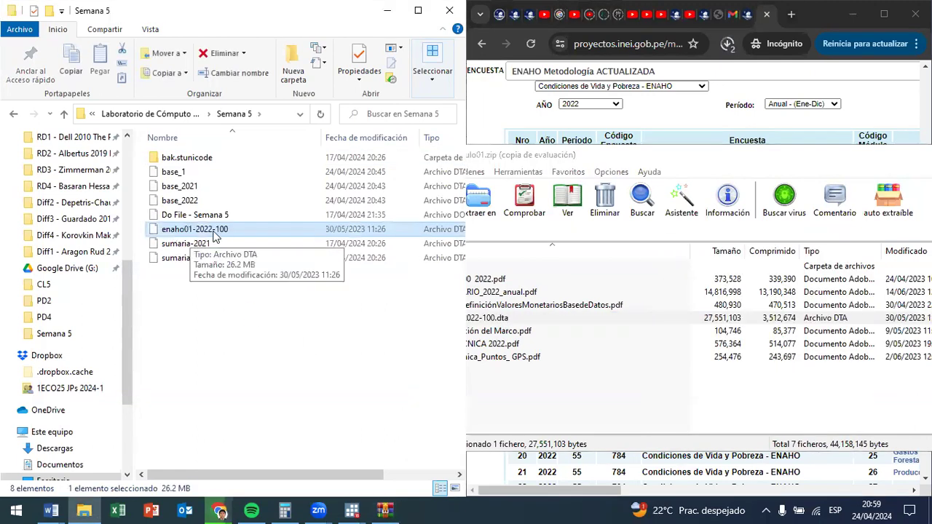
pyautogui.moveTo(839, 158); pyautogui.dragTo(676, 175)
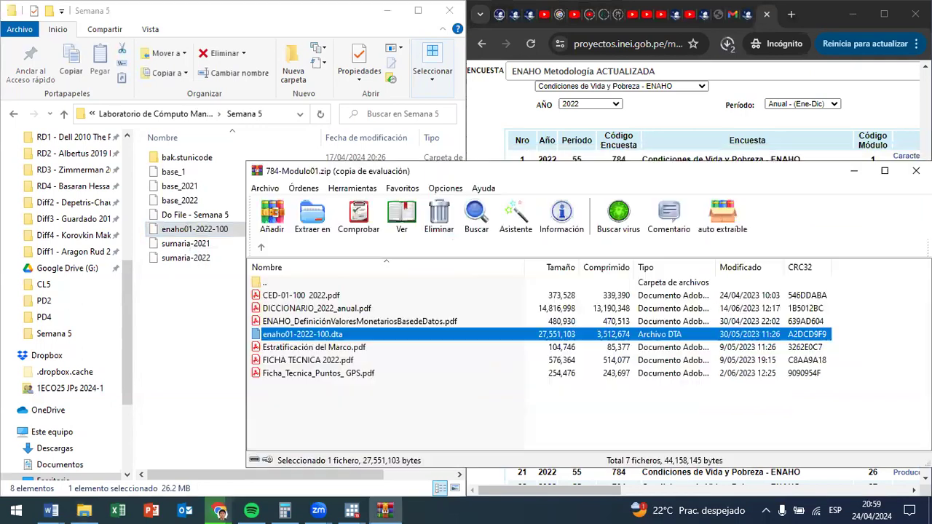
pyautogui.click(916, 170)
# Extract sumaria-2022.dta from 784-Modulo34 (1).zip into the Semana 5 folder, replacing the existing file, and close the archive.
pyautogui.click(726, 44)
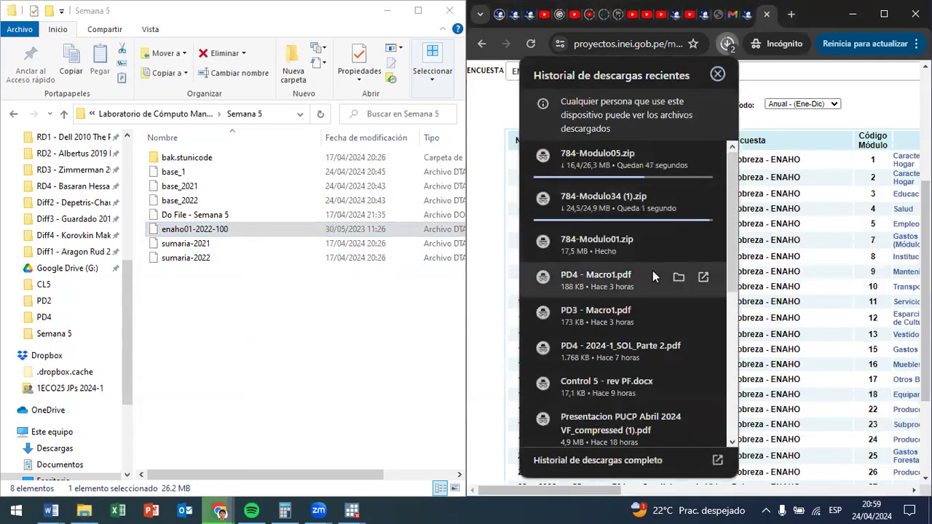
pyautogui.moveTo(708, 171)
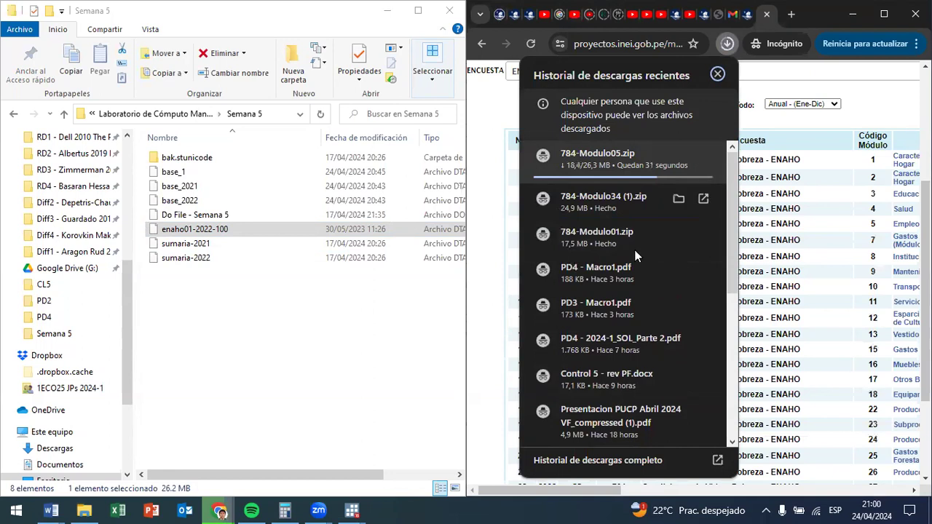
pyautogui.click(625, 211)
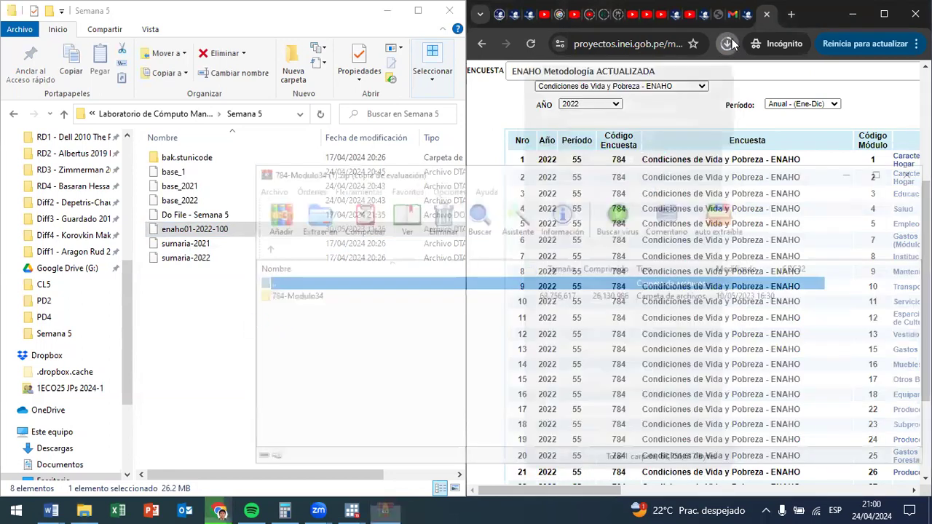
pyautogui.doubleClick(305, 296)
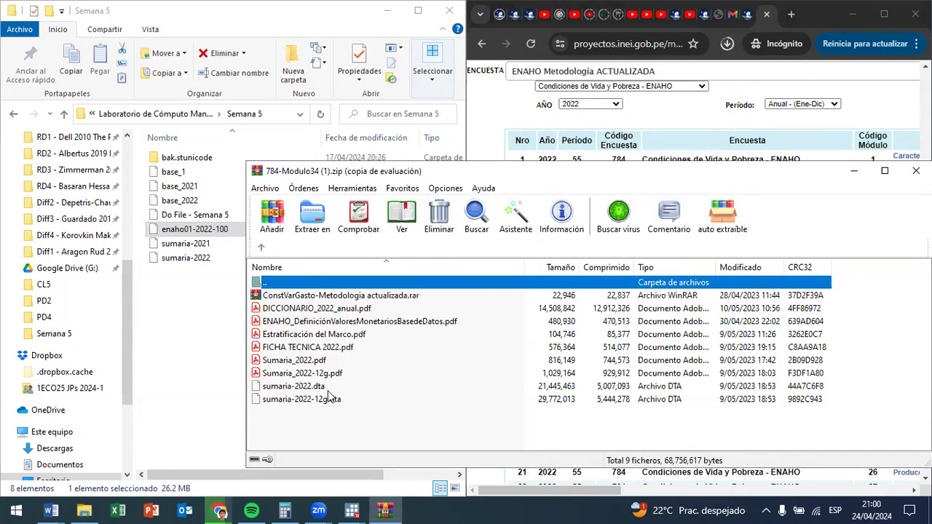
pyautogui.click(307, 387)
pyautogui.moveTo(307, 389); pyautogui.dragTo(209, 371)
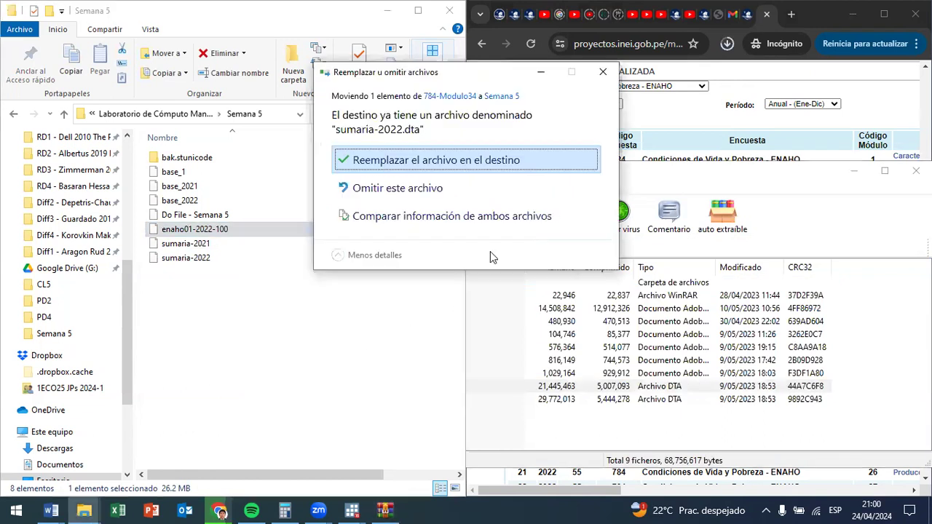
pyautogui.click(461, 176)
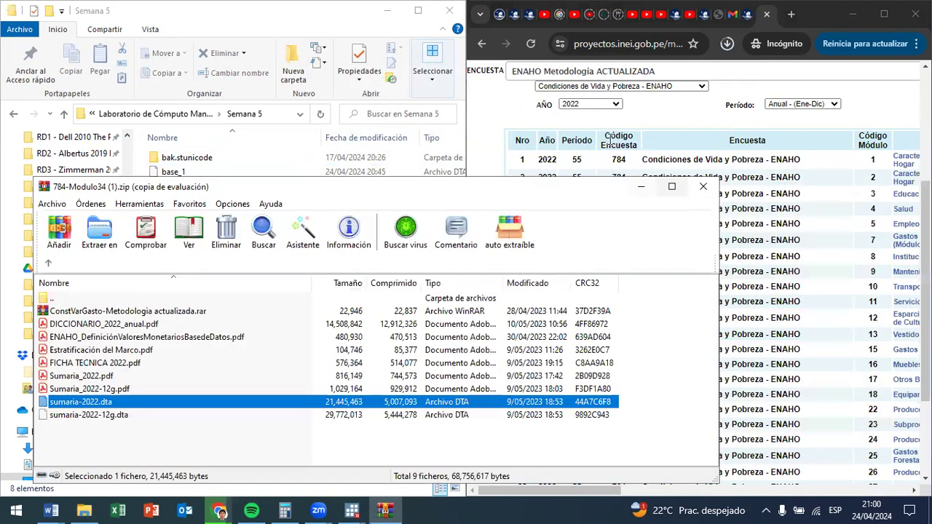
pyautogui.press('Escape')
# Extract enaho01a-2022-500.dta from 784-Modulo05.zip into the Semana 5 folder, then put away the archive and browser windows.
pyautogui.click(726, 44)
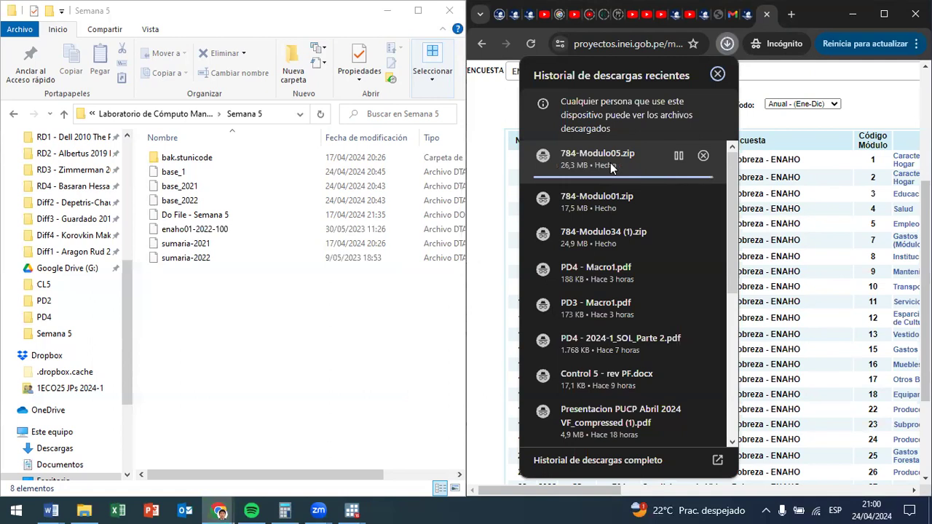
pyautogui.click(610, 163)
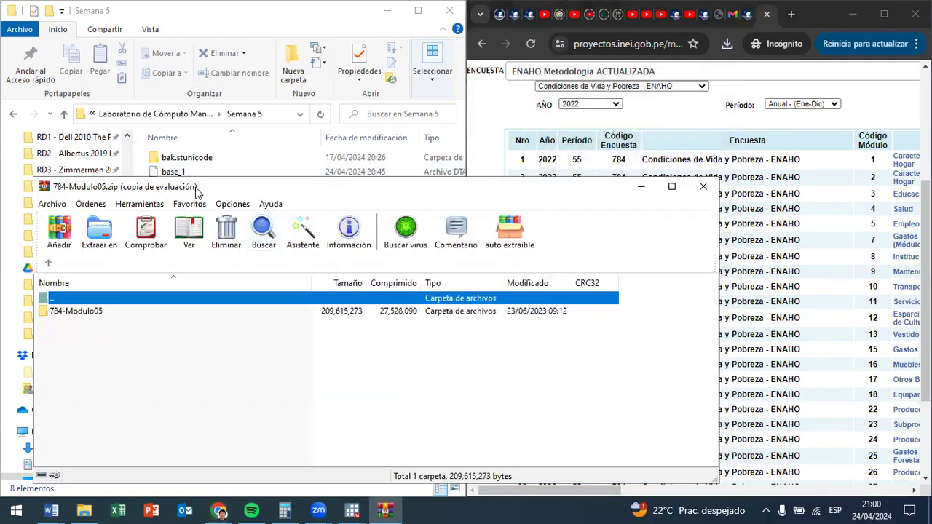
pyautogui.moveTo(198, 186); pyautogui.dragTo(628, 169)
pyautogui.click(508, 292)
pyautogui.doubleClick(508, 294)
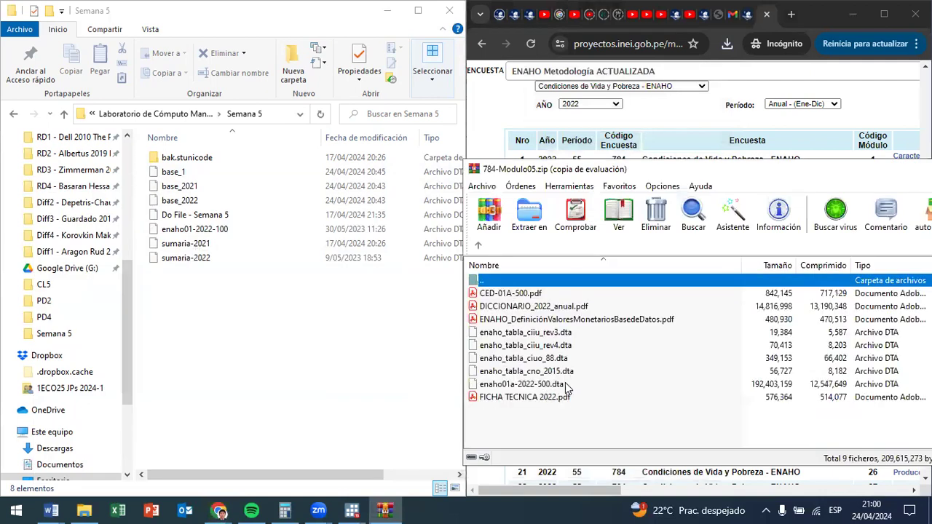
pyautogui.click(505, 386)
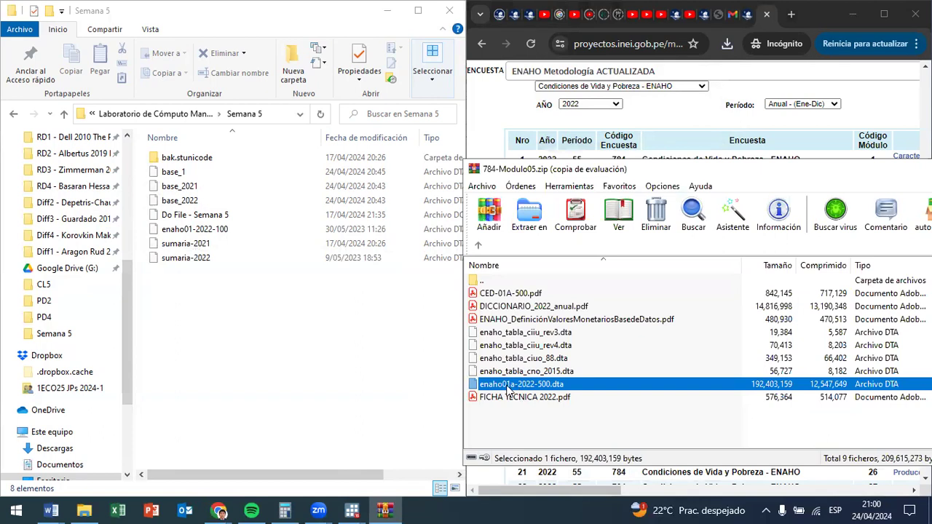
pyautogui.moveTo(327, 378); pyautogui.dragTo(328, 379)
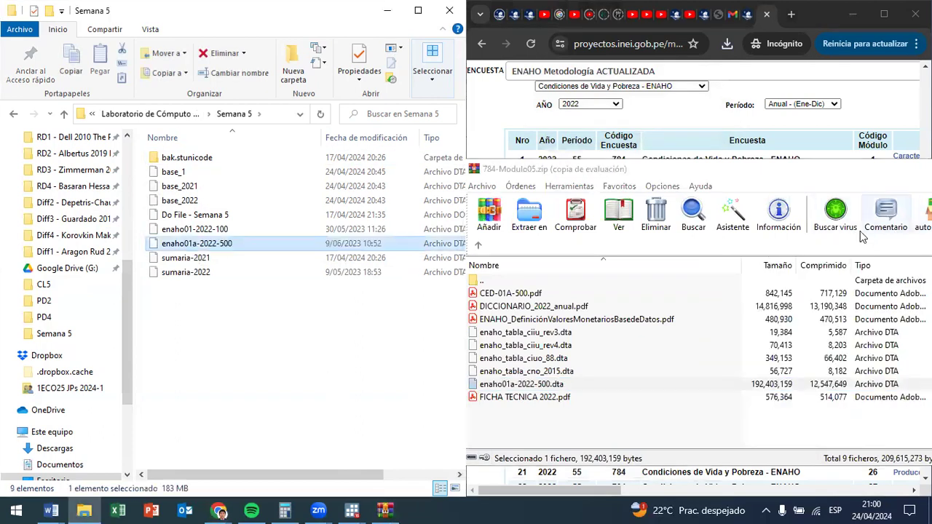
pyautogui.moveTo(815, 167); pyautogui.dragTo(877, 188)
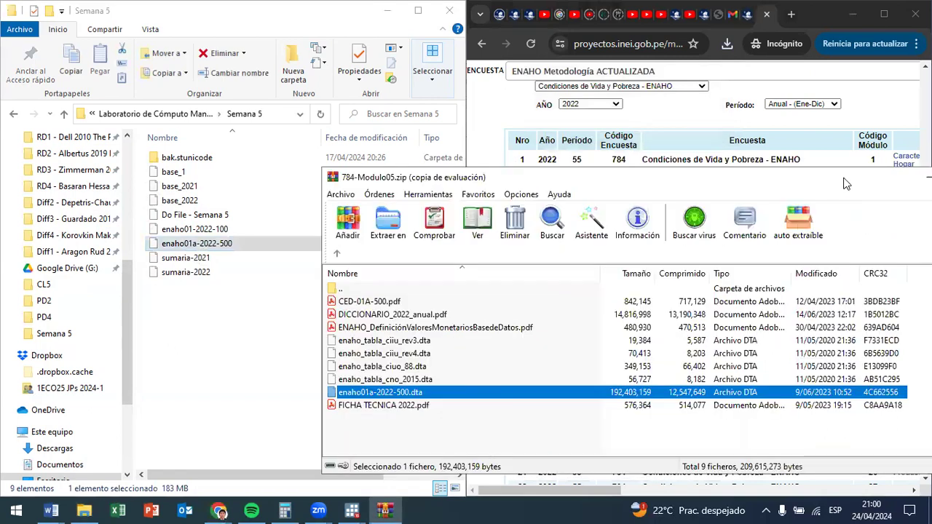
pyautogui.click(879, 178)
pyautogui.click(853, 15)
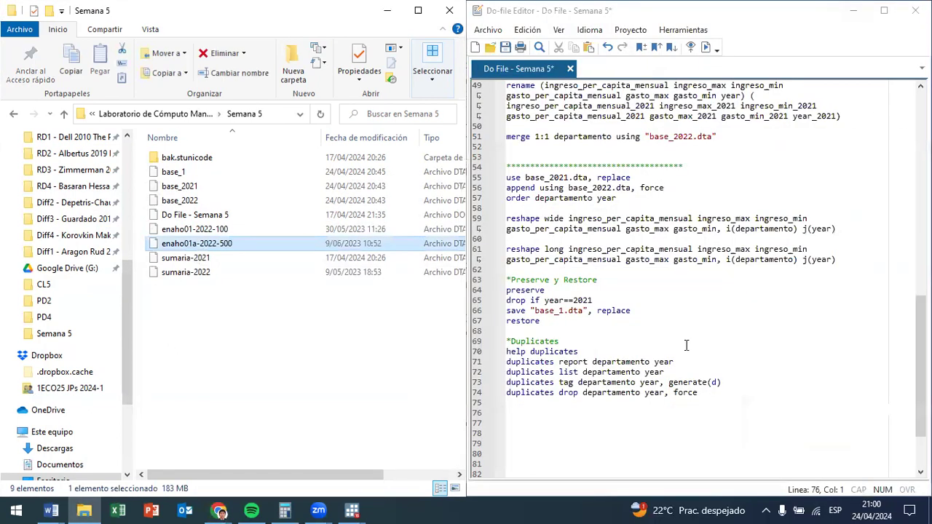
# Add the comment "*merge 1:1 (Sumaria y 100)" below the duplicates commands in the do-file.
pyautogui.click(742, 395)
pyautogui.press('Return')
pyautogui.press('Return')
pyautogui.write('*mer')
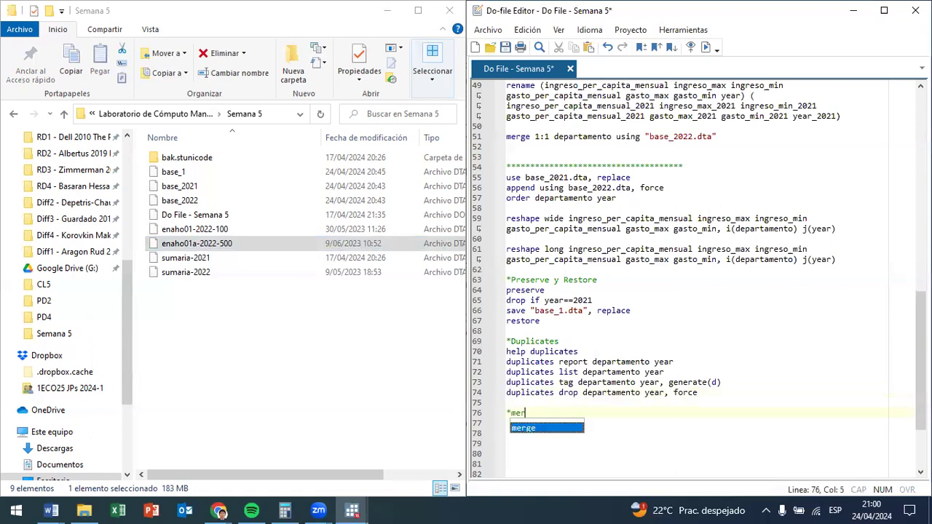
pyautogui.write('g')
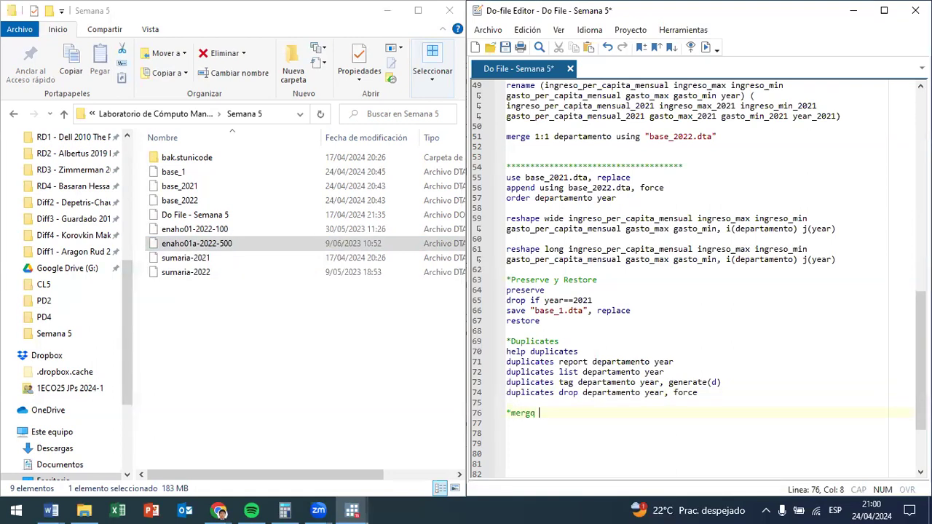
pyautogui.write('e 1:1 ()')
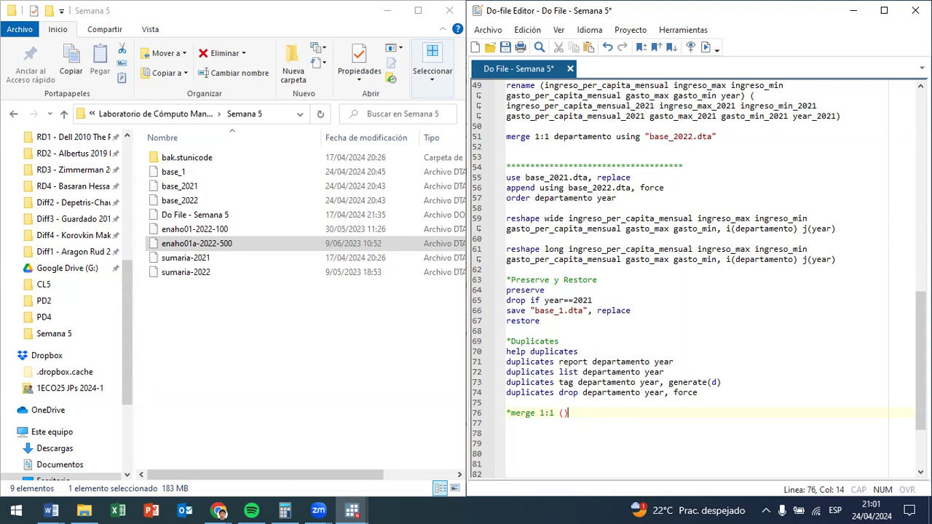
pyautogui.press('Left')
pyautogui.write('Suma')
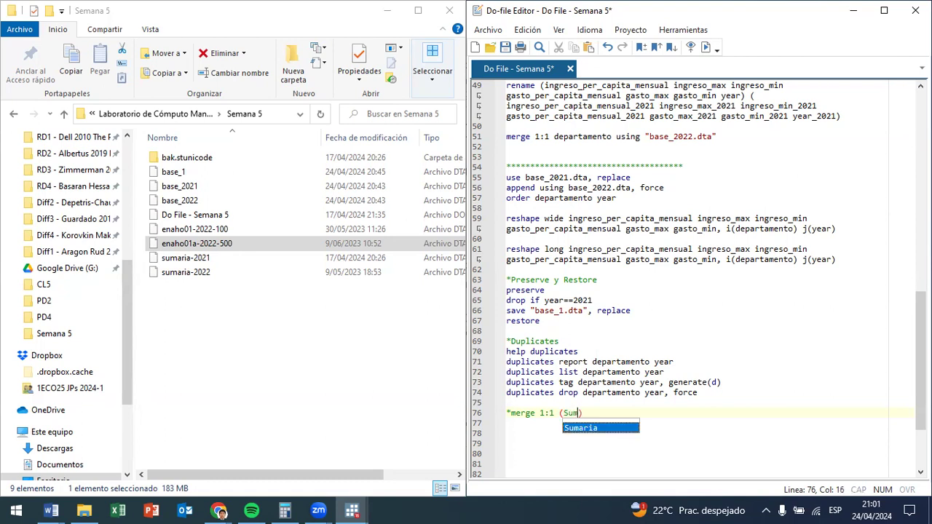
pyautogui.write('ria y ')
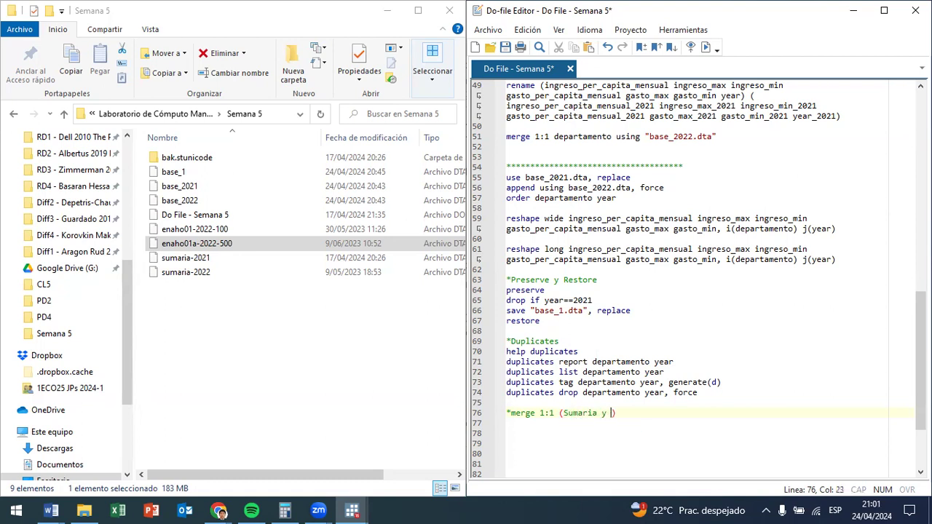
pyautogui.write('100')
# Write "use sumaria-2022.dta, replace" under the merge comment, run it, and show the main Stata window.
pyautogui.press('Return')
pyautogui.write('use s')
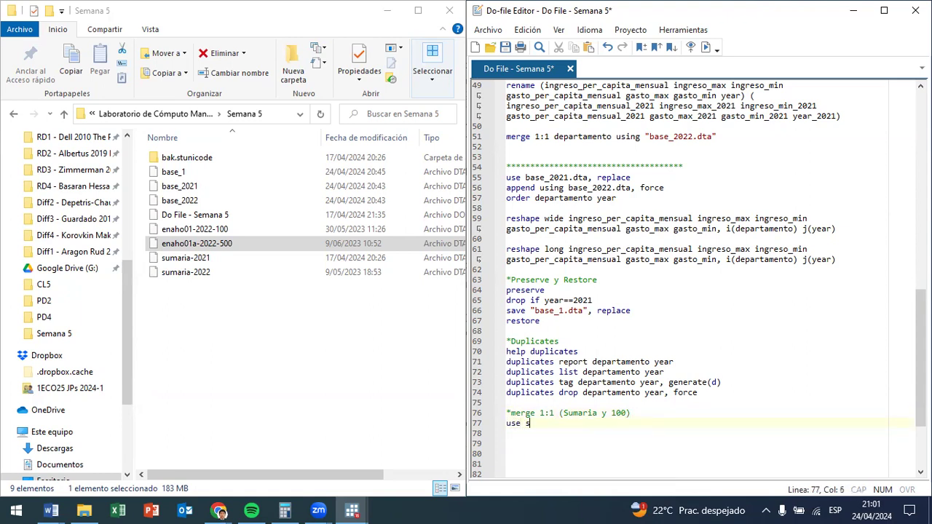
pyautogui.write('umaria')
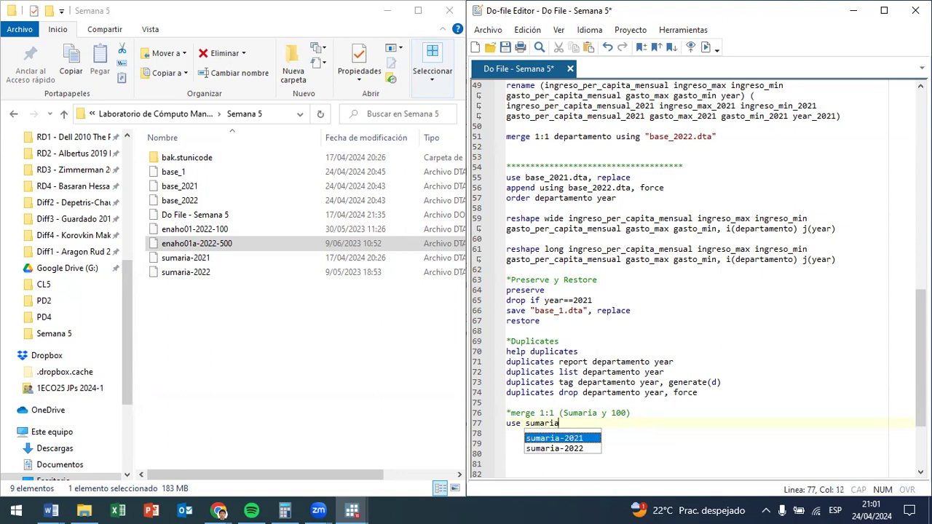
pyautogui.write('-2022')
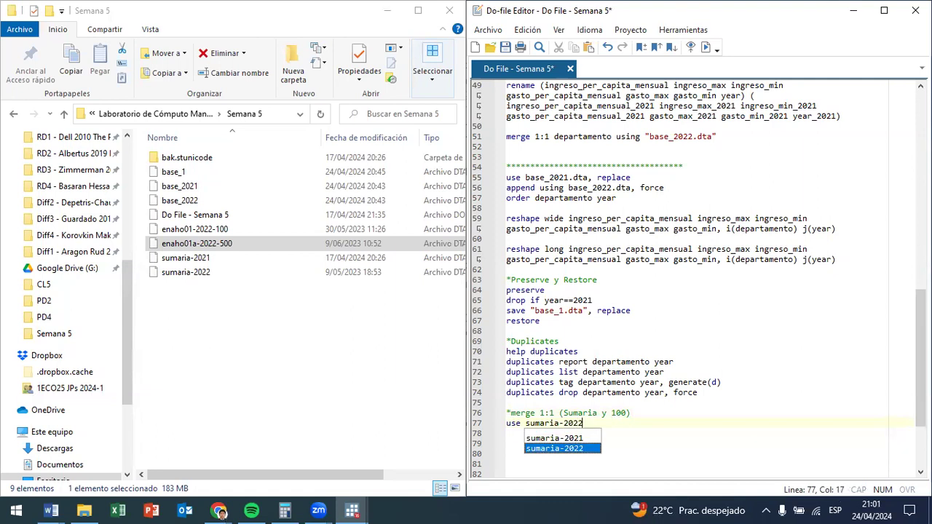
pyautogui.write('.dta, re')
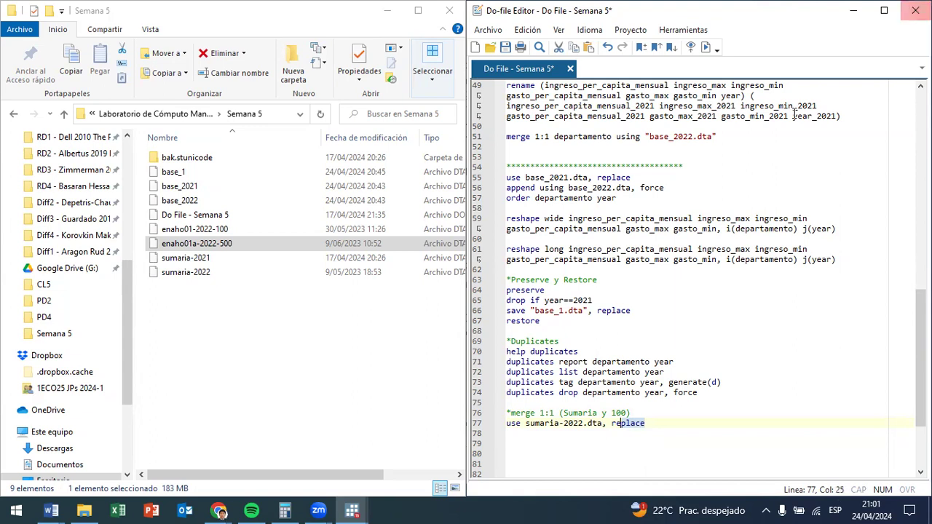
pyautogui.moveTo(356, 511)
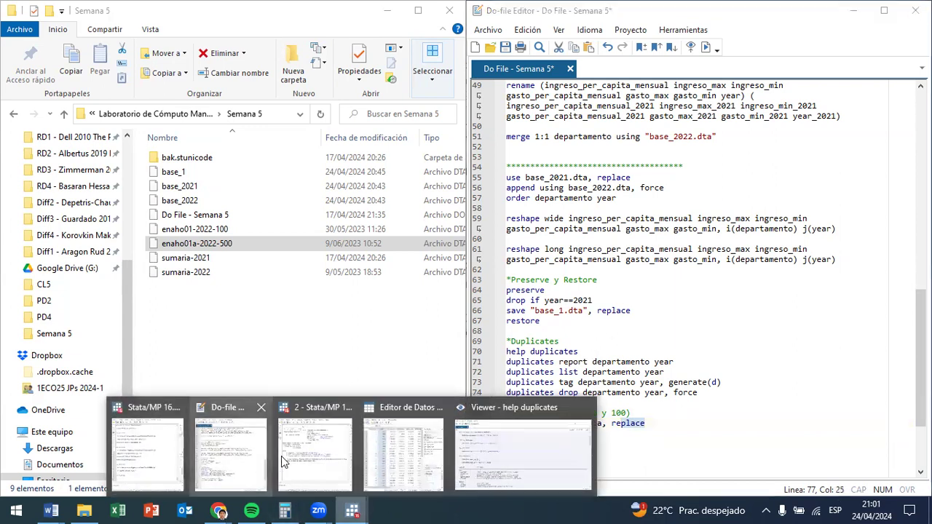
pyautogui.click(164, 449)
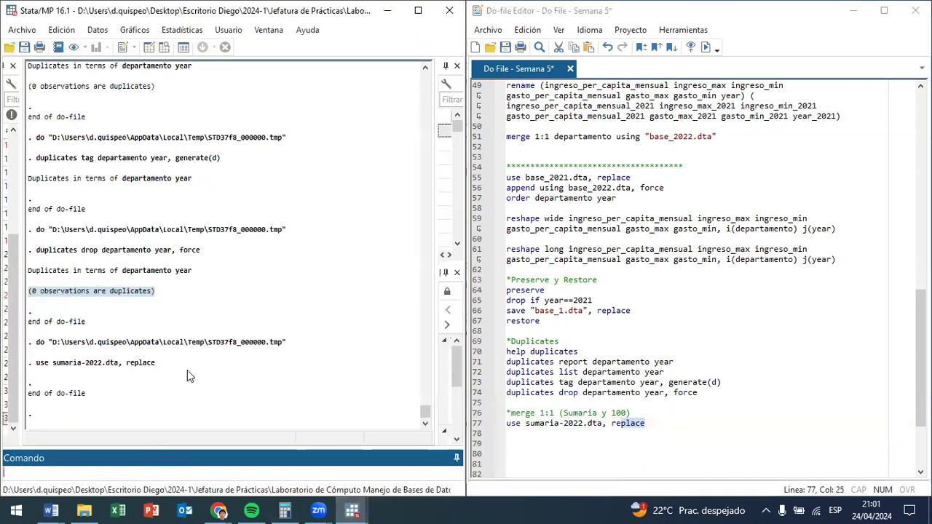
# Browse the sumaria-2022 dataset, examine the conglome, vivienda and hogar identifier columns, and close the data editor.
pyautogui.click(163, 48)
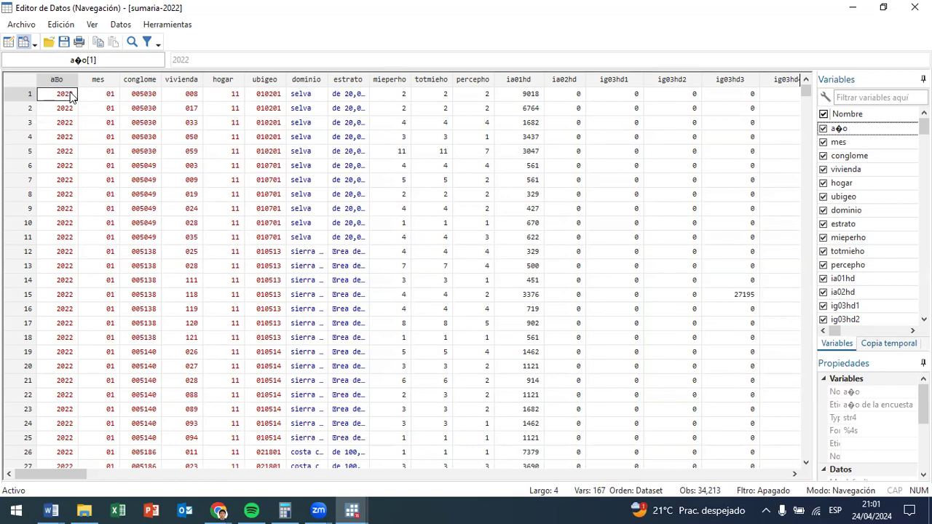
pyautogui.press('Right')
pyautogui.press('Right')
pyautogui.hotkey('ctrl', 'space')
pyautogui.hotkey('shift', 'Right')
pyautogui.hotkey('shift', 'Right')
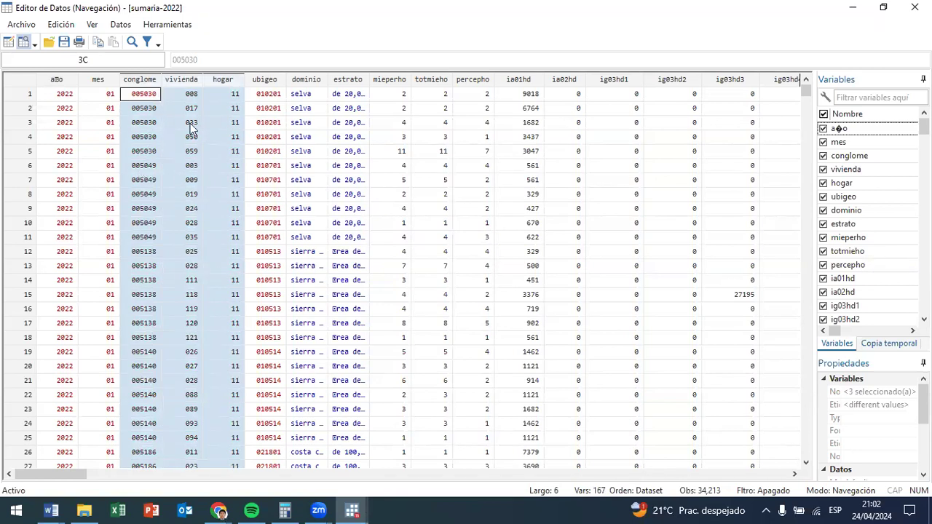
pyautogui.click(915, 7)
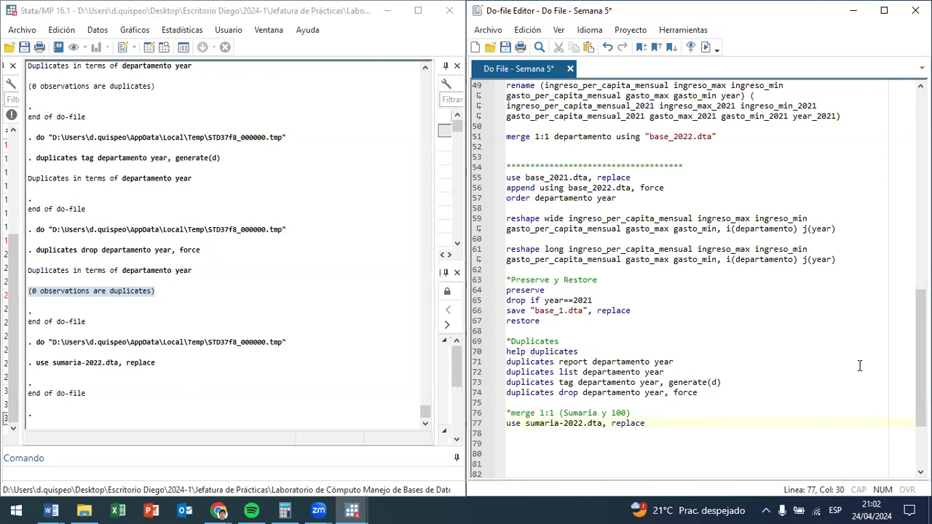
# Start a "merge 1:1" line in the do-file with conglome, vivienda and hogar from the variable list as key variables.
pyautogui.press('Return')
pyautogui.write('merge 1:1')
pyautogui.moveTo(433, 282); pyautogui.dragTo(315, 284)
pyautogui.click(321, 142)
pyautogui.click(322, 158)
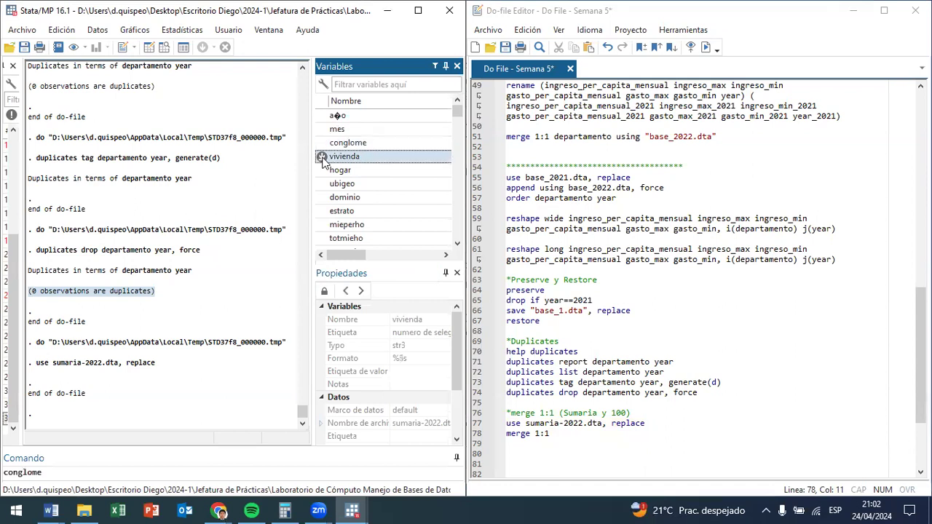
pyautogui.click(324, 171)
pyautogui.click(153, 460)
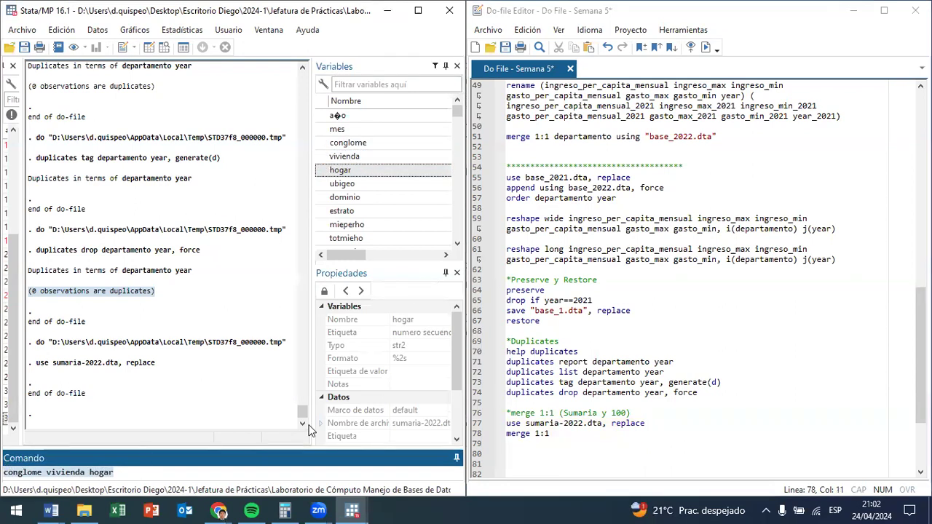
pyautogui.click(567, 434)
pyautogui.write('conglome vivienda hogar')
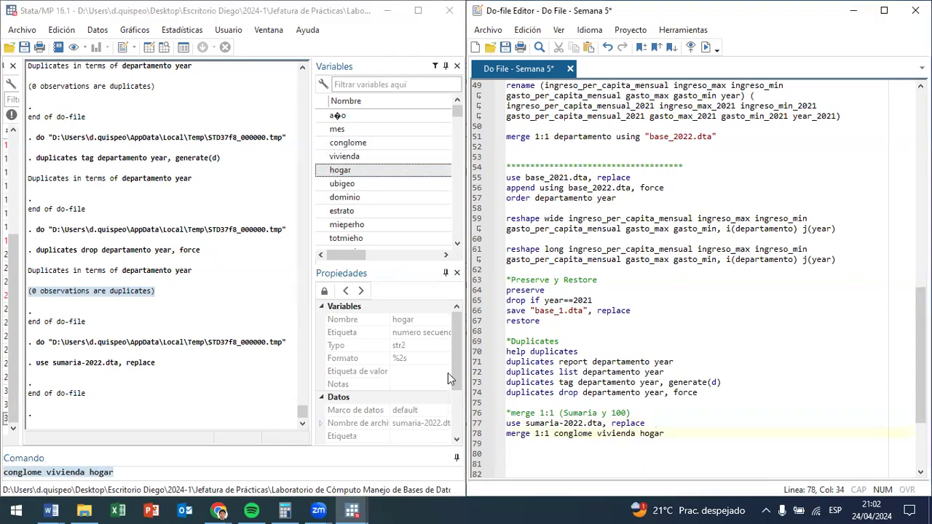
pyautogui.moveTo(312, 300); pyautogui.dragTo(405, 307)
# Complete the merge line with using "enaho01-2022-100.dta", checking the file name in the Semana 5 folder.
pyautogui.click(692, 434)
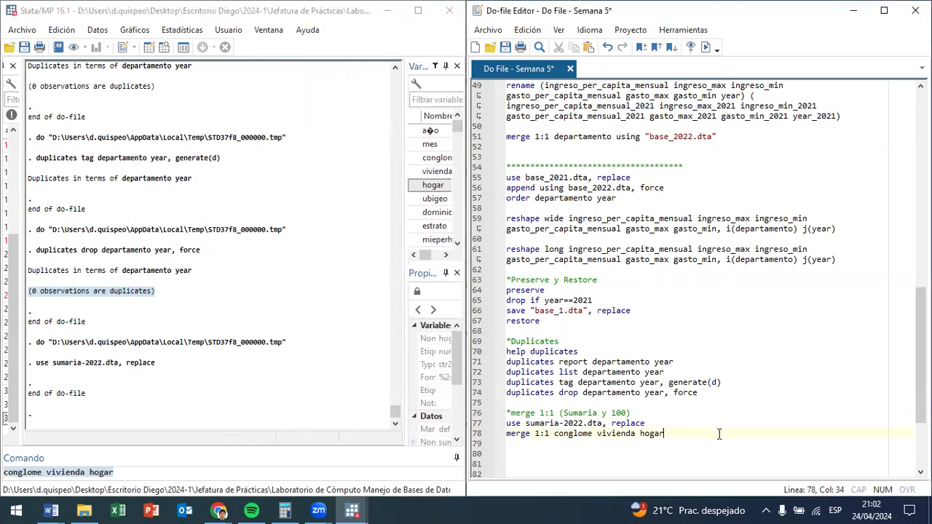
pyautogui.write('using "')
pyautogui.press('super+2')
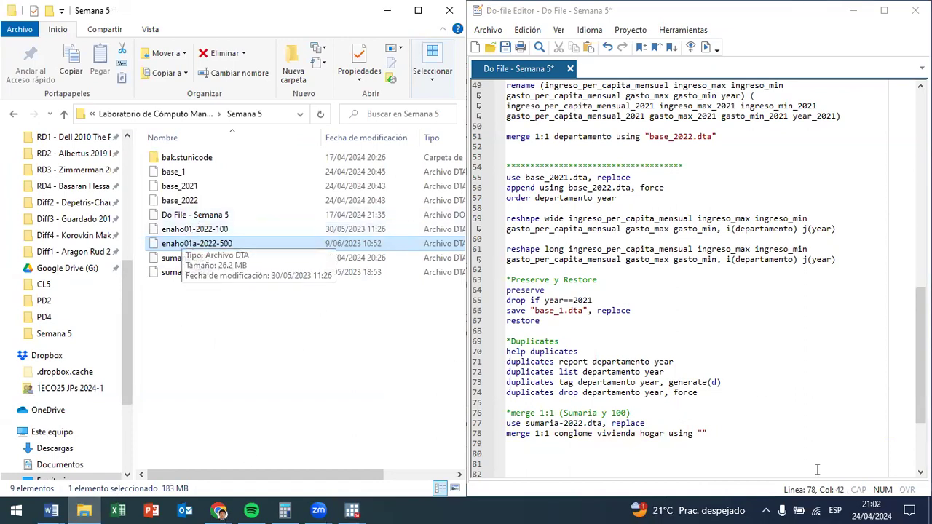
pyautogui.click(698, 433)
pyautogui.write('enaho')
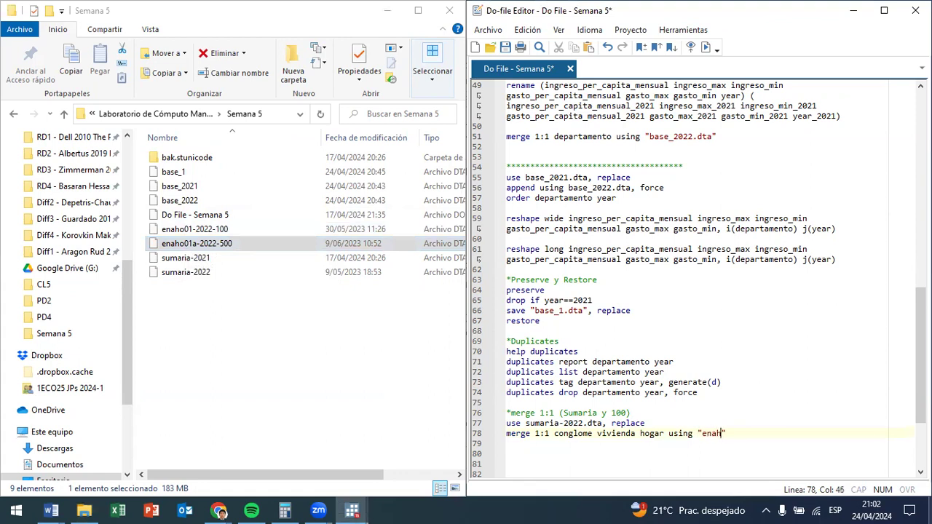
pyautogui.write('01-2022-100')
pyautogui.click(763, 433)
pyautogui.press('Left')
pyautogui.press('Left')
pyautogui.press('Left')
pyautogui.press('Right')
pyautogui.press('Right')
pyautogui.press('Right')
pyautogui.press('Right')
pyautogui.press('Right')
pyautogui.press('Right')
pyautogui.write('.dta')
pyautogui.press('Right')
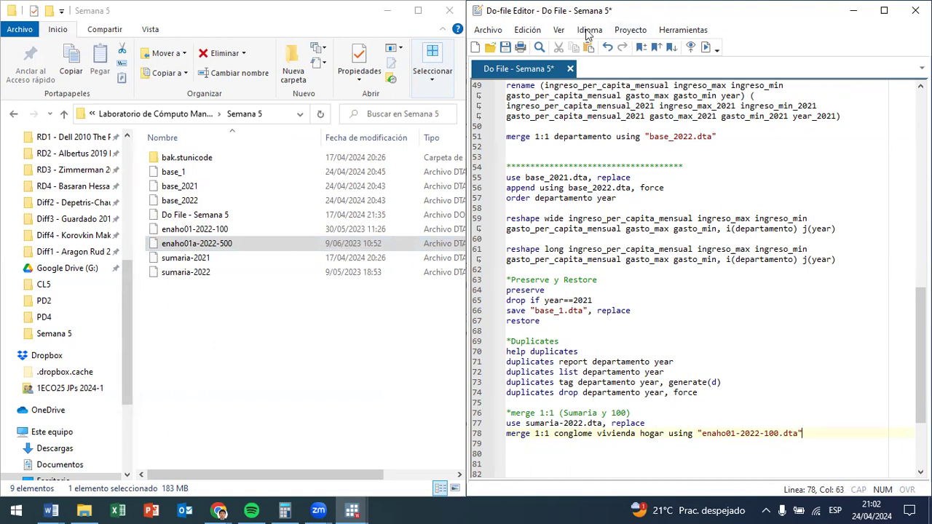
# Run the 1:1 merge line and review the matched and not matched observations in the result table.
pyautogui.click(399, 10)
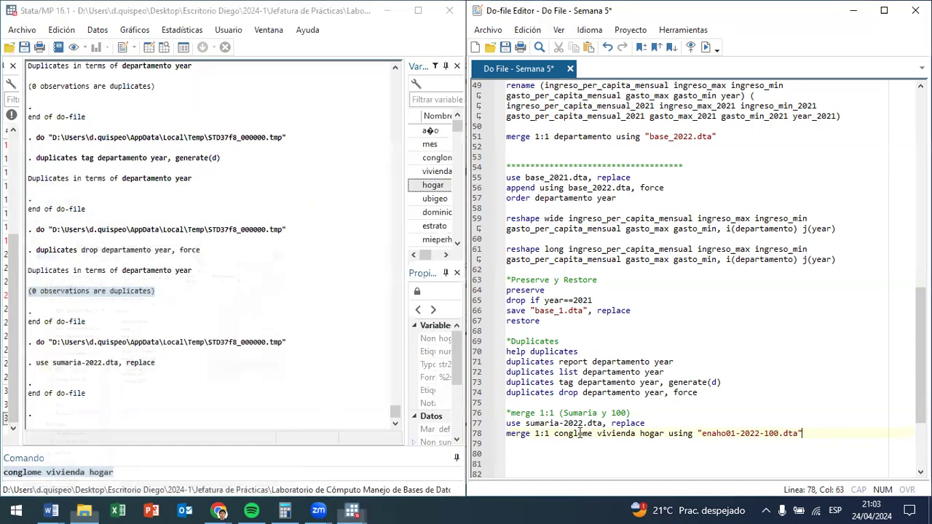
pyautogui.moveTo(552, 433); pyautogui.dragTo(594, 433)
pyautogui.hotkey('ctrl', 'd')
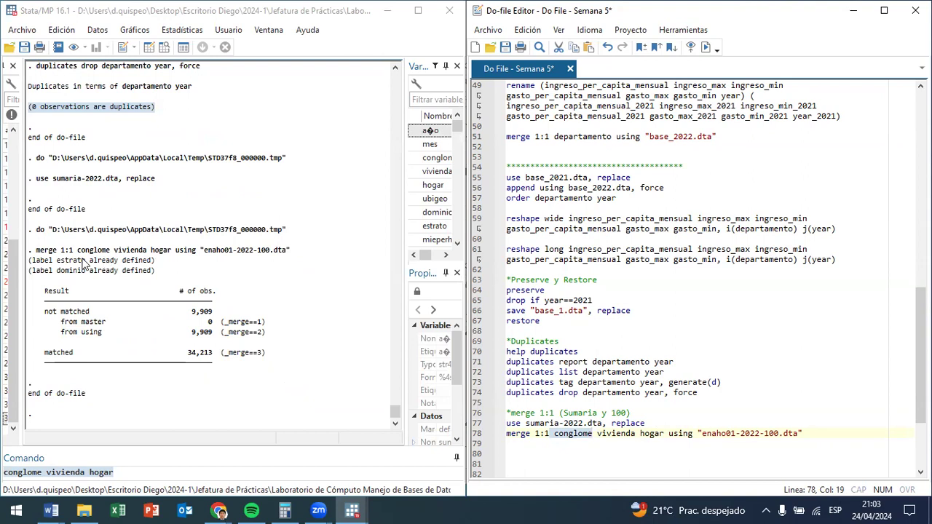
pyautogui.moveTo(43, 290); pyautogui.dragTo(66, 294)
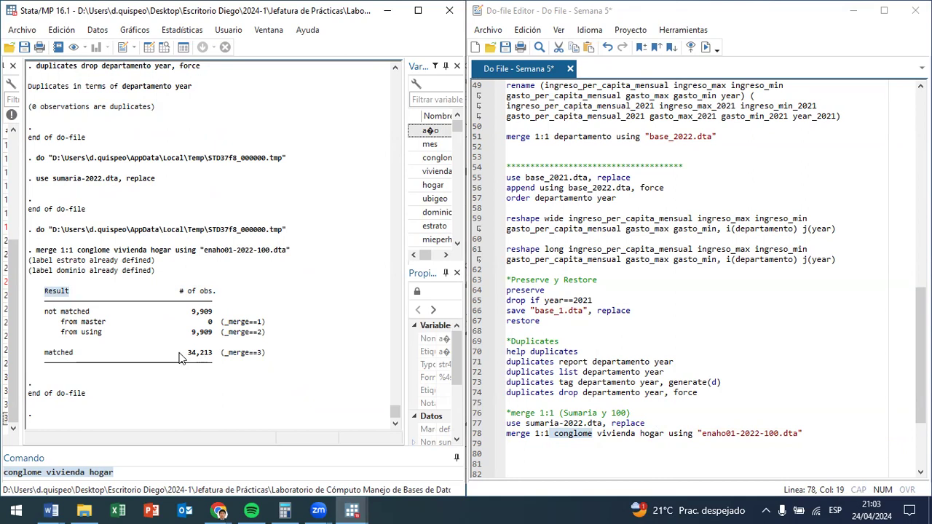
pyautogui.moveTo(180, 354); pyautogui.dragTo(211, 354)
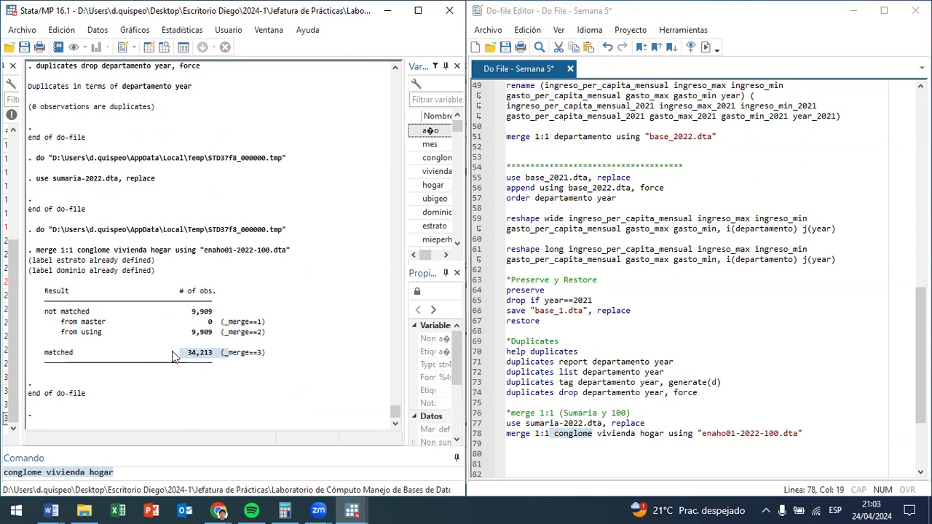
pyautogui.doubleClick(205, 312)
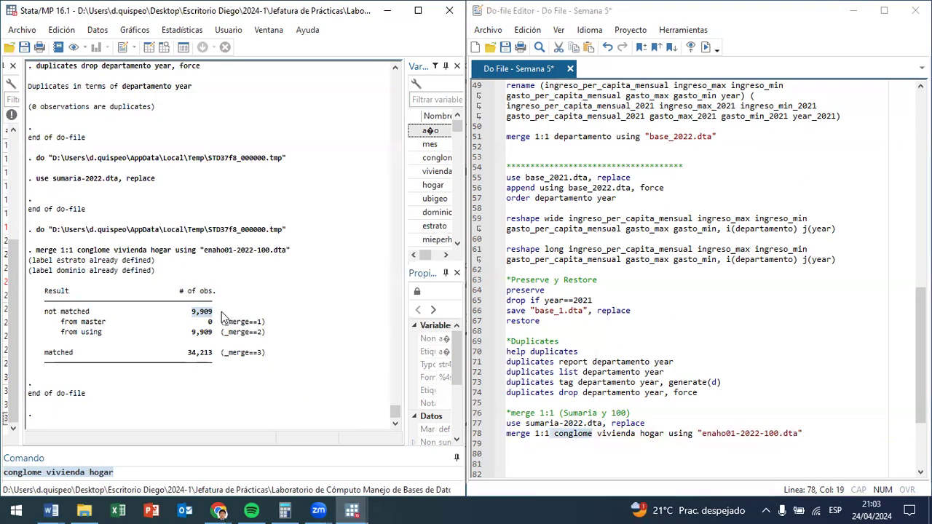
pyautogui.moveTo(46, 313)
pyautogui.mouseDown()
pyautogui.moveTo(233, 319)
pyautogui.moveTo(41, 325)
pyautogui.mouseUp()
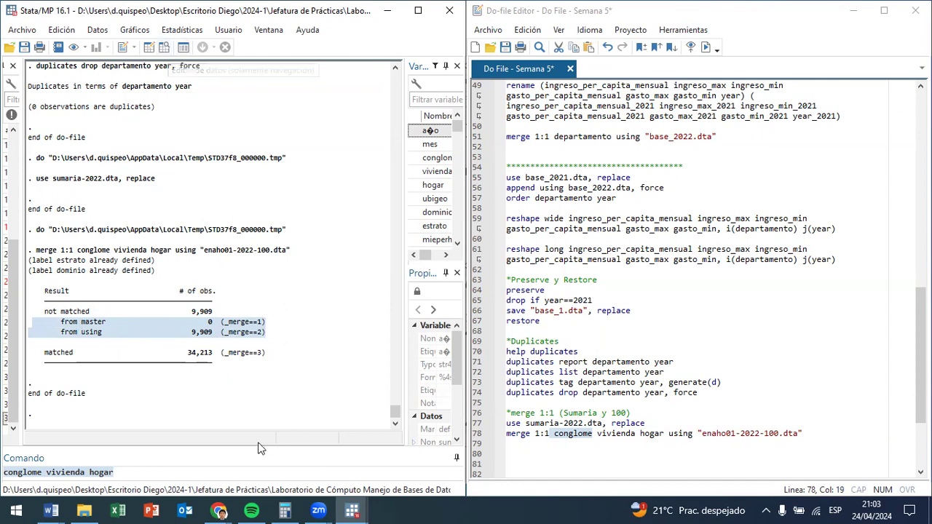
# Sort the merged dataset by _merge with a direct command outside the do-file.
pyautogui.moveTo(177, 470); pyautogui.dragTo(29, 469)
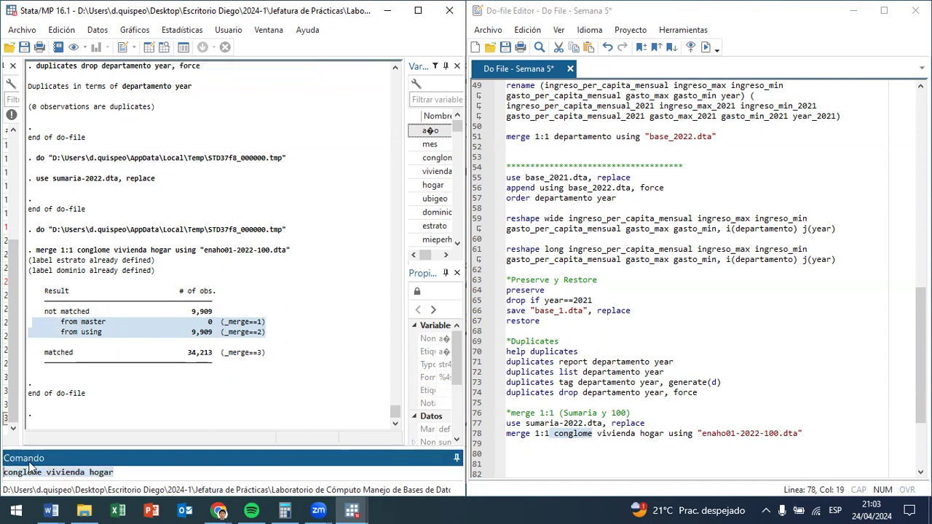
pyautogui.write('sorti')
pyautogui.press('BackSpace')
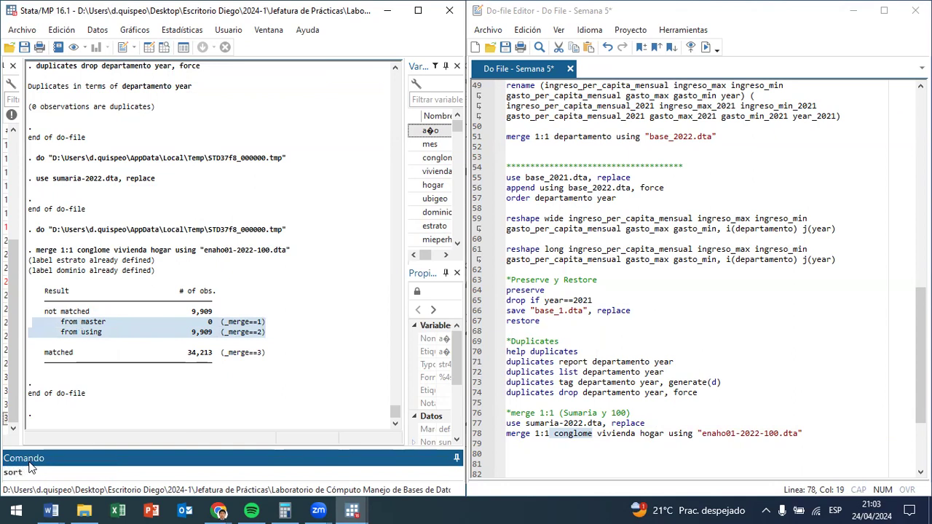
pyautogui.write('_merge')
pyautogui.press('Return')
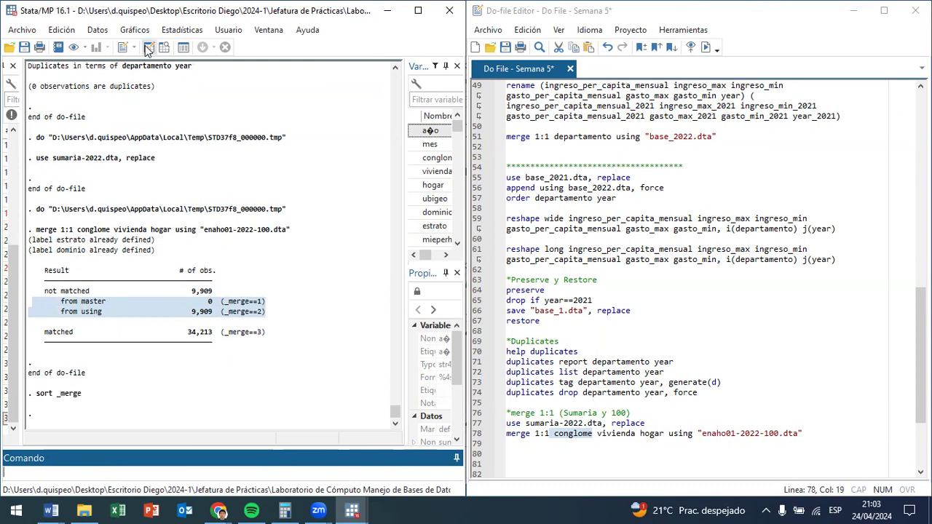
# Browse the merged data, check the _merge column and examine a matched observation across all of its variables.
pyautogui.click(163, 47)
pyautogui.moveTo(33, 474); pyautogui.dragTo(806, 486)
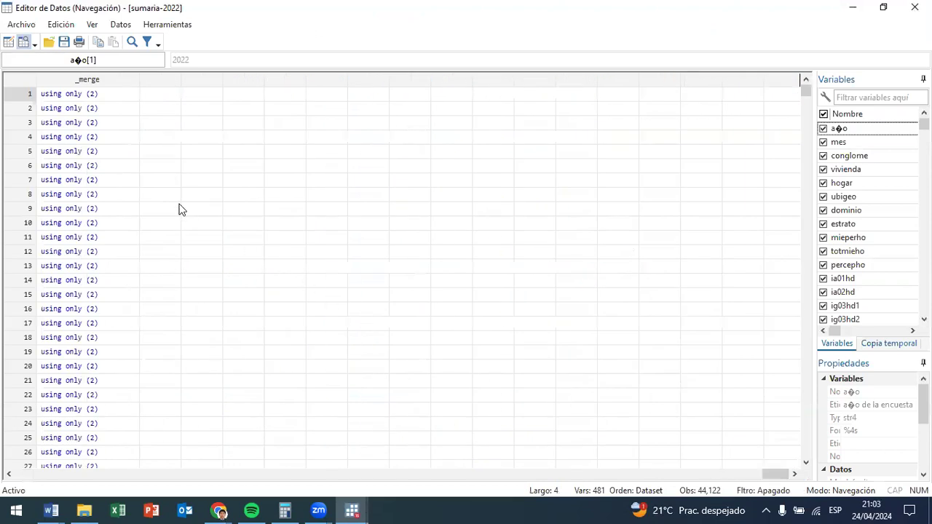
pyautogui.click(140, 122)
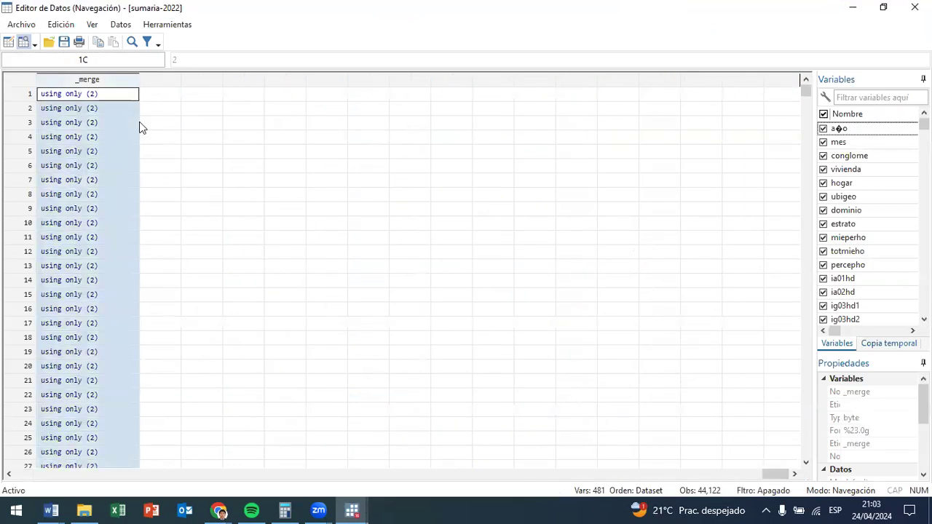
pyautogui.moveTo(770, 478); pyautogui.dragTo(755, 478)
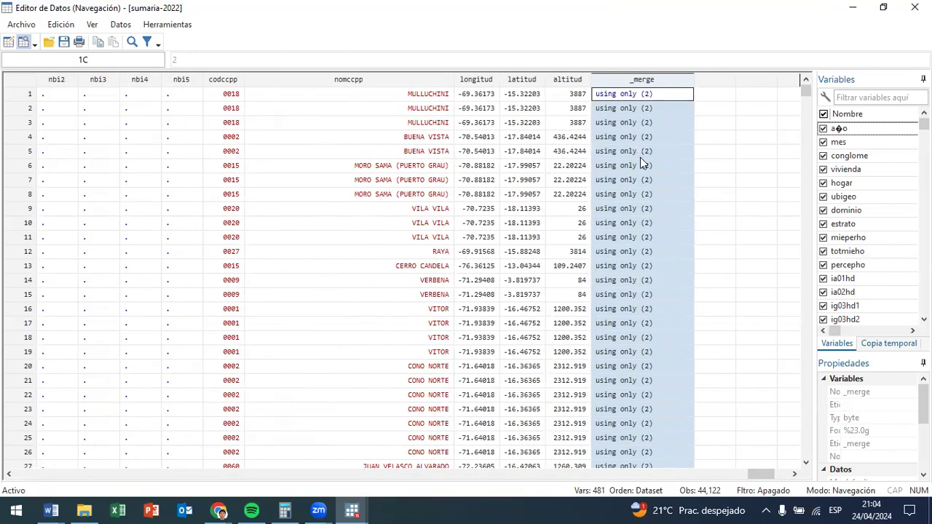
pyautogui.moveTo(805, 91); pyautogui.dragTo(696, 285)
pyautogui.click(636, 299)
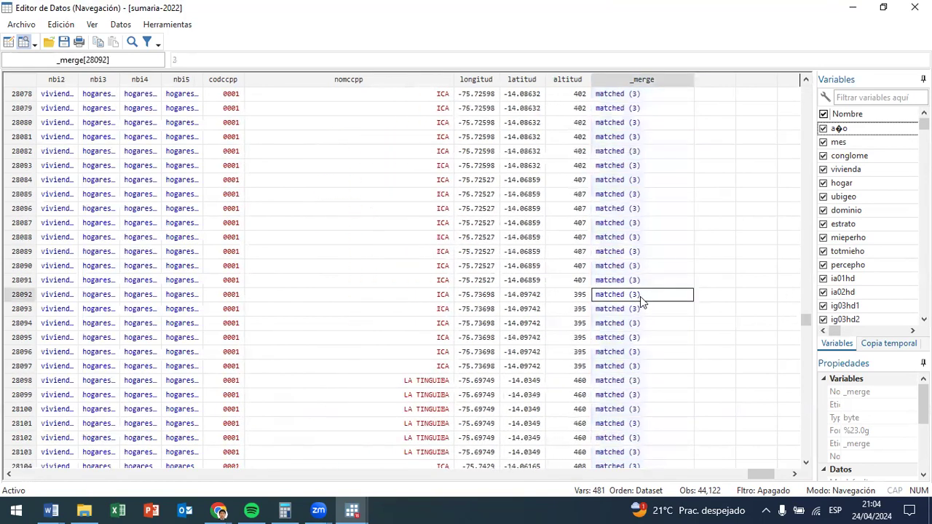
pyautogui.moveTo(604, 299); pyautogui.dragTo(3, 302)
pyautogui.moveTo(45, 473); pyautogui.dragTo(791, 439)
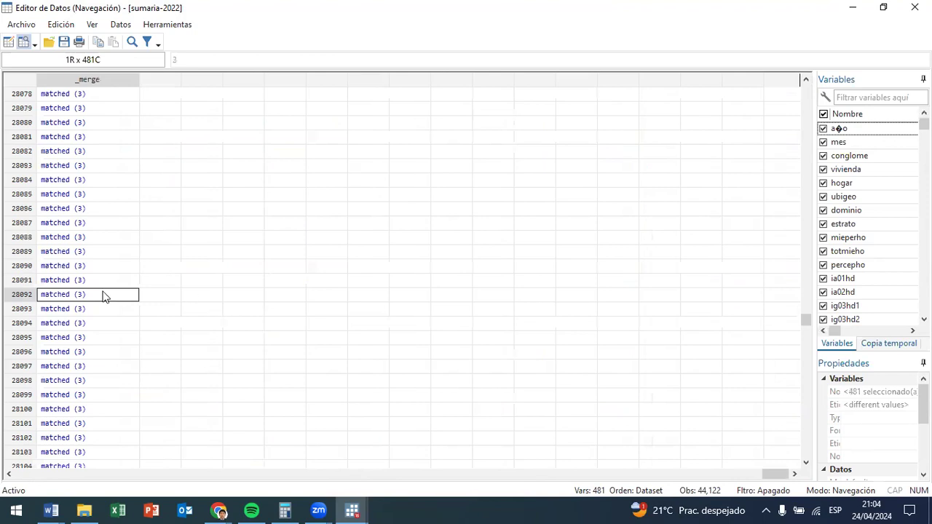
# Examine observation 5, marked "using only (2)", across the sumaria and module 100 variables through to _merge.
pyautogui.click(44, 299)
pyautogui.moveTo(776, 470); pyautogui.dragTo(763, 478)
pyautogui.moveTo(804, 323); pyautogui.dragTo(803, 117)
pyautogui.click(510, 150)
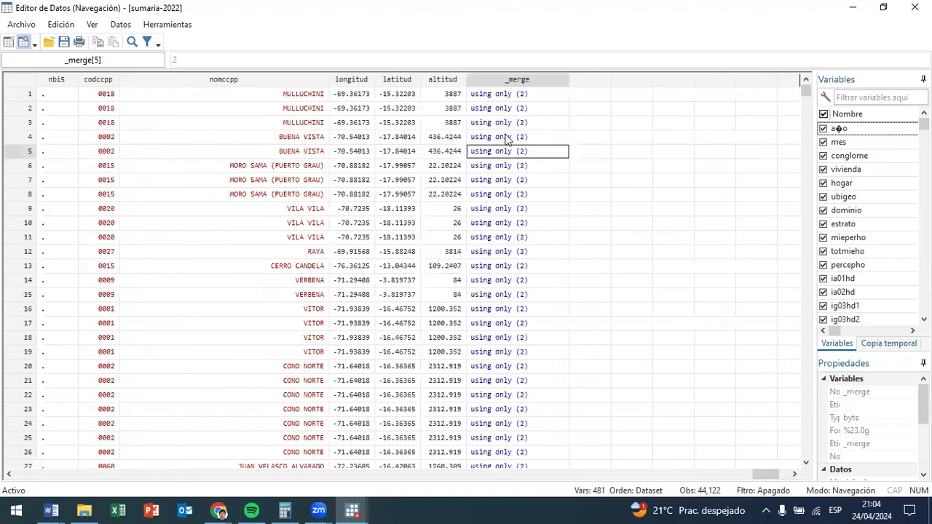
pyautogui.moveTo(517, 158); pyautogui.dragTo(361, 158)
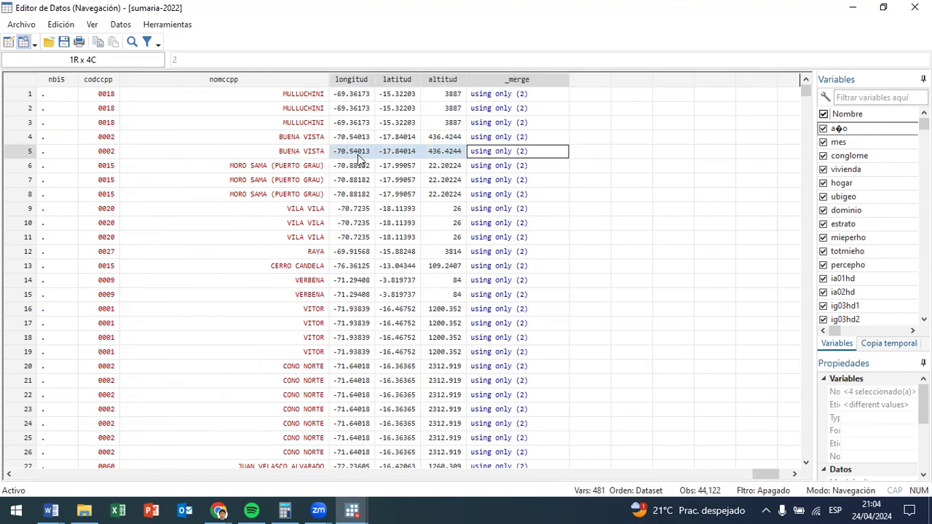
pyautogui.moveTo(358, 155); pyautogui.dragTo(3, 153)
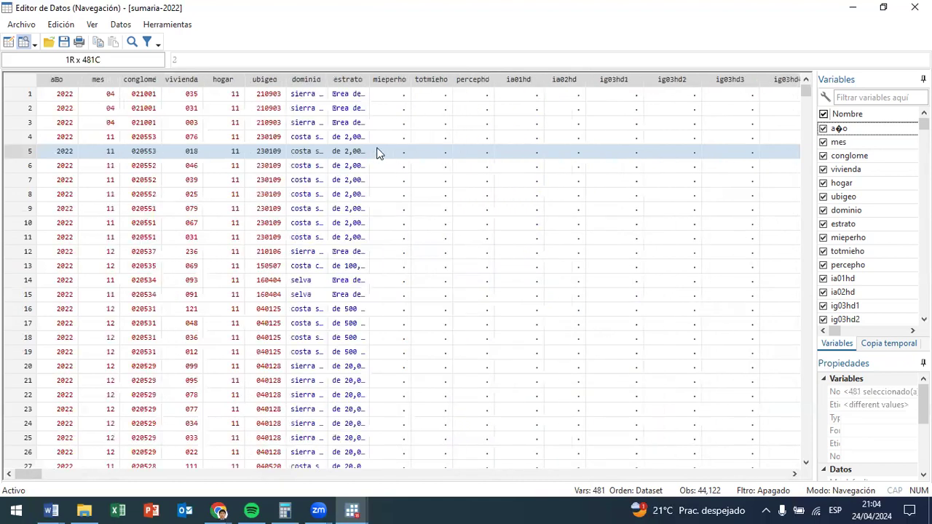
pyautogui.moveTo(26, 475); pyautogui.dragTo(295, 479)
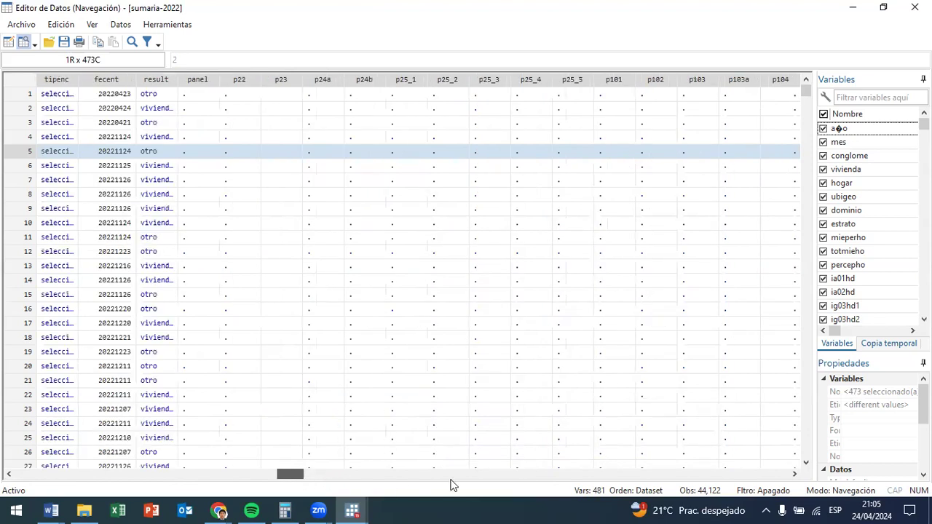
pyautogui.hotkey('ctrl', 'Right')
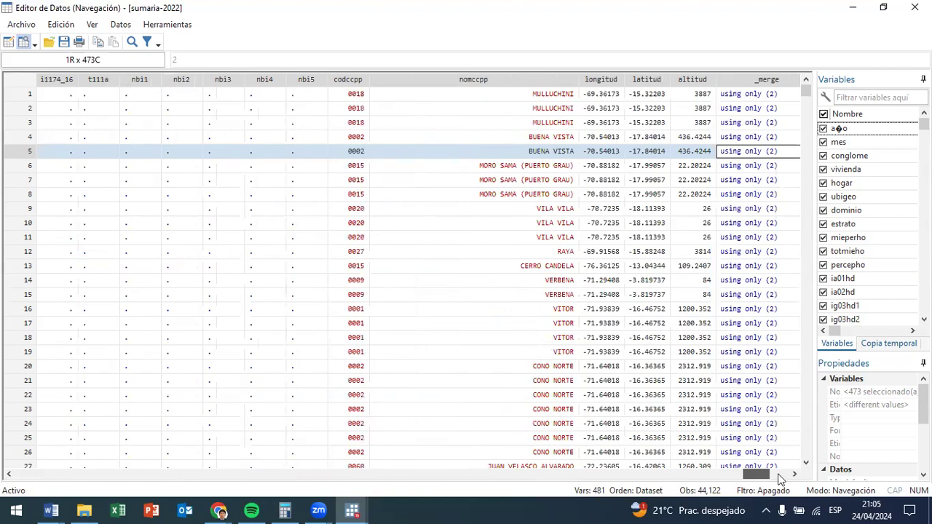
pyautogui.hscroll(3, 675, 469)
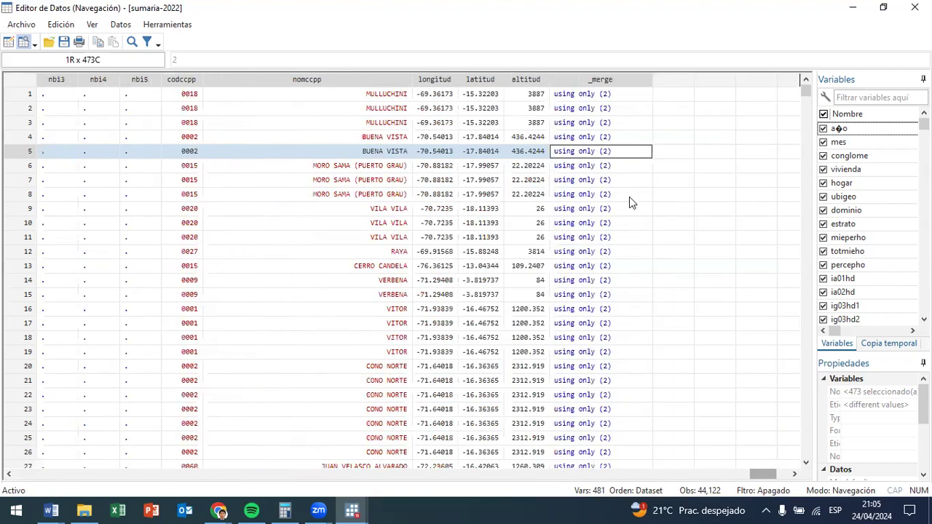
# Look through the _merge column for the change from using only to matched observations, and return to the results and do-file.
pyautogui.click(621, 152)
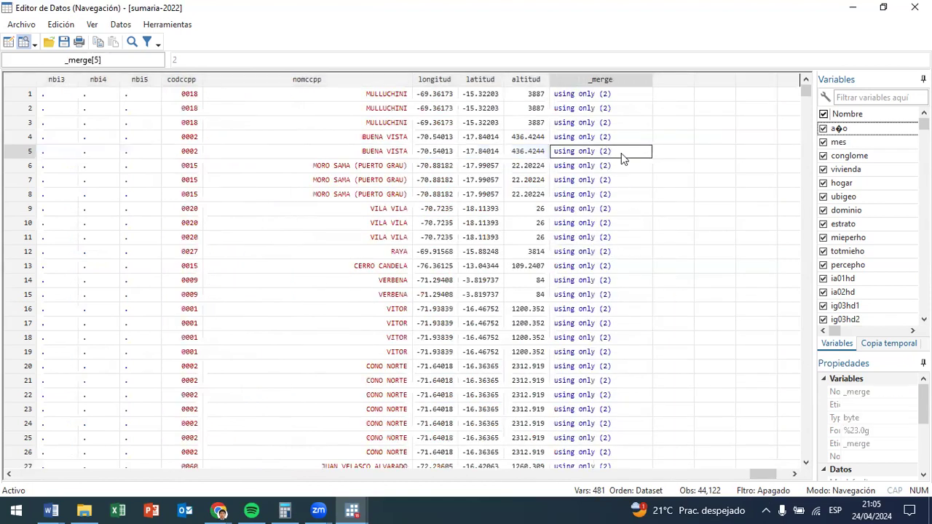
pyautogui.moveTo(805, 91); pyautogui.dragTo(803, 98)
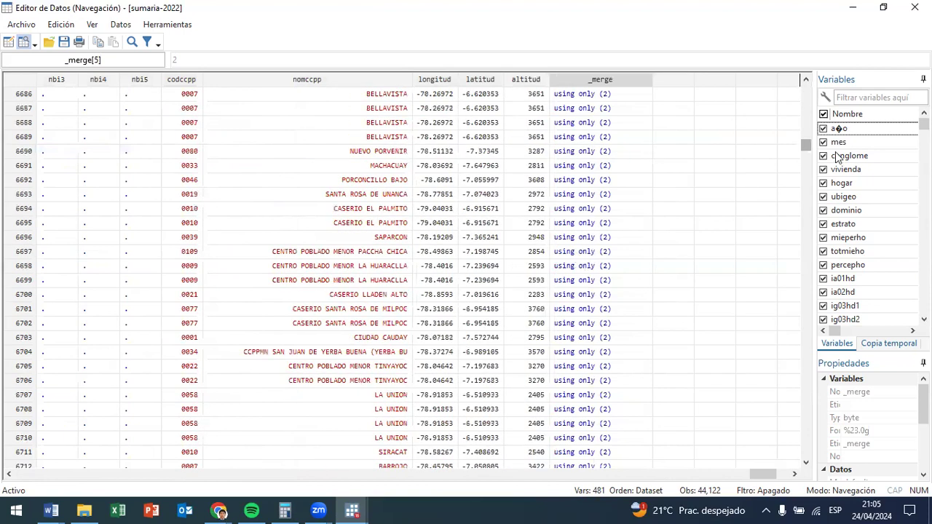
pyautogui.click(805, 174)
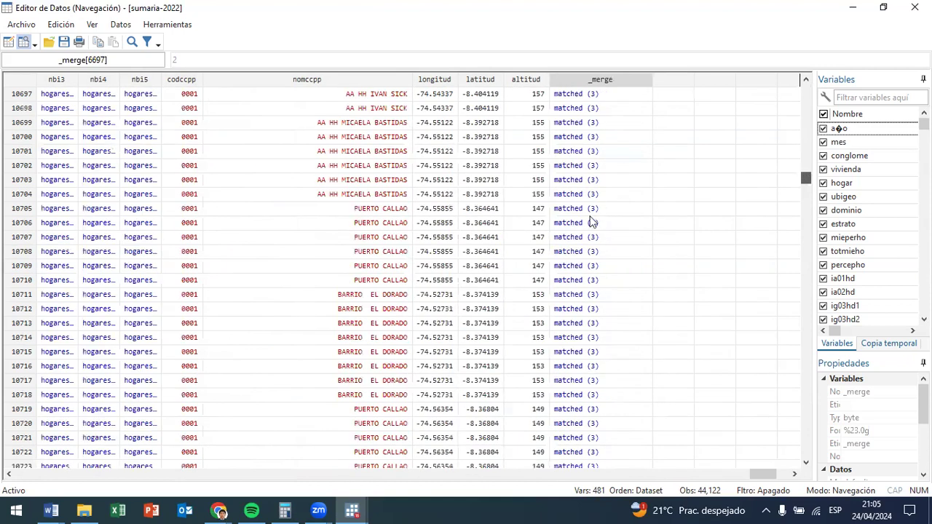
pyautogui.click(806, 166)
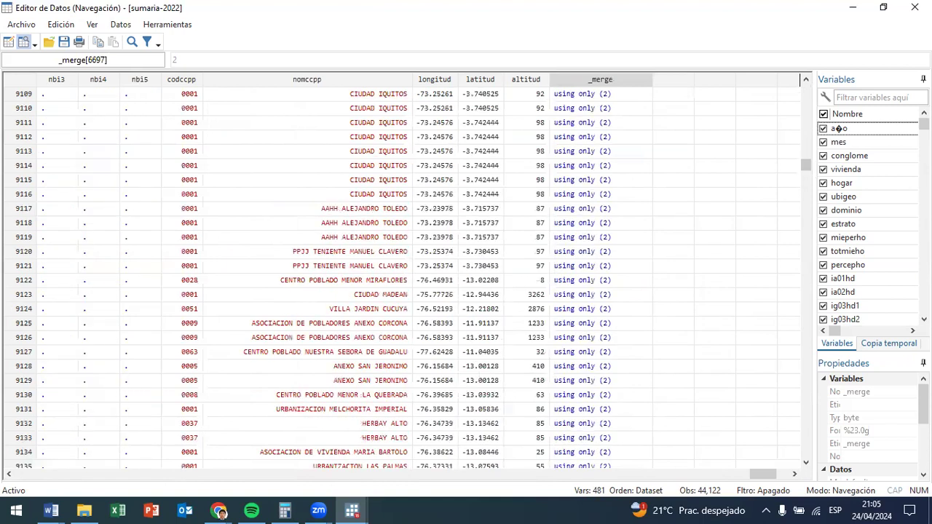
pyautogui.hotkey('alt', 'Tab')
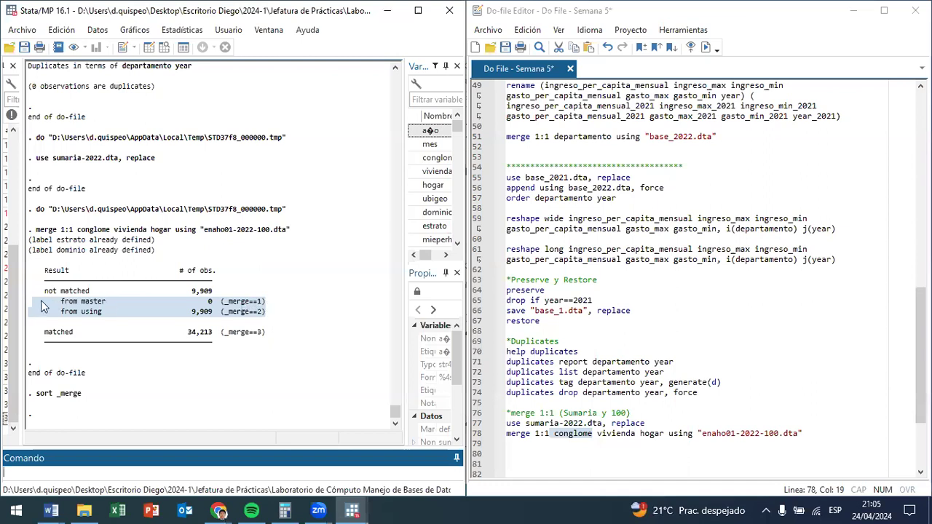
# Compare the matched and not matched lines of the merge result with the sumaria-2022.dta and enaho01-2022-100.dta files named in the do-file.
pyautogui.click(263, 312)
pyautogui.moveTo(41, 302)
pyautogui.mouseDown()
pyautogui.moveTo(78, 316)
pyautogui.moveTo(32, 317)
pyautogui.mouseUp()
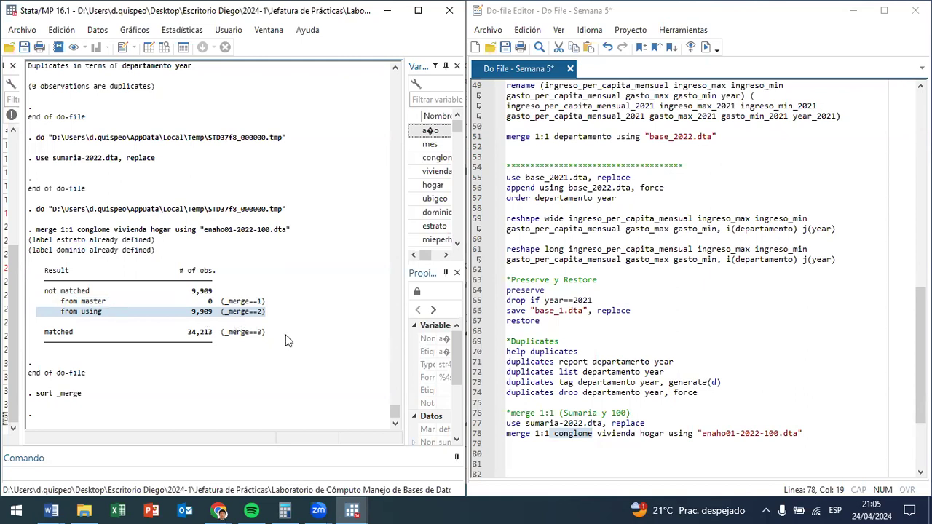
pyautogui.click(697, 433)
pyautogui.keyDown('shift'); pyautogui.click(806, 433); pyautogui.keyUp('shift')
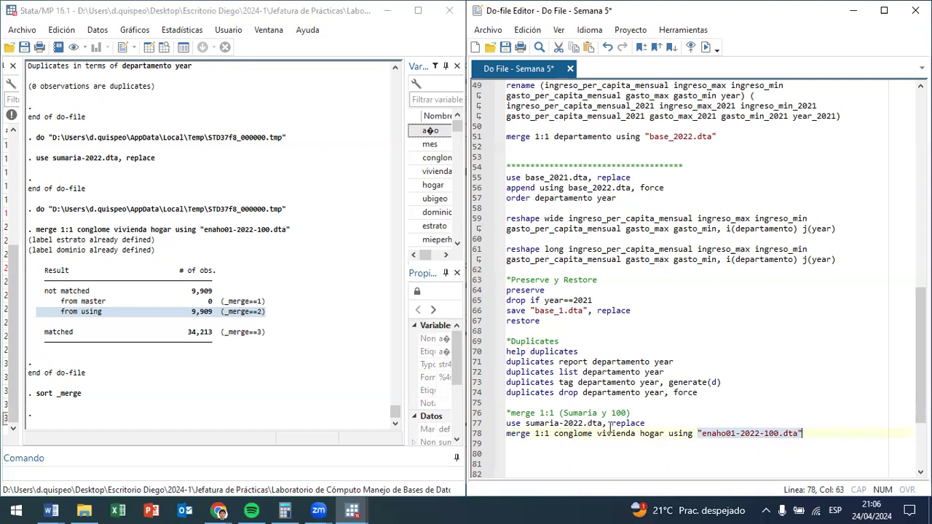
pyautogui.moveTo(601, 423); pyautogui.dragTo(525, 422)
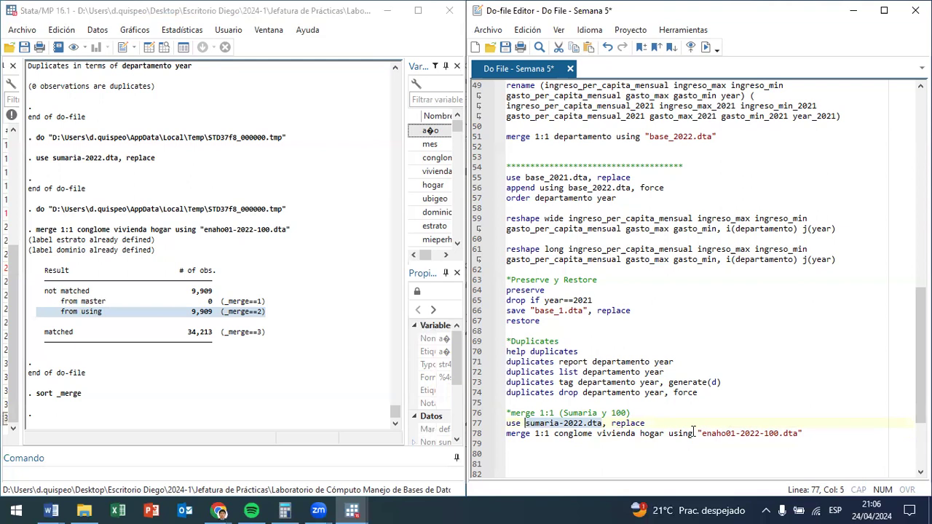
pyautogui.click(189, 318)
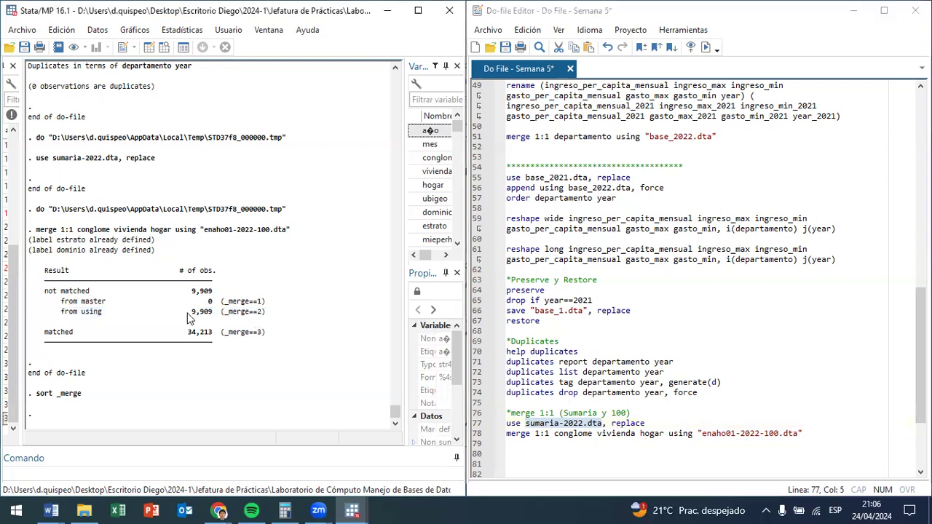
pyautogui.moveTo(188, 318); pyautogui.dragTo(216, 318)
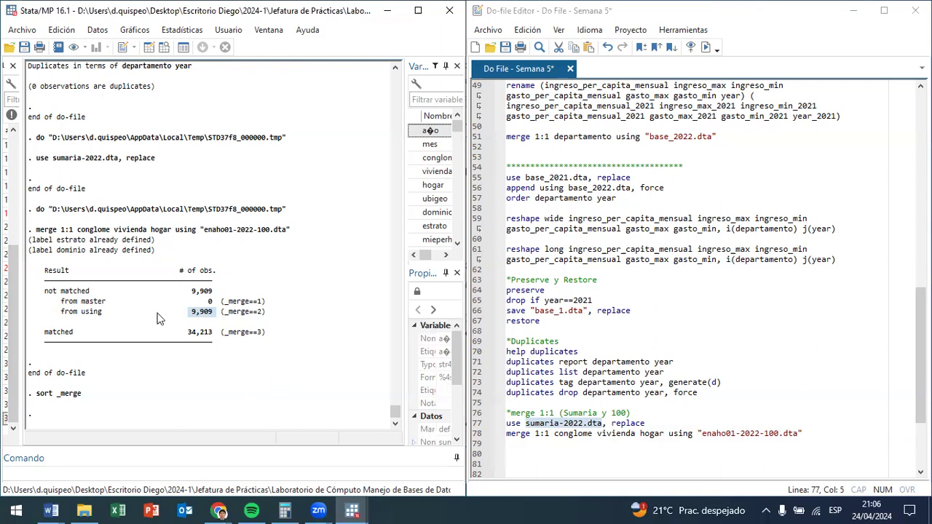
pyautogui.moveTo(267, 333); pyautogui.dragTo(29, 329)
pyautogui.click(292, 325)
pyautogui.moveTo(798, 433); pyautogui.dragTo(703, 433)
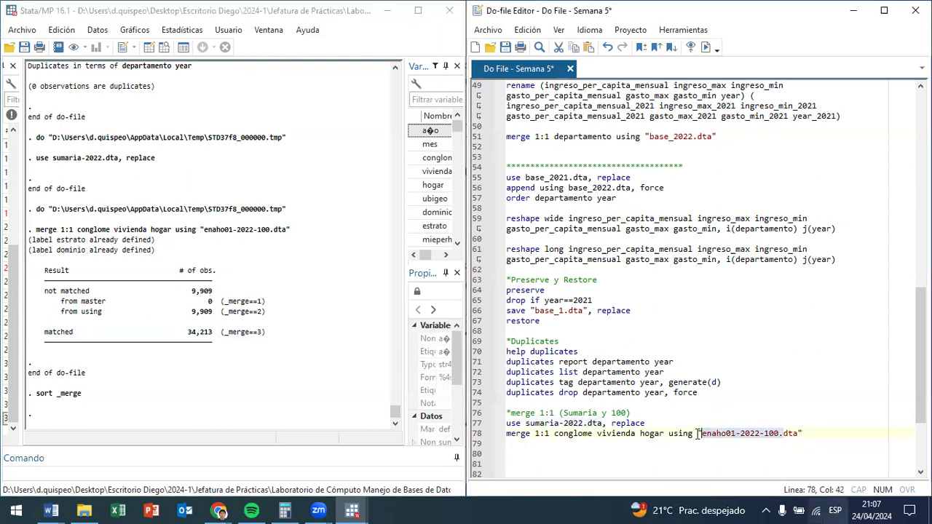
pyautogui.click(502, 422)
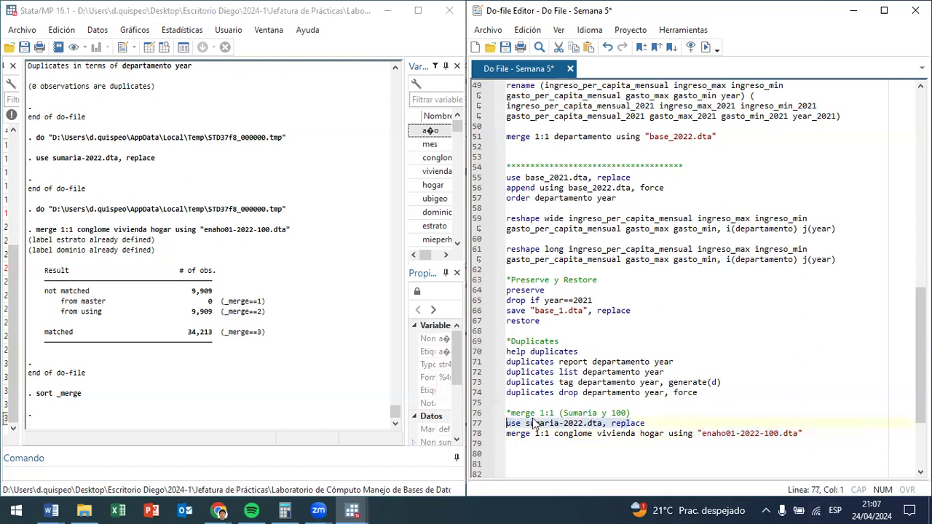
pyautogui.click(540, 454)
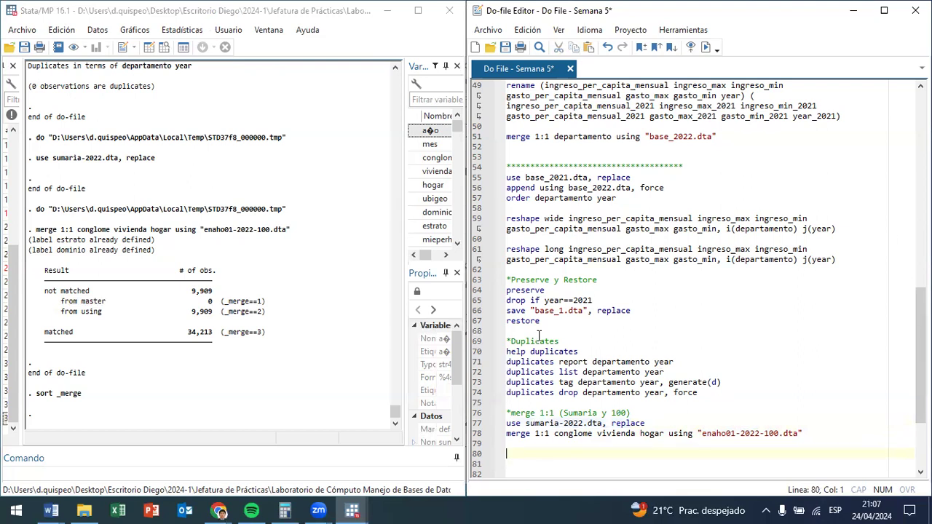
# Open the dataset for editing, examine the block of using-only observations beside the _merge column, and return to the do-file.
pyautogui.click(145, 48)
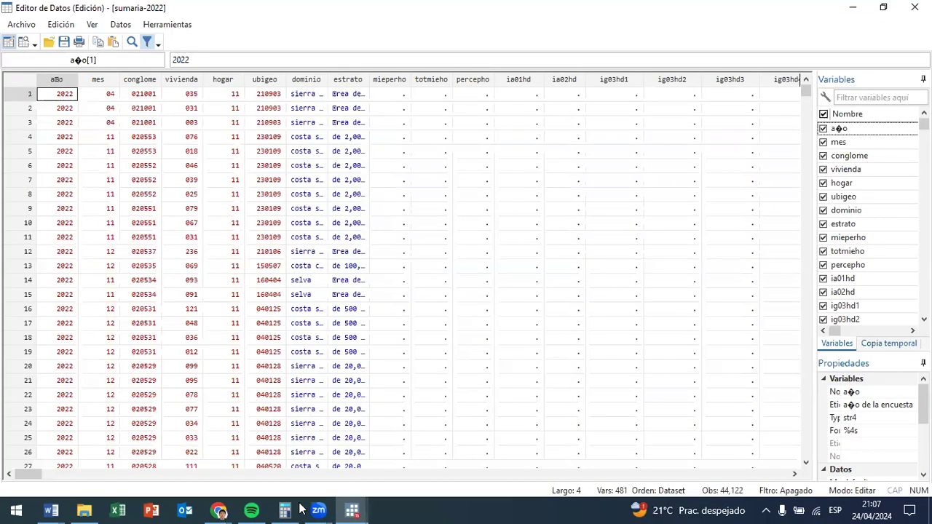
pyautogui.click(736, 473)
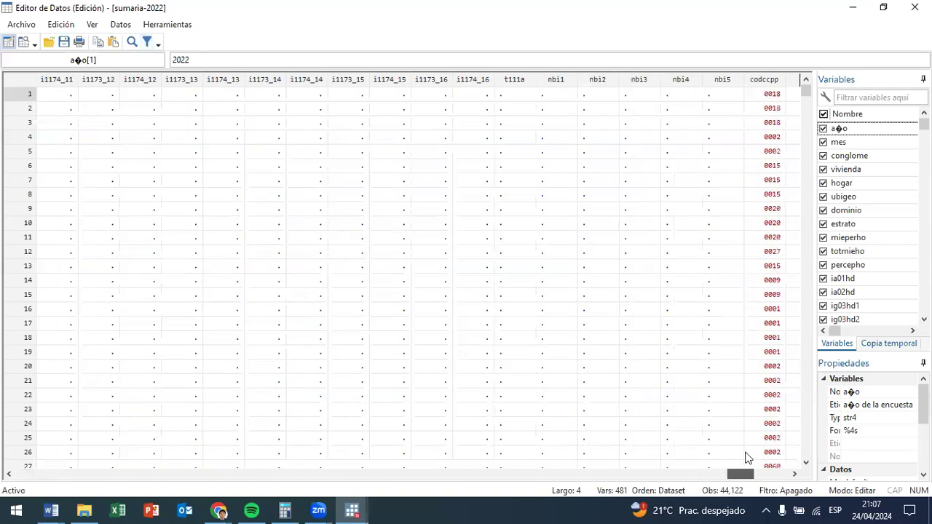
pyautogui.moveTo(721, 474); pyautogui.dragTo(742, 475)
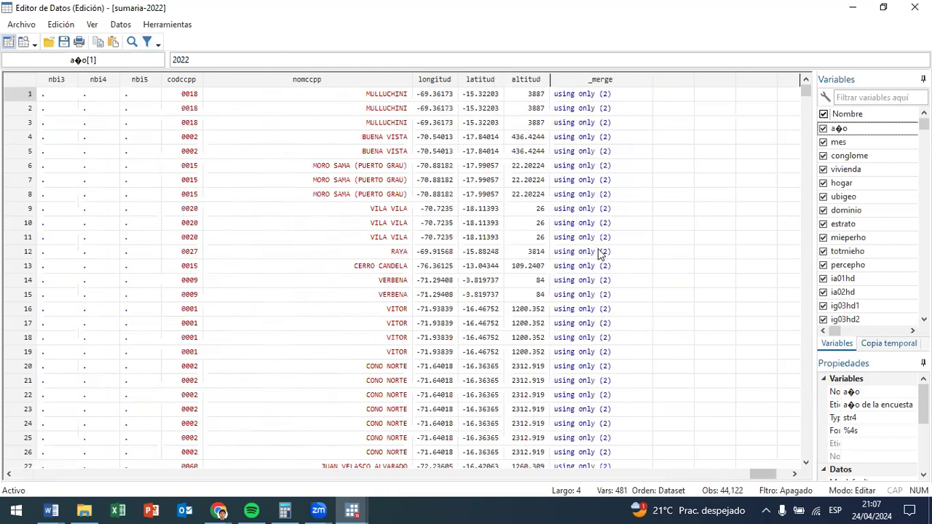
pyautogui.scroll(-1, 608, 306)
pyautogui.moveTo(604, 366); pyautogui.dragTo(477, 309)
pyautogui.moveTo(284, 292); pyautogui.dragTo(161, 290)
pyautogui.moveTo(160, 284); pyautogui.dragTo(4, 32)
pyautogui.moveTo(715, 477); pyautogui.dragTo(770, 474)
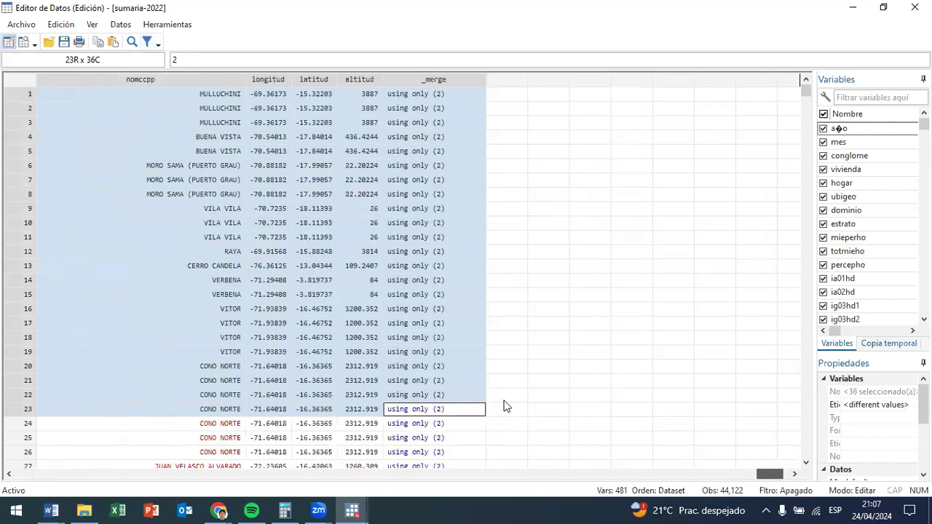
pyautogui.scroll(-6, 506, 406)
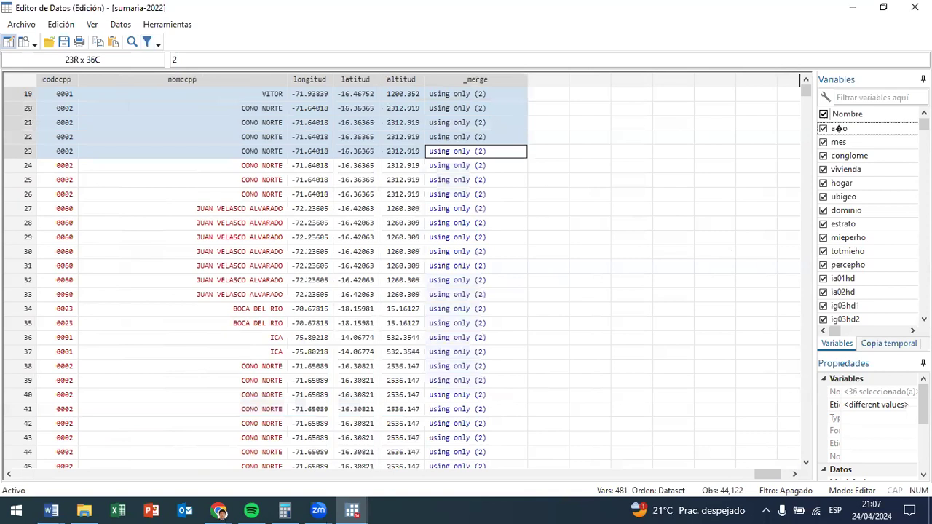
pyautogui.scroll(-5, 557, 305)
pyautogui.hotkey('alt', 'Tab')
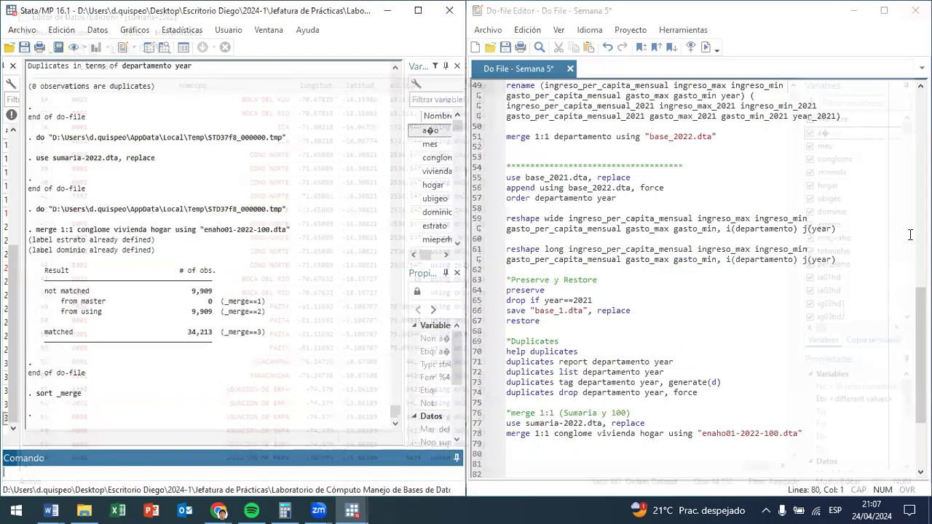
# Add "drop if _merge==2" below the merge line in the do-file and run it.
pyautogui.press('Up')
pyautogui.write('drop if _merge==')
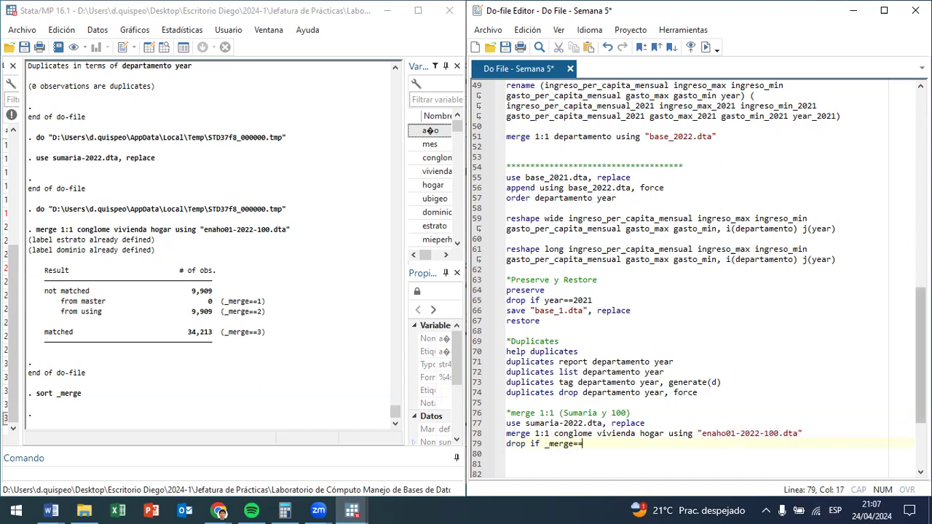
pyautogui.write('2')
pyautogui.hotkey('shift', 'Left')
pyautogui.hotkey('shift', 'Left')
pyautogui.hotkey('shift', 'Left')
pyautogui.hotkey('ctrl', 'd')
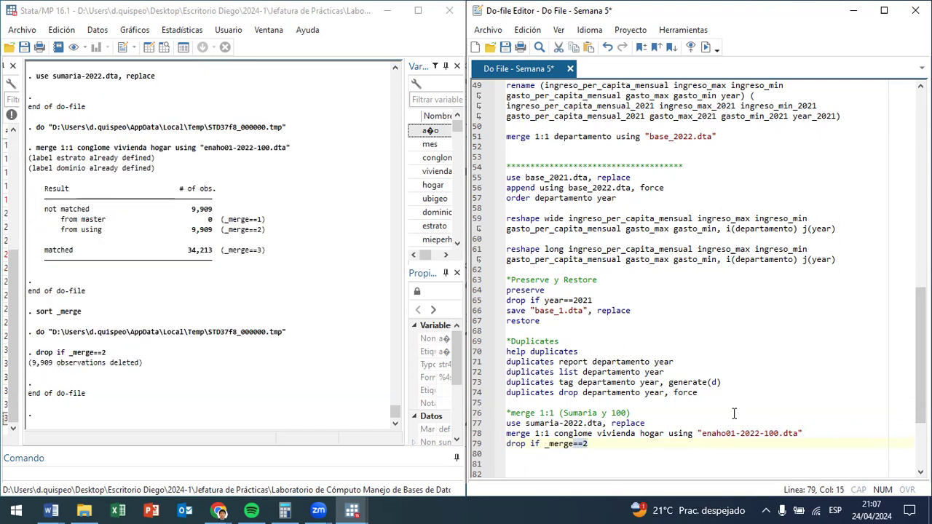
# Add the comment heading "*merge m:1 (500 y Sumaria)" one blank line below the "drop if _merge==2" line.
pyautogui.click(643, 444)
pyautogui.press('Return')
pyautogui.press('Return')
pyautogui.write('*merge')
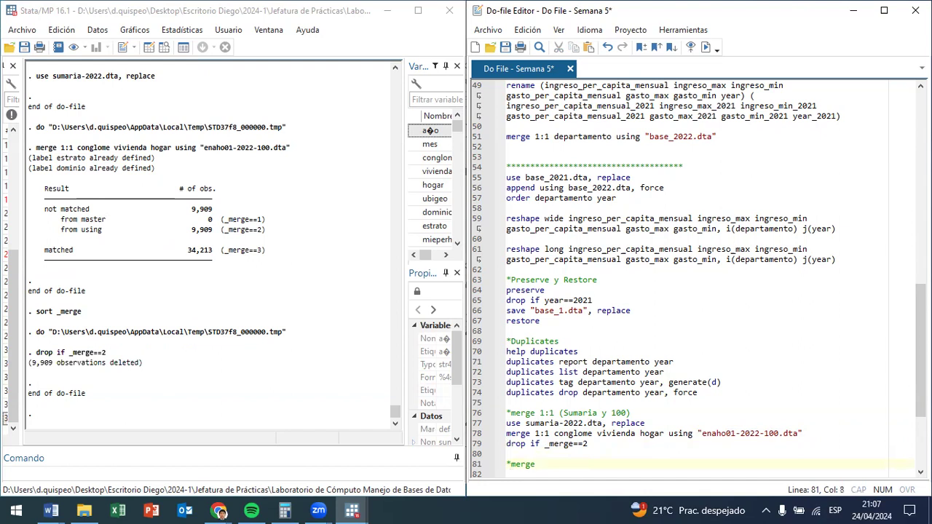
pyautogui.write('m:1')
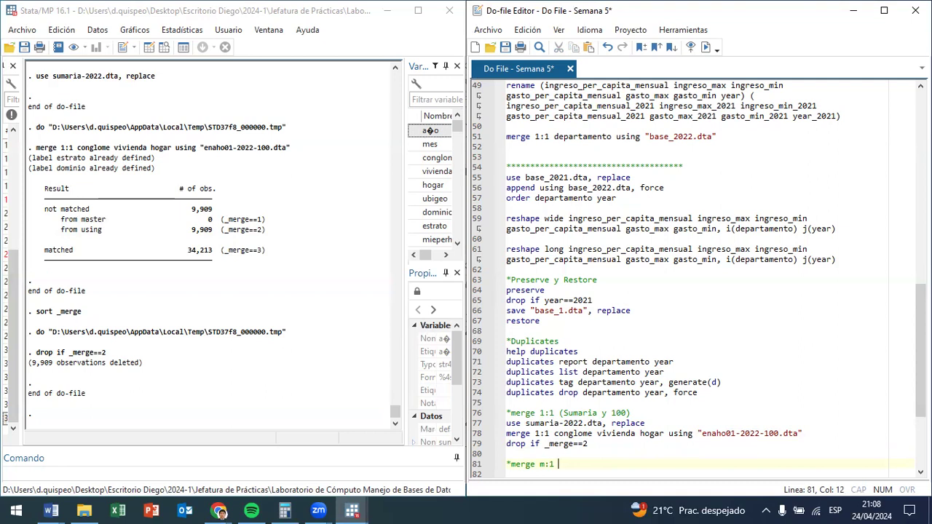
pyautogui.write('(500 y Sumaria')
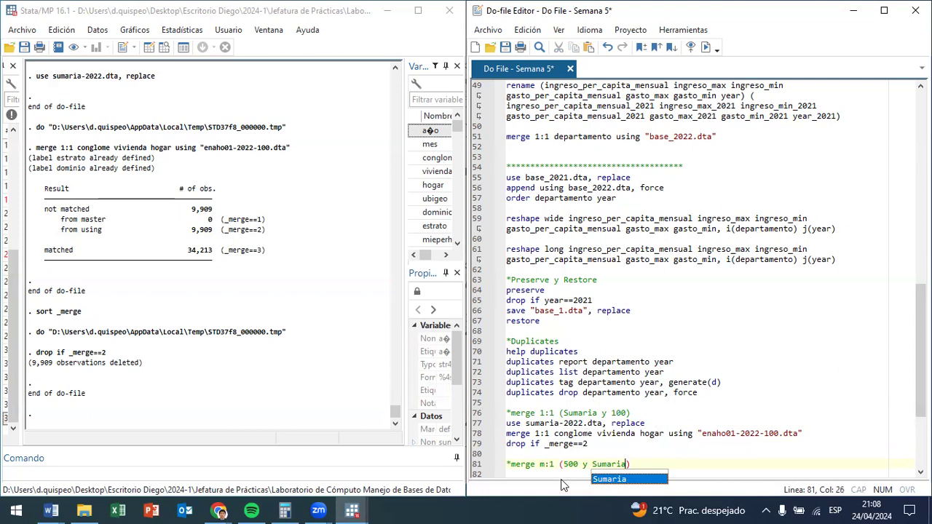
pyautogui.click(564, 455)
pyautogui.click(564, 462)
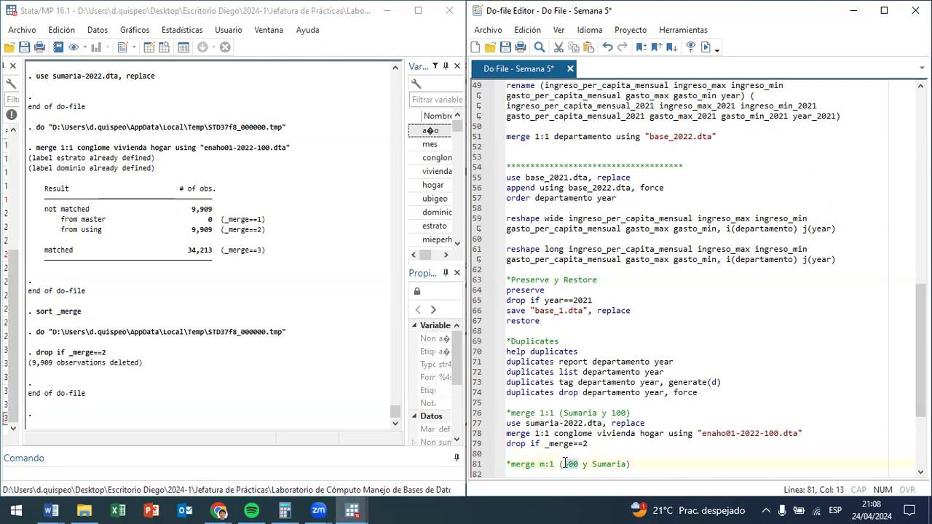
pyautogui.moveTo(592, 463); pyautogui.dragTo(564, 464)
pyautogui.moveTo(592, 463); pyautogui.dragTo(622, 464)
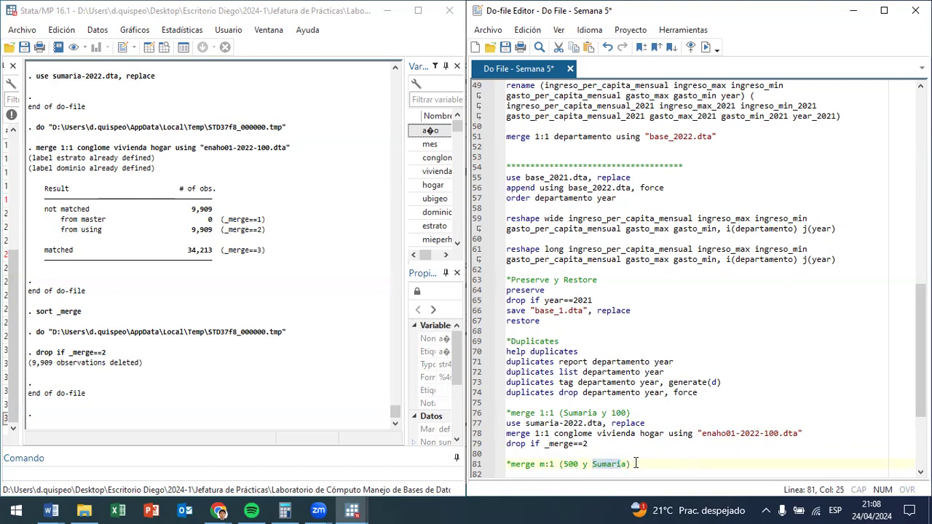
# Add a block of blank lines below the m:1 heading and return the cursor to just under it.
pyautogui.click(645, 466)
pyautogui.press('Return')
pyautogui.press('Return')
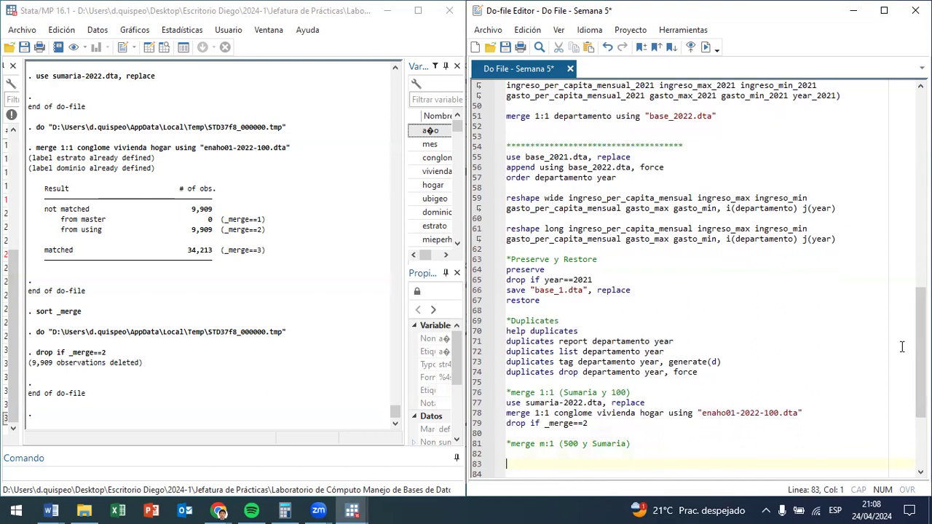
pyautogui.press('Return')
pyautogui.press('Return')
pyautogui.press('Return')
pyautogui.press('Return')
pyautogui.press('Return')
pyautogui.press('Return')
pyautogui.press('Return')
pyautogui.press('Return')
pyautogui.press('Return')
pyautogui.press('Return')
pyautogui.press('Return')
pyautogui.press('Return')
pyautogui.press('Return')
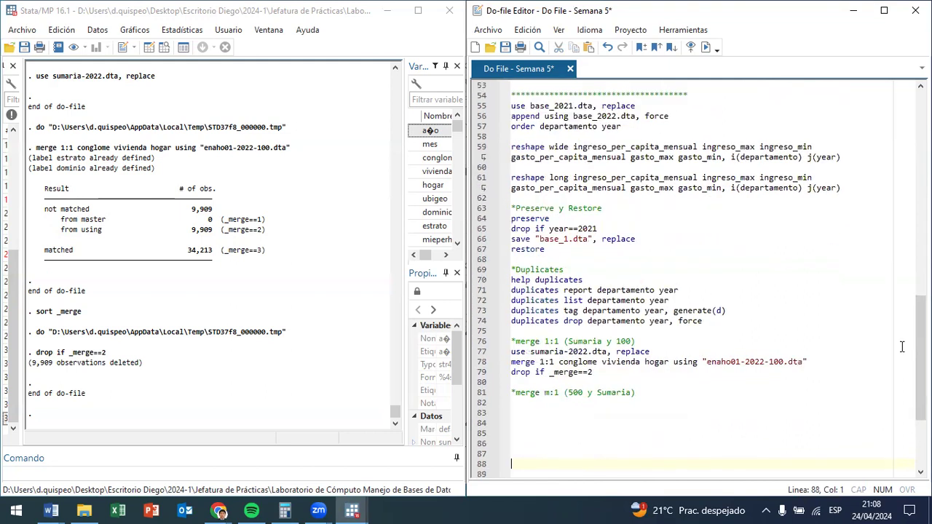
pyautogui.press('Up')
pyautogui.press('Up')
pyautogui.press('Up')
pyautogui.press('Up')
pyautogui.press('Up')
pyautogui.press('Up')
pyautogui.press('Up')
pyautogui.press('Up')
pyautogui.press('Up')
pyautogui.press('Up')
pyautogui.press('Up')
pyautogui.press('Up')
pyautogui.press('Up')
pyautogui.press('Up')
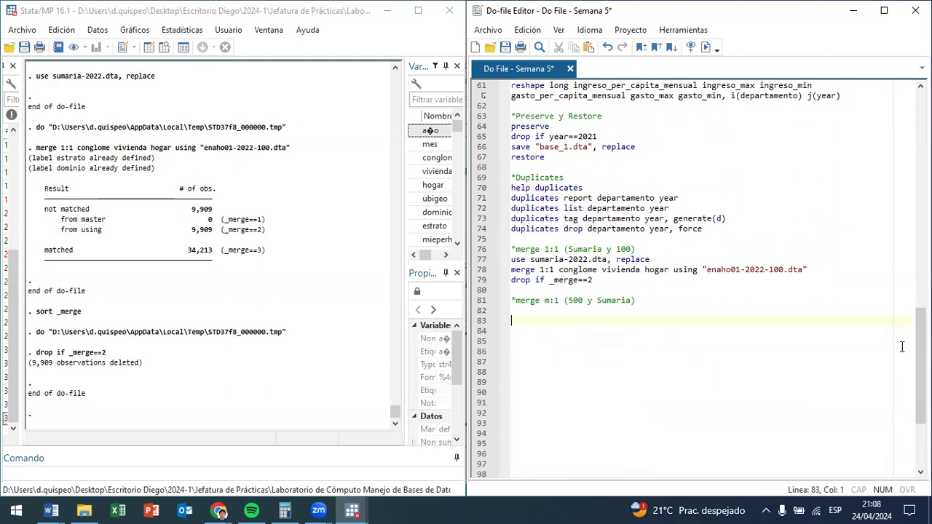
# Begin a "use" line under the m:1 heading with the file name copied from the 1:1 merge line.
pyautogui.write('use')
pyautogui.click(799, 269)
pyautogui.moveTo(799, 269); pyautogui.dragTo(705, 270)
pyautogui.hotkey('ctrl', 'c')
pyautogui.click(551, 312)
pyautogui.hotkey('ctrl', 'v')
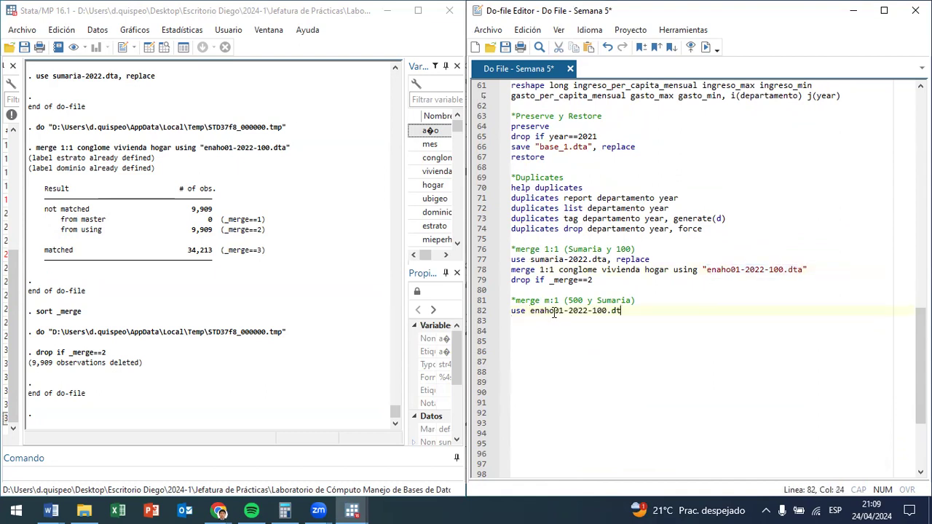
# Check the module 500 file name in the Semana 5 folder and correct the line to "use enaho01a-2022-500.dta, replace".
pyautogui.click(84, 510)
pyautogui.click(554, 311)
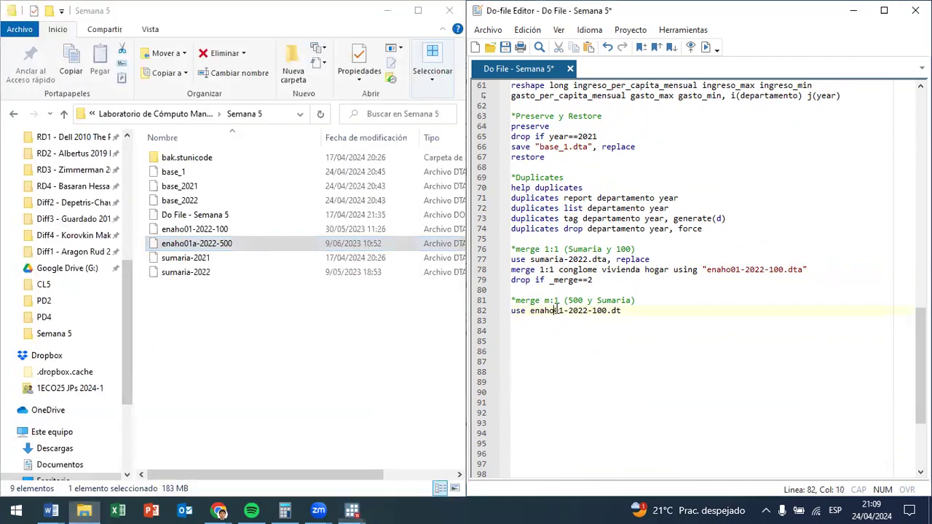
pyautogui.write('a')
pyautogui.press('Right')
pyautogui.press('Right')
pyautogui.press('Right')
pyautogui.press('Right')
pyautogui.press('Right')
pyautogui.press('Right')
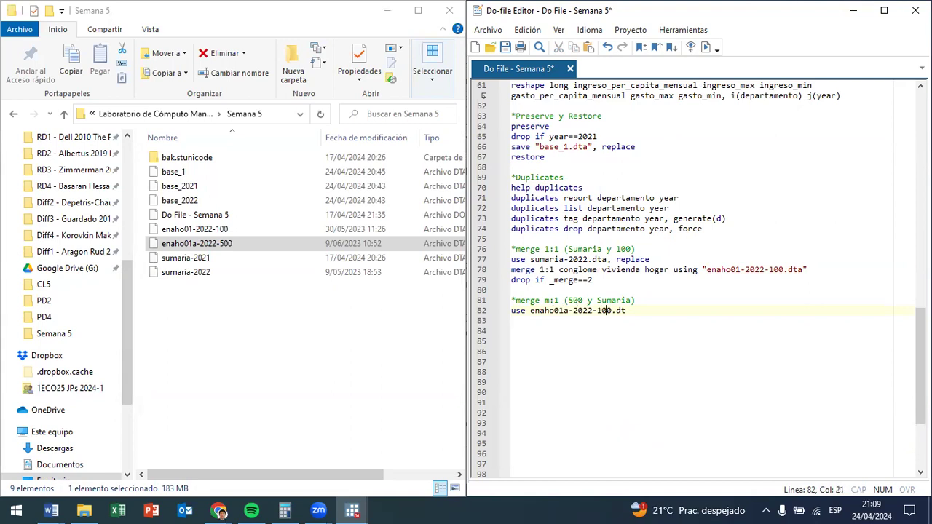
pyautogui.press('BackSpace')
pyautogui.write('5')
pyautogui.press('Right')
pyautogui.write('a, replace')
# Run the "use enaho01a-2022-500.dta, replace" line and bring the Stata results window back into view.
pyautogui.hotkey('shift', 'Left')
pyautogui.hotkey('shift', 'Left')
pyautogui.hotkey('shift', 'Left')
pyautogui.hotkey('shift', 'Left')
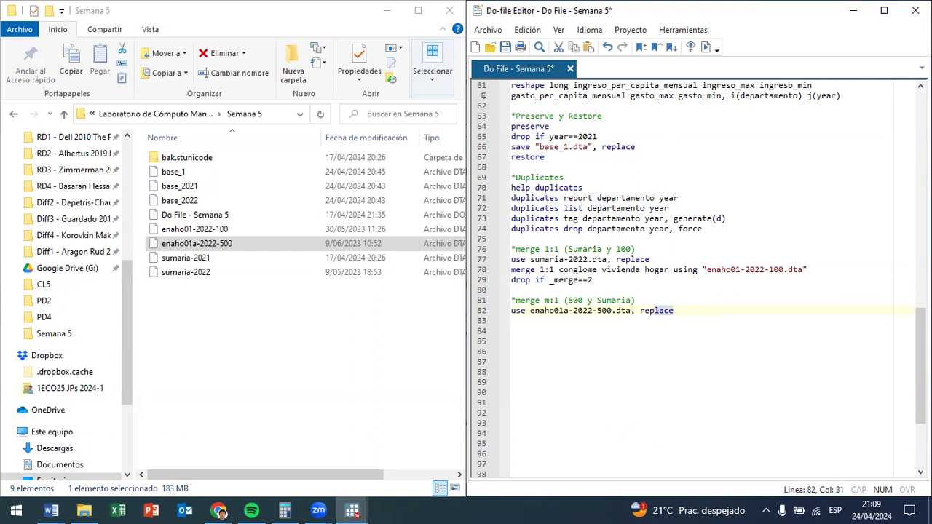
pyautogui.moveTo(353, 509)
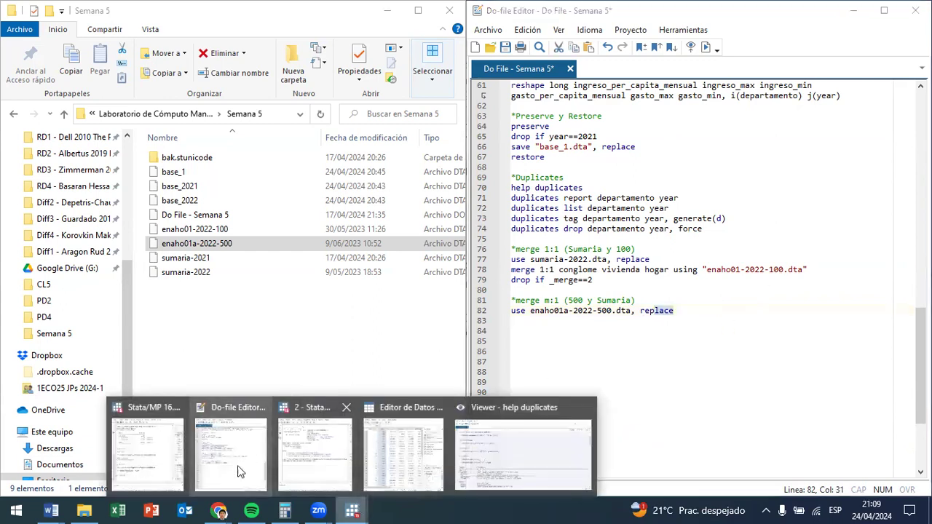
pyautogui.click(241, 472)
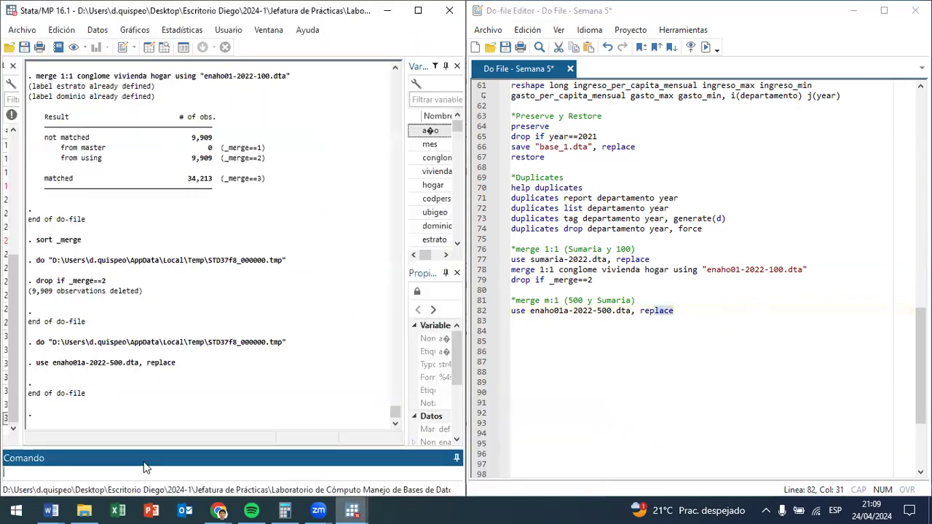
# Browse the module 500 data, examine the conglome, vivienda, hogar and codperso columns, and return to the do-file.
pyautogui.click(162, 49)
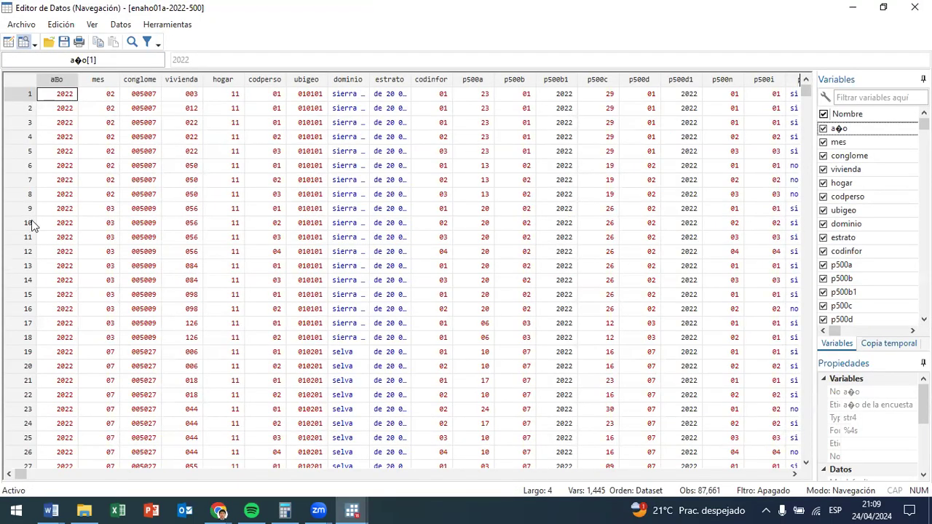
pyautogui.press('Right')
pyautogui.press('Right')
pyautogui.hotkey('ctrl', 'space')
pyautogui.hotkey('shift', 'Right')
pyautogui.hotkey('shift', 'Right')
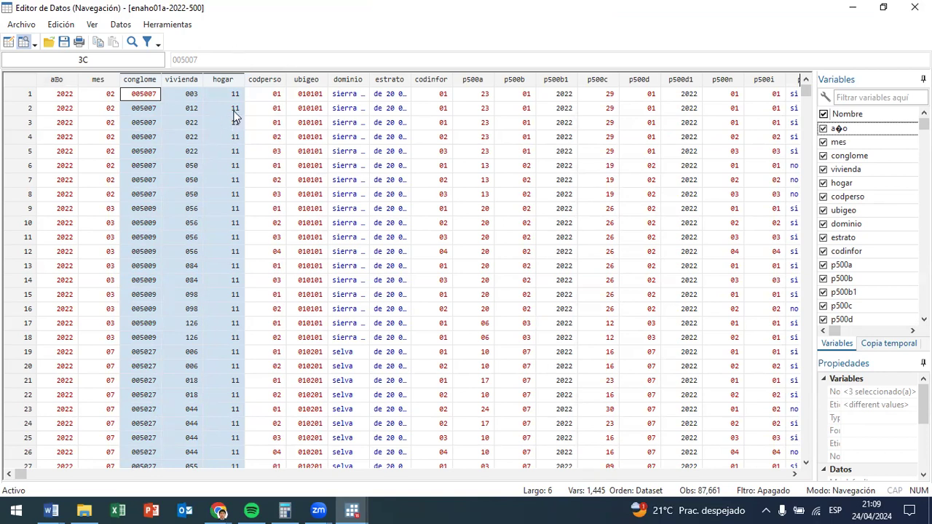
pyautogui.press('Right')
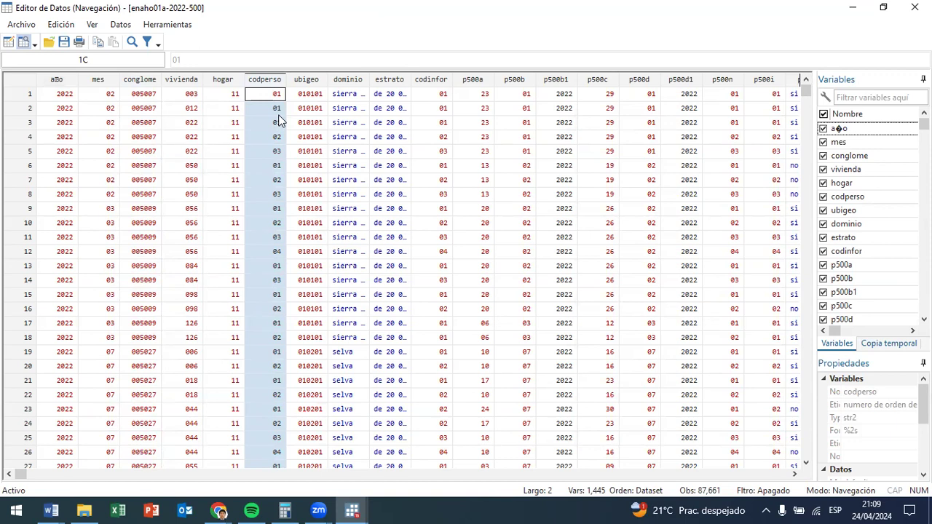
pyautogui.press('Left')
pyautogui.press('Left')
pyautogui.press('Left')
pyautogui.hotkey('shift', 'Right')
pyautogui.hotkey('shift', 'Right')
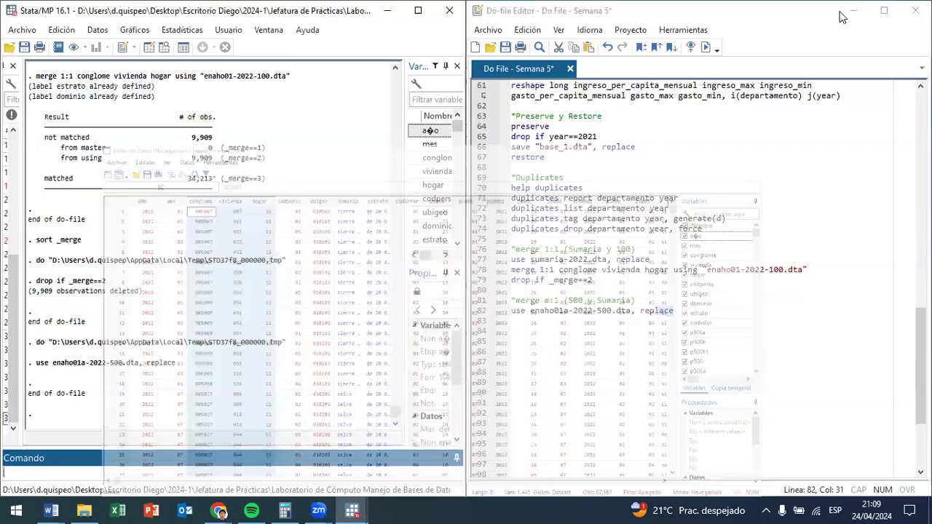
pyautogui.click(852, 7)
# Add the line merge m:1 conglome vivienda hogar using "sumaria-2022.dta" below the module 500 use line.
pyautogui.press('Return')
pyautogui.write('merge ')
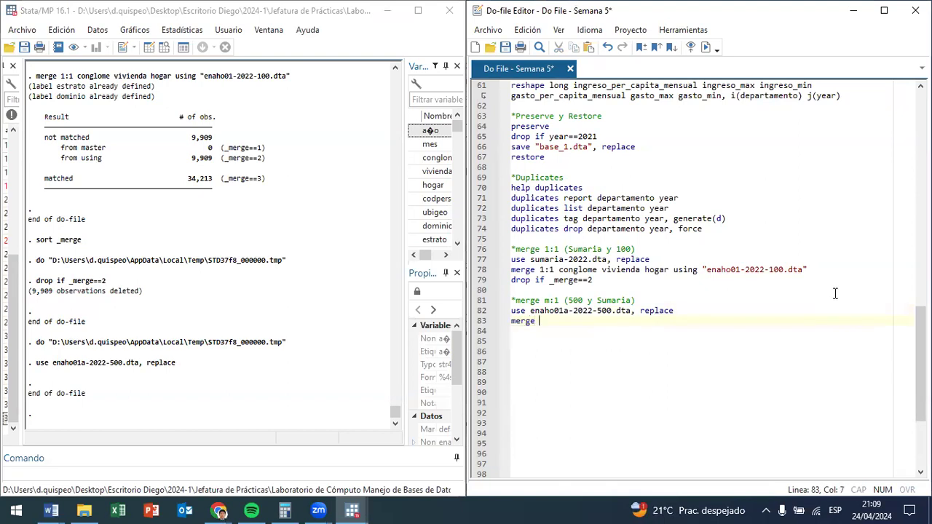
pyautogui.write('m:1 conglome vivienda hogar usi')
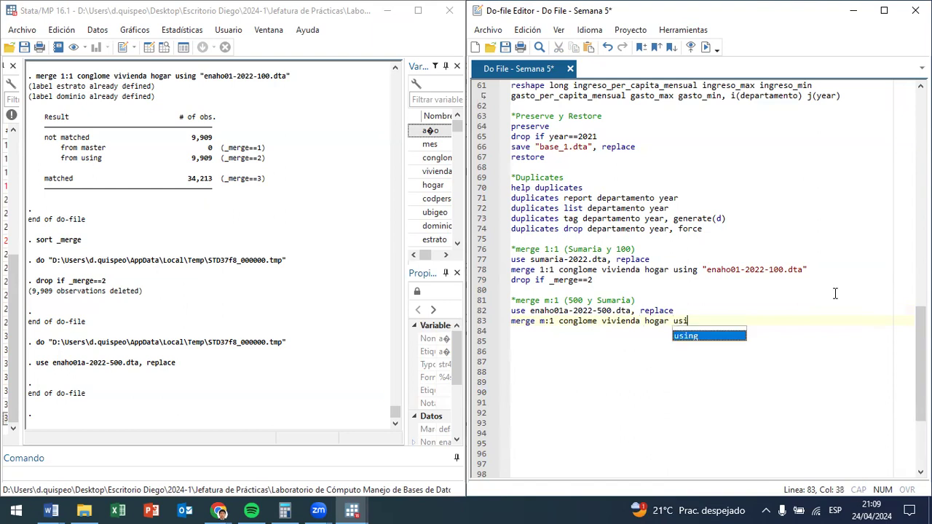
pyautogui.write('ng')
pyautogui.write(' "su')
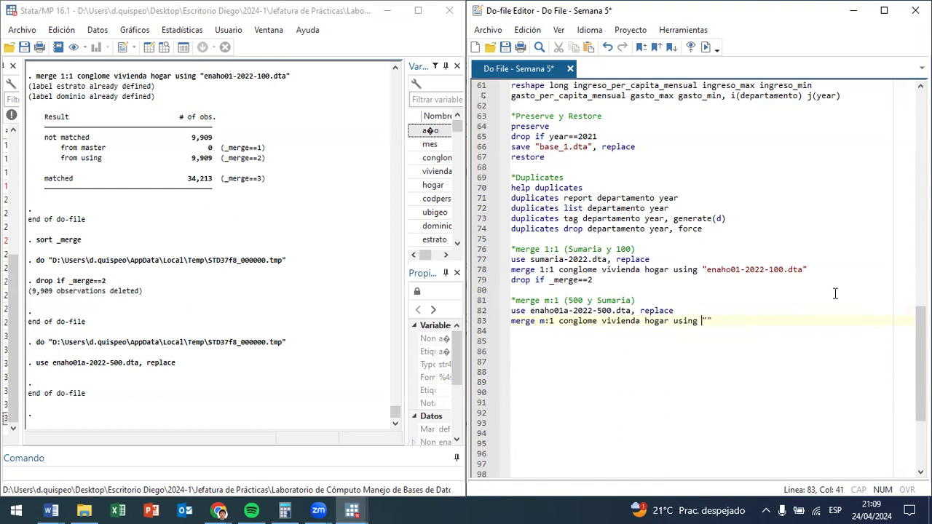
pyautogui.write('maria-2')
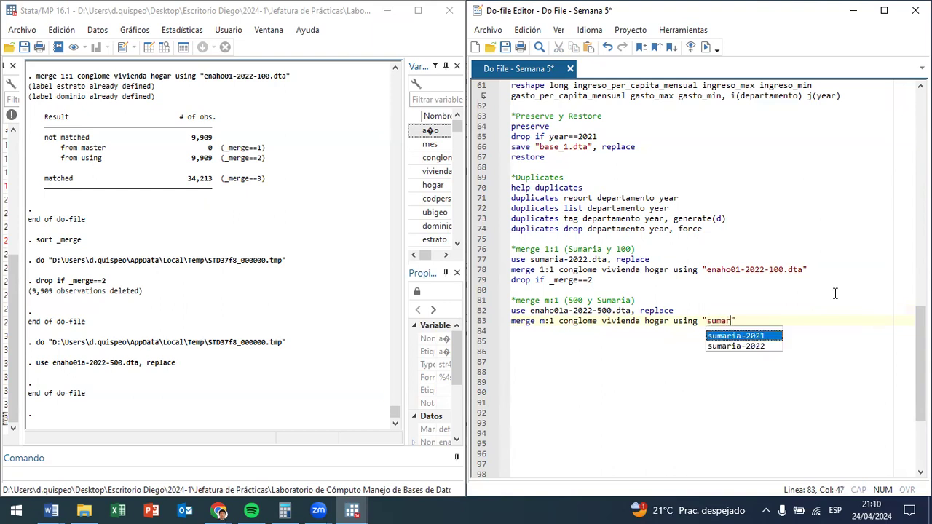
pyautogui.write('022.dta')
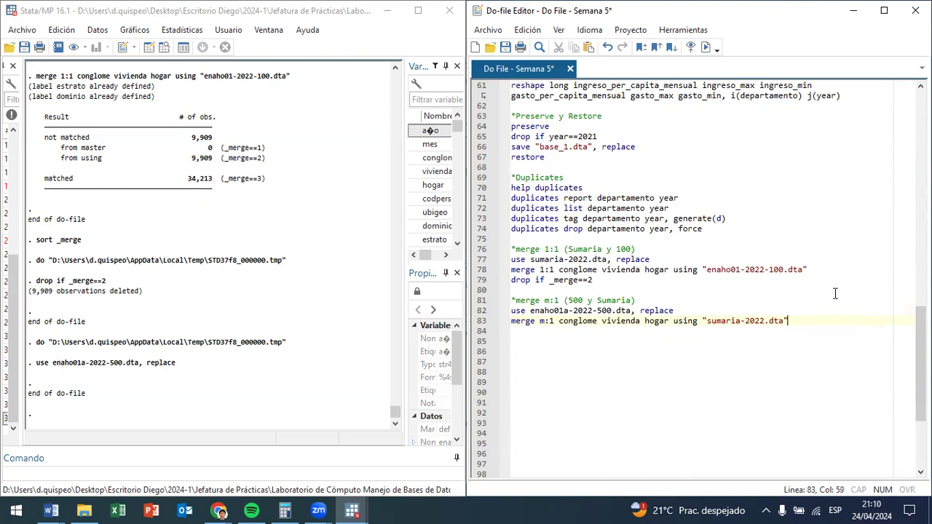
# Run the m:1 merge line that joins module 500 with sumaria-2022.dta.
pyautogui.hotkey('shift', 'Left')
pyautogui.hotkey('shift', 'Left')
pyautogui.hotkey('shift', 'Left')
pyautogui.hotkey('shift', 'Left')
pyautogui.hotkey('shift', 'Left')
pyautogui.hotkey('shift', 'Left')
pyautogui.hotkey('shift', 'Left')
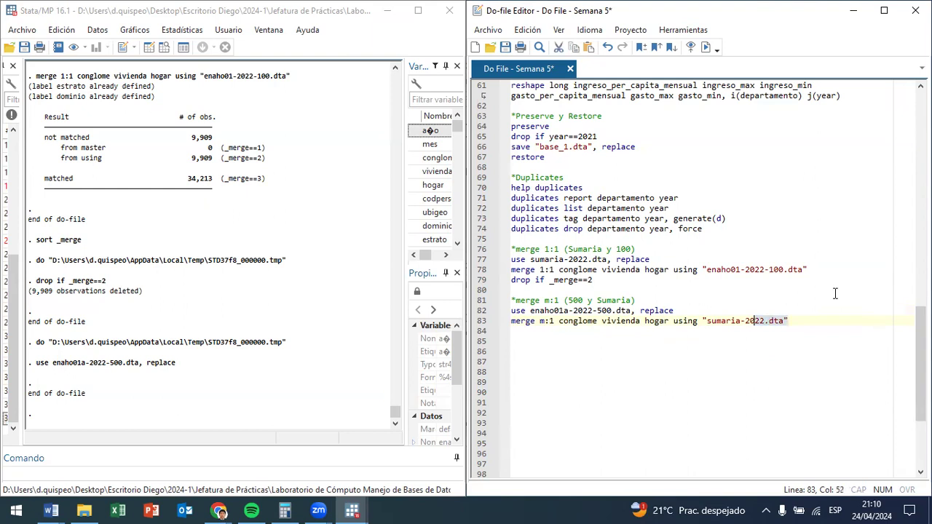
pyautogui.hotkey('ctrl', 'd')
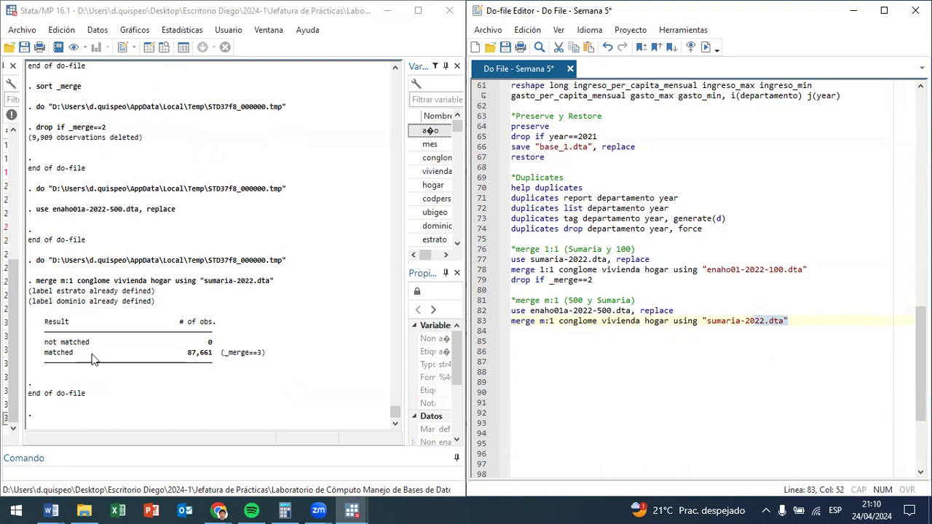
# Check the not matched line of the merge result and the _merge column of the merged dataset, closing the data browser.
pyautogui.moveTo(188, 353); pyautogui.dragTo(32, 347)
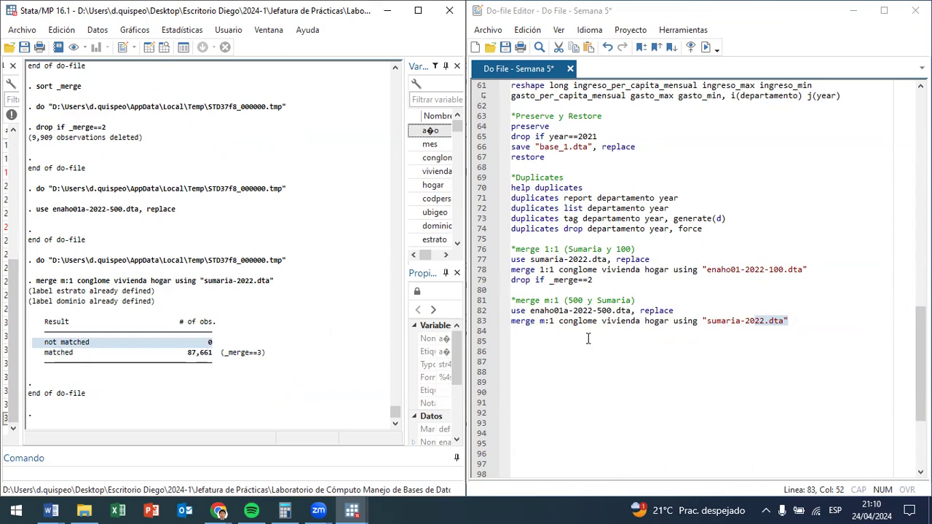
pyautogui.click(163, 47)
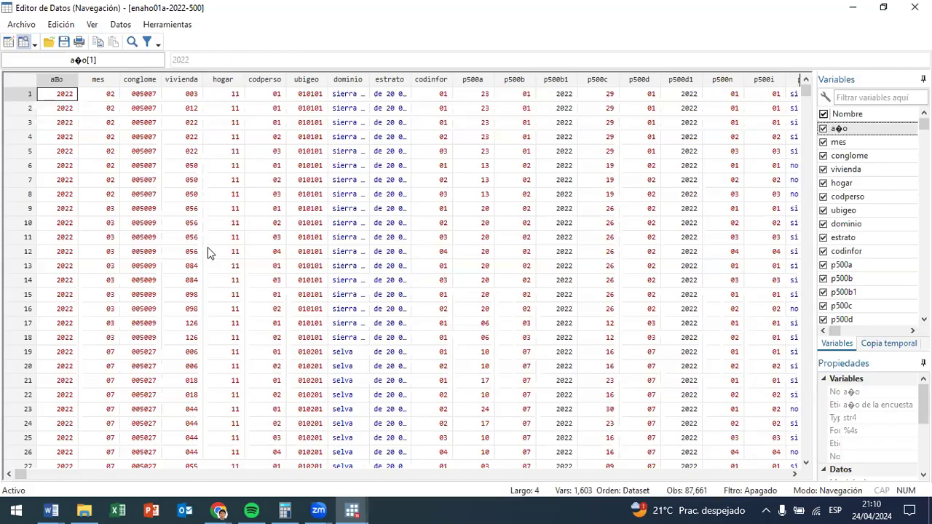
pyautogui.moveTo(22, 474); pyautogui.dragTo(793, 460)
pyautogui.moveTo(69, 109); pyautogui.dragTo(599, 279)
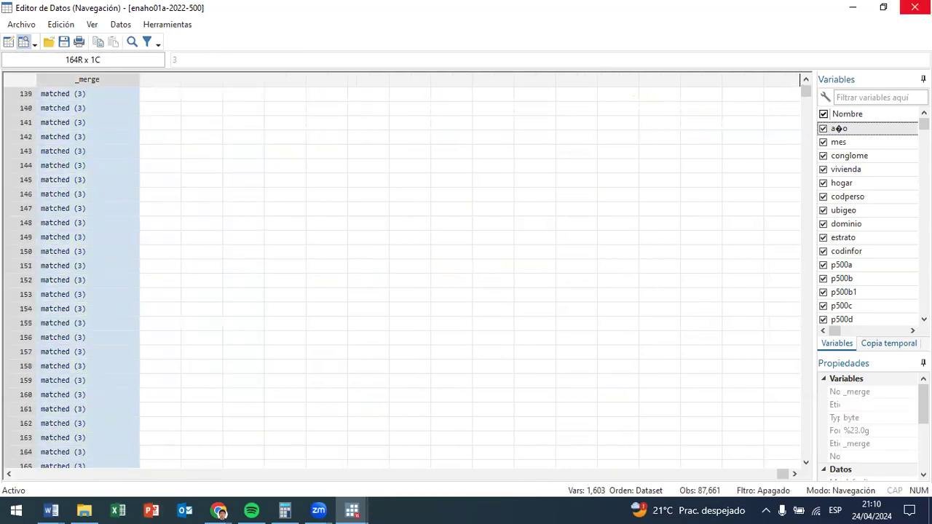
pyautogui.click(914, 7)
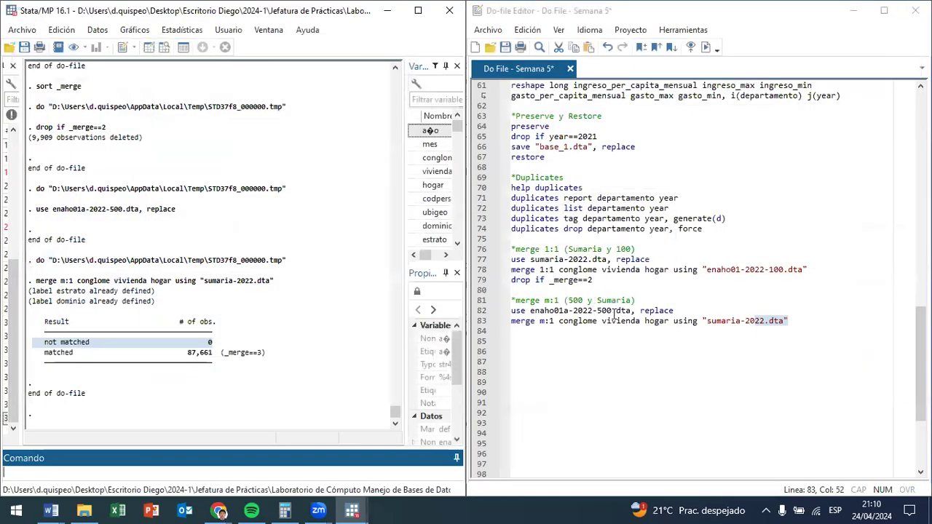
# Review the file order in the m:1 heading and add the comment "*merge 1:m (Sumaria y 500)" below the m:1 merge block.
pyautogui.moveTo(588, 299); pyautogui.dragTo(570, 304)
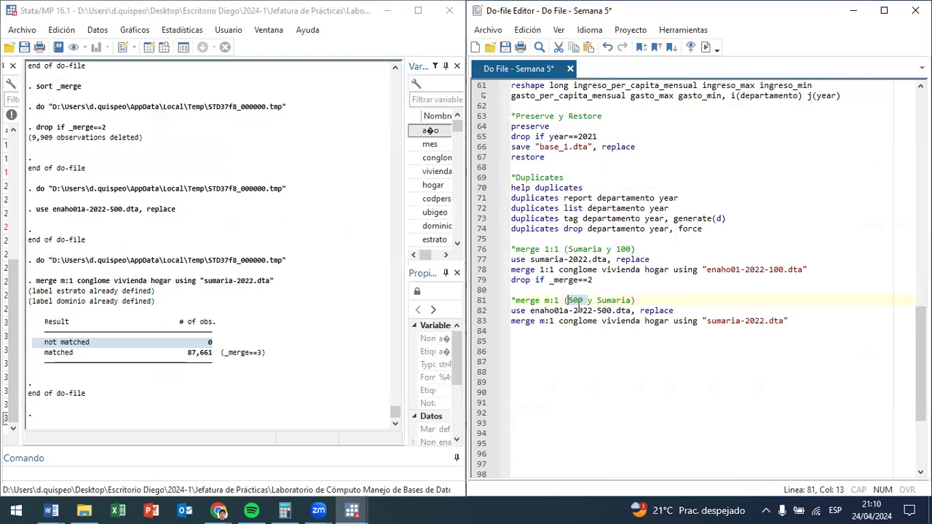
pyautogui.moveTo(597, 300); pyautogui.dragTo(618, 299)
pyautogui.press('End')
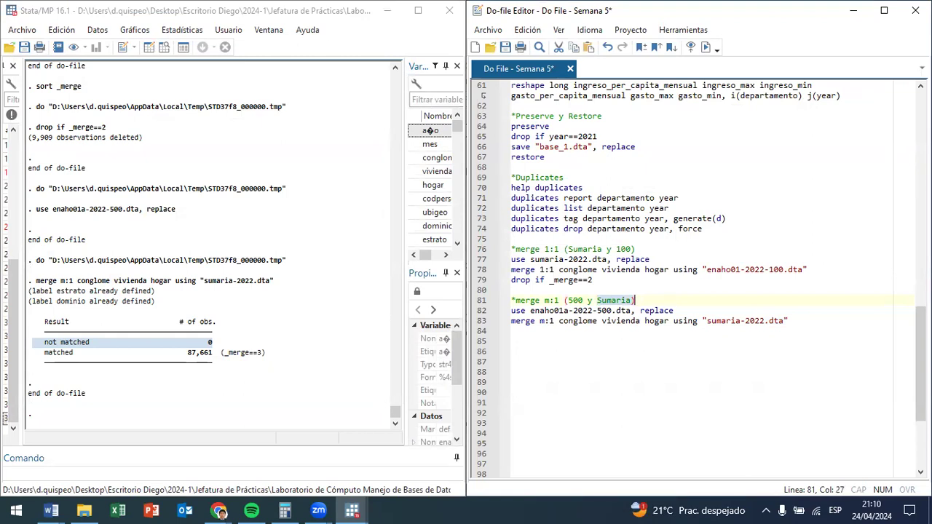
pyautogui.click(790, 321)
pyautogui.press('Return')
pyautogui.press('Return')
pyautogui.write('*merge 1:m (')
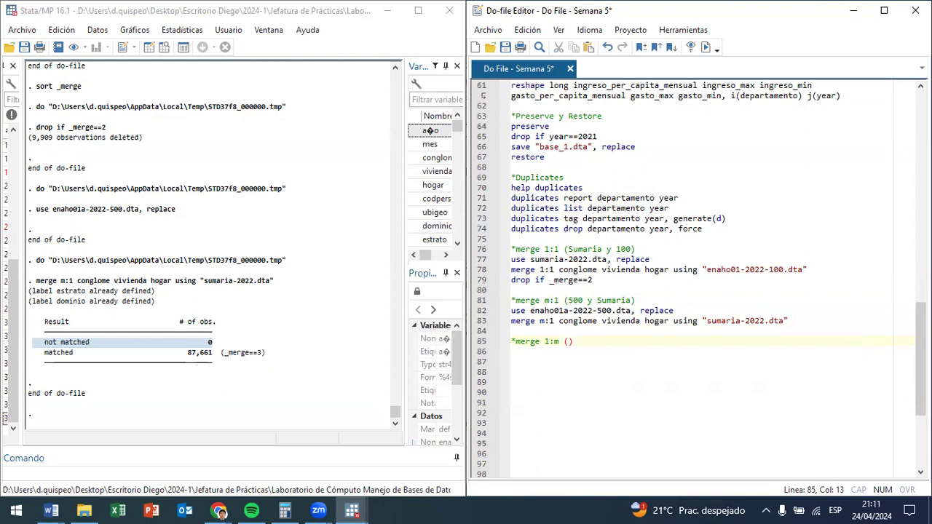
pyautogui.write('Suma')
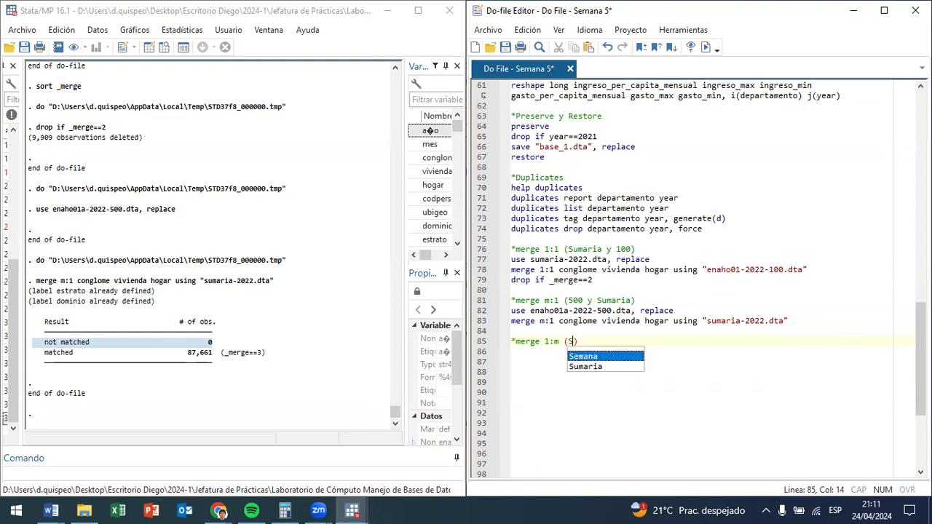
pyautogui.write('ria y ')
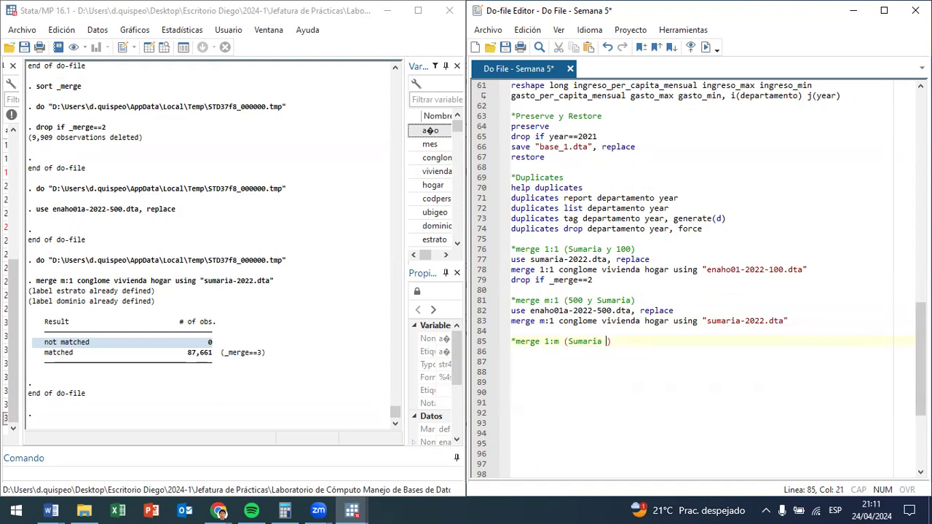
pyautogui.write('500)')
pyautogui.press('Return')
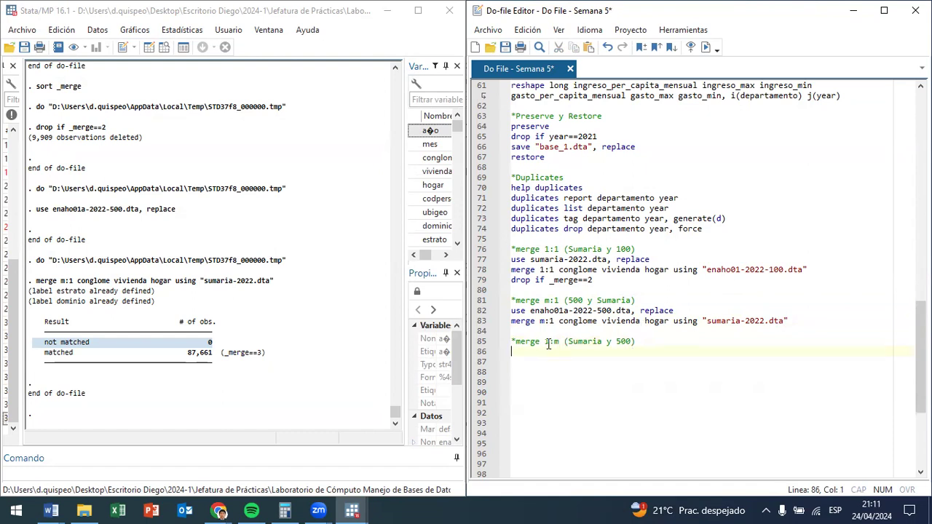
# Add the line use "sumaria-2022", replace below the 1:m merge heading and run it.
pyautogui.write('1')
pyautogui.moveTo(601, 347); pyautogui.dragTo(569, 341)
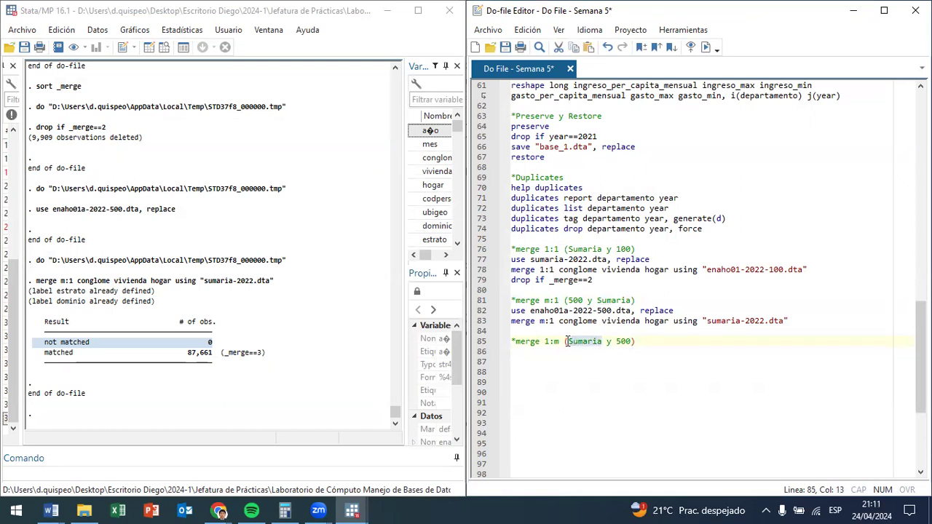
pyautogui.moveTo(616, 341); pyautogui.dragTo(633, 342)
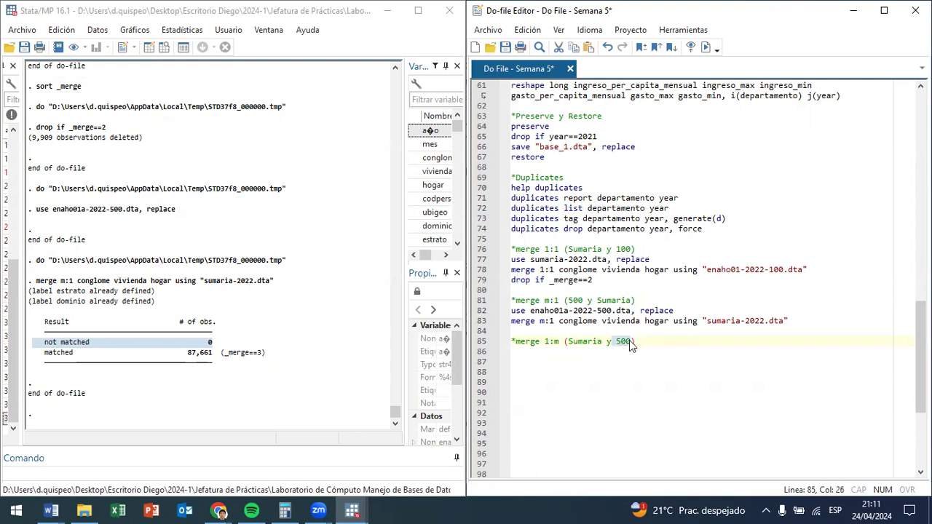
pyautogui.press('End')
pyautogui.press('Return')
pyautogui.write('use ')
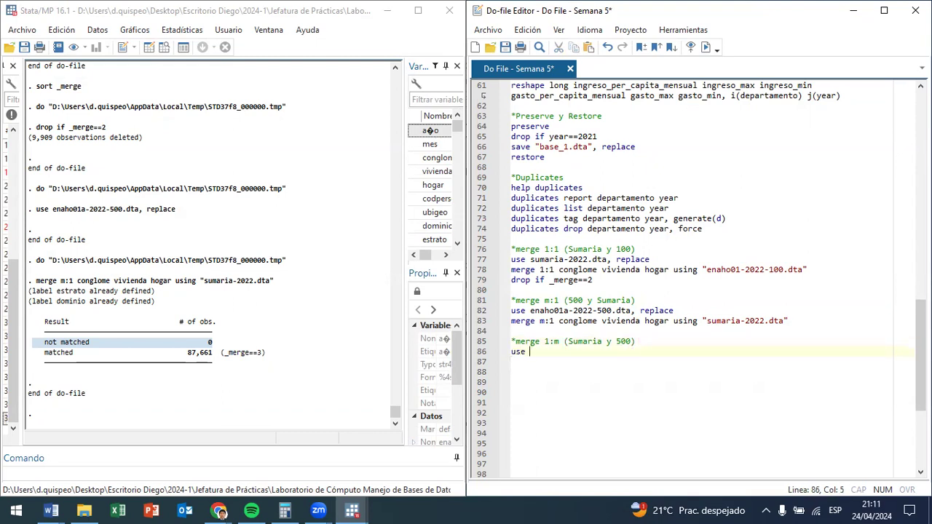
pyautogui.write('"suma')
pyautogui.write('ria')
pyautogui.write('-2022')
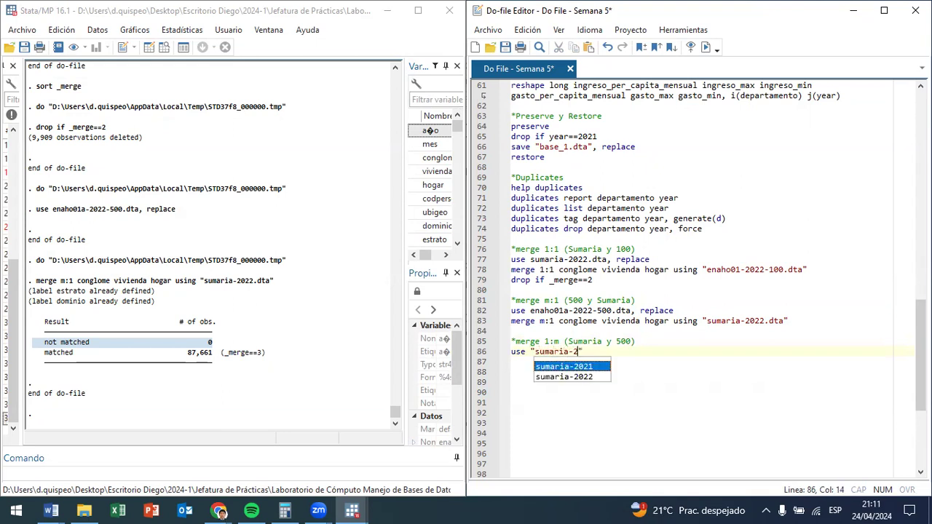
pyautogui.write('"')
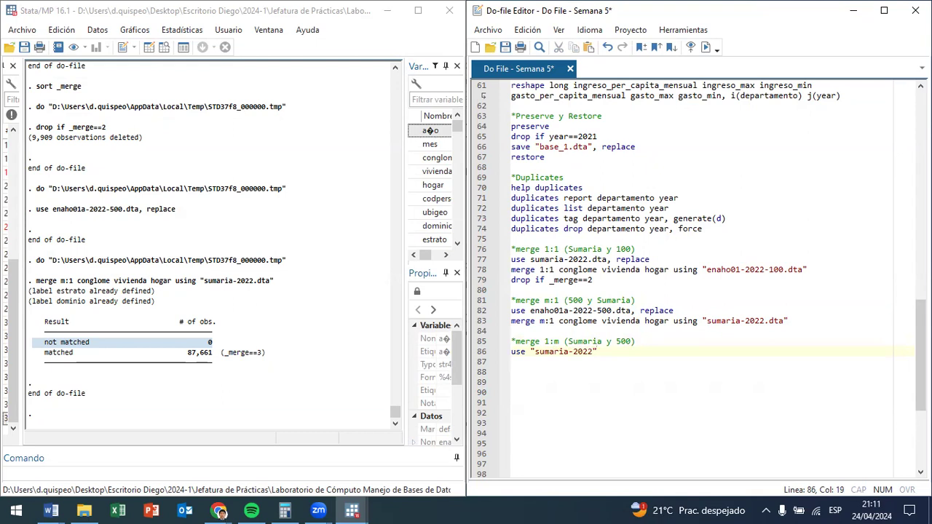
pyautogui.write(', replace')
pyautogui.click(618, 351)
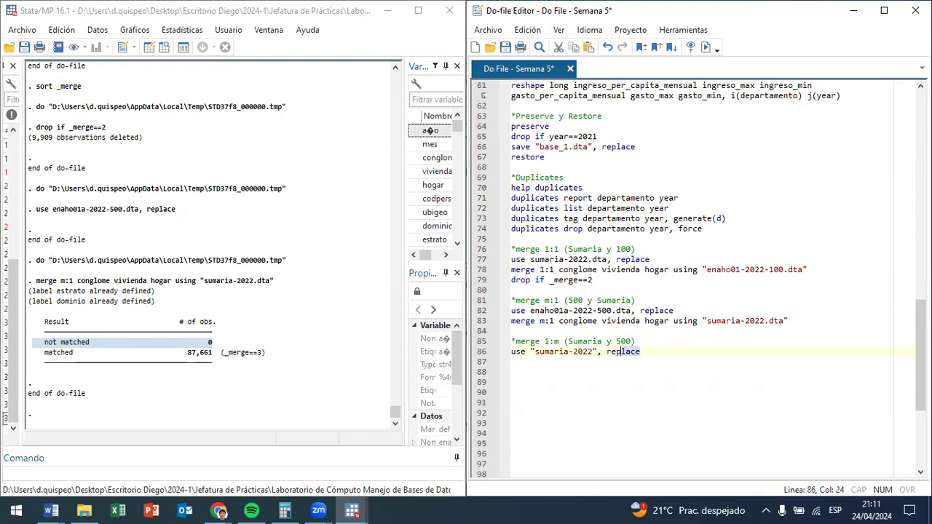
pyautogui.hotkey('ctrl', 'd')
# Start a merge 1:m command on conglome vivienda hogar in the line below the sumaria-2022 use line.
pyautogui.press('End')
pyautogui.press('Return')
pyautogui.write('merege')
pyautogui.press('BackSpace')
pyautogui.press('BackSpace')
pyautogui.press('BackSpace')
pyautogui.write('ge 1:1')
pyautogui.press('BackSpace')
pyautogui.write('m congl')
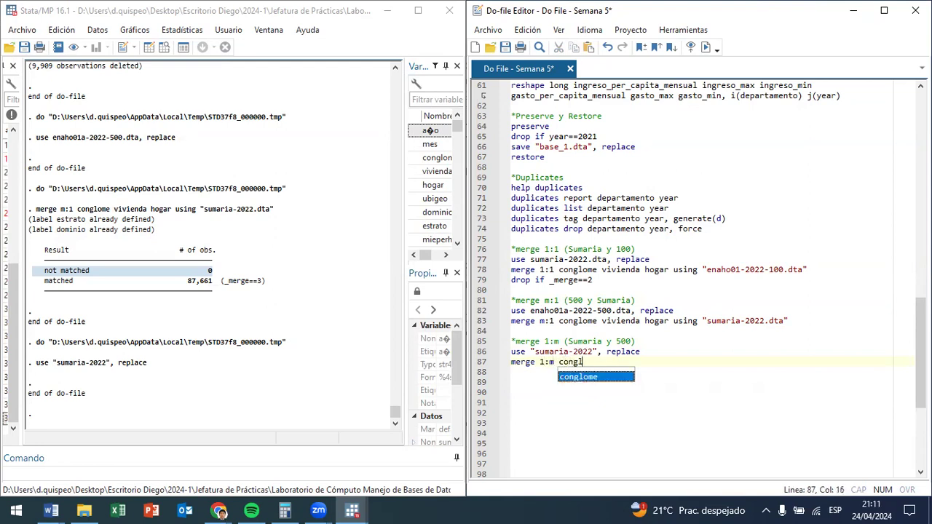
pyautogui.write('ome viv')
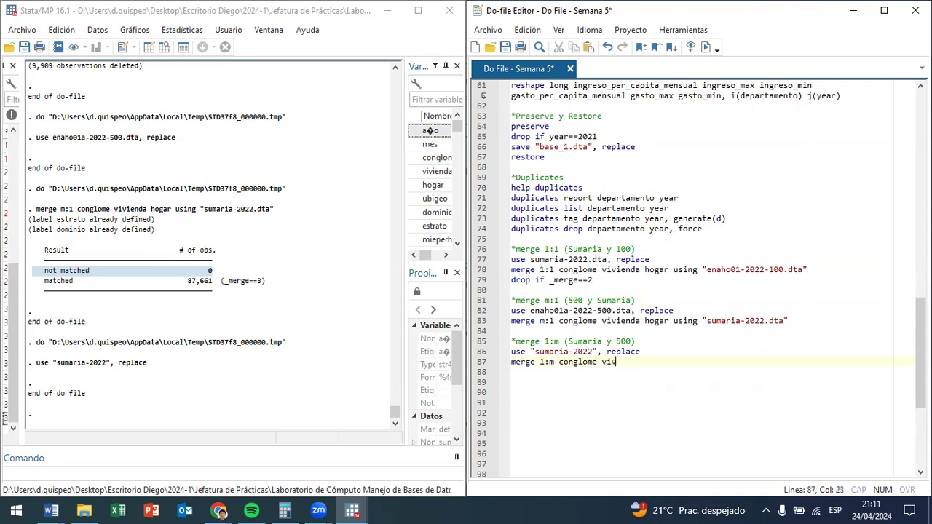
pyautogui.write('ienda hogar ')
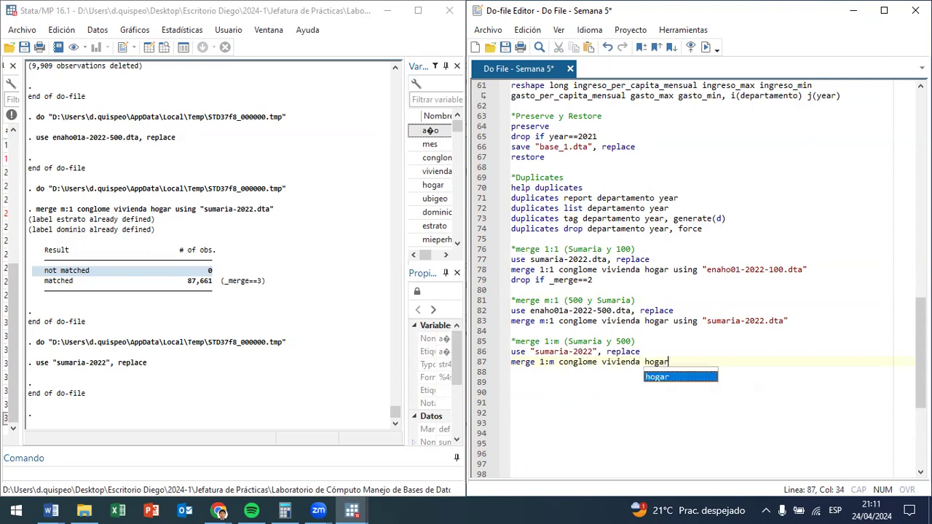
# Complete the 1:m merge line with using "enaho01a-2022-500.dta", copying the file name from the m:1 block.
pyautogui.write('usign')
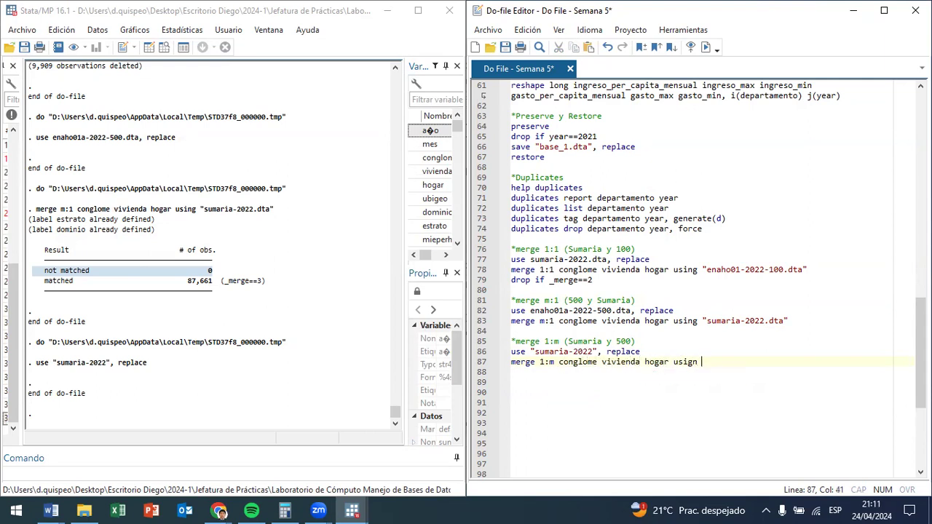
pyautogui.press('BackSpace')
pyautogui.press('BackSpace')
pyautogui.write('ng "')
pyautogui.moveTo(530, 310); pyautogui.dragTo(630, 310)
pyautogui.hotkey('ctrl', 'c')
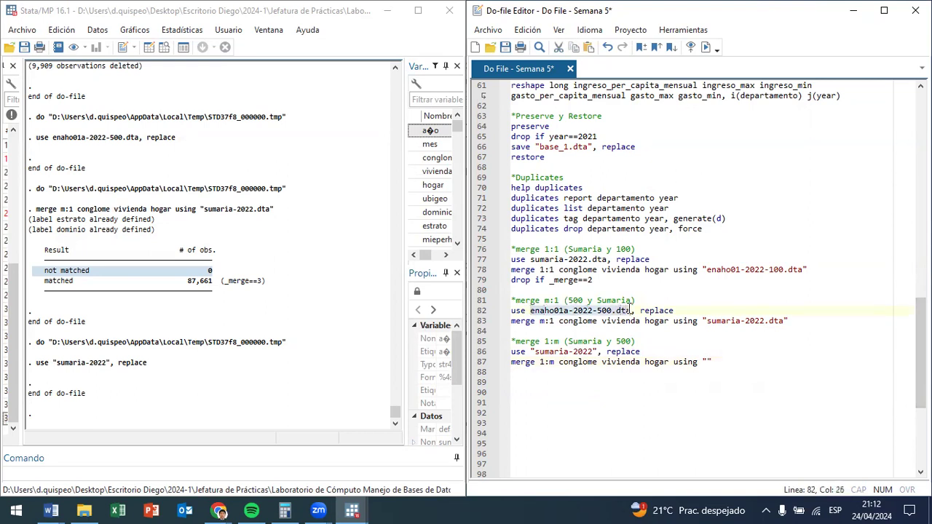
pyautogui.click(706, 362)
pyautogui.hotkey('ctrl', 'v')
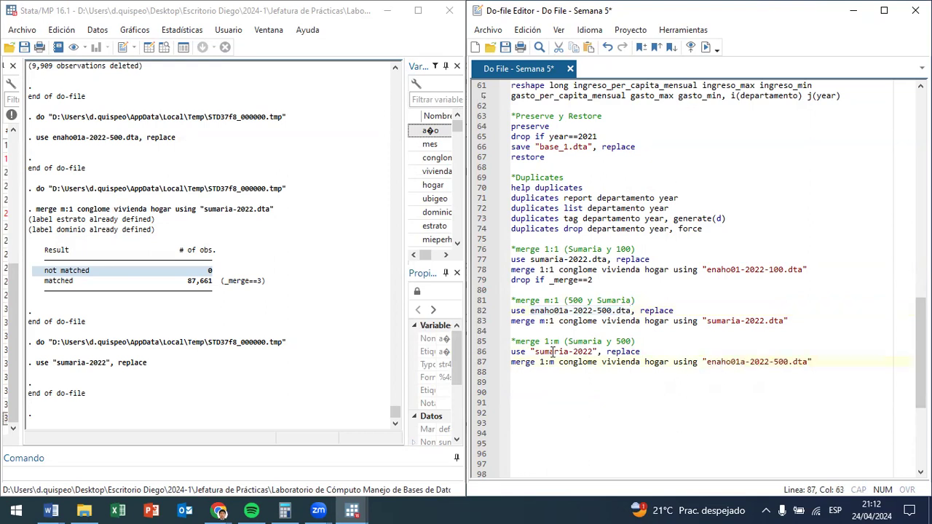
# Run the use and merge 1:m lines together and check the matched and not matched rows of the result.
pyautogui.moveTo(553, 353); pyautogui.dragTo(553, 362)
pyautogui.hotkey('ctrl', 'd')
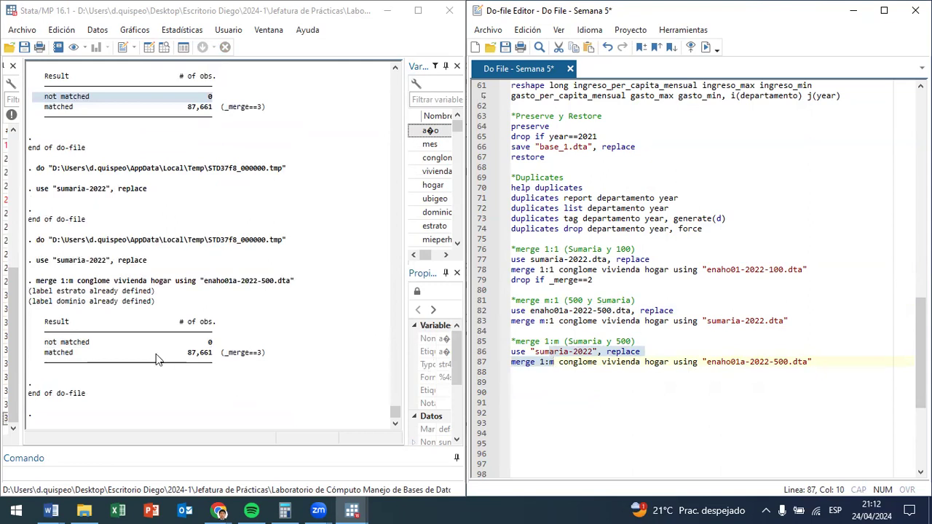
pyautogui.moveTo(33, 352); pyautogui.dragTo(284, 353)
pyautogui.moveTo(228, 342); pyautogui.dragTo(44, 346)
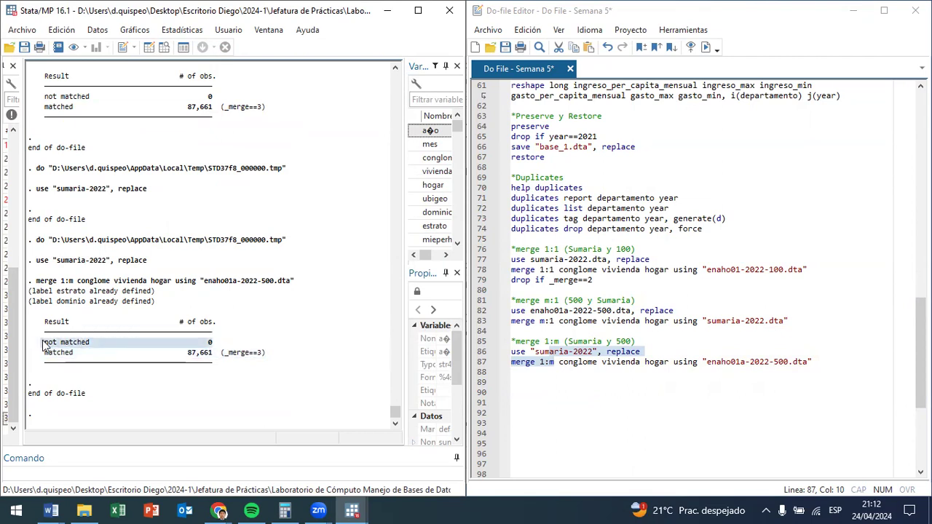
# Save the Semana 5 do-file with the three merge blocks.
pyautogui.click(726, 395)
pyautogui.scroll(4, 763, 327)
pyautogui.hotkey('ctrl', 's')
pyautogui.scroll(-4, 530, 251)
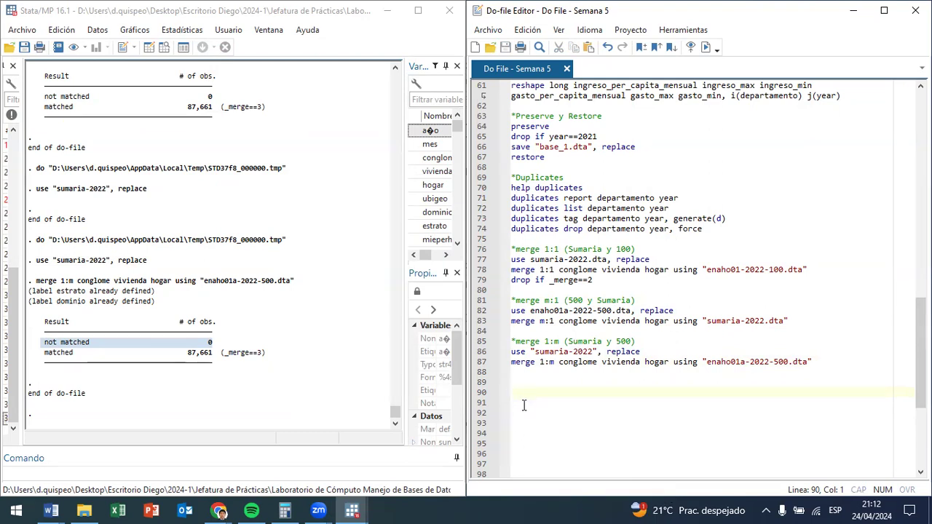
# Open the help page for the merge command.
pyautogui.click(258, 470)
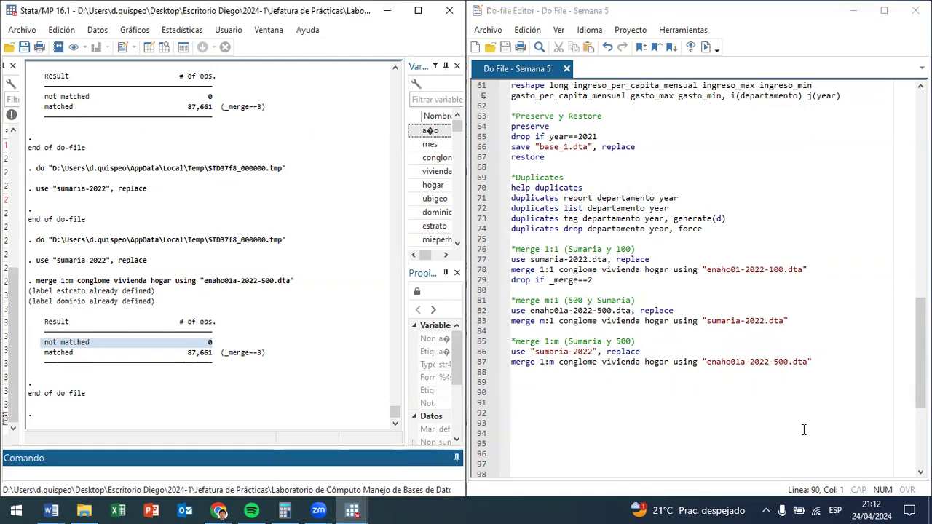
pyautogui.write('help')
pyautogui.write(' me')
pyautogui.write('rge')
pyautogui.press('Return')
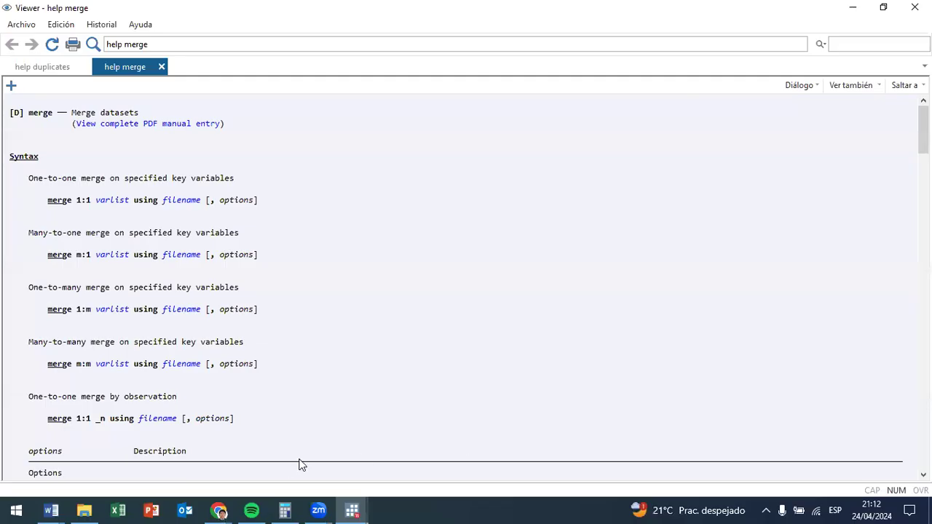
# Read through the merge help from the syntax, description and options down to the examples at its end.
pyautogui.scroll(-1, 260, 406)
pyautogui.scroll(-20, 261, 412)
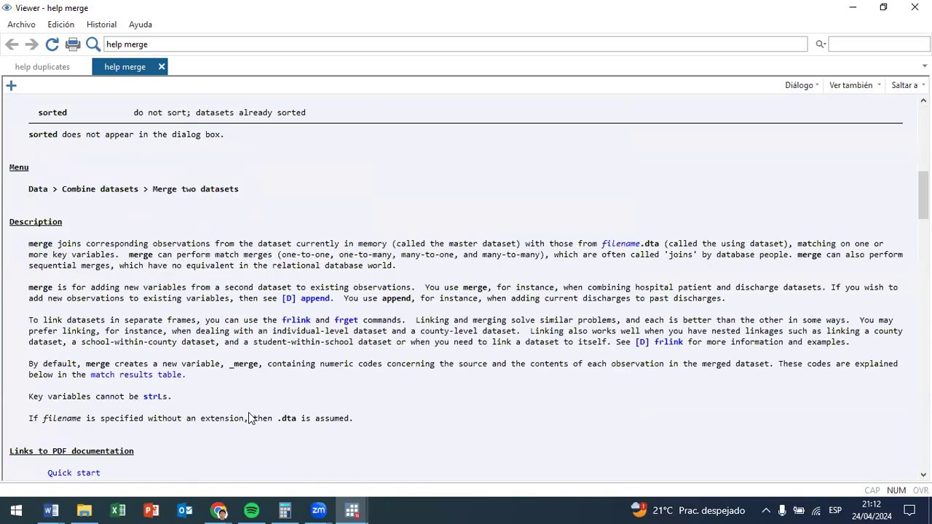
pyautogui.scroll(-20, 264, 416)
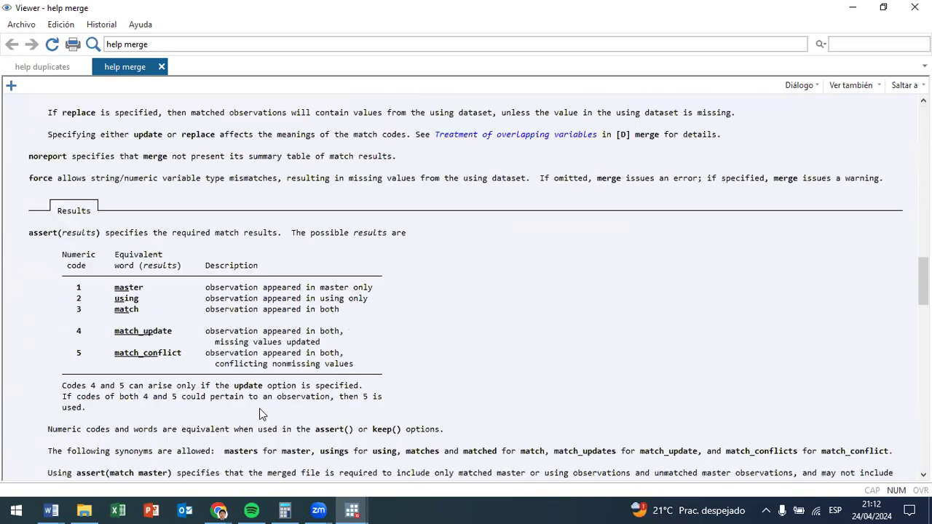
pyautogui.scroll(-6, 257, 395)
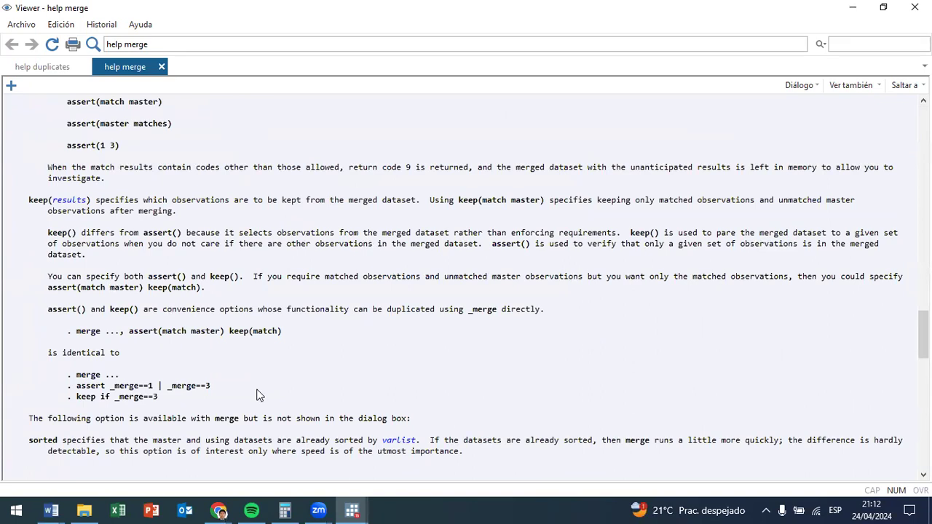
pyautogui.scroll(-12, 259, 393)
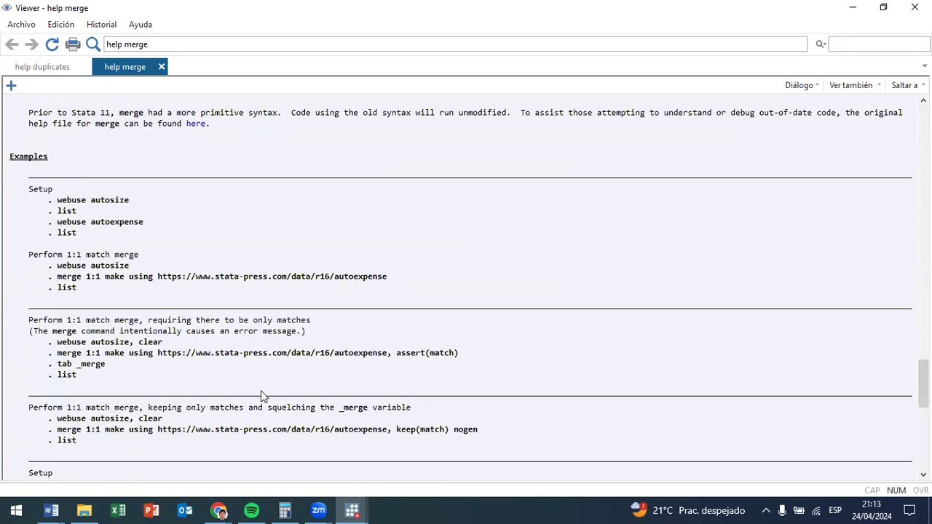
pyautogui.scroll(-4, 260, 393)
pyautogui.scroll(-4, 259, 396)
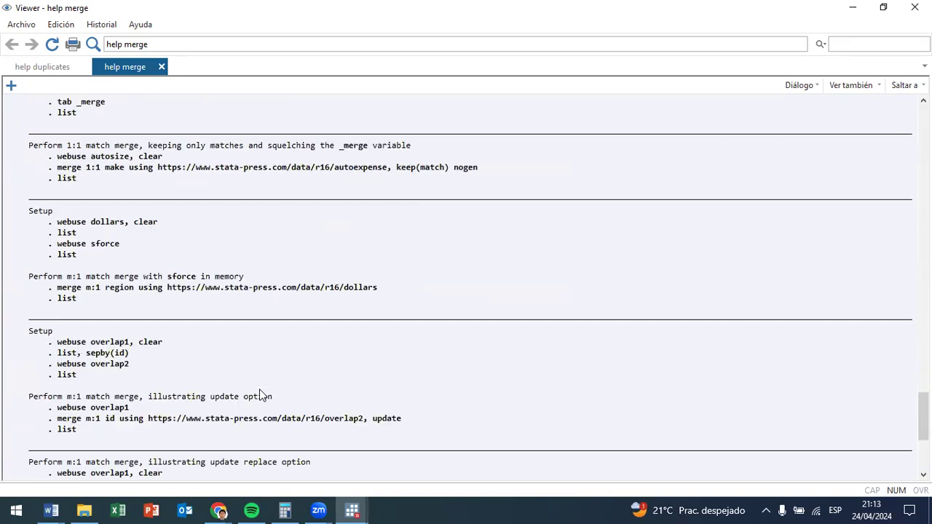
pyautogui.scroll(-4, 149, 372)
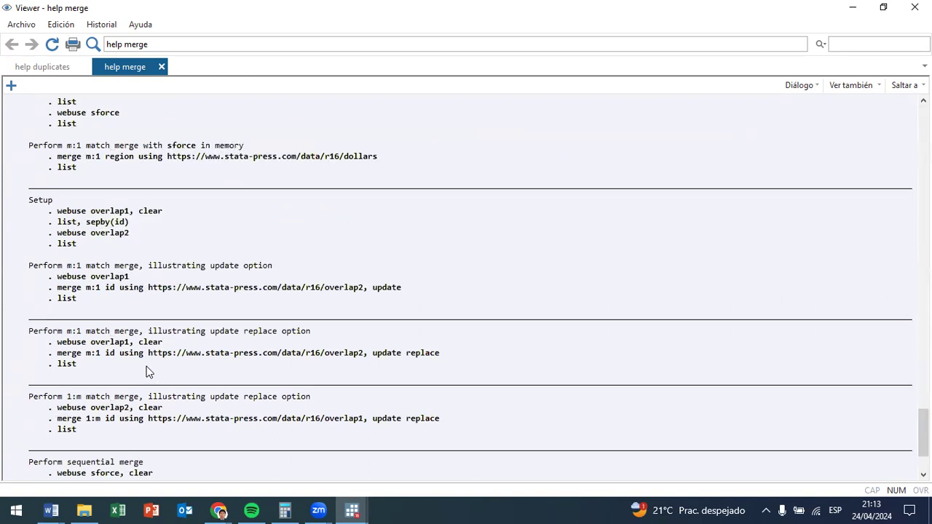
pyautogui.scroll(-2, 119, 370)
pyautogui.scroll(-1, 121, 416)
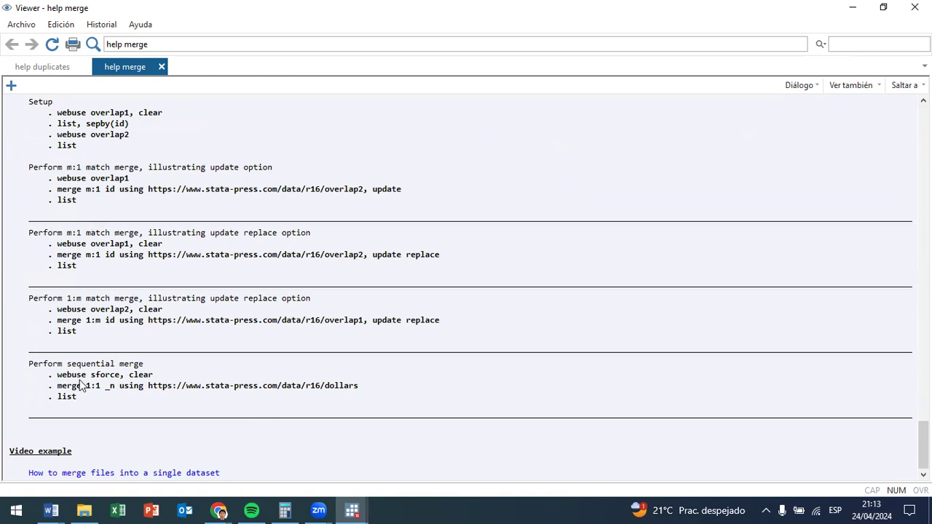
# Review the 1:1, m:1 and 1:m examples and the options in the merge help, closing the help viewer.
pyautogui.scroll(2, 88, 390)
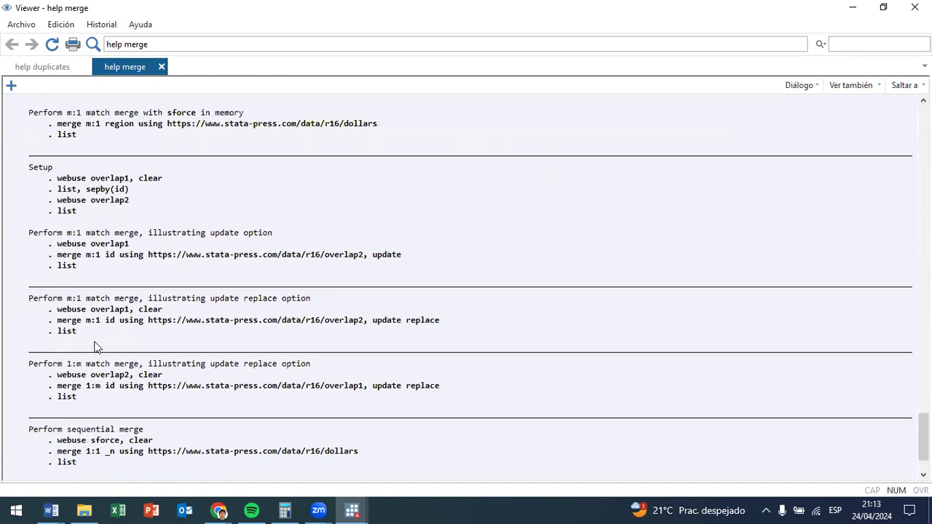
pyautogui.scroll(1, 116, 305)
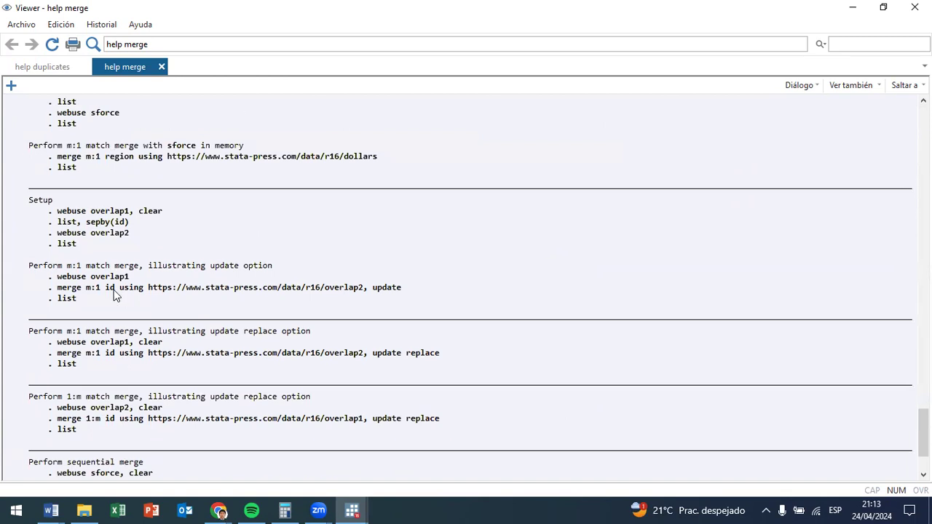
pyautogui.scroll(5, 114, 295)
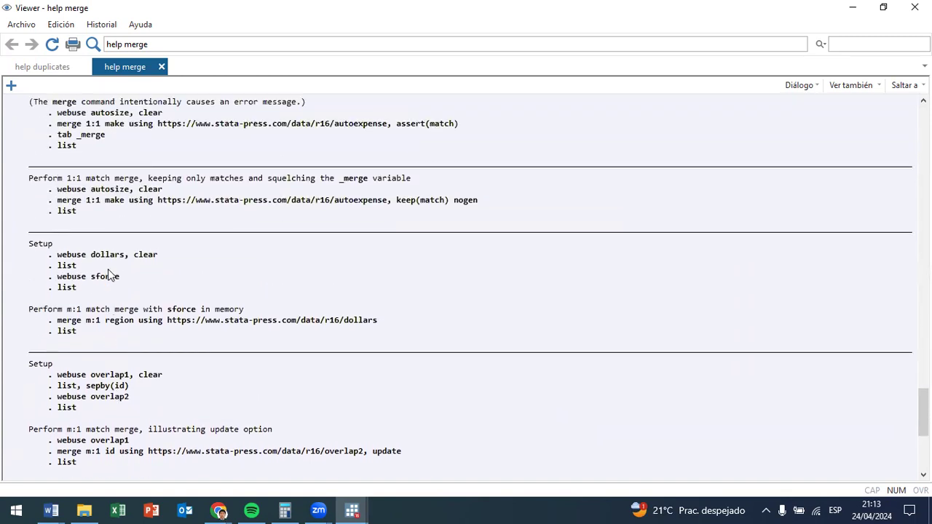
pyautogui.scroll(3, 107, 269)
pyautogui.scroll(4, 104, 191)
pyautogui.scroll(-2, 129, 287)
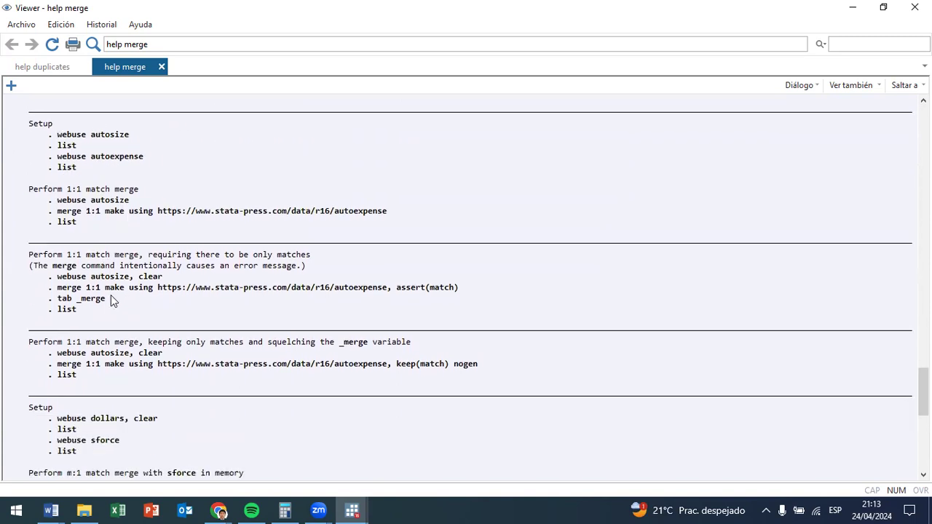
pyautogui.scroll(-2, 106, 364)
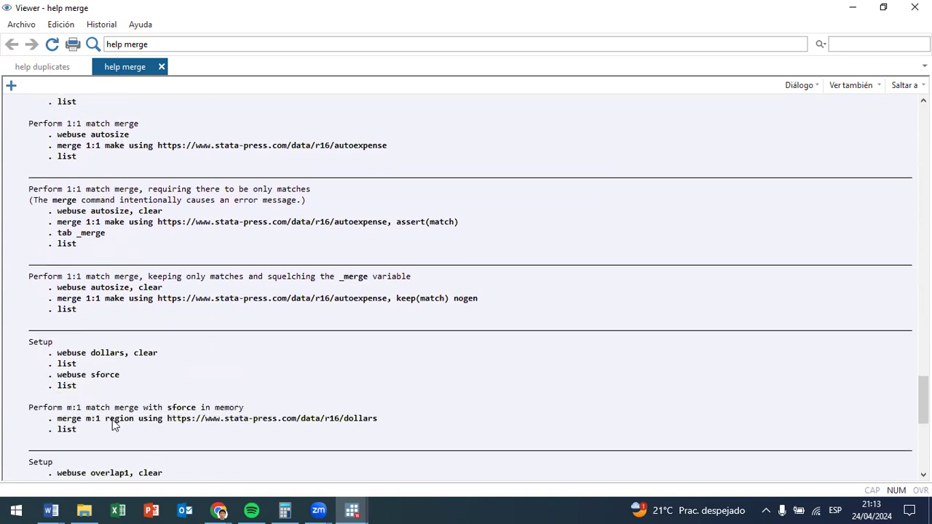
pyautogui.scroll(-6, 113, 425)
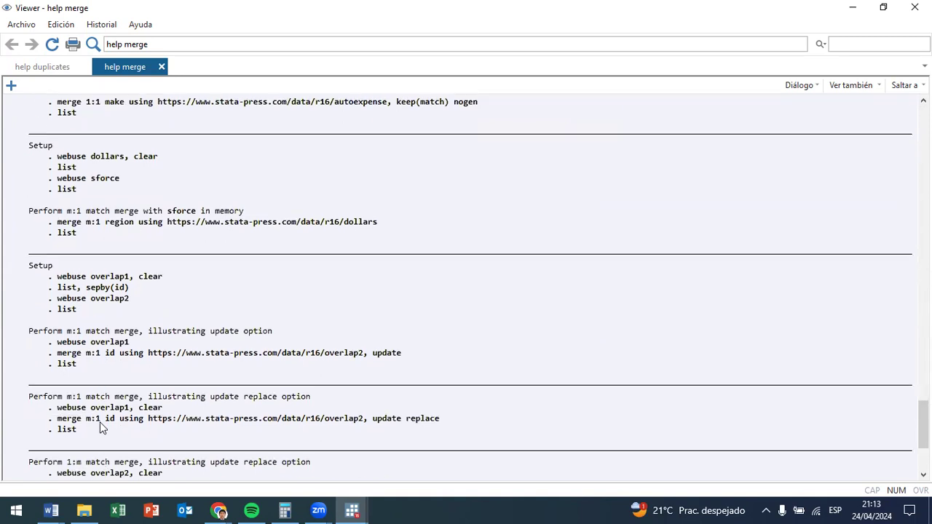
pyautogui.scroll(-5, 102, 422)
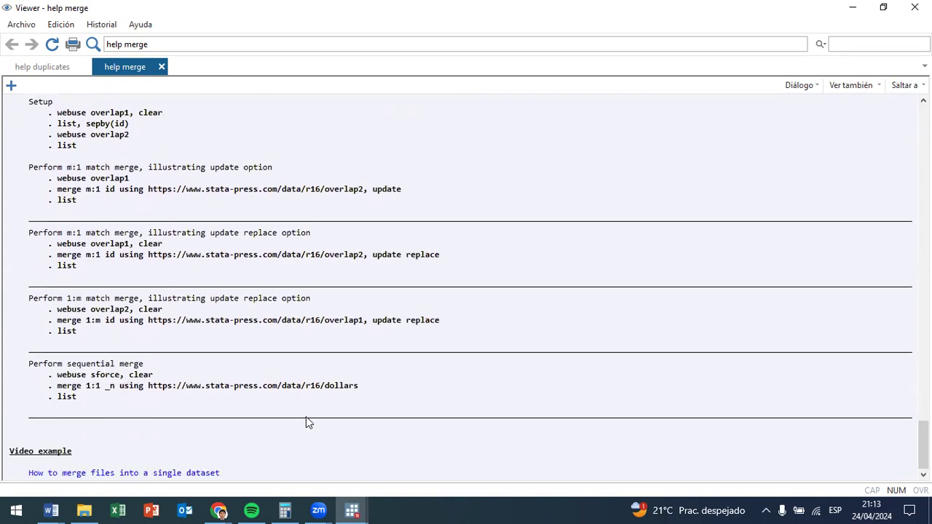
pyautogui.moveTo(161, 401); pyautogui.dragTo(8, 149)
pyautogui.scroll(15, 36, 166)
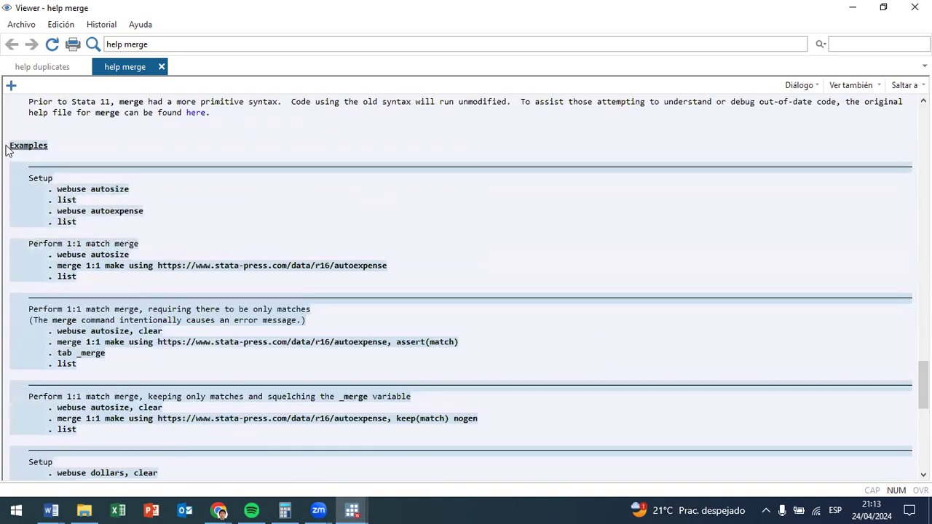
pyautogui.click(332, 342)
pyautogui.scroll(11, 765, 263)
pyautogui.scroll(20, 749, 260)
pyautogui.scroll(-20, 744, 259)
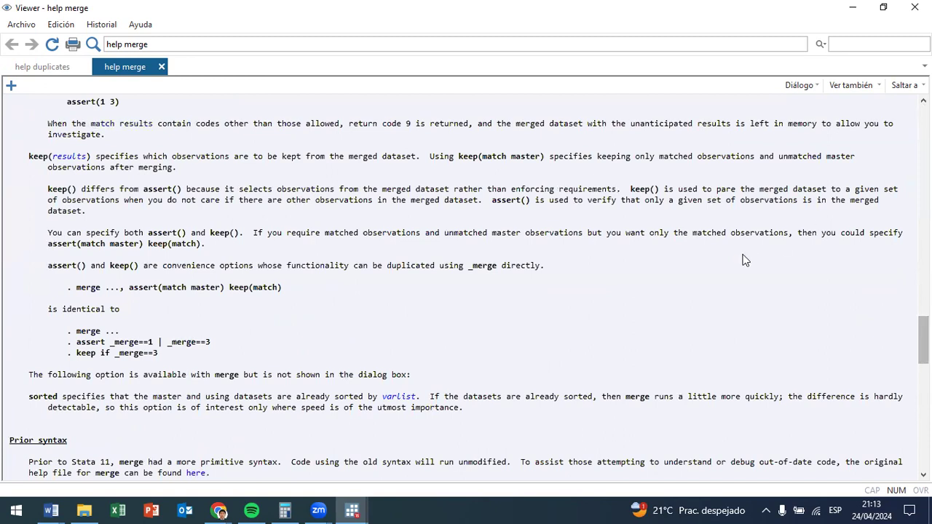
pyautogui.click(914, 8)
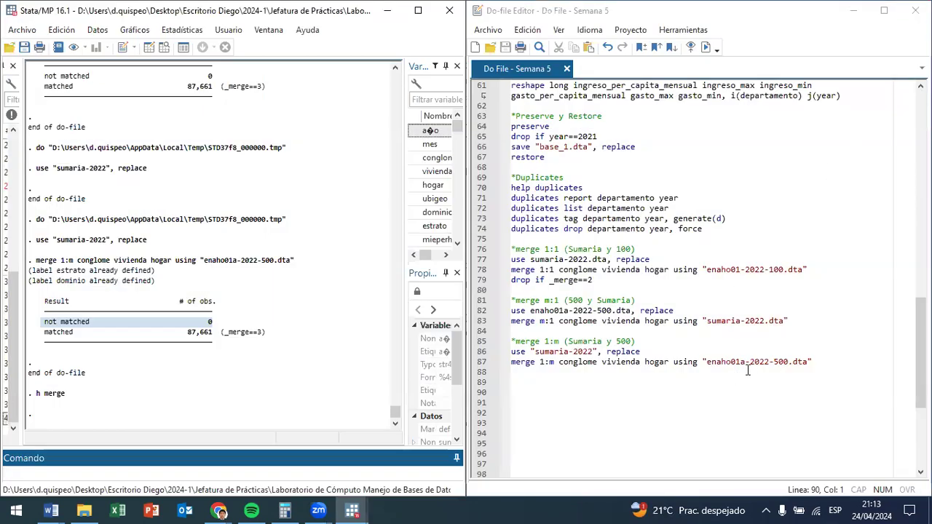
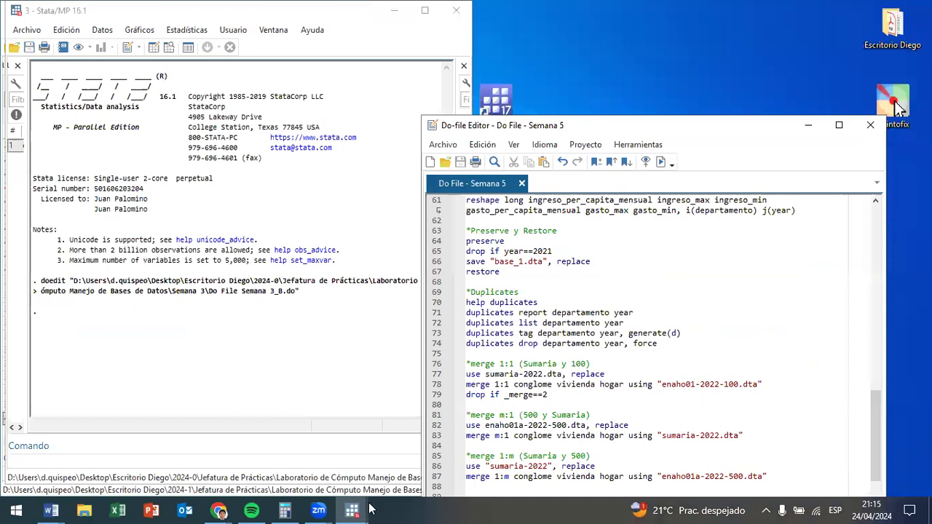
# Close all the open Stata windows, discarding the changes to the data in memory.
pyautogui.click(456, 17)
pyautogui.moveTo(352, 510)
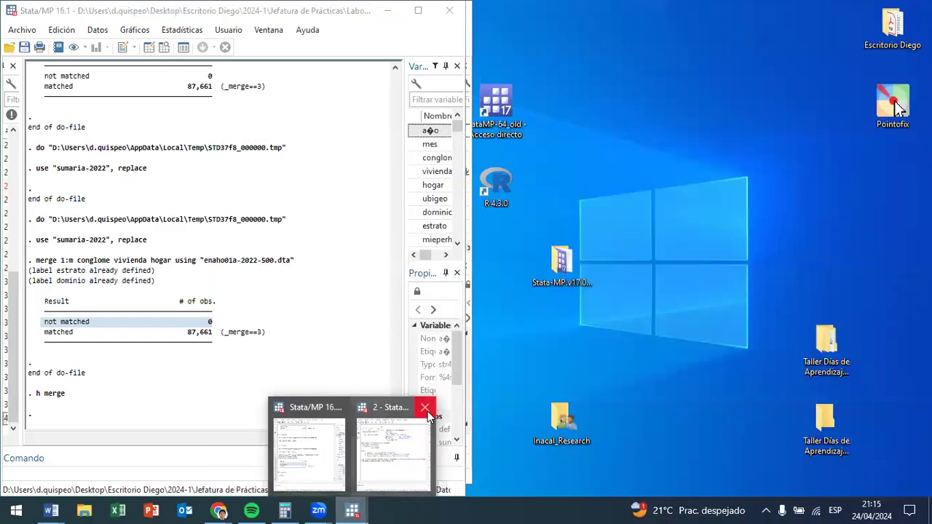
pyautogui.click(425, 407)
pyautogui.click(381, 408)
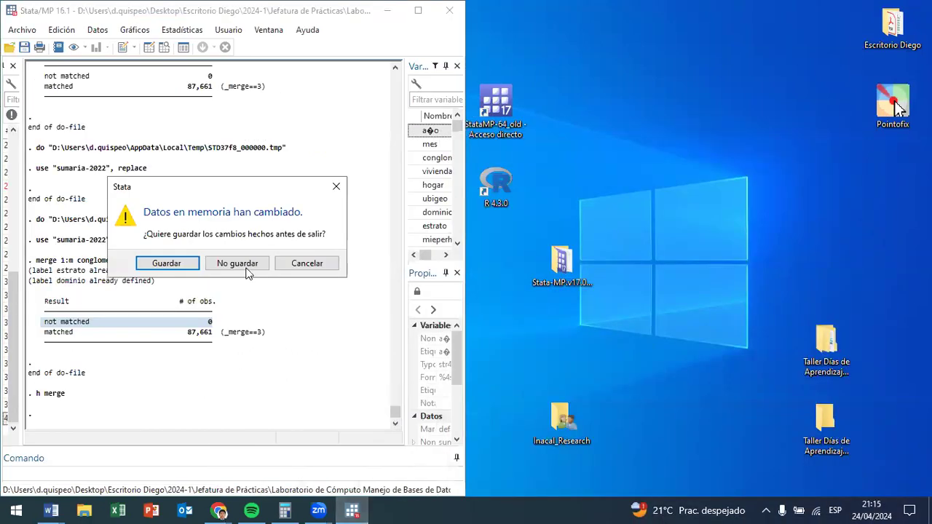
pyautogui.click(248, 267)
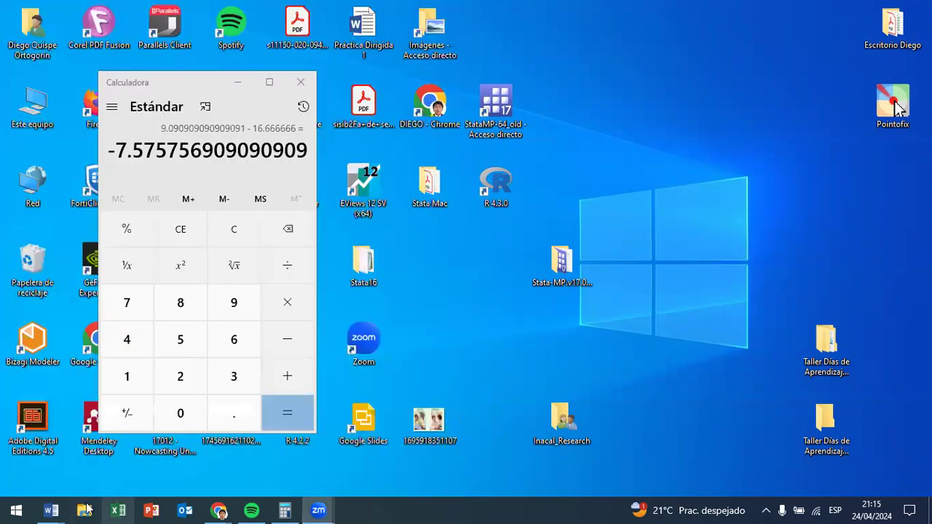
# Open the Semana 6 folder of the 2024-1 Laboratorio de Cómputo Manejo de Bases de Datos course in File Explorer.
pyautogui.click(85, 509)
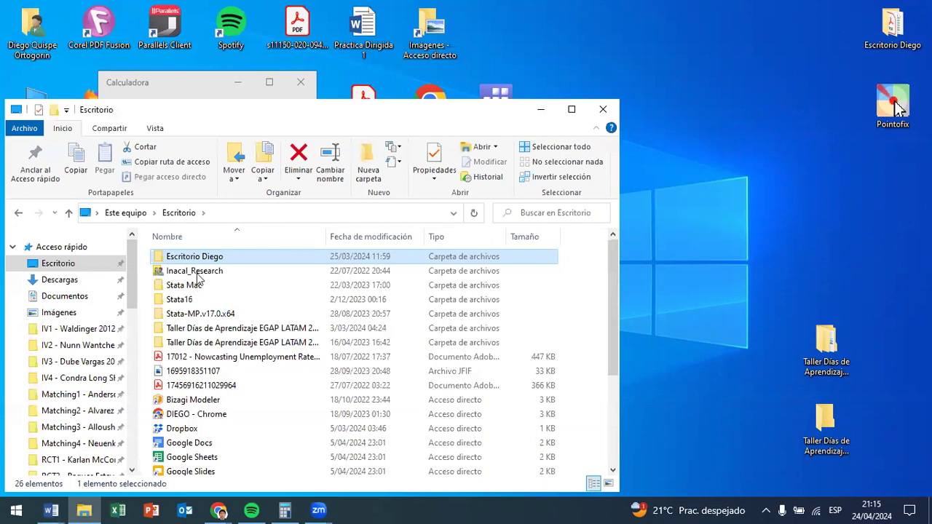
pyautogui.doubleClick(194, 257)
pyautogui.doubleClick(194, 256)
pyautogui.doubleClick(194, 256)
pyautogui.click(206, 331)
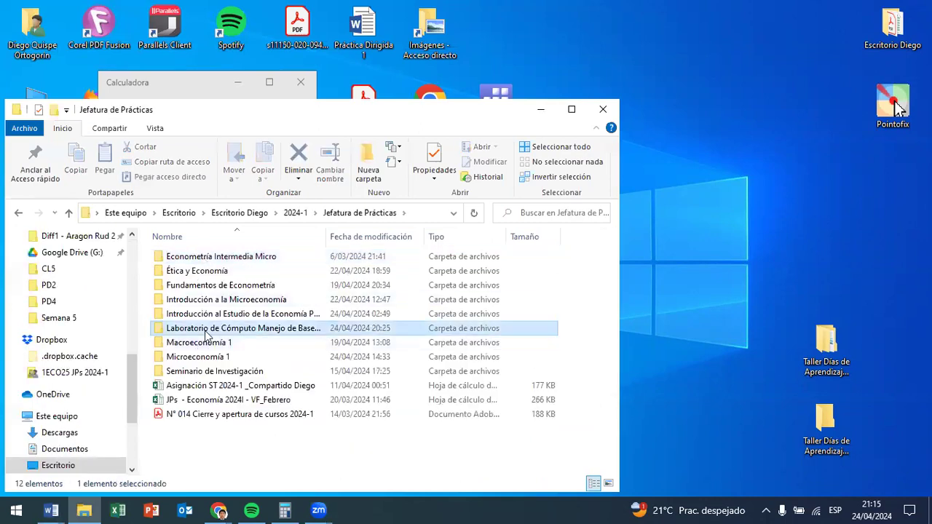
pyautogui.doubleClick(206, 329)
pyautogui.doubleClick(210, 329)
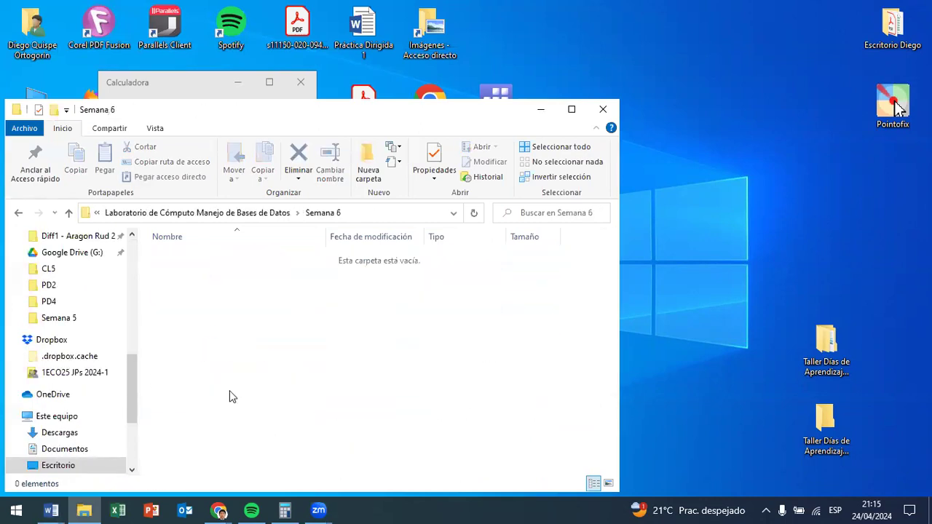
# Launch StataMP-64 from the Stata16 desktop folder and start a new do-file with the comment *Semana 6.
pyautogui.press('super+d')
pyautogui.doubleClick(362, 258)
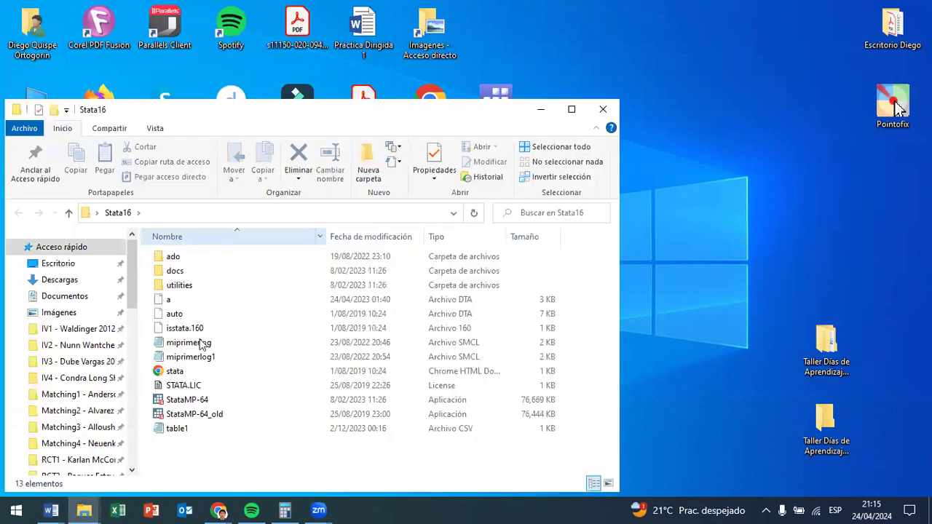
pyautogui.doubleClick(209, 400)
pyautogui.click(127, 48)
pyautogui.write('*Semana 6')
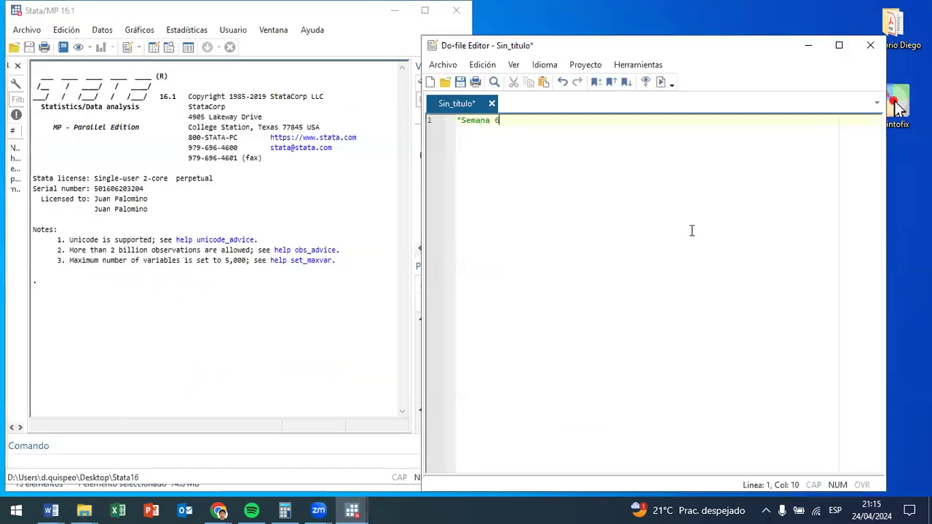
# Save the new do-file as Do File Semana 6 in the course's Semana 6 folder.
pyautogui.moveTo(553, 45); pyautogui.dragTo(541, 72)
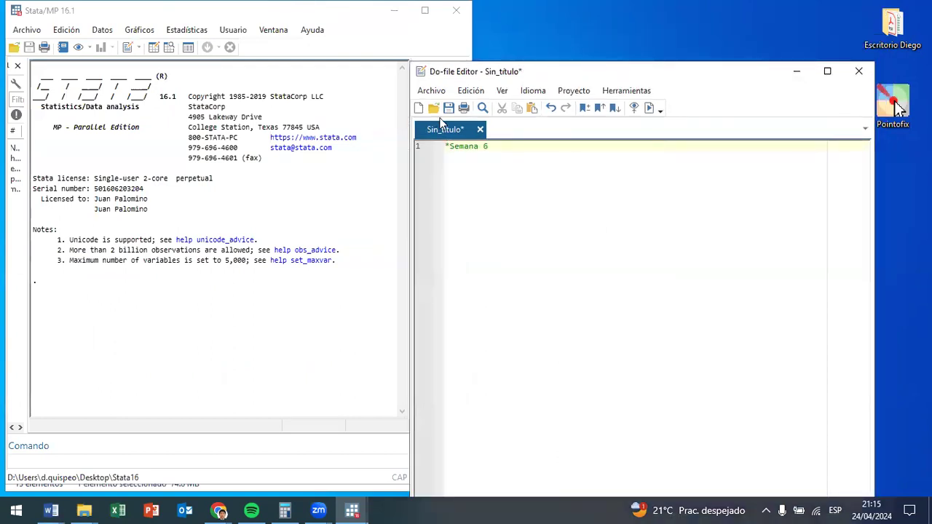
pyautogui.click(447, 107)
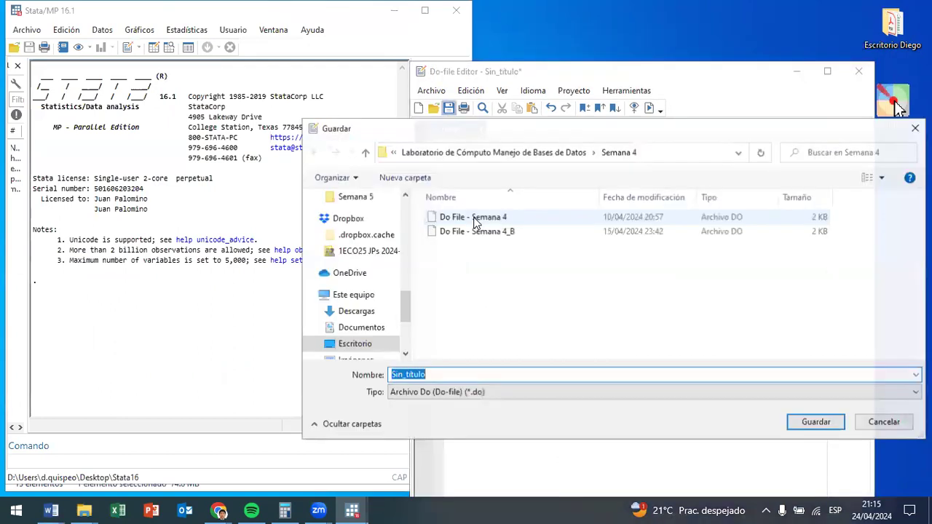
pyautogui.click(555, 152)
pyautogui.click(488, 289)
pyautogui.doubleClick(488, 289)
pyautogui.write('Do fi')
pyautogui.press('BackSpace')
pyautogui.press('BackSpace')
pyautogui.write('F')
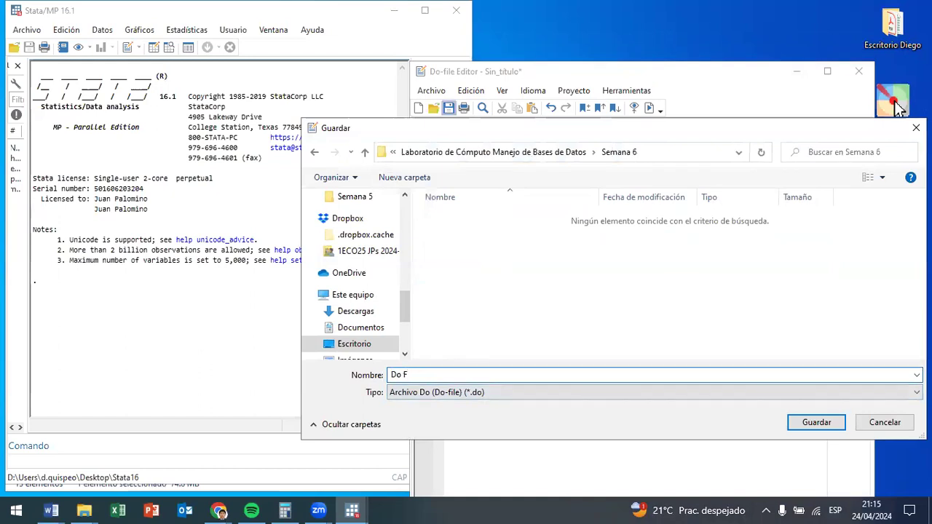
pyautogui.write('ile Semana 6')
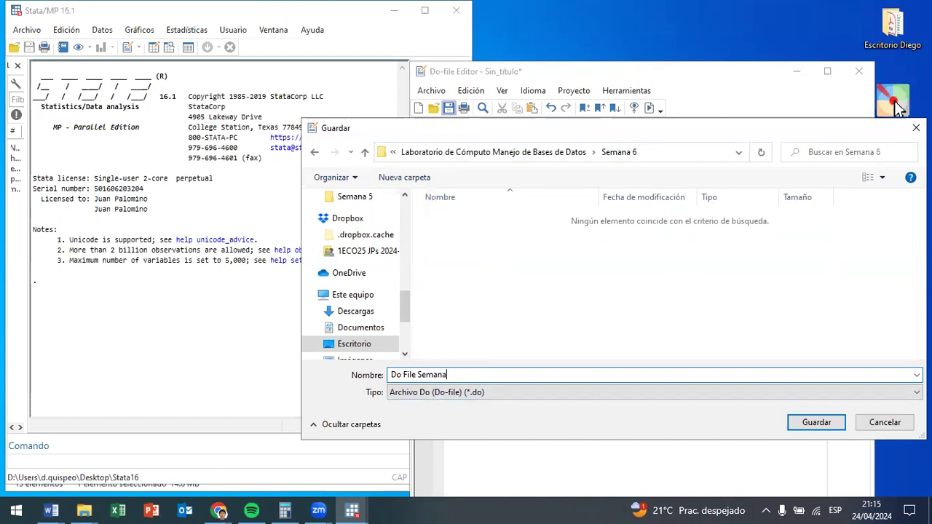
pyautogui.press('Return')
# Add a *Macros heading comment on line 3 and dock the do-file editor on the half of the screen beside Stata.
pyautogui.press('Return')
pyautogui.press('Return')
pyautogui.press('Return')
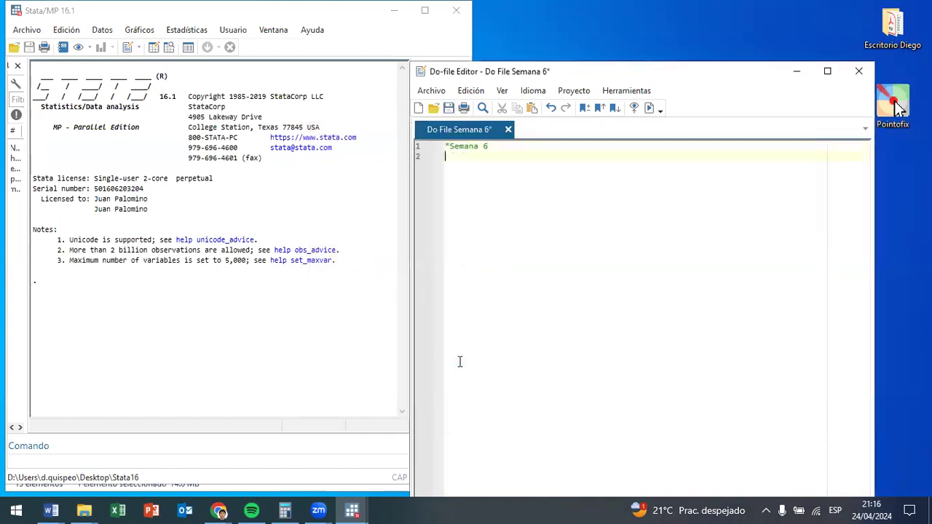
pyautogui.press('BackSpace')
pyautogui.write('*m')
pyautogui.press('BackSpace')
pyautogui.write('m')
pyautogui.press('BackSpace')
pyautogui.write('Macros')
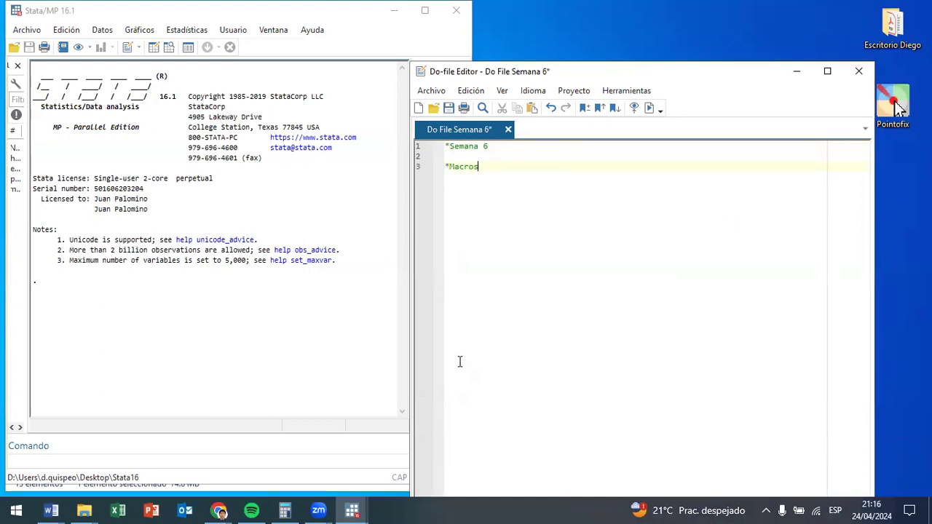
pyautogui.press('super+Right')
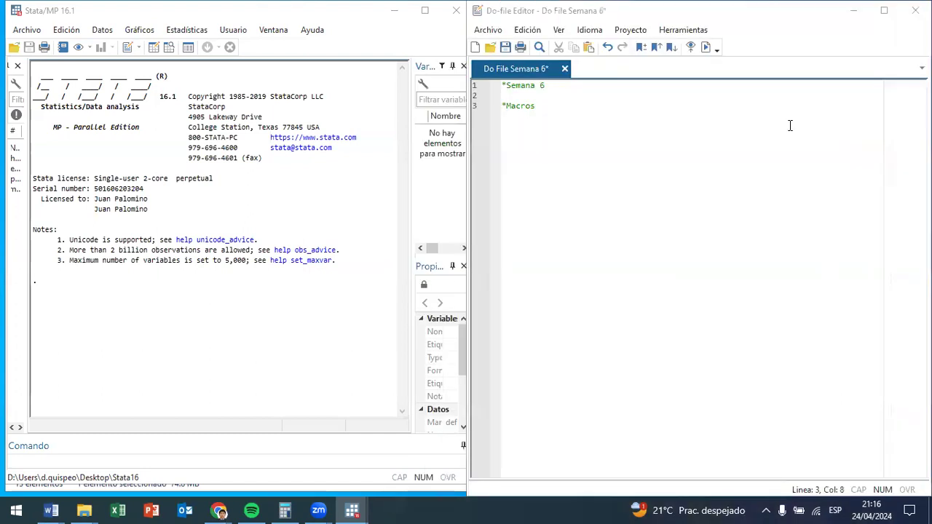
# Write clear all on line 5, below the *Macros heading, and run it.
pyautogui.press('Return')
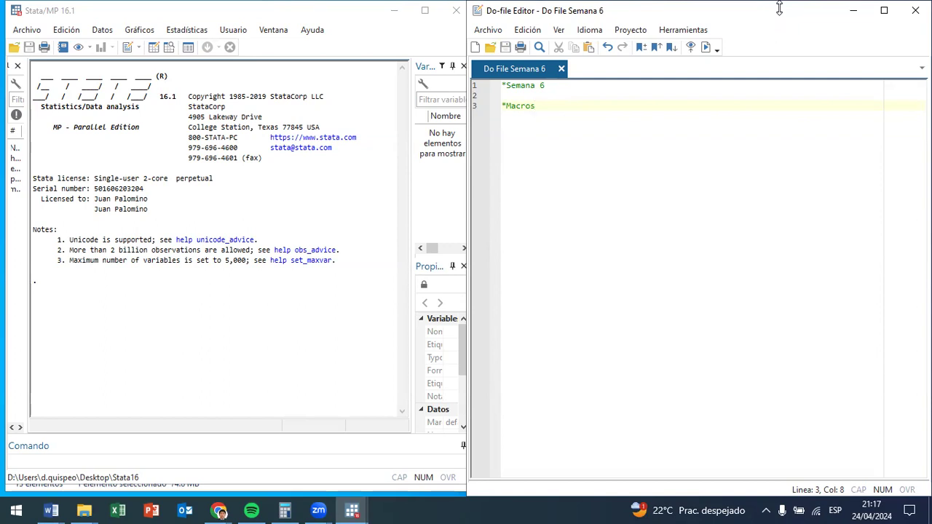
pyautogui.press('Return')
pyautogui.press('Return')
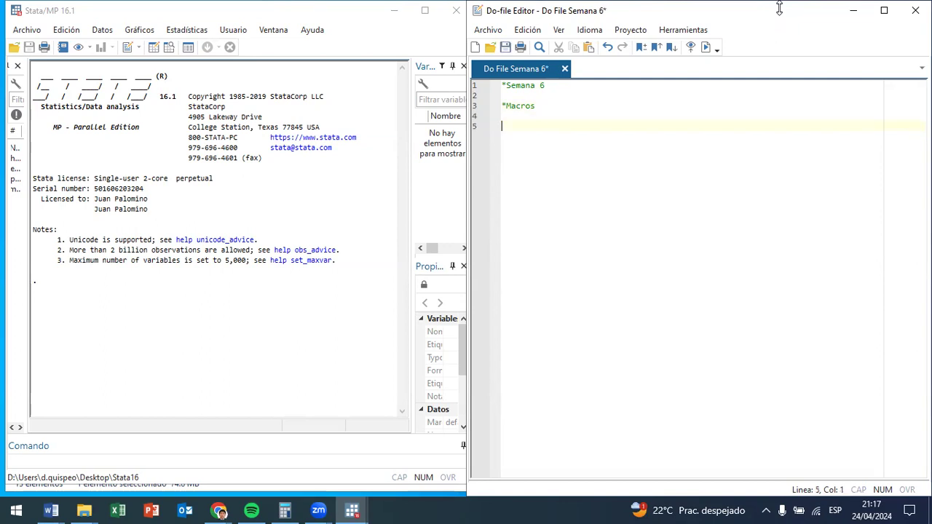
pyautogui.write('clear')
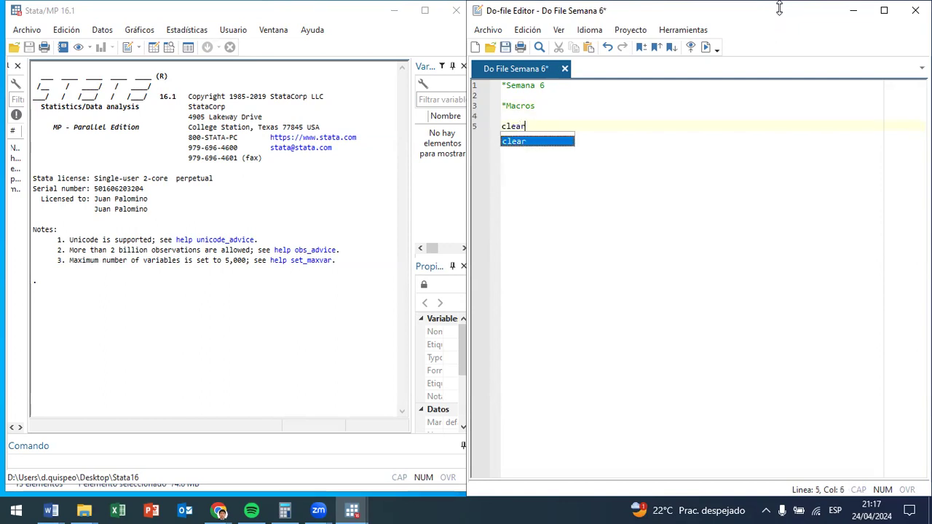
pyautogui.write(' all')
pyautogui.hotkey('ctrl', 'shift', 'Left')
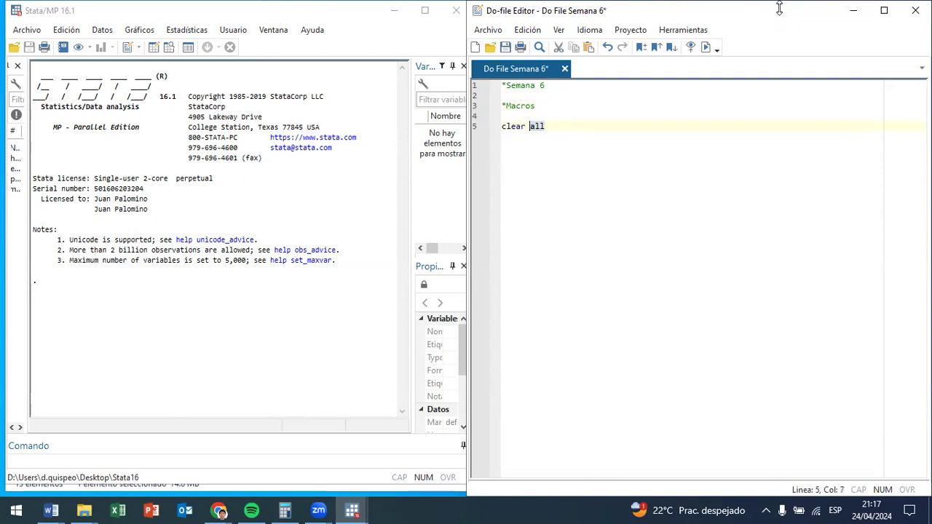
pyautogui.hotkey('ctrl', 'd')
# Start a cd command with empty quotes on line 6 and copy the Semana 6 folder's path from File Explorer.
pyautogui.press('End')
pyautogui.press('Return')
pyautogui.write('cd ')
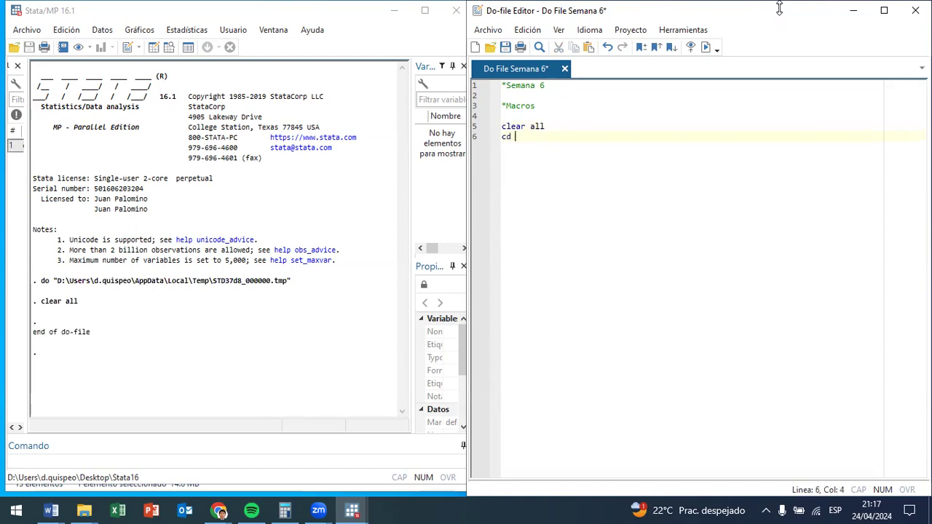
pyautogui.write('""')
pyautogui.moveTo(88, 508)
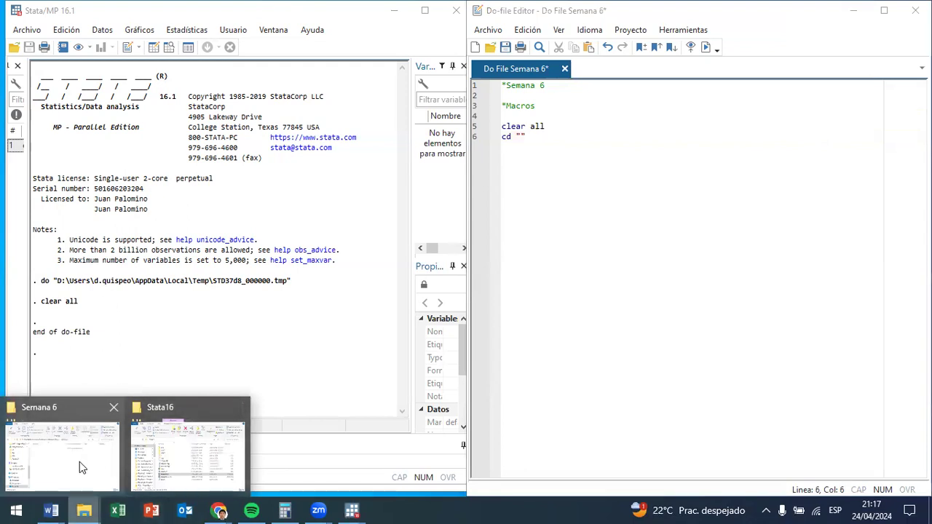
pyautogui.click(80, 461)
pyautogui.click(390, 213)
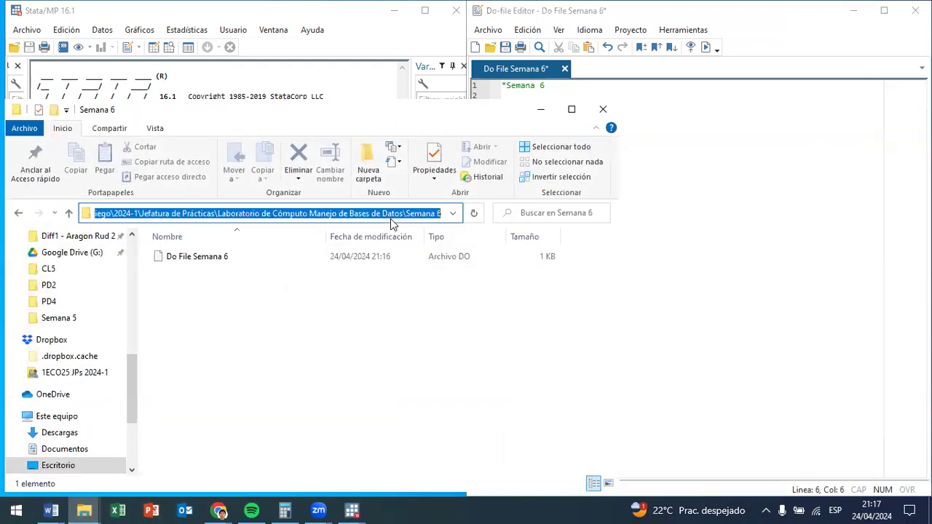
pyautogui.click(197, 19)
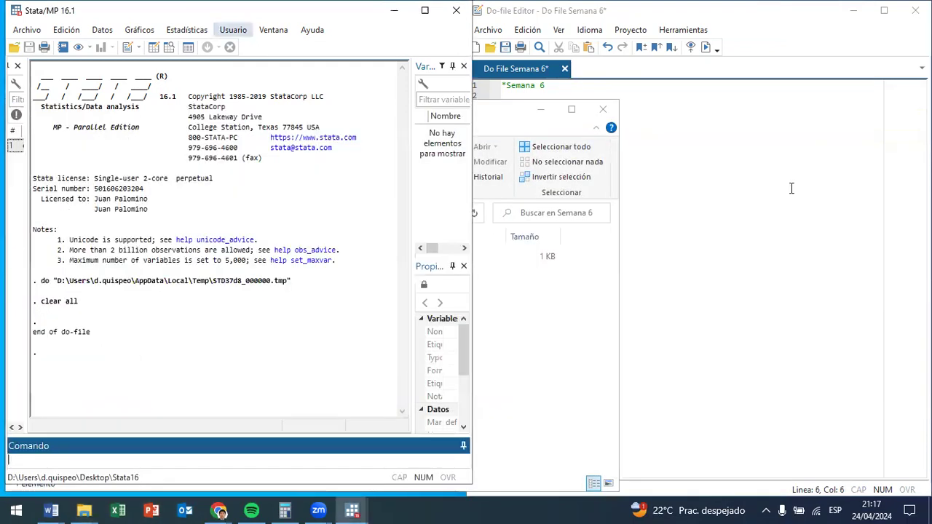
# Insert the copied Semana 6 folder path between the cd command's quotes and run the line.
pyautogui.click(534, 140)
pyautogui.press('Left')
pyautogui.write('D:\\Users\\d.quispeo\\Desktop\\Escritorio Diego\\2024-1\\Jefatura de Prácticas\\Laboratorio de Cómputo Manejo de Bases de Datos\\Semana 6')
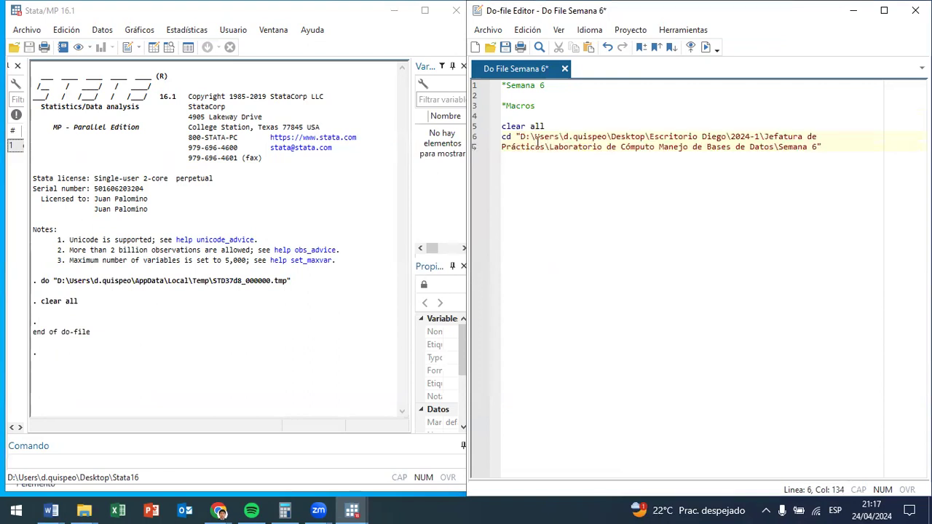
pyautogui.hotkey('shift', 'End')
pyautogui.hotkey('ctrl', 'd')
# Add a *Scalares heading comment below the cd command, separated by a blank line.
pyautogui.click(869, 149)
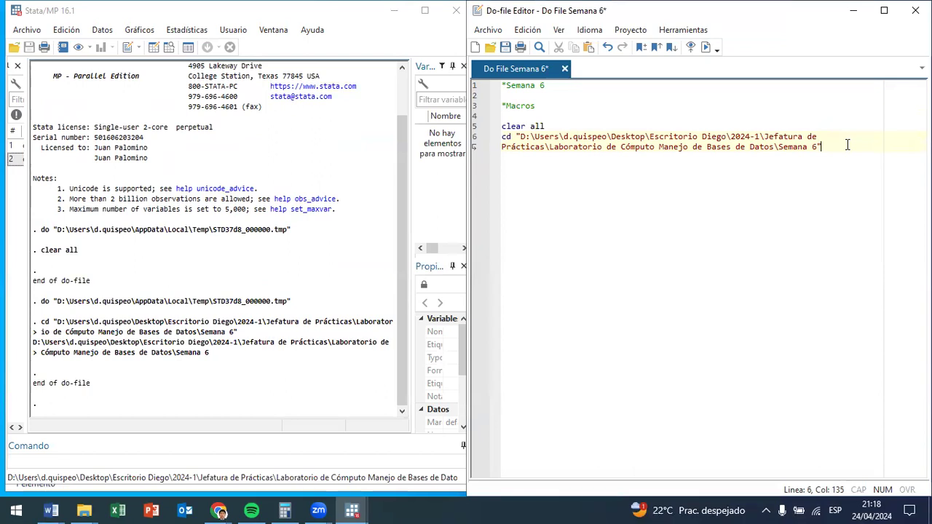
pyautogui.press('Return')
pyautogui.press('Return')
pyautogui.write('*Scalares')
pyautogui.press('Return')
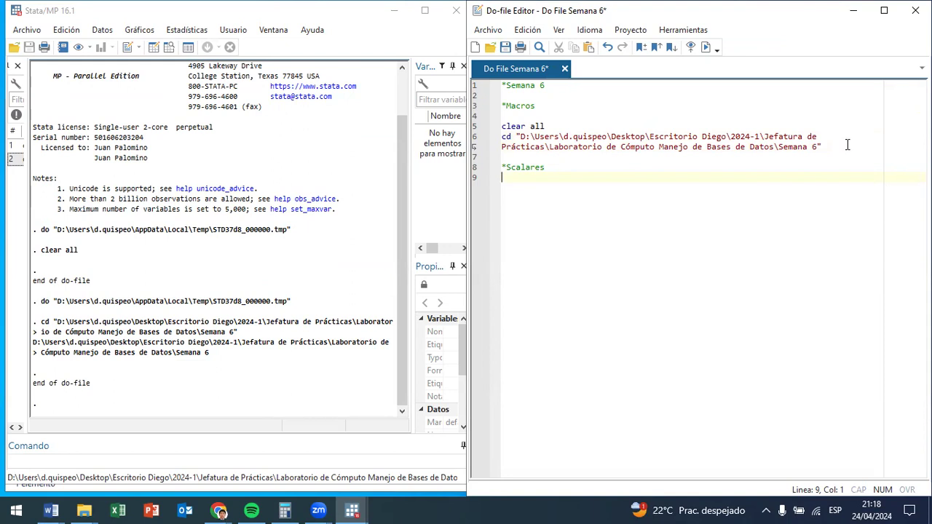
# Write scalar t=1.96 on line 10, under the *Scalares heading, and run it.
pyautogui.press('Return')
pyautogui.write('scalar')
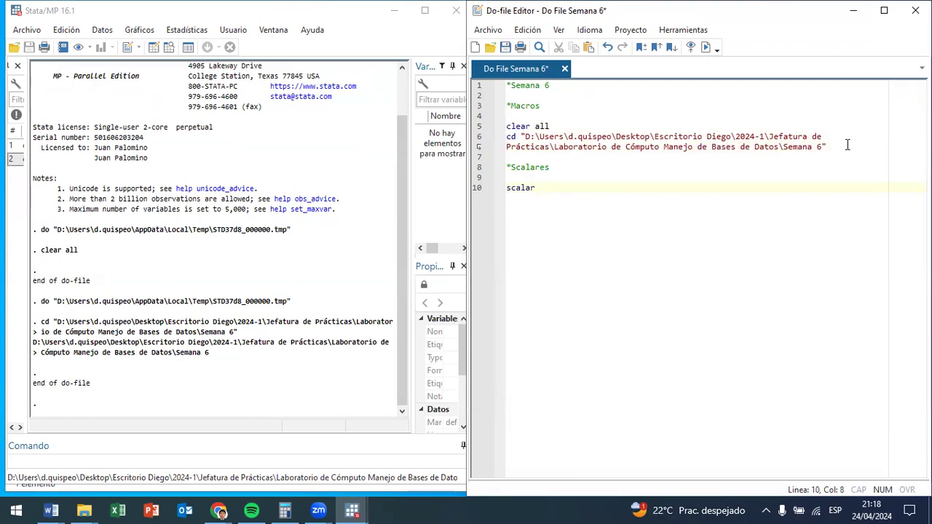
pyautogui.write('t=1.96')
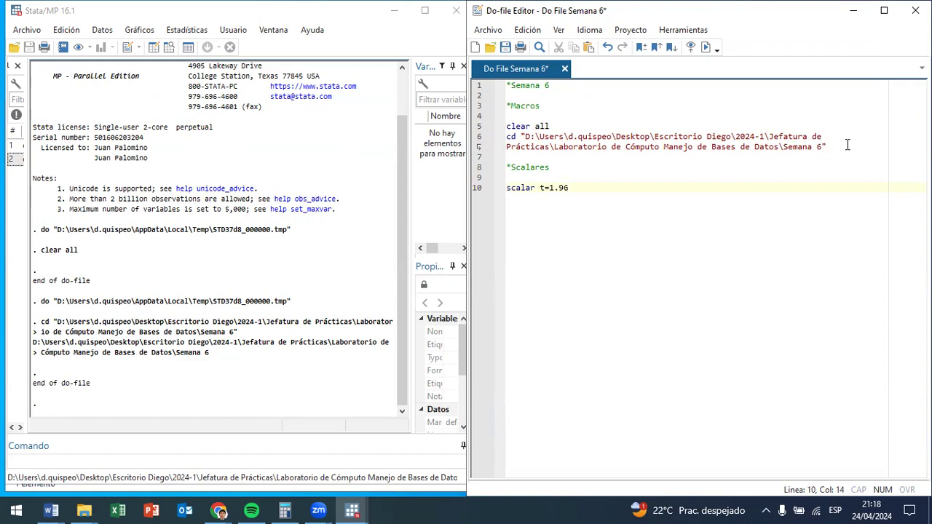
pyautogui.hotkey('shift', 'Left')
pyautogui.hotkey('shift', 'Left')
pyautogui.hotkey('shift', 'Left')
pyautogui.hotkey('shift', 'Left')
pyautogui.hotkey('ctrl', 'd')
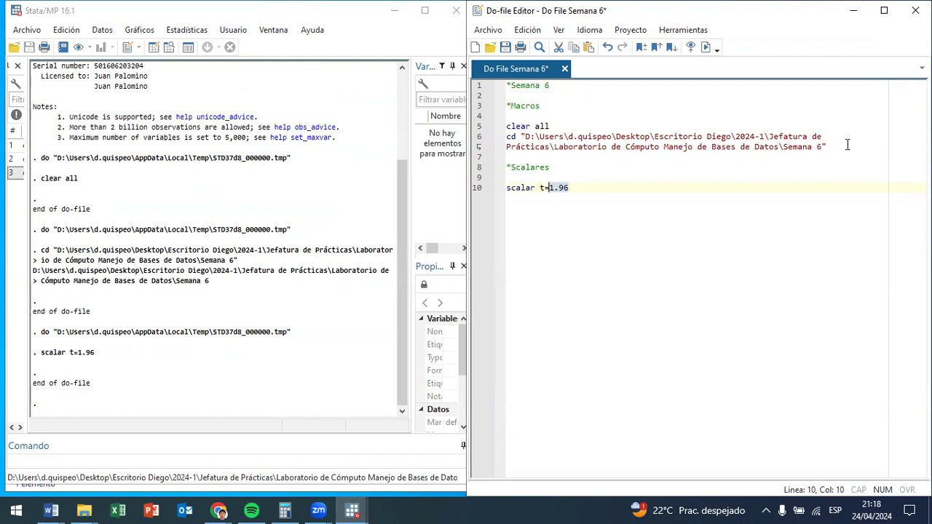
# Write display t on the line below the scalar definition and run it.
pyautogui.press('End')
pyautogui.press('Return')
pyautogui.write('display ')
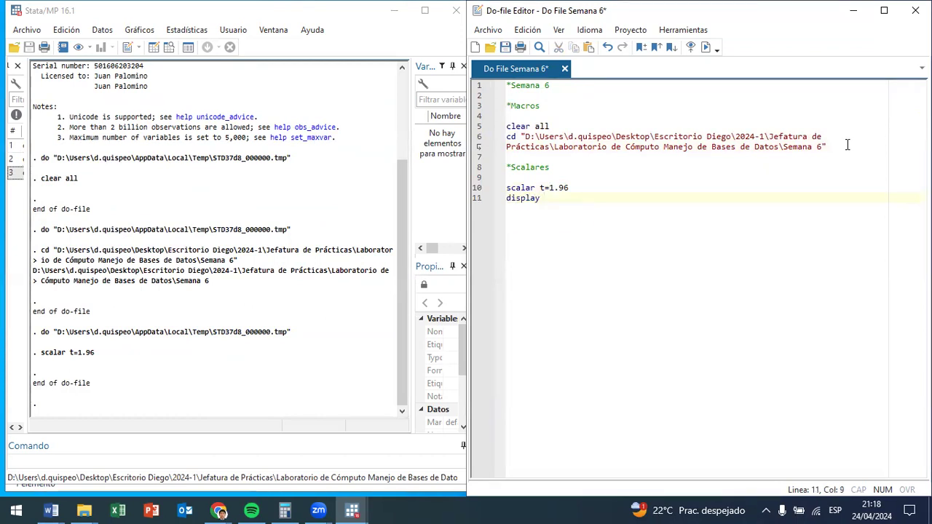
pyautogui.write('1.')
pyautogui.press('BackSpace')
pyautogui.press('BackSpace')
pyautogui.write('t')
pyautogui.press('Left')
pyautogui.press('Left')
pyautogui.hotkey('shift', 'Left')
pyautogui.hotkey('ctrl', 'd')
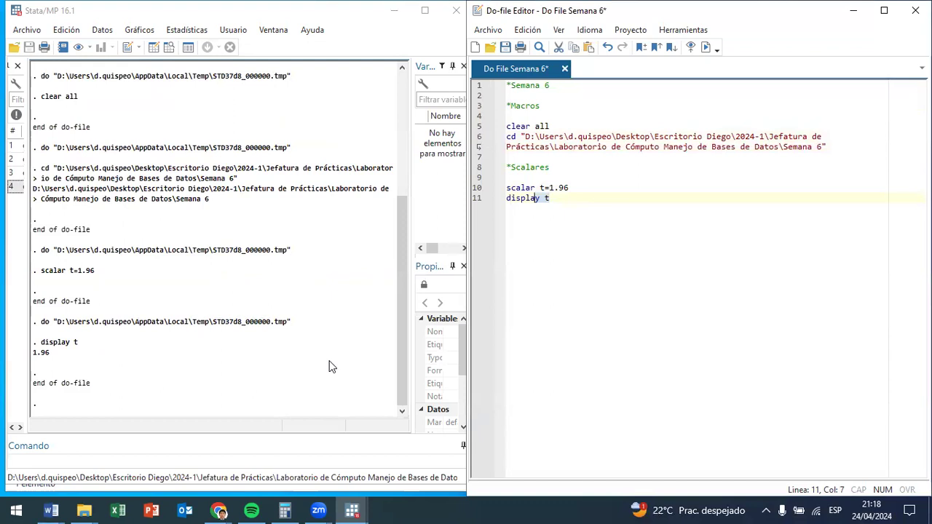
# Compare the output of display t with the value assigned to the scalar in the do-file.
pyautogui.click(51, 358)
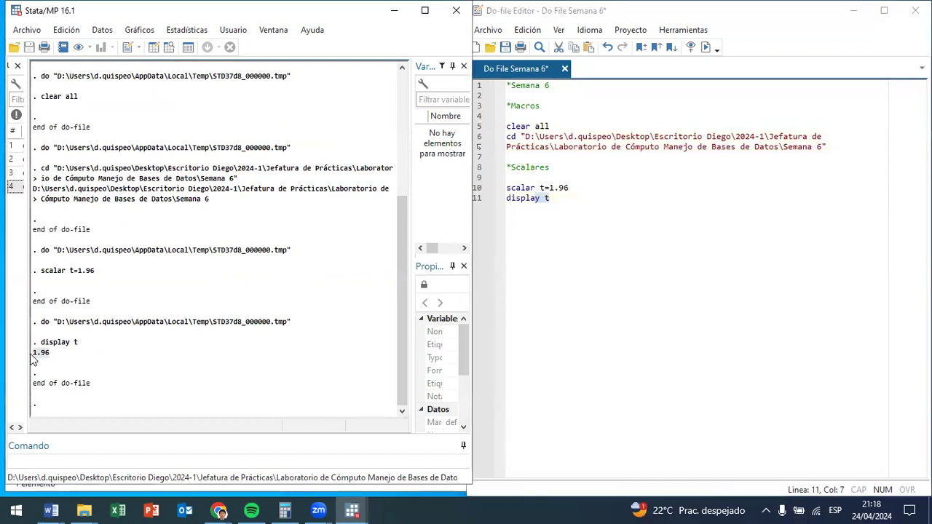
pyautogui.click(575, 195)
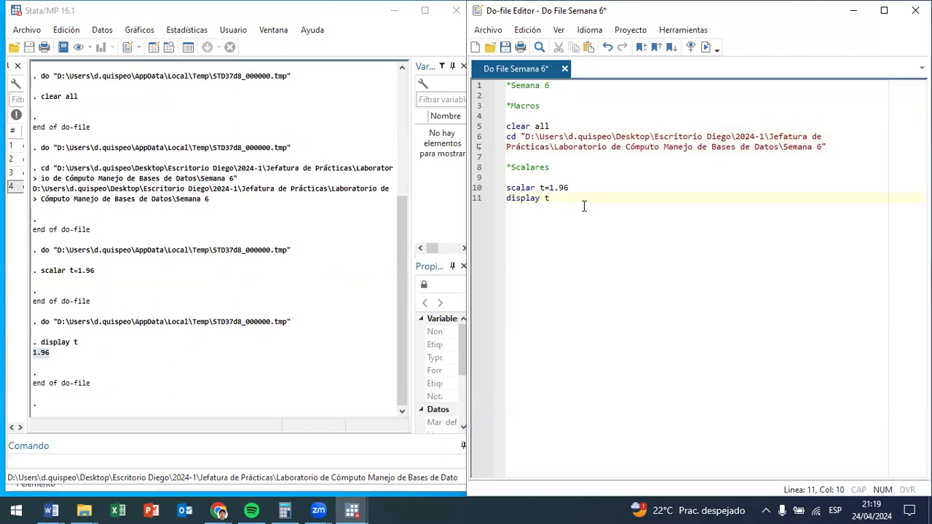
pyautogui.click(548, 187)
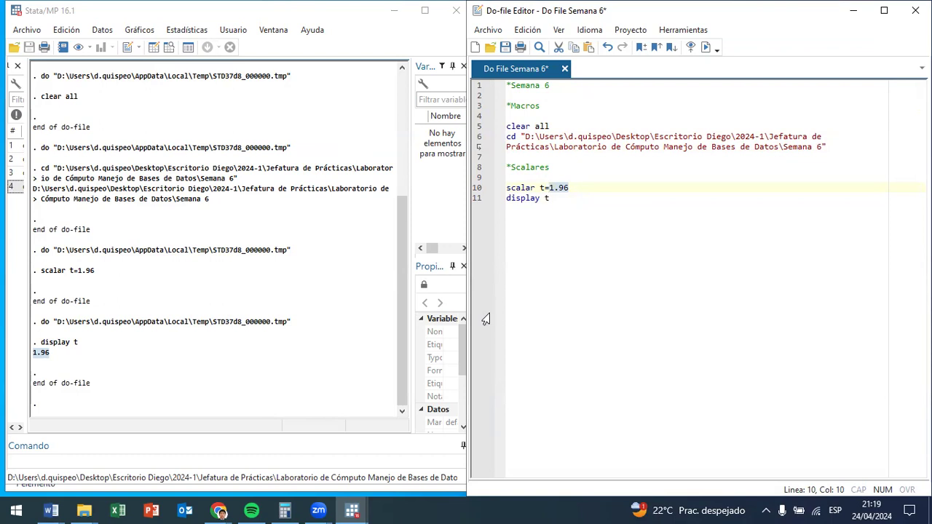
pyautogui.press('Down')
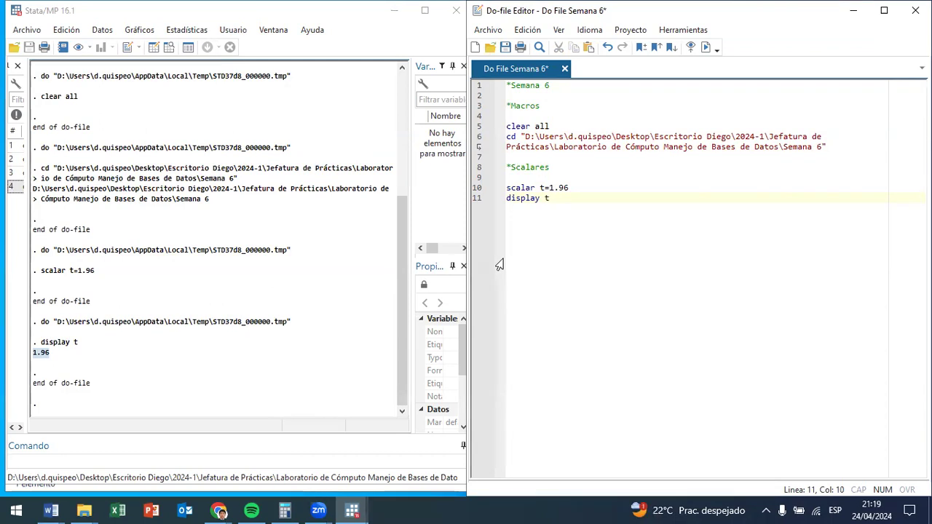
pyautogui.press('Up')
pyautogui.press('End')
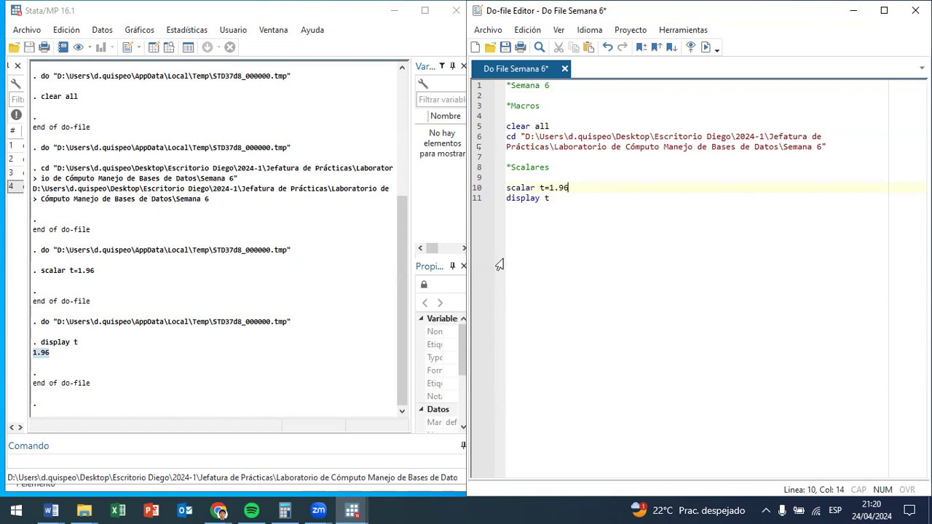
pyautogui.click(539, 186)
pyautogui.click(539, 187)
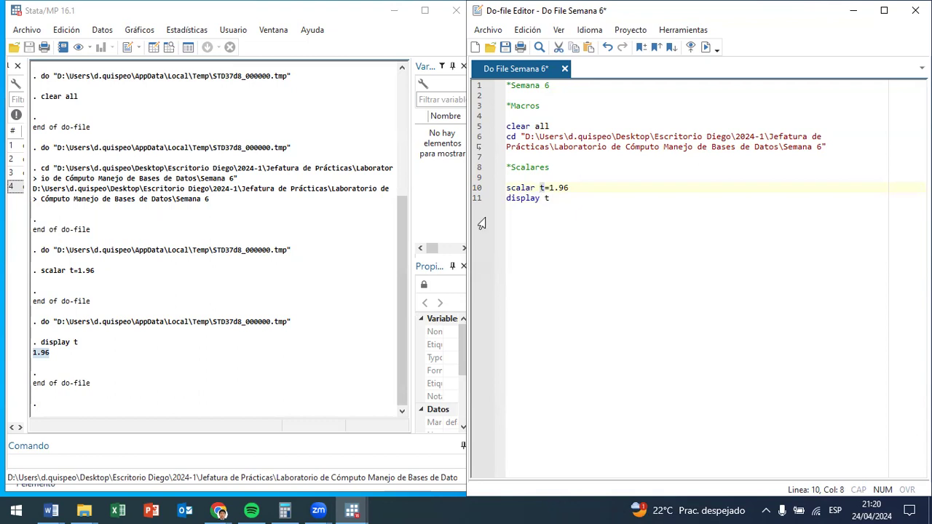
# Define scalar h="Pontificia Universidad Católica del Perú" on line 13, separated from display t by a blank line.
pyautogui.click(558, 198)
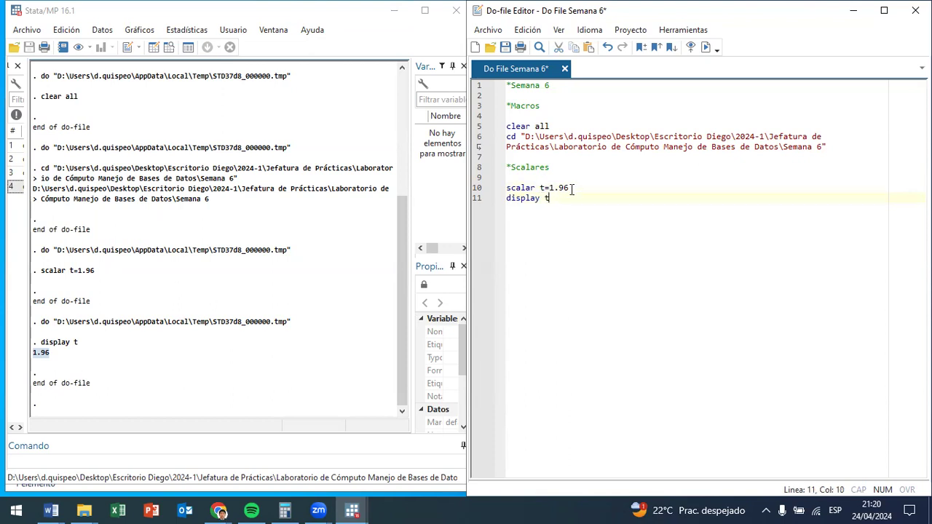
pyautogui.press('Return')
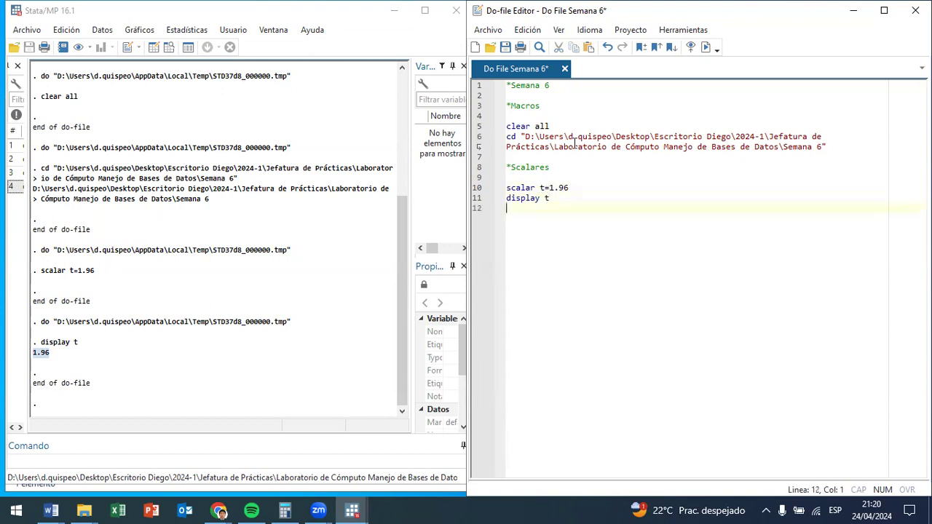
pyautogui.press('Return')
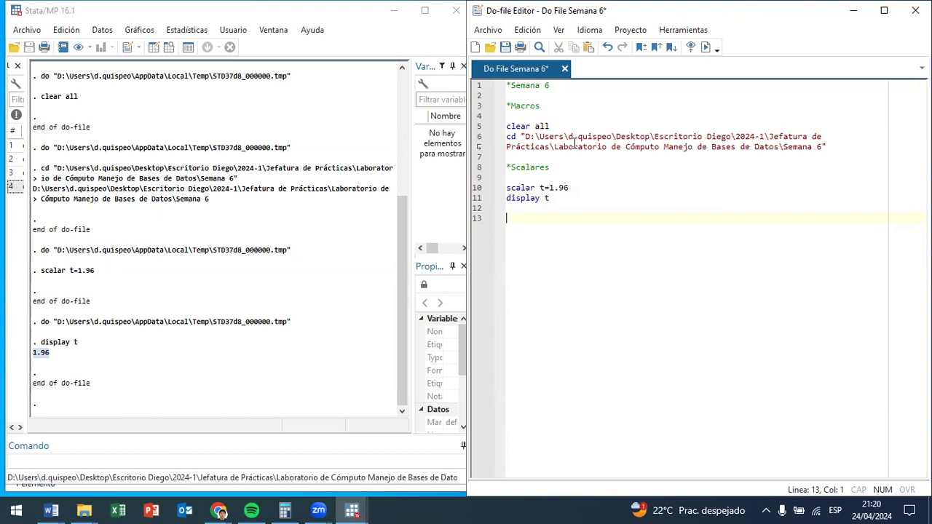
pyautogui.write('scalar h=')
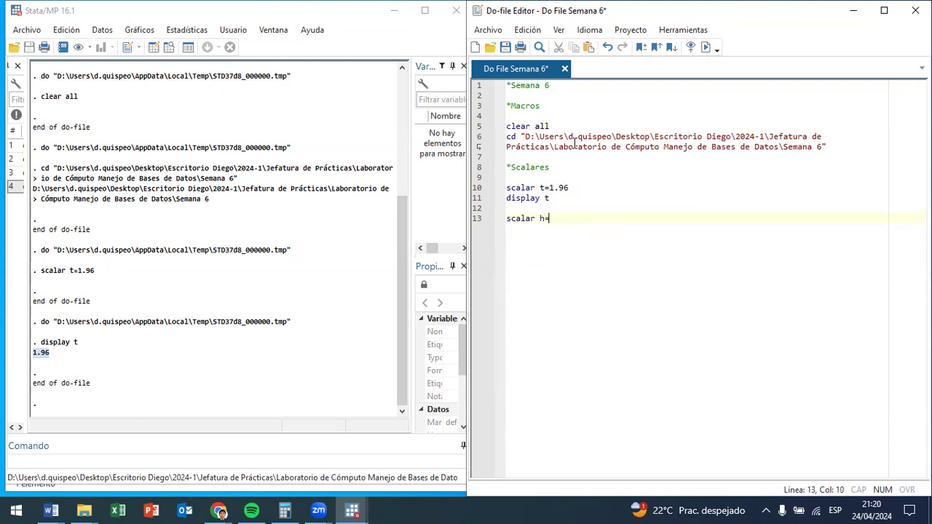
pyautogui.write('""')
pyautogui.write('Pontifi')
pyautogui.write('cia Univers')
pyautogui.write('idad Cat')
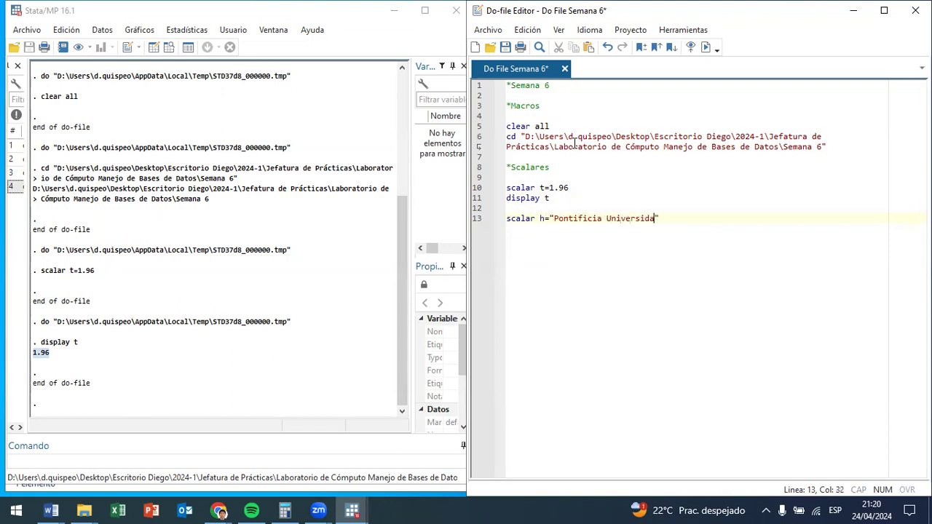
pyautogui.write('ólica del Pe')
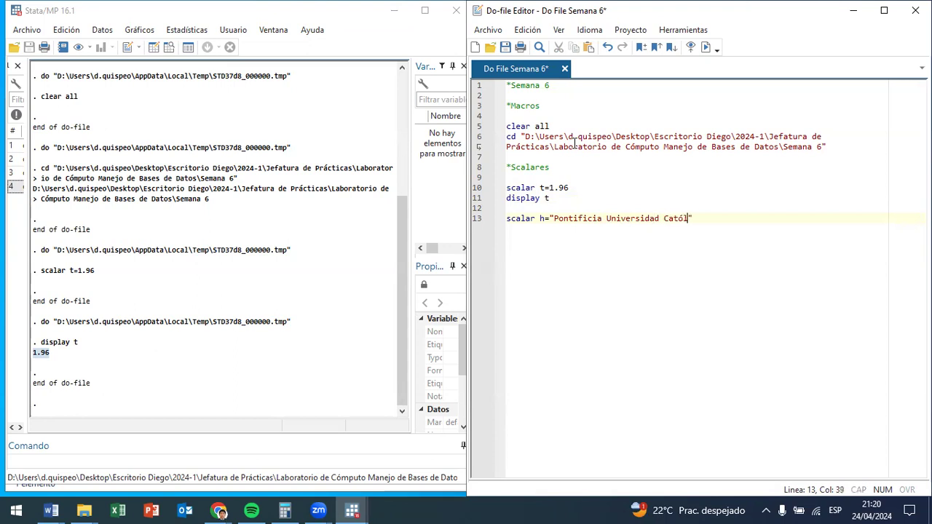
pyautogui.write('rú')
pyautogui.click(543, 218)
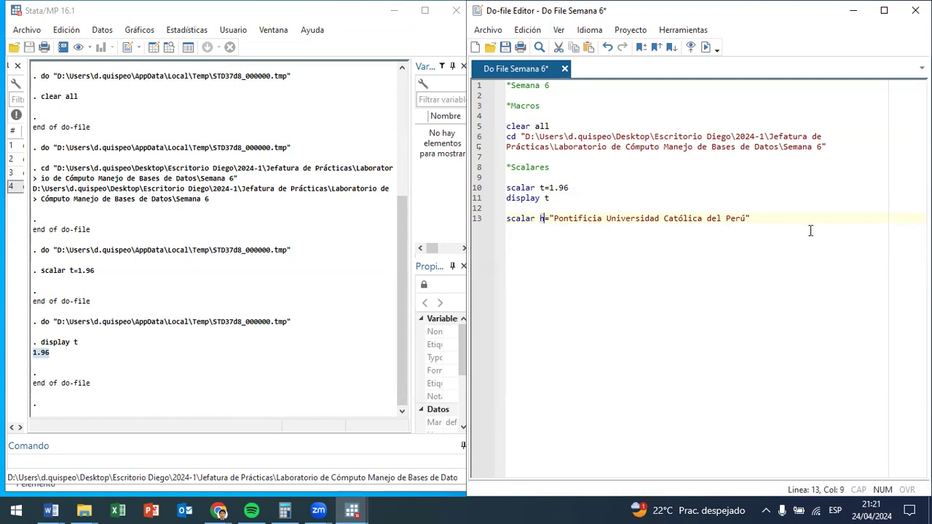
# Write display h below the scalar h definition, run both lines and check the displayed text.
pyautogui.click(786, 214)
pyautogui.press('Return')
pyautogui.write('di')
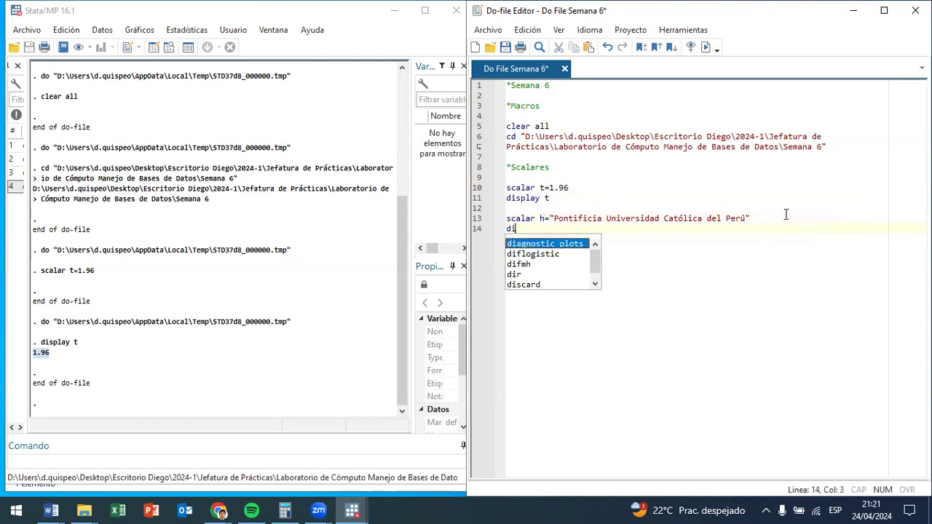
pyautogui.write('splay h')
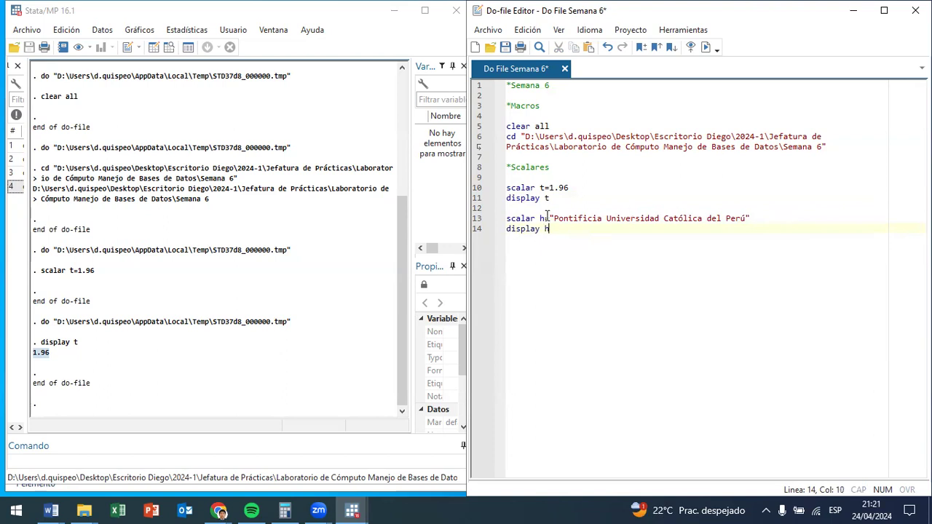
pyautogui.moveTo(547, 213); pyautogui.dragTo(544, 229)
pyautogui.hotkey('ctrl', 'd')
pyautogui.moveTo(195, 367); pyautogui.dragTo(35, 355)
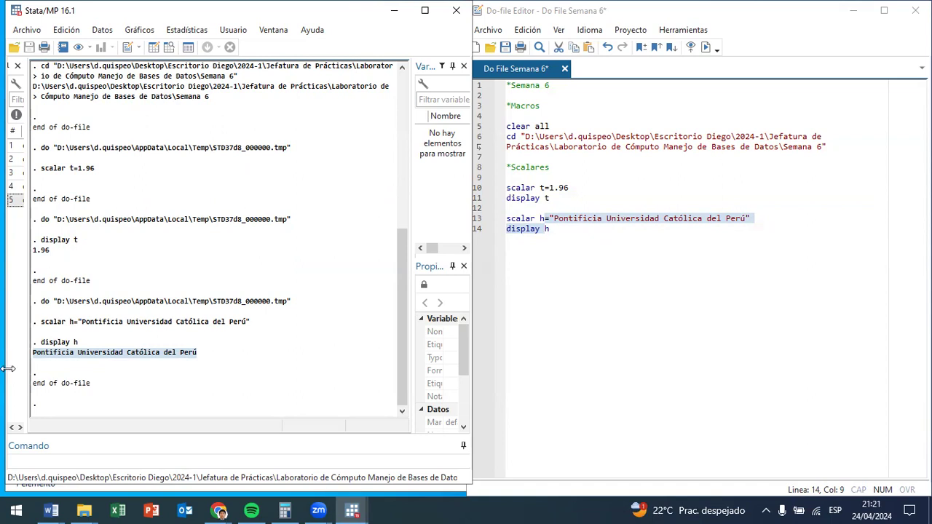
# Add two empty lines below display h in the do-file.
pyautogui.click(611, 230)
pyautogui.press('Return')
pyautogui.press('Return')
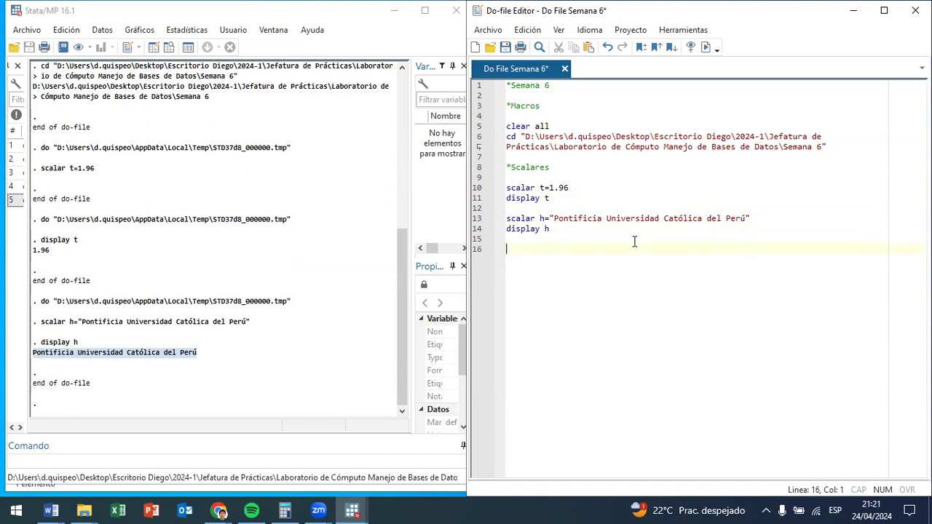
pyautogui.click(539, 187)
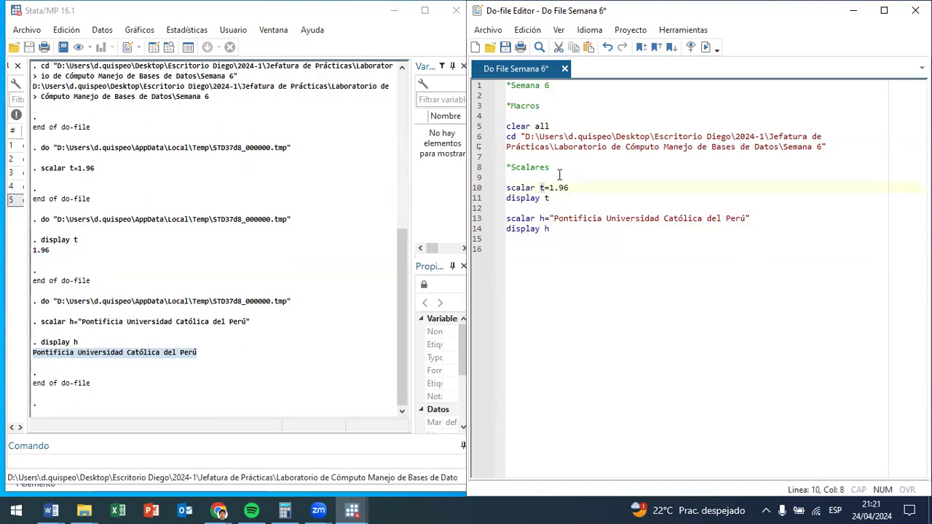
pyautogui.moveTo(539, 188); pyautogui.dragTo(571, 188)
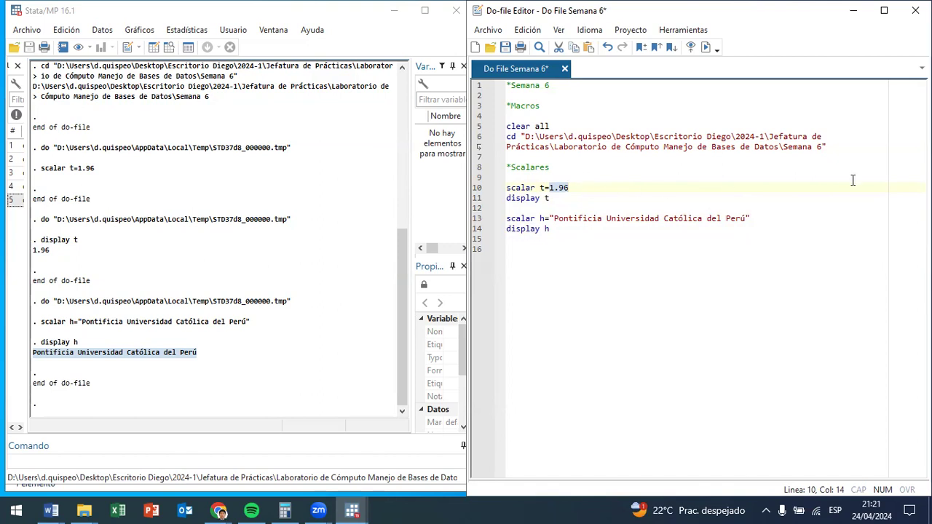
pyautogui.click(544, 191)
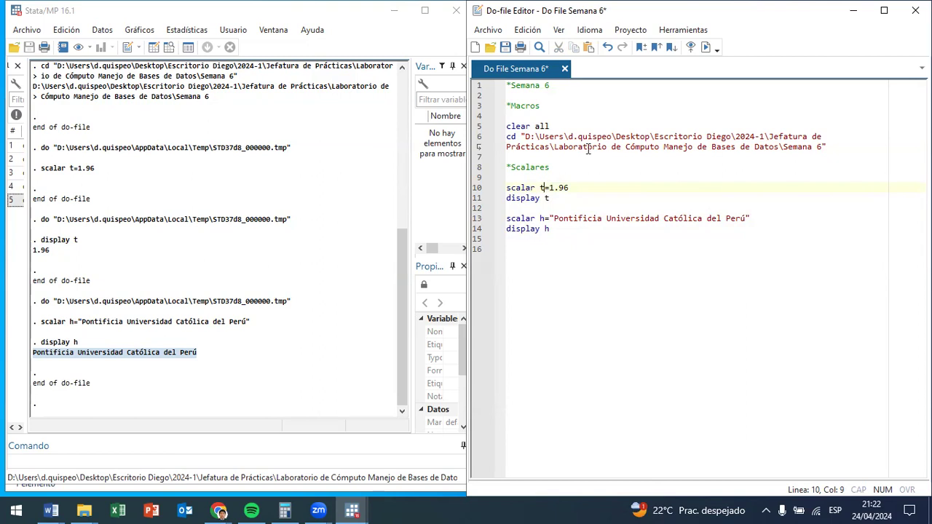
pyautogui.click(556, 237)
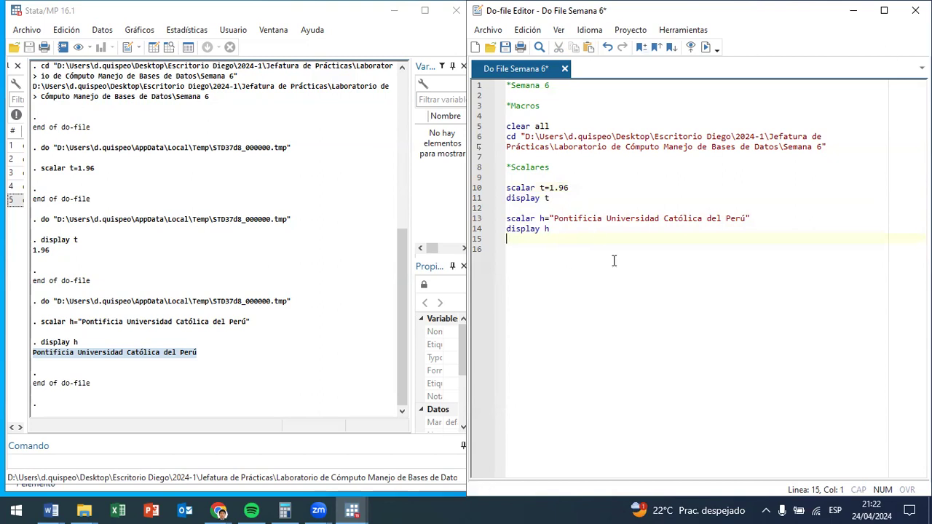
# Begin a use command on a line of its own between the cd command and the *Scalares heading.
pyautogui.click(553, 154)
pyautogui.press('Return')
pyautogui.write('use')
pyautogui.press('Return')
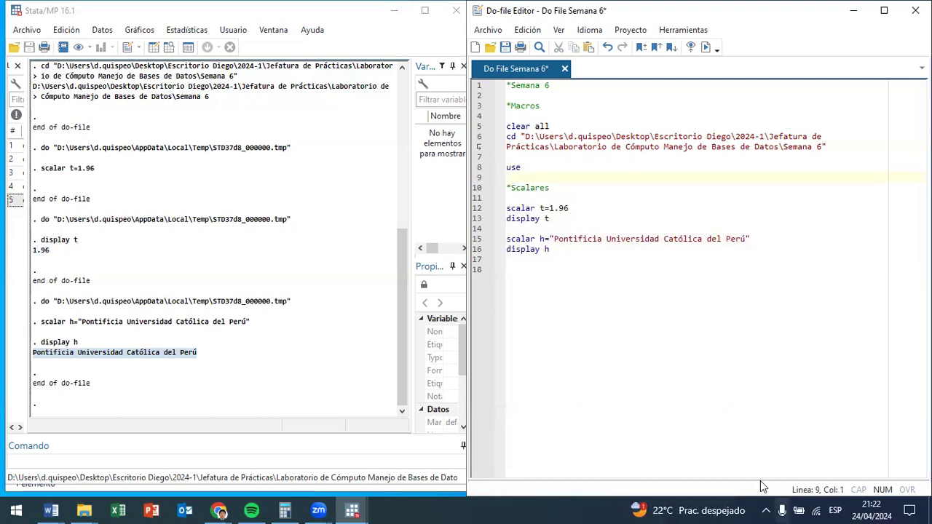
# Switch to File Explorer and look through the Semana 5 folder for a dataset to load.
pyautogui.moveTo(85, 509)
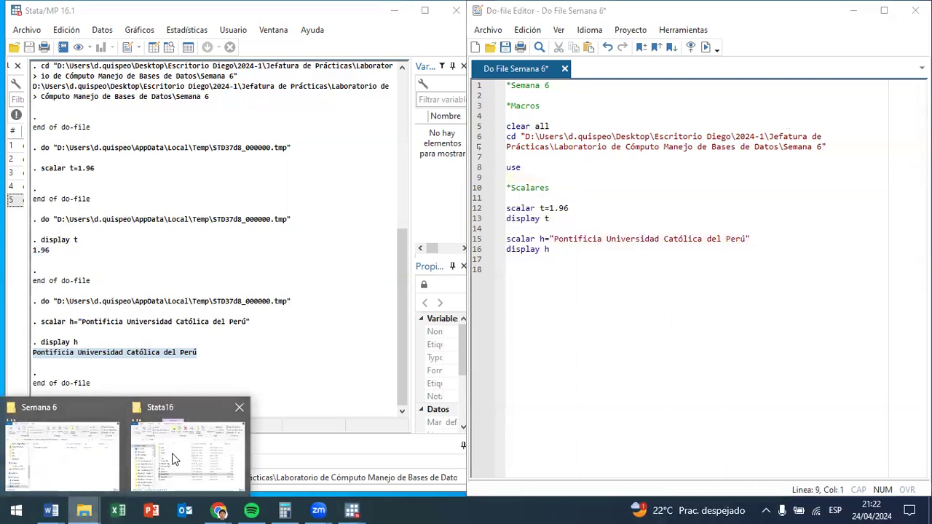
pyautogui.click(93, 447)
pyautogui.click(240, 212)
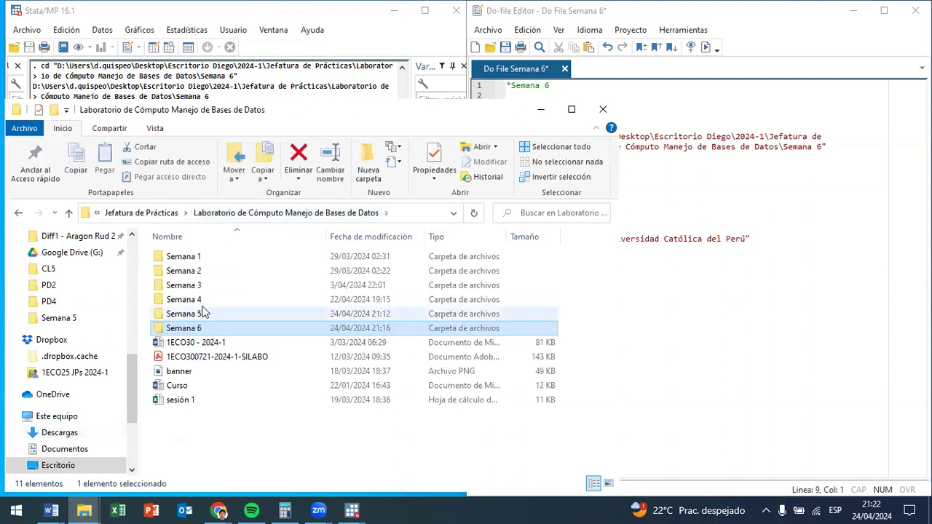
pyautogui.click(204, 314)
pyautogui.doubleClick(204, 314)
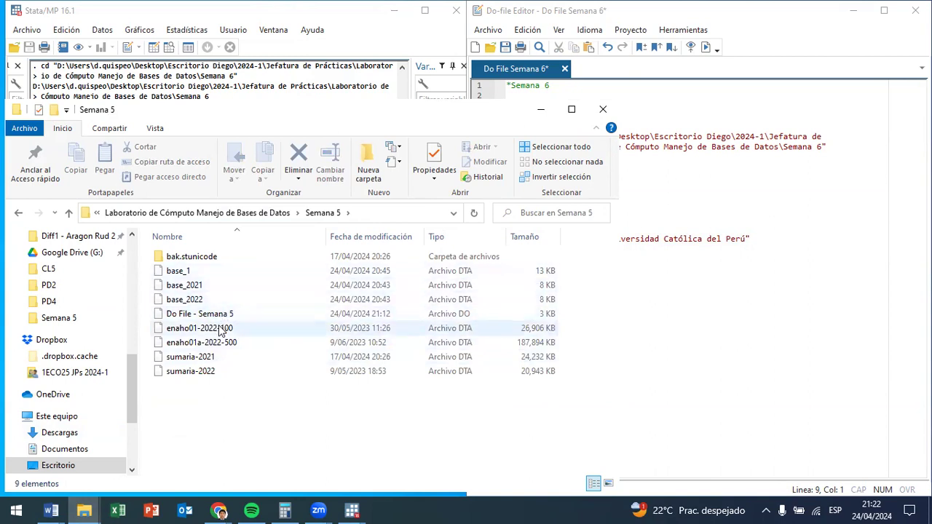
# Copy the base_semana4 dataset from the Semana 4 folder into the Semana 6 folder.
pyautogui.click(244, 212)
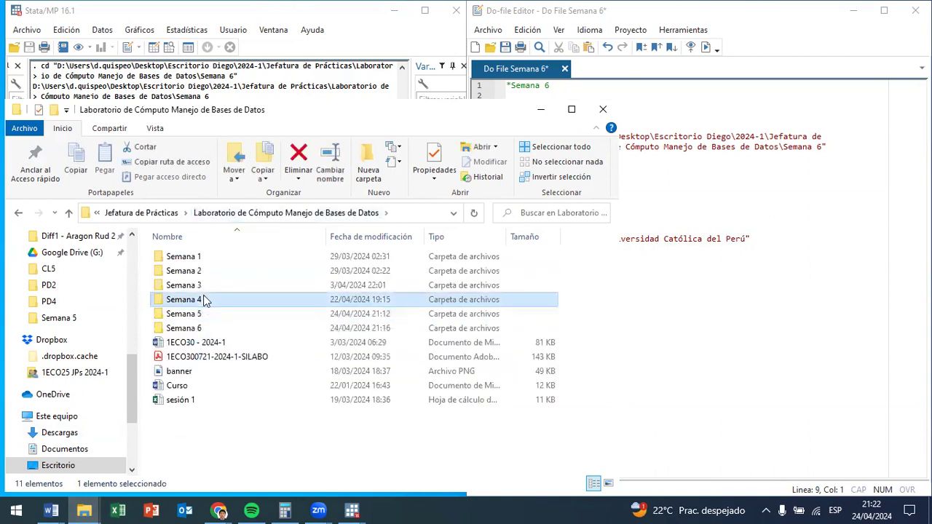
pyautogui.doubleClick(204, 299)
pyautogui.click(215, 257)
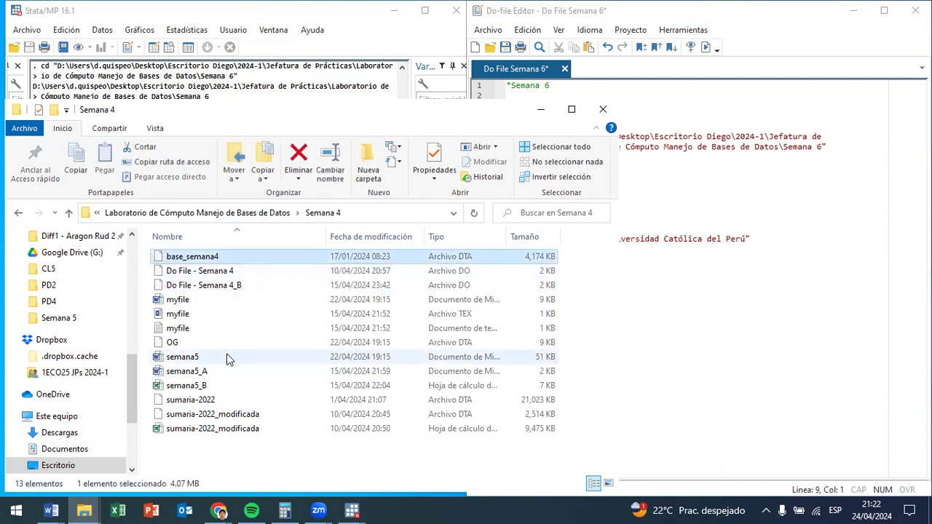
pyautogui.click(246, 213)
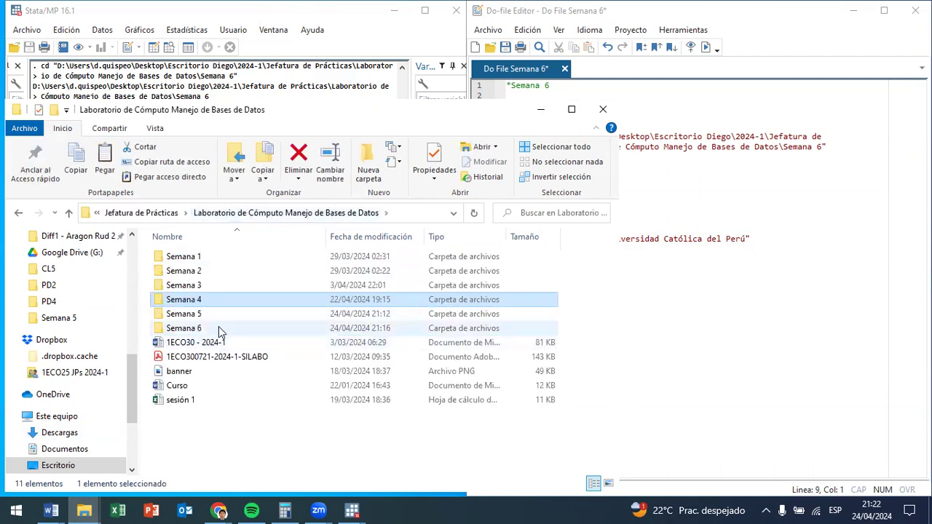
pyautogui.click(220, 328)
pyautogui.doubleClick(225, 328)
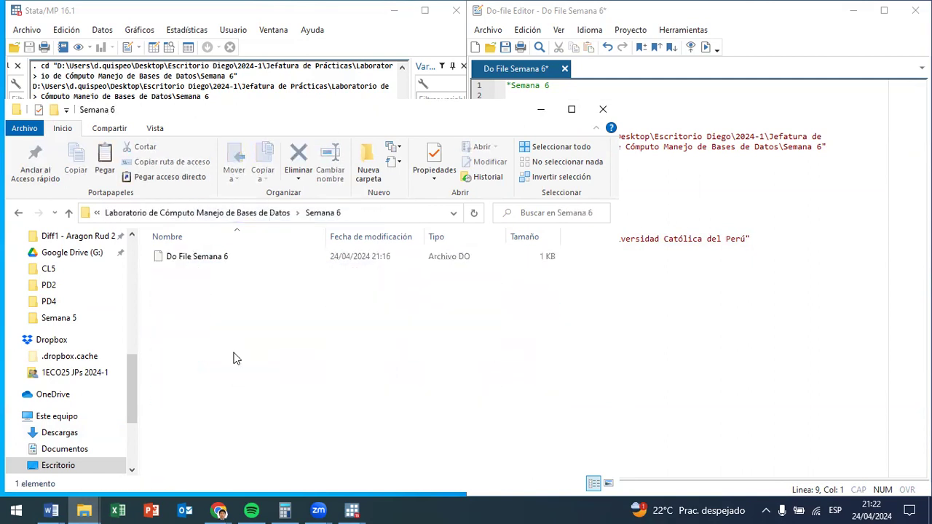
pyautogui.hotkey('ctrl', 'v')
# Back in the do-file, complete line 8 as use "base_semana4.dta", replace and run everything from clear all through display h.
pyautogui.click(786, 22)
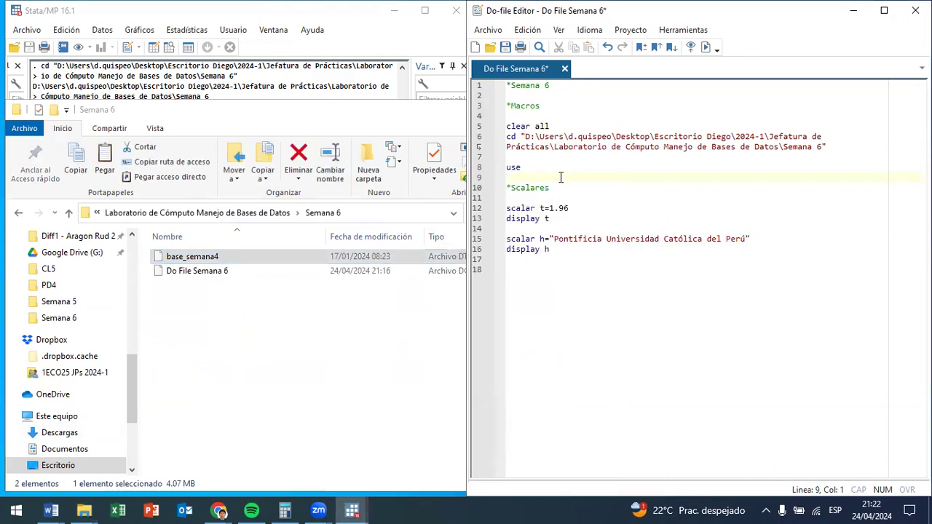
pyautogui.write('""')
pyautogui.write('base')
pyautogui.write('_sema')
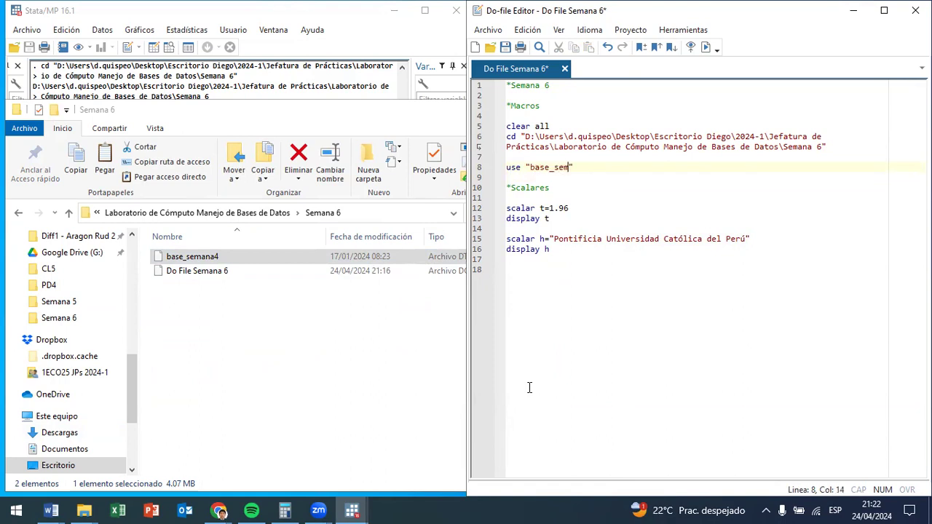
pyautogui.write('na4.dta')
pyautogui.write(', replace')
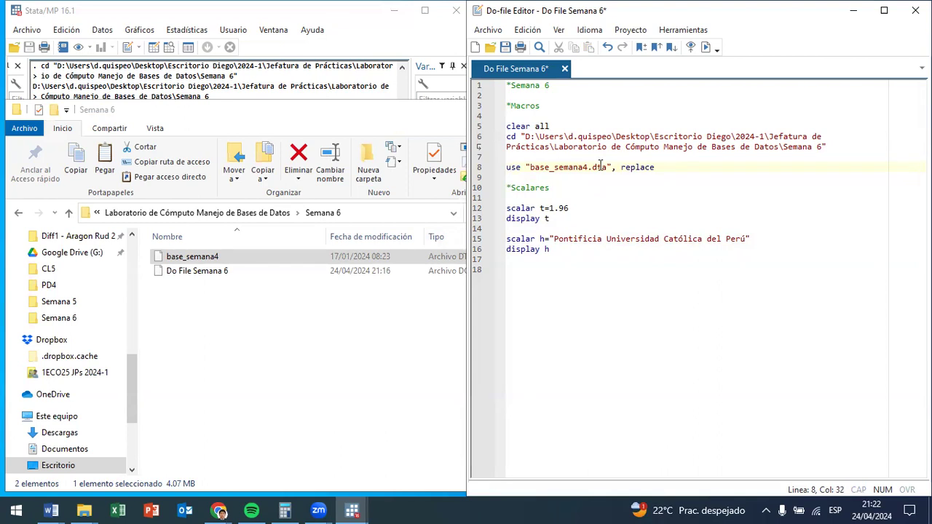
pyautogui.moveTo(506, 124); pyautogui.dragTo(551, 249)
pyautogui.hotkey('ctrl', 'd')
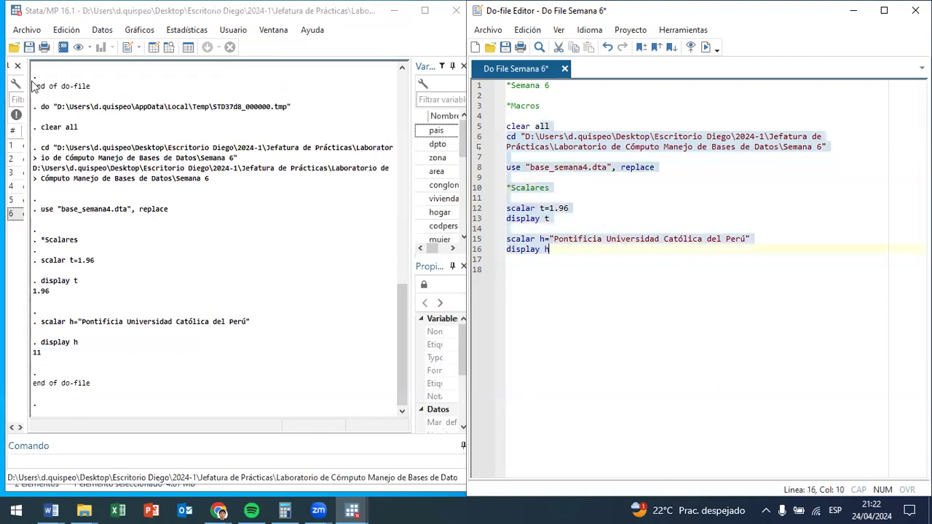
# Browse the loaded dataset in the data viewer, examining columns such as mujer, jefe and civil, and close it.
pyautogui.click(167, 48)
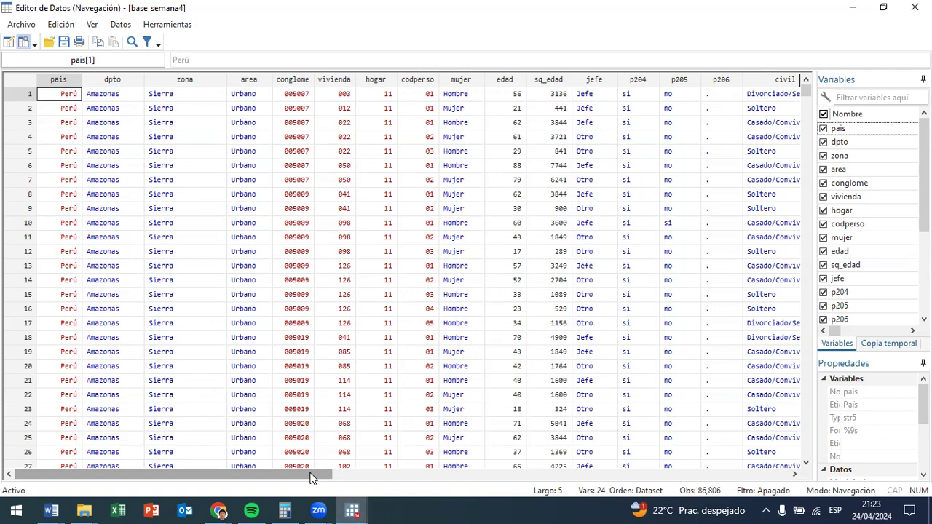
pyautogui.moveTo(309, 476); pyautogui.dragTo(347, 478)
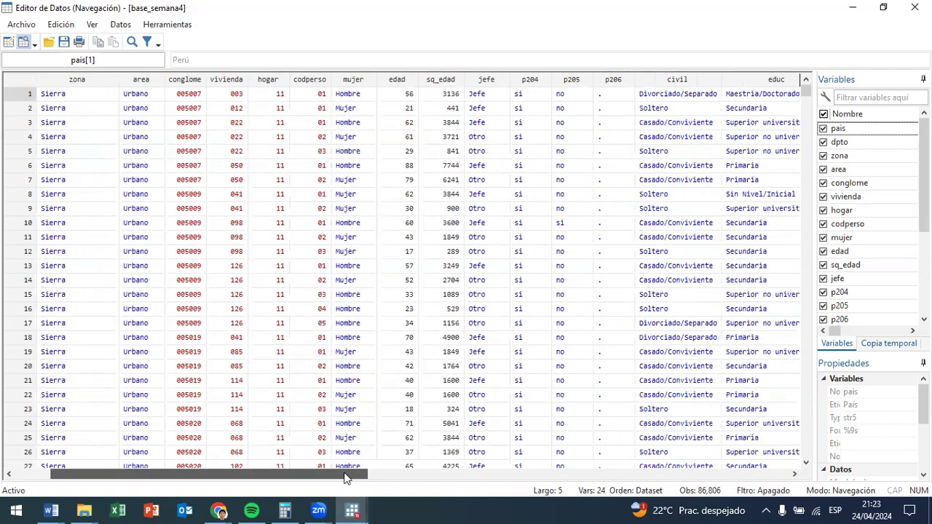
pyautogui.click(339, 199)
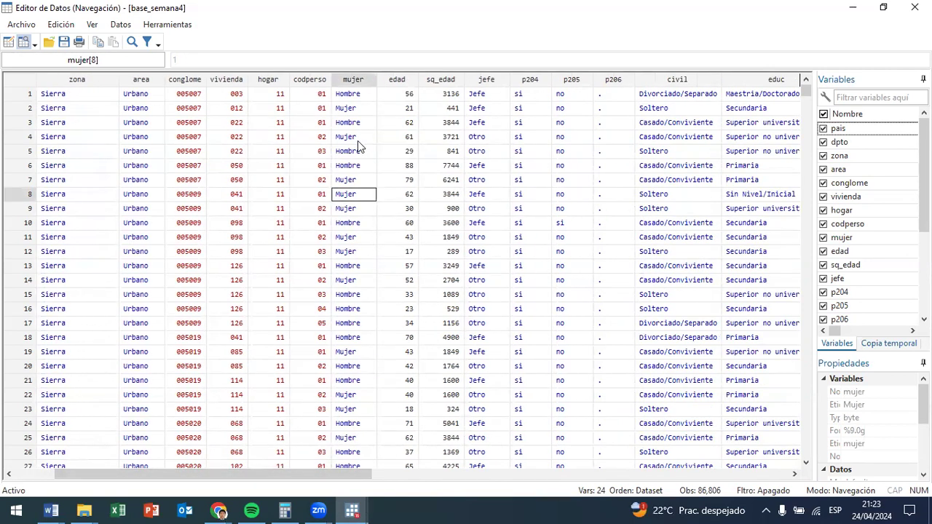
pyautogui.click(425, 153)
pyautogui.click(484, 179)
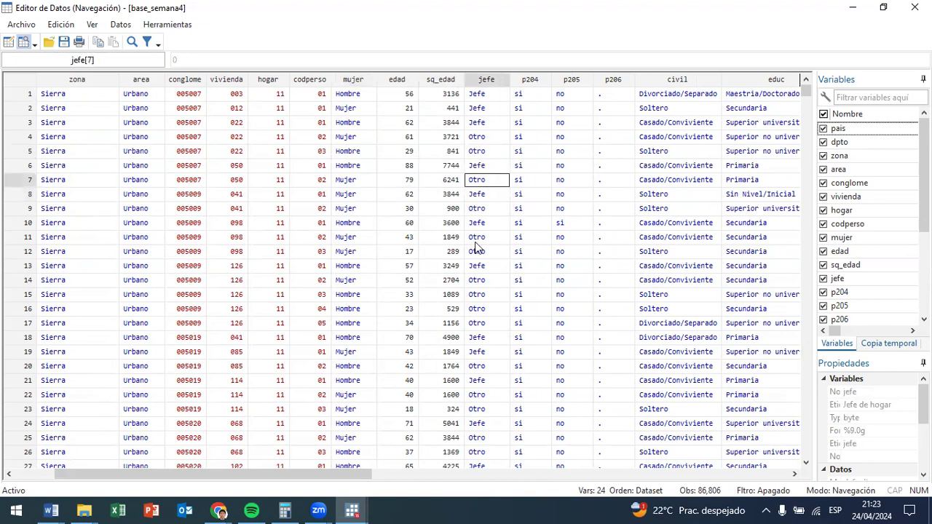
pyautogui.click(691, 125)
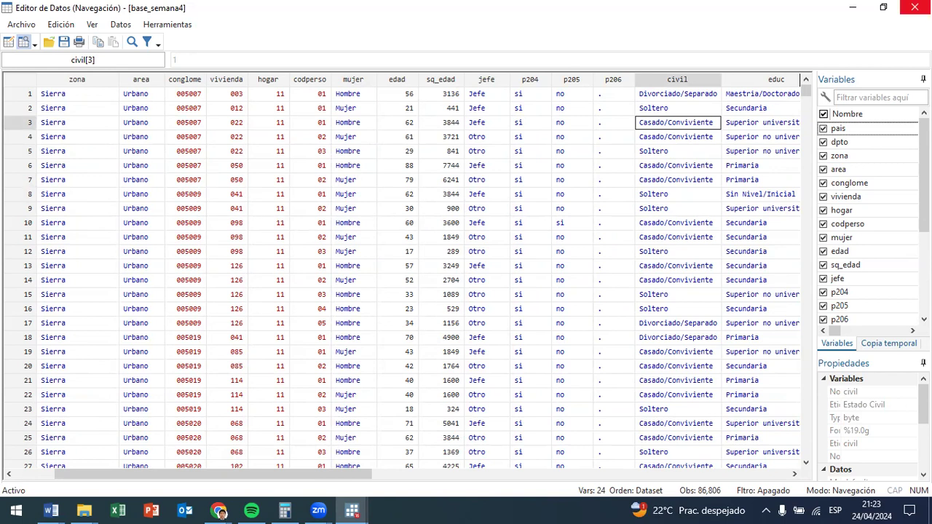
pyautogui.click(914, 7)
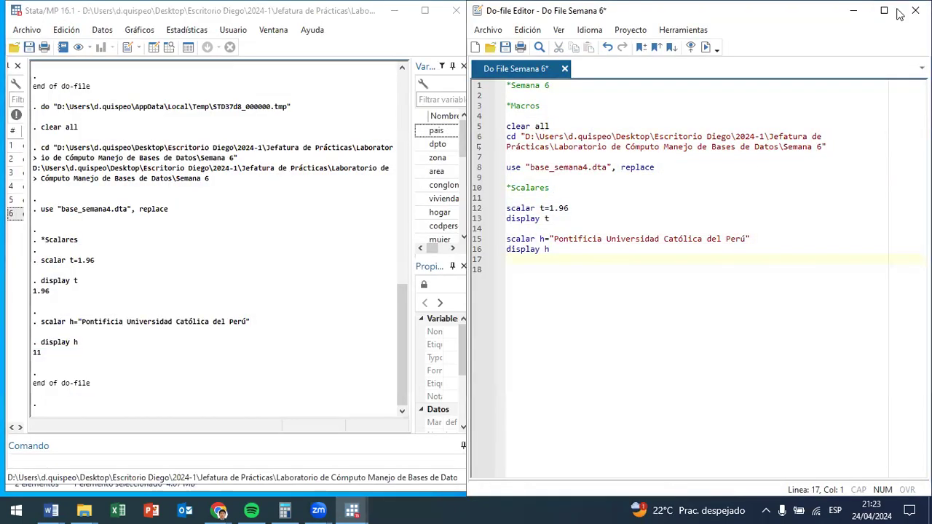
# Begin a reg command on line 18 with ingreso as the dependent variable, consulting the dataset's columns for the variable name.
pyautogui.press('Return')
pyautogui.write('su')
pyautogui.press('BackSpace')
pyautogui.press('BackSpace')
pyautogui.write('reg')
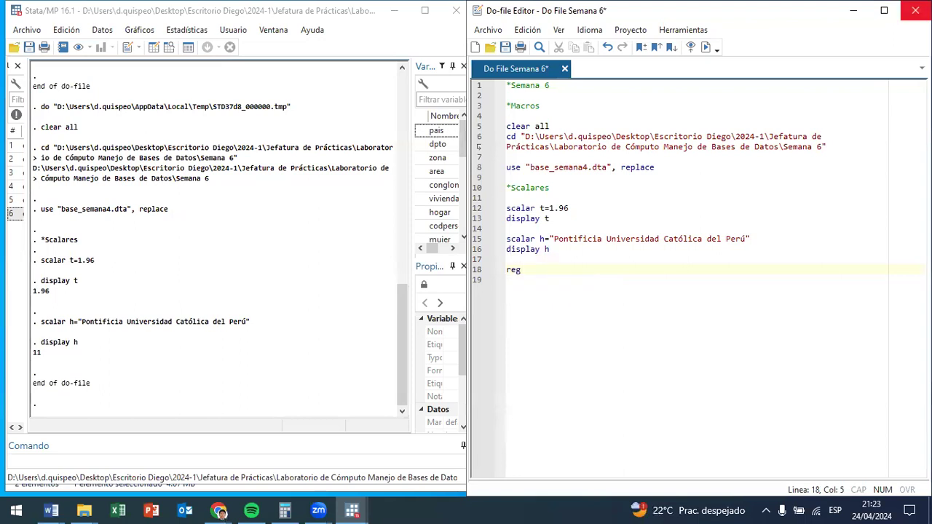
pyautogui.click(168, 46)
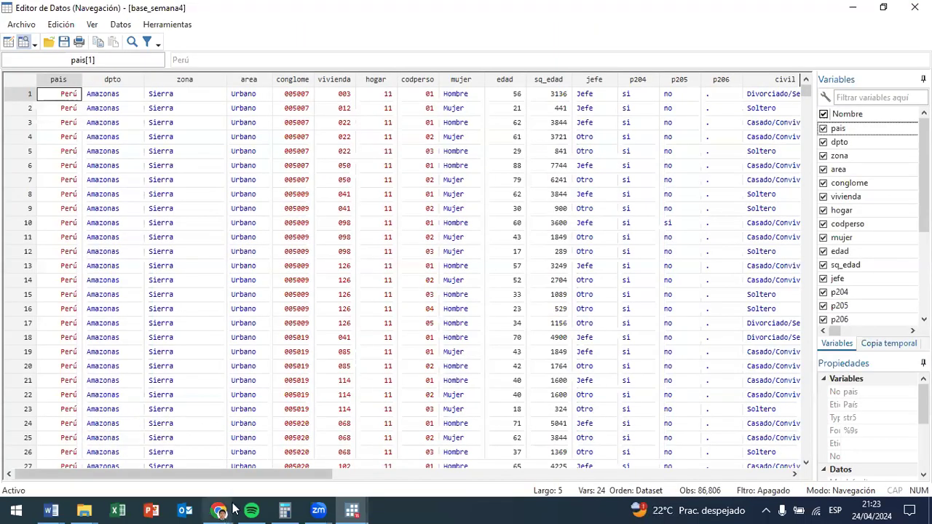
pyautogui.moveTo(233, 474); pyautogui.dragTo(562, 457)
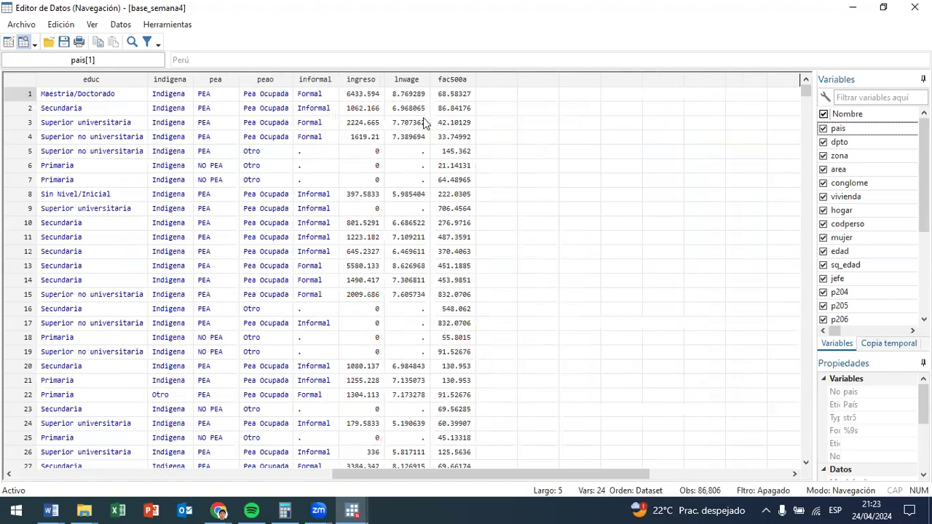
pyautogui.moveTo(458, 474); pyautogui.dragTo(262, 473)
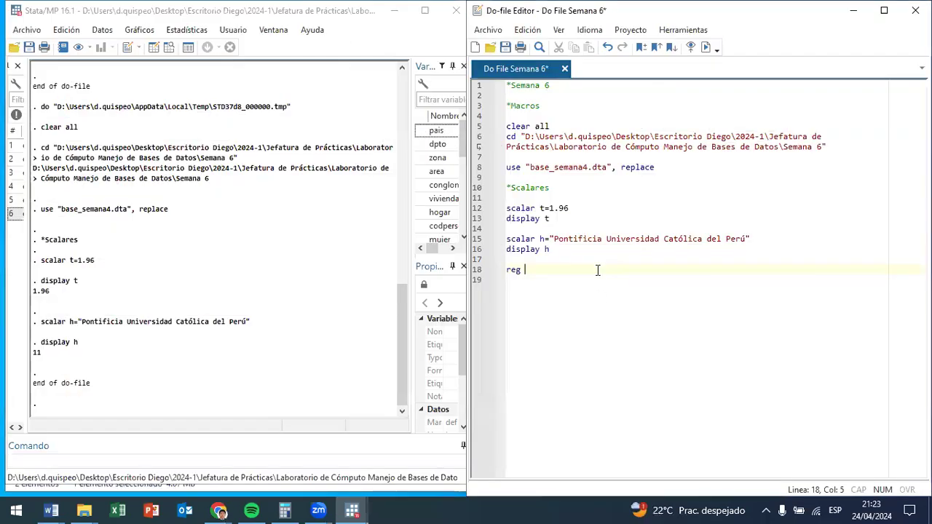
pyautogui.write('ingreso')
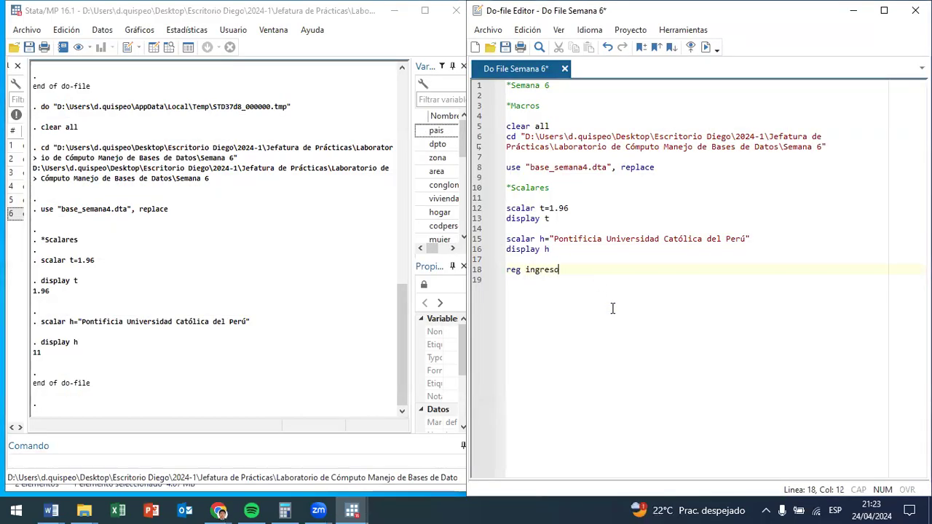
# Complete line 18 of the do-file as "reg ingreso edad", run that line and highlight the edad coefficient in the regression output.
pyautogui.write(' edad')
pyautogui.hotkey('shift', 'Left')
pyautogui.hotkey('shift', 'Left')
pyautogui.hotkey('shift', 'Left')
pyautogui.hotkey('shift', 'Left')
pyautogui.hotkey('ctrl', 'd')
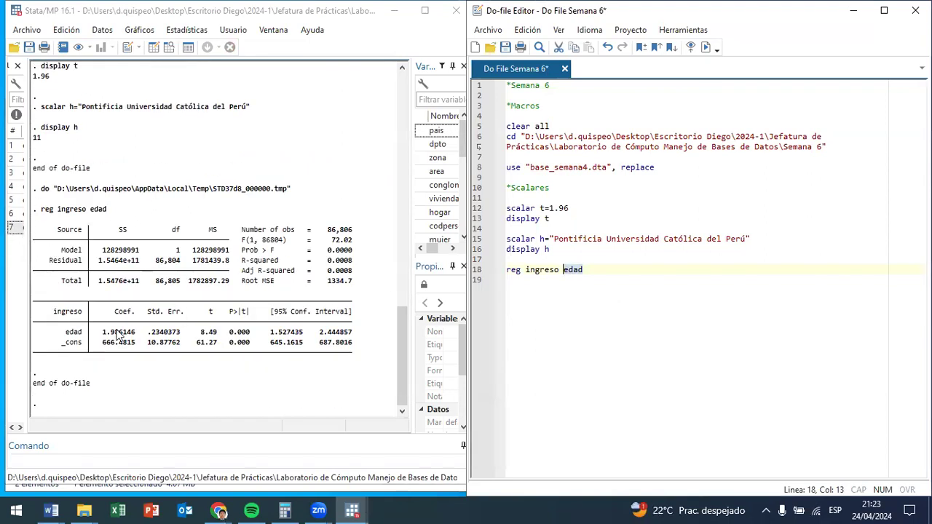
pyautogui.moveTo(97, 332); pyautogui.dragTo(137, 337)
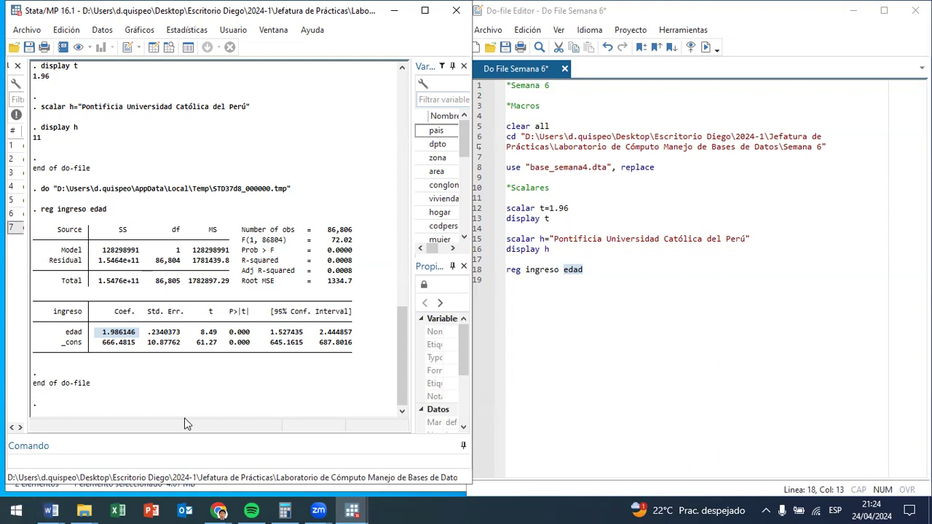
pyautogui.moveTo(139, 334); pyautogui.dragTo(100, 333)
# Add the line "return list" below the regression, run it and highlight the returned scalar and matrix entries.
pyautogui.click(634, 268)
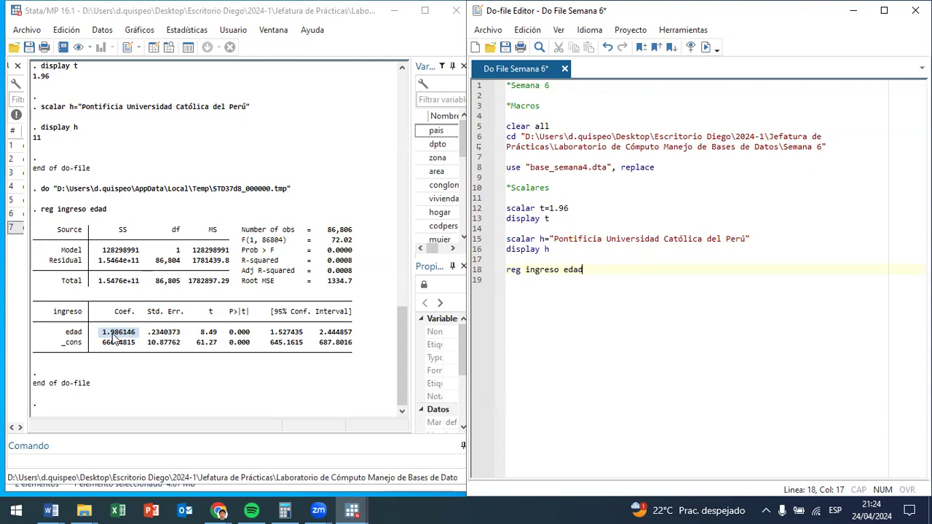
pyautogui.press('Return')
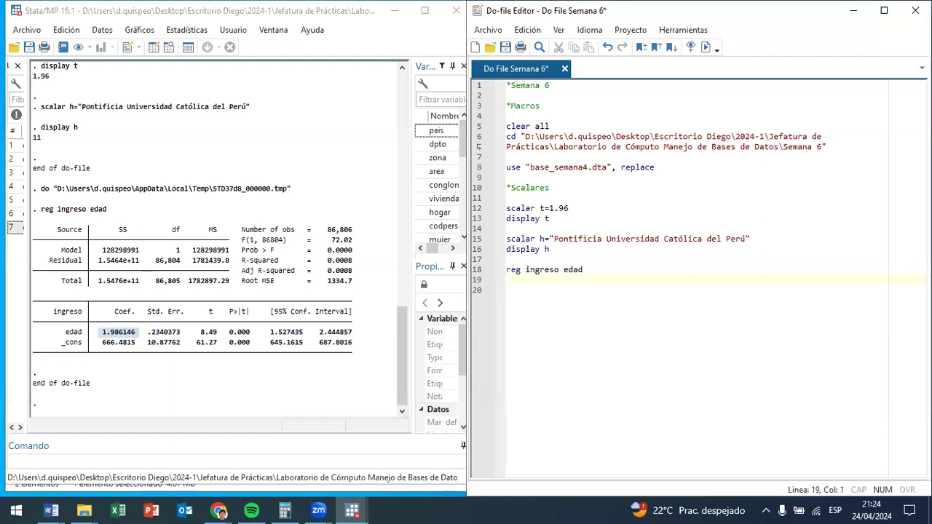
pyautogui.write('re')
pyautogui.write('trun')
pyautogui.press('BackSpace')
pyautogui.press('BackSpace')
pyautogui.write('urn li')
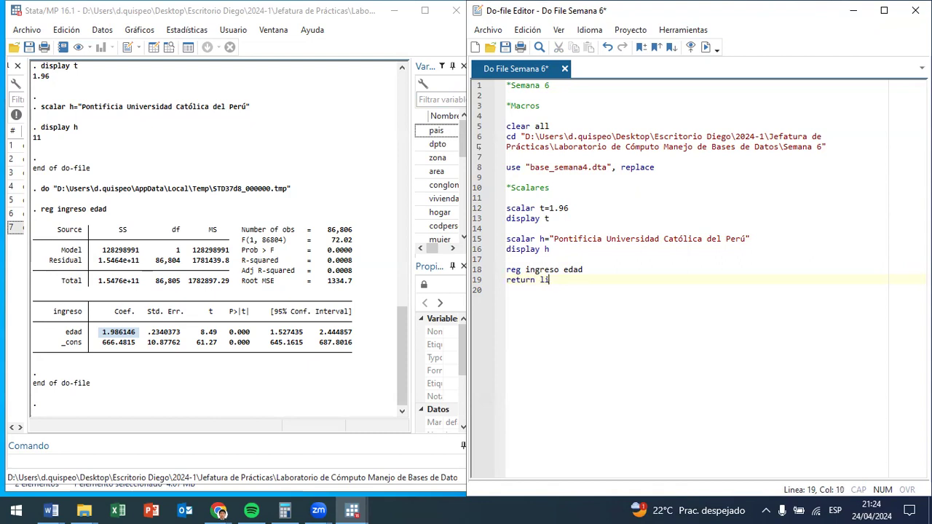
pyautogui.hotkey('shift', 'Left')
pyautogui.hotkey('shift', 'Left')
pyautogui.hotkey('ctrl', 'd')
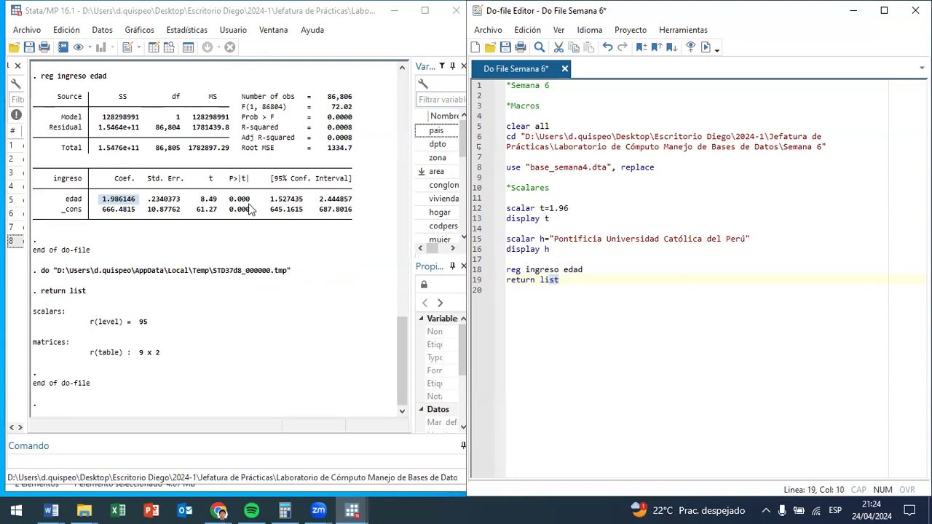
pyautogui.moveTo(84, 321); pyautogui.dragTo(155, 329)
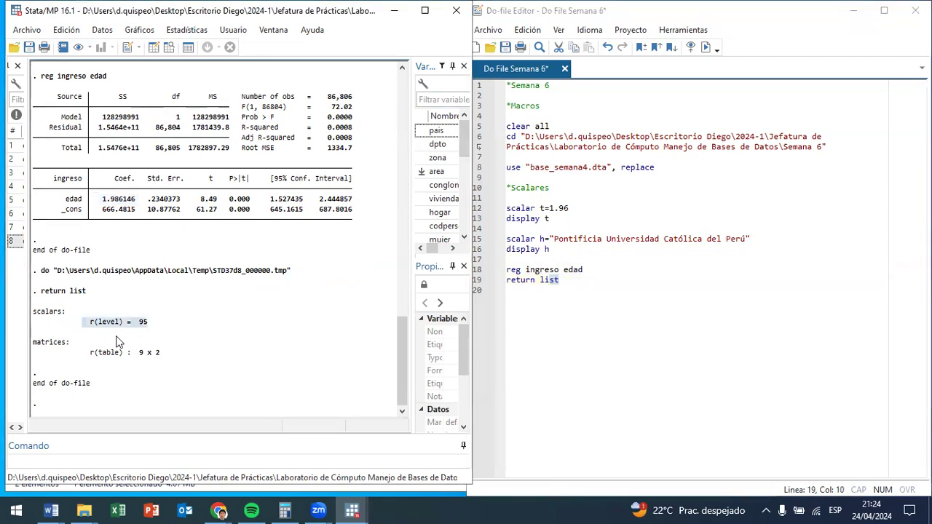
pyautogui.moveTo(83, 355); pyautogui.dragTo(161, 359)
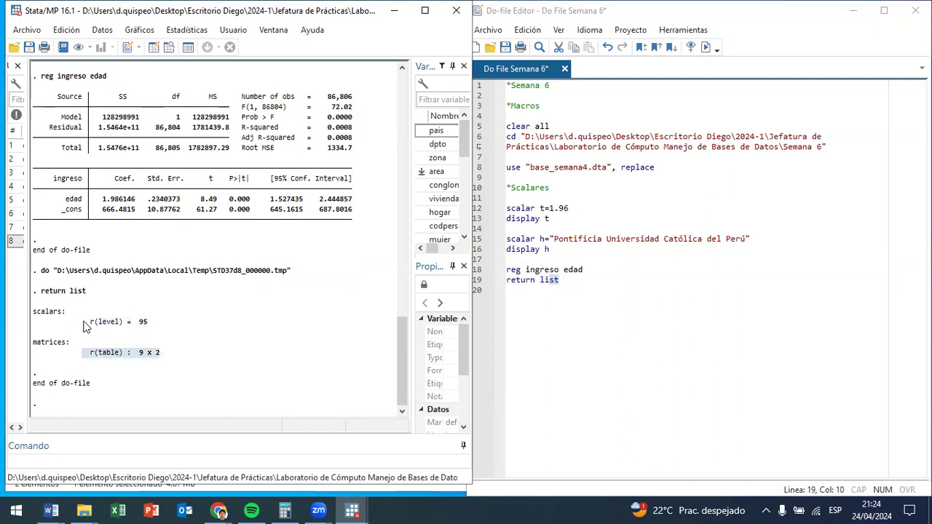
pyautogui.moveTo(84, 325); pyautogui.dragTo(160, 325)
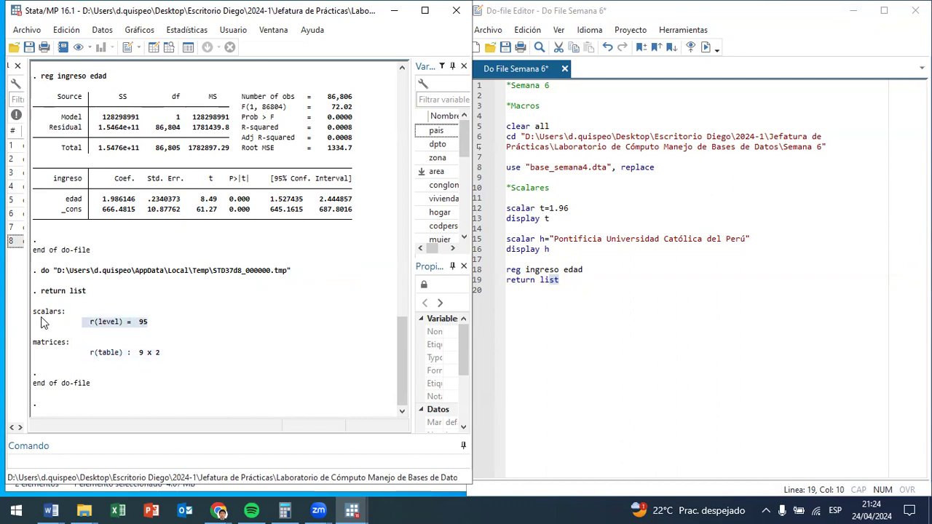
# Add the line "ereturn list" below "return list" and run only that line.
pyautogui.click(585, 283)
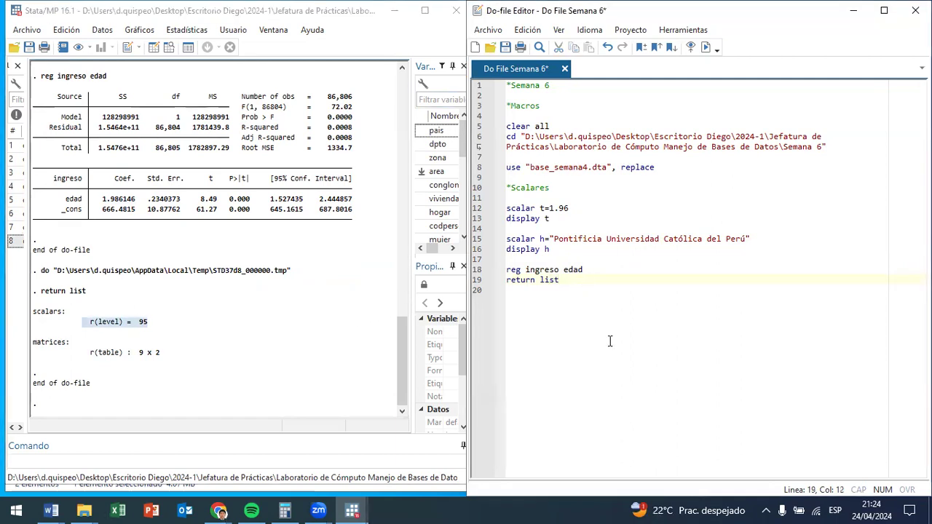
pyautogui.press('Return')
pyautogui.write('et')
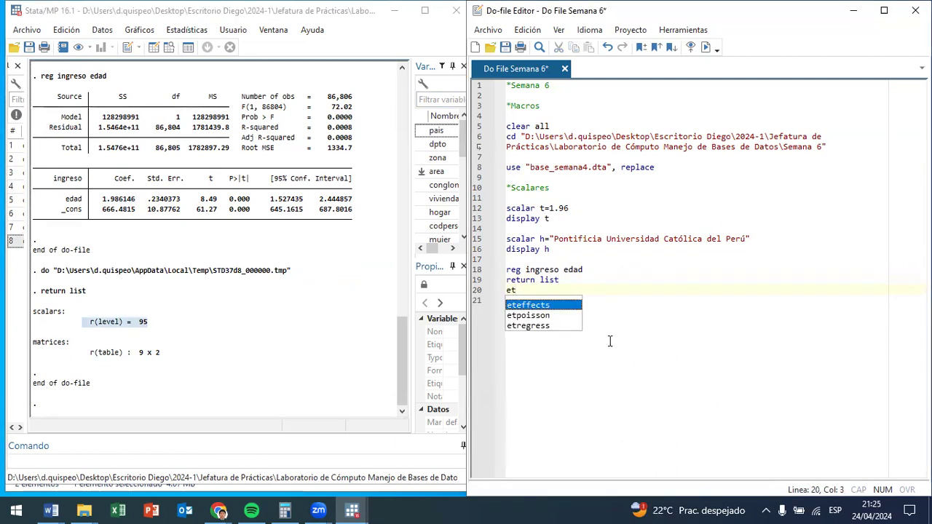
pyautogui.press('BackSpace')
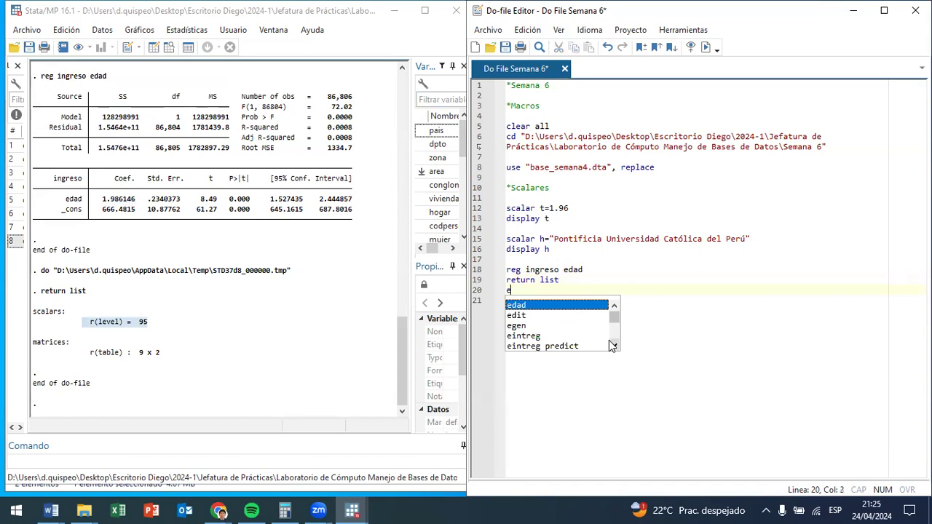
pyautogui.write('retur')
pyautogui.write(' l')
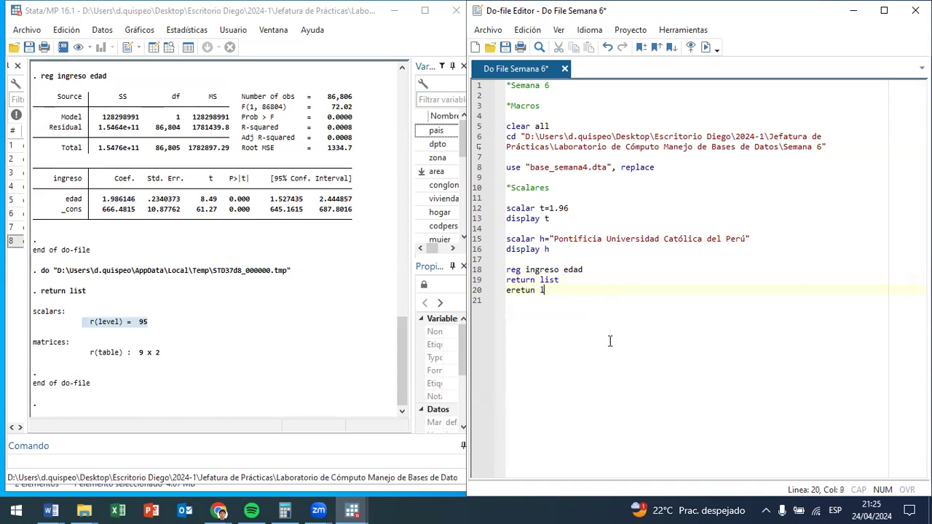
pyautogui.write('is')
pyautogui.press('Left')
pyautogui.press('Left')
pyautogui.press('Left')
pyautogui.write('r')
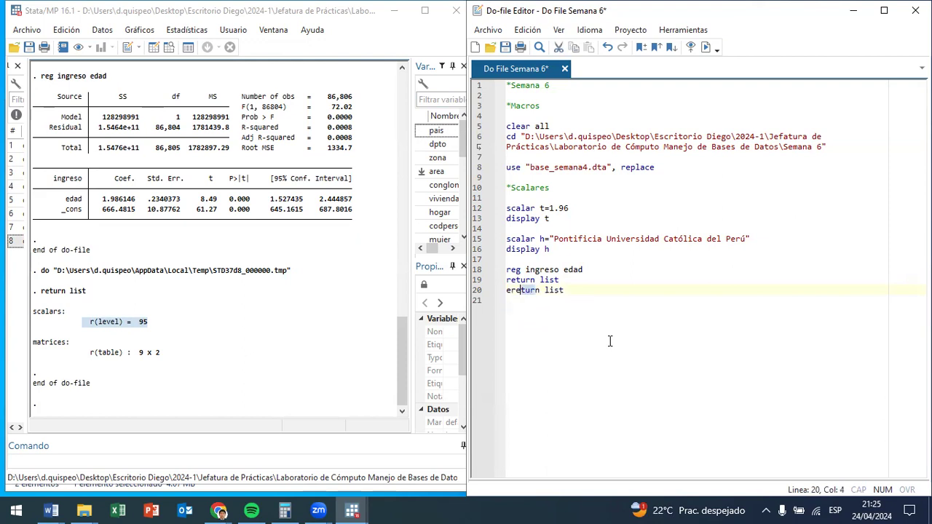
pyautogui.hotkey('ctrl', 'd')
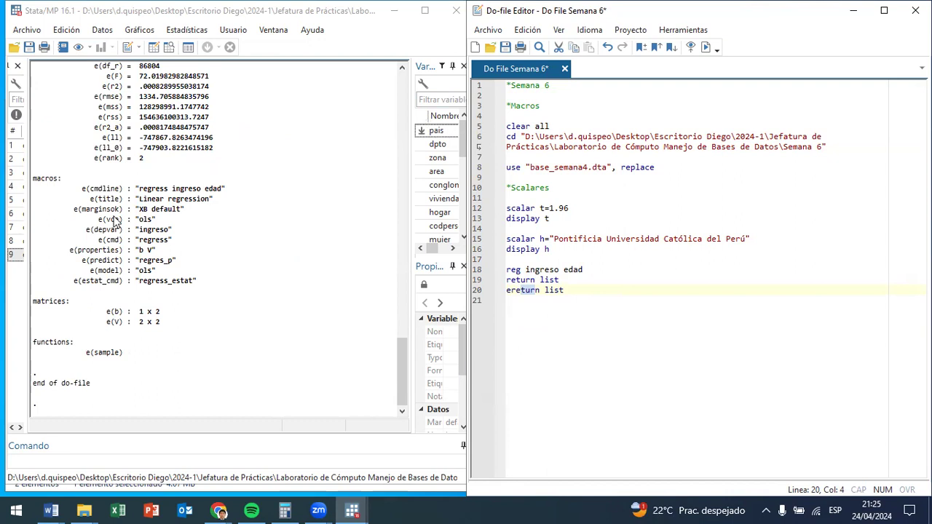
# Examine the stored scalars, macros and matrices from ereturn list against the regression output.
pyautogui.scroll(3, 134, 198)
pyautogui.scroll(10, 135, 198)
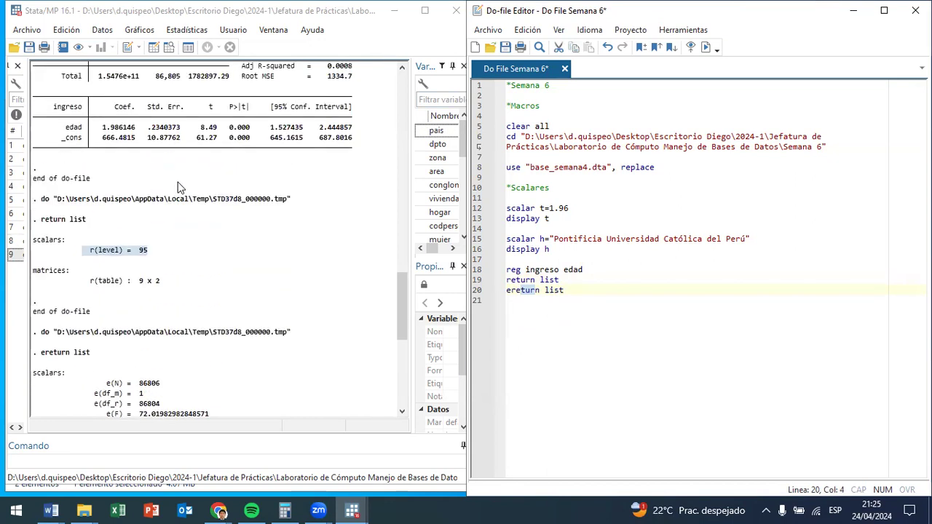
pyautogui.scroll(-9, 244, 157)
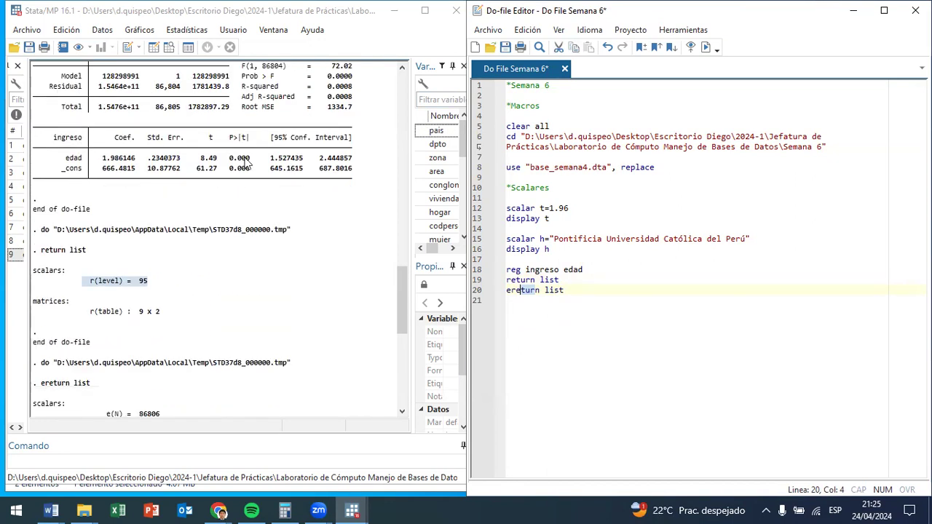
pyautogui.moveTo(82, 178); pyautogui.dragTo(224, 284)
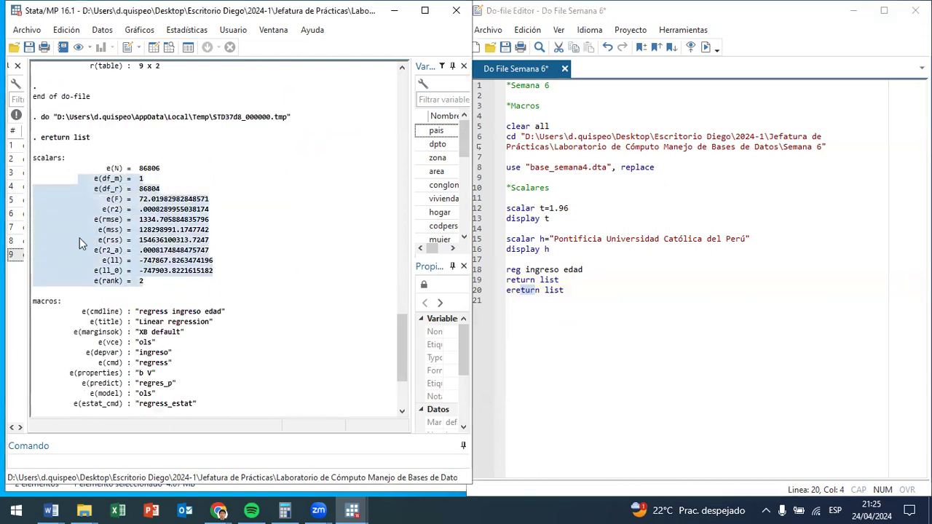
pyautogui.scroll(10, 79, 237)
pyautogui.moveTo(102, 219); pyautogui.dragTo(135, 222)
pyautogui.scroll(-7, 138, 255)
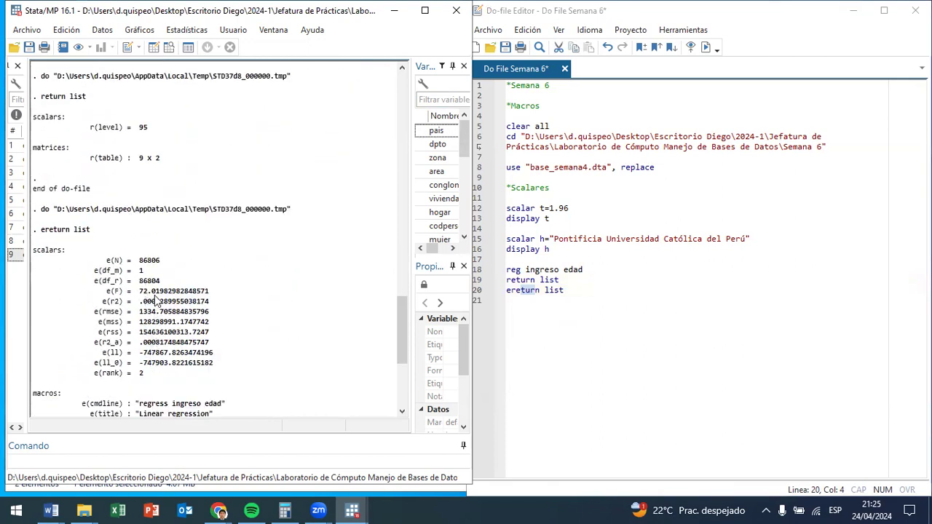
pyautogui.scroll(-3, 154, 291)
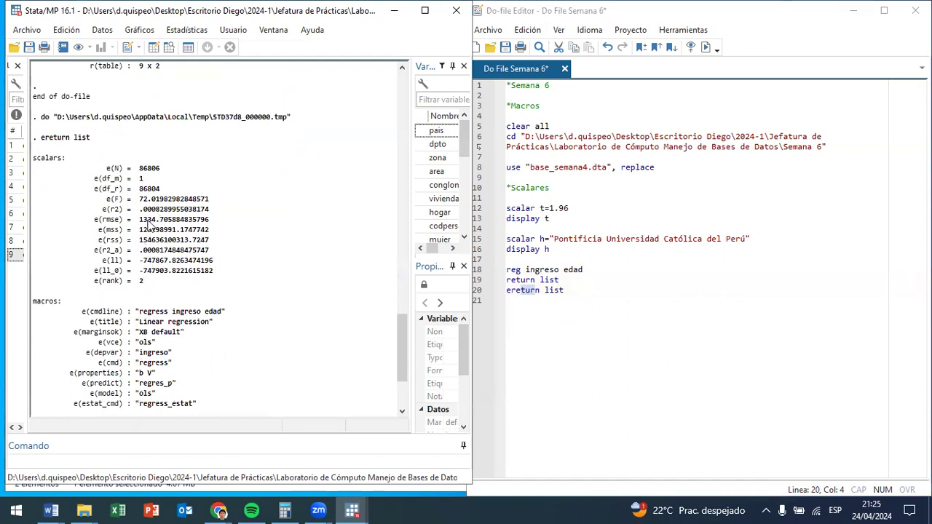
pyautogui.scroll(-2, 149, 226)
pyautogui.scroll(-1, 148, 225)
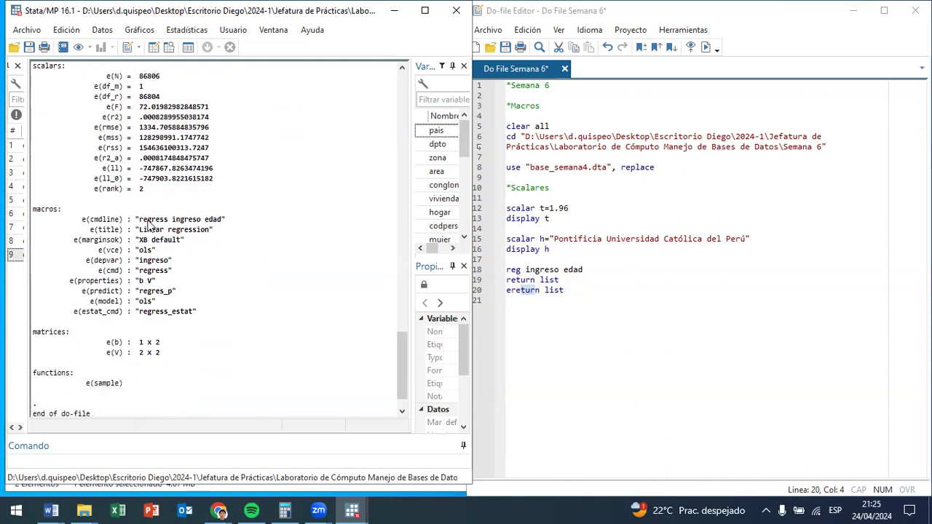
pyautogui.scroll(-1, 149, 226)
pyautogui.scroll(4, 356, 330)
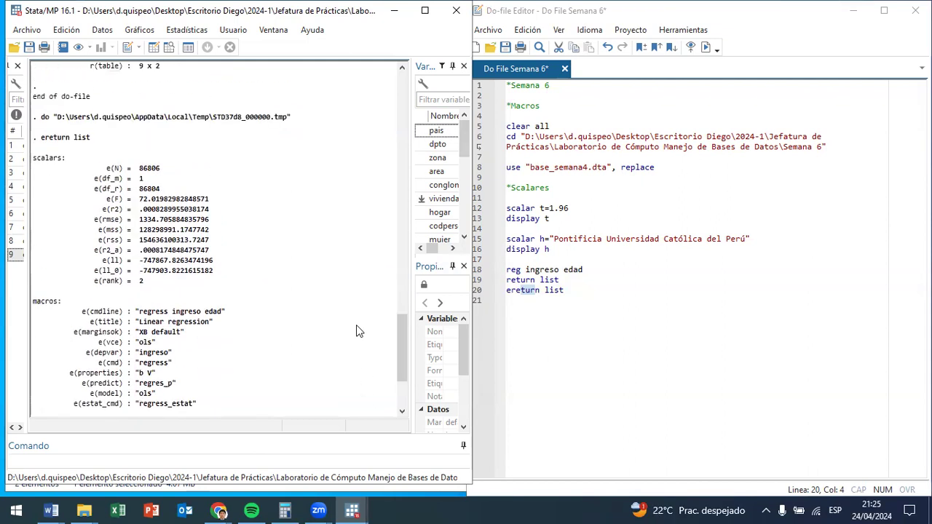
pyautogui.scroll(3, 356, 331)
# Add the line "display _b[edad]" after a blank line, run it and highlight the displayed coefficient.
pyautogui.click(591, 290)
pyautogui.press('Return')
pyautogui.press('Return')
pyautogui.write('display _b')
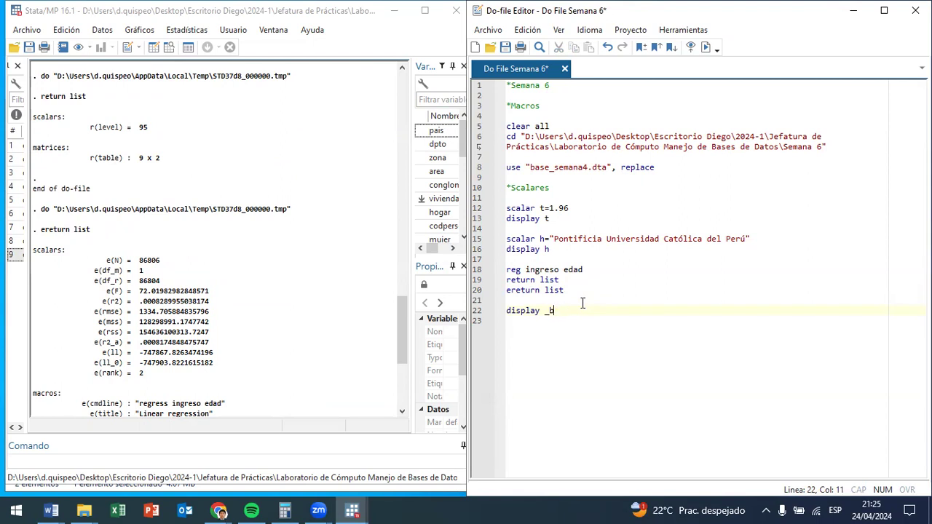
pyautogui.write('edad')
pyautogui.hotkey('shift', 'Left')
pyautogui.hotkey('shift', 'Left')
pyautogui.hotkey('ctrl', 'd')
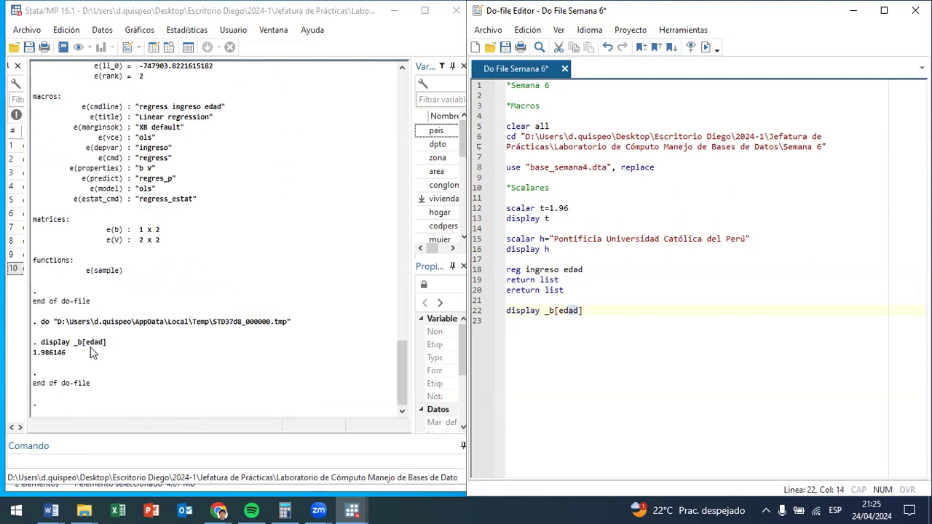
pyautogui.moveTo(73, 343); pyautogui.dragTo(106, 348)
pyautogui.moveTo(35, 353); pyautogui.dragTo(66, 356)
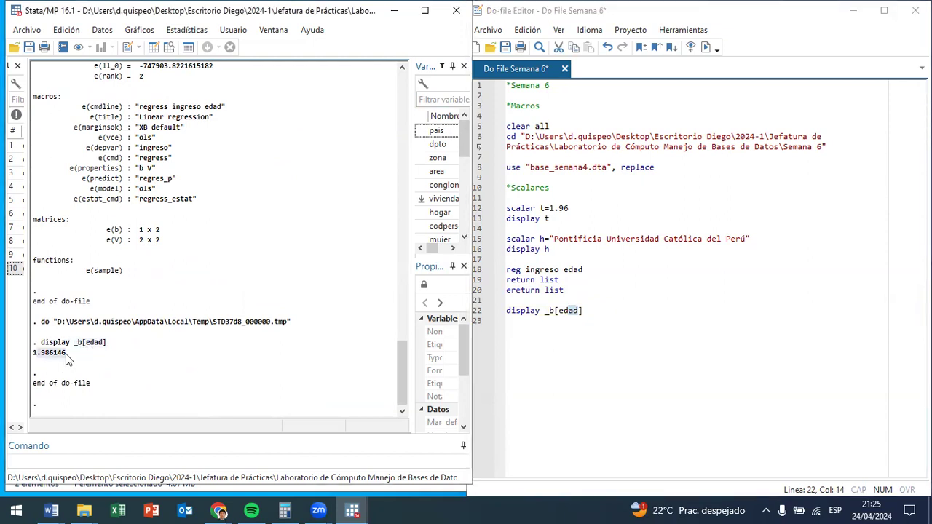
# Locate the F statistic in the regression table and highlight its matching e(F) scalar in the ereturn list output.
pyautogui.click(588, 310)
pyautogui.click(546, 310)
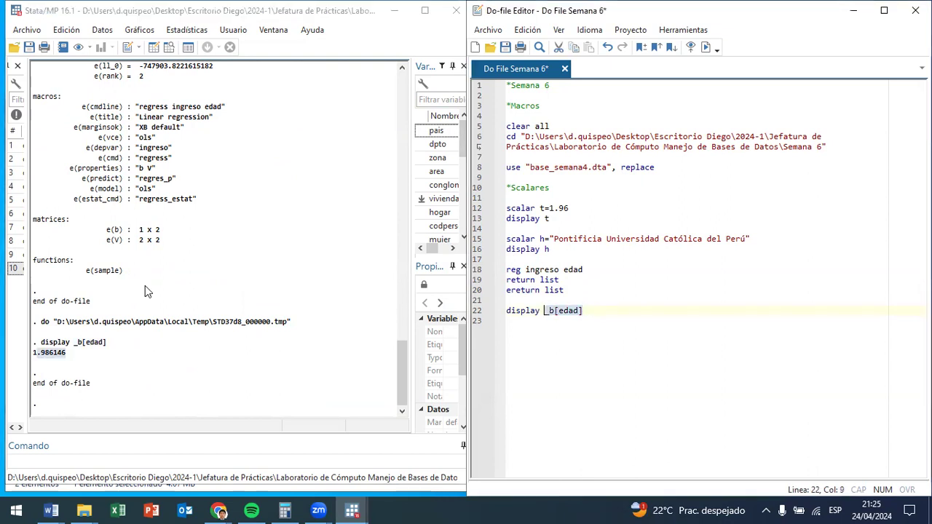
pyautogui.scroll(10, 160, 295)
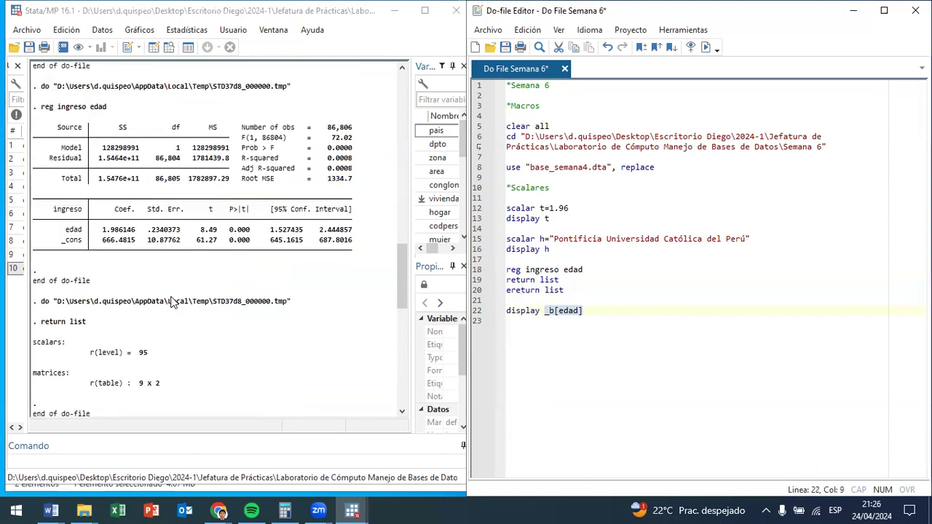
pyautogui.click(327, 143)
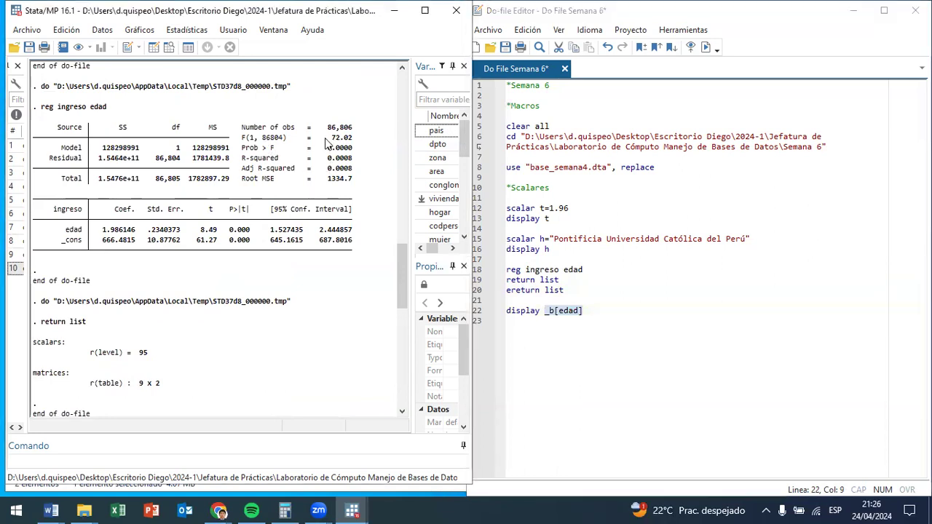
pyautogui.scroll(4, 359, 140)
pyautogui.scroll(-1, 224, 295)
pyautogui.scroll(-3, 211, 312)
pyautogui.scroll(3, 165, 315)
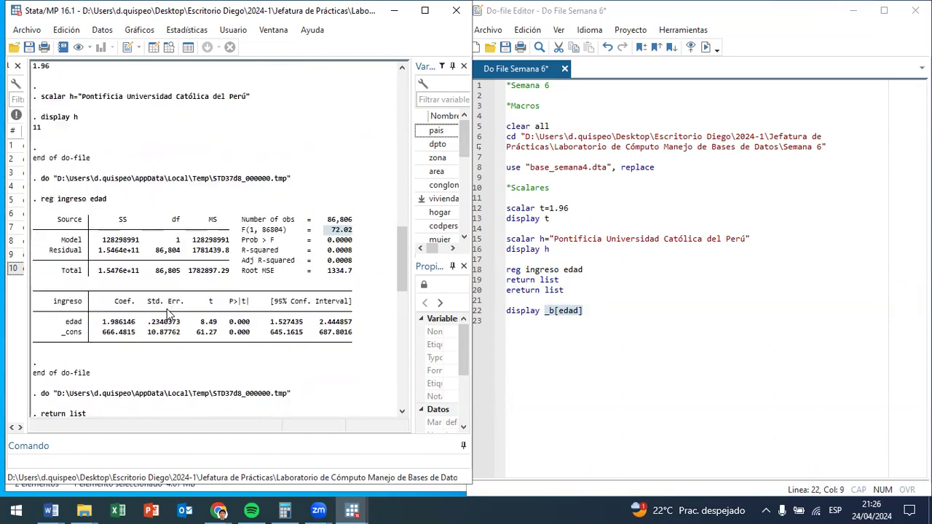
pyautogui.scroll(-10, 168, 318)
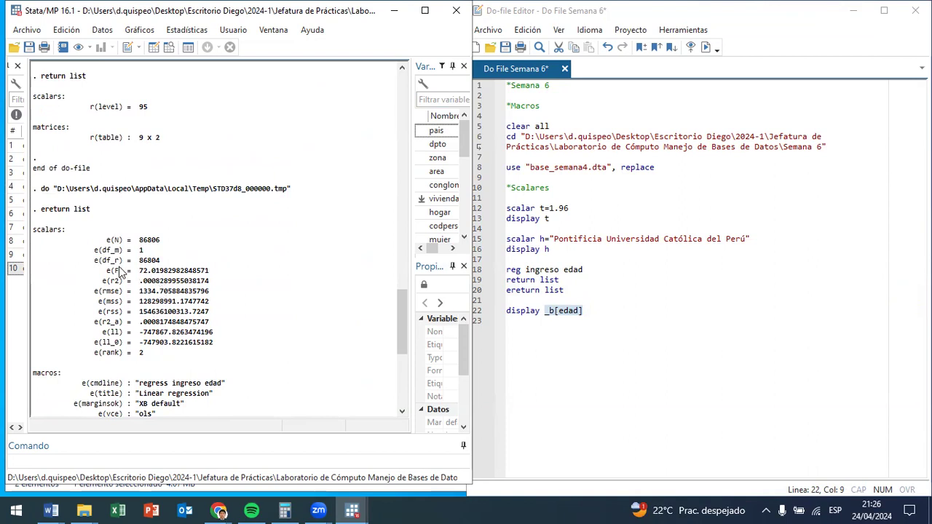
pyautogui.moveTo(104, 275); pyautogui.dragTo(212, 277)
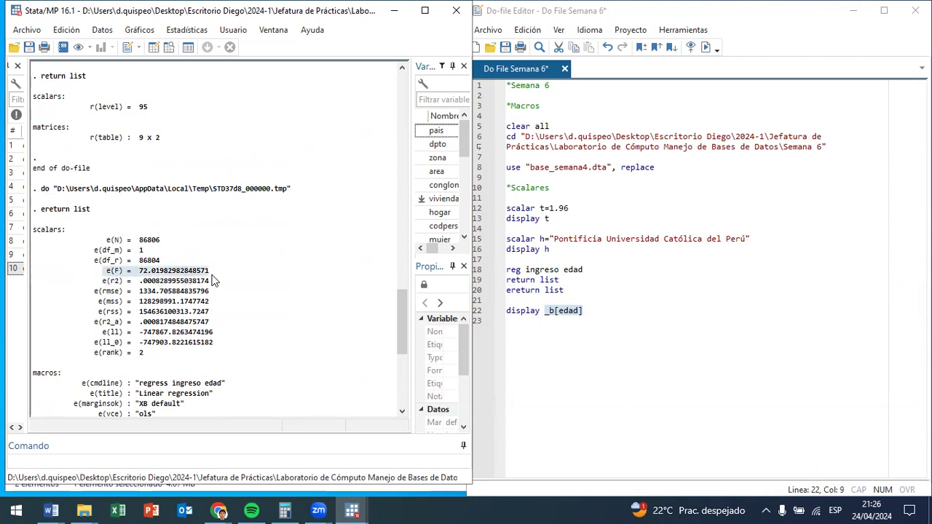
# Add the line "display e(F)" below the coefficient display, run it and highlight the displayed F statistic.
pyautogui.click(608, 309)
pyautogui.press('Return')
pyautogui.write('diapl')
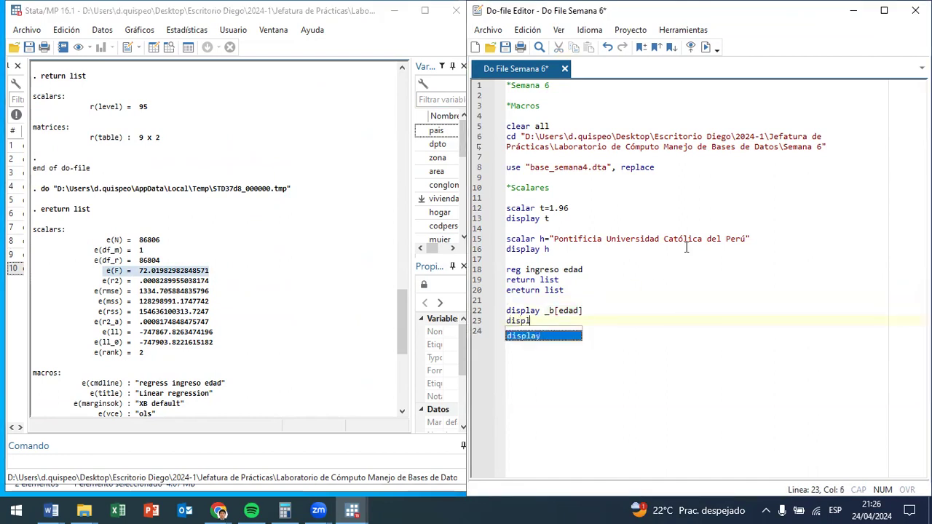
pyautogui.write('ay e()')
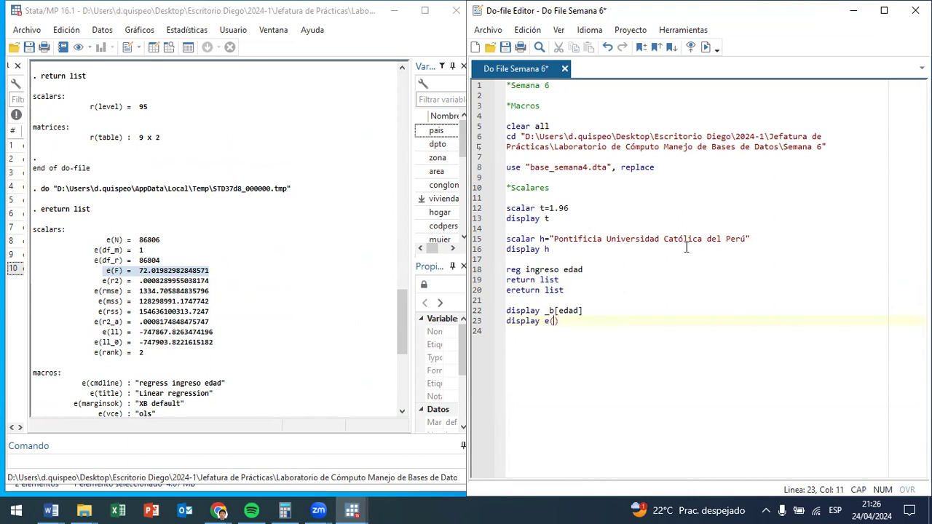
pyautogui.hotkey('ctrl', 'd')
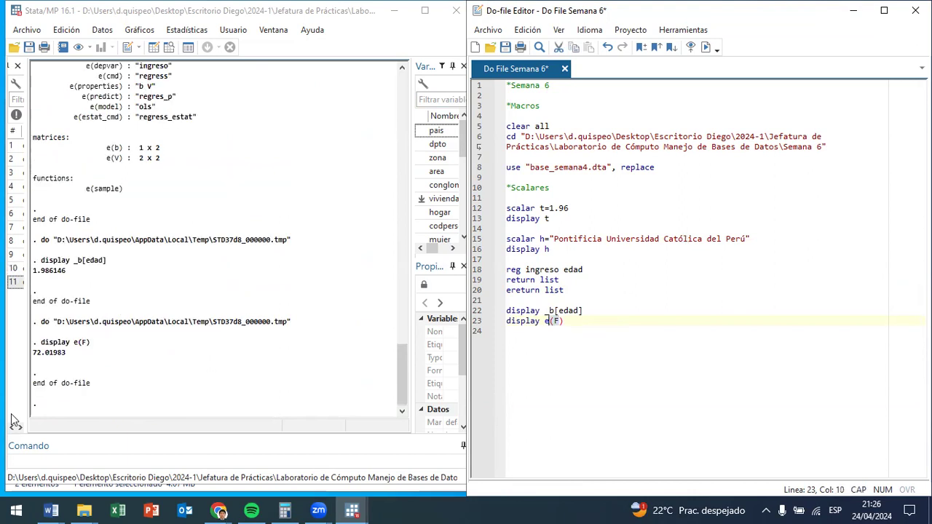
pyautogui.click(82, 354)
pyautogui.moveTo(81, 354); pyautogui.dragTo(33, 359)
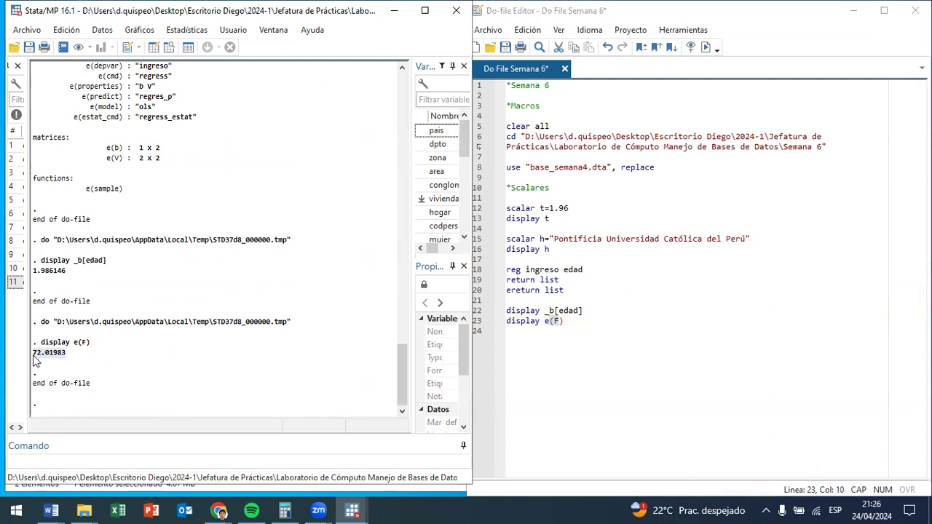
# Review the stored scalars, macros and matrices in the ereturn list output, then highlight "_b[edad]" and the matching edad coefficient in the regression table.
pyautogui.scroll(20, 153, 242)
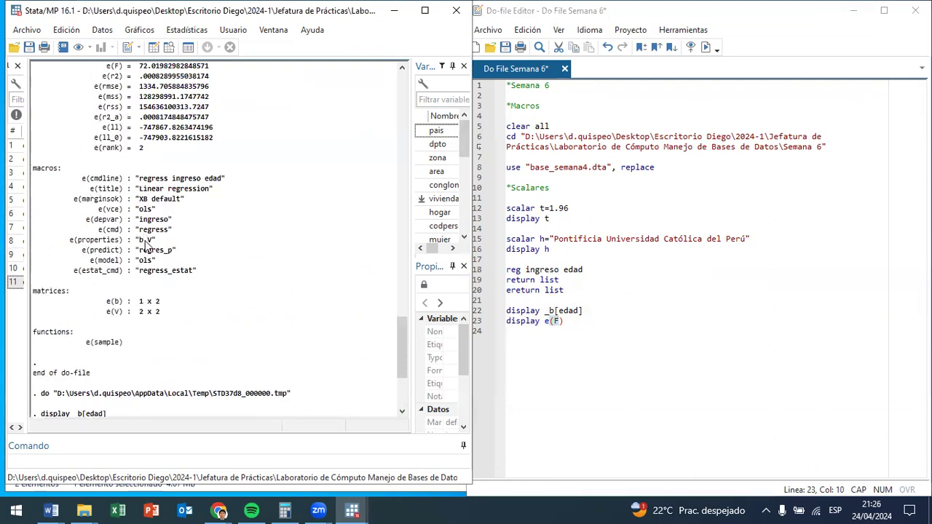
pyautogui.scroll(-3, 176, 266)
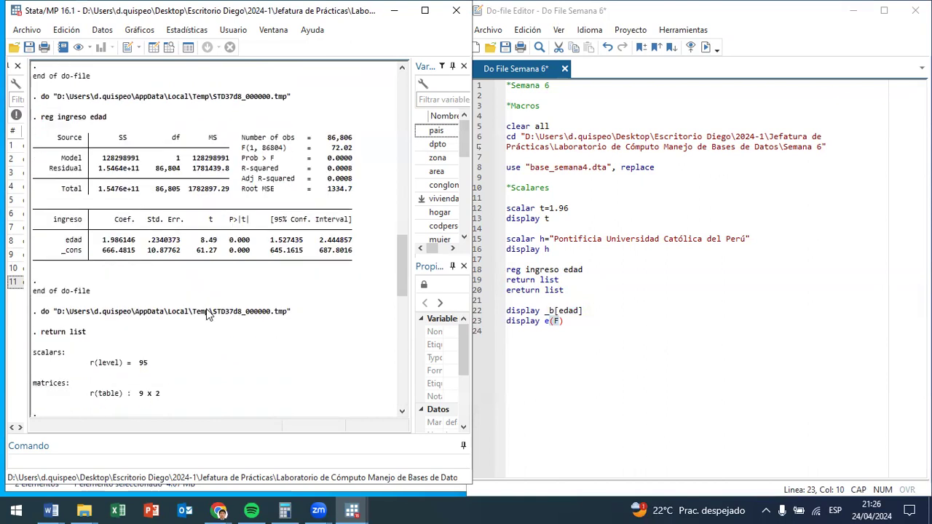
pyautogui.scroll(-6, 194, 363)
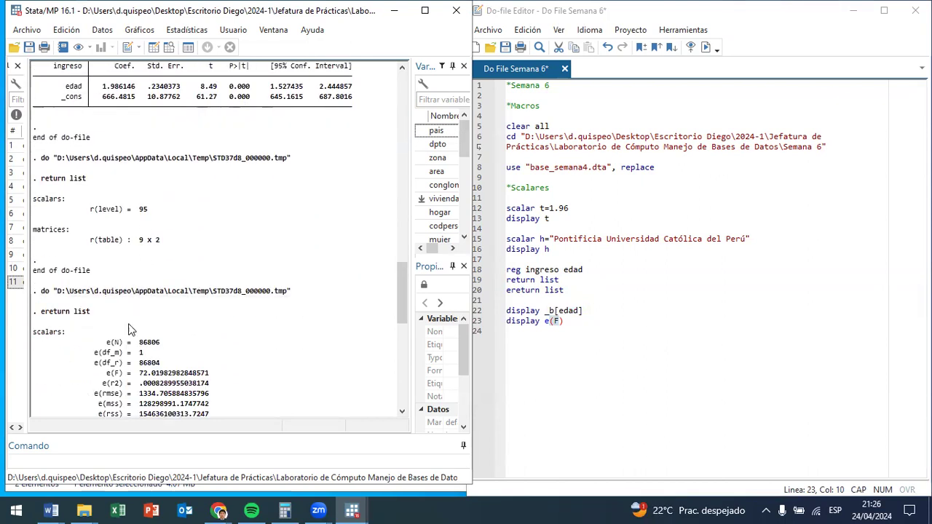
pyautogui.moveTo(67, 339); pyautogui.dragTo(188, 189)
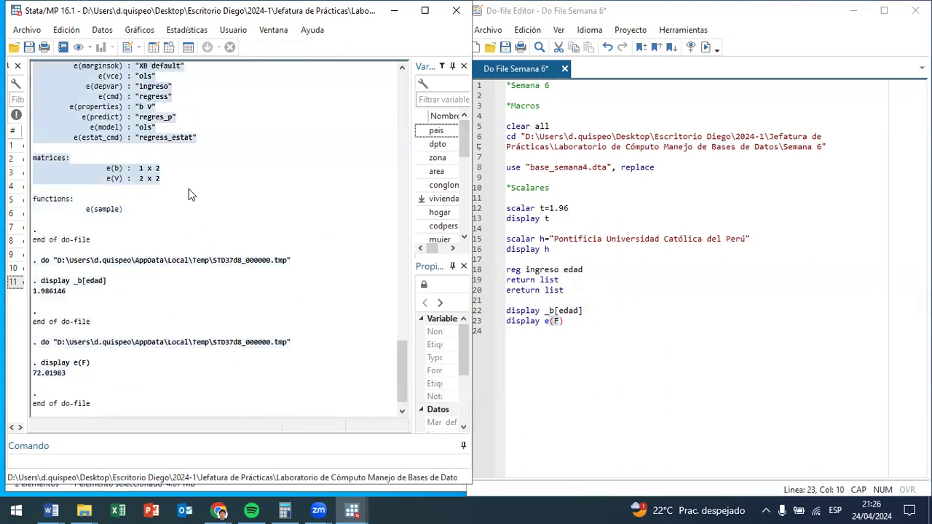
pyautogui.scroll(9, 188, 189)
pyautogui.scroll(3, 159, 249)
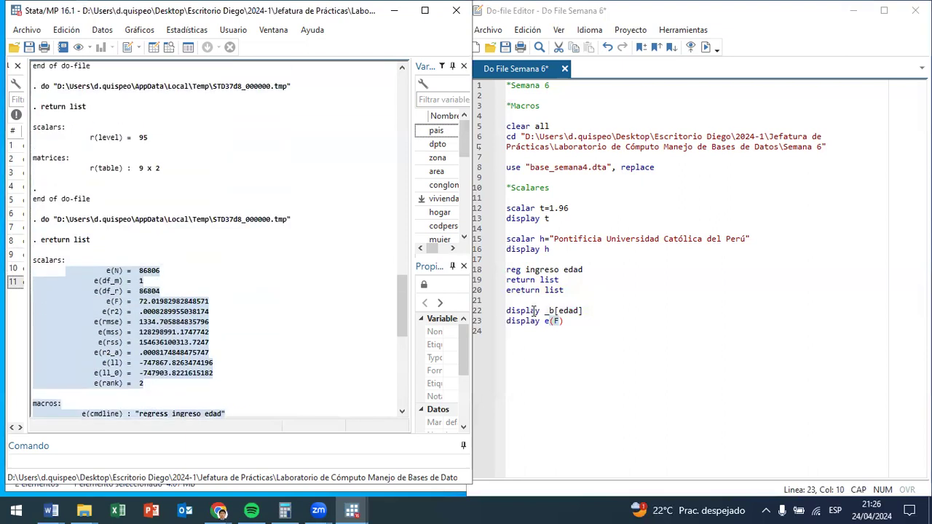
pyautogui.scroll(3, 308, 252)
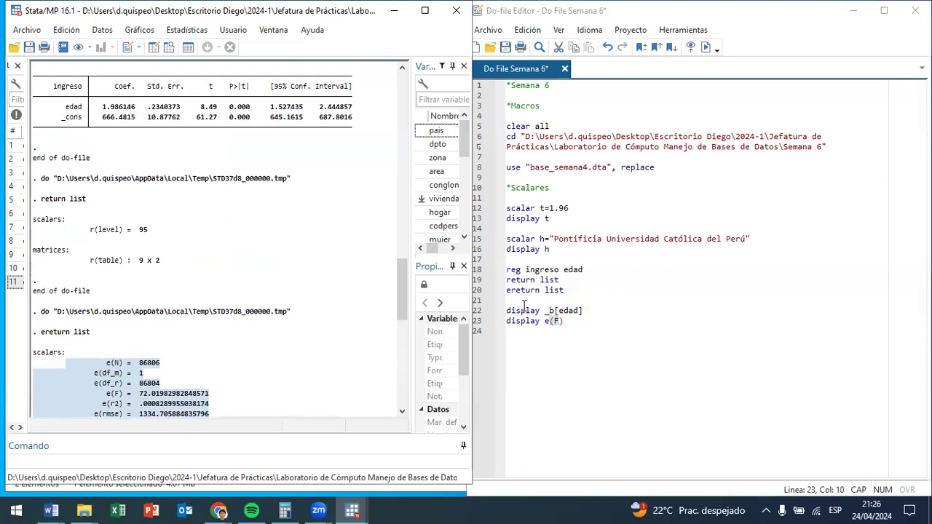
pyautogui.scroll(6, 282, 293)
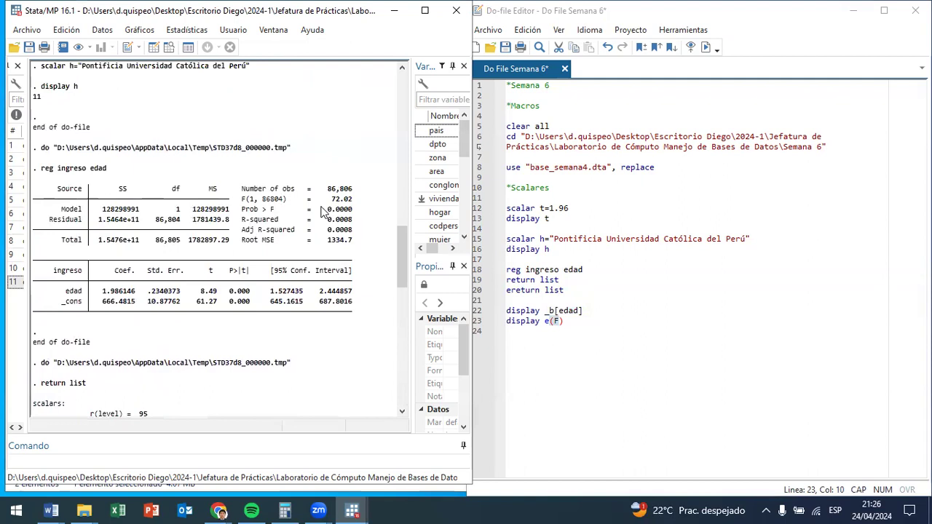
pyautogui.moveTo(540, 311); pyautogui.dragTo(584, 310)
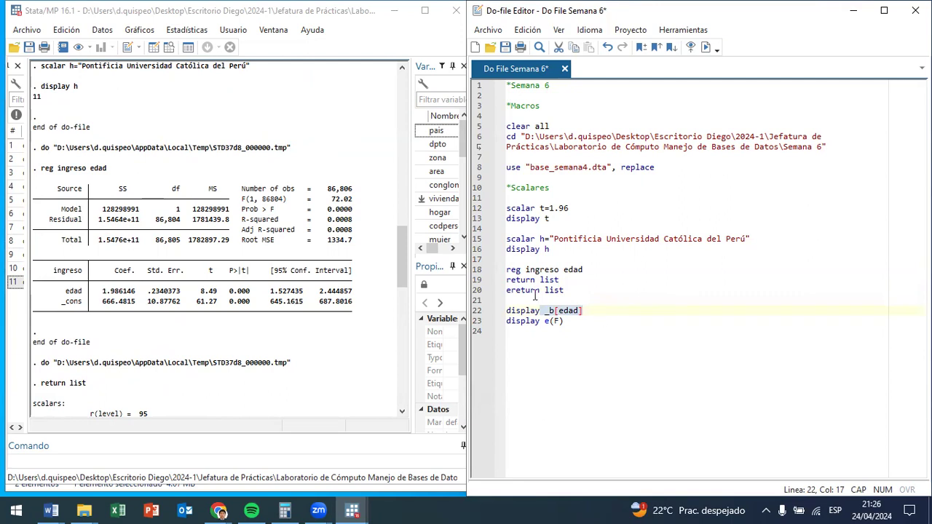
pyautogui.moveTo(99, 285)
pyautogui.mouseDown()
pyautogui.moveTo(148, 285)
pyautogui.moveTo(130, 291)
pyautogui.moveTo(153, 294)
pyautogui.moveTo(121, 294)
pyautogui.moveTo(109, 280)
pyautogui.mouseUp()
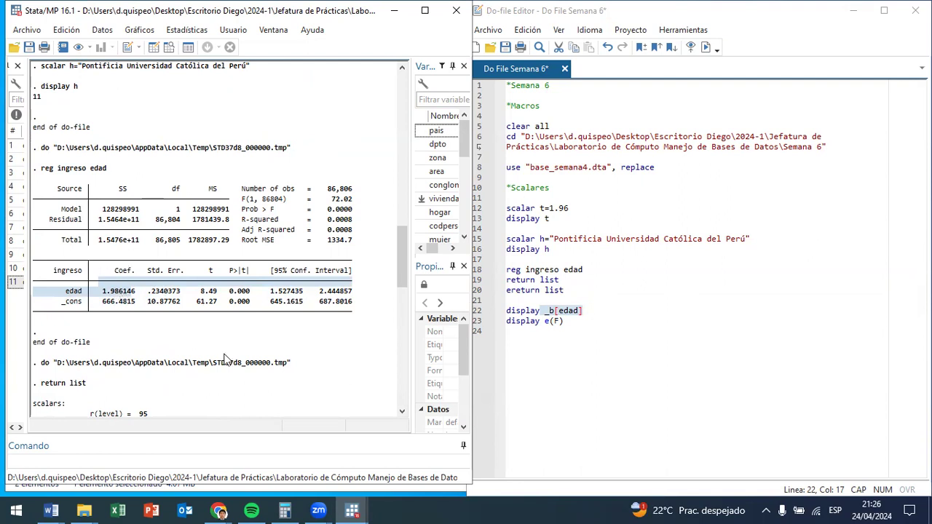
# Start a conditional regression on a new do-file line, after a blank line, with "reg ingreso edad if sexo==".
pyautogui.click(544, 355)
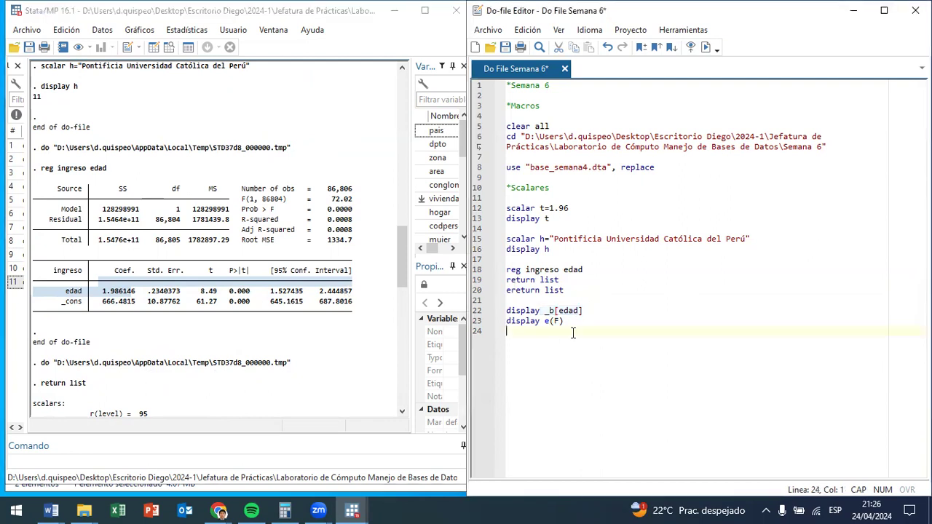
pyautogui.press('Return')
pyautogui.write('RE')
pyautogui.press('BackSpace')
pyautogui.write('ereg')
pyautogui.press('BackSpace')
pyautogui.press('BackSpace')
pyautogui.press('BackSpace')
pyautogui.press('BackSpace')
pyautogui.write('reg ingreso edad')
pyautogui.write(' id')
pyautogui.write(' sexo==')
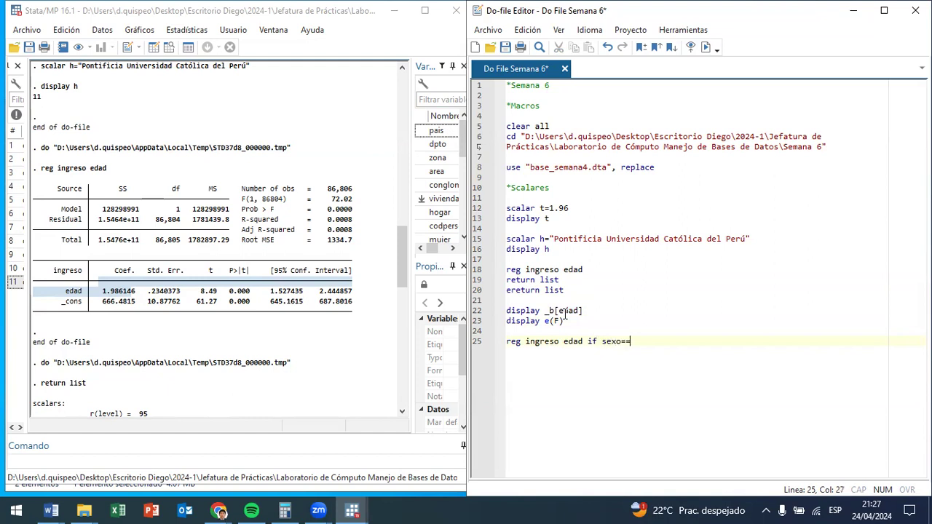
# Check the name of the sex variable in the dataset and change the regression condition to "if mujer==1".
pyautogui.click(168, 47)
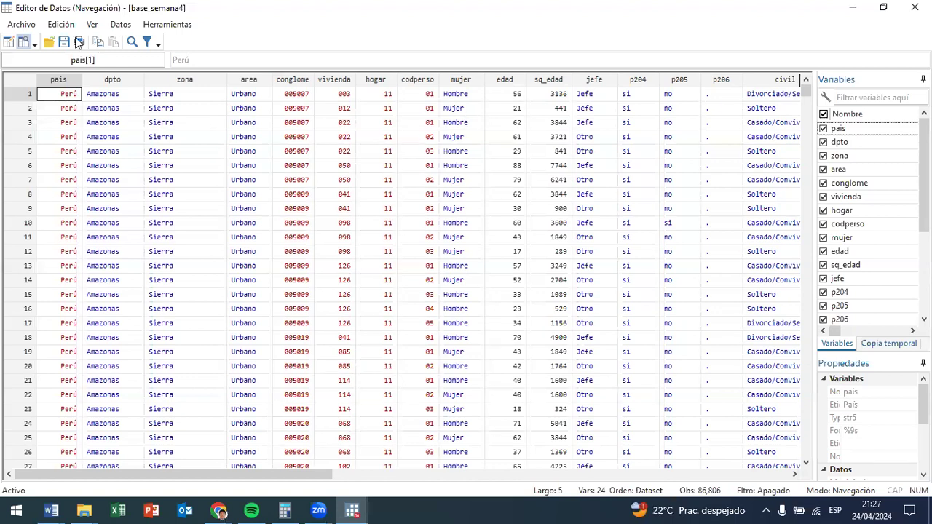
pyautogui.click(914, 7)
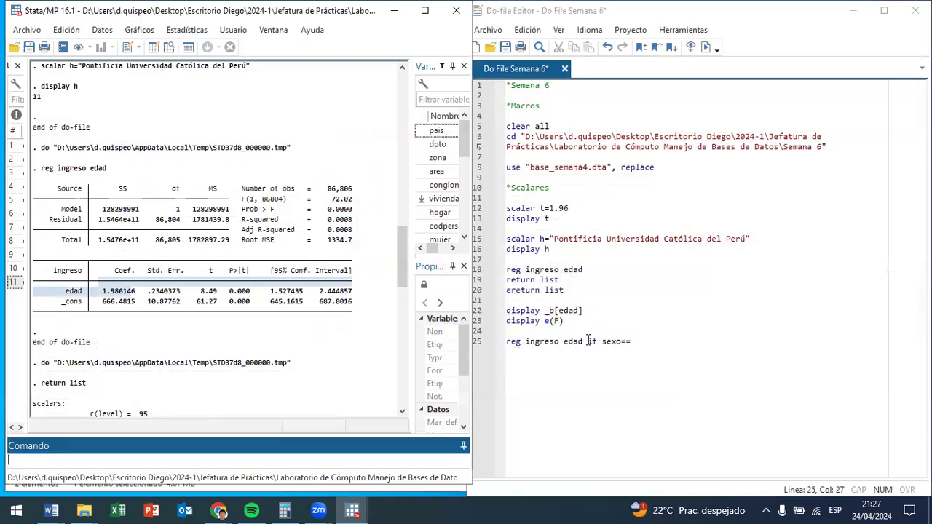
pyautogui.click(622, 340)
pyautogui.press('BackSpace')
pyautogui.press('BackSpace')
pyautogui.press('BackSpace')
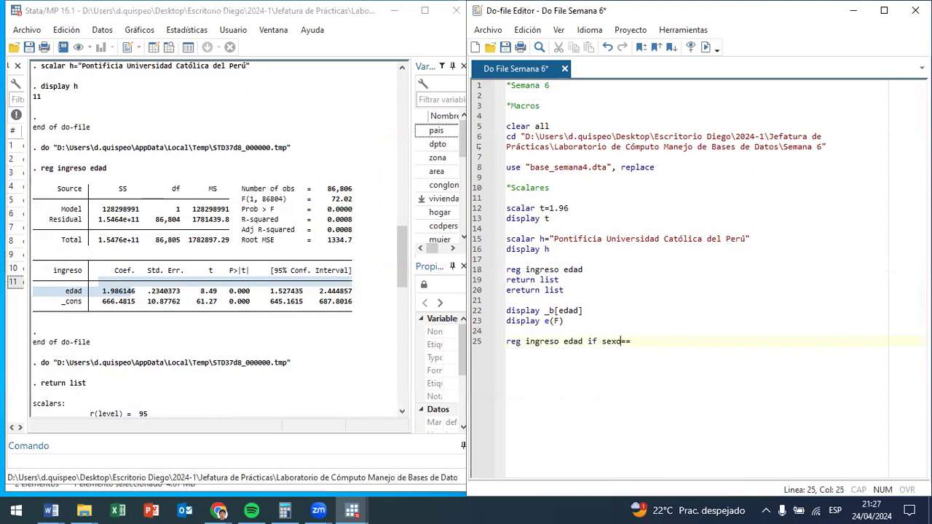
pyautogui.press('BackSpace')
pyautogui.write('mujer 1')
# Run the line "reg ingreso edad if mujer==1" and highlight the edad coefficient in its output.
pyautogui.moveTo(565, 341); pyautogui.dragTo(526, 340)
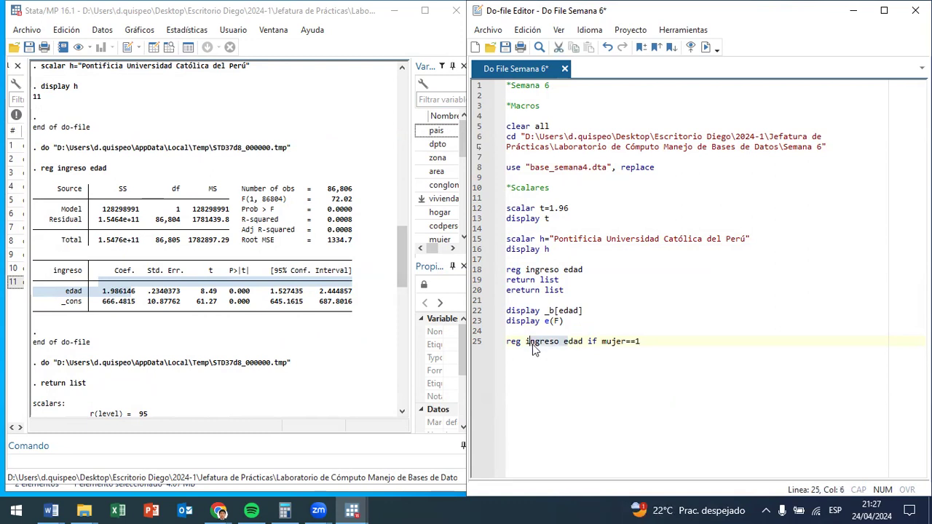
pyautogui.hotkey('ctrl', 'd')
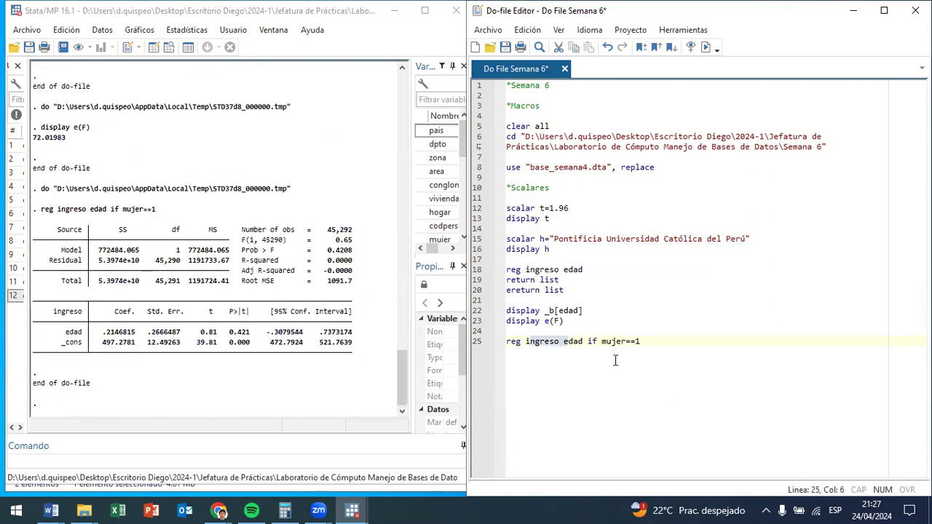
pyautogui.moveTo(95, 332); pyautogui.dragTo(136, 335)
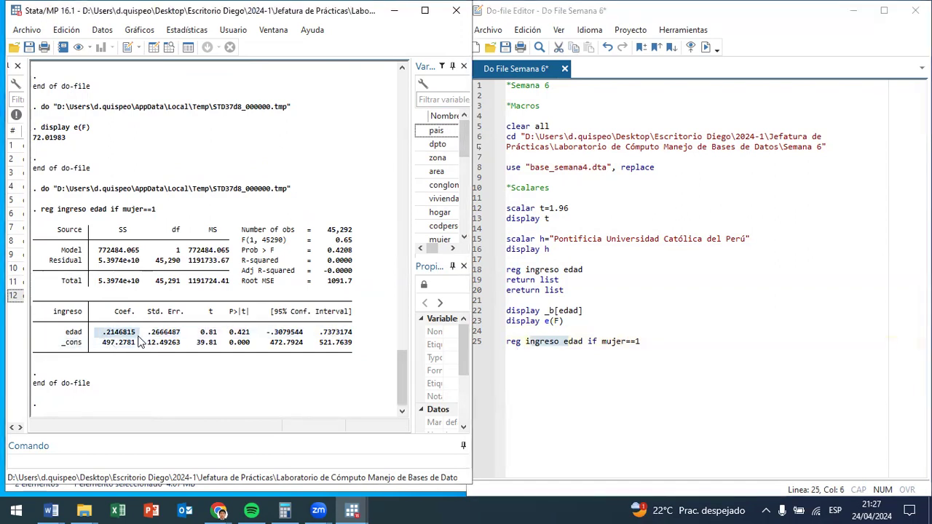
# Look back at the full-sample regression results, rerun "display _b[edad]" and highlight the displayed coefficient.
pyautogui.scroll(20, 138, 342)
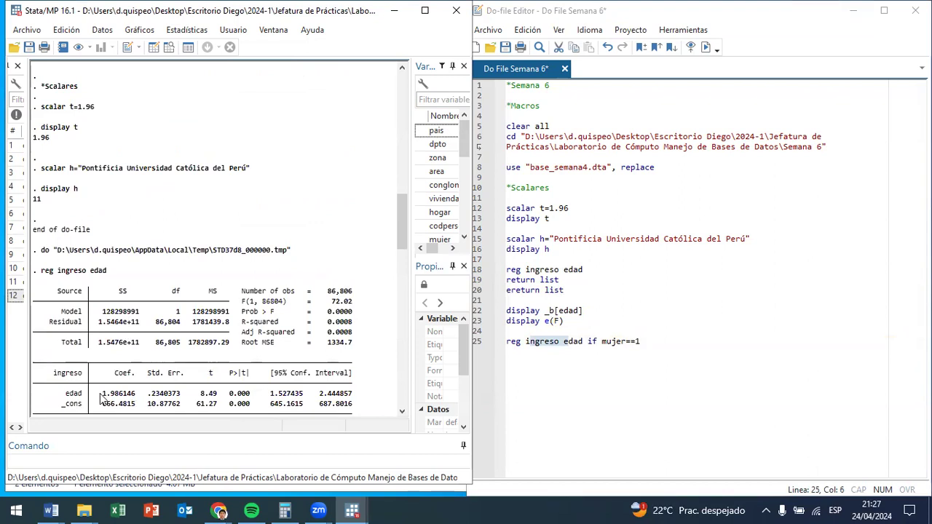
pyautogui.scroll(-12, 267, 407)
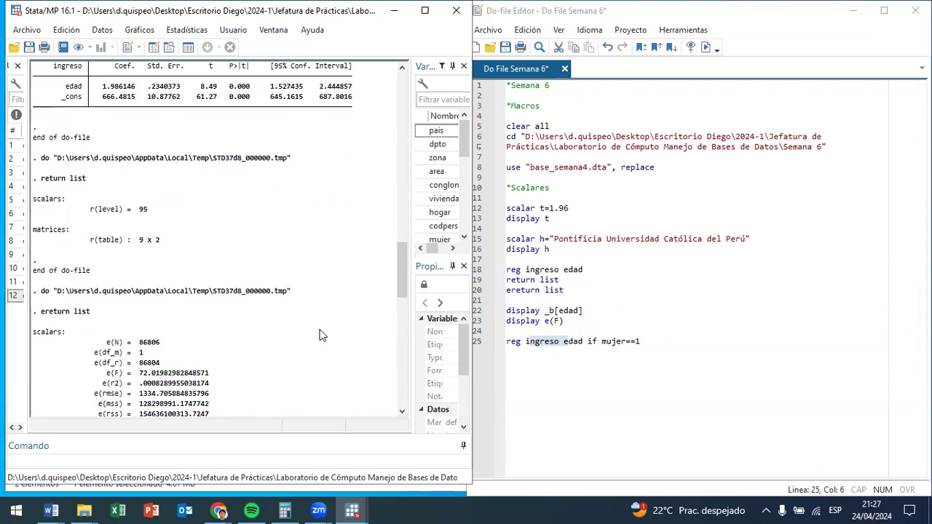
pyautogui.scroll(-1, 339, 328)
pyautogui.moveTo(521, 310); pyautogui.dragTo(564, 310)
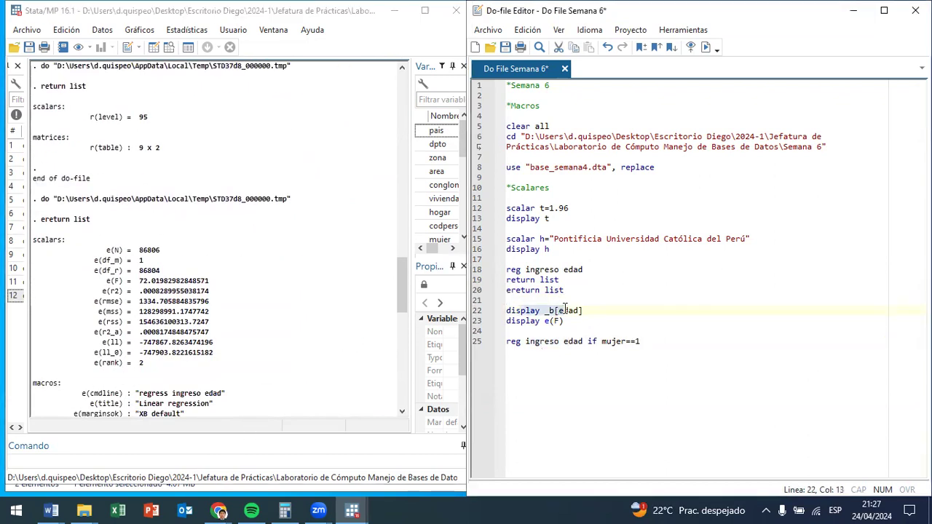
pyautogui.click(705, 48)
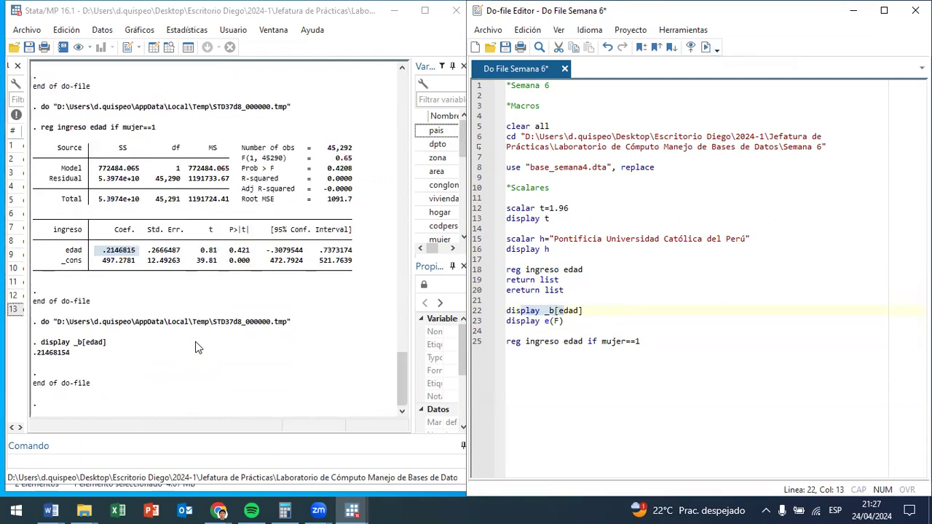
pyautogui.click(74, 364)
pyautogui.moveTo(12, 359); pyautogui.dragTo(106, 341)
pyautogui.click(34, 357)
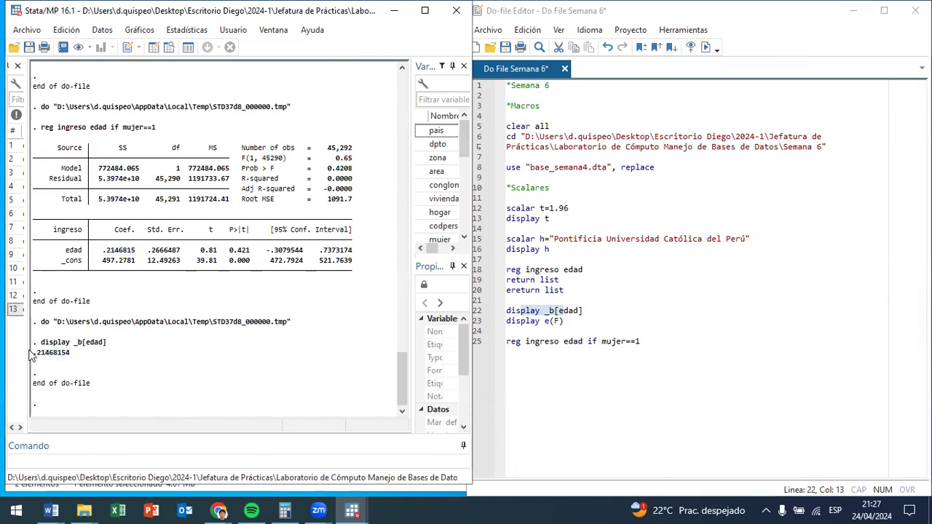
pyautogui.doubleClick(37, 353)
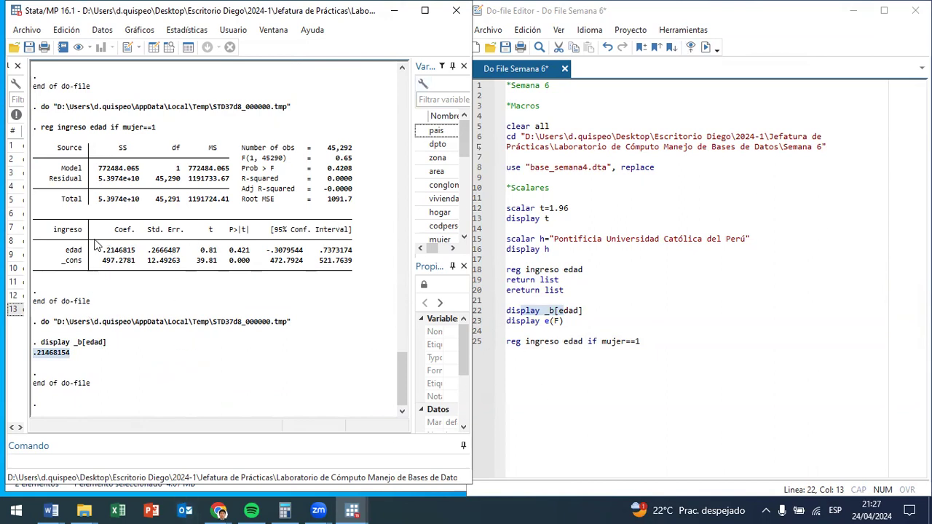
# Copy the edad coefficient from the mujer==1 regression table and paste it as a fixed value below the regression line.
pyautogui.moveTo(563, 320); pyautogui.dragTo(497, 300)
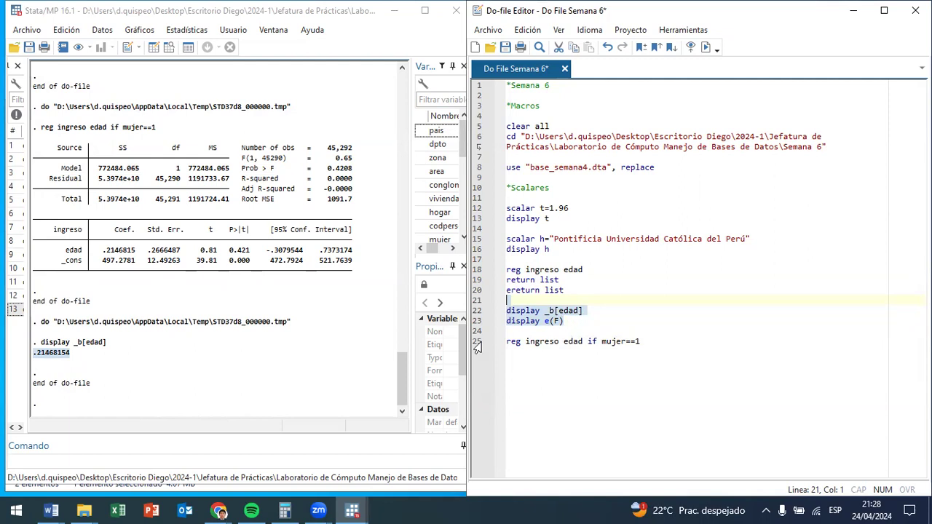
pyautogui.moveTo(137, 249); pyautogui.dragTo(106, 255)
pyautogui.hotkey('ctrl', 'c')
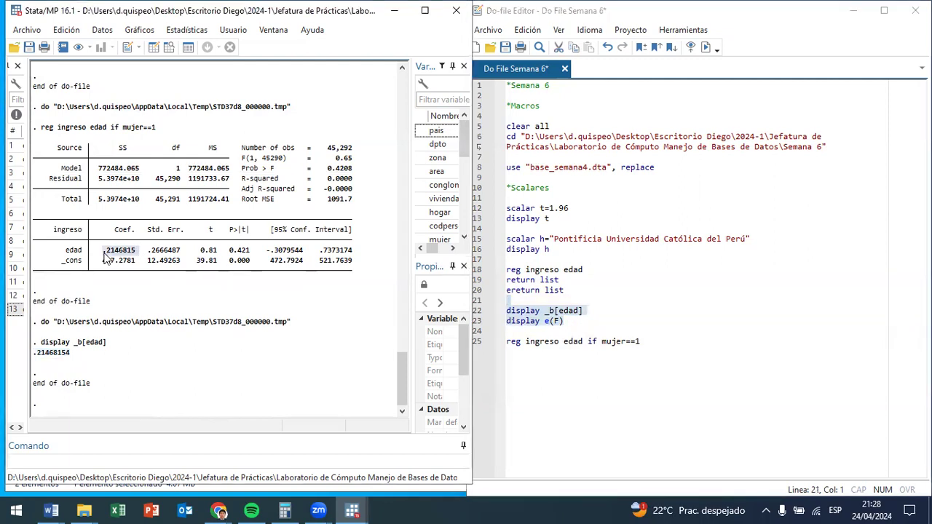
pyautogui.click(817, 386)
pyautogui.press('Return')
pyautogui.press('Return')
pyautogui.hotkey('ctrl', 'v')
pyautogui.press('Left')
pyautogui.press('Left')
pyautogui.press('Left')
pyautogui.press('Left')
pyautogui.press('Left')
pyautogui.press('Left')
pyautogui.press('Left')
pyautogui.press('Left')
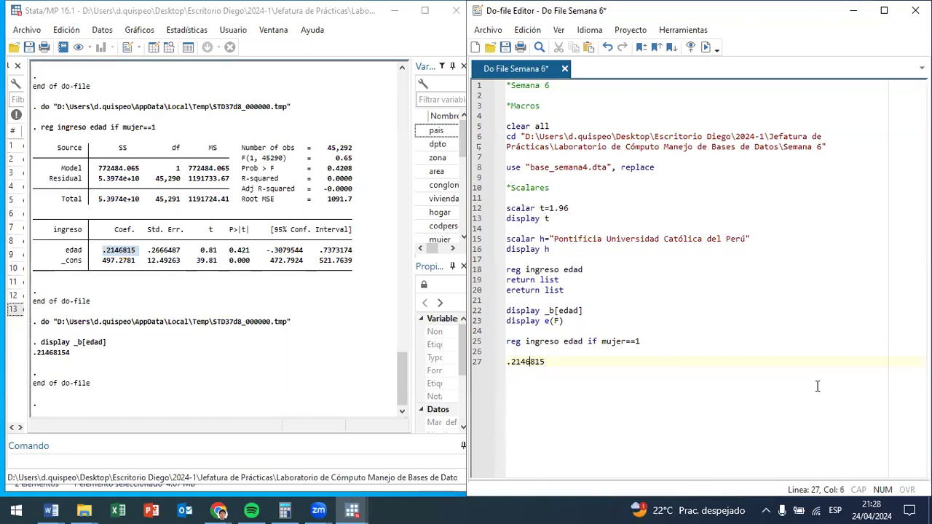
# Delete the pasted coefficient value from the do-file.
pyautogui.press('Right')
pyautogui.press('Right')
pyautogui.press('Right')
pyautogui.press('BackSpace')
pyautogui.press('BackSpace')
pyautogui.press('BackSpace')
pyautogui.press('BackSpace')
pyautogui.press('BackSpace')
pyautogui.press('BackSpace')
pyautogui.press('BackSpace')
pyautogui.press('BackSpace')
pyautogui.press('BackSpace')
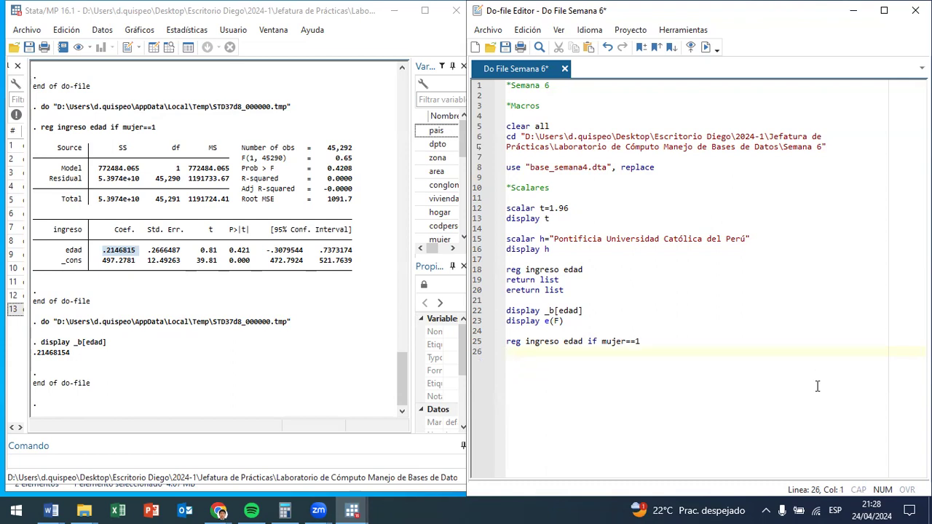
# Add the commands "tabulate" and "summarize" on two consecutive lines below the conditional regression.
pyautogui.press('Return')
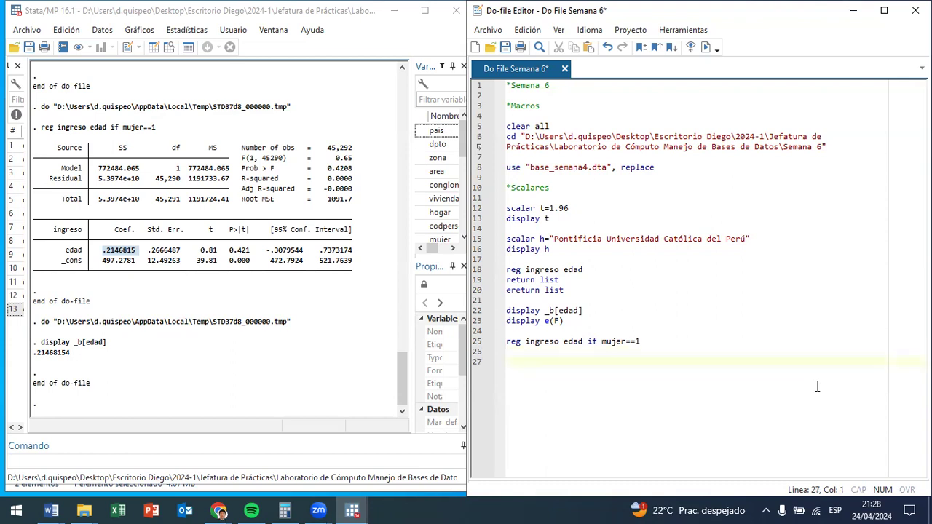
pyautogui.write('tabualt')
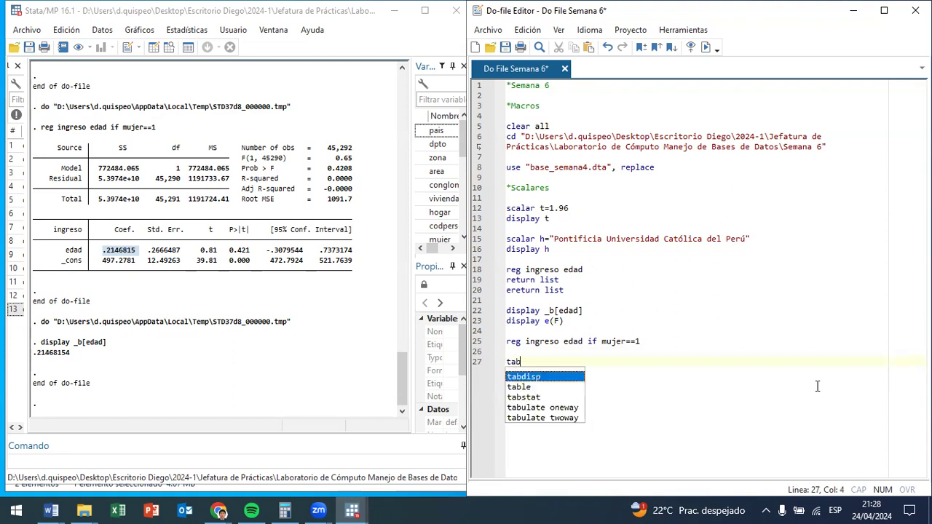
pyautogui.press('BackSpace')
pyautogui.press('BackSpace')
pyautogui.press('BackSpace')
pyautogui.write('late oneway')
pyautogui.press('BackSpace')
pyautogui.press('BackSpace')
pyautogui.press('BackSpace')
pyautogui.press('BackSpace')
pyautogui.press('BackSpace')
pyautogui.press('BackSpace')
pyautogui.press('BackSpace')
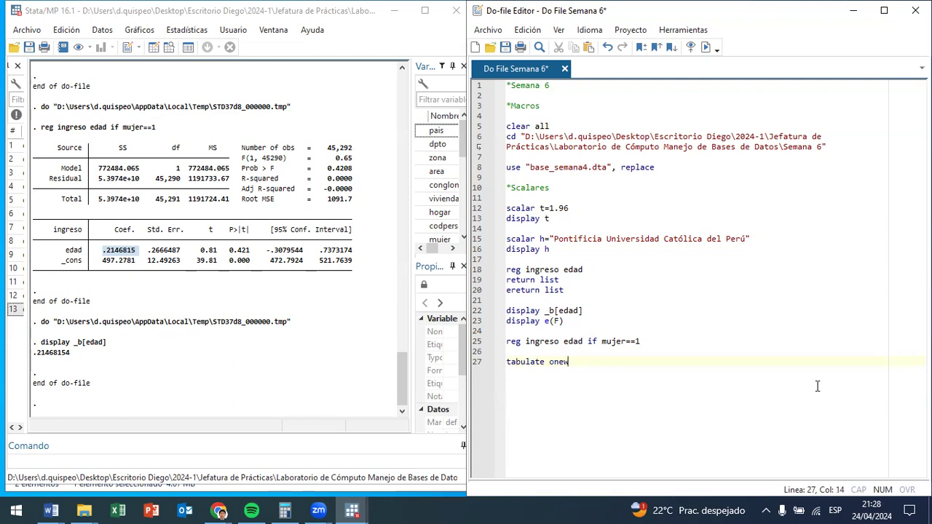
pyautogui.press('Return')
pyautogui.write('summarize')
pyautogui.press('Return')
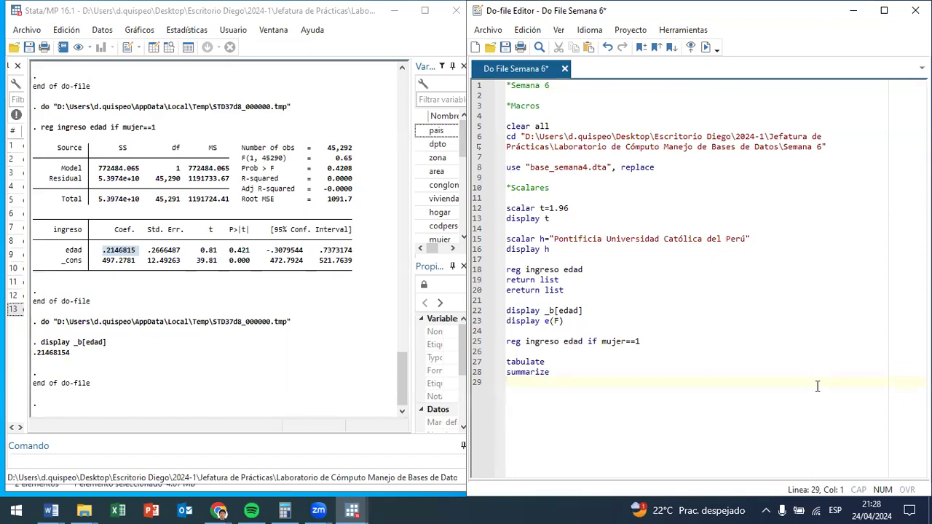
# Look back through the return list and ereturn list lines, then select the tabulate and summarize lines.
pyautogui.press('Up')
pyautogui.press('Up')
pyautogui.press('Up')
pyautogui.press('Up')
pyautogui.press('Up')
pyautogui.press('Up')
pyautogui.press('Up')
pyautogui.press('Up')
pyautogui.press('Up')
pyautogui.press('Up')
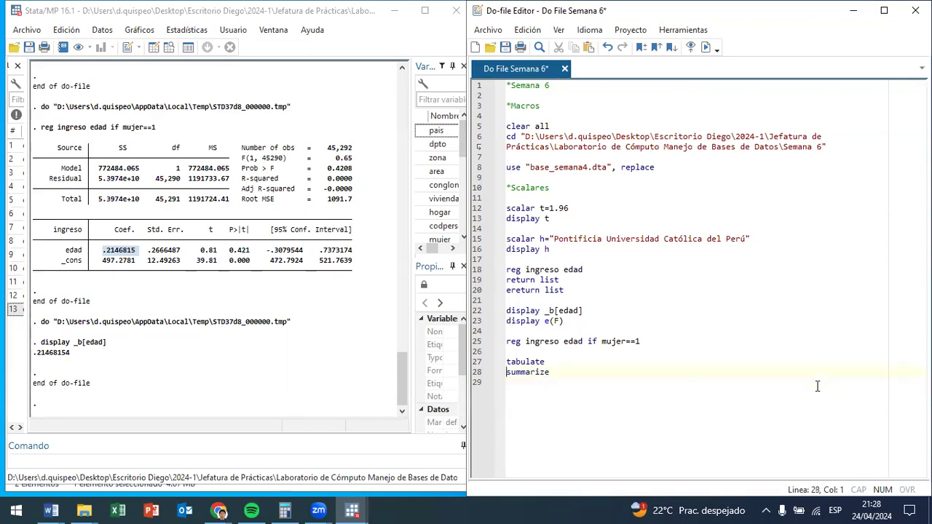
pyautogui.press('Down')
pyautogui.press('Down')
pyautogui.press('Down')
pyautogui.press('Down')
pyautogui.press('Down')
pyautogui.press('Down')
pyautogui.press('Down')
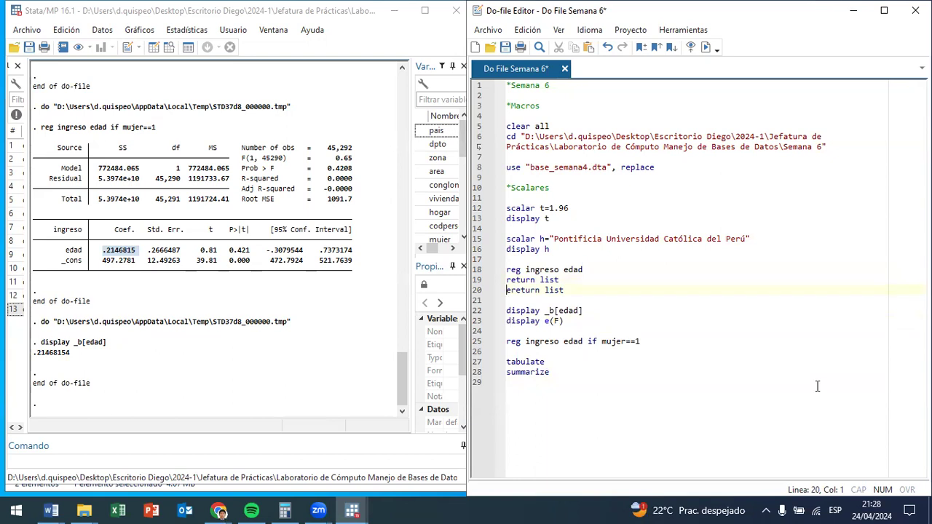
pyautogui.press('Down')
pyautogui.press('Down')
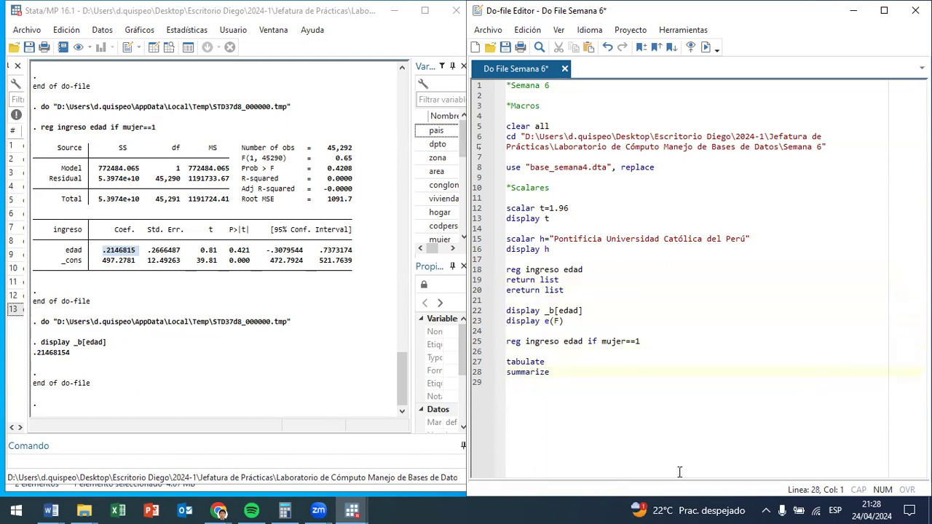
pyautogui.hotkey('shift', 'Up')
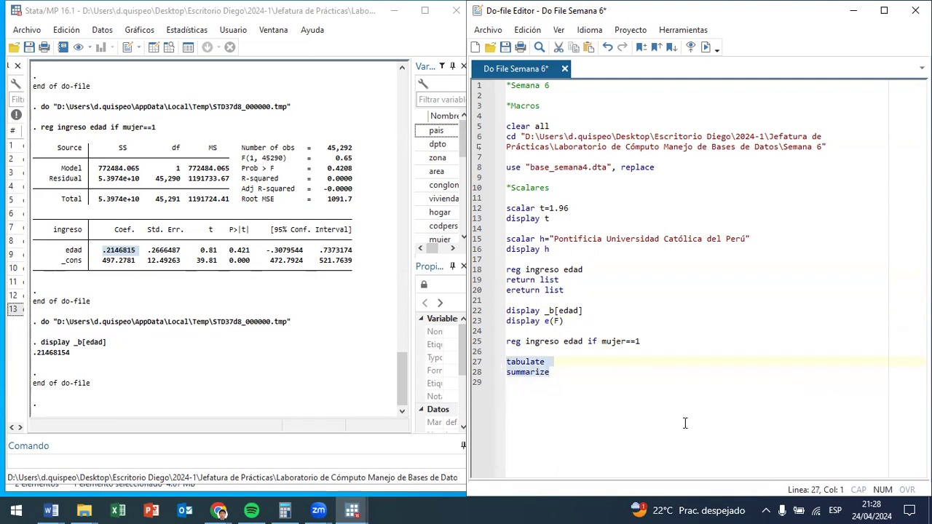
# Delete the selected tabulate and summarize lines from the do-file.
pyautogui.press('Delete')
# Examine the scalars, macros and matrices stored by the first regression in the ereturn list and return list output.
pyautogui.scroll(10, 174, 198)
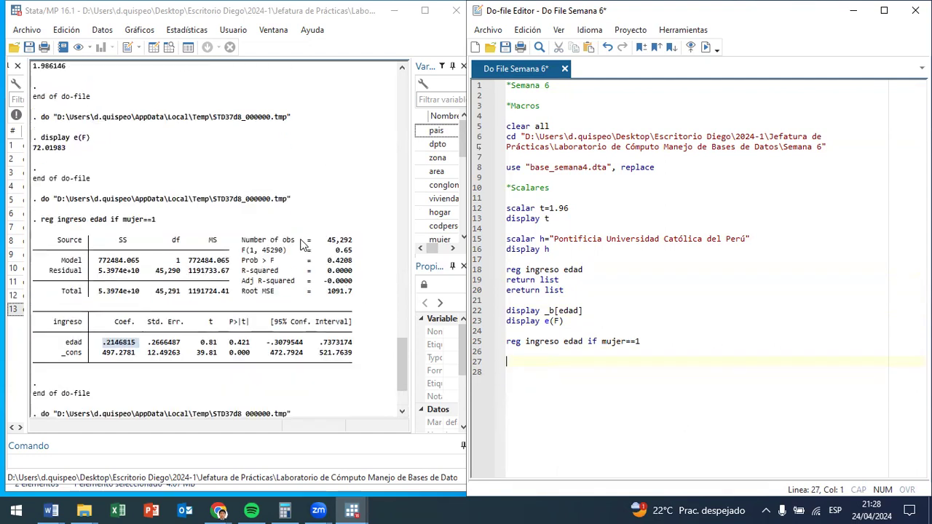
pyautogui.moveTo(77, 134); pyautogui.dragTo(254, 264)
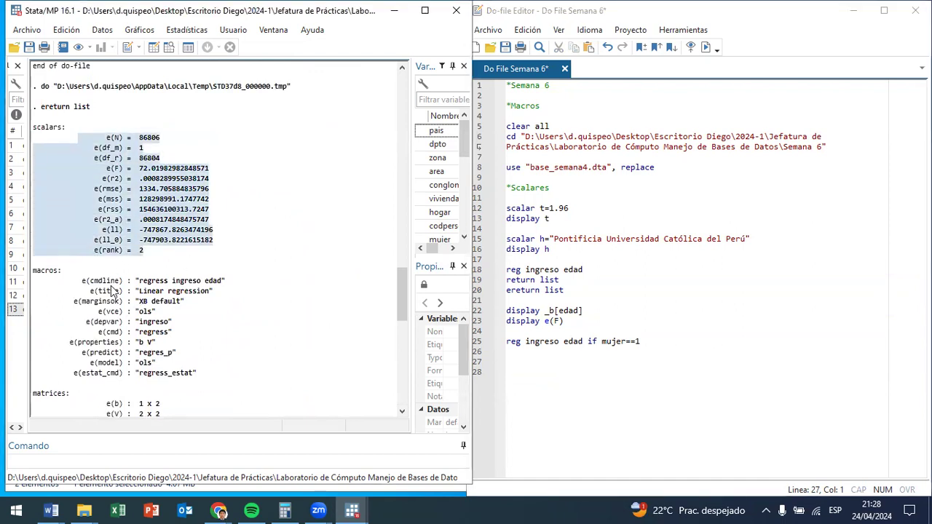
pyautogui.moveTo(62, 281); pyautogui.dragTo(203, 376)
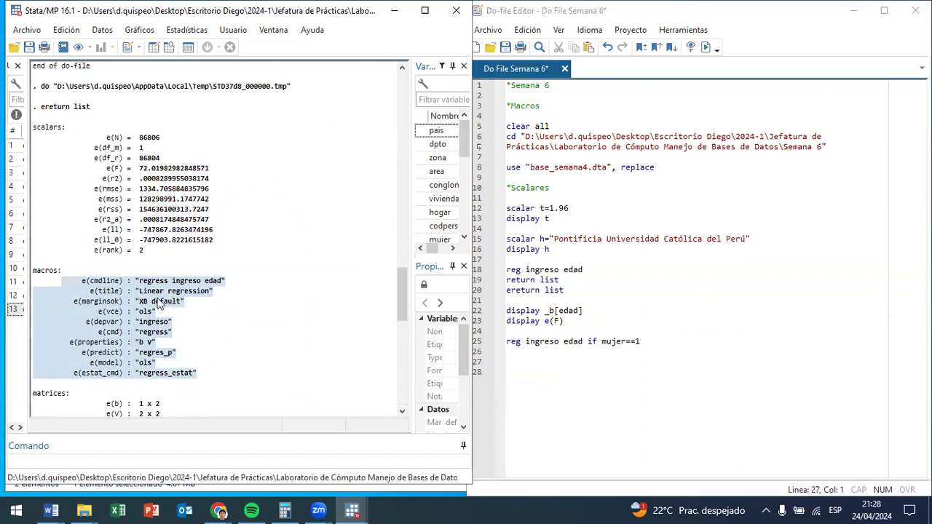
pyautogui.scroll(4, 135, 313)
pyautogui.scroll(-1, 144, 289)
pyautogui.scroll(2, 143, 289)
pyautogui.scroll(-6, 87, 270)
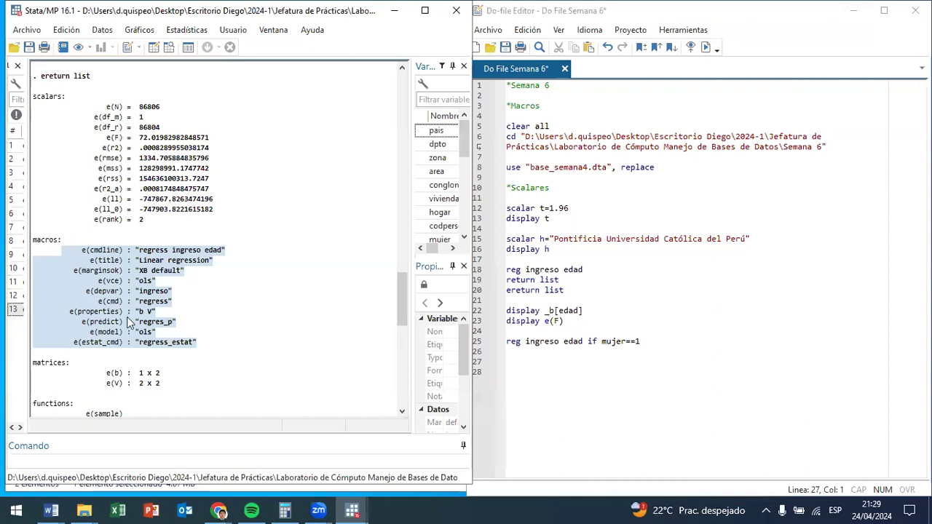
pyautogui.click(168, 295)
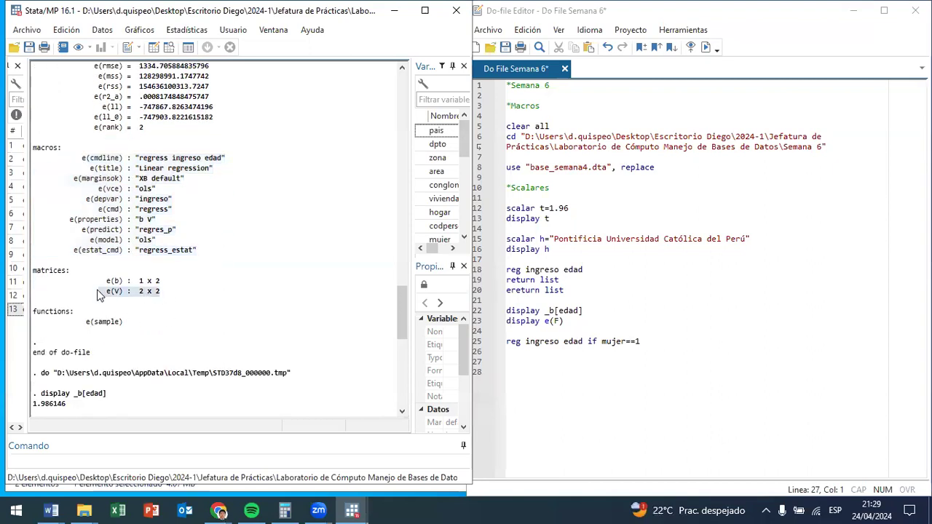
pyautogui.moveTo(14, 290); pyautogui.dragTo(17, 279)
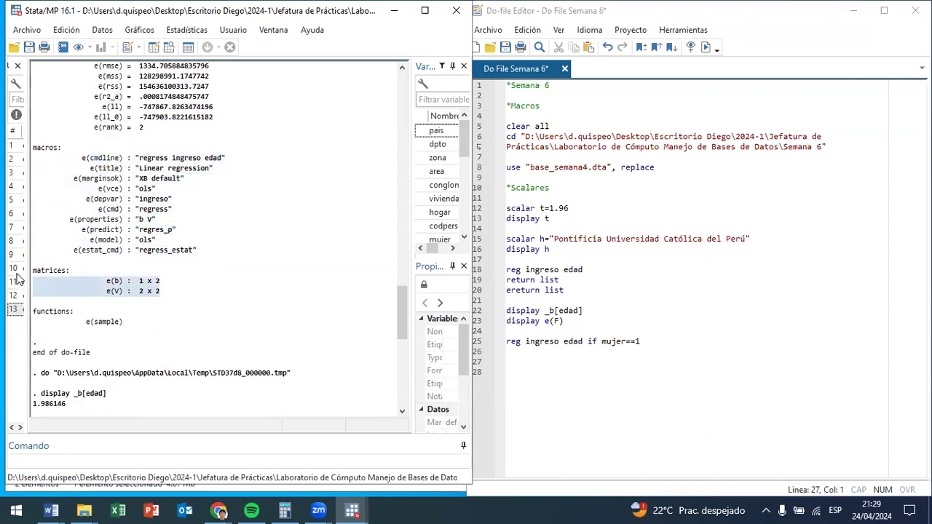
pyautogui.click(196, 302)
pyautogui.moveTo(196, 296); pyautogui.dragTo(33, 273)
pyautogui.scroll(5, 73, 273)
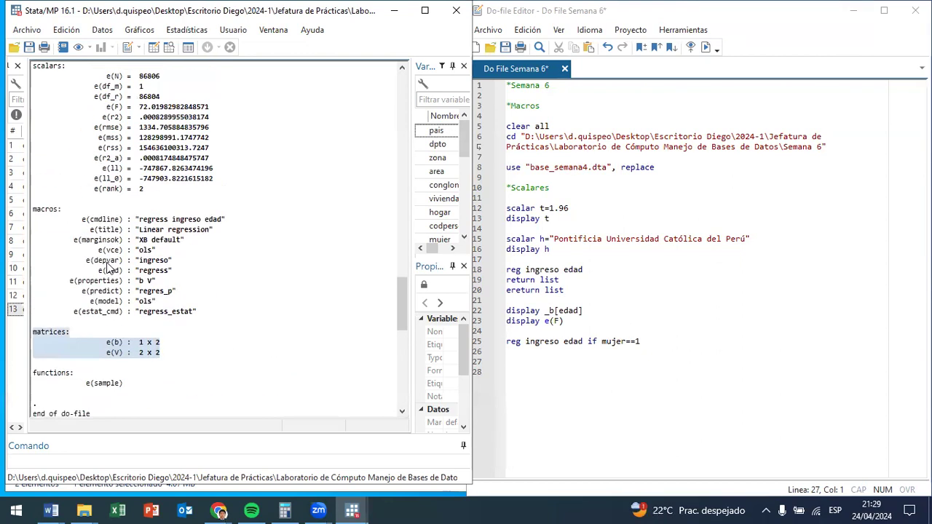
pyautogui.moveTo(167, 290); pyautogui.dragTo(5, 164)
pyautogui.scroll(4, 284, 216)
pyautogui.click(291, 215)
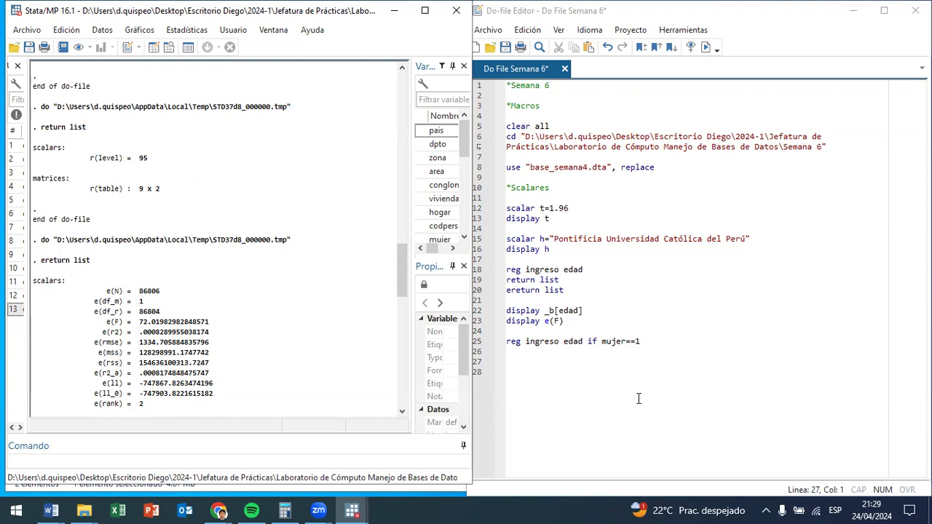
# Start a "display" line directly below the regression restricted to mujer==1.
pyautogui.click(659, 340)
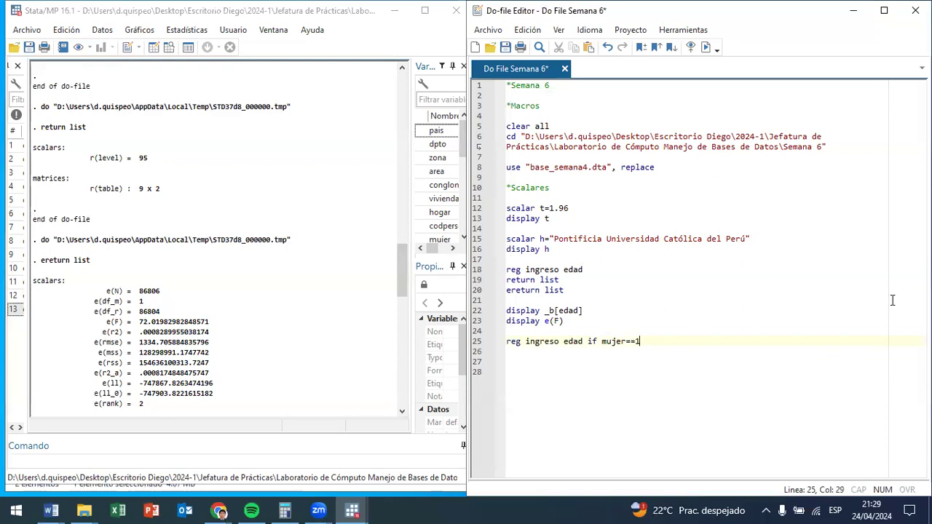
pyautogui.press('Return')
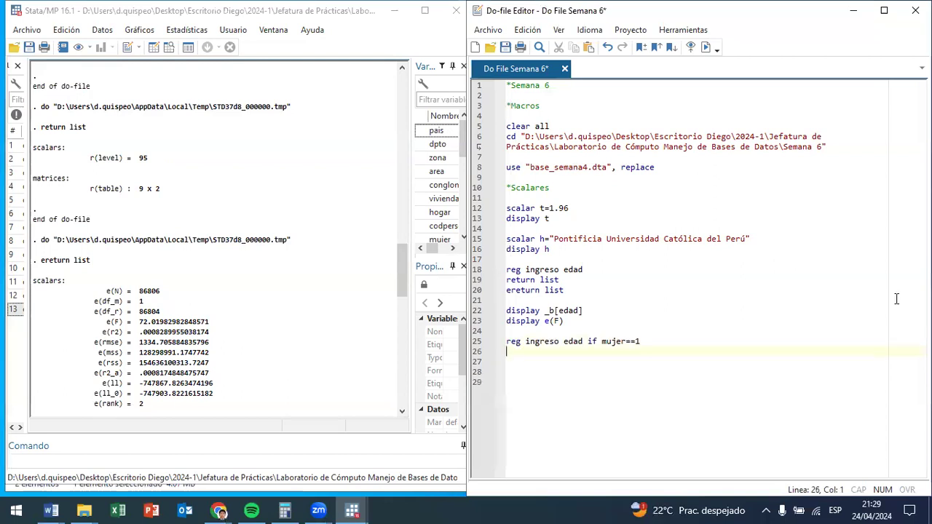
pyautogui.write('diplays')
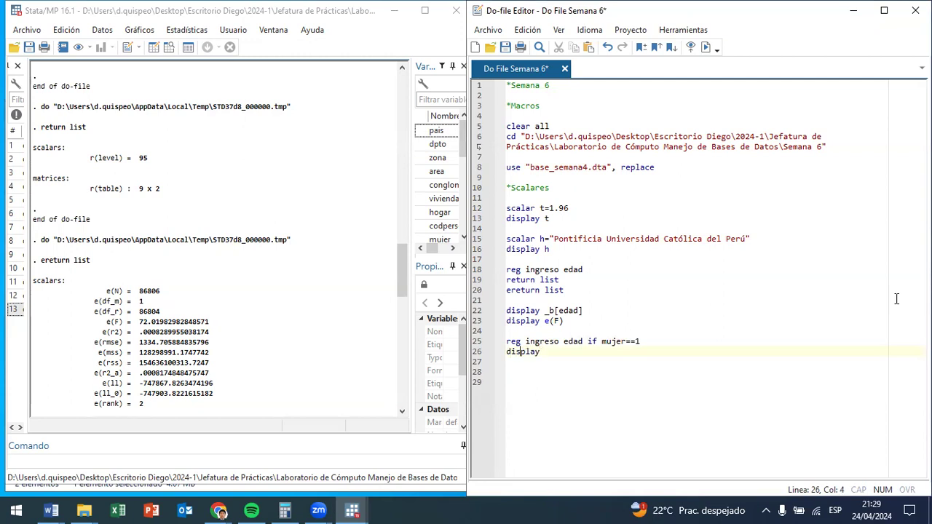
pyautogui.press('End')
# Copy the display _b[edad] line, insert an empty line below it and run the whole do-file.
pyautogui.moveTo(613, 306); pyautogui.dragTo(504, 311)
pyautogui.hotkey('ctrl', 'c')
pyautogui.click(637, 310)
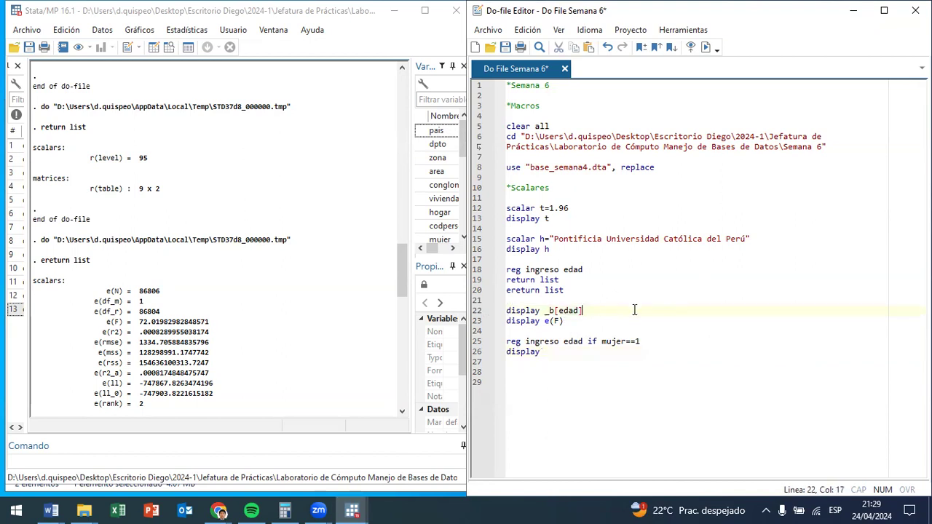
pyautogui.press('Return')
pyautogui.hotkey('ctrl', 'd')
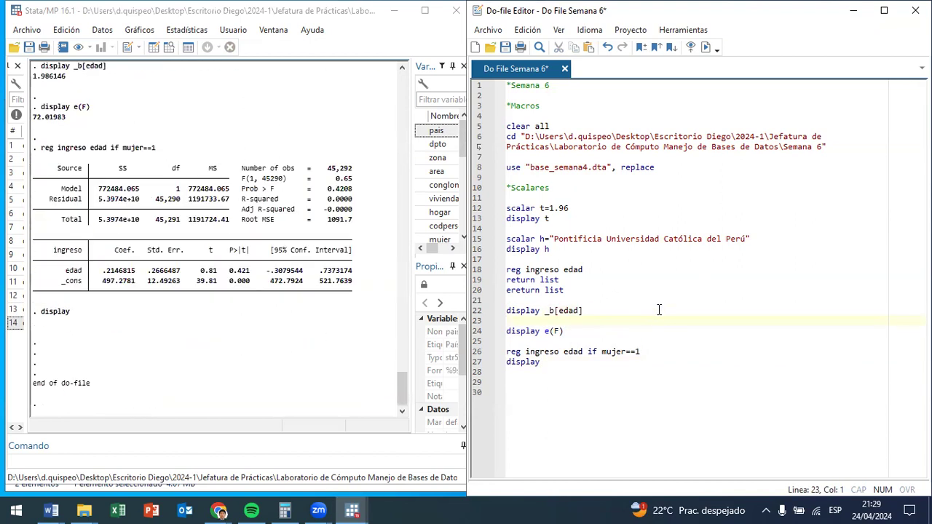
# Duplicate the display _b[edad] command on the empty line beneath it.
pyautogui.moveTo(585, 310); pyautogui.dragTo(505, 311)
pyautogui.click(614, 310)
pyautogui.click(615, 323)
pyautogui.hotkey('ctrl', 'v')
# Change the duplicated command to display _sd[edad] and run that line.
pyautogui.press('Left')
pyautogui.press('Left')
pyautogui.press('Left')
pyautogui.press('Left')
pyautogui.press('Left')
pyautogui.press('Left')
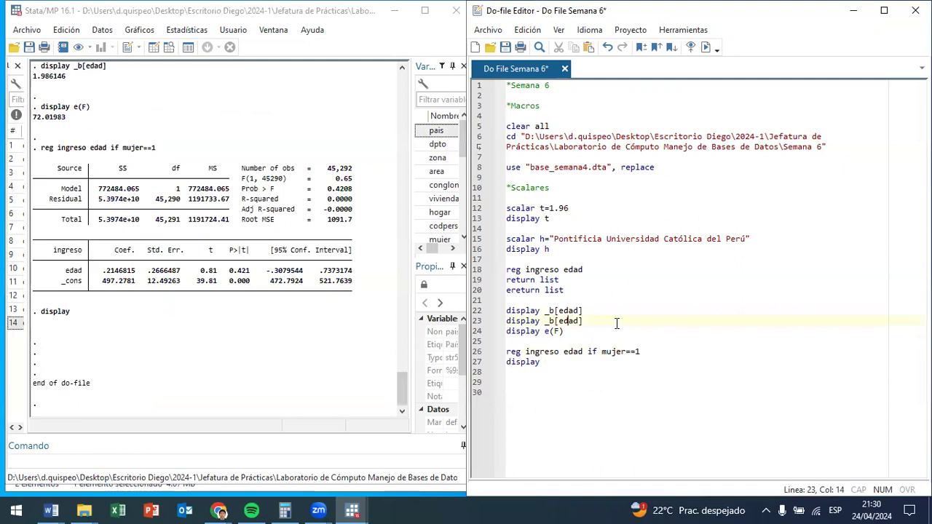
pyautogui.press('BackSpace')
pyautogui.write('sd')
pyautogui.hotkey('shift', 'Left')
pyautogui.hotkey('shift', 'Left')
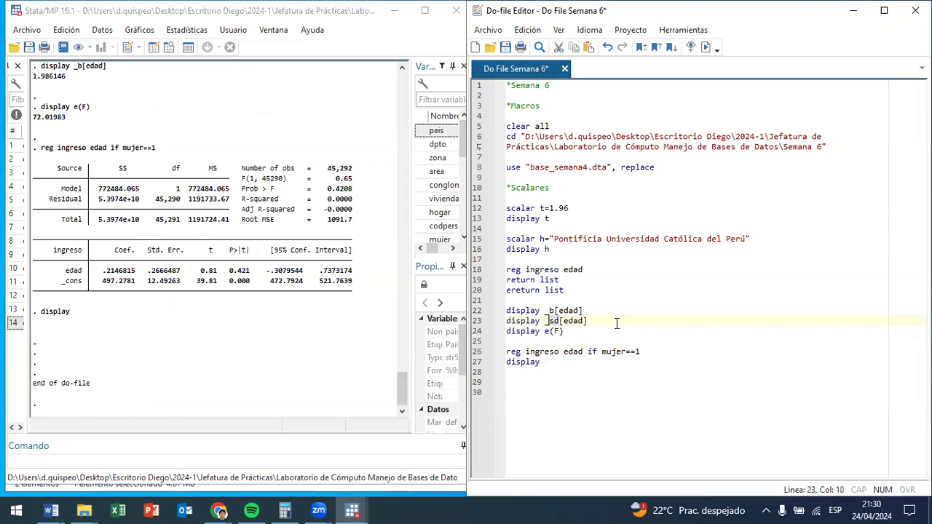
pyautogui.hotkey('ctrl', 'd')
pyautogui.press('Right')
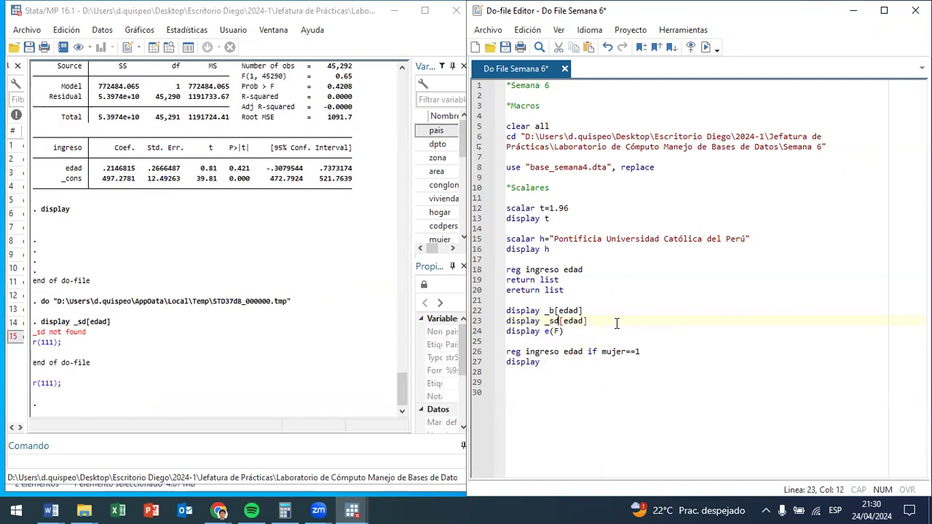
# Test the duplicated command with _s[edad], and correct the term to _se[edad].
pyautogui.press('BackSpace')
pyautogui.hotkey('shift', 'Left')
pyautogui.hotkey('shift', 'Left')
pyautogui.hotkey('ctrl', 'd')
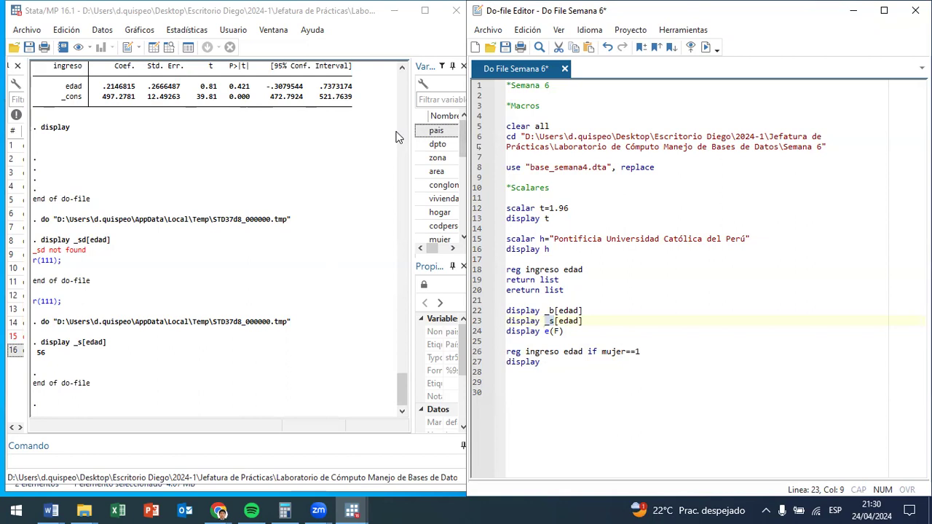
pyautogui.press('Right')
pyautogui.press('Right')
pyautogui.write('e')
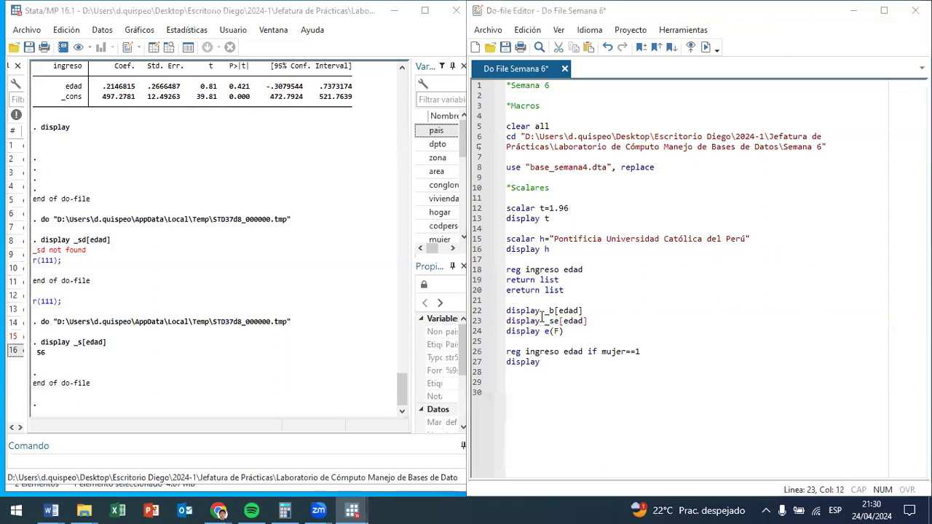
# Rerun the regression for mujer==1 and examine the standard error and 95% confidence limits in the edad row.
pyautogui.click(524, 342)
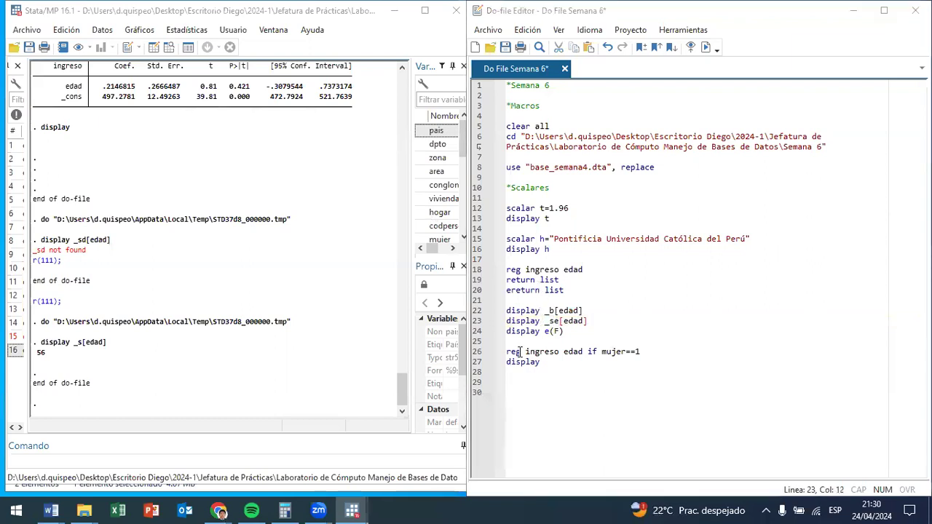
pyautogui.keyDown('shift'); pyautogui.click(615, 352); pyautogui.keyUp('shift')
pyautogui.hotkey('ctrl', 'd')
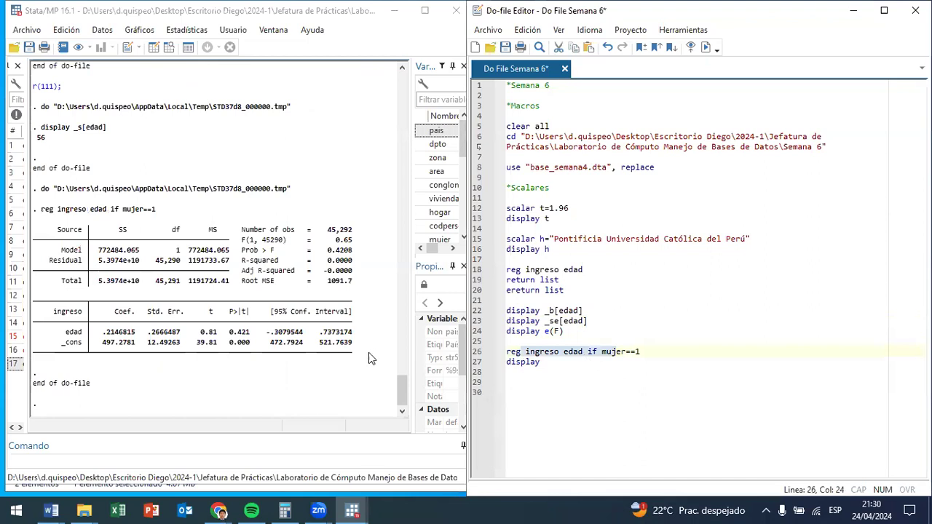
pyautogui.click(583, 359)
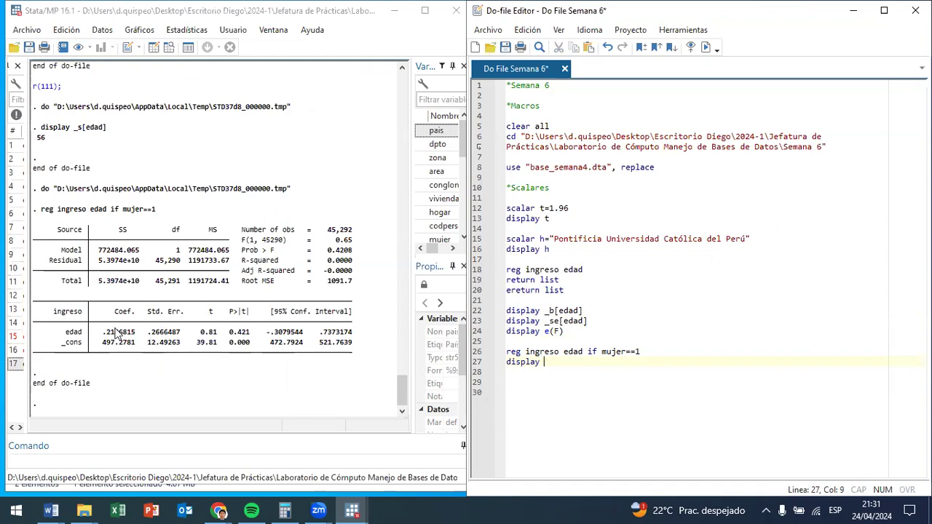
pyautogui.moveTo(102, 332); pyautogui.dragTo(184, 333)
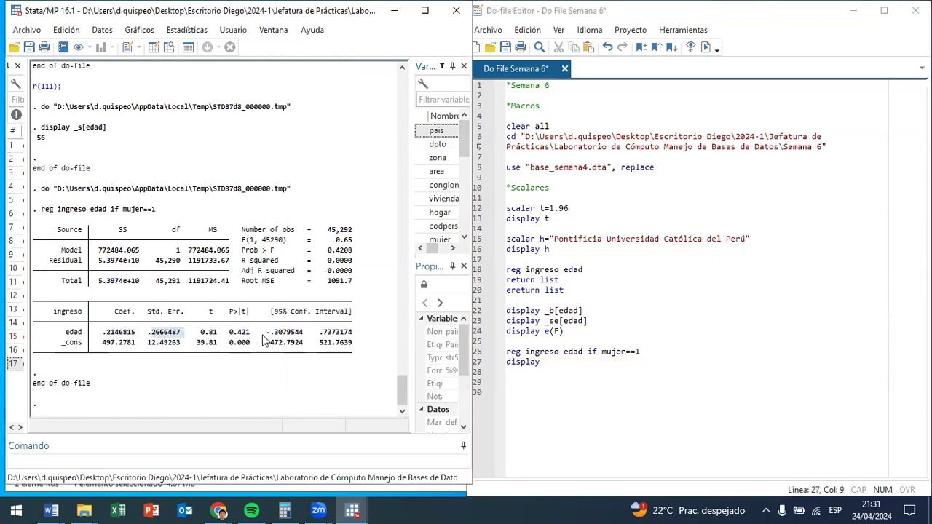
pyautogui.moveTo(267, 332)
pyautogui.mouseDown()
pyautogui.moveTo(304, 333)
pyautogui.moveTo(279, 333)
pyautogui.mouseUp()
pyautogui.moveTo(332, 345); pyautogui.dragTo(355, 335)
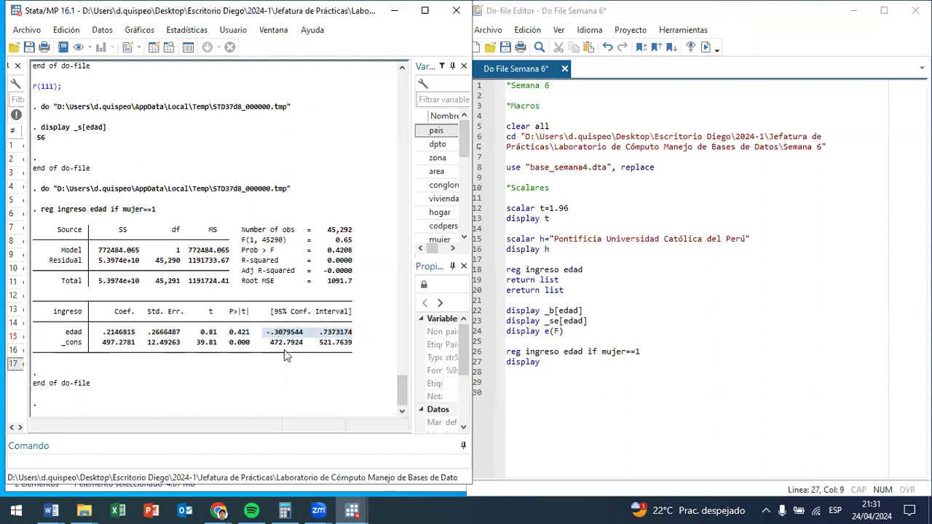
# Add the coefficient term _b[edad] to the display command below the conditional regression.
pyautogui.click(556, 362)
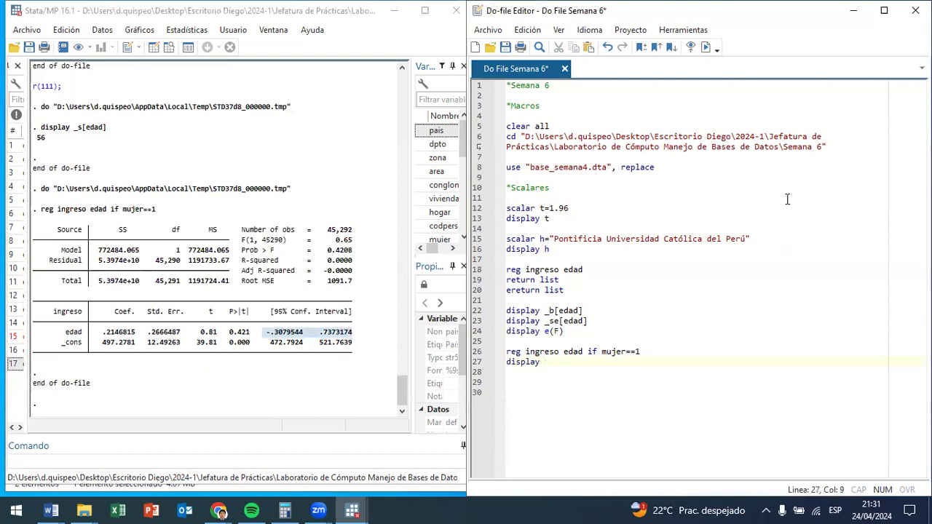
pyautogui.write('_')
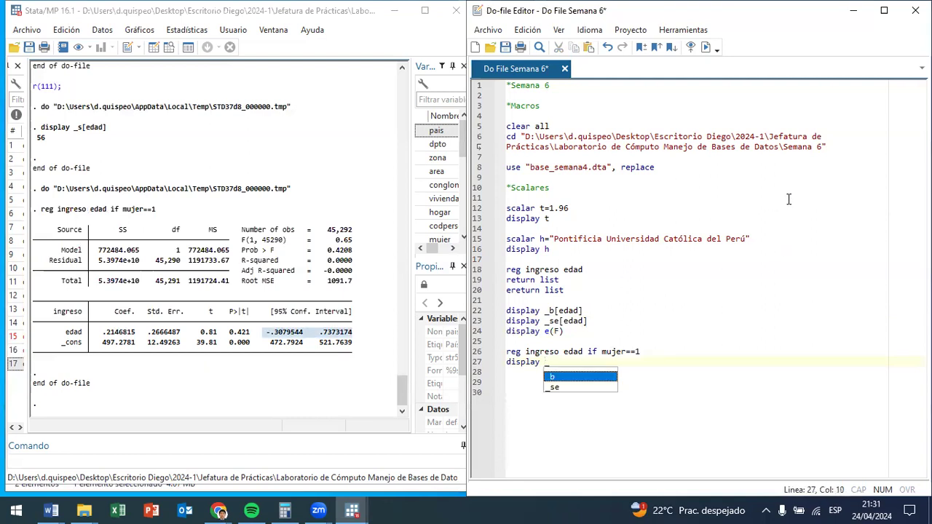
pyautogui.write('b[')
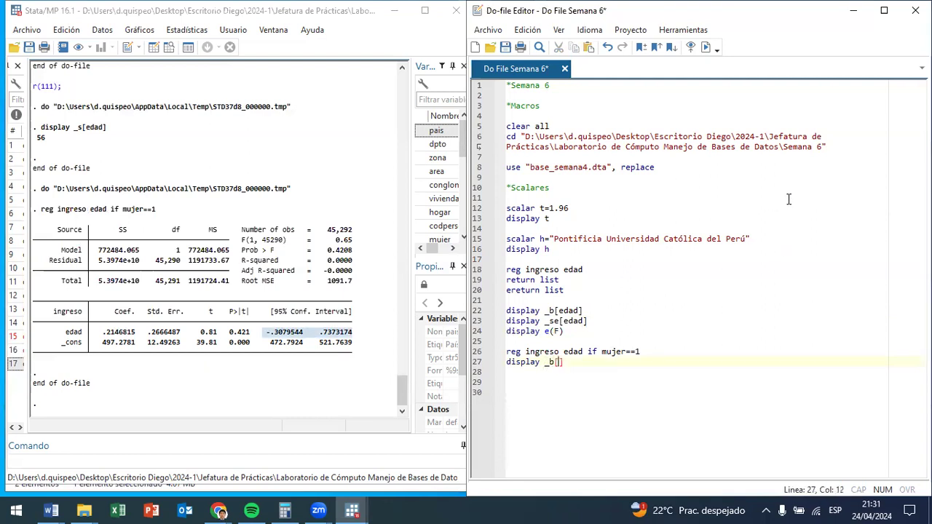
pyautogui.write('edad]')
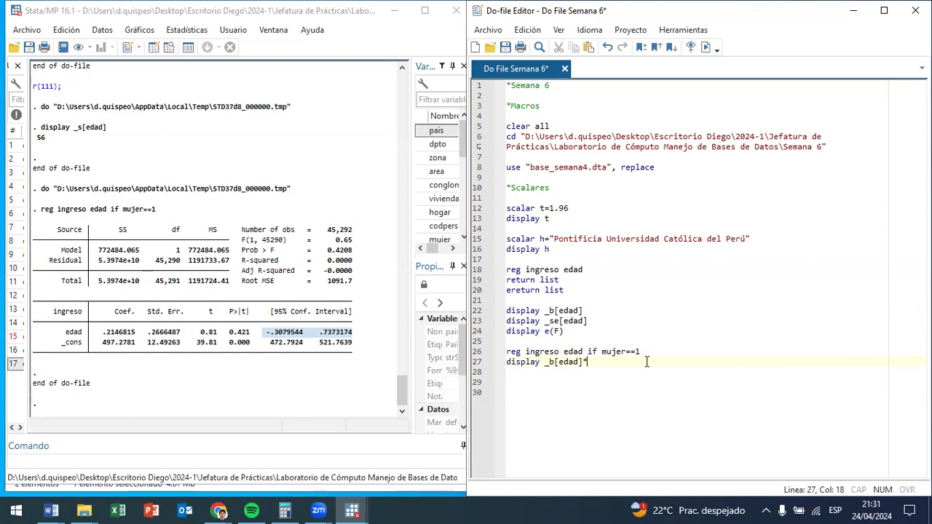
# Extend the display expression with "+t*_se[edad]", using the scalar t defined as 1.96, to compute the upper confidence limit.
pyautogui.click(576, 211)
pyautogui.hotkey('shift', 'Left')
pyautogui.hotkey('shift', 'Left')
pyautogui.hotkey('shift', 'Left')
pyautogui.hotkey('shift', 'Left')
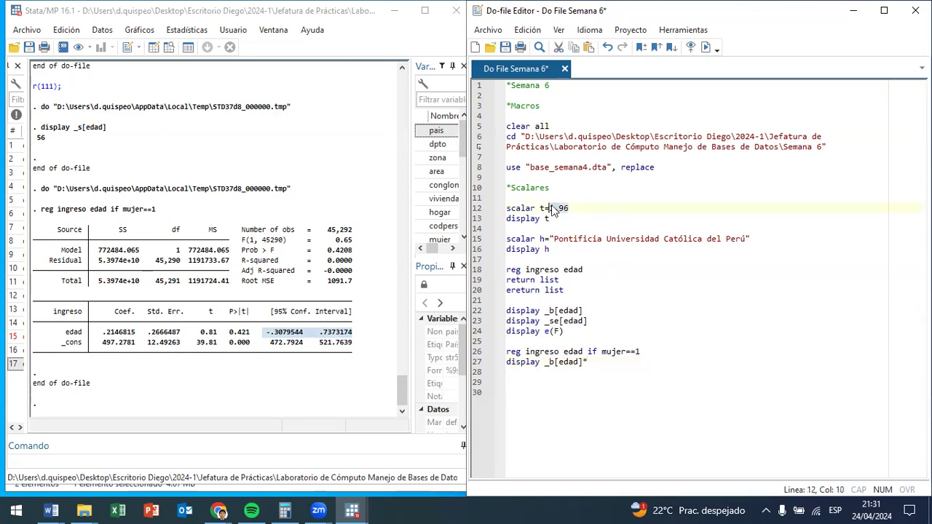
pyautogui.click(603, 362)
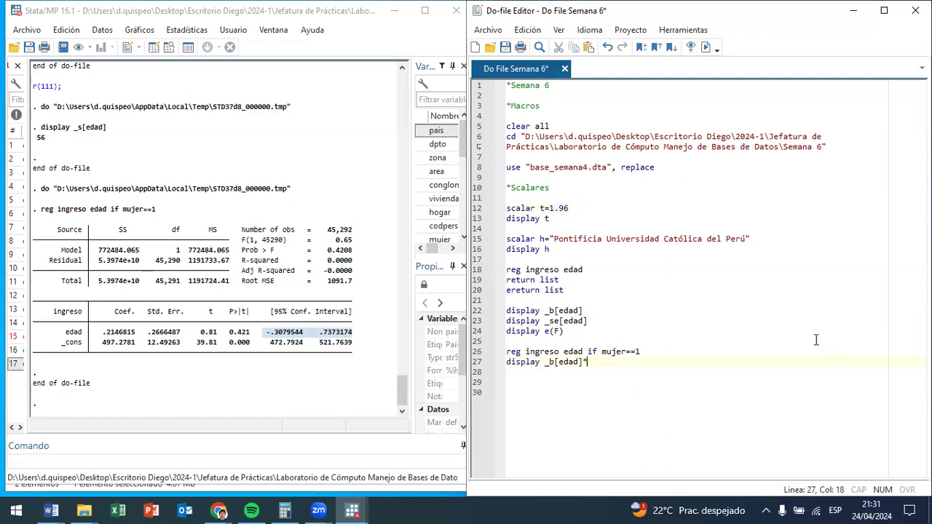
pyautogui.press('BackSpace')
pyautogui.write('+t*_se')
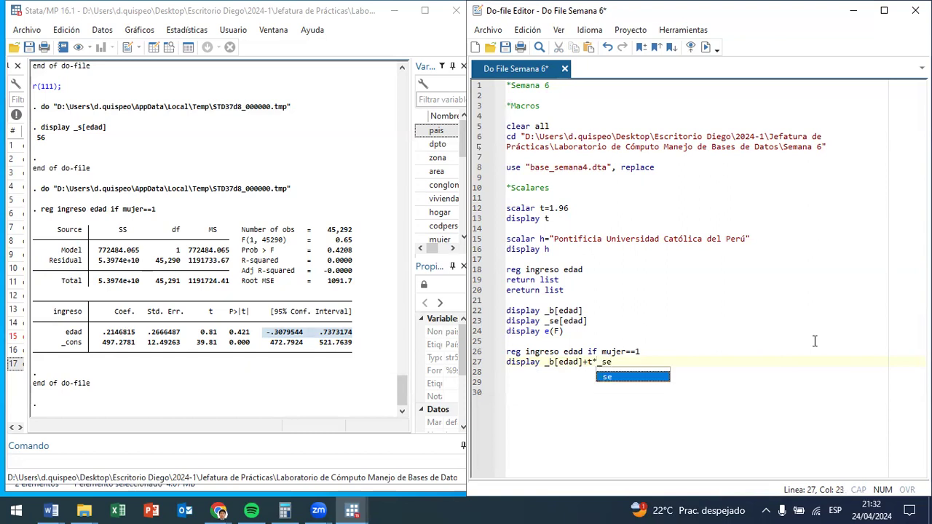
pyautogui.write('[')
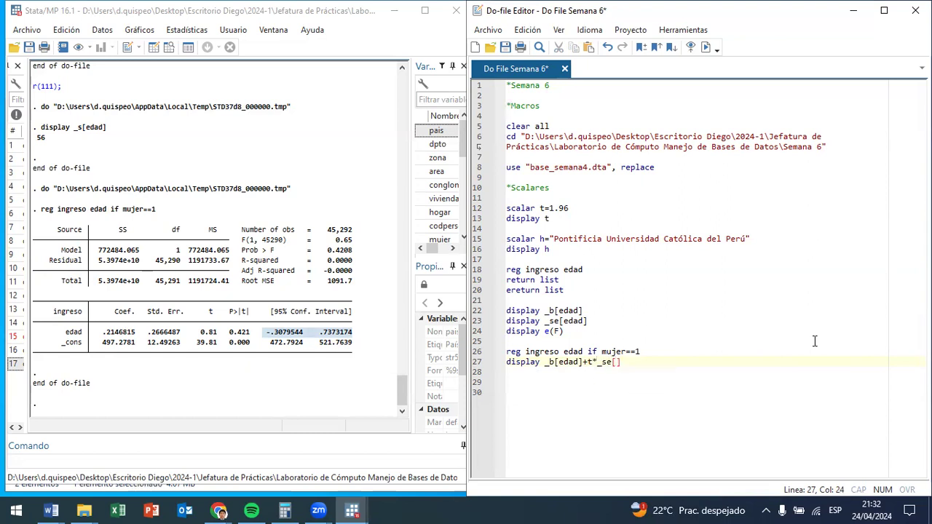
pyautogui.write('edad')
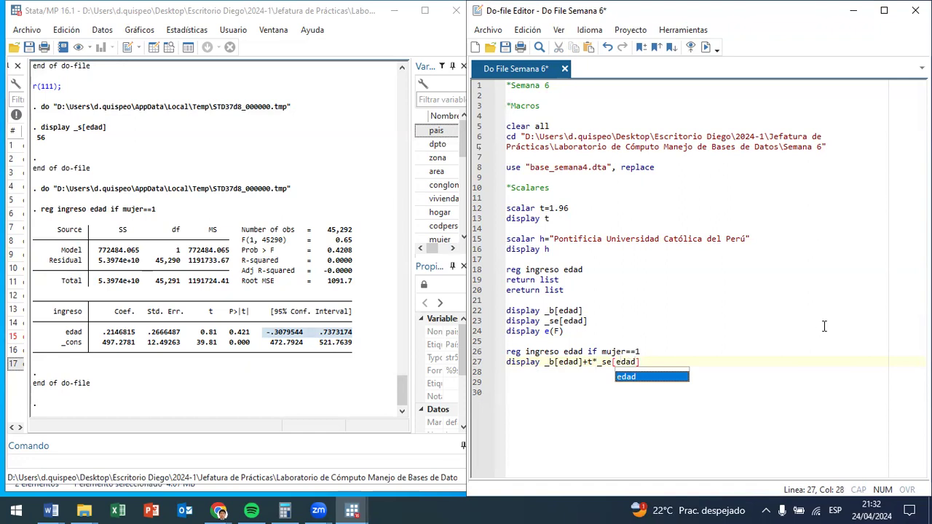
# Duplicate the display _b[edad]+t*_se[edad] command on the next line below the conditional regression.
pyautogui.press('Home')
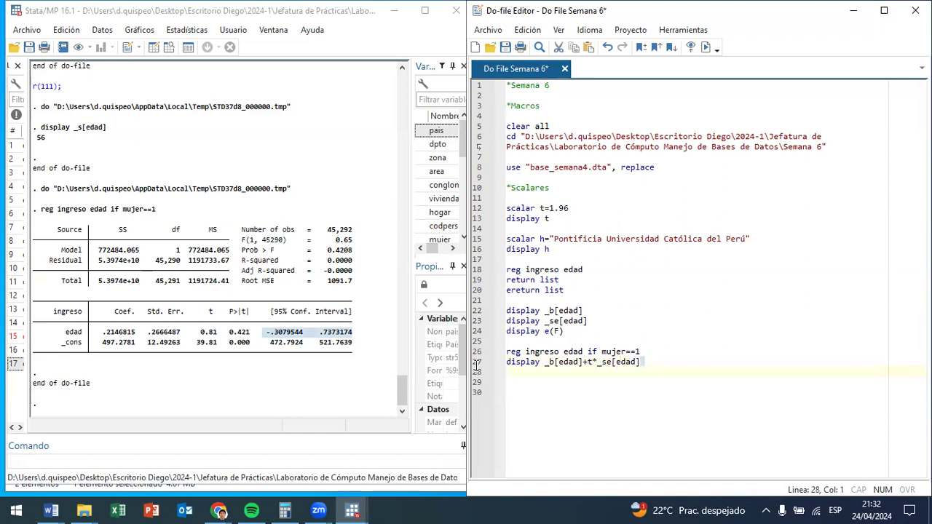
pyautogui.hotkey('shift', 'End')
pyautogui.hotkey('ctrl', 'c')
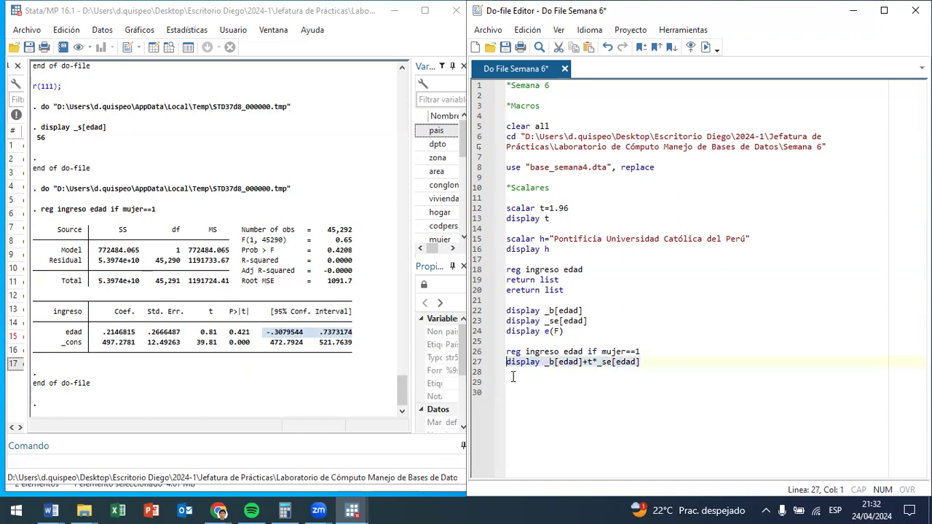
pyautogui.click(650, 350)
pyautogui.press('Return')
pyautogui.hotkey('ctrl', 'v')
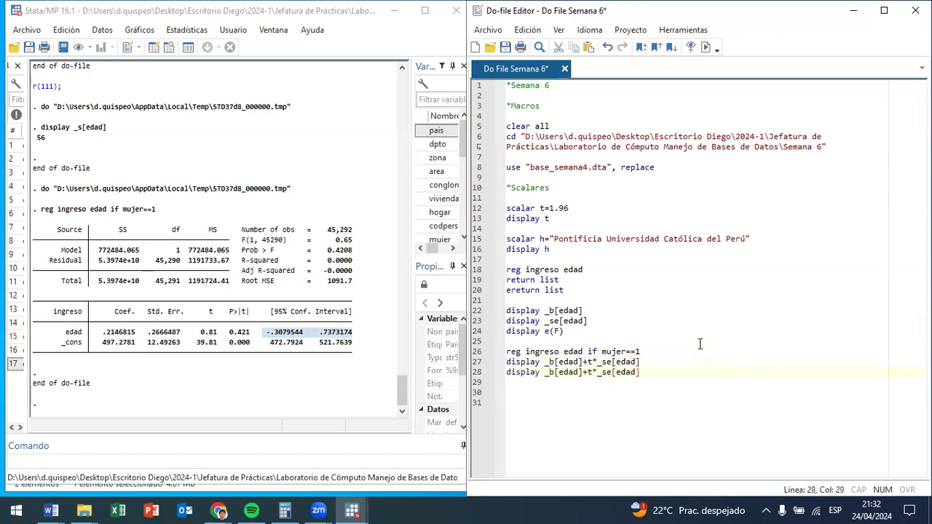
# Change the duplicated command to display _b[edad]-t*_se[edad] for the lower confidence limit, and run both display commands.
pyautogui.click(586, 372)
pyautogui.press('BackSpace')
pyautogui.write('-')
pyautogui.click(266, 332)
pyautogui.moveTo(263, 333); pyautogui.dragTo(366, 337)
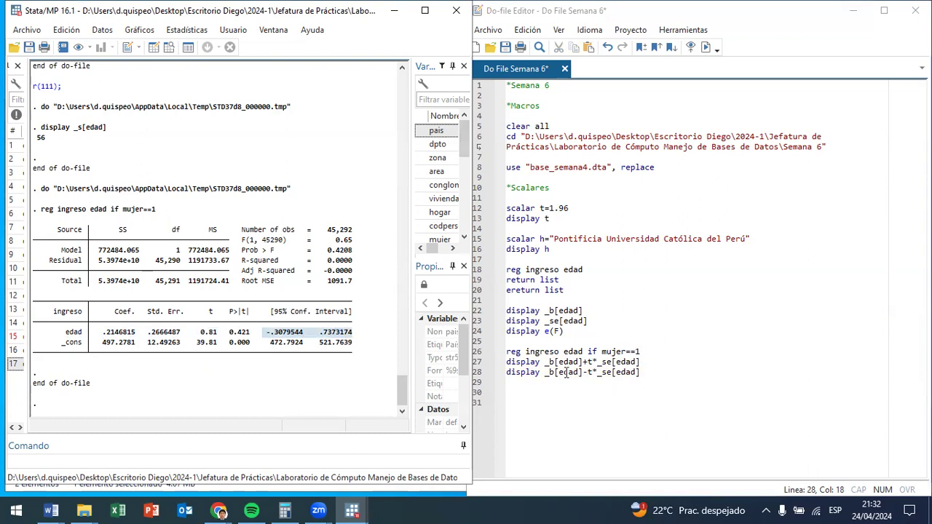
pyautogui.moveTo(644, 353); pyautogui.dragTo(569, 372)
pyautogui.hotkey('ctrl', 'd')
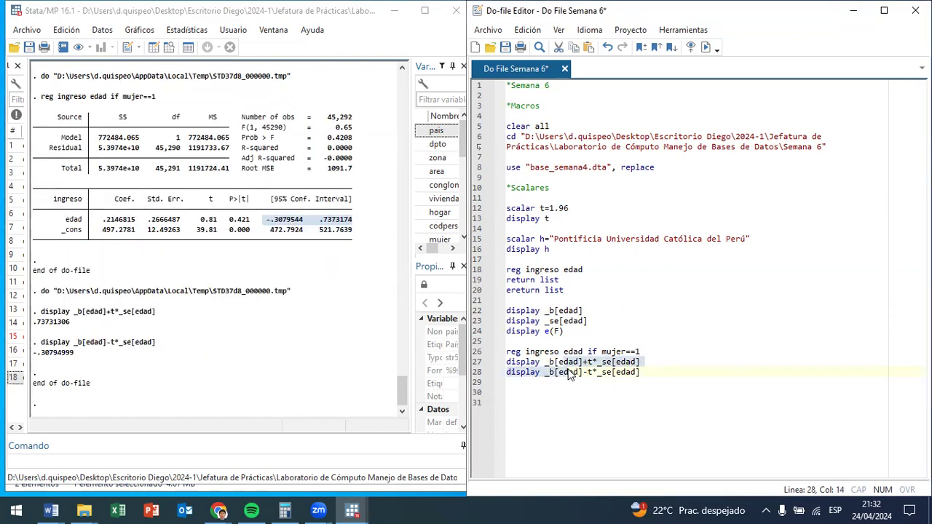
# Compare the two displayed results with the 95% confidence limits in the edad row of the regression table.
pyautogui.click(304, 241)
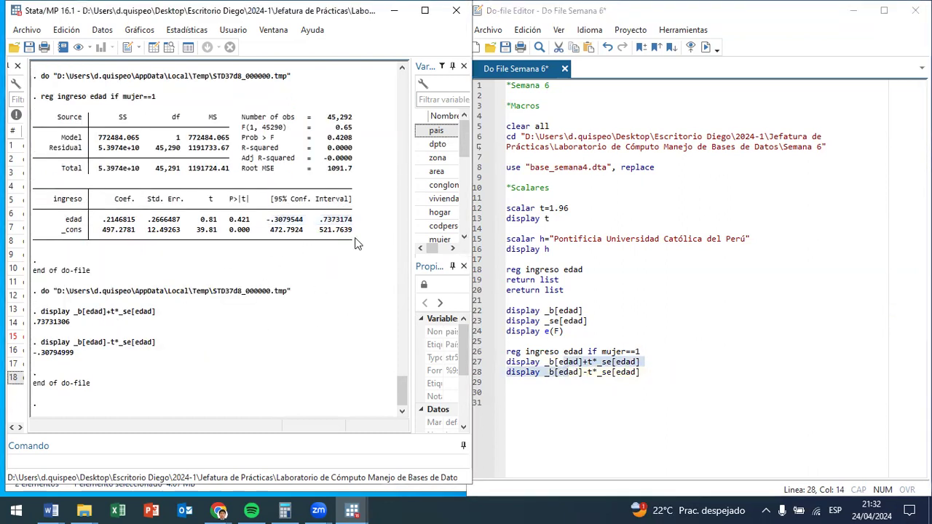
pyautogui.moveTo(320, 219); pyautogui.dragTo(352, 219)
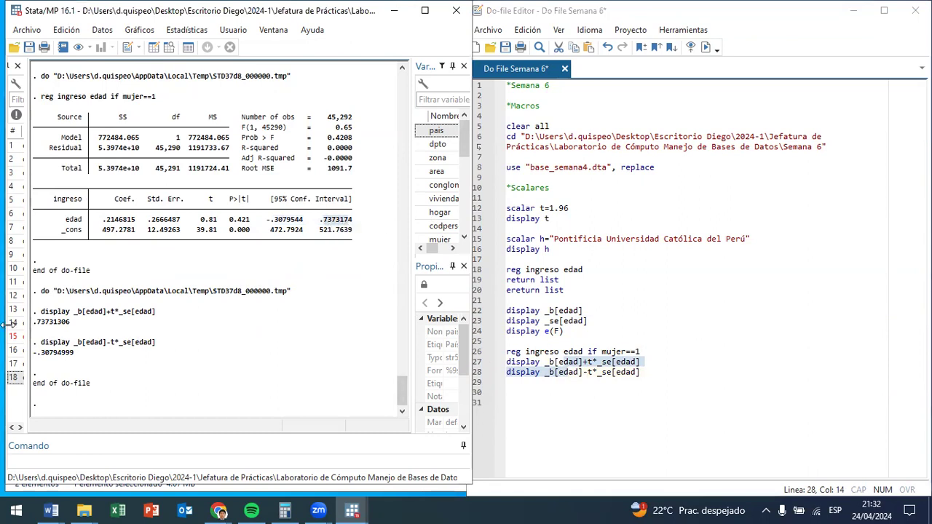
pyautogui.moveTo(35, 321); pyautogui.dragTo(65, 323)
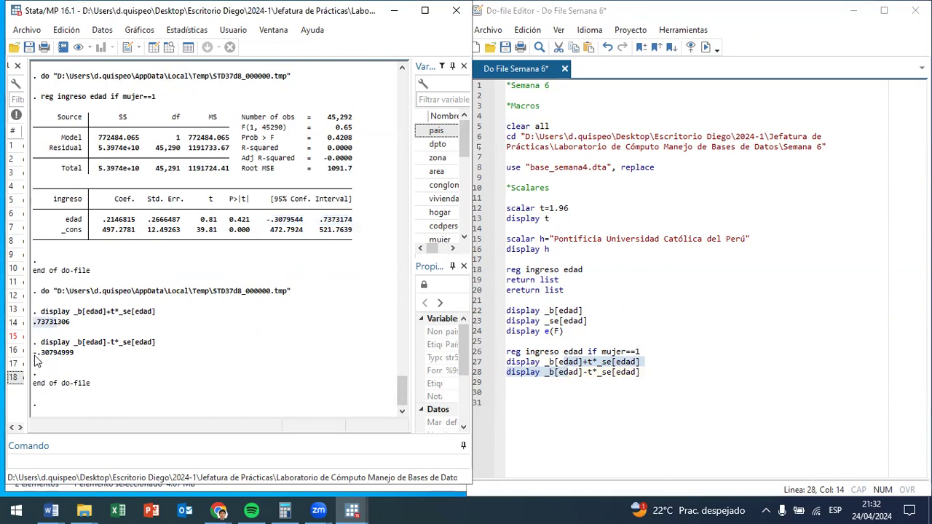
pyautogui.moveTo(33, 353); pyautogui.dragTo(72, 354)
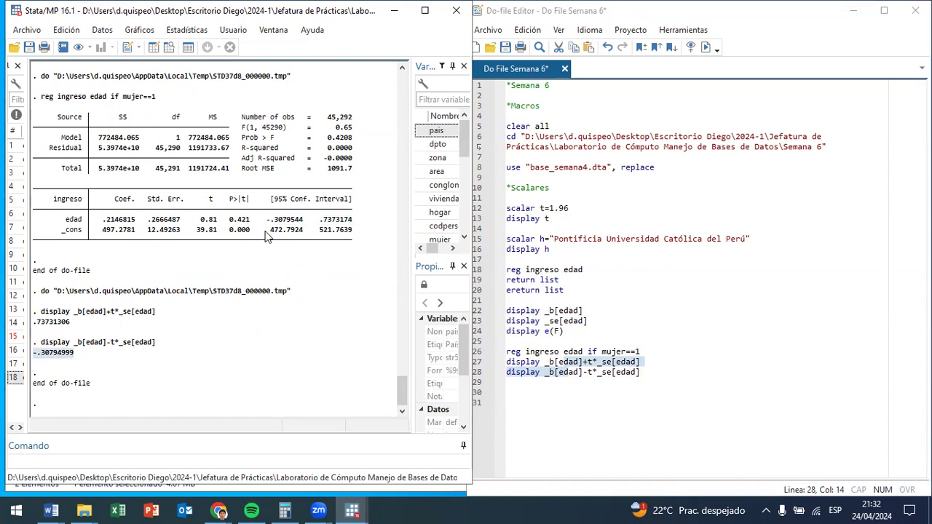
pyautogui.moveTo(271, 220); pyautogui.dragTo(307, 230)
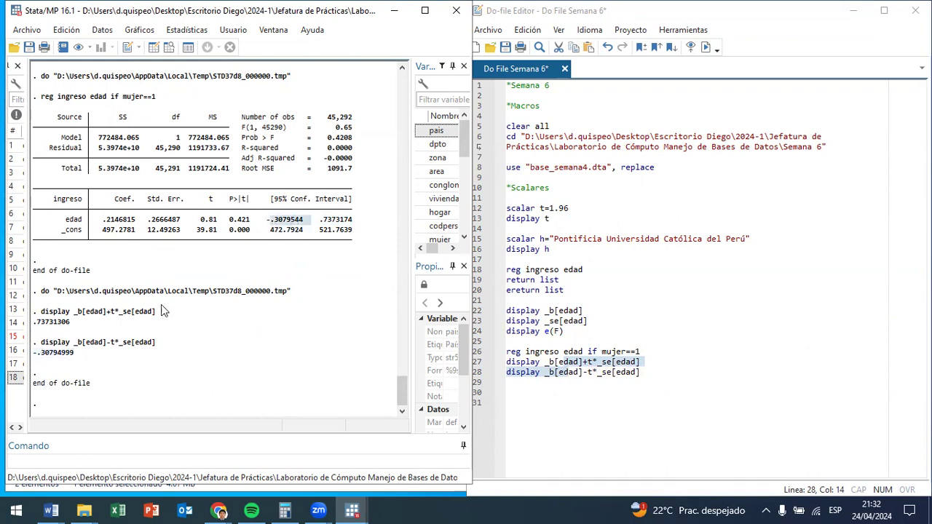
# Review the conditional regression and match each display expression to its upper or lower confidence limit in the edad row.
pyautogui.click(574, 372)
pyautogui.hotkey('shift', 'Up')
pyautogui.hotkey('shift', 'Up')
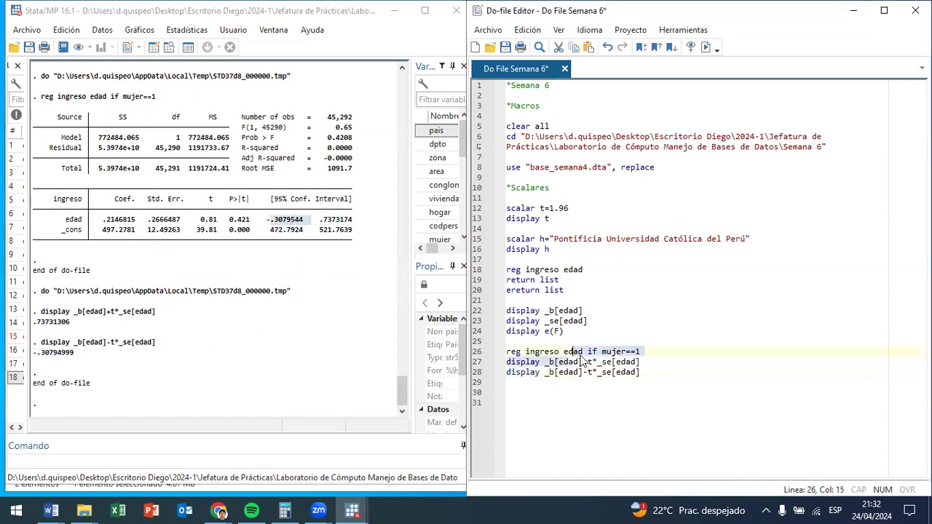
pyautogui.click(557, 332)
pyautogui.moveTo(517, 352); pyautogui.dragTo(632, 352)
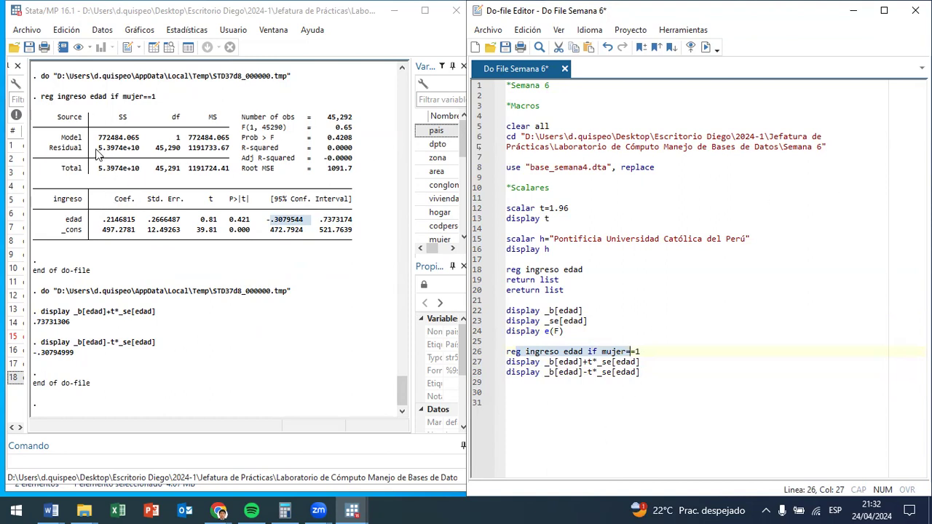
pyautogui.moveTo(652, 358); pyautogui.dragTo(631, 375)
pyautogui.click(576, 372)
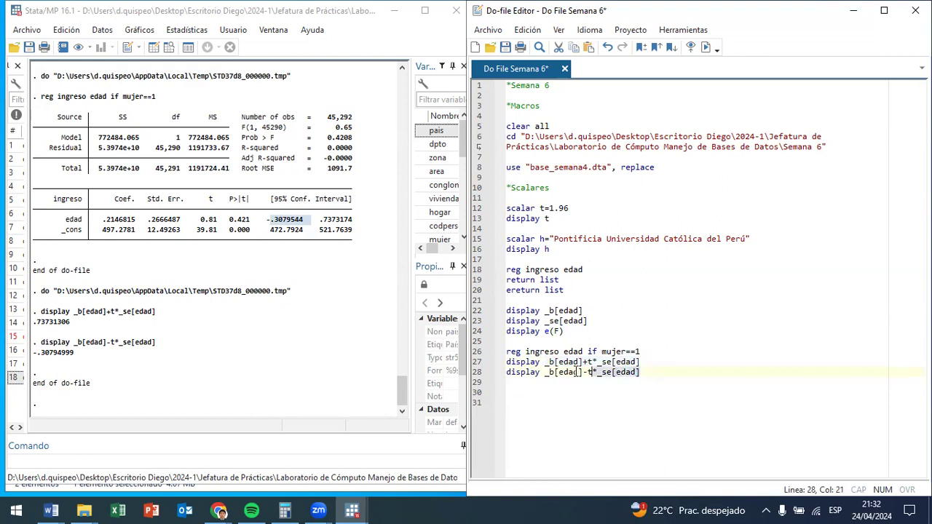
pyautogui.moveTo(641, 361); pyautogui.dragTo(544, 363)
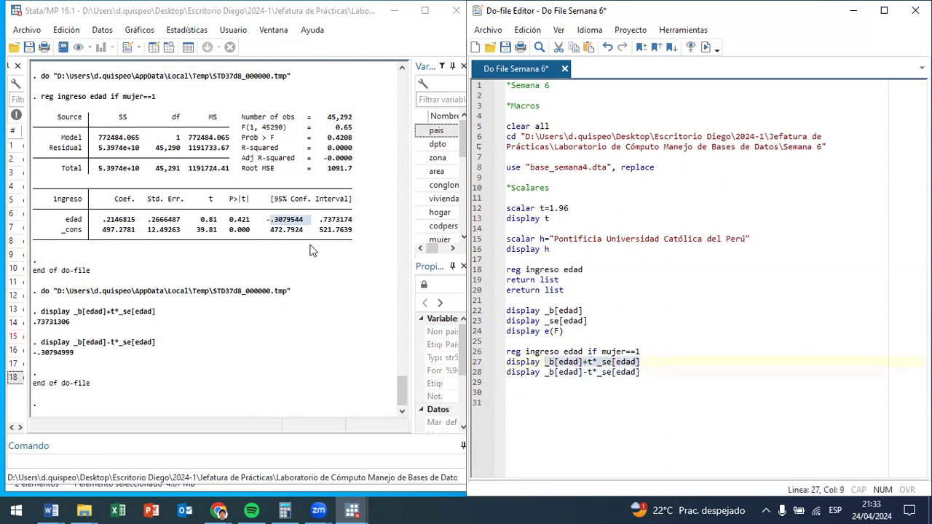
pyautogui.doubleClick(348, 220)
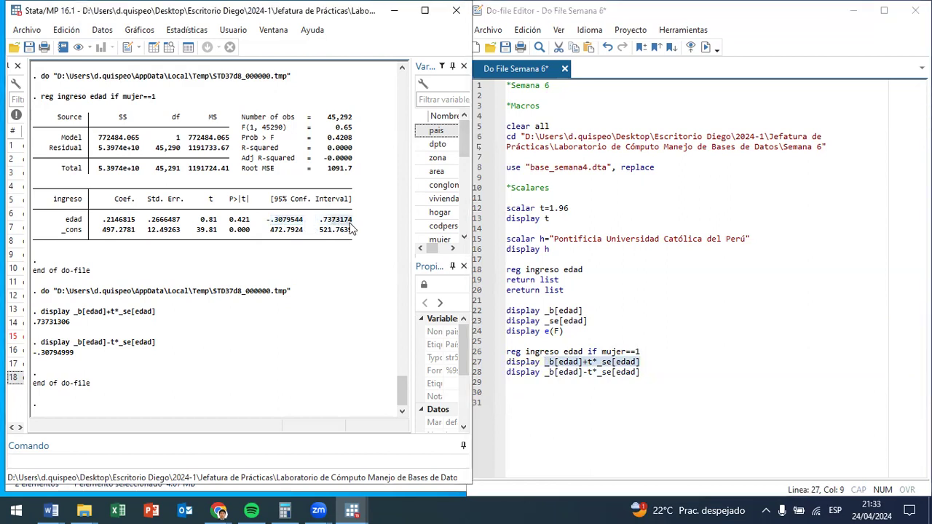
pyautogui.click(619, 373)
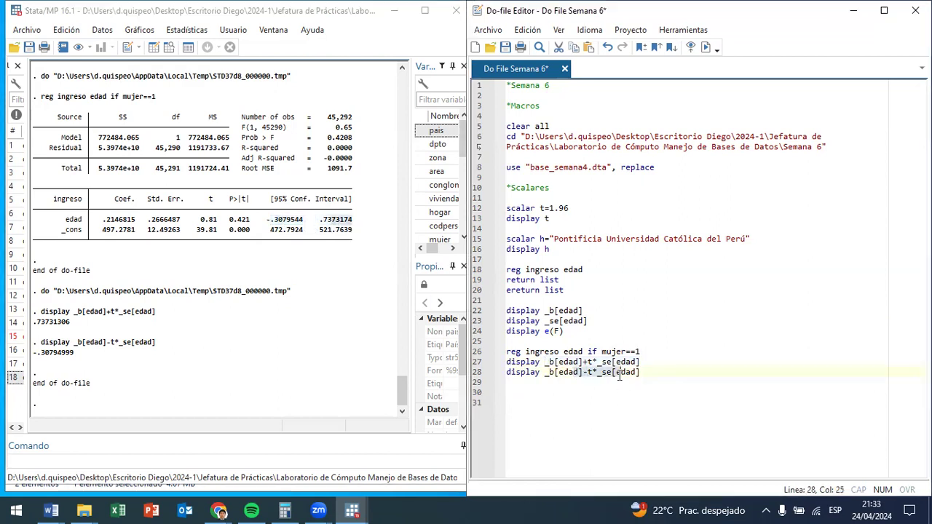
pyautogui.doubleClick(279, 221)
pyautogui.doubleClick(282, 222)
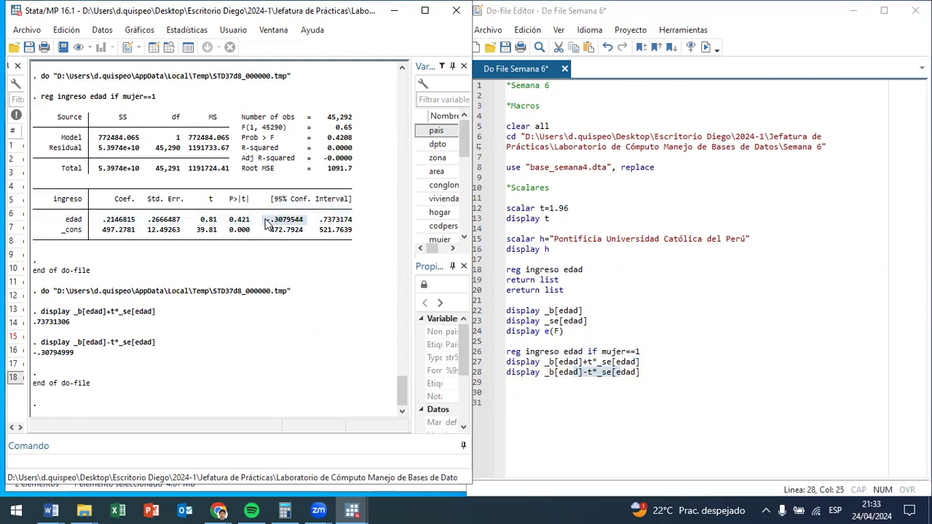
# Add a separate display command below the confidence-limit lines, using the literal edad coefficient .2146815 from the regression table.
pyautogui.click(673, 393)
pyautogui.click(663, 371)
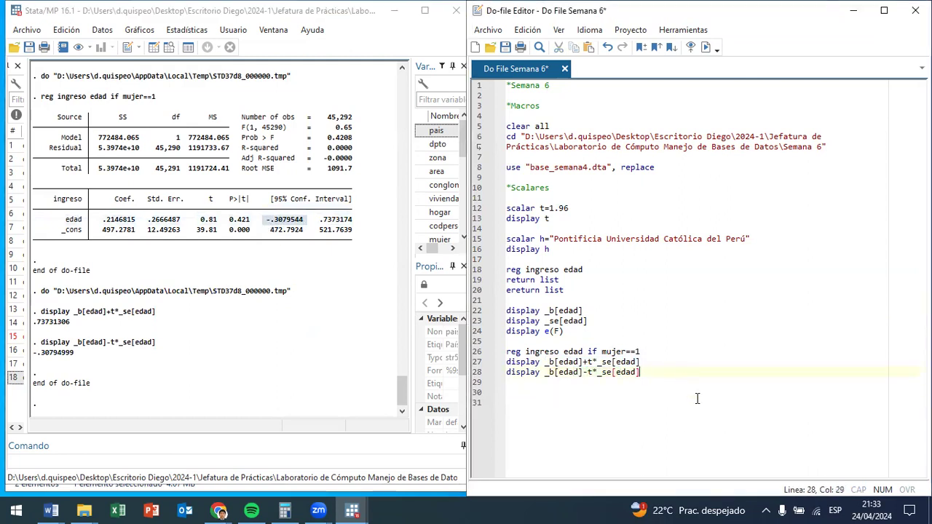
pyautogui.press('Return')
pyautogui.press('Return')
pyautogui.write('display')
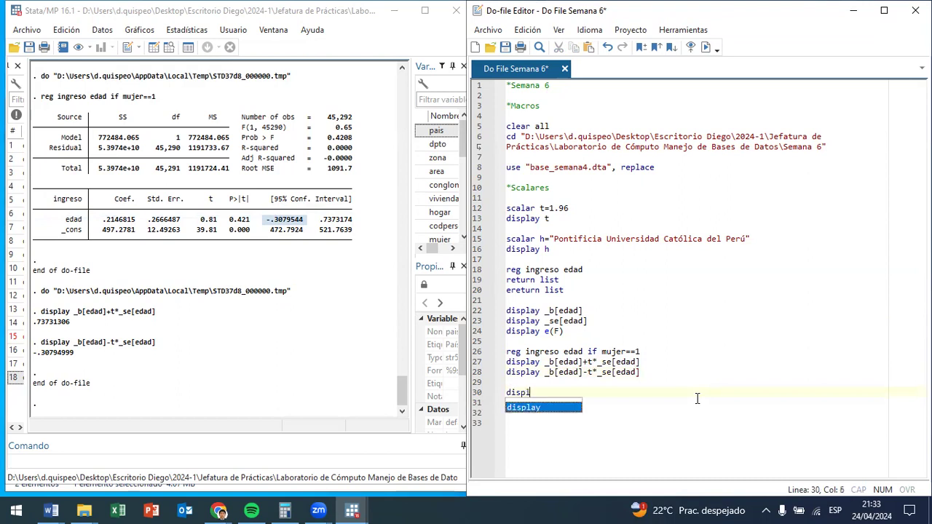
pyautogui.moveTo(103, 221); pyautogui.dragTo(141, 223)
pyautogui.hotkey('ctrl', 'c')
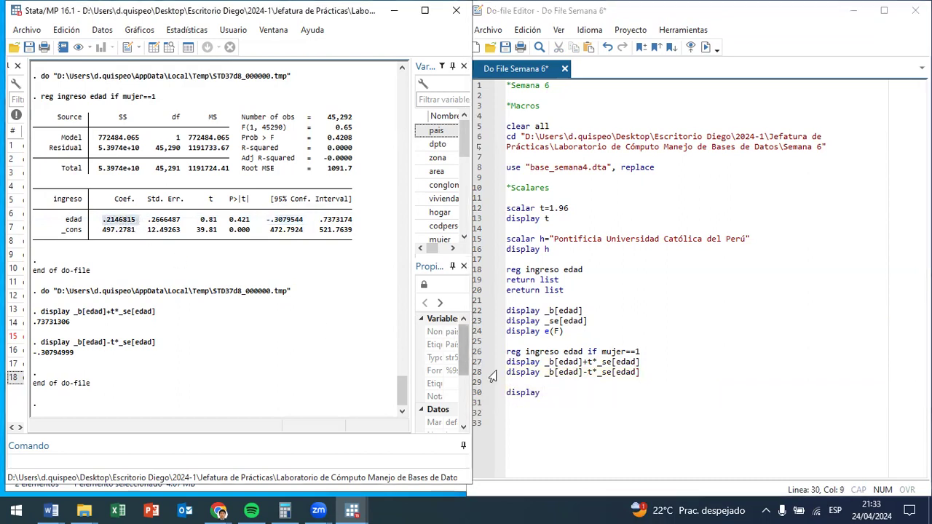
pyautogui.click(562, 392)
pyautogui.hotkey('ctrl', 'v')
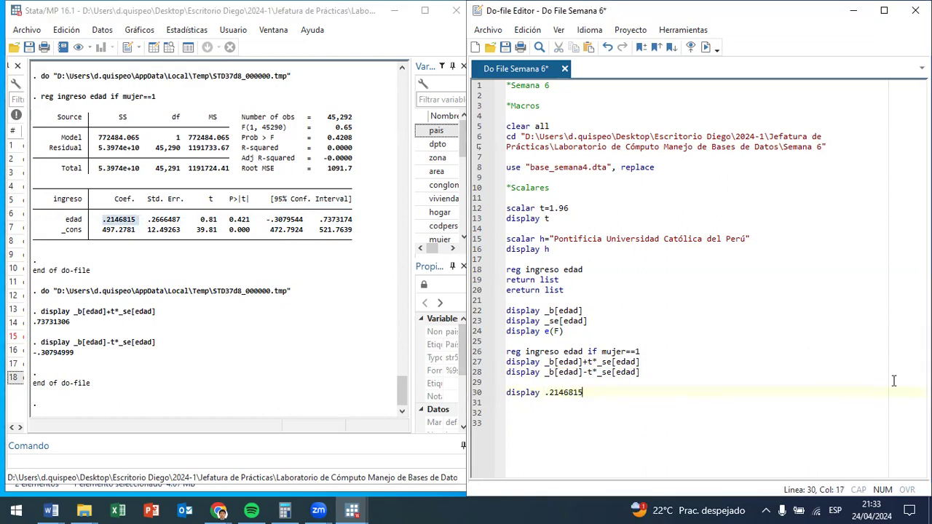
# Extend the literal display command with "+1.96*.2666487", taking the standard error from the edad row.
pyautogui.moveTo(570, 213); pyautogui.dragTo(548, 211)
pyautogui.hotkey('ctrl', 'c')
pyautogui.click(589, 395)
pyautogui.hotkey('ctrl', 'v')
pyautogui.write('*')
pyautogui.moveTo(196, 220); pyautogui.dragTo(149, 226)
pyautogui.click(615, 392)
pyautogui.hotkey('ctrl', 'v')
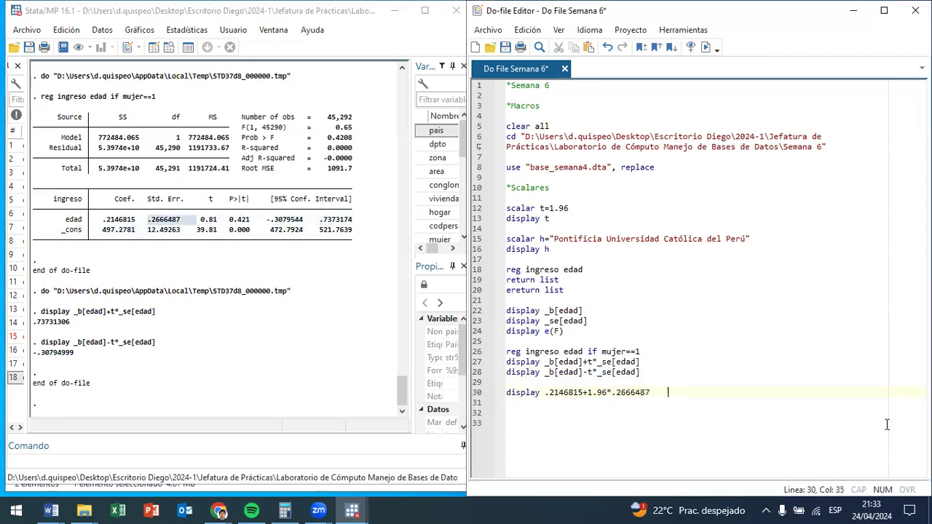
# Add a second literal command, display .2146815-1.96*.2666487, on the line below for the lower limit.
pyautogui.press('Return')
pyautogui.write('display')
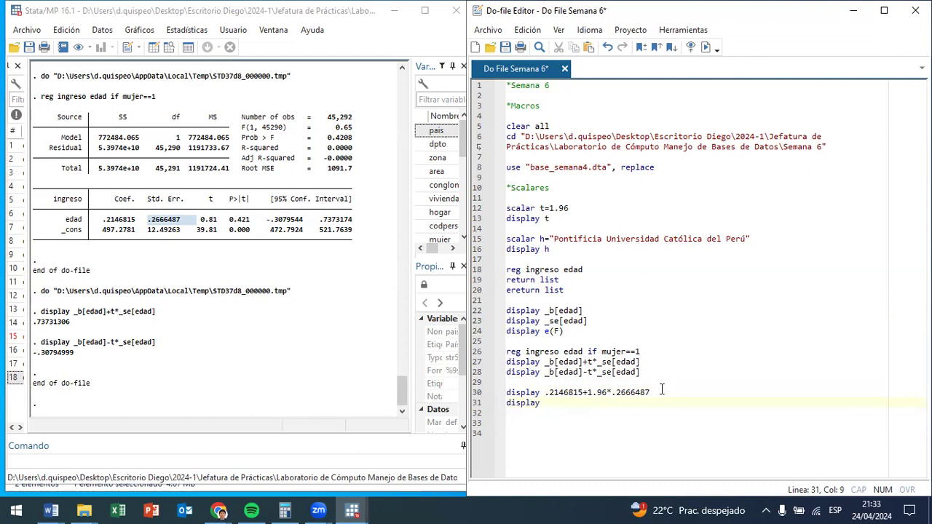
pyautogui.moveTo(658, 393); pyautogui.dragTo(544, 393)
pyautogui.hotkey('ctrl', 'c')
pyautogui.click(560, 402)
pyautogui.hotkey('ctrl', 'v')
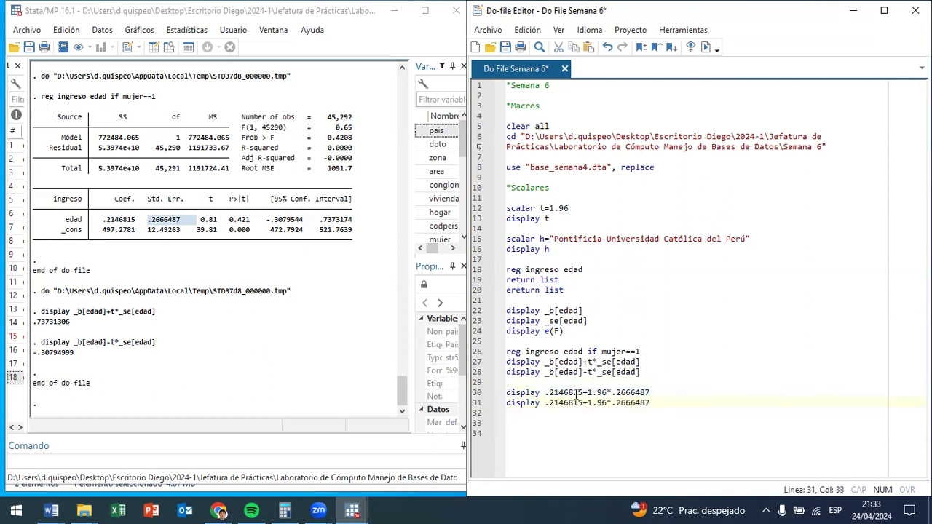
pyautogui.click(583, 399)
pyautogui.press('BackSpace')
pyautogui.write('-')
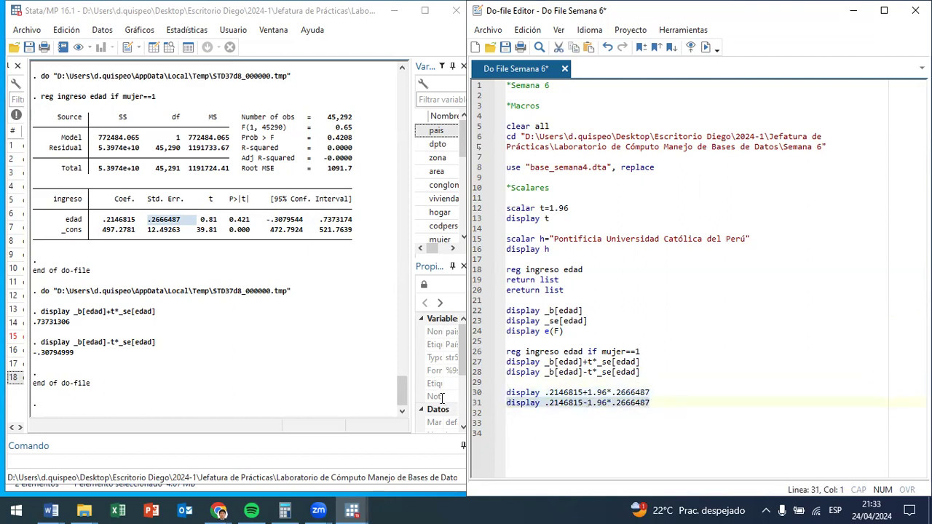
# Compare the literal display lines with the _b[edad] and _se[edad] versions, and delete the two literal lines from the do-file.
pyautogui.press('Home')
pyautogui.hotkey('shift', 'Up')
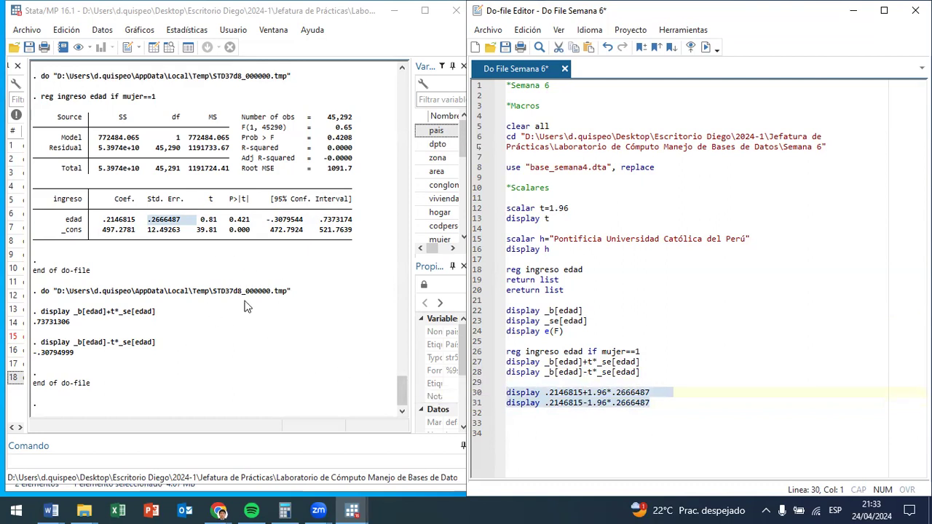
pyautogui.moveTo(640, 371); pyautogui.dragTo(471, 361)
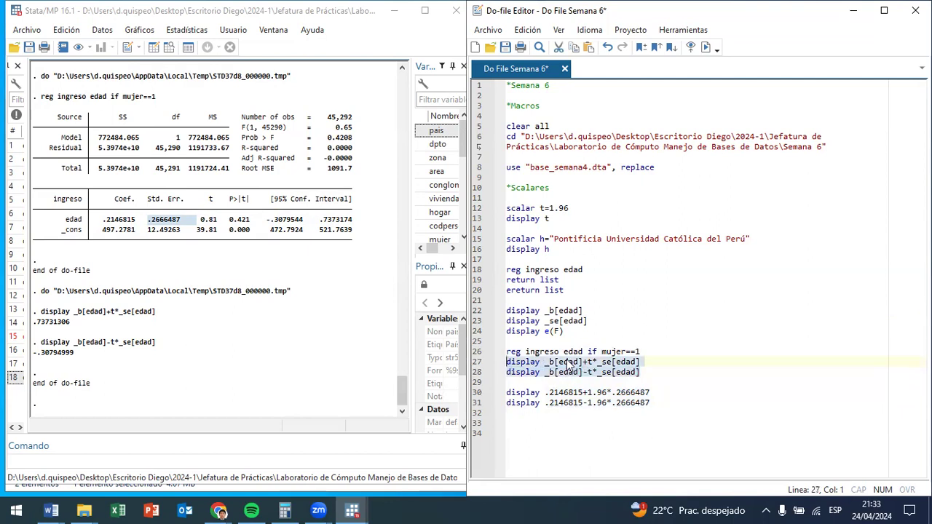
pyautogui.moveTo(508, 352); pyautogui.dragTo(652, 353)
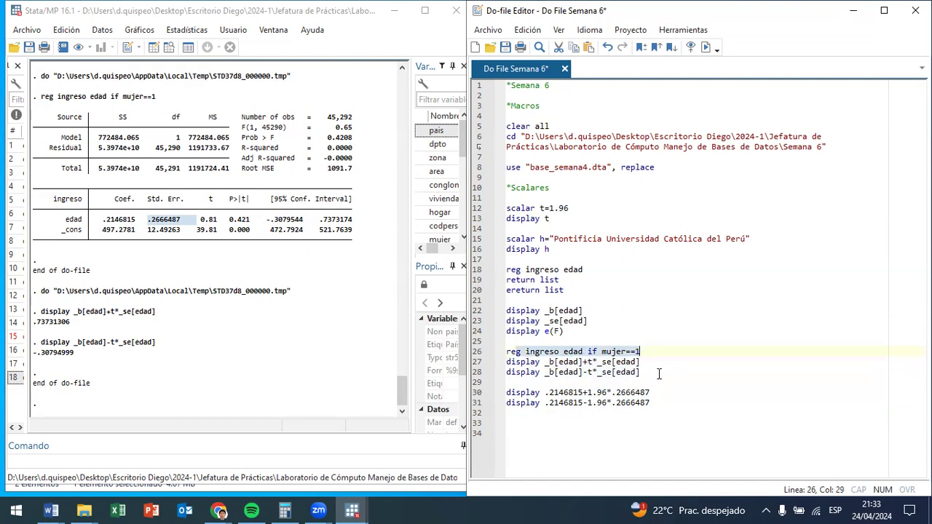
pyautogui.moveTo(640, 372); pyautogui.dragTo(488, 360)
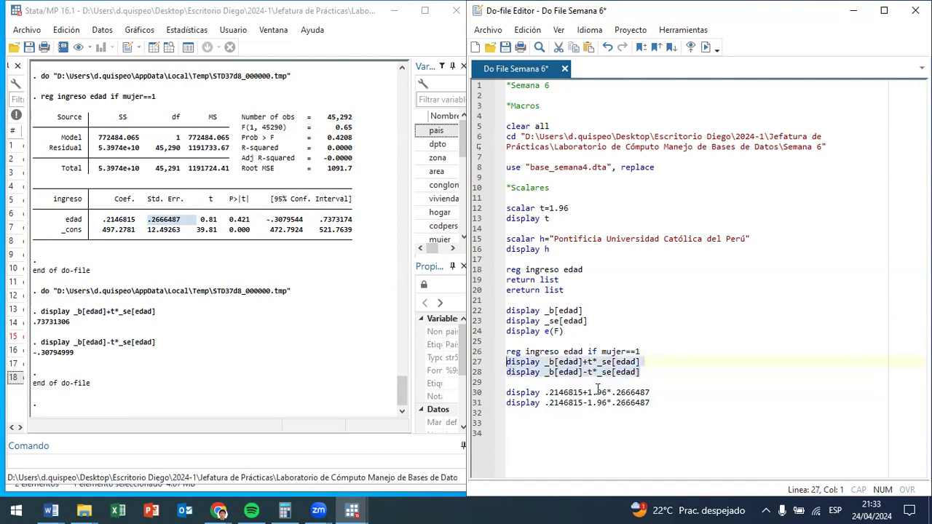
pyautogui.moveTo(656, 404); pyautogui.dragTo(502, 391)
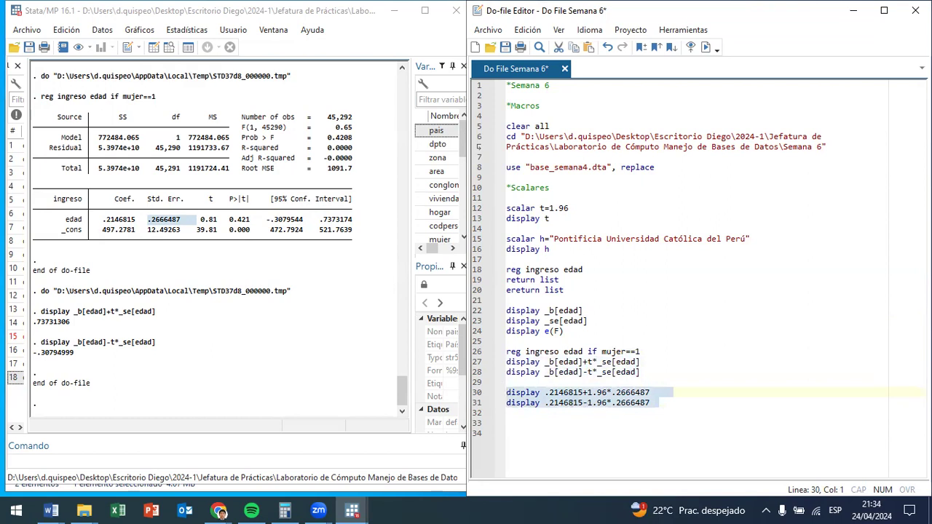
pyautogui.press('Delete')
pyautogui.press('BackSpace')
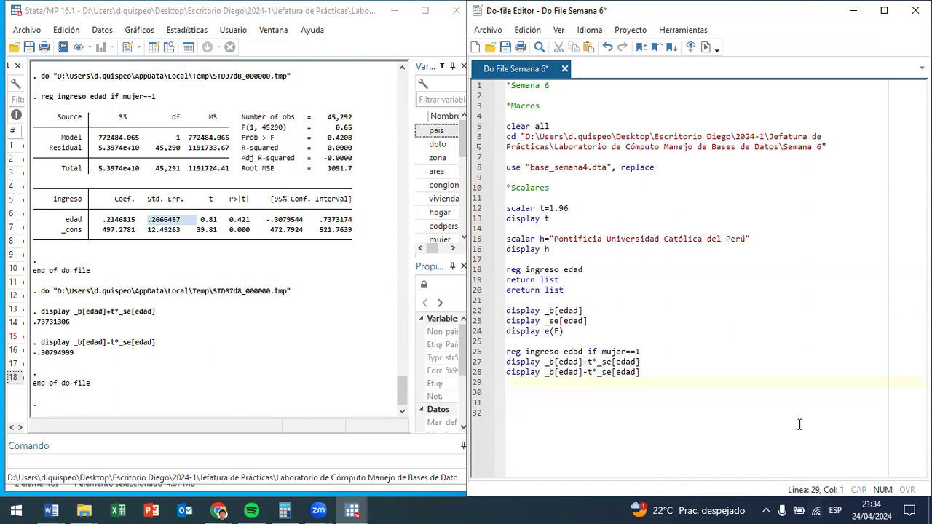
# Add a "*Global" comment heading below the confidence-limit commands, separated by a blank line.
pyautogui.press('Return')
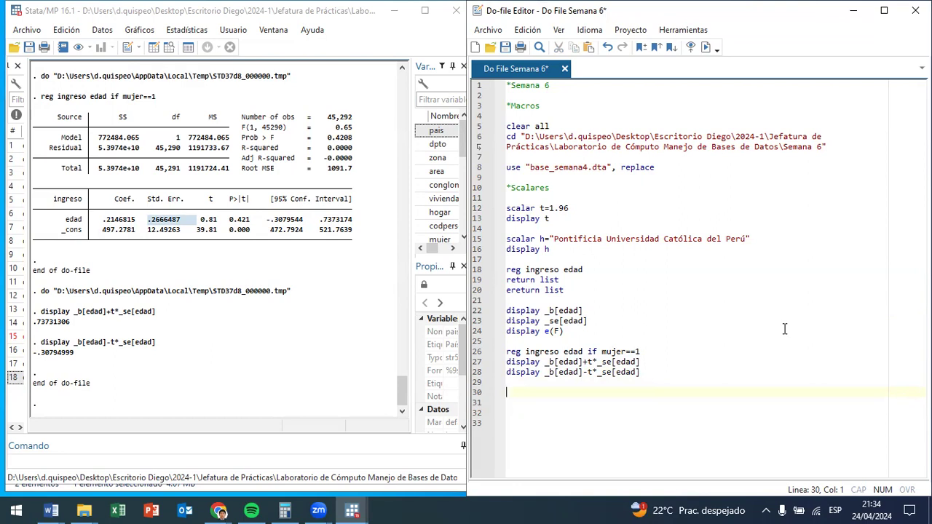
pyautogui.write('*Clobal')
pyautogui.press('Return')
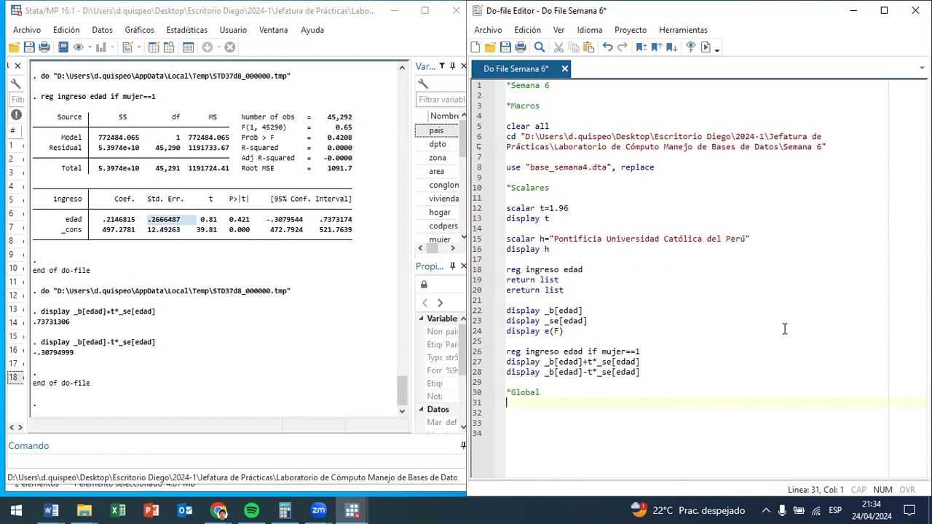
# Define a global macro with "global a 100" under the Global heading, run it, and start a new line below.
pyautogui.write('global a')
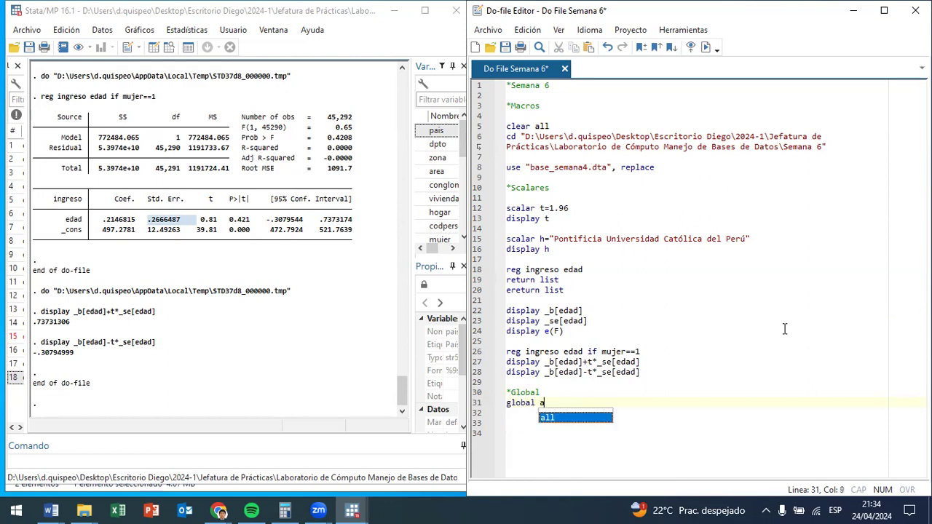
pyautogui.write(' 100')
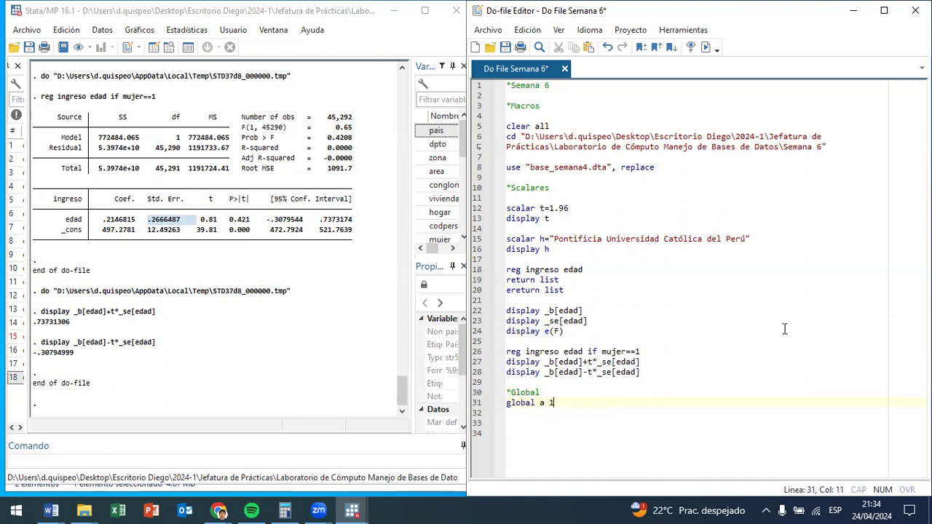
pyautogui.hotkey('shift', 'Left')
pyautogui.hotkey('shift', 'Left')
pyautogui.hotkey('ctrl', 'd')
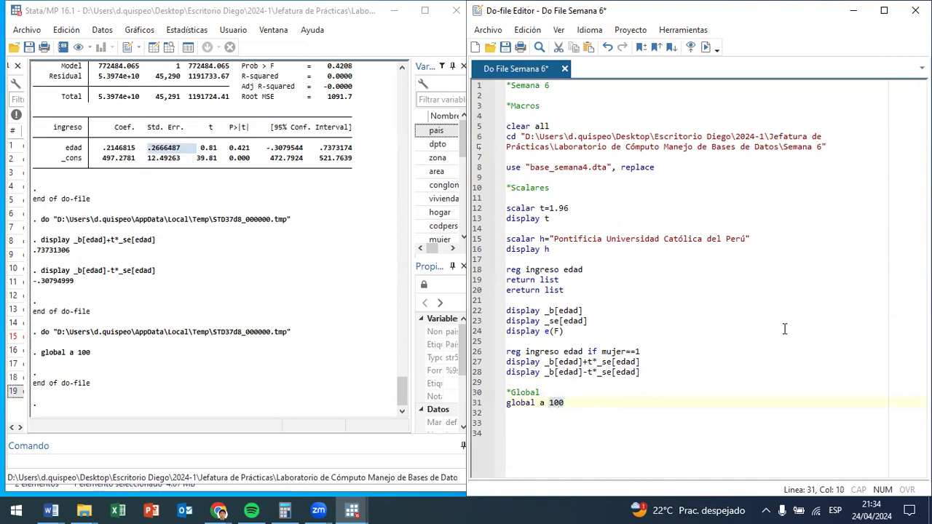
pyautogui.click(568, 405)
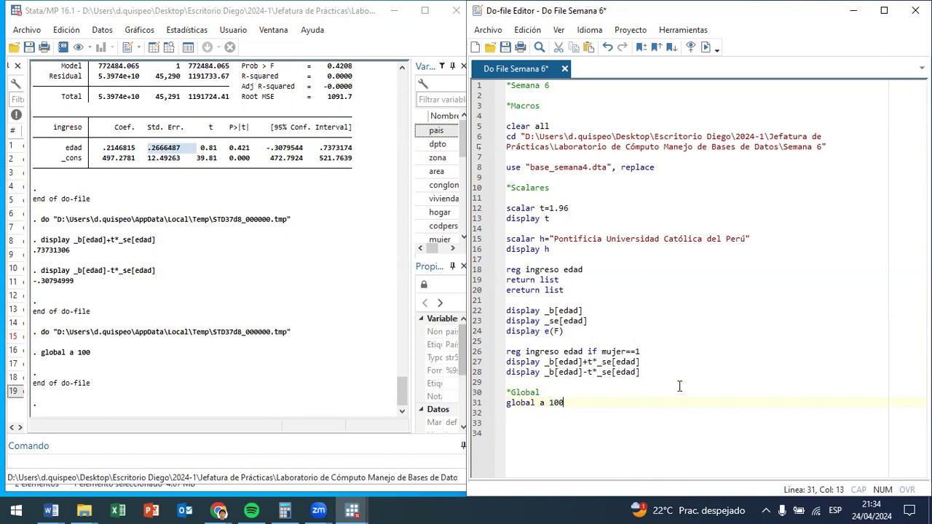
pyautogui.press('Return')
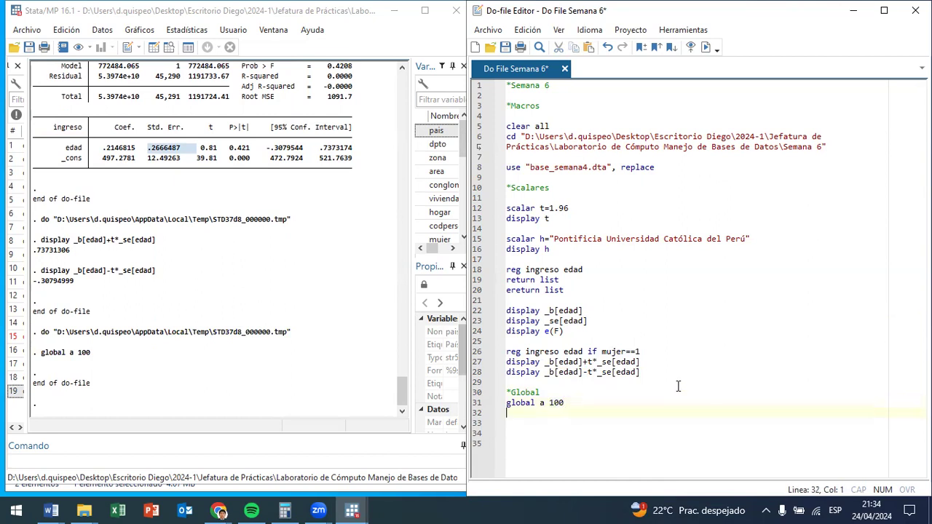
# Add and run "display $a" under the global a definition, and compare its output with the $a reference.
pyautogui.write('d')
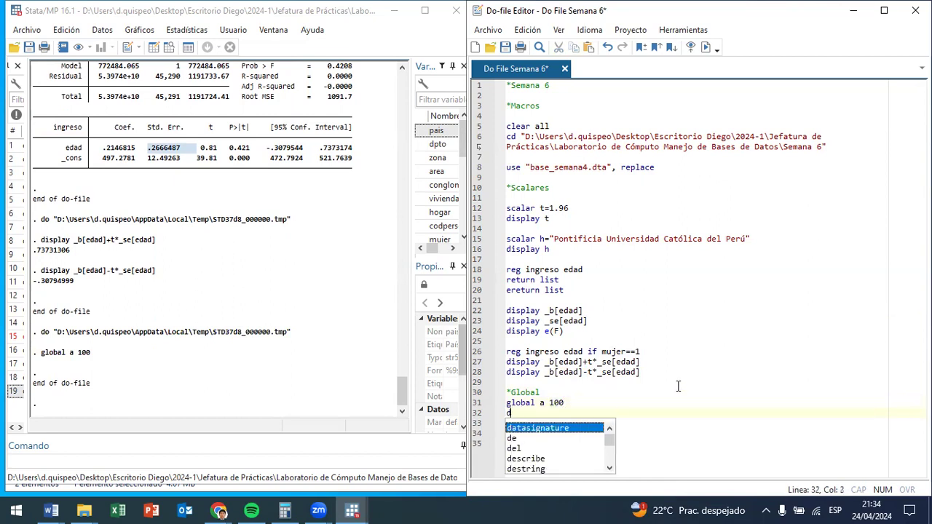
pyautogui.write('isplay $a')
pyautogui.hotkey('shift', 'Left')
pyautogui.hotkey('shift', 'Left')
pyautogui.hotkey('shift', 'Left')
pyautogui.hotkey('shift', 'Left')
pyautogui.hotkey('shift', 'Left')
pyautogui.hotkey('ctrl', 'd')
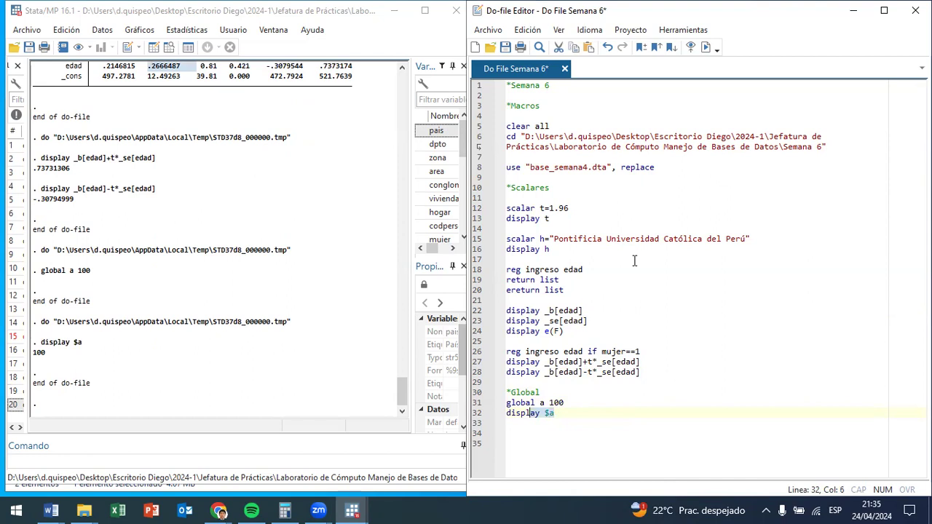
pyautogui.click(43, 363)
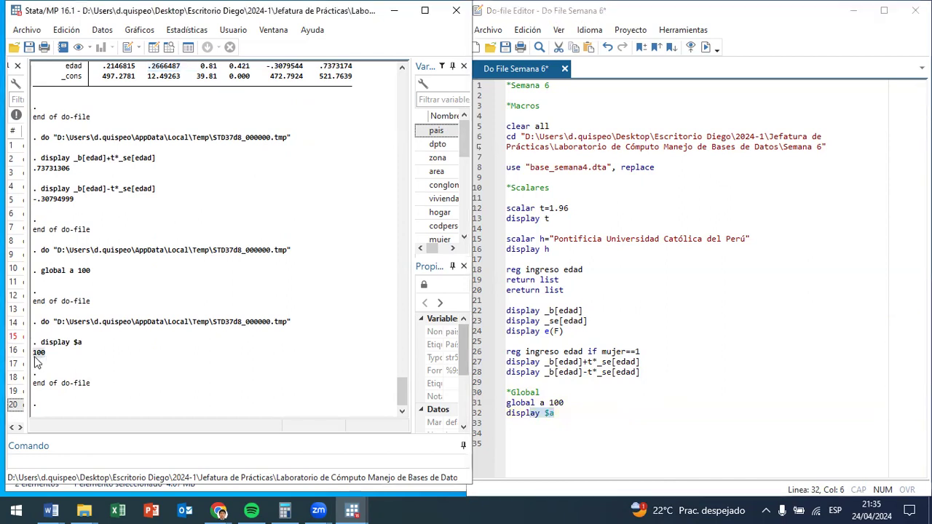
pyautogui.click(557, 413)
pyautogui.moveTo(557, 412); pyautogui.dragTo(544, 413)
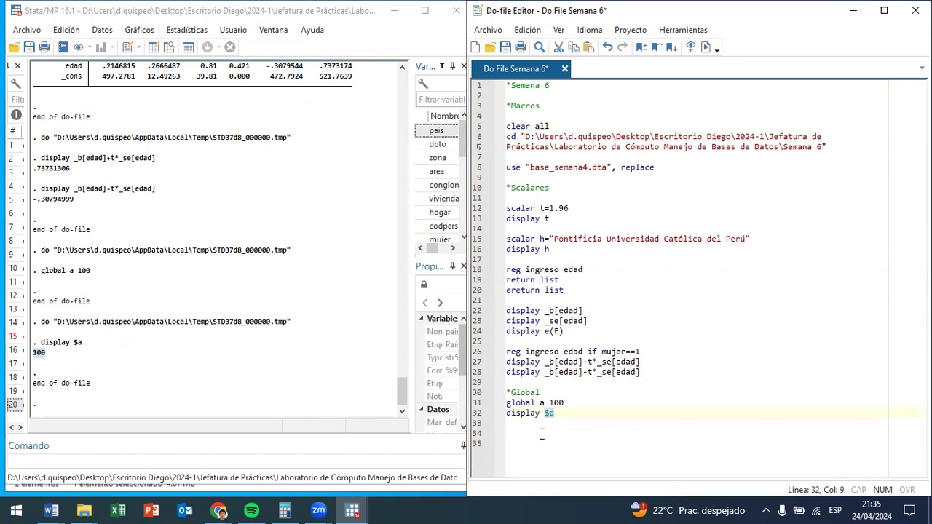
pyautogui.click(554, 412)
pyautogui.moveTo(554, 413)
pyautogui.mouseDown()
pyautogui.moveTo(545, 413)
pyautogui.moveTo(554, 412)
pyautogui.mouseUp()
pyautogui.click(574, 413)
# Define the text macro global b "Pontificia Universidad Católica del Perú" after a blank line, and run it.
pyautogui.press('Return')
pyautogui.press('Return')
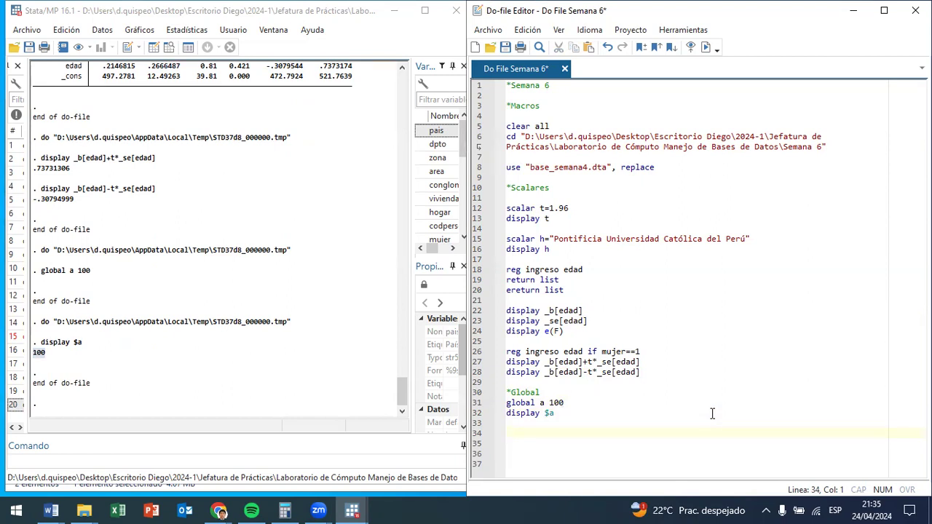
pyautogui.write('global')
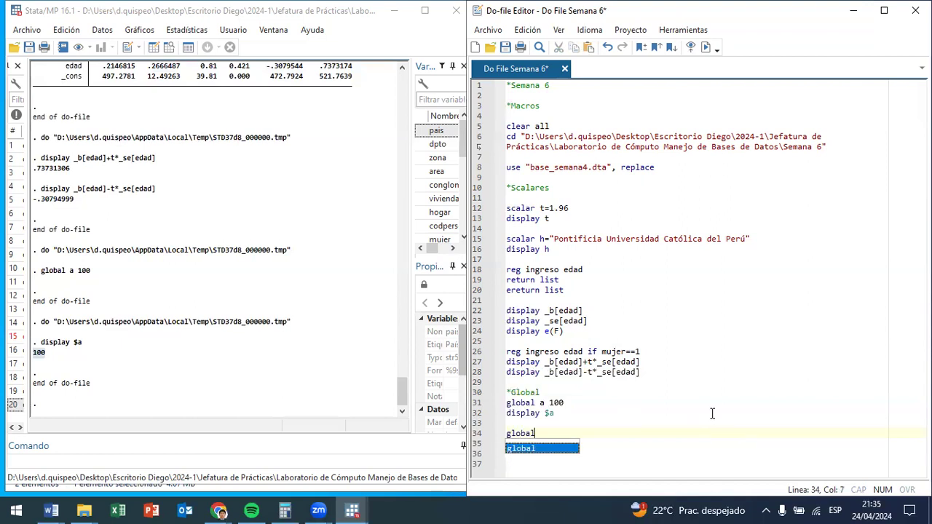
pyautogui.write(' b "')
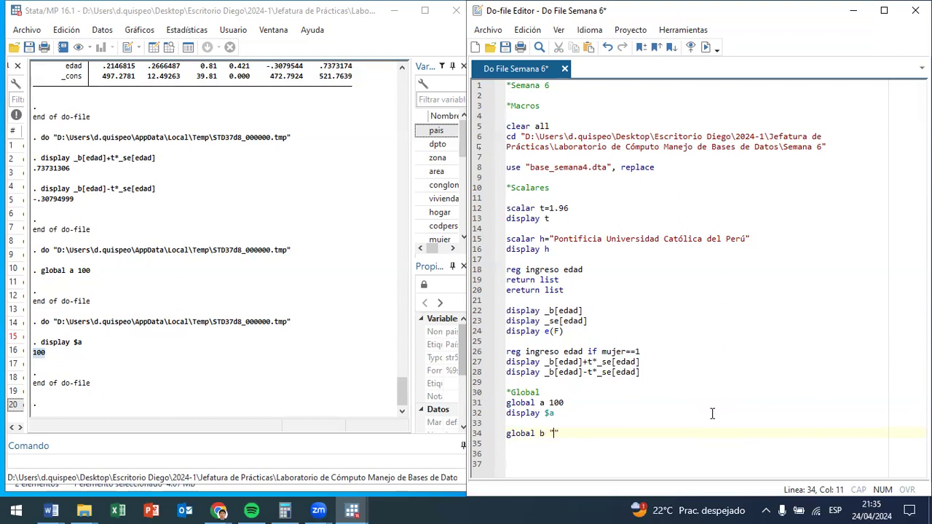
pyautogui.click(549, 239)
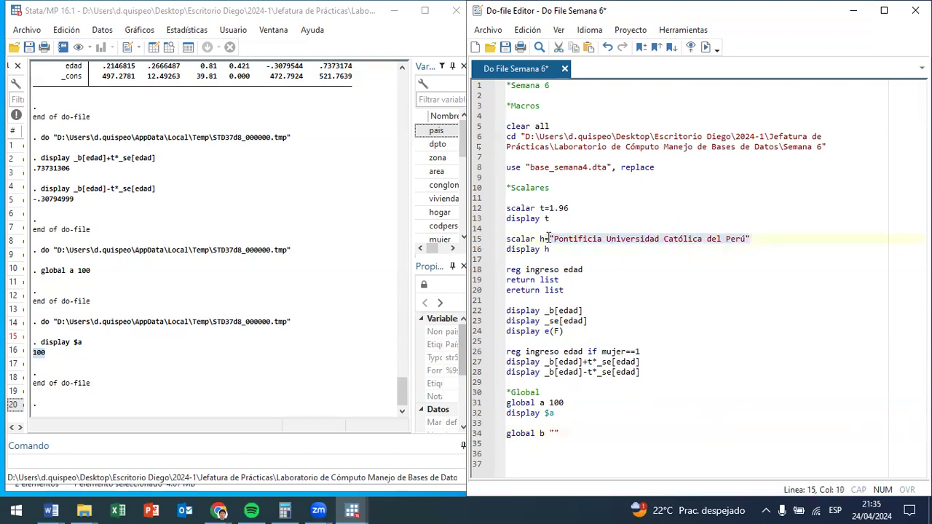
pyautogui.click(550, 433)
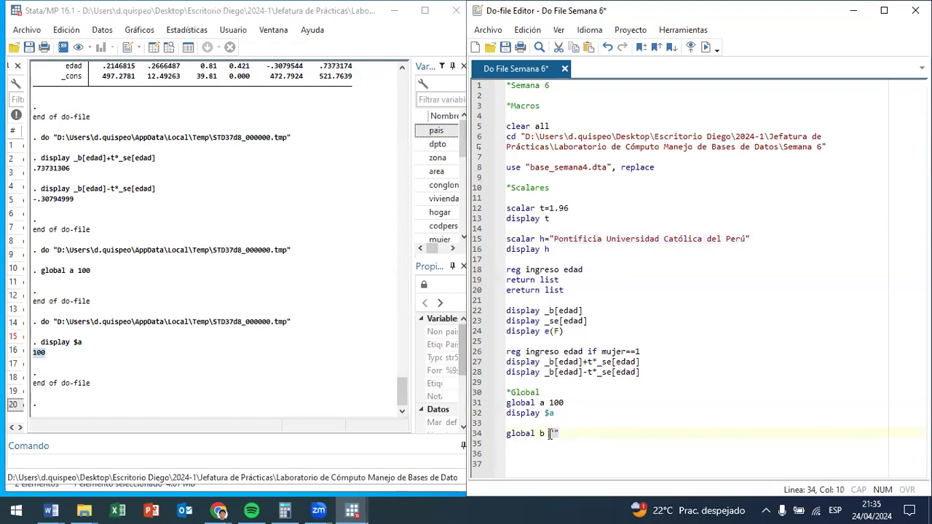
pyautogui.write('Pontificia Universidad Católica del Perú')
pyautogui.moveTo(692, 433); pyautogui.dragTo(631, 433)
pyautogui.hotkey('ctrl', 'd')
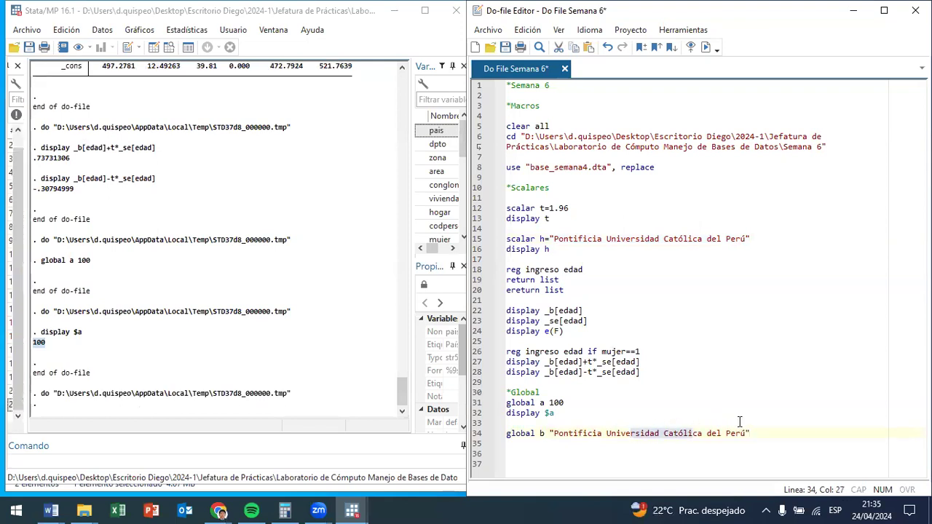
# Add and run "display $b" below the global b definition, and compare its output with the macro's text.
pyautogui.click(768, 431)
pyautogui.press('Return')
pyautogui.write('disp')
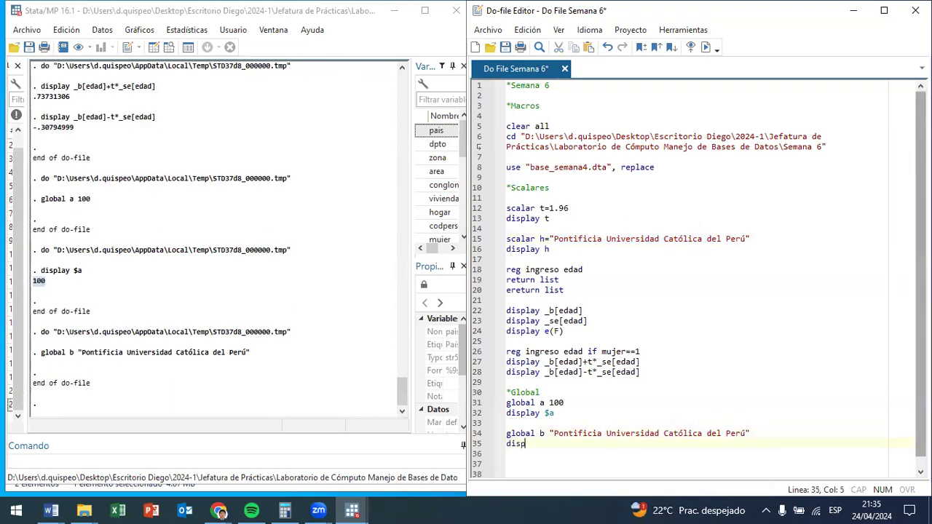
pyautogui.write('lay $')
pyautogui.hotkey('shift', 'Left')
pyautogui.hotkey('shift', 'Left')
pyautogui.hotkey('ctrl', 'd')
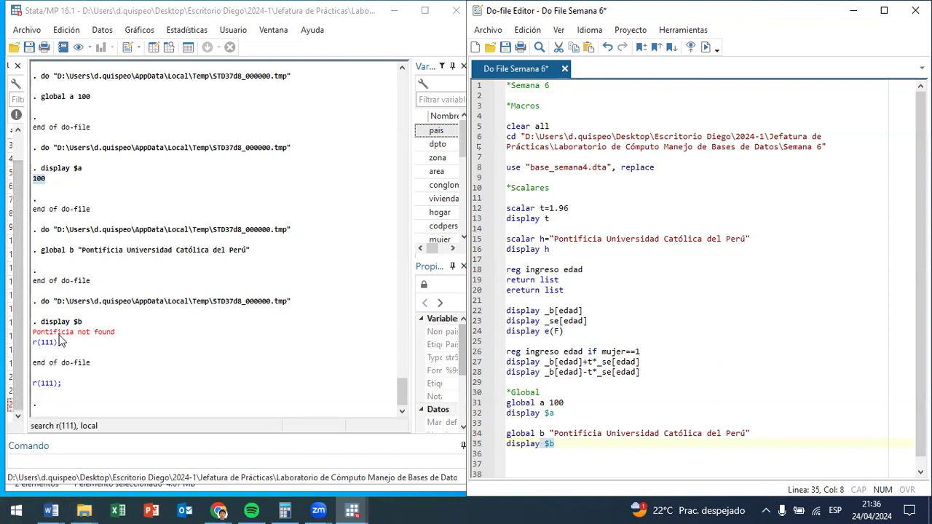
pyautogui.moveTo(75, 332); pyautogui.dragTo(35, 337)
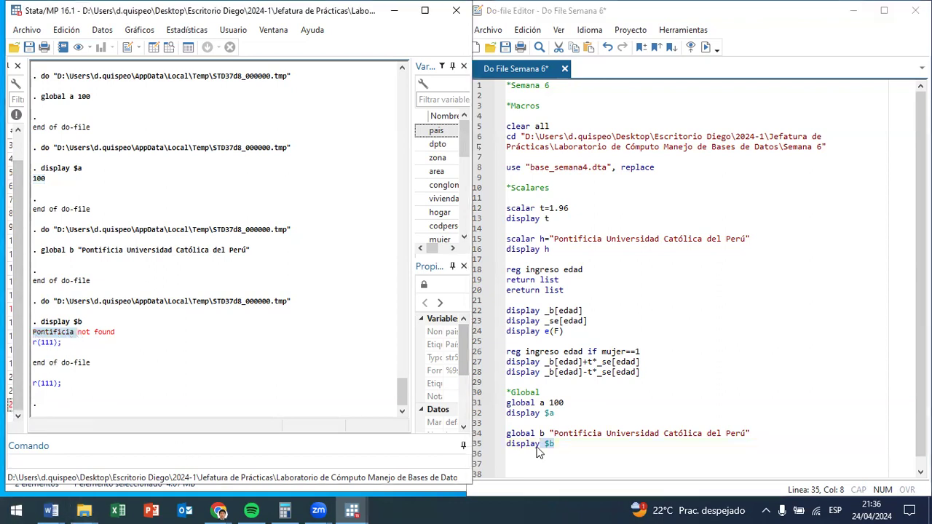
pyautogui.click(603, 431)
pyautogui.moveTo(602, 432); pyautogui.dragTo(556, 431)
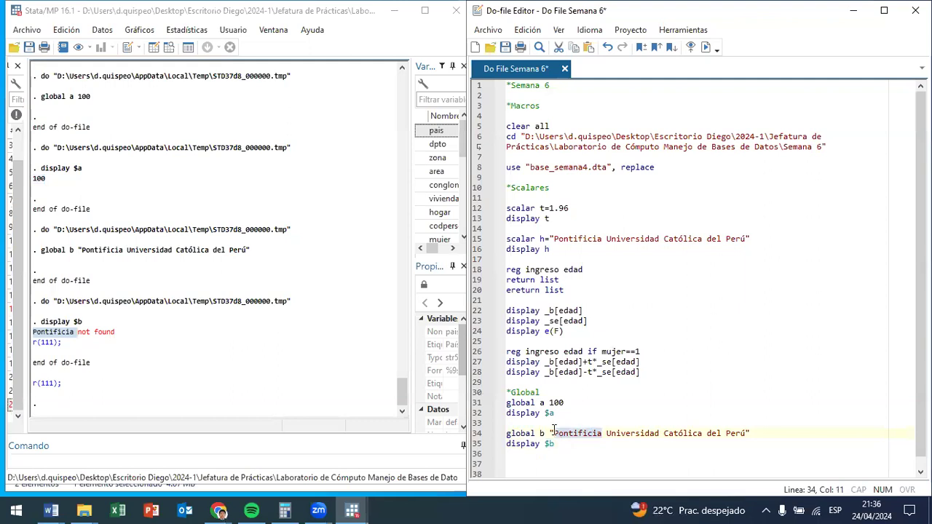
pyautogui.click(606, 433)
pyautogui.click(602, 433)
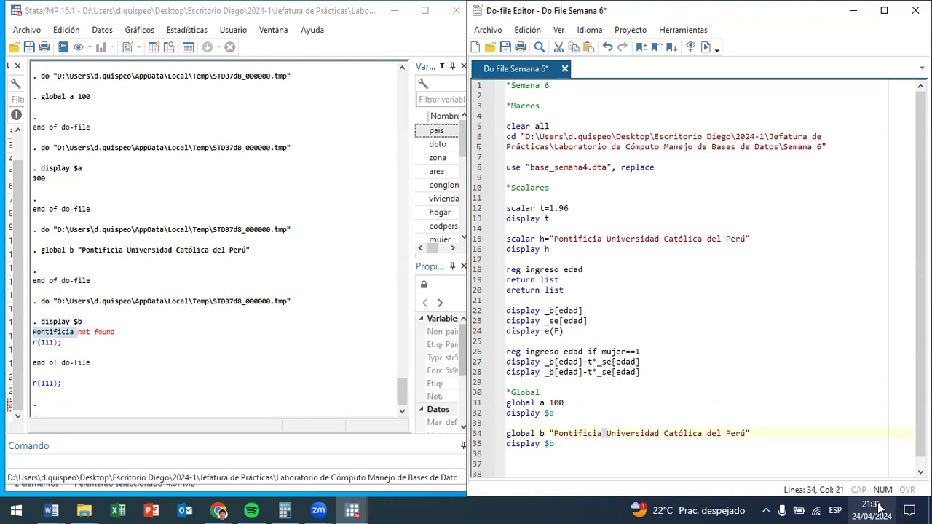
# Enclose $b in double quotes in the display line, rerun it, and leave a blank line below.
pyautogui.press('Down')
pyautogui.press('Left')
pyautogui.press('Left')
pyautogui.write('"')
pyautogui.press('End')
pyautogui.write('"')
pyautogui.press('Left')
pyautogui.press('Left')
pyautogui.press('Left')
pyautogui.press('Left')
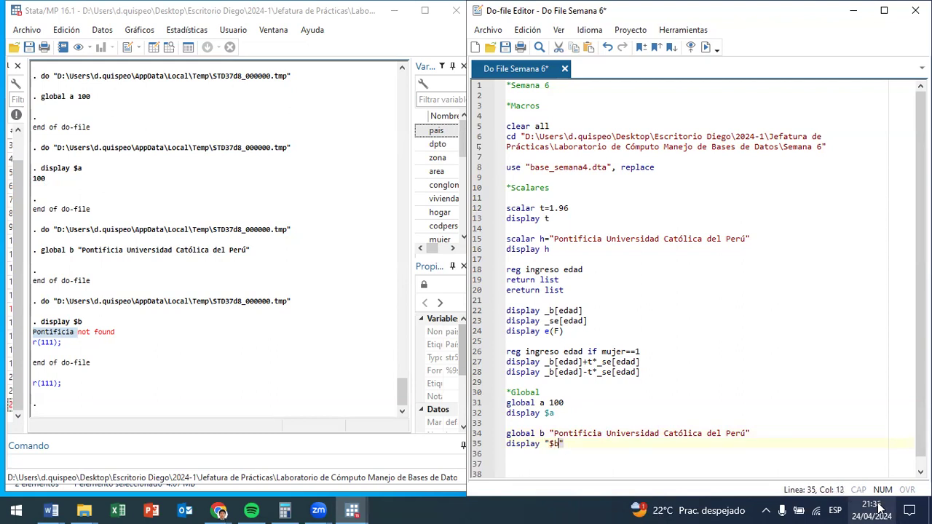
pyautogui.hotkey('ctrl', 'd')
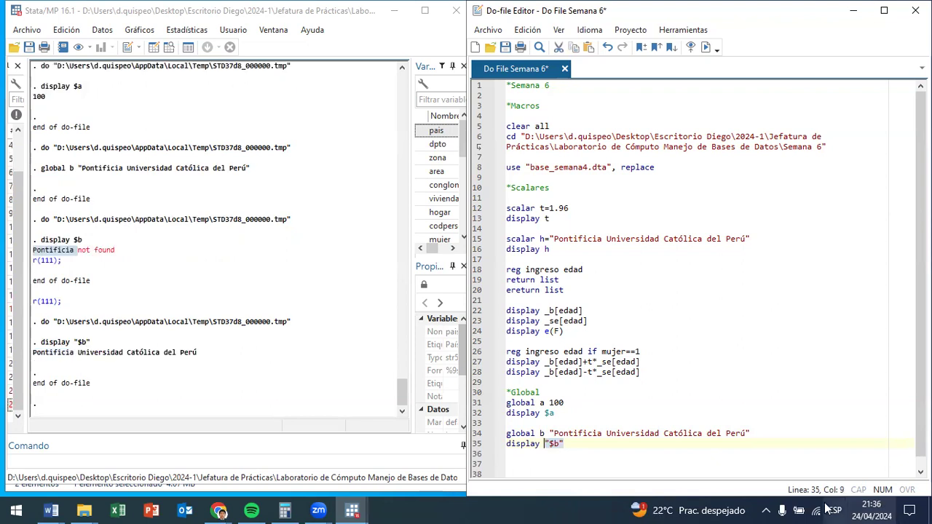
pyautogui.moveTo(218, 343); pyautogui.dragTo(35, 353)
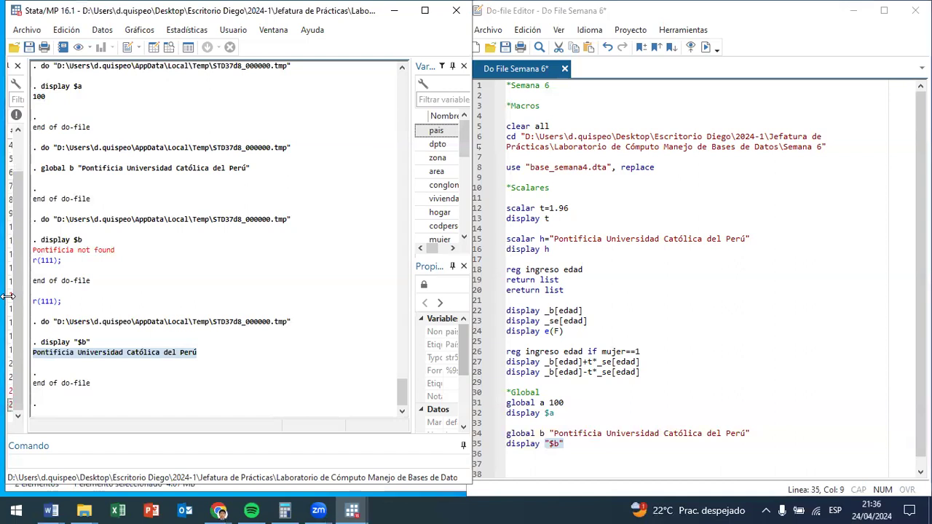
pyautogui.click(663, 441)
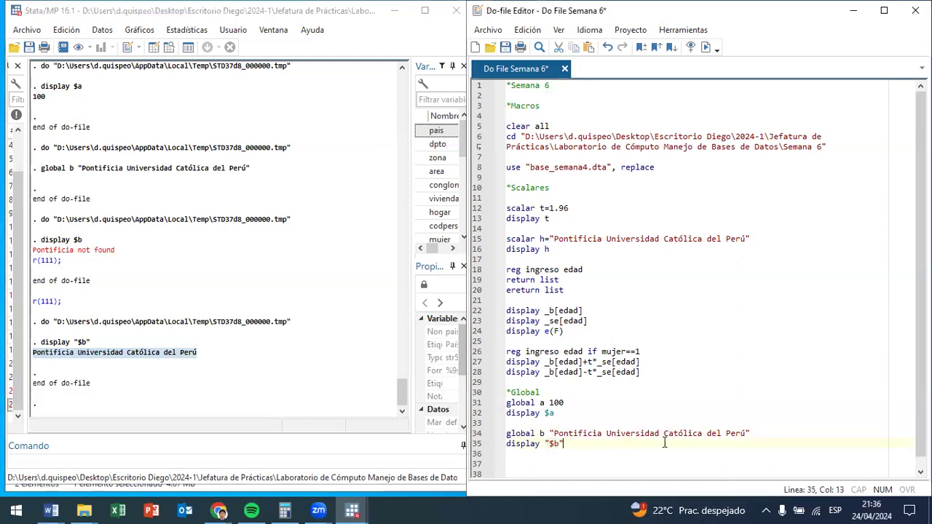
pyautogui.press('Return')
pyautogui.press('Return')
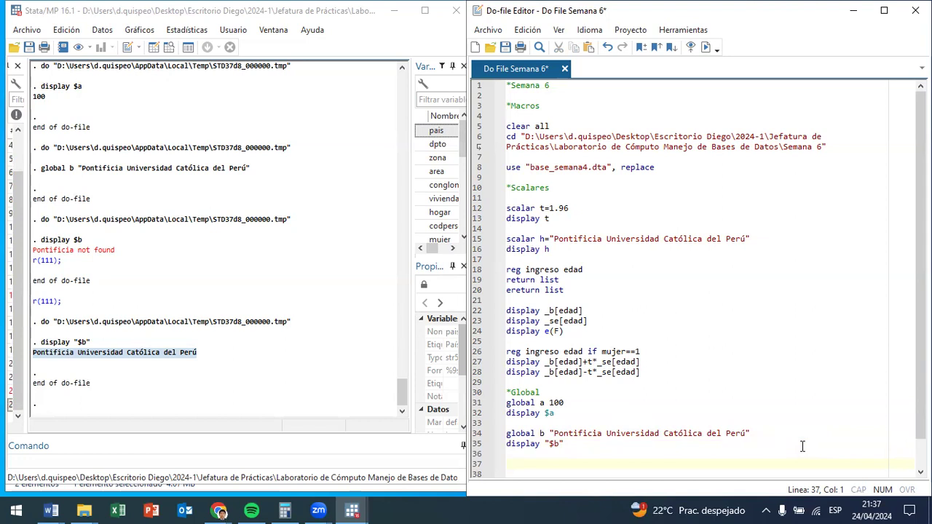
# Open the dataset in browse mode, view its remaining variables, and place it side by side with the do-file.
pyautogui.click(171, 48)
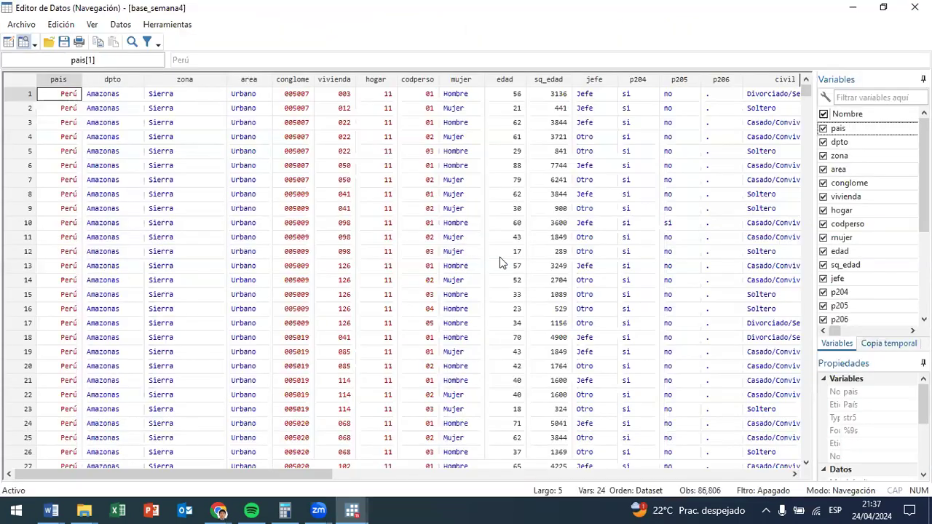
pyautogui.moveTo(210, 471); pyautogui.dragTo(448, 469)
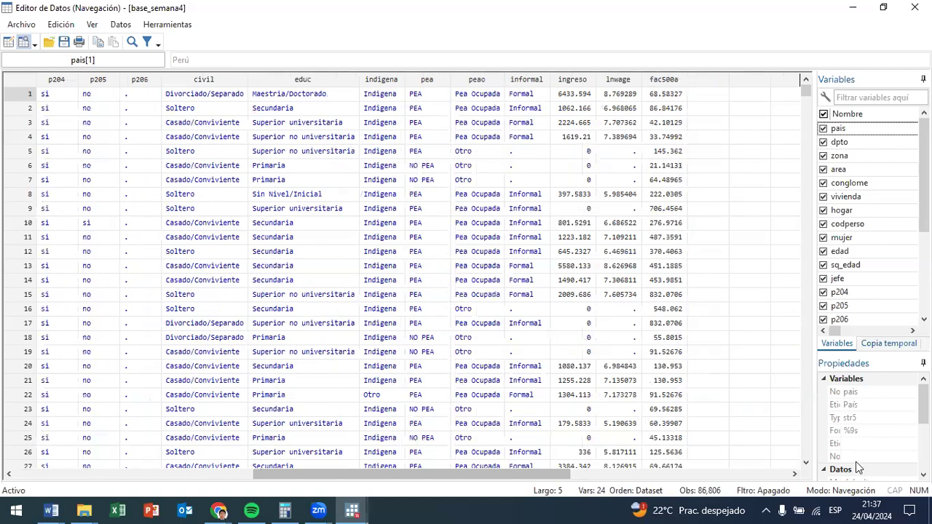
pyautogui.press('super+Left')
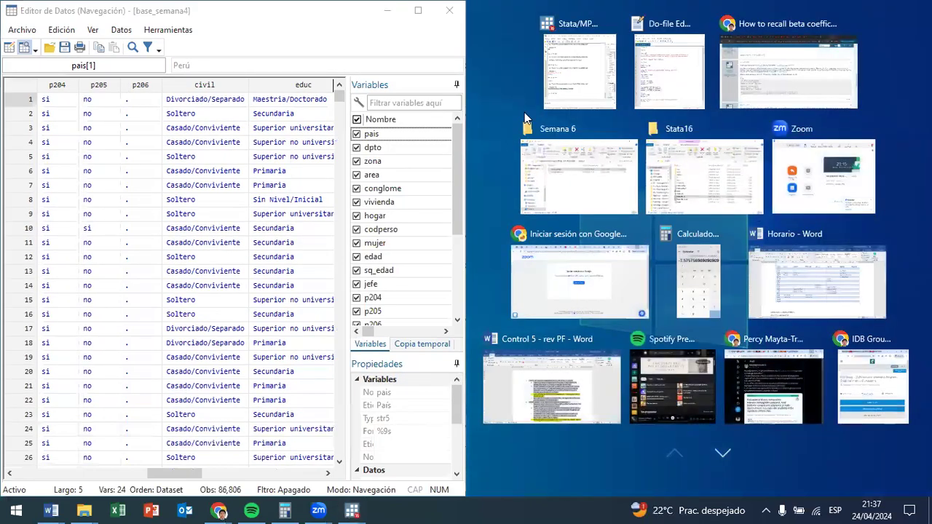
pyautogui.press('Return')
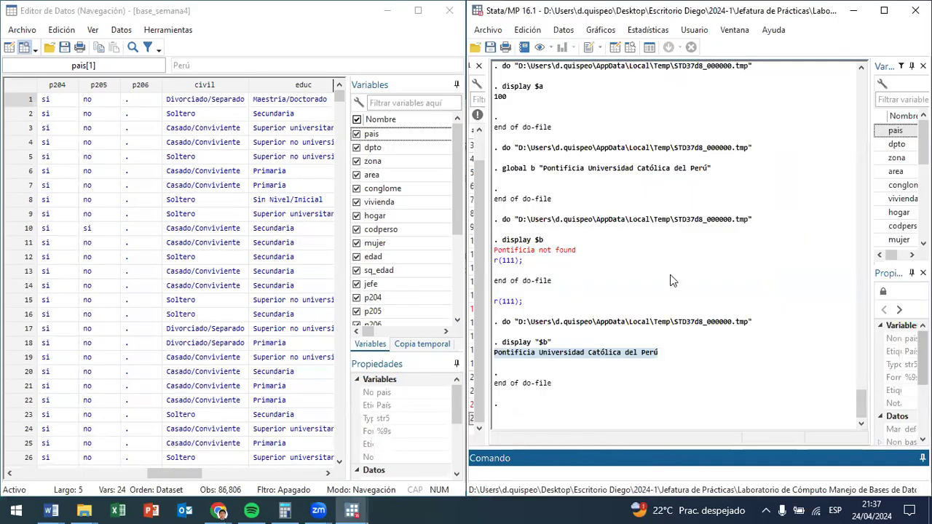
pyautogui.click(853, 11)
# Copy the "reg ingreso edad" command to line 37, below the display "$b" line.
pyautogui.click(588, 269)
pyautogui.click(506, 270)
pyautogui.hotkey('shift', 'End')
pyautogui.hotkey('ctrl', 'c')
pyautogui.click(549, 467)
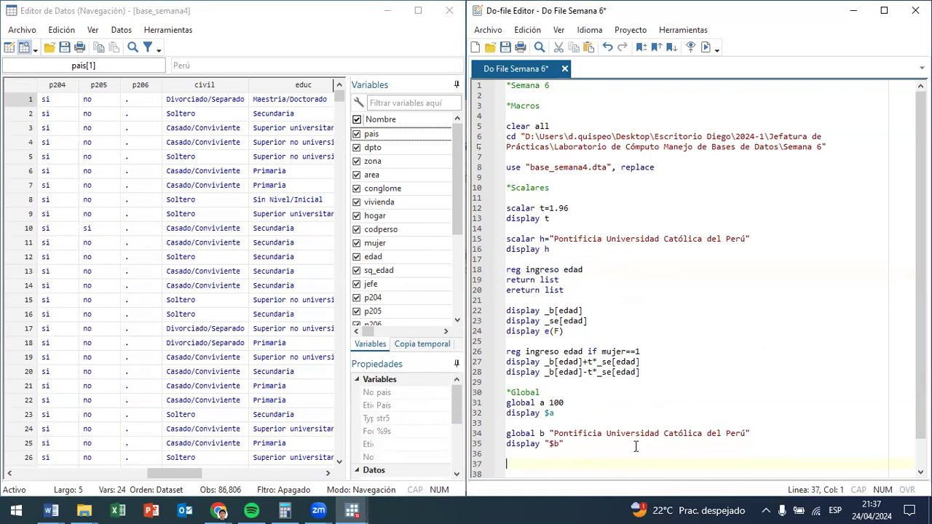
pyautogui.hotkey('ctrl', 'v')
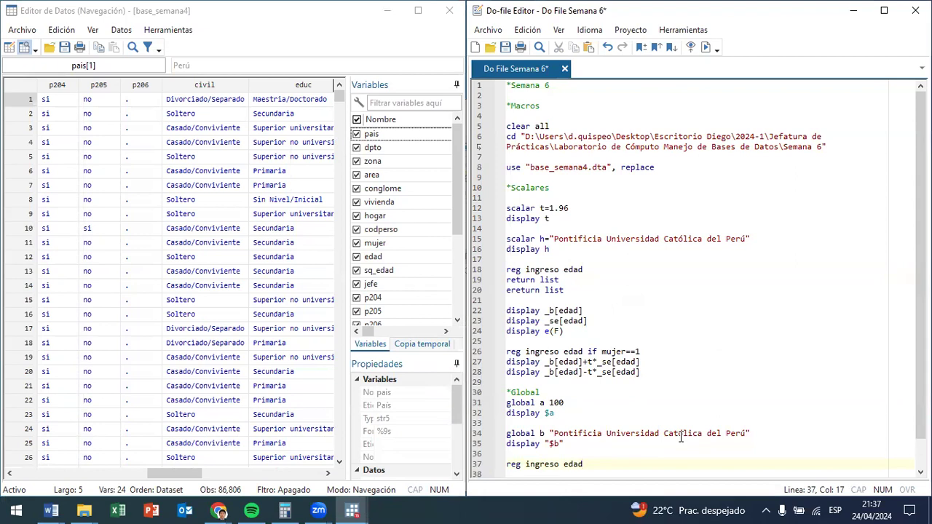
# Write a second regression, "reg ingreso edad i.dpto i.zona i.area", on line 38, checking the variable names in the dataset.
pyautogui.write('g ')
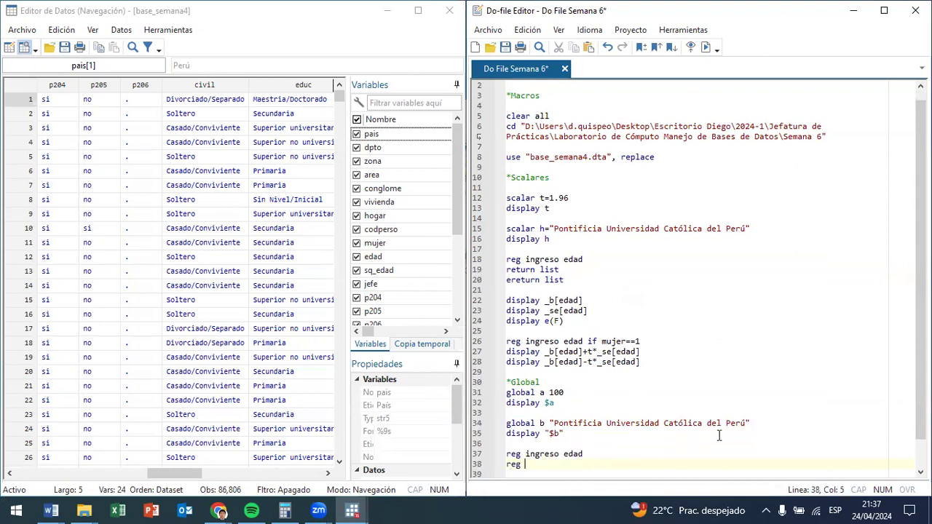
pyautogui.write('ingreso')
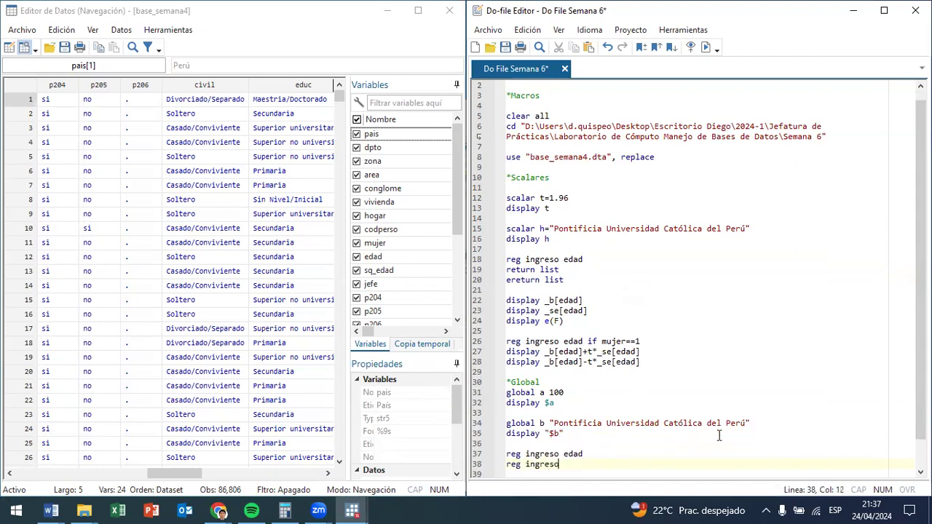
pyautogui.moveTo(154, 474); pyautogui.dragTo(2, 464)
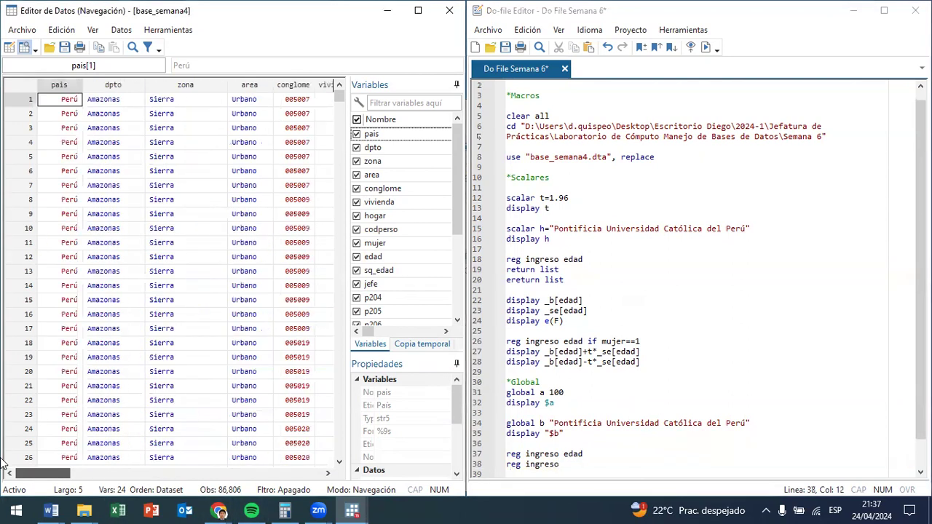
pyautogui.click(569, 467)
pyautogui.write('de')
pyautogui.press('BackSpace')
pyautogui.press('BackSpace')
pyautogui.press('BackSpace')
pyautogui.write('ed')
pyautogui.press('BackSpace')
pyautogui.press('BackSpace')
pyautogui.write('edad depa')
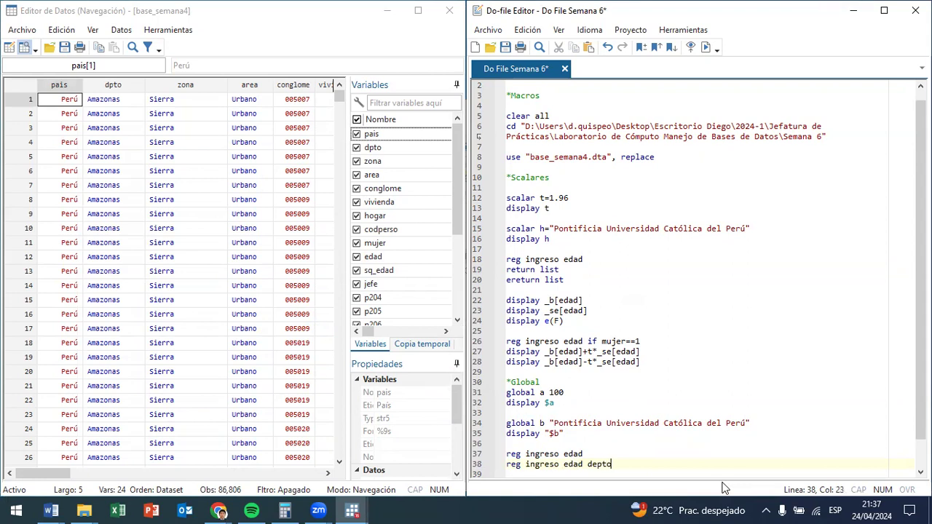
pyautogui.press('Left')
pyautogui.press('BackSpace')
pyautogui.write('i.')
pyautogui.press('Right')
pyautogui.press('Right')
pyautogui.write('i.zona')
pyautogui.write(' .iare')
pyautogui.press('BackSpace')
pyautogui.write('.a')
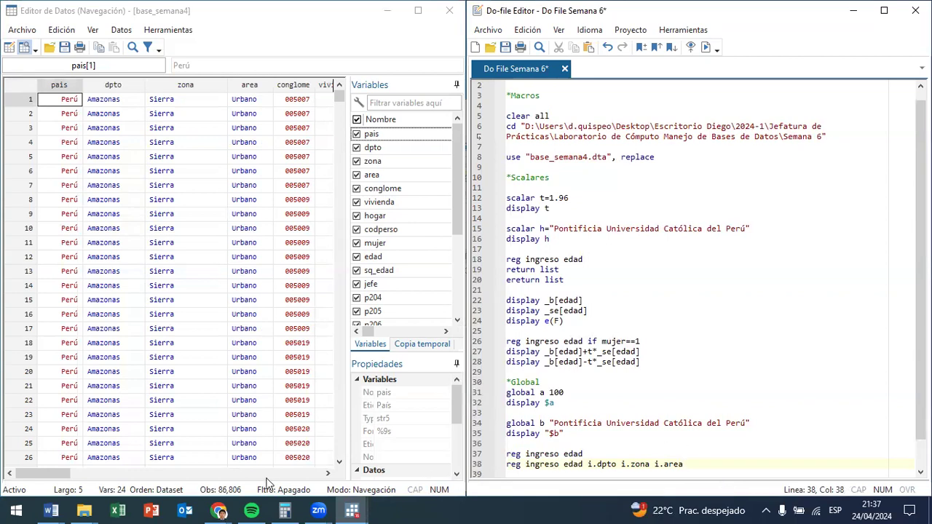
# Find the next control variable in the dataset and append mujer to the end of the line 38 regression.
pyautogui.moveTo(63, 474); pyautogui.dragTo(108, 478)
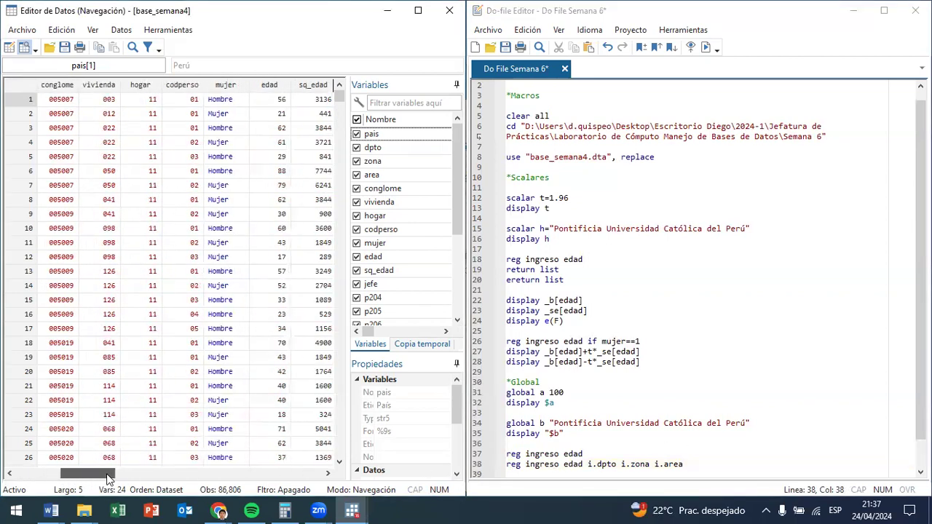
pyautogui.click(680, 464)
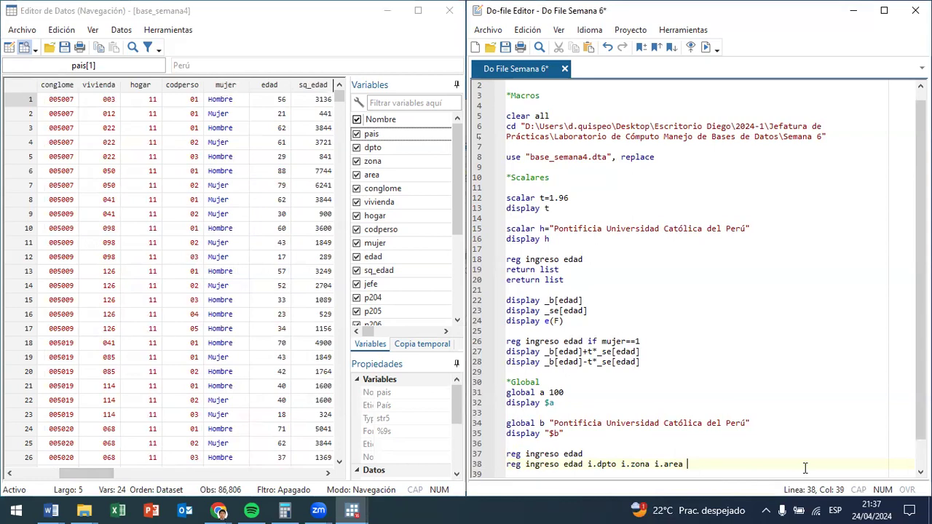
pyautogui.write('mujer')
# Insert sq_edad after edad in the line 38 regression.
pyautogui.click(588, 464)
pyautogui.write('edad')
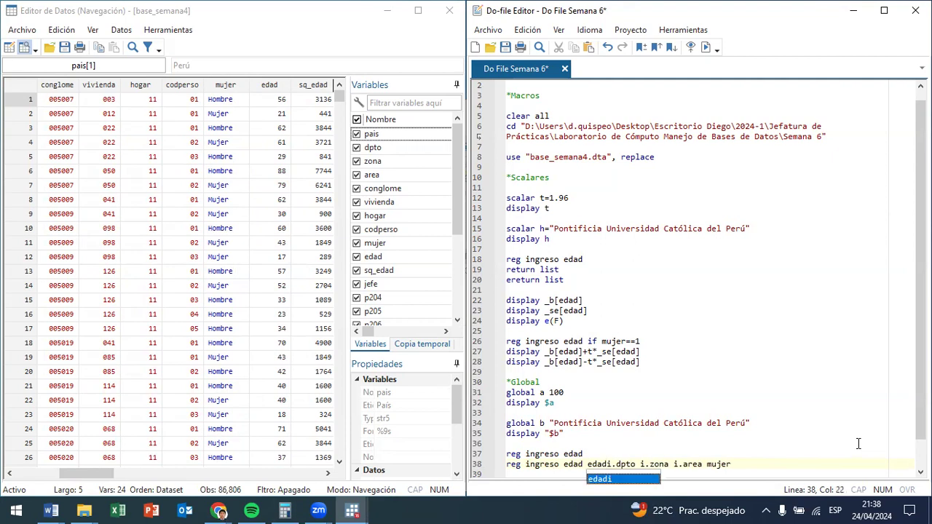
pyautogui.press('Left')
pyautogui.press('Left')
pyautogui.press('Left')
pyautogui.press('Left')
pyautogui.write('s')
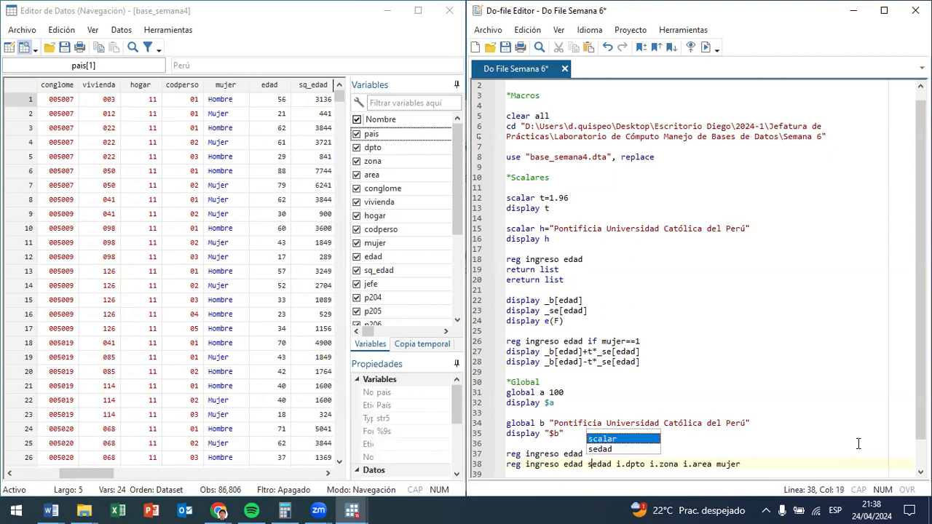
pyautogui.write('q_')
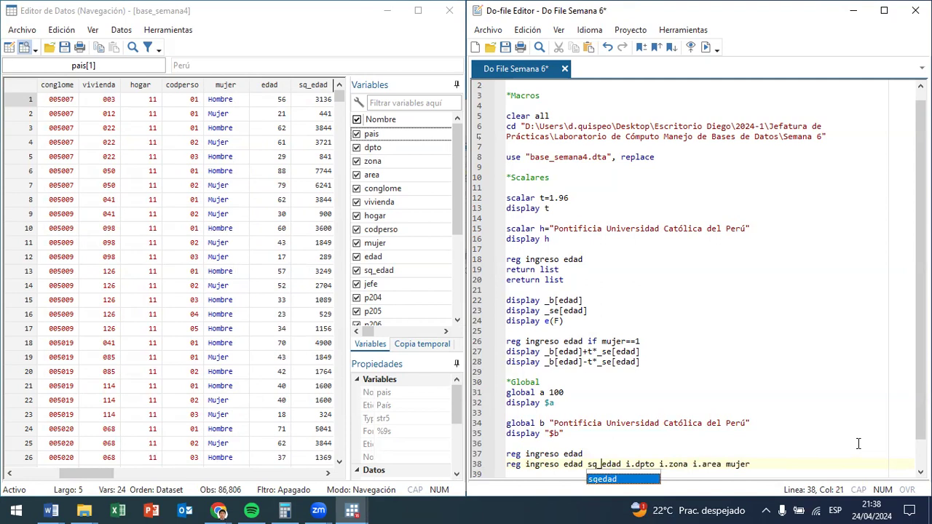
pyautogui.press('BackSpace')
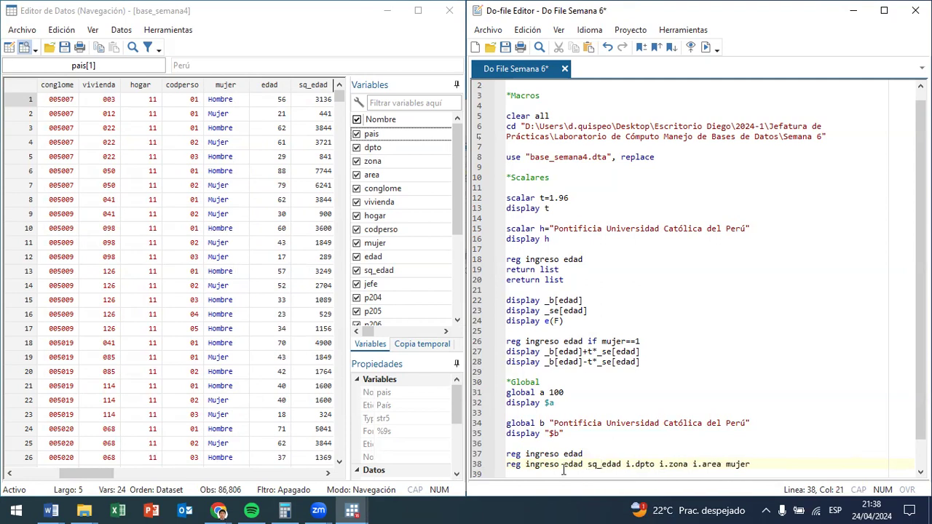
# Find the next control variable in the dataset and append i.jefe to the line 38 regression.
pyautogui.click(327, 473)
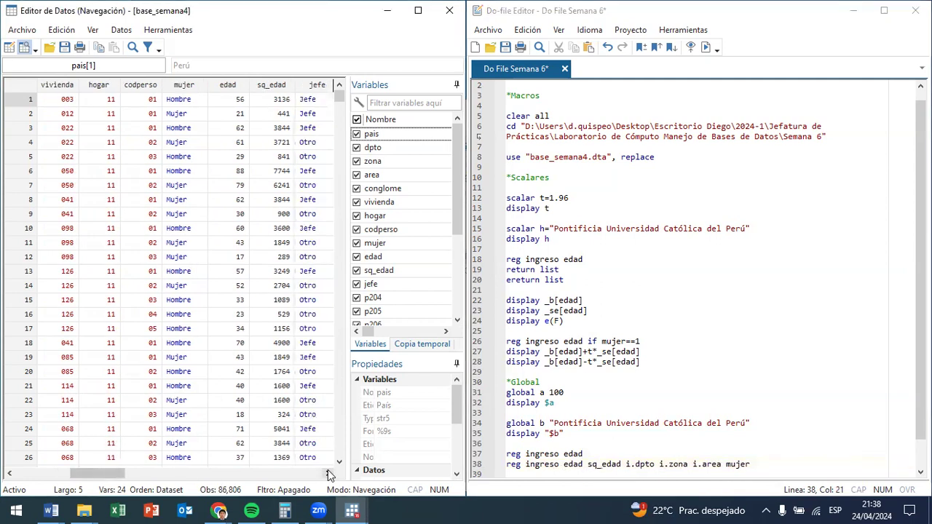
pyautogui.click(327, 474)
pyautogui.click(328, 474)
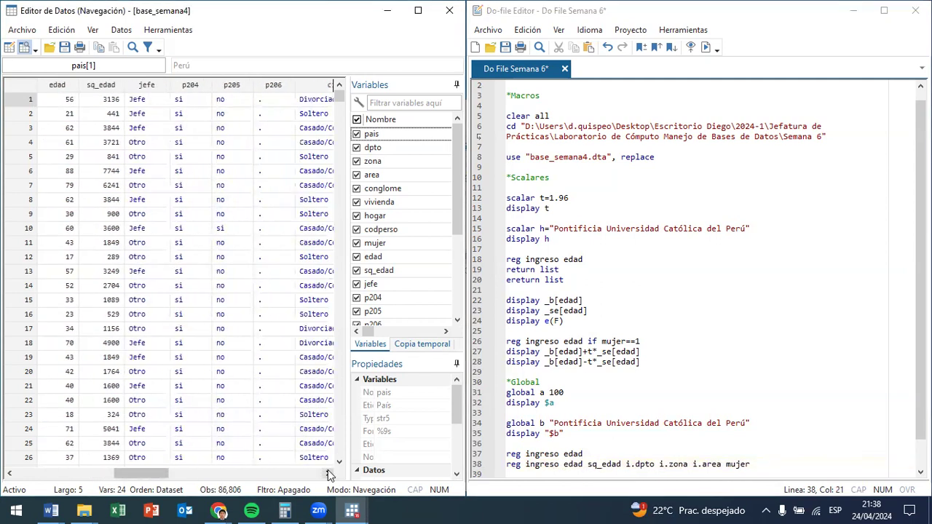
pyautogui.click(798, 464)
pyautogui.write('i.jefe')
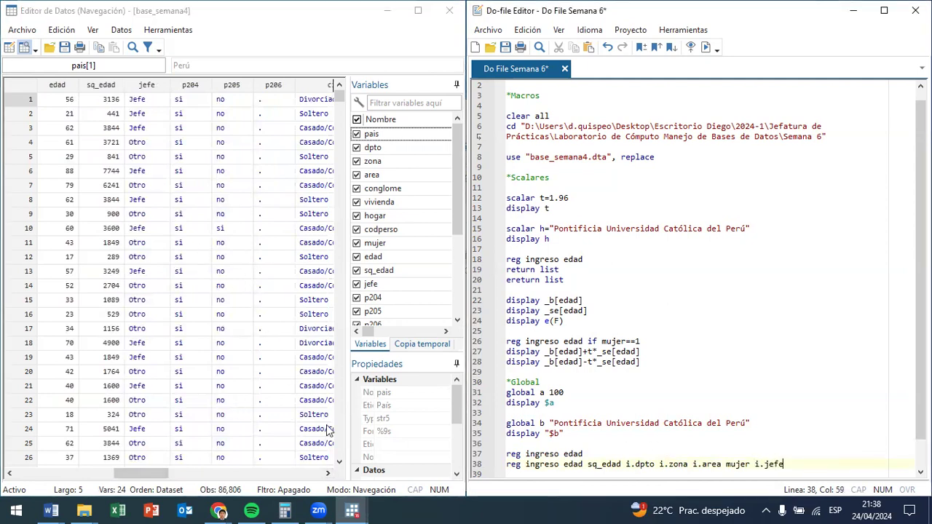
# Check the following dataset variables and append i.civil and i.educ to the line 38 regression.
pyautogui.click(340, 461)
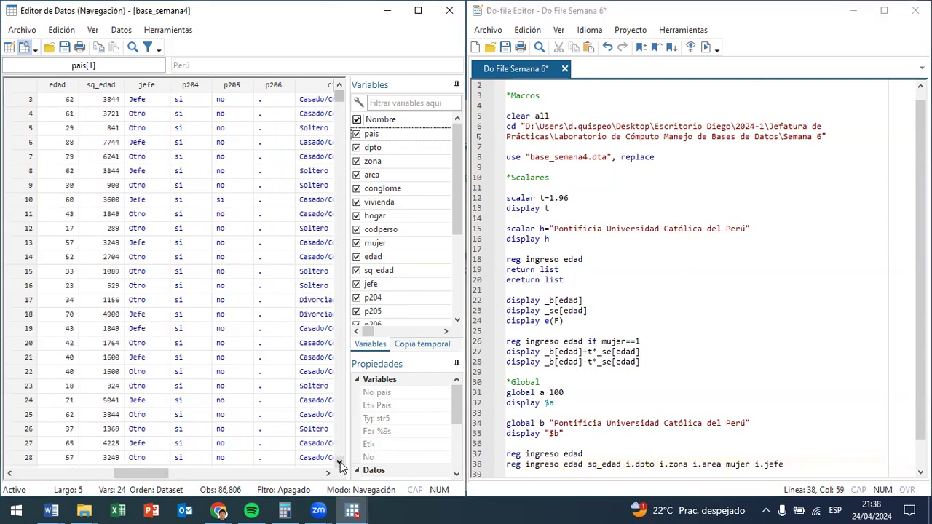
pyautogui.click(327, 472)
pyautogui.click(328, 472)
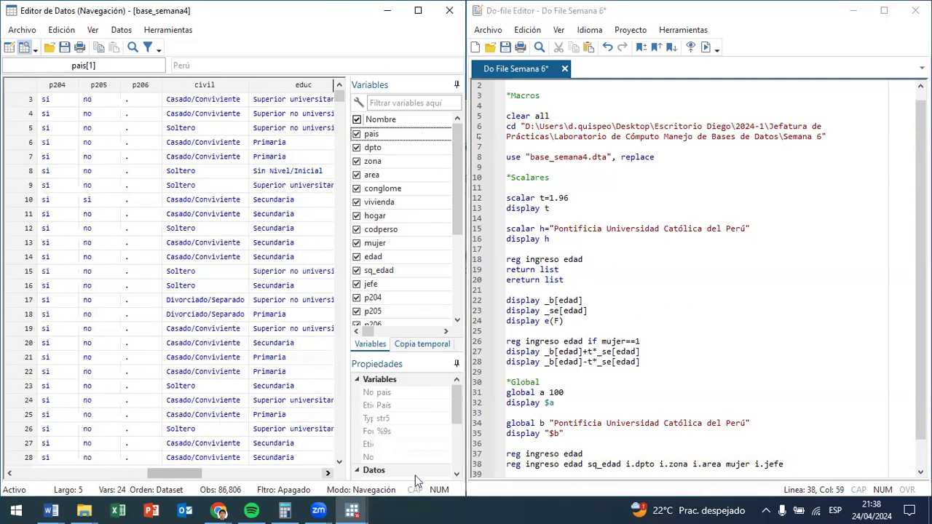
pyautogui.click(805, 464)
pyautogui.write('i.civil')
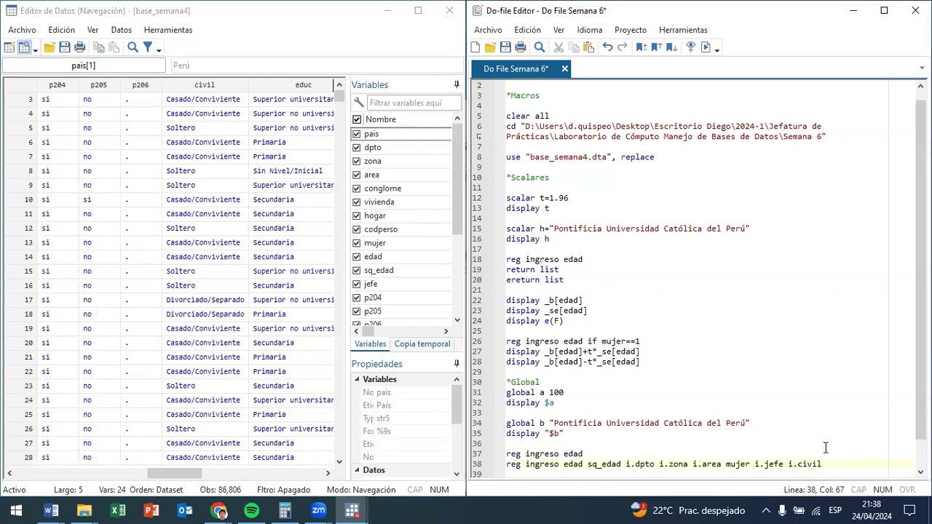
pyautogui.write(' i.educ')
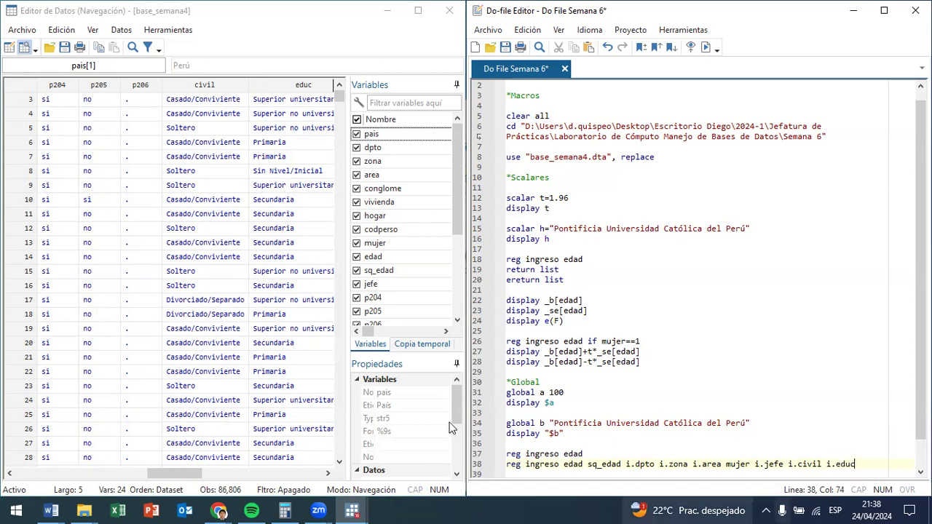
# Look further along the dataset's variables and append i.indigena to the line 38 regression.
pyautogui.click(327, 474)
pyautogui.click(328, 474)
pyautogui.click(327, 473)
pyautogui.click(327, 474)
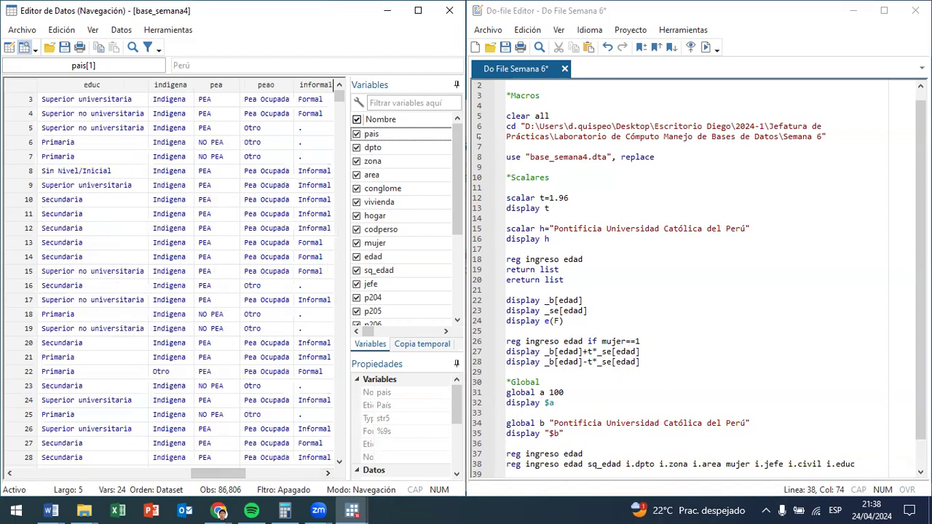
pyautogui.click(894, 463)
pyautogui.write('i')
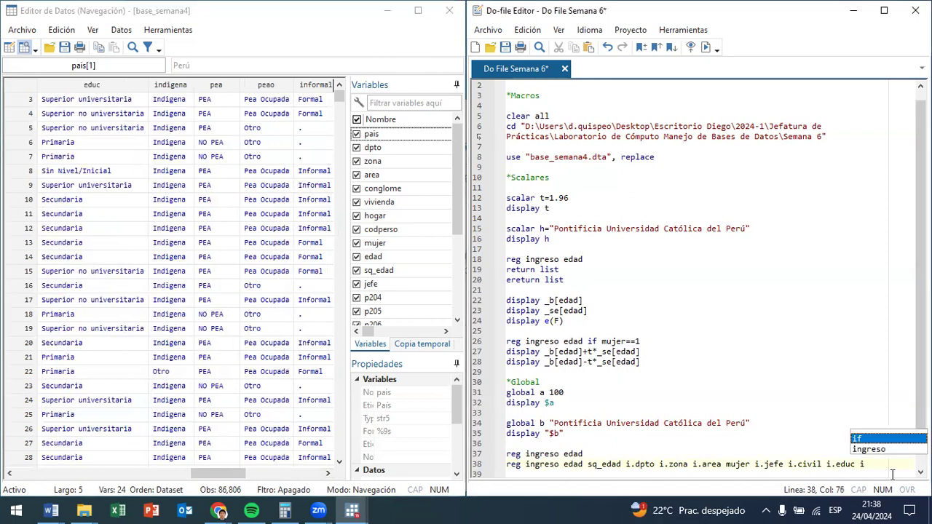
pyautogui.write('.indigena')
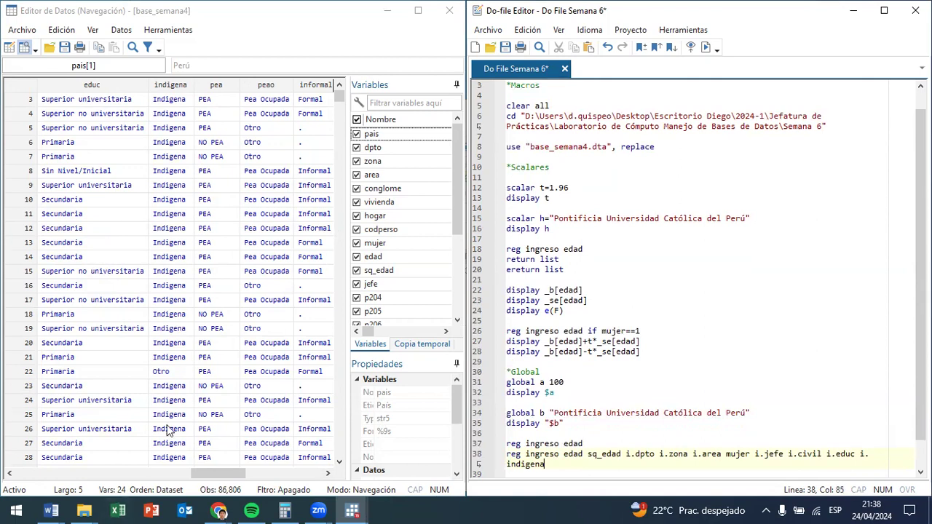
# Check the dataset's remaining variables, then maximize the do-file window.
pyautogui.click(329, 474)
pyautogui.click(330, 473)
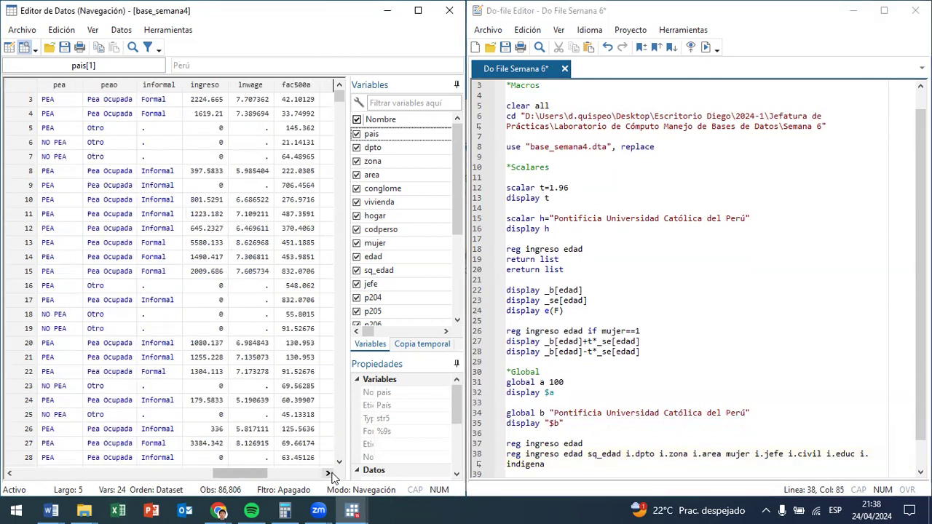
pyautogui.click(330, 474)
pyautogui.click(331, 474)
pyautogui.click(871, 13)
pyautogui.click(874, 11)
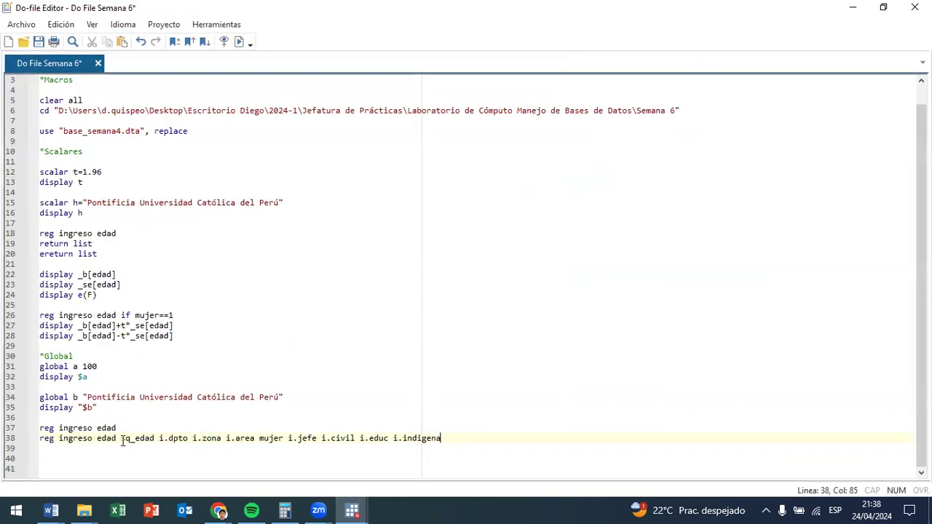
# Move i.indigena from the end of the line 38 regression to directly after sq_edad.
pyautogui.moveTo(441, 438); pyautogui.dragTo(393, 440)
pyautogui.hotkey('ctrl', 'c')
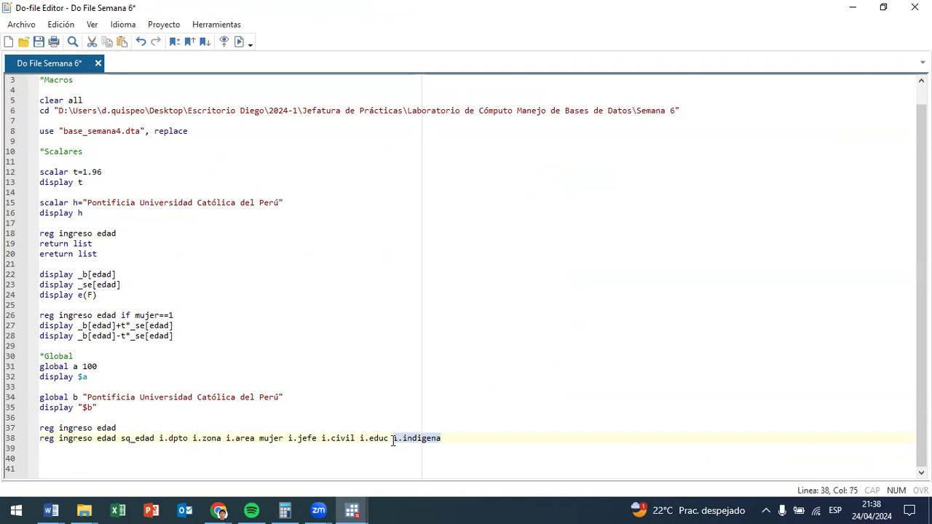
pyautogui.click(158, 438)
pyautogui.hotkey('ctrl', 'v')
pyautogui.moveTo(495, 438); pyautogui.dragTo(445, 438)
pyautogui.press('BackSpace')
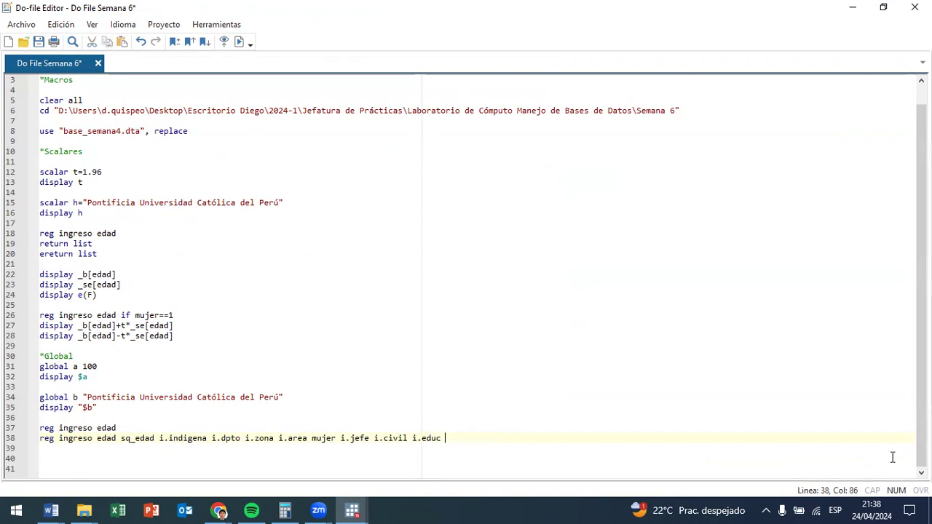
# Move i.educ from the end of the line 38 regression to between sq_edad and i.indigena.
pyautogui.moveTo(445, 437); pyautogui.dragTo(409, 437)
pyautogui.hotkey('ctrl', 'c')
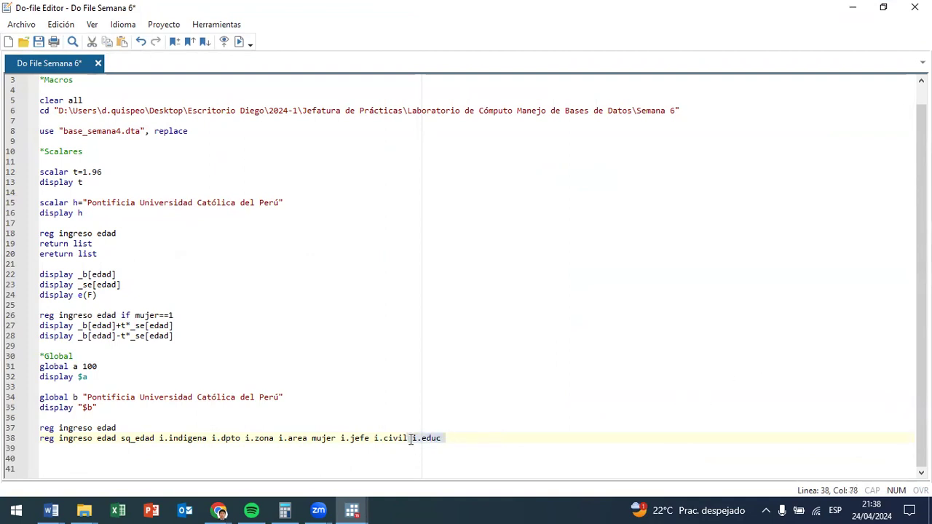
pyautogui.click(154, 437)
pyautogui.hotkey('ctrl', 'v')
pyautogui.moveTo(485, 440); pyautogui.dragTo(450, 439)
pyautogui.press('Delete')
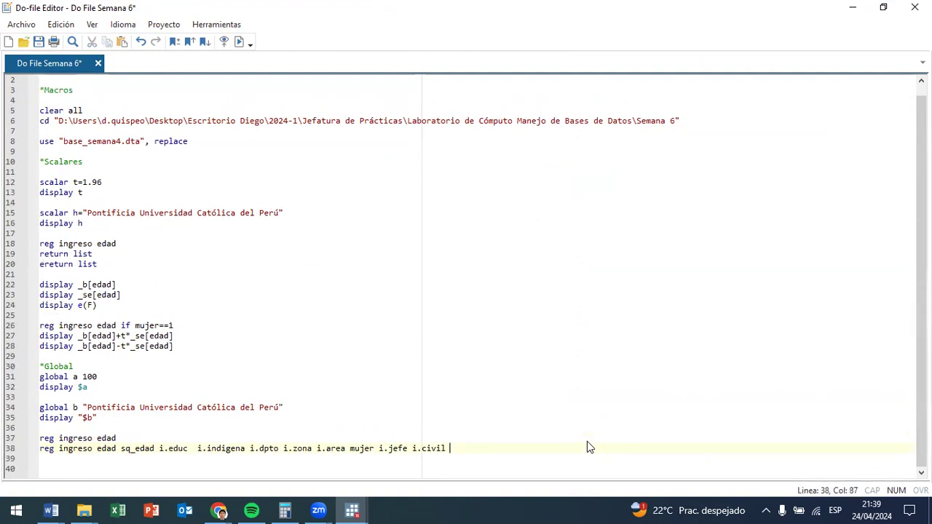
# Move i.civil from the end of the line 38 regression to directly after i.educ.
pyautogui.moveTo(464, 452); pyautogui.dragTo(412, 447)
pyautogui.hotkey('ctrl', 'c')
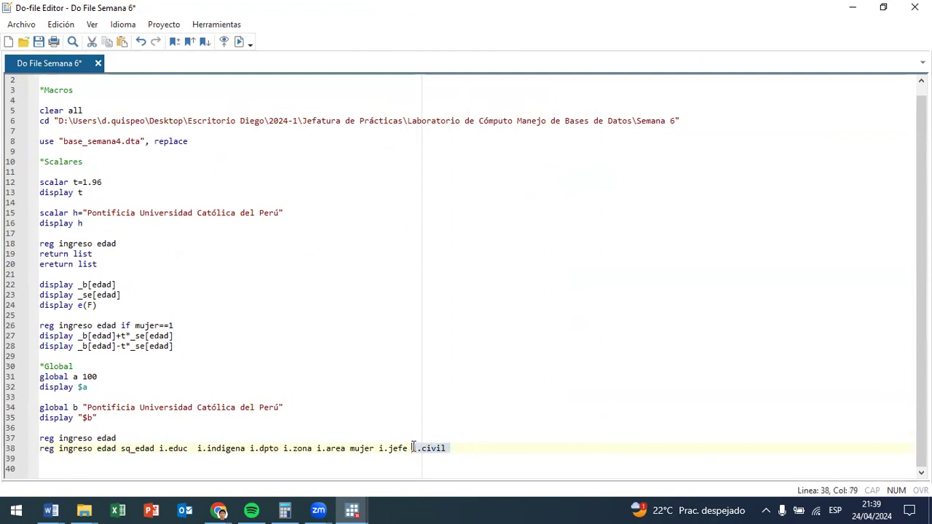
pyautogui.click(195, 452)
pyautogui.hotkey('ctrl', 'v')
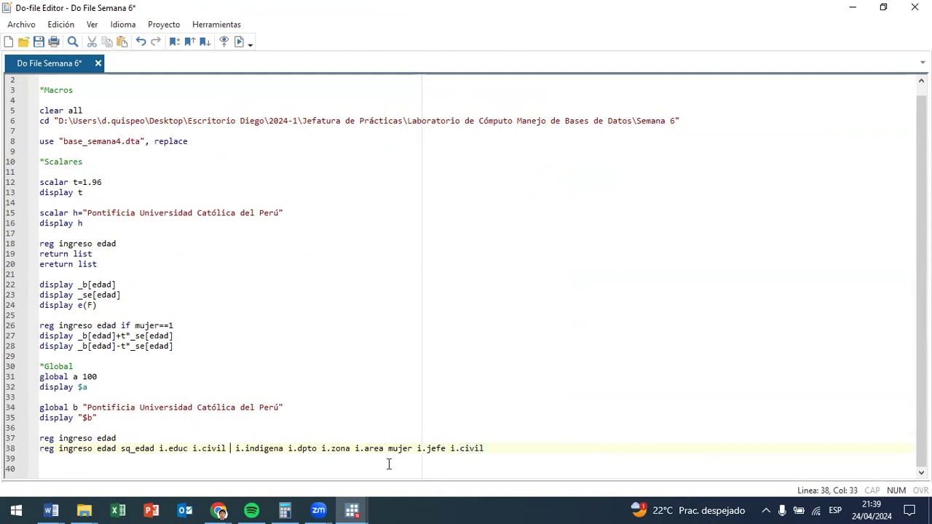
pyautogui.moveTo(487, 449); pyautogui.dragTo(443, 447)
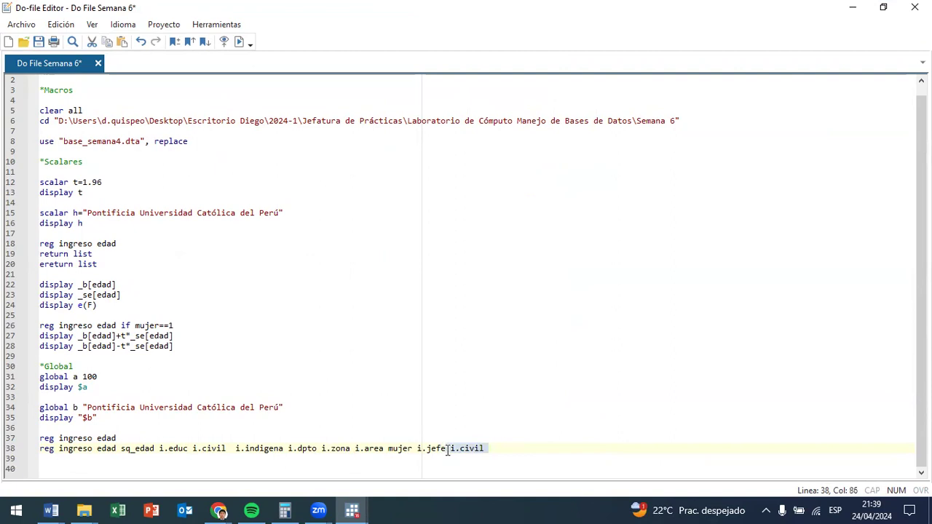
pyautogui.press('Delete')
# Move mujer to directly after edad in the line 38 regression.
pyautogui.moveTo(412, 448); pyautogui.dragTo(388, 449)
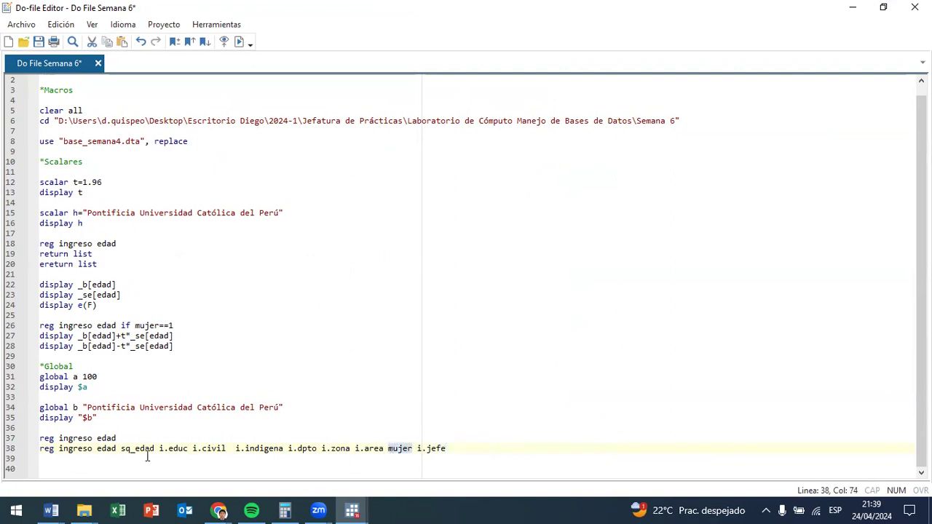
pyautogui.moveTo(115, 449); pyautogui.dragTo(118, 448)
pyautogui.click(430, 448)
pyautogui.keyDown('shift'); pyautogui.click(415, 451); pyautogui.keyUp('shift')
pyautogui.press('BackSpace')
pyautogui.press('Delete')
pyautogui.press('Delete')
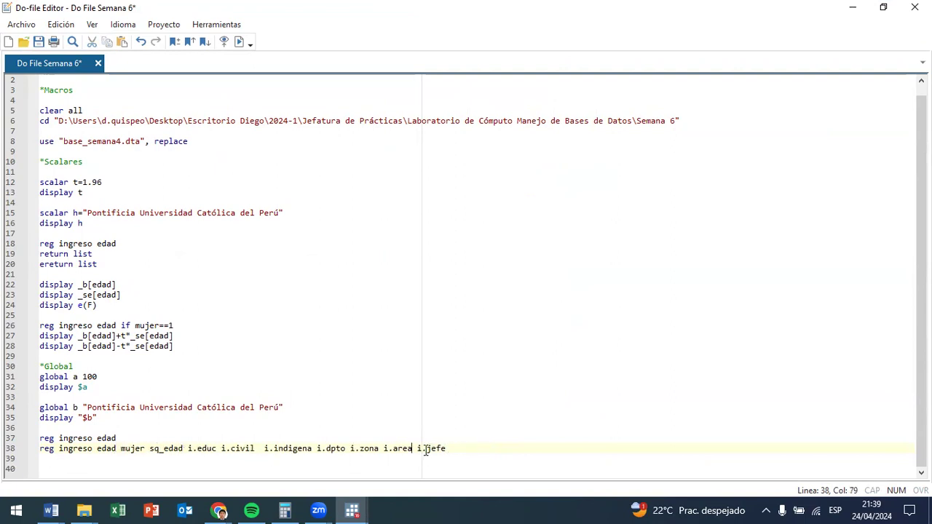
# Move i.jefe from the end of the line 38 regression to between i.civil and i.indigena.
pyautogui.moveTo(454, 446); pyautogui.dragTo(414, 450)
pyautogui.hotkey('ctrl', 'c')
pyautogui.click(258, 448)
pyautogui.hotkey('ctrl', 'v')
pyautogui.click(486, 448)
pyautogui.press('BackSpace')
pyautogui.press('BackSpace')
pyautogui.press('BackSpace')
pyautogui.press('BackSpace')
pyautogui.press('BackSpace')
pyautogui.press('BackSpace')
pyautogui.press('BackSpace')
# Write "global car edad mujer sq_edad i.educ" on line 37, above the two regressions.
pyautogui.click(141, 417)
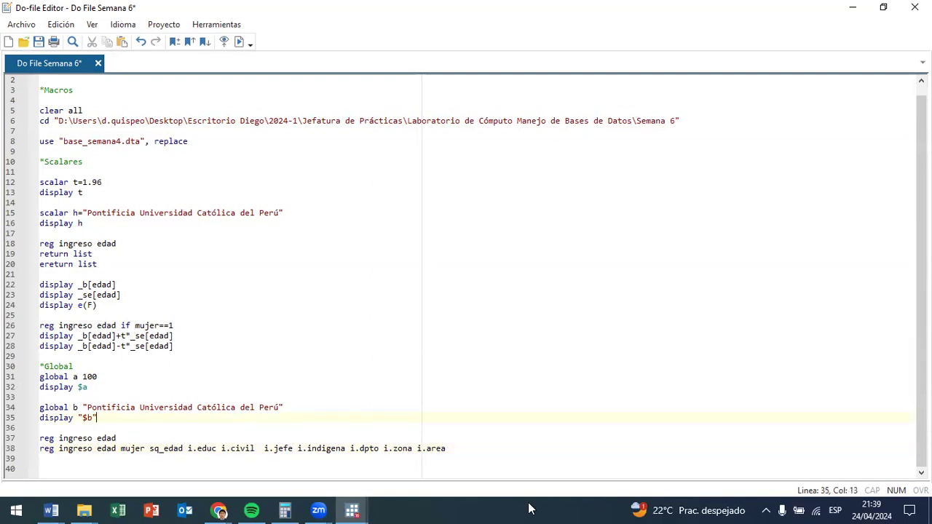
pyautogui.press('Return')
pyautogui.press('Return')
pyautogui.write('global')
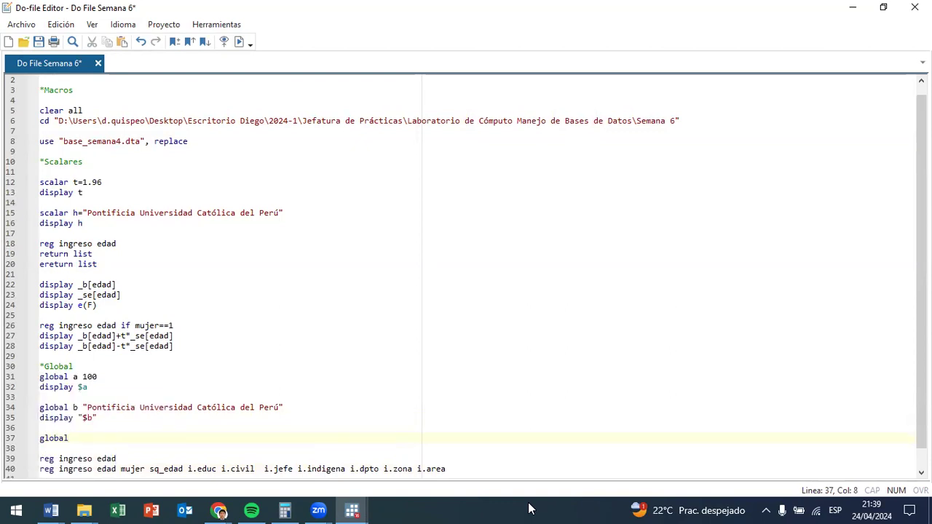
pyautogui.write(' cara')
pyautogui.press('BackSpace')
pyautogui.press('BackSpace')
pyautogui.write('edad mujer ')
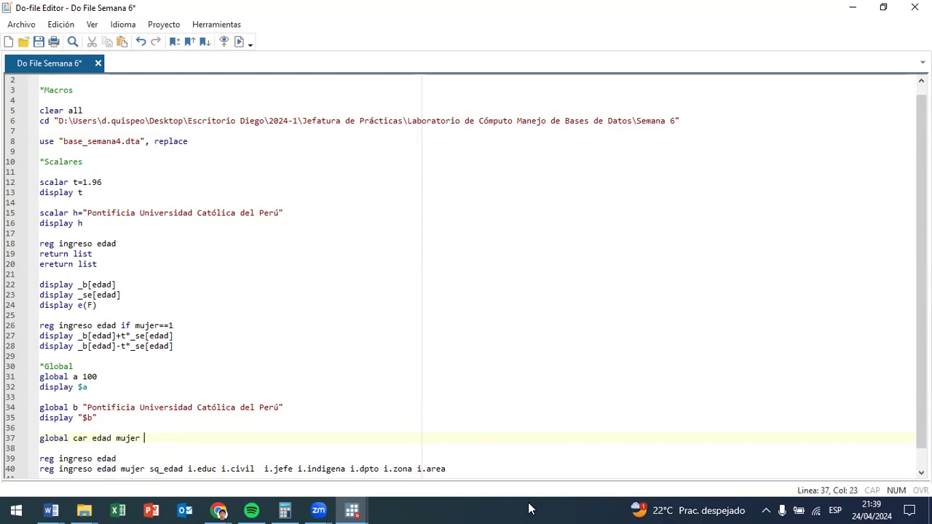
pyautogui.write('sq_e')
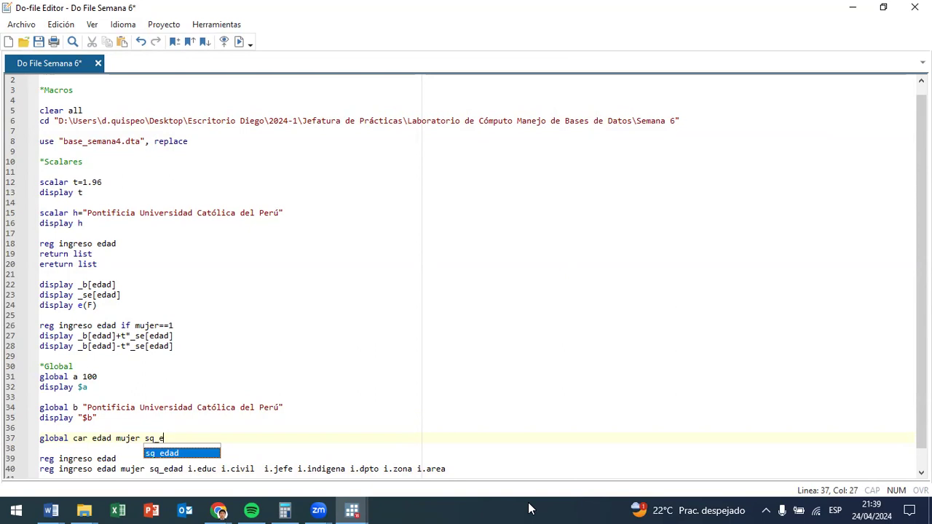
pyautogui.write('dad i.educ')
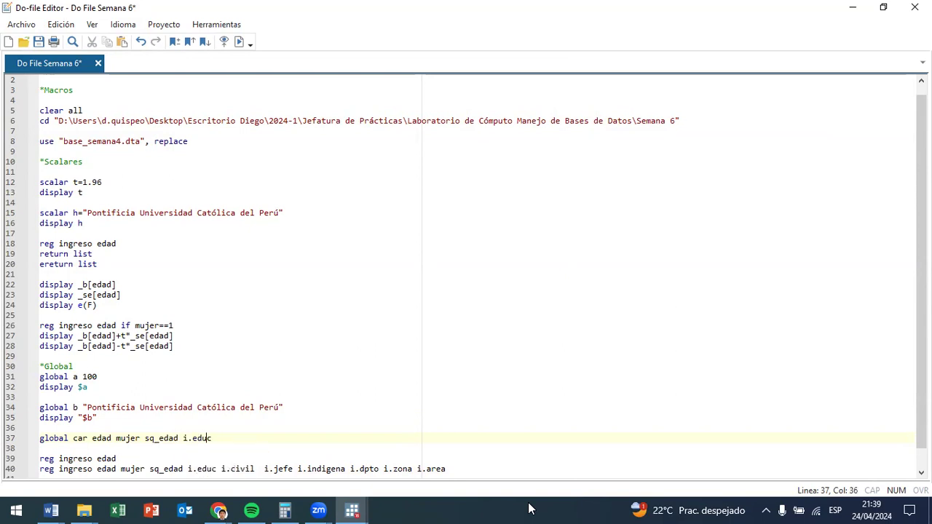
# Add a second macro line, "global car_r i.civil i.jefe", below the car macro.
pyautogui.press('End')
pyautogui.press('Return')
pyautogui.write('glob al ca')
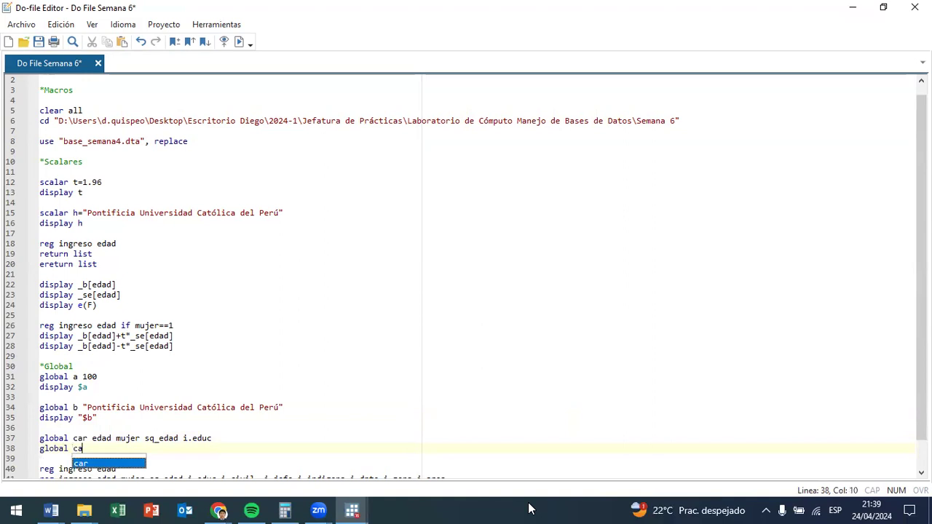
pyautogui.write('r')
pyautogui.scroll(-1, 312, 403)
pyautogui.write('_R')
pyautogui.press('BackSpace')
pyautogui.press('BackSpace')
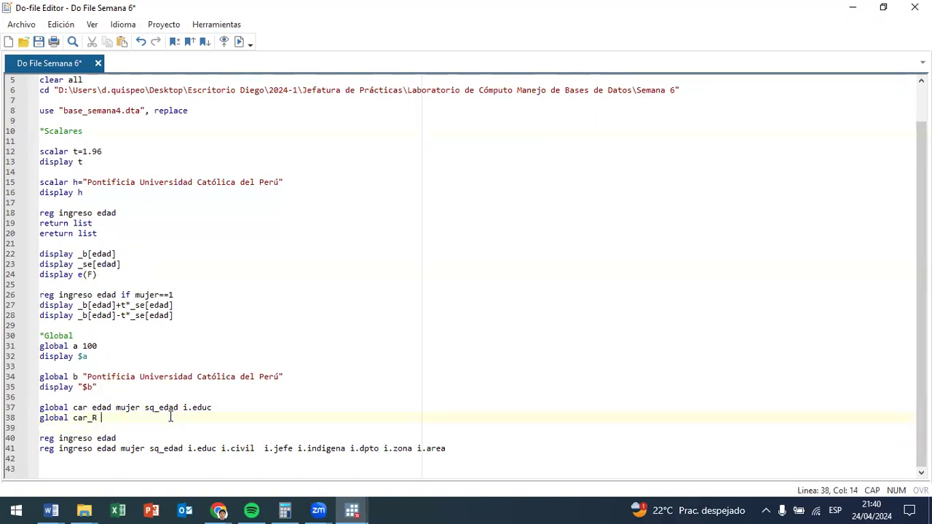
pyautogui.press('capslock')
pyautogui.write('r')
pyautogui.write(' i.civ')
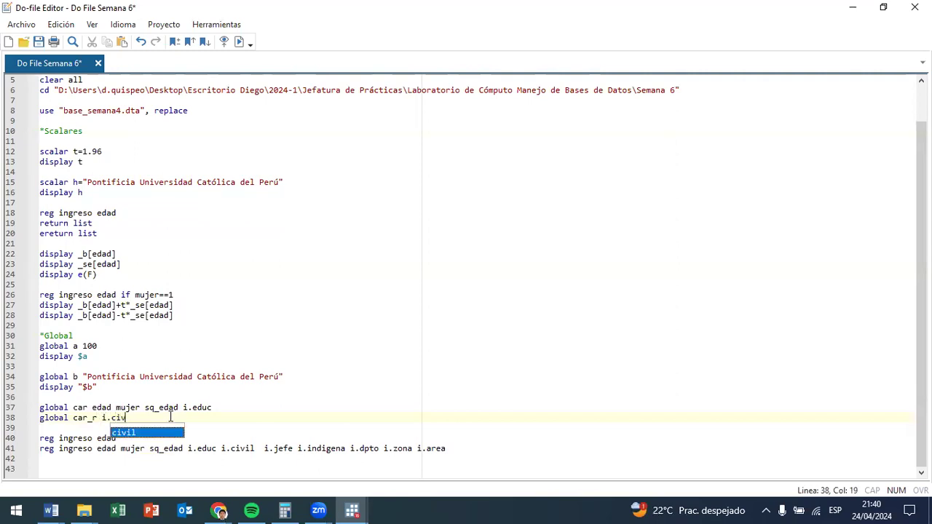
pyautogui.write('il i.jefe')
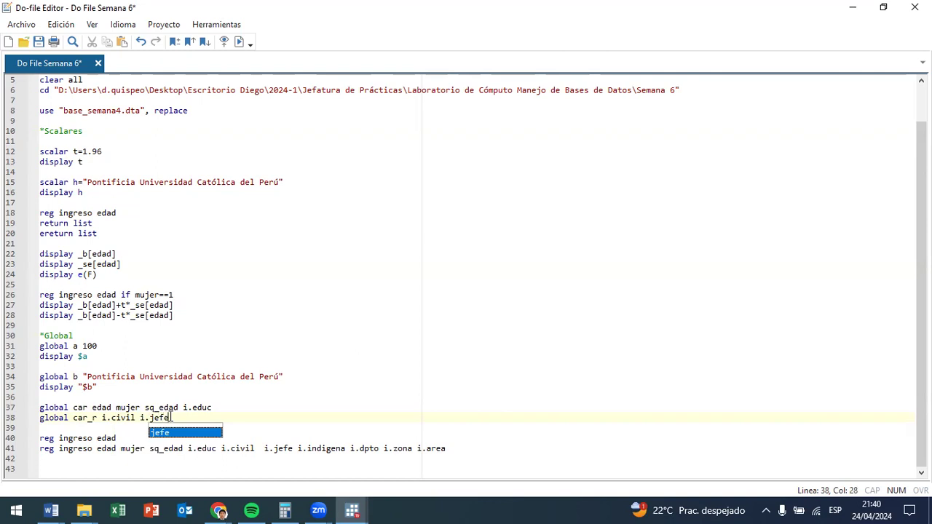
pyautogui.press('Escape')
# Add a third macro line, "global ind indigena", below the car_r macro.
pyautogui.press('Return')
pyautogui.write('global')
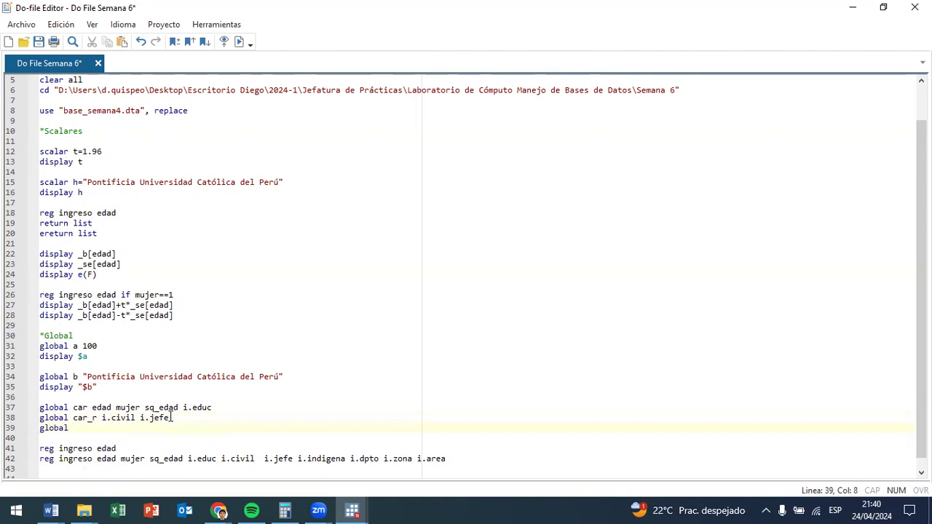
pyautogui.write(' ind indige')
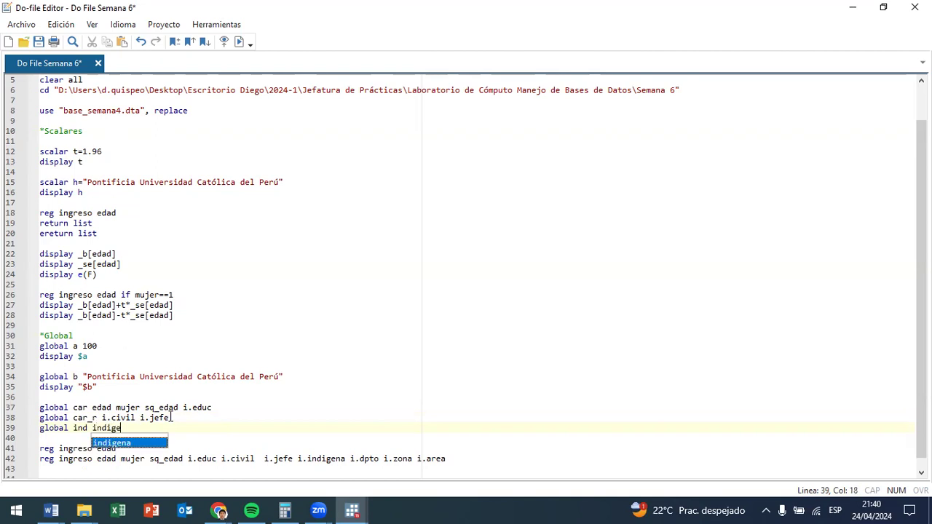
pyautogui.write('na')
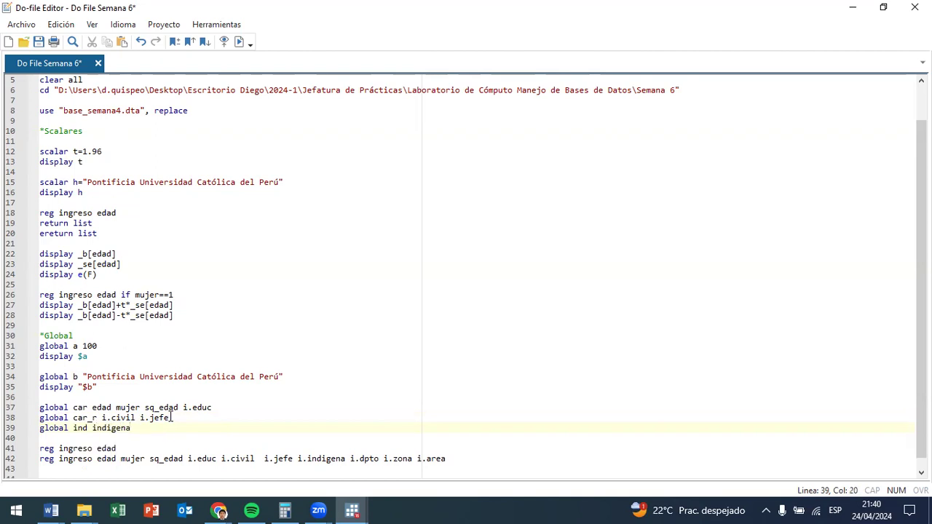
# Add a fourth macro line, "global ter i.dpto o.zon i.area", below the ind macro.
pyautogui.press('Return')
pyautogui.write('glob')
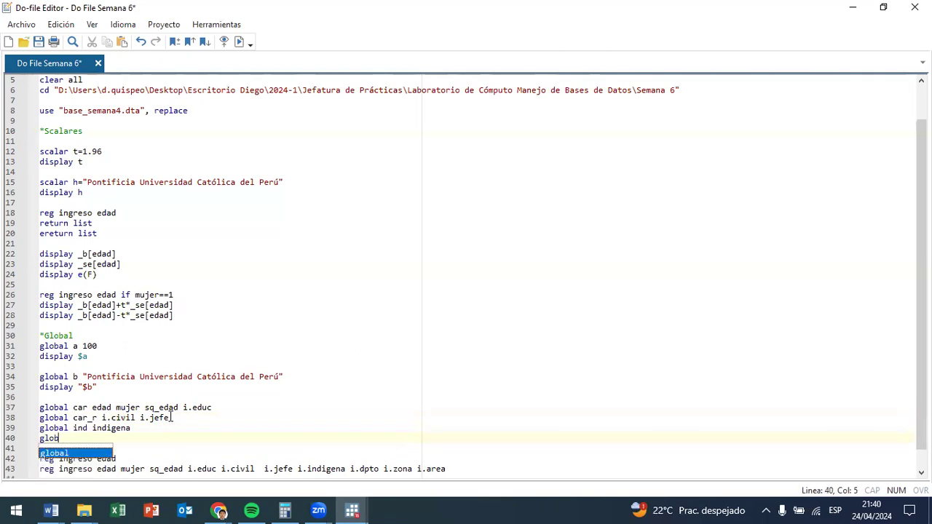
pyautogui.write('al ter ')
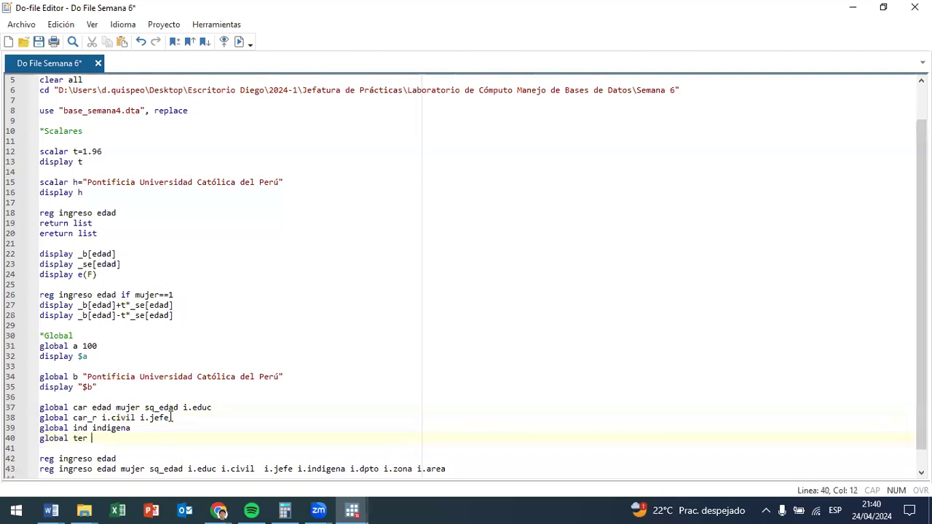
pyautogui.write('i.dpto o.zon i.area')
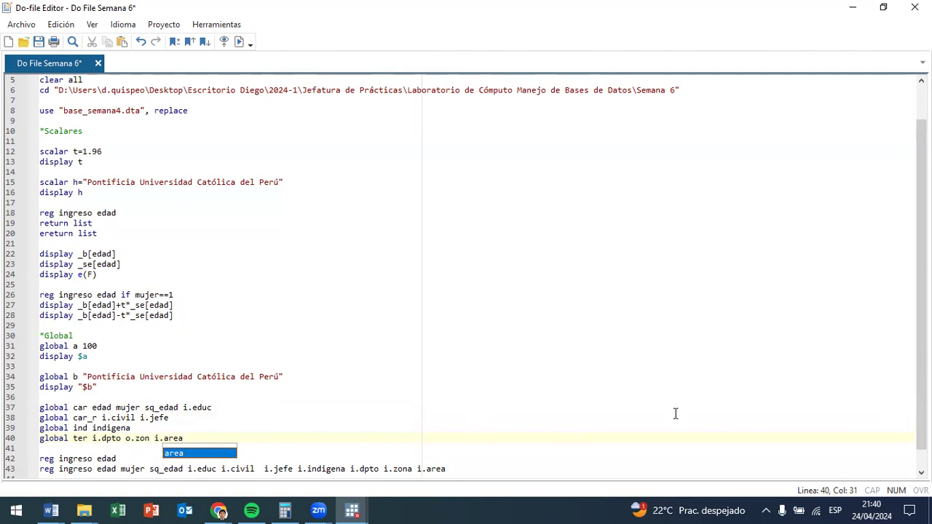
# Add six blank lines after the long regression on line 43.
pyautogui.click(513, 470)
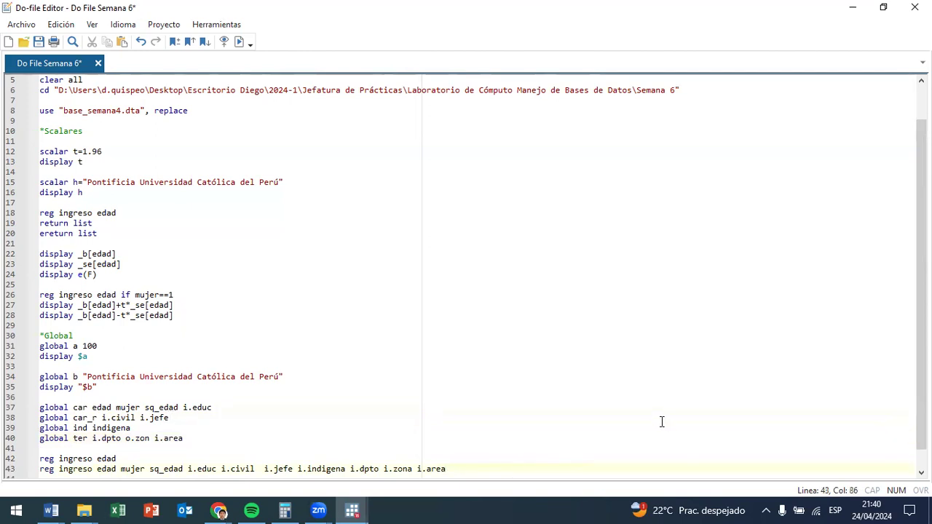
pyautogui.press('Return')
pyautogui.press('Return')
pyautogui.press('Return')
pyautogui.press('Return')
pyautogui.press('Return')
pyautogui.press('Return')
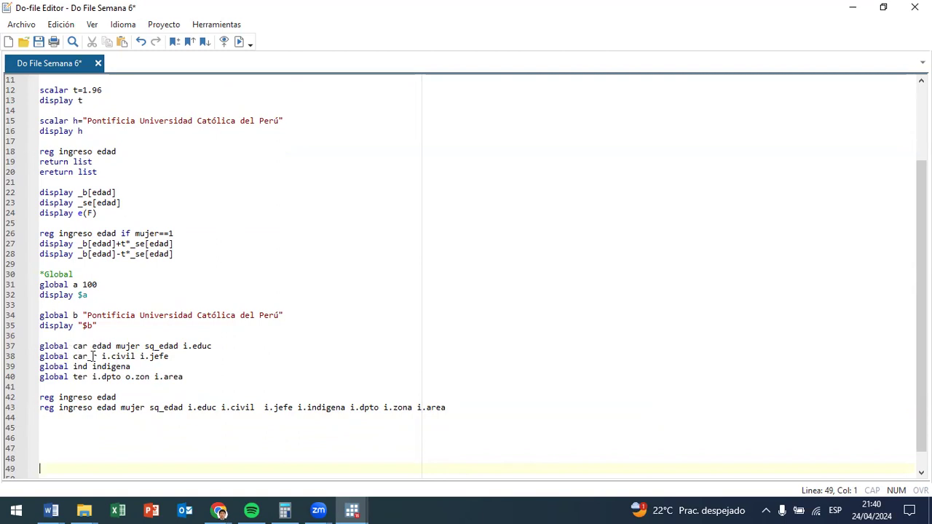
# Replace the long regression on line 43 with a second "reg ingreso edad" line.
pyautogui.moveTo(445, 407); pyautogui.dragTo(27, 412)
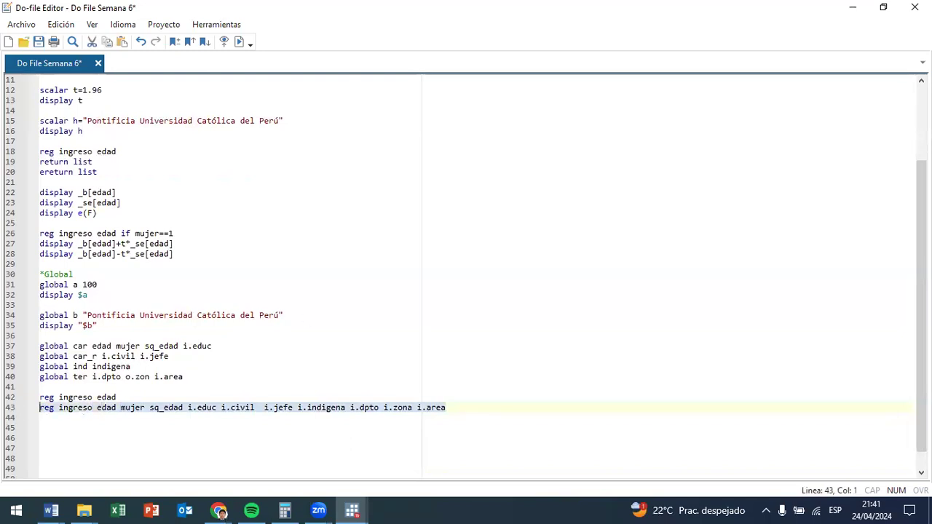
pyautogui.press('Delete')
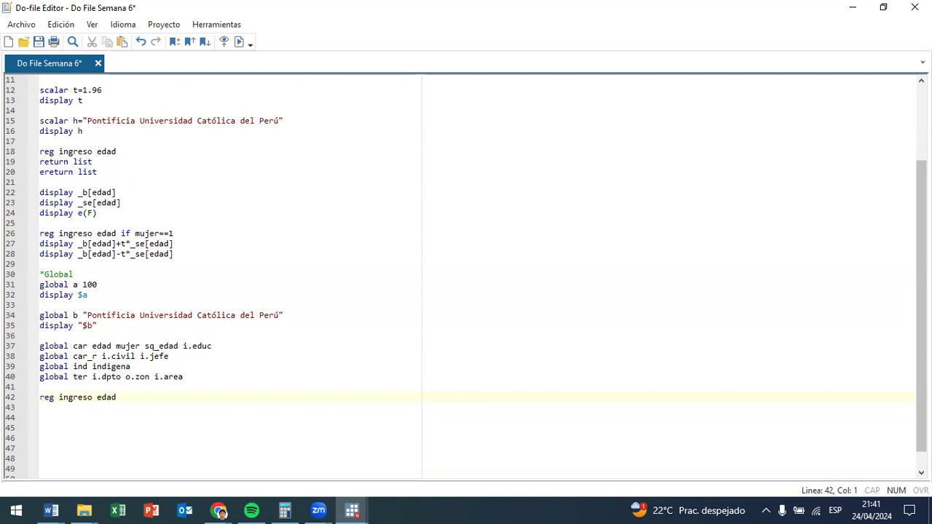
pyautogui.click(91, 396)
pyautogui.press('Right')
pyautogui.press('Right')
pyautogui.press('Right')
pyautogui.press('Down')
pyautogui.write('reg')
pyautogui.moveTo(117, 397); pyautogui.dragTo(58, 398)
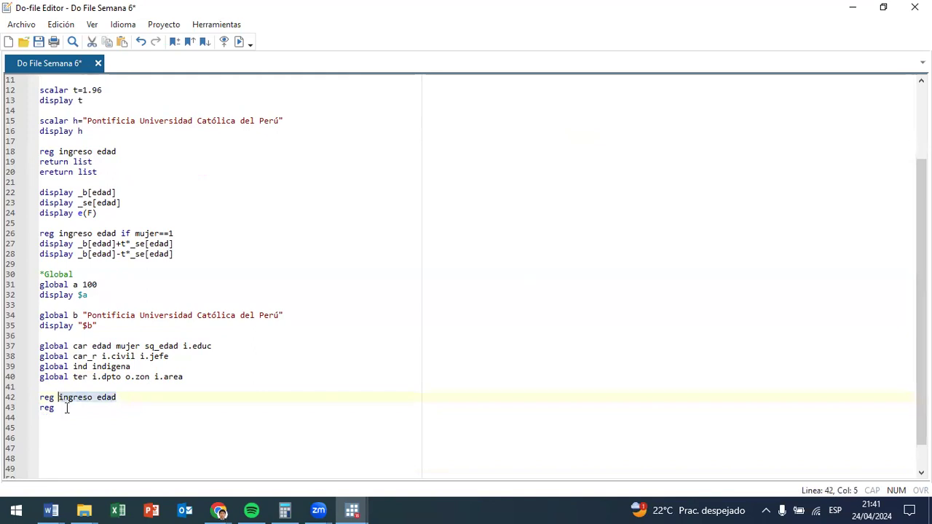
pyautogui.hotkey('ctrl', 'c')
pyautogui.click(66, 408)
pyautogui.hotkey('ctrl', 'v')
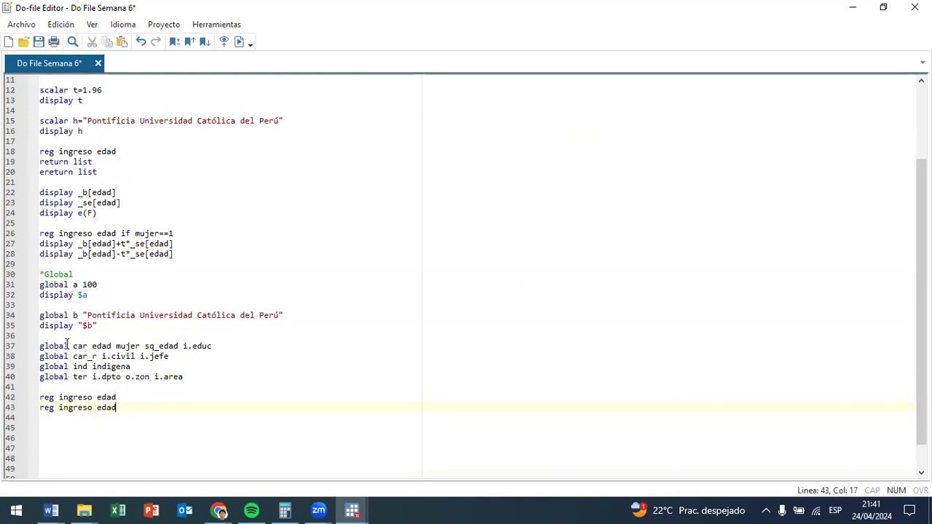
# Remove edad from the car macro on line 37, leaving mujer, sq_edad and i.educ.
pyautogui.moveTo(89, 346); pyautogui.dragTo(73, 346)
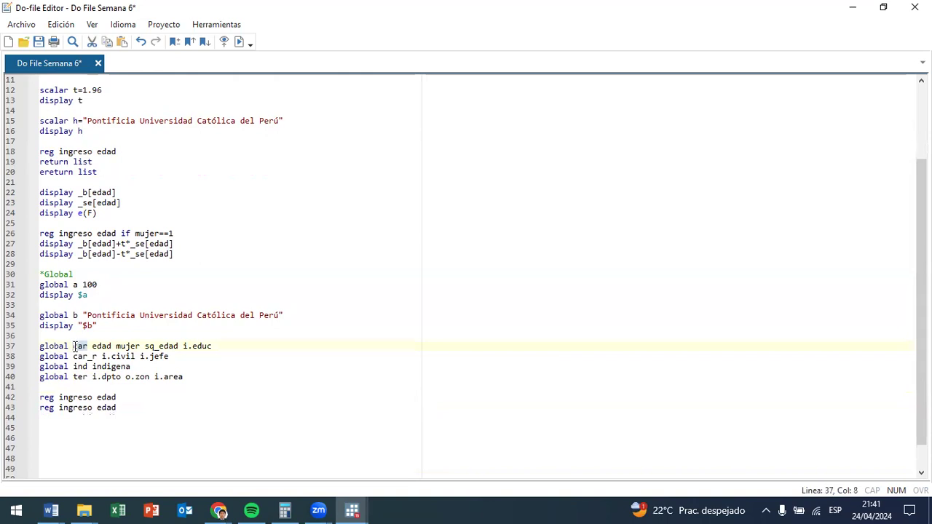
pyautogui.click(112, 346)
pyautogui.press('BackSpace')
pyautogui.press('BackSpace')
pyautogui.press('BackSpace')
pyautogui.press('BackSpace')
pyautogui.press('BackSpace')
# Append $car to the regression on line 43 so it reads "reg ingreso edad $car".
pyautogui.press('Down')
pyautogui.press('Down')
pyautogui.press('Down')
pyautogui.press('Down')
pyautogui.press('Down')
pyautogui.press('Right')
pyautogui.press('Right')
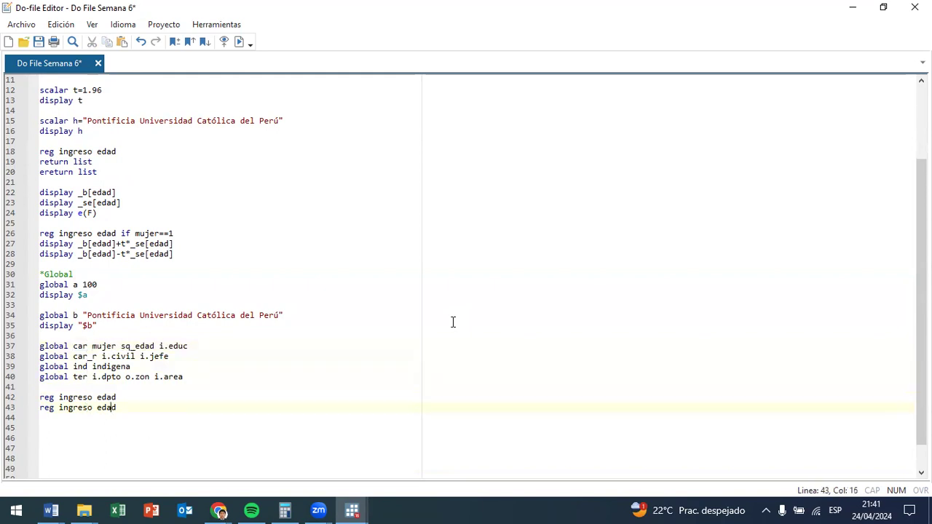
pyautogui.write('$car')
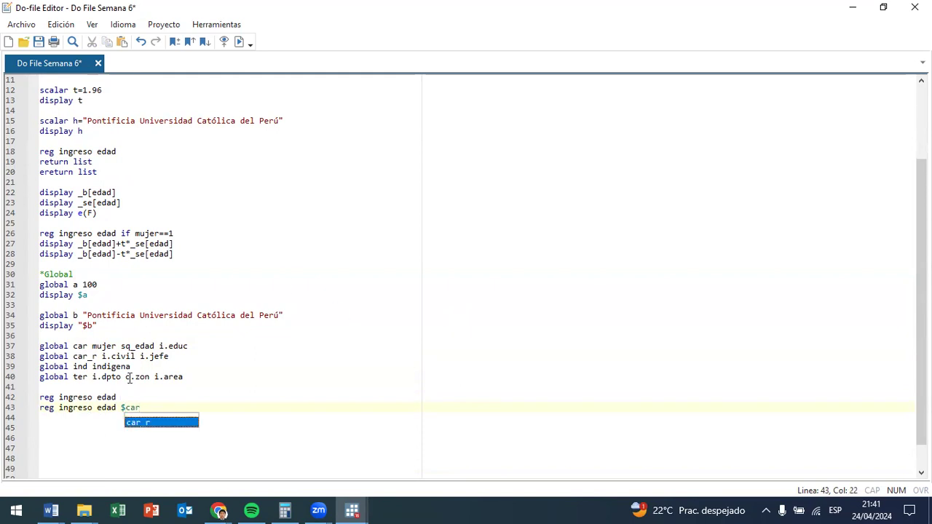
# Duplicate the line 43 regression onto line 44 and extend it to "reg ingreso edad $car $car_r".
pyautogui.click(148, 406)
pyautogui.click(32, 415)
pyautogui.click(21, 408)
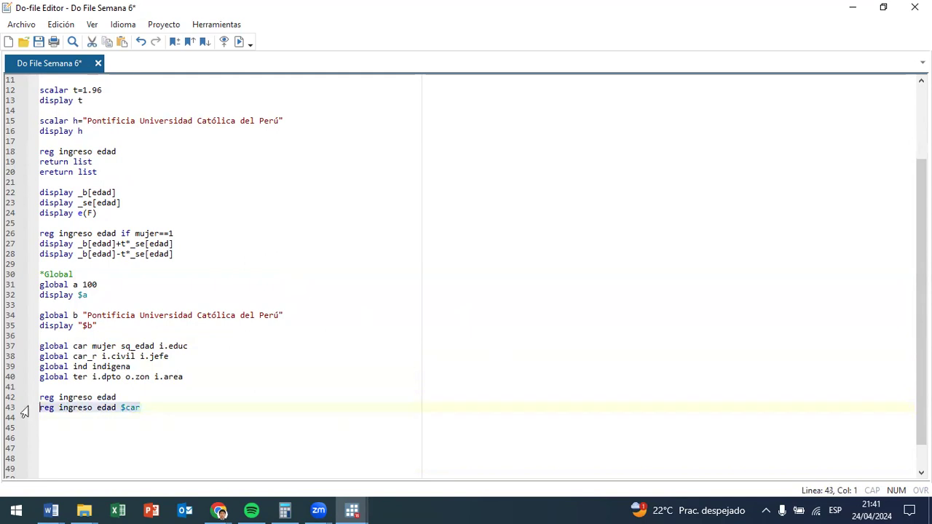
pyautogui.click(156, 400)
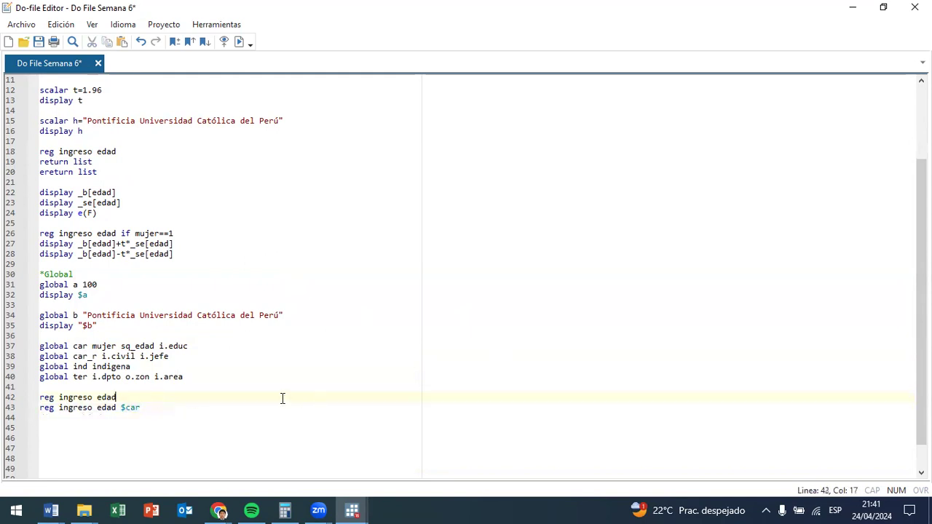
pyautogui.click(230, 406)
pyautogui.press('Return')
pyautogui.hotkey('ctrl', 'v')
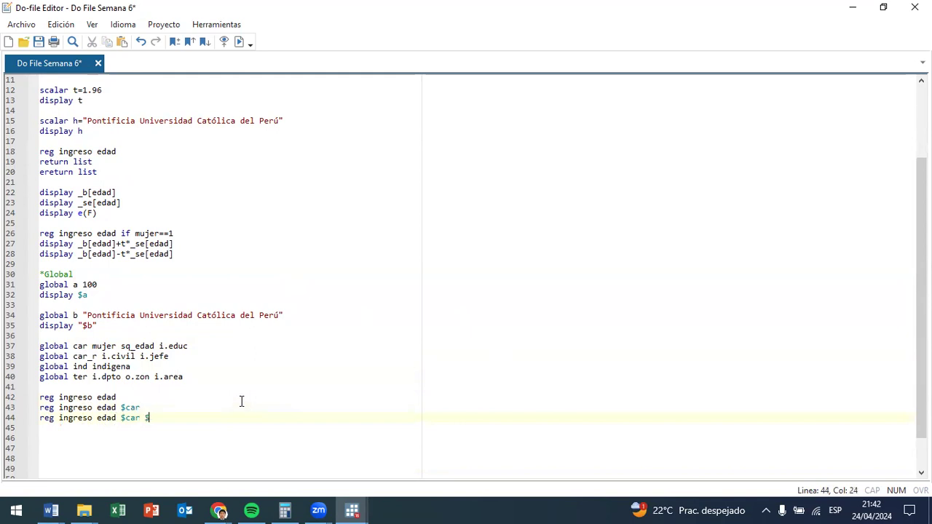
pyautogui.write('$ car_R')
pyautogui.press('capslock')
pyautogui.press('BackSpace')
pyautogui.press('capslock')
pyautogui.write('r')
pyautogui.press('Left')
pyautogui.press('Left')
pyautogui.press('Left')
pyautogui.press('Left')
pyautogui.press('BackSpace')
# Duplicate the line 44 regression onto line 45 and append $ind to it.
pyautogui.click(31, 426)
pyautogui.moveTo(31, 424); pyautogui.dragTo(22, 422)
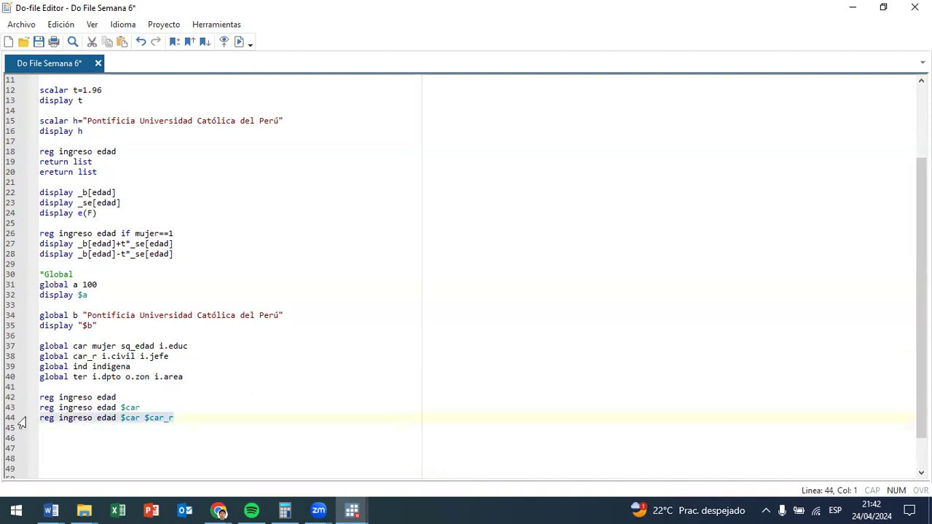
pyautogui.click(191, 414)
pyautogui.press('Return')
pyautogui.hotkey('ctrl', 'v')
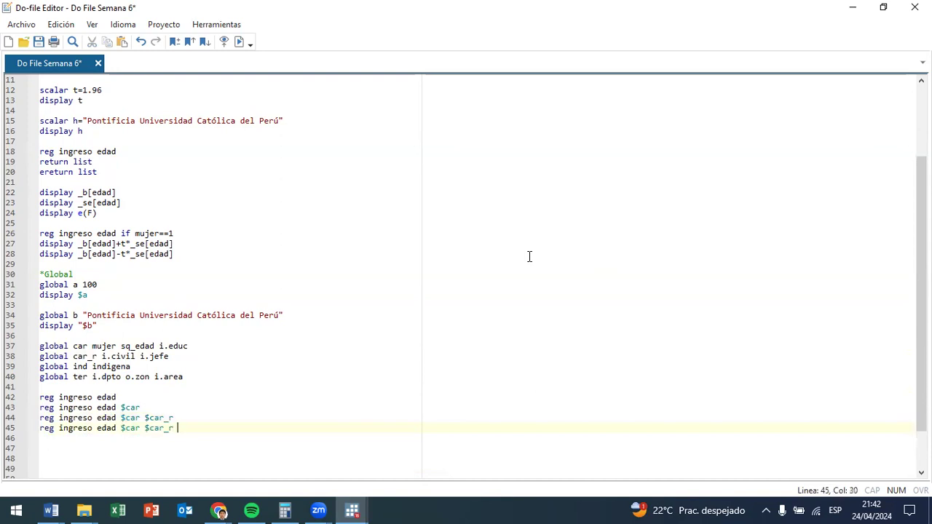
pyautogui.write('$ind')
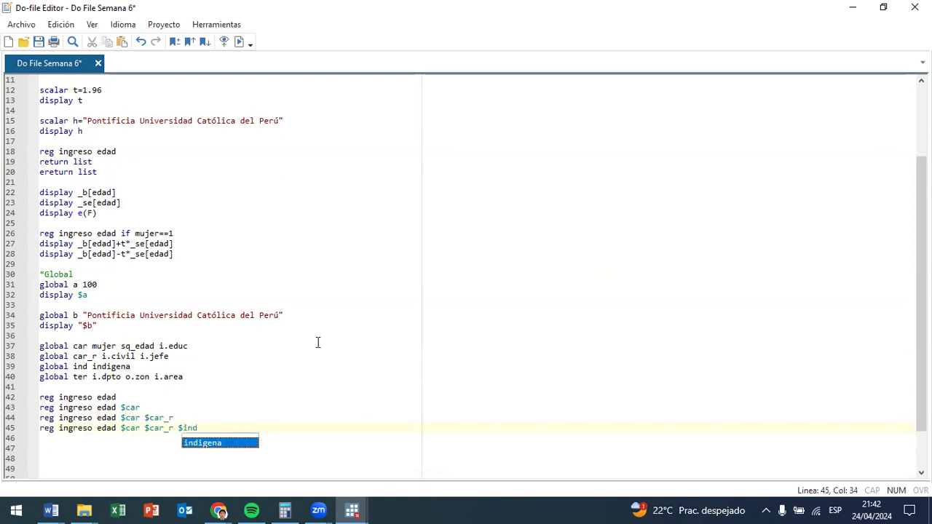
pyautogui.press('Escape')
# Duplicate the line 45 regression onto line 46 and append $ter to it.
pyautogui.moveTo(211, 430); pyautogui.dragTo(16, 430)
pyautogui.press('Down')
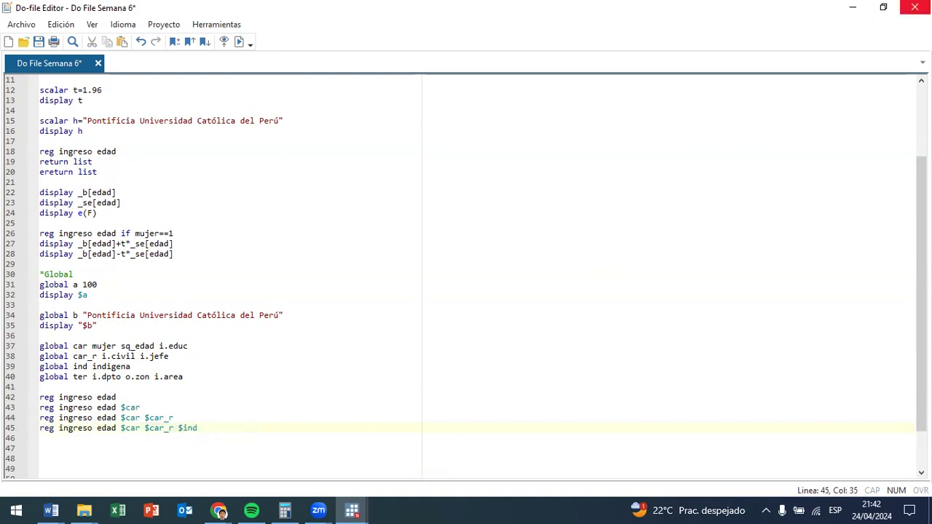
pyautogui.hotkey('ctrl', 'v')
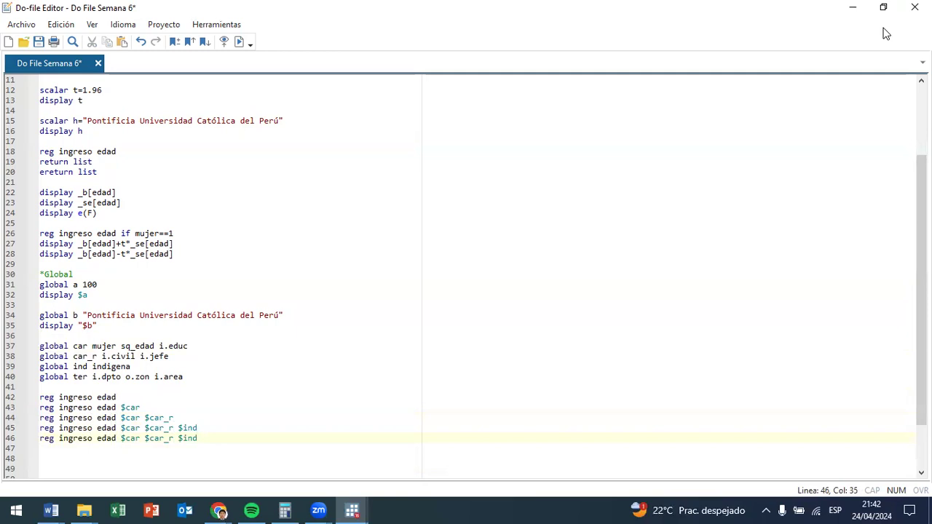
pyautogui.write('$ter')
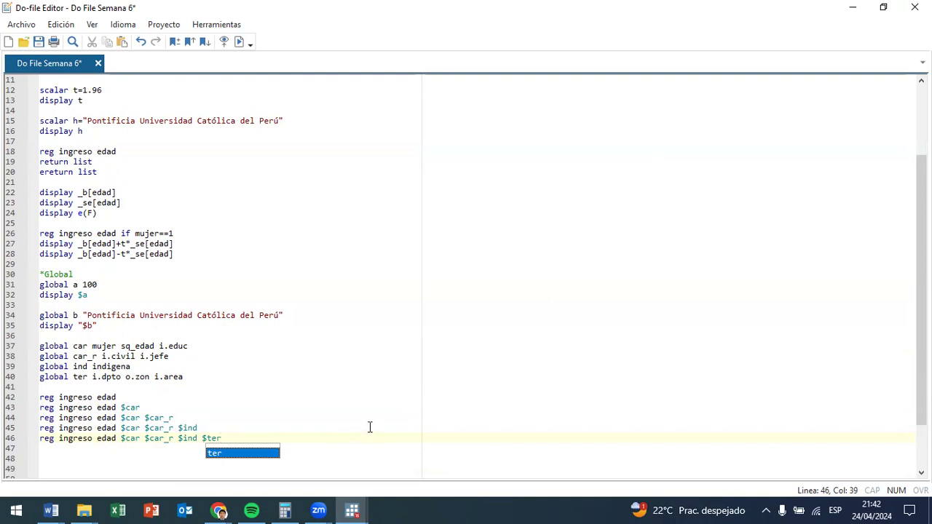
pyautogui.press('Escape')
# Copy the line 46 regression to line 47 and cut its controls down to "reg ingreso edad $ter".
pyautogui.moveTo(121, 447); pyautogui.dragTo(6, 442)
pyautogui.hotkey('ctrl', 'c')
pyautogui.click(271, 449)
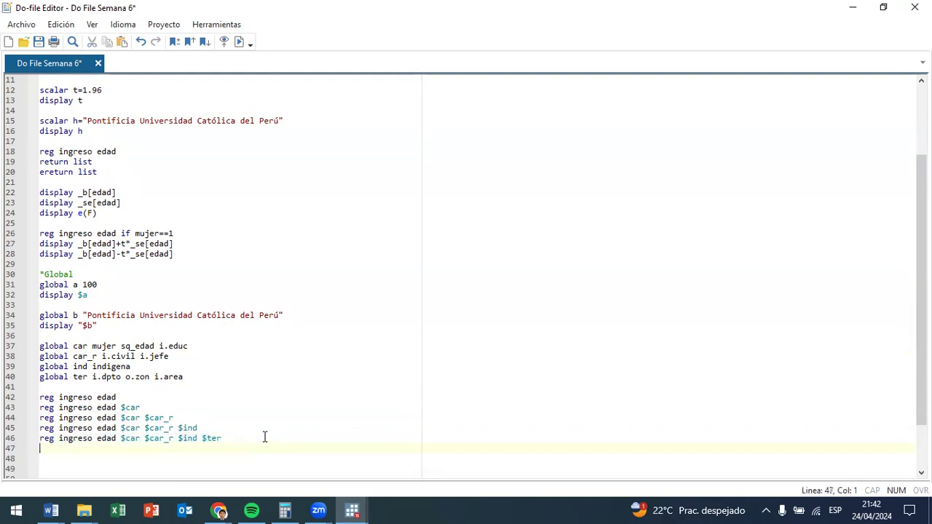
pyautogui.hotkey('ctrl', 'v')
pyautogui.press('Left')
pyautogui.press('Left')
pyautogui.press('Left')
pyautogui.press('Left')
pyautogui.press('BackSpace')
pyautogui.press('BackSpace')
pyautogui.press('BackSpace')
pyautogui.press('BackSpace')
pyautogui.press('BackSpace')
pyautogui.press('BackSpace')
pyautogui.press('BackSpace')
pyautogui.press('BackSpace')
pyautogui.press('BackSpace')
pyautogui.press('BackSpace')
pyautogui.press('BackSpace')
pyautogui.press('BackSpace')
pyautogui.press('BackSpace')
pyautogui.press('BackSpace')
pyautogui.press('BackSpace')
pyautogui.press('BackSpace')
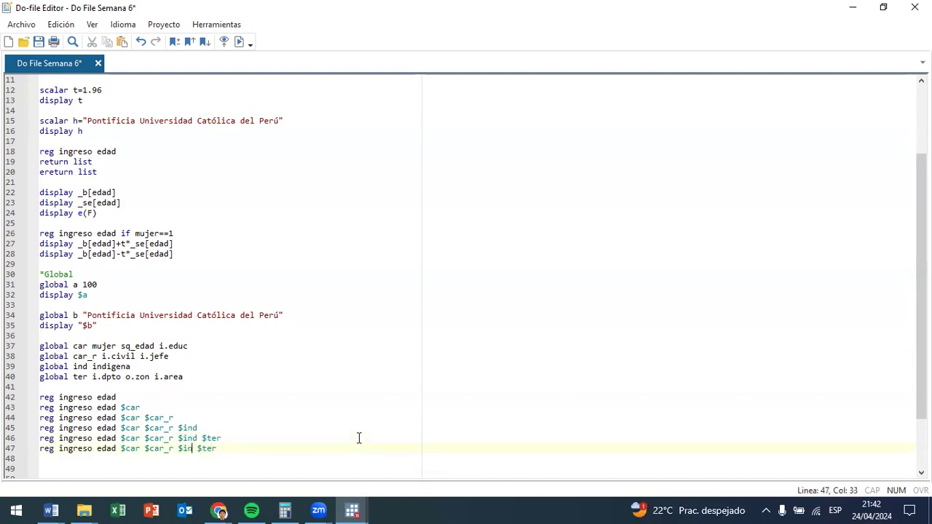
pyautogui.press('BackSpace')
# Copy the line 47 regression to line 48 and replace $ter with $car_r.
pyautogui.moveTo(143, 447); pyautogui.dragTo(2, 455)
pyautogui.hotkey('ctrl', 'c')
pyautogui.click(167, 451)
pyautogui.press('Return')
pyautogui.hotkey('ctrl', 'v')
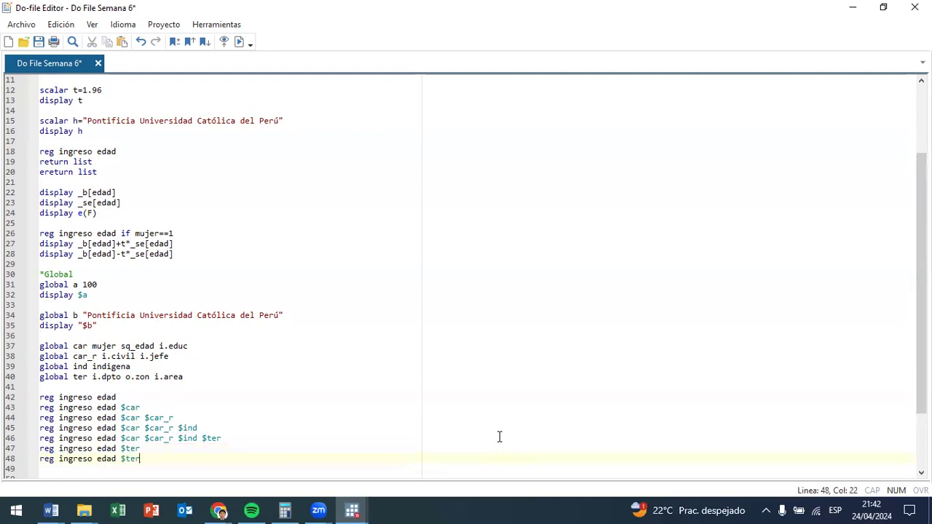
pyautogui.press('BackSpace')
pyautogui.press('BackSpace')
pyautogui.press('BackSpace')
pyautogui.write('ca')
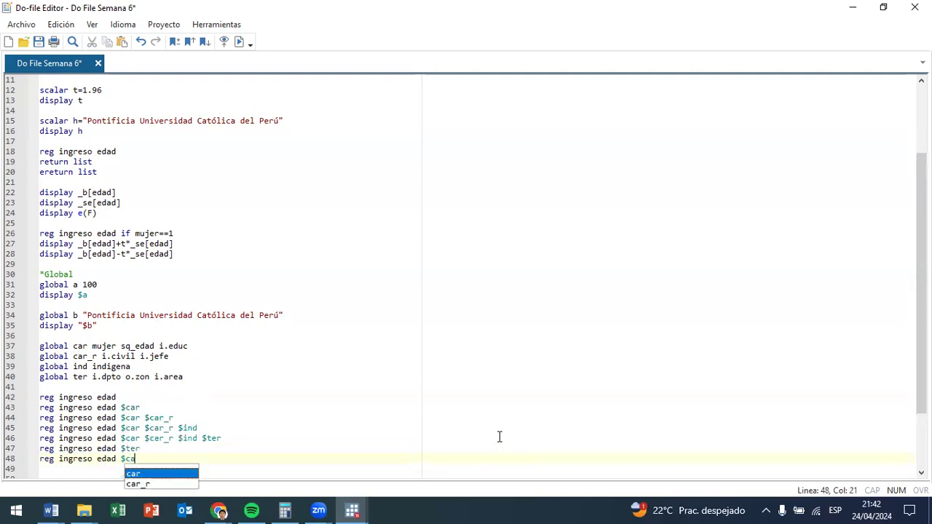
pyautogui.write('r_R')
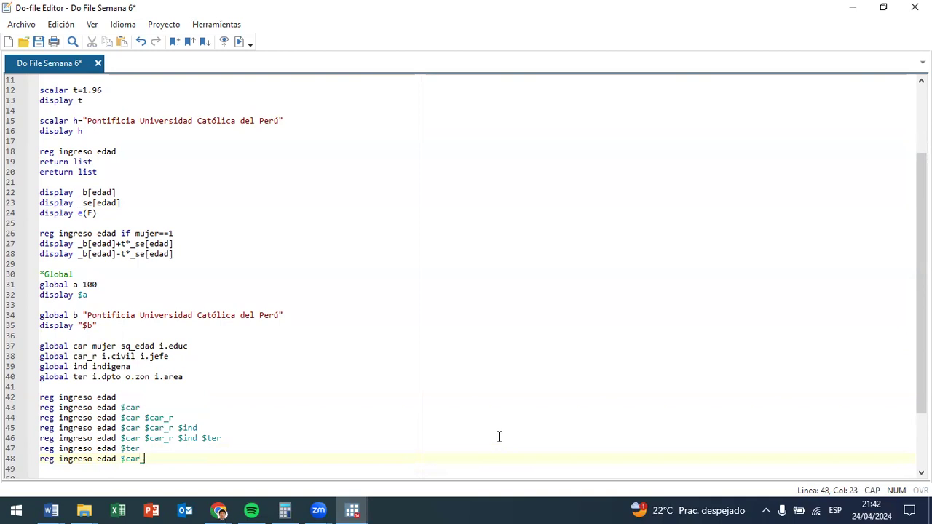
pyautogui.press('BackSpace')
pyautogui.write('r')
pyautogui.hotkey('shift', 'Left')
pyautogui.hotkey('shift', 'Left')
pyautogui.hotkey('shift', 'Left')
pyautogui.hotkey('shift', 'Left')
pyautogui.hotkey('shift', 'Left')
pyautogui.hotkey('shift', 'Left')
pyautogui.hotkey('shift', 'Left')
pyautogui.hotkey('shift', 'Left')
pyautogui.hotkey('shift', 'Left')
pyautogui.hotkey('shift', 'Left')
pyautogui.hotkey('shift', 'Left')
pyautogui.hotkey('shift', 'Left')
pyautogui.hotkey('shift', 'Left')
pyautogui.hotkey('shift', 'Left')
pyautogui.hotkey('shift', 'Left')
pyautogui.hotkey('shift', 'Left')
pyautogui.hotkey('shift', 'Left')
pyautogui.hotkey('shift', 'Left')
pyautogui.hotkey('shift', 'Left')
pyautogui.hotkey('shift', 'Left')
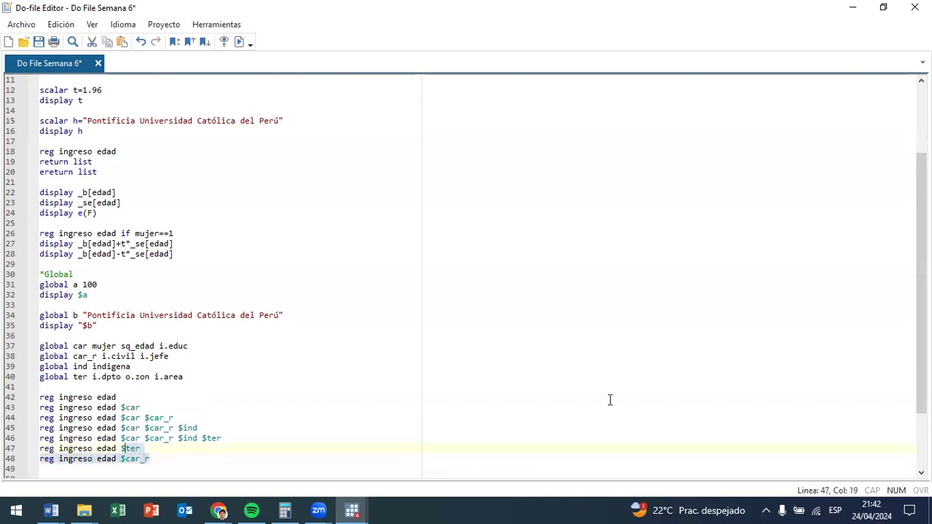
pyautogui.press('Left')
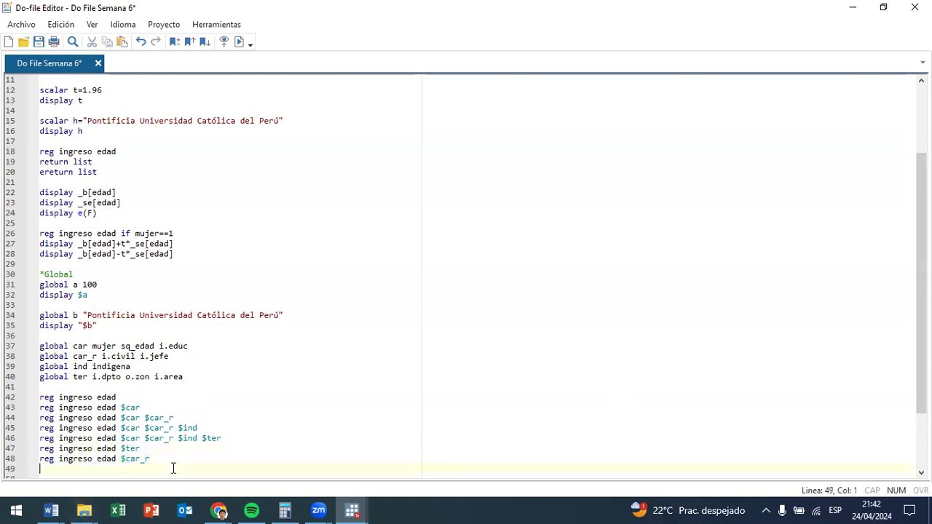
# Copy the line 48 regression to line 49, replace $car_r with $ind, and start a new line below.
pyautogui.click(6, 458)
pyautogui.hotkey('ctrl', 'c')
pyautogui.press('Down')
pyautogui.hotkey('ctrl', 'v')
pyautogui.press('Left')
pyautogui.press('BackSpace')
pyautogui.press('BackSpace')
pyautogui.press('BackSpace')
pyautogui.press('BackSpace')
pyautogui.write('in')
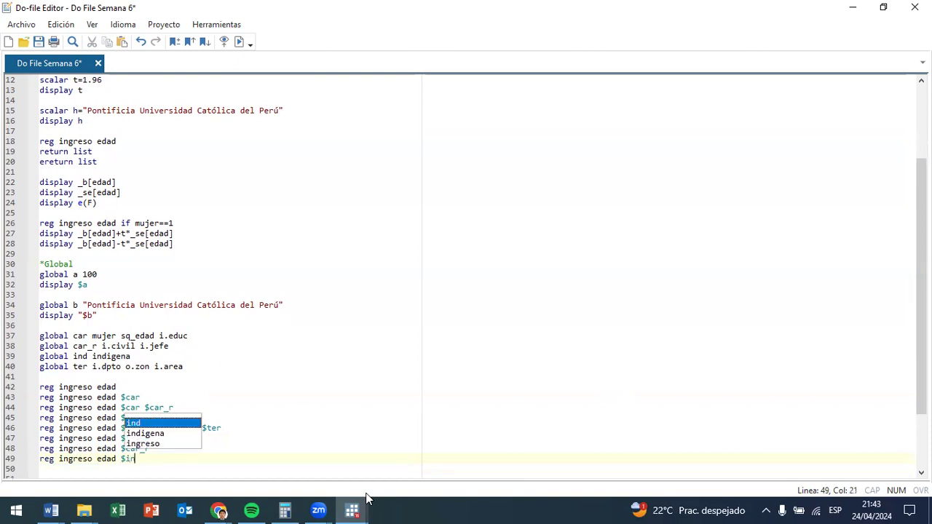
pyautogui.write('d')
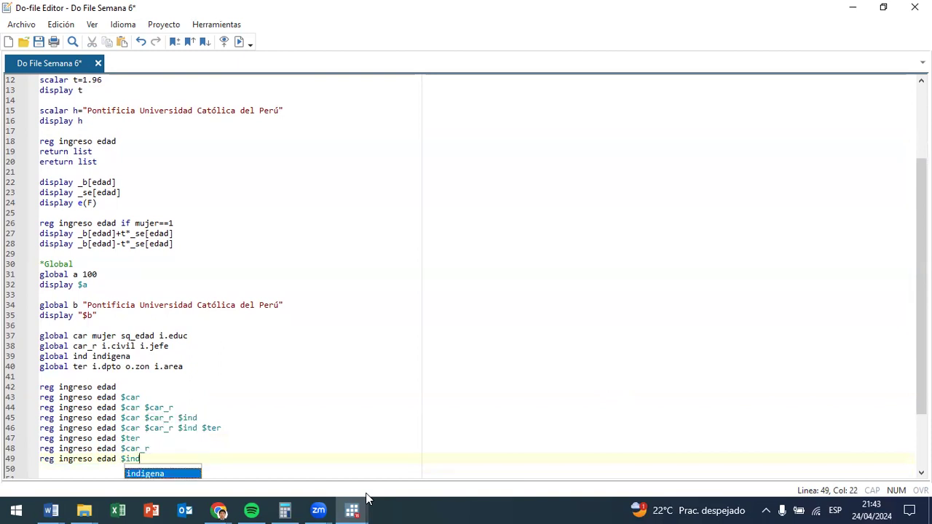
pyautogui.press('Tab')
pyautogui.press('BackSpace')
pyautogui.press('BackSpace')
pyautogui.press('BackSpace')
pyautogui.press('BackSpace')
pyautogui.press('BackSpace')
pyautogui.press('Return')
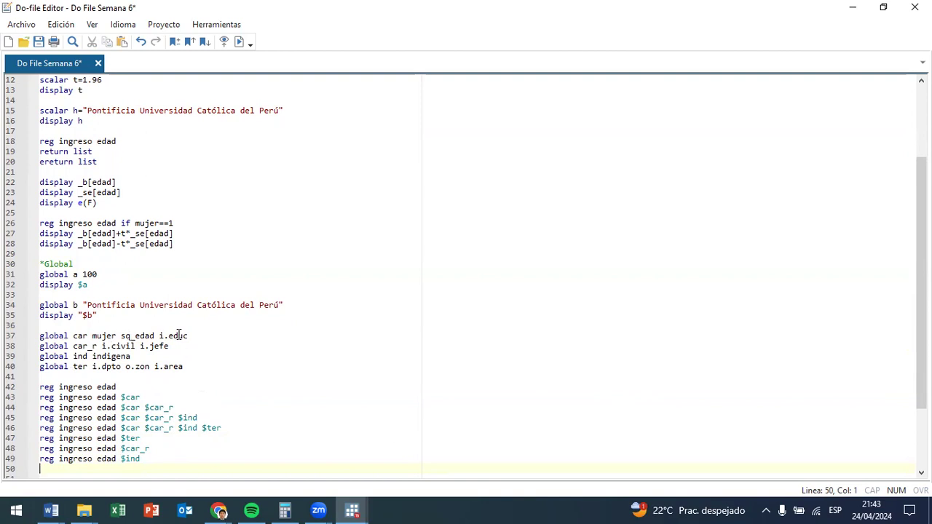
# Review which variables the car, car_r, ind and ter globals group on lines 37 to 40.
pyautogui.moveTo(217, 339); pyautogui.dragTo(93, 339)
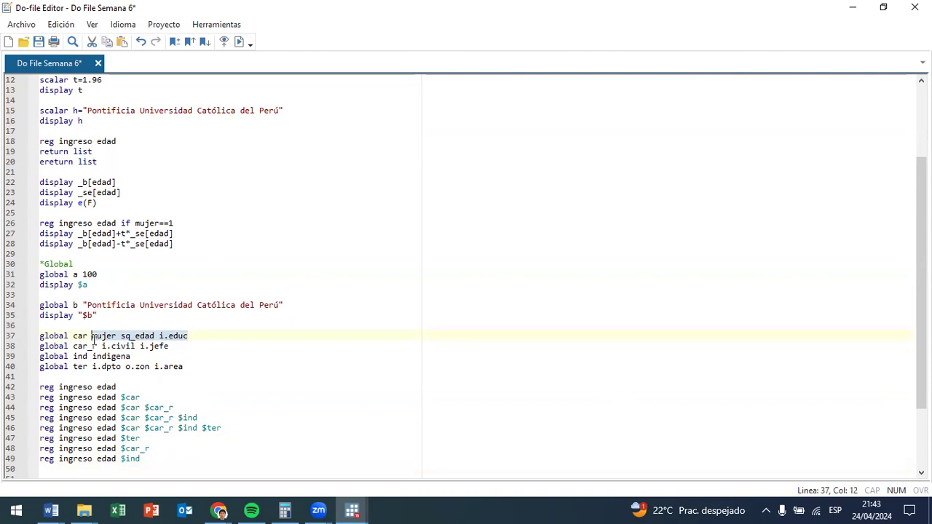
pyautogui.click(80, 336)
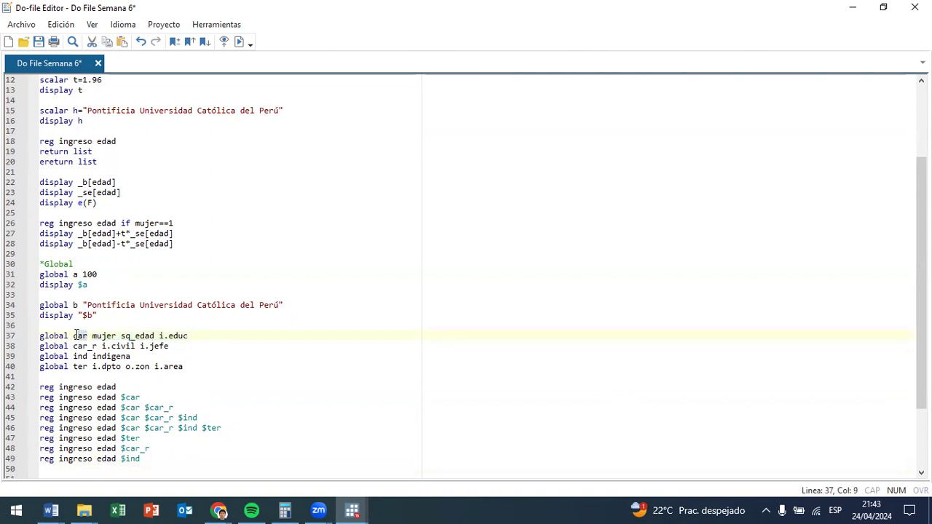
pyautogui.moveTo(102, 346); pyautogui.dragTo(206, 343)
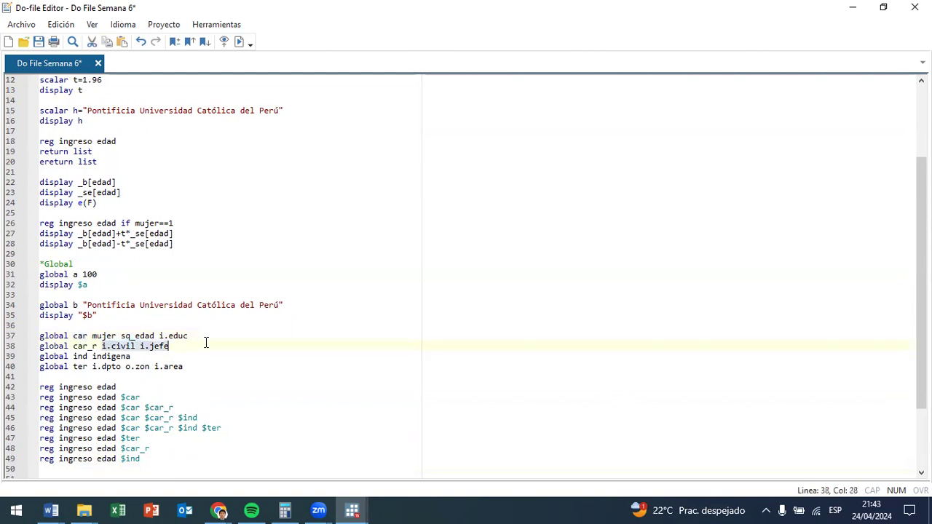
pyautogui.moveTo(96, 346); pyautogui.dragTo(75, 346)
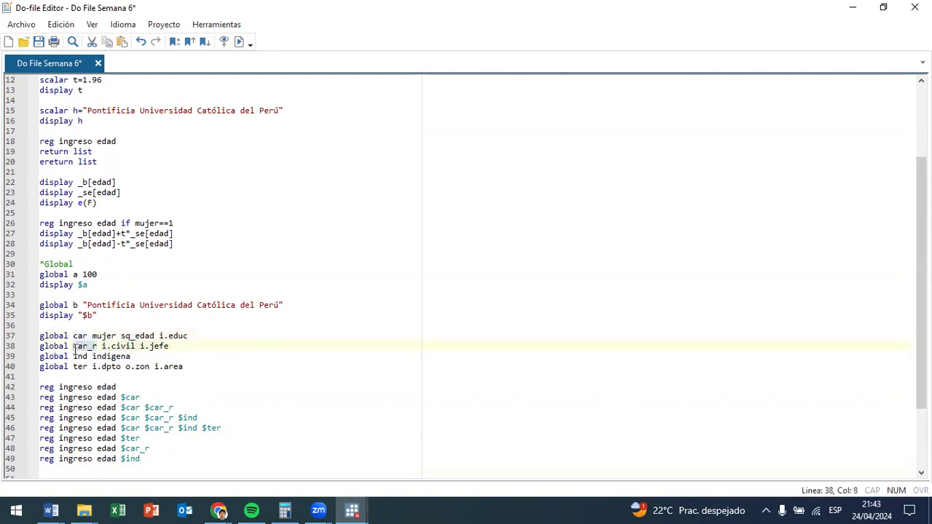
pyautogui.doubleClick(101, 356)
pyautogui.click(90, 357)
pyautogui.moveTo(73, 354); pyautogui.dragTo(92, 357)
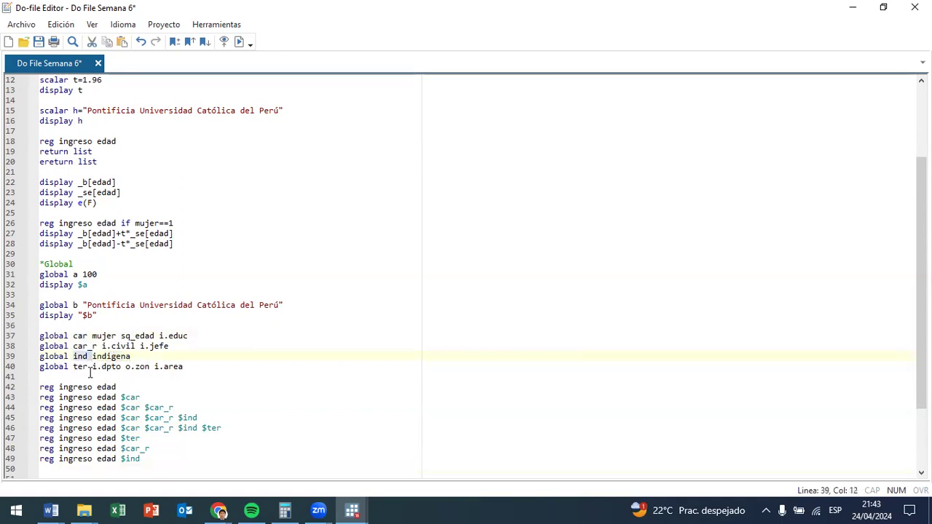
pyautogui.click(90, 373)
pyautogui.moveTo(184, 368); pyautogui.dragTo(90, 367)
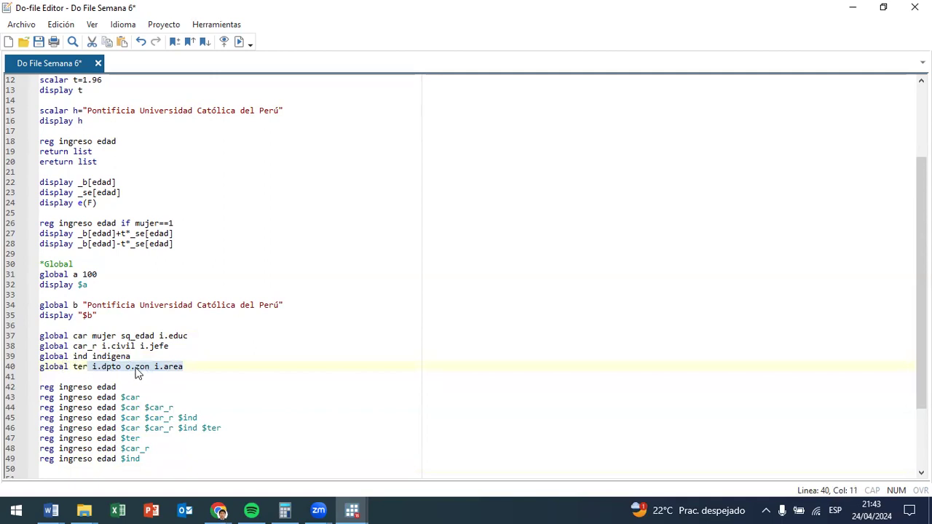
# Correct the zone variable in the ter global on line 40 to i.zona.
pyautogui.click(131, 366)
pyautogui.press('BackSpace')
pyautogui.write('i')
pyautogui.press('Right')
pyautogui.write('a')
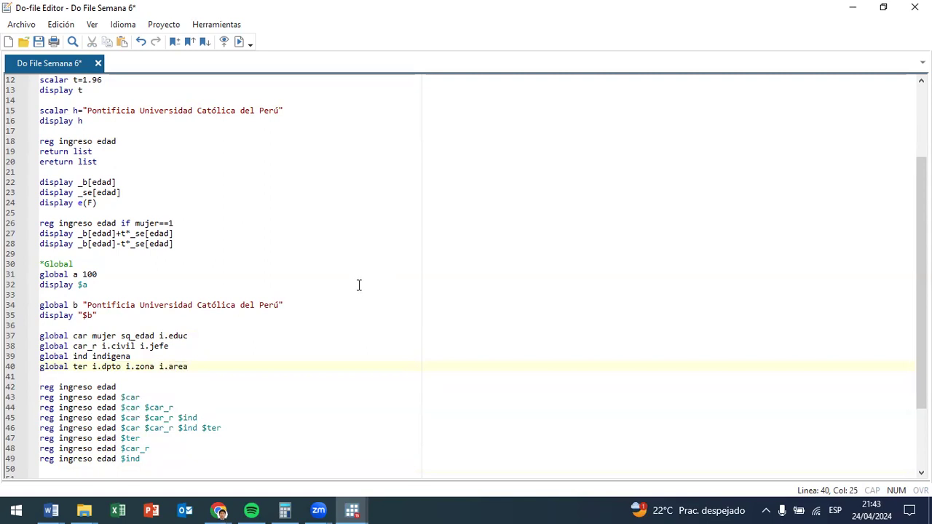
# Restore the do-file window to half width and place the main Stata results window beside it.
pyautogui.doubleClick(438, 6)
pyautogui.click(386, 11)
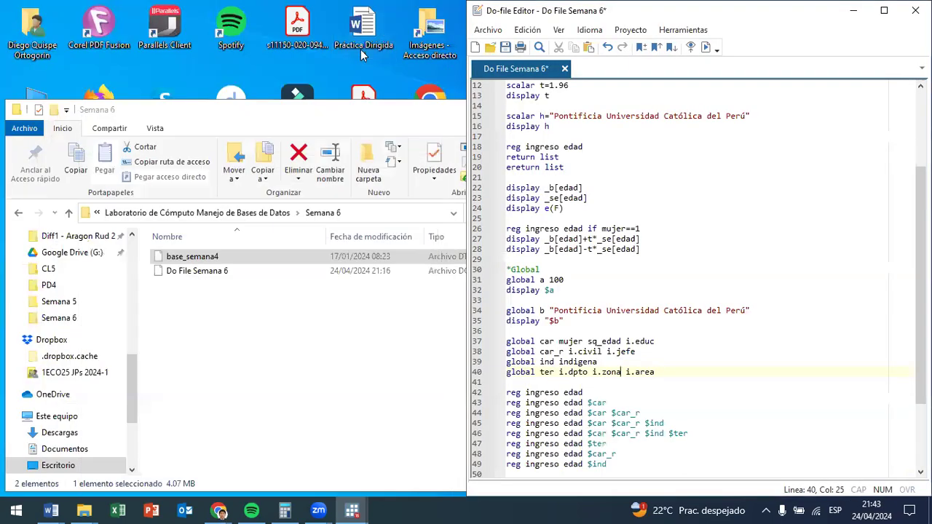
pyautogui.moveTo(331, 495)
pyautogui.click(275, 460)
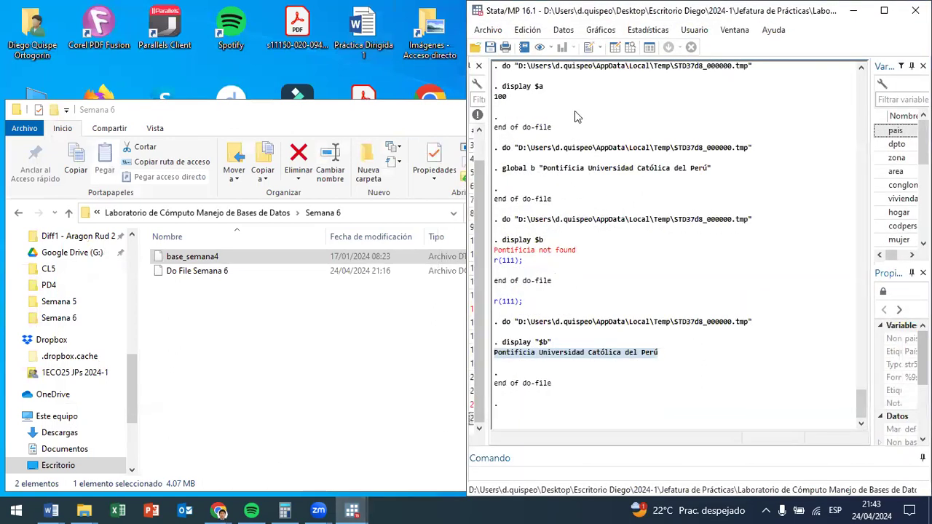
pyautogui.moveTo(620, 12); pyautogui.dragTo(2, 146)
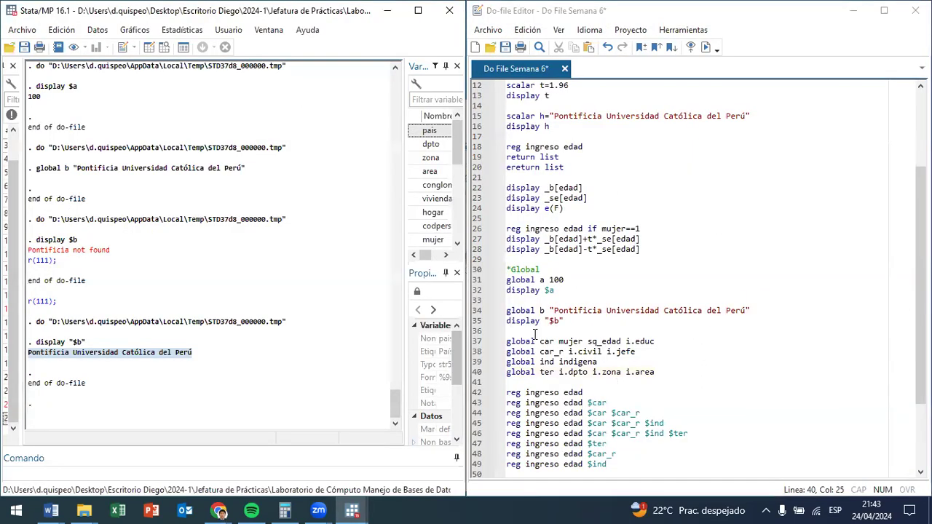
# Run the global definitions and regressions on lines 37 to 49 and look back through the regression output.
pyautogui.moveTo(508, 341); pyautogui.dragTo(552, 474)
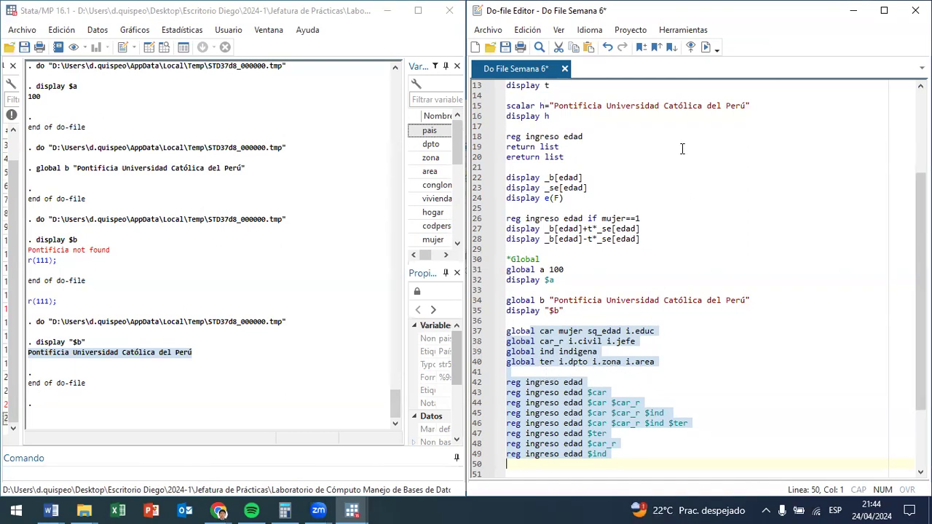
pyautogui.click(706, 48)
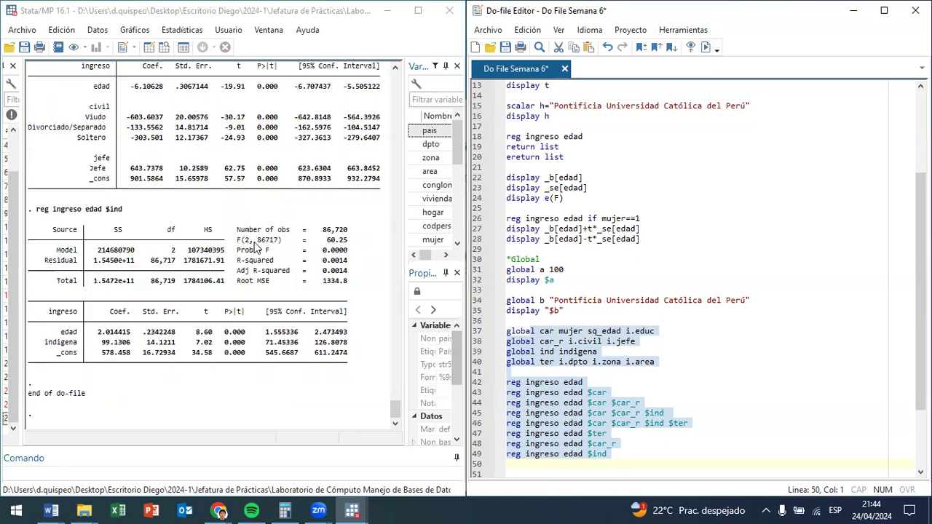
pyautogui.scroll(10, 171, 313)
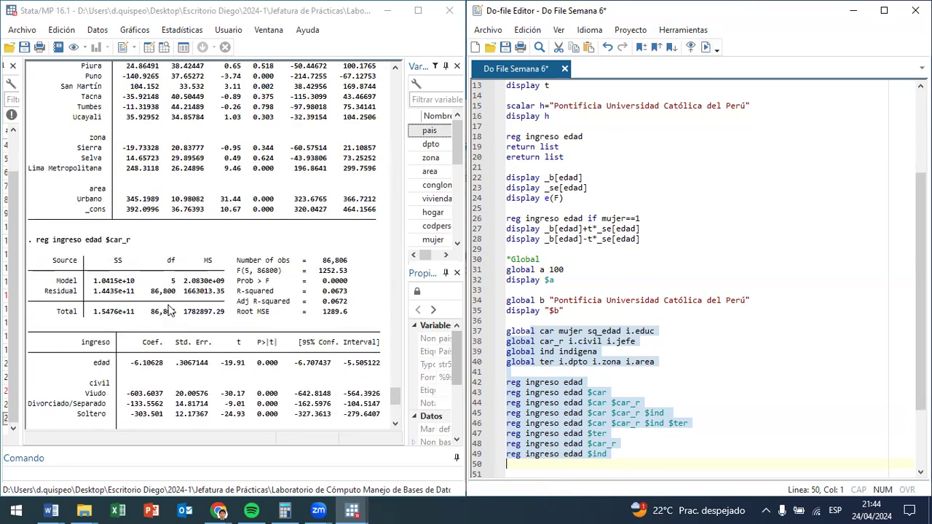
pyautogui.scroll(-15, 164, 273)
pyautogui.scroll(9, 163, 248)
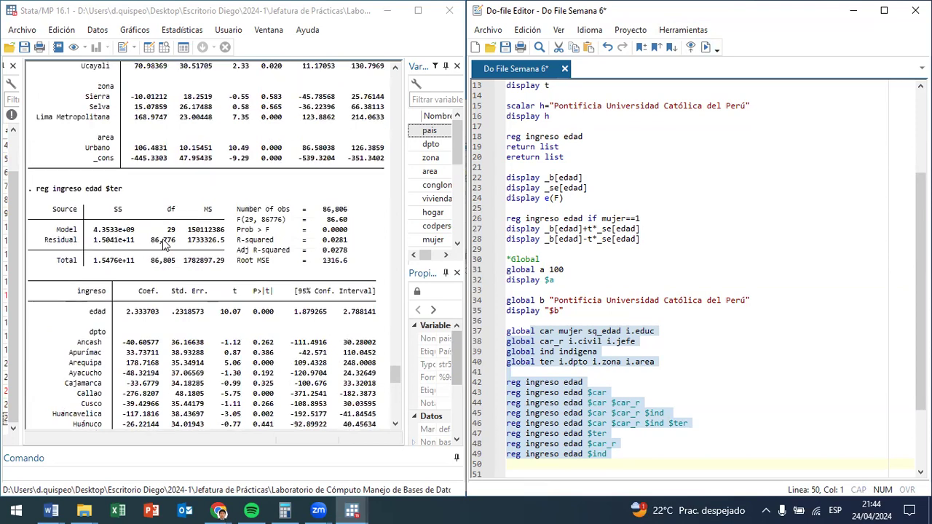
pyautogui.scroll(18, 164, 242)
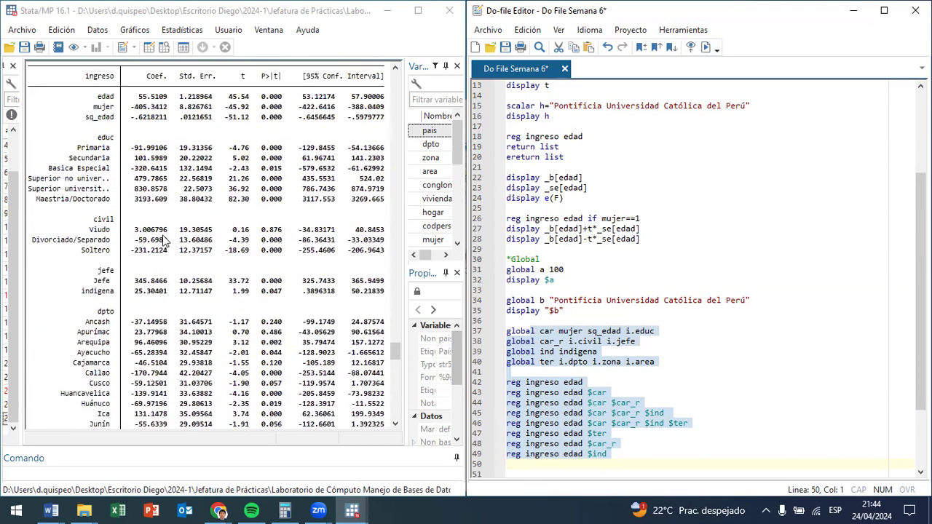
pyautogui.scroll(1, 165, 240)
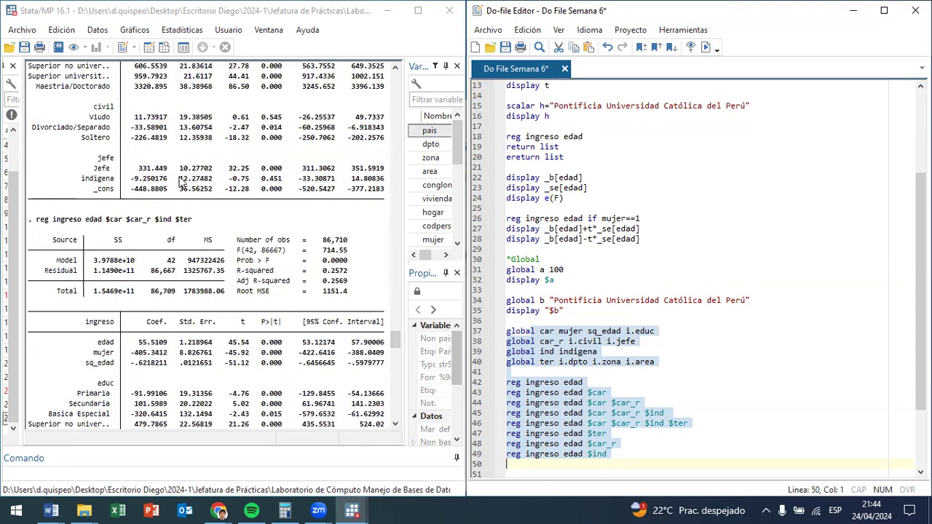
pyautogui.scroll(20, 181, 189)
pyautogui.scroll(13, 178, 201)
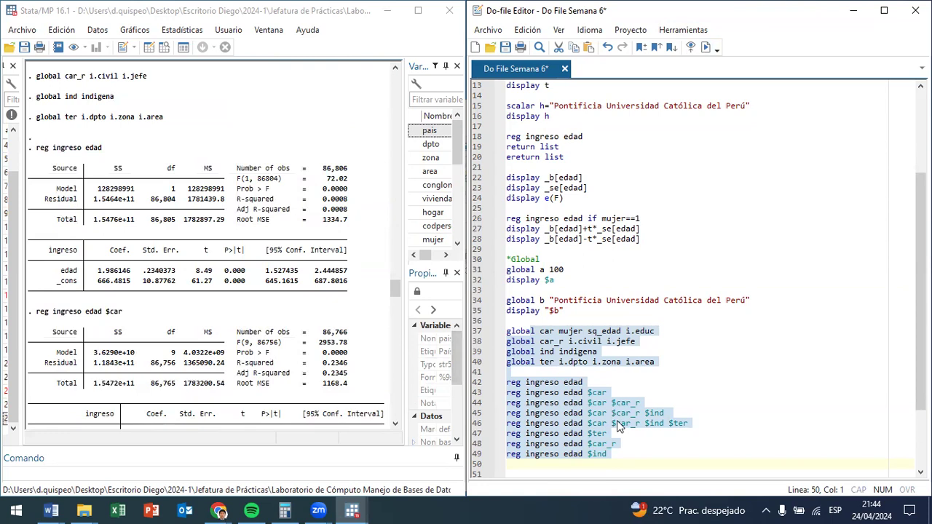
pyautogui.moveTo(607, 454); pyautogui.dragTo(576, 377)
pyautogui.click(768, 434)
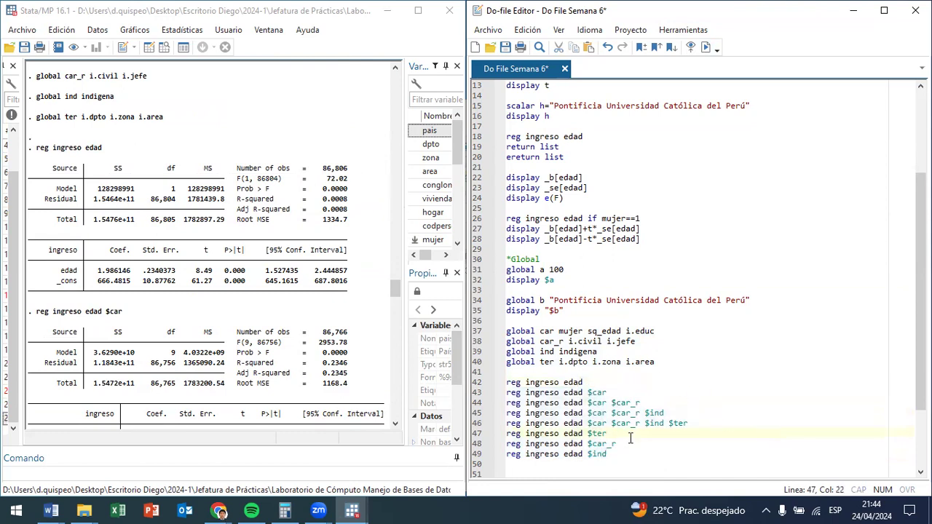
pyautogui.scroll(-3, 620, 426)
pyautogui.moveTo(615, 362); pyautogui.dragTo(449, 284)
pyautogui.click(707, 323)
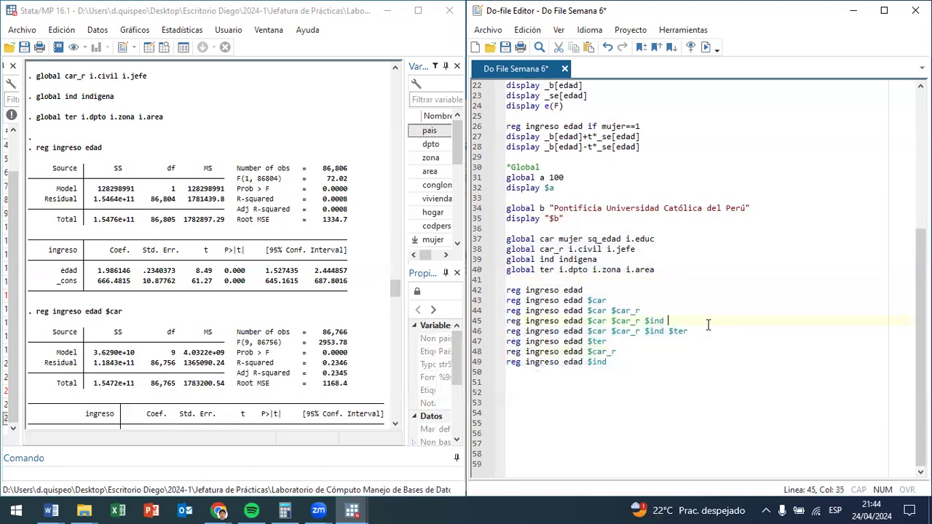
# Copy the full regression with $car $car_r $ind $ter from line 46 onto lines 54 and 55.
pyautogui.moveTo(703, 331); pyautogui.dragTo(484, 332)
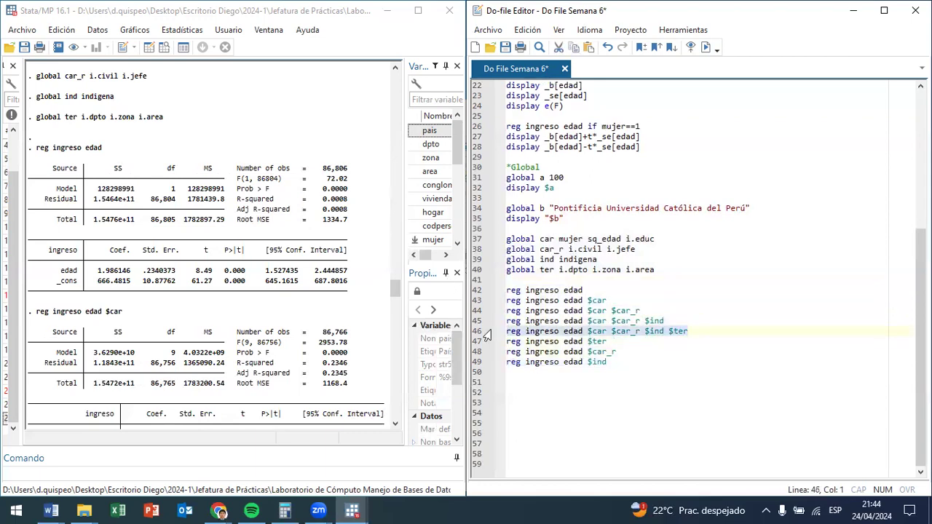
pyautogui.hotkey('ctrl', 'c')
pyautogui.click(545, 412)
pyautogui.hotkey('ctrl', 'v')
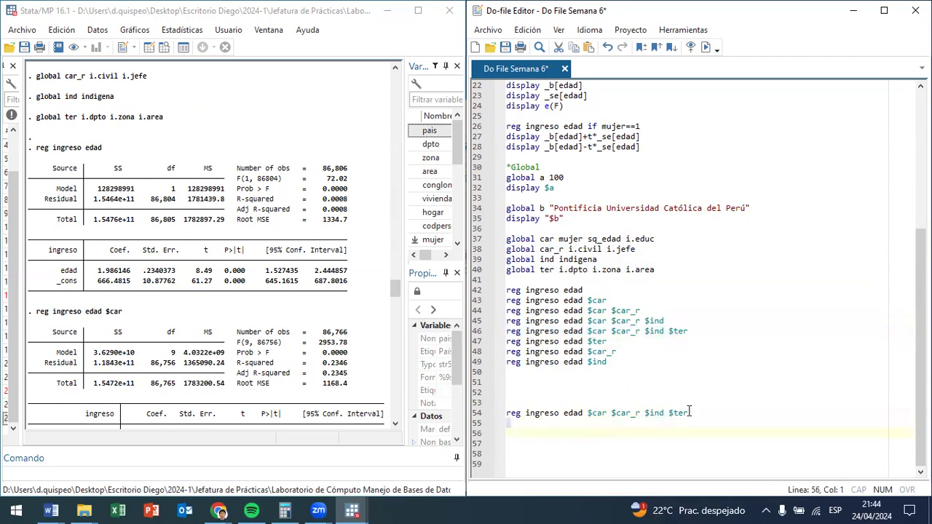
pyautogui.moveTo(689, 413); pyautogui.dragTo(600, 413)
pyautogui.click(530, 425)
pyautogui.hotkey('ctrl', 'v')
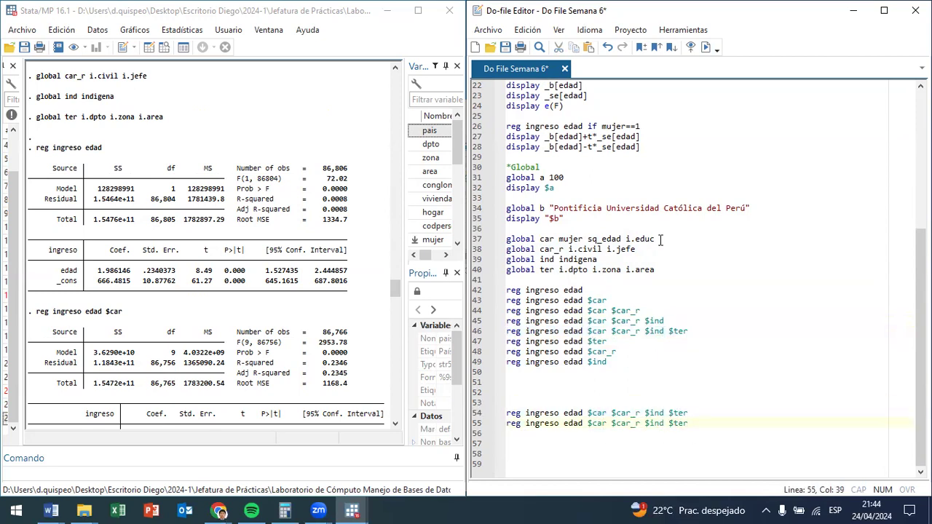
# On line 55, replace $car with mujer sq_edad i.educ and $car_r with i.civil i.jefe.
pyautogui.moveTo(658, 240); pyautogui.dragTo(563, 238)
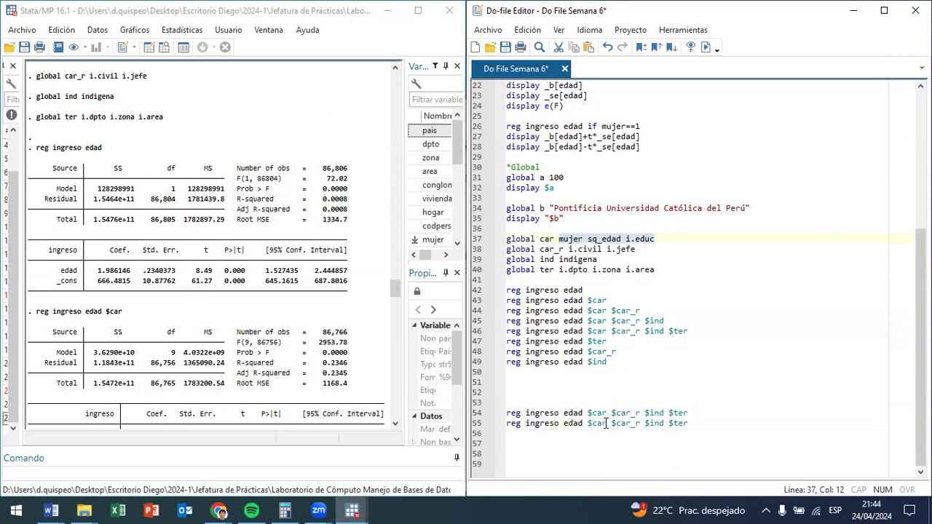
pyautogui.moveTo(607, 423); pyautogui.dragTo(587, 422)
pyautogui.hotkey('ctrl', 'v')
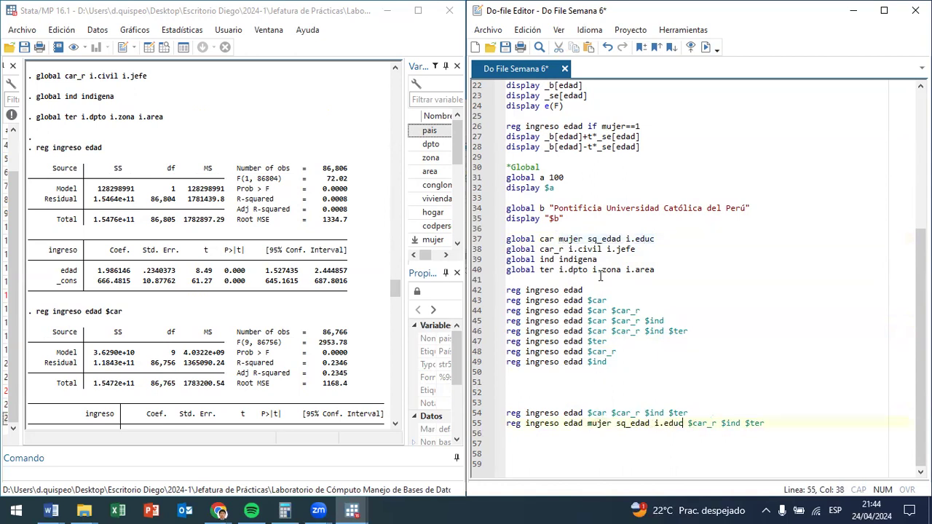
pyautogui.moveTo(644, 249); pyautogui.dragTo(568, 249)
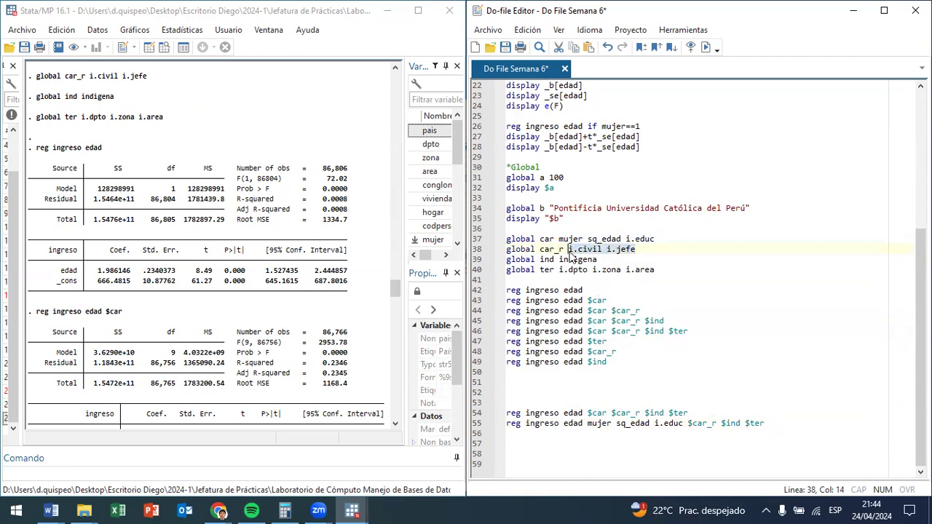
pyautogui.moveTo(718, 423); pyautogui.dragTo(687, 423)
pyautogui.hotkey('ctrl', 'v')
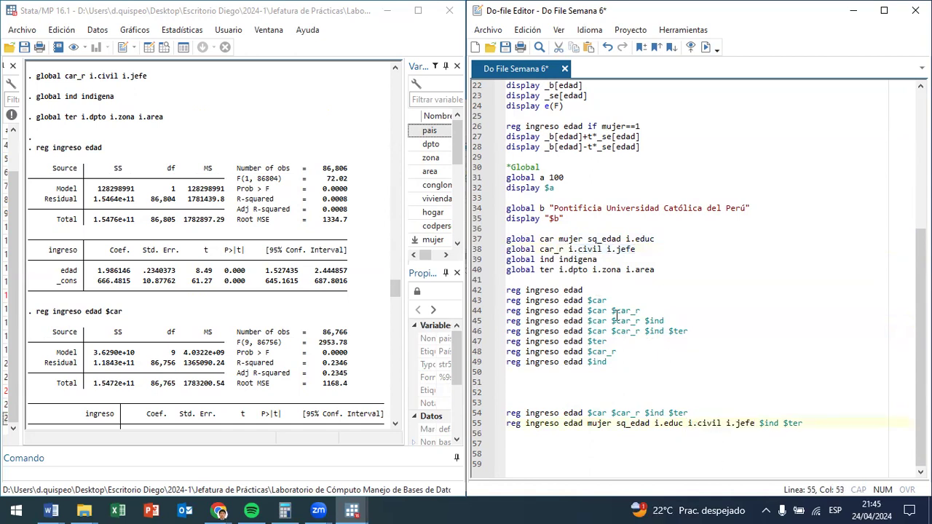
# On line 55, replace $ind with indigena and $ter with i.dpto i.zona i.area.
pyautogui.moveTo(597, 259); pyautogui.dragTo(558, 259)
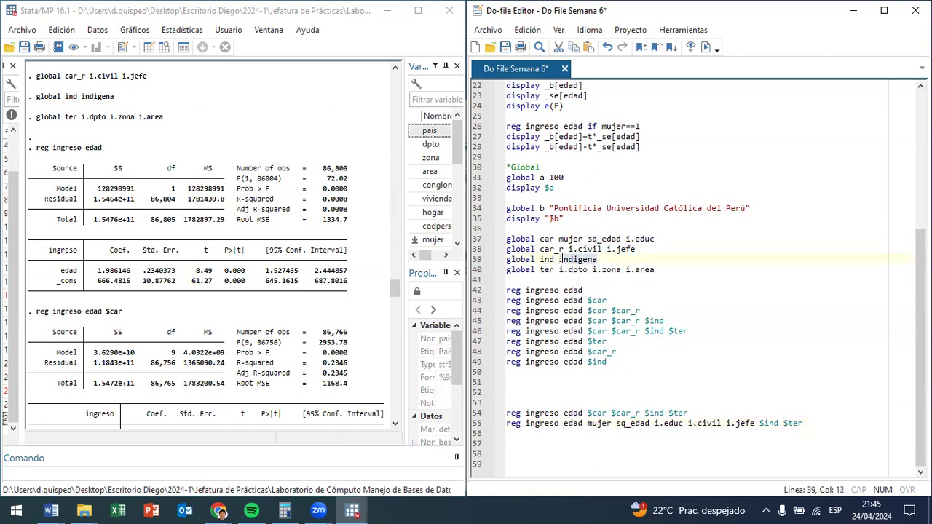
pyautogui.moveTo(779, 422); pyautogui.dragTo(759, 423)
pyautogui.hotkey('ctrl', 'v')
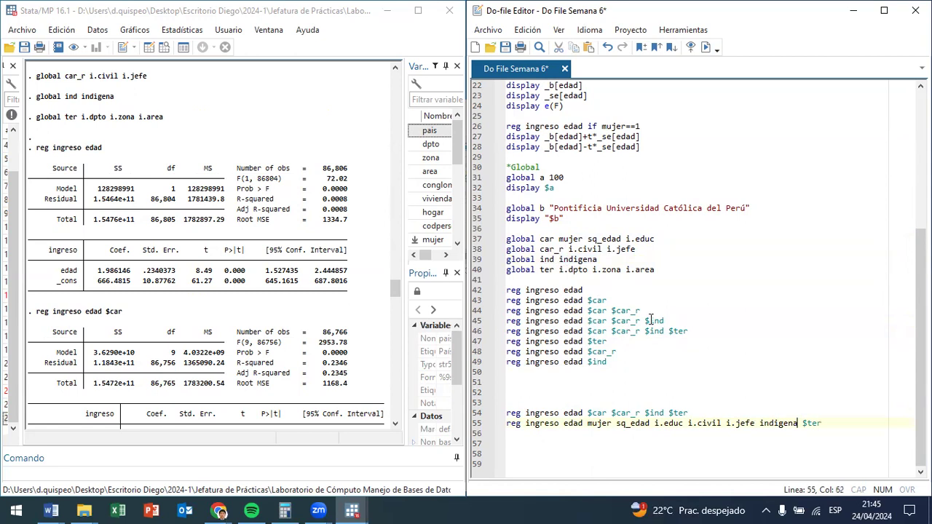
pyautogui.click(673, 270)
pyautogui.keyDown('shift'); pyautogui.click(560, 270); pyautogui.keyUp('shift')
pyautogui.moveTo(821, 423); pyautogui.dragTo(803, 423)
pyautogui.hotkey('ctrl', 'v')
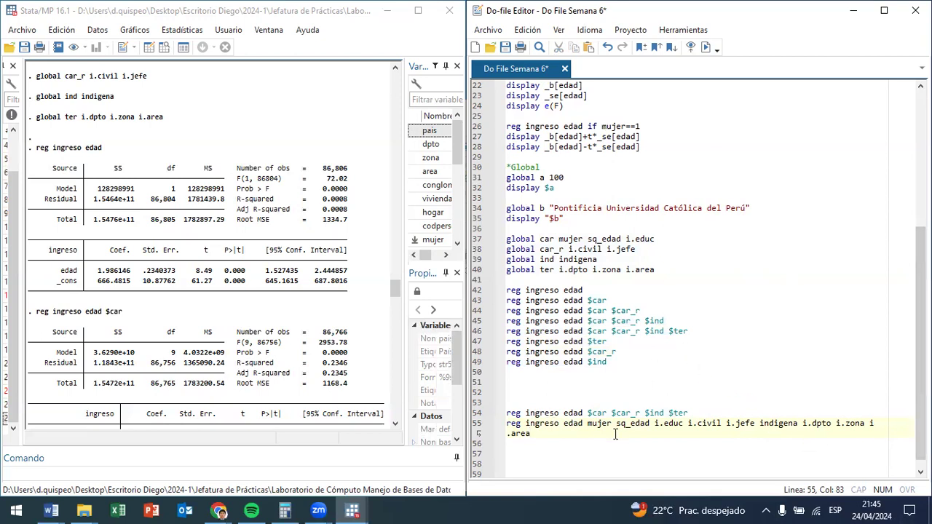
# Delete the two comparison regressions on lines 54 and 55 along with the surplus blank lines.
pyautogui.hotkey('shift', 'Up')
pyautogui.hotkey('shift', 'Up')
pyautogui.hotkey('shift', 'Up')
pyautogui.press('BackSpace')
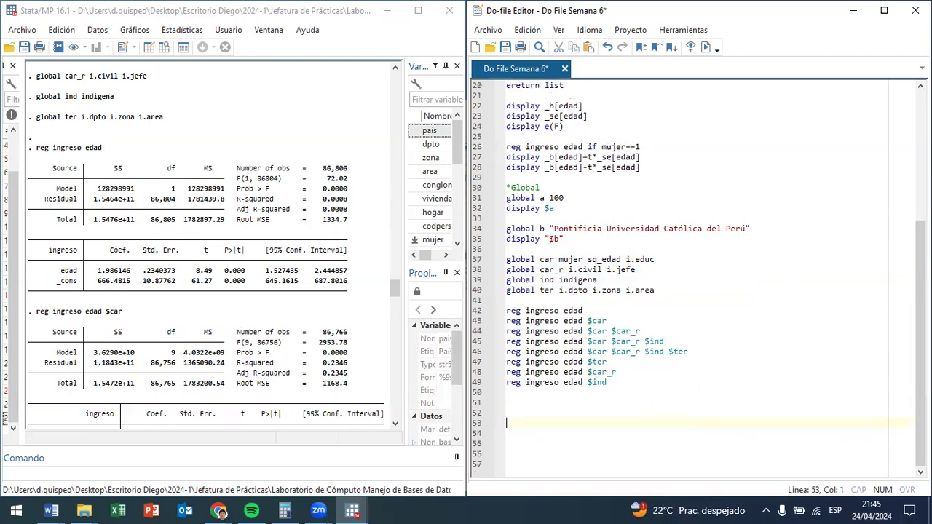
pyautogui.press('BackSpace')
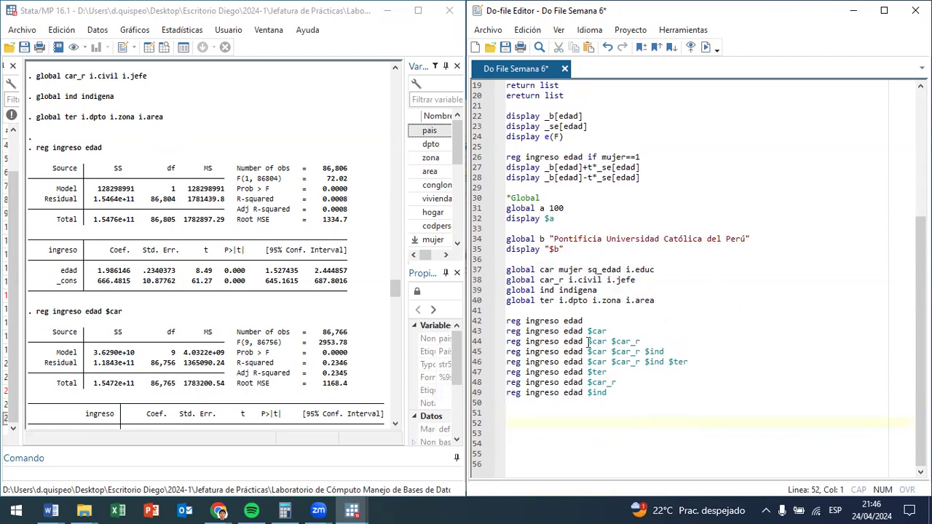
# Append educ2 to the car global's variable list on line 37.
pyautogui.click(669, 269)
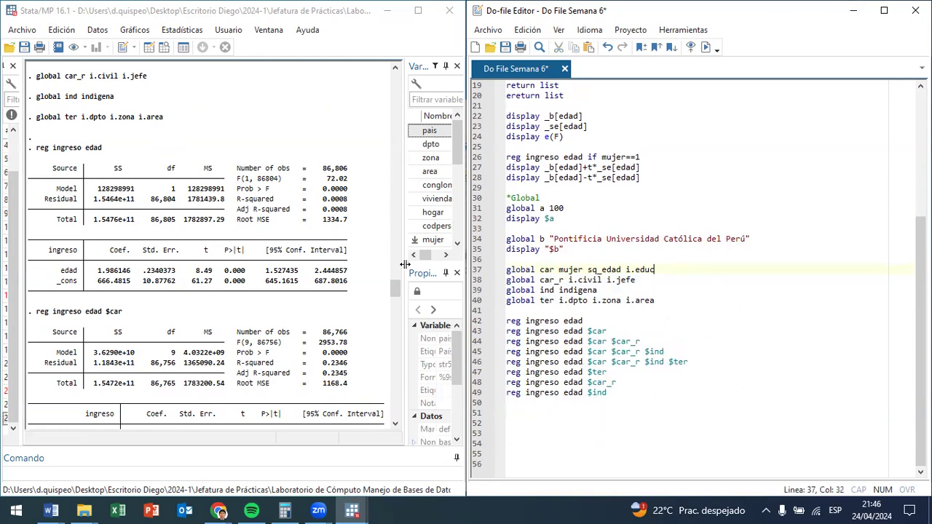
pyautogui.click(556, 270)
pyautogui.press('End')
pyautogui.write('e')
pyautogui.press('BackSpace')
pyautogui.write('educ2')
pyautogui.click(617, 322)
pyautogui.click(625, 371)
pyautogui.click(622, 402)
pyautogui.click(628, 382)
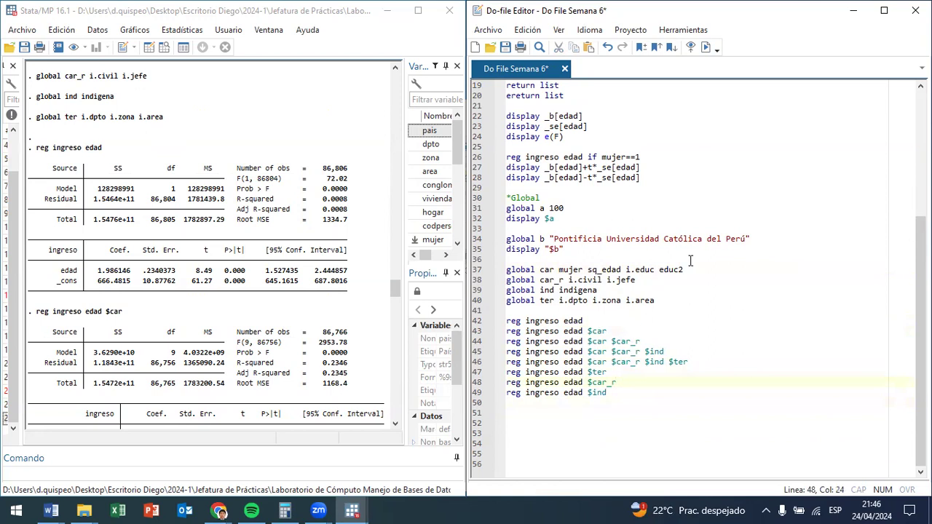
pyautogui.moveTo(690, 271); pyautogui.dragTo(461, 266)
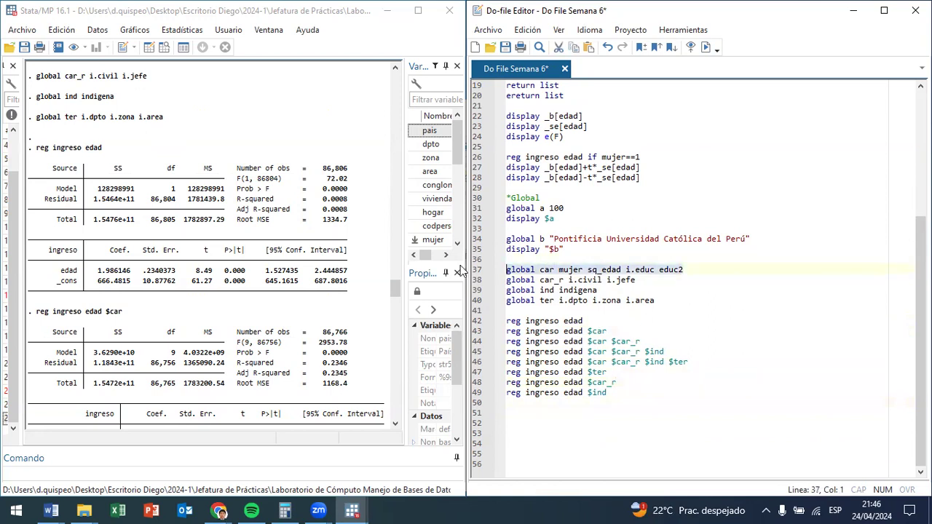
# Remove educ2 from the car global on line 37 and save the do-file.
pyautogui.click(713, 270)
pyautogui.press('BackSpace')
pyautogui.press('BackSpace')
pyautogui.press('BackSpace')
pyautogui.press('BackSpace')
pyautogui.press('BackSpace')
pyautogui.press('BackSpace')
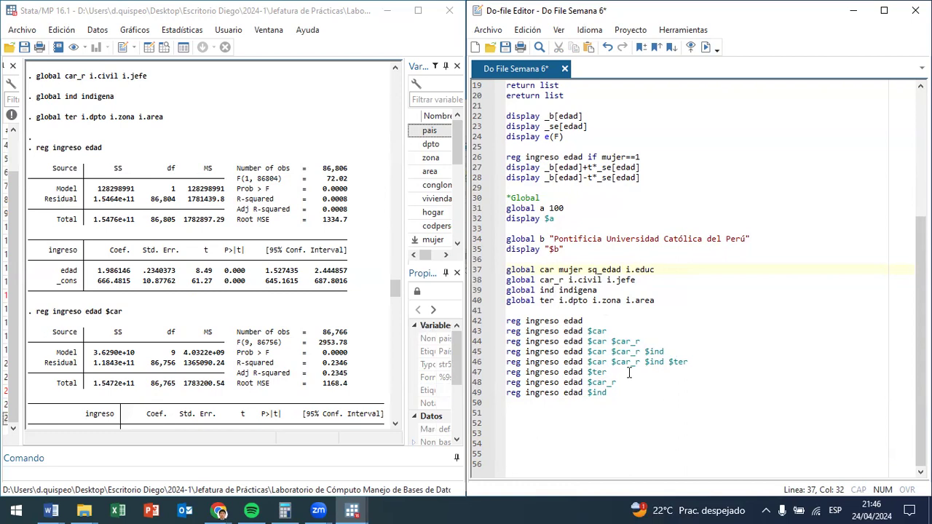
pyautogui.click(505, 48)
# Browse the base_semana4 dataset, examine its first observations and the dpto and zona columns, and close the data browser.
pyautogui.click(172, 50)
pyautogui.moveTo(13, 104); pyautogui.dragTo(22, 113)
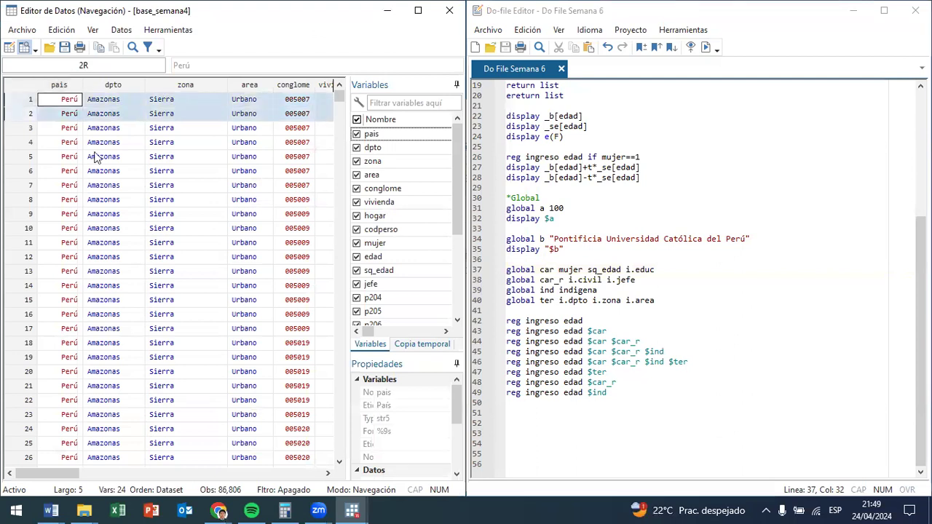
pyautogui.moveTo(32, 102); pyautogui.dragTo(22, 166)
pyautogui.moveTo(27, 104); pyautogui.dragTo(27, 173)
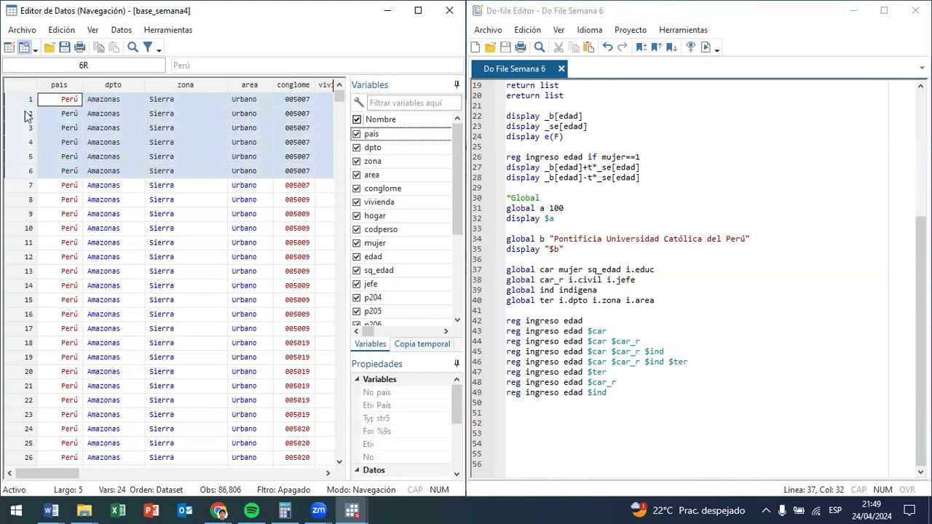
pyautogui.scroll(-11, 22, 145)
pyautogui.scroll(-20, 62, 189)
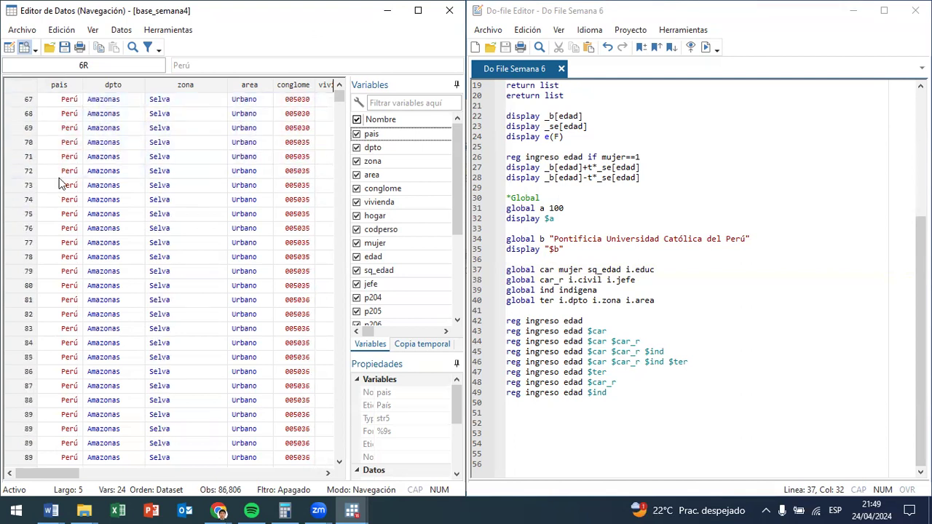
pyautogui.rightClick(109, 202)
pyautogui.click(197, 157)
pyautogui.scroll(-1, 270, 148)
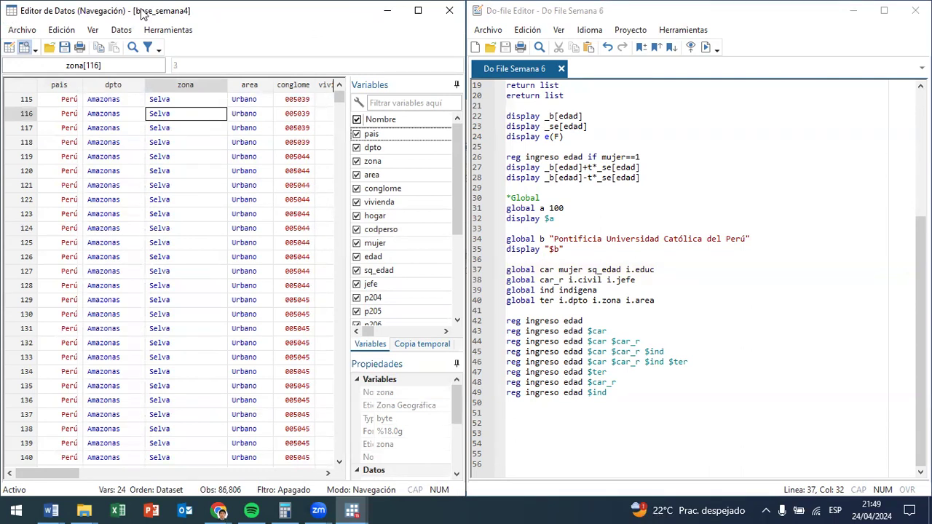
pyautogui.click(450, 11)
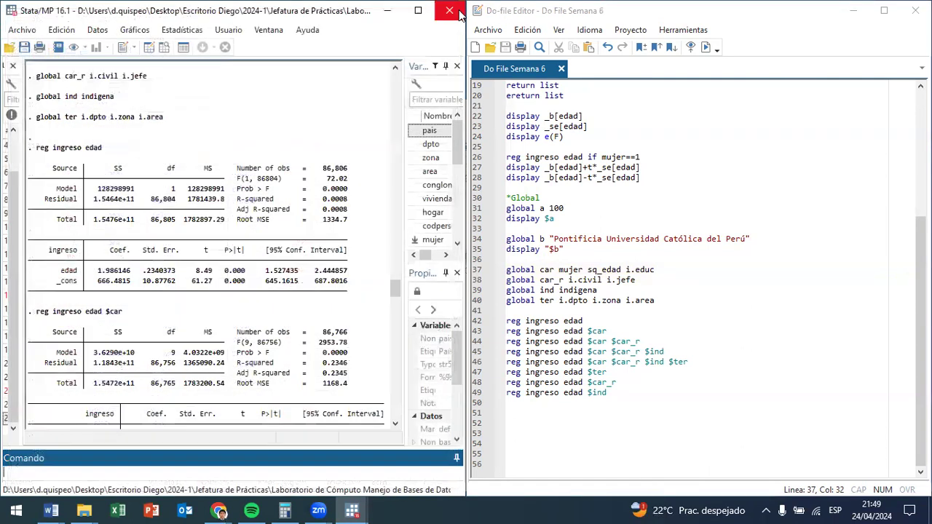